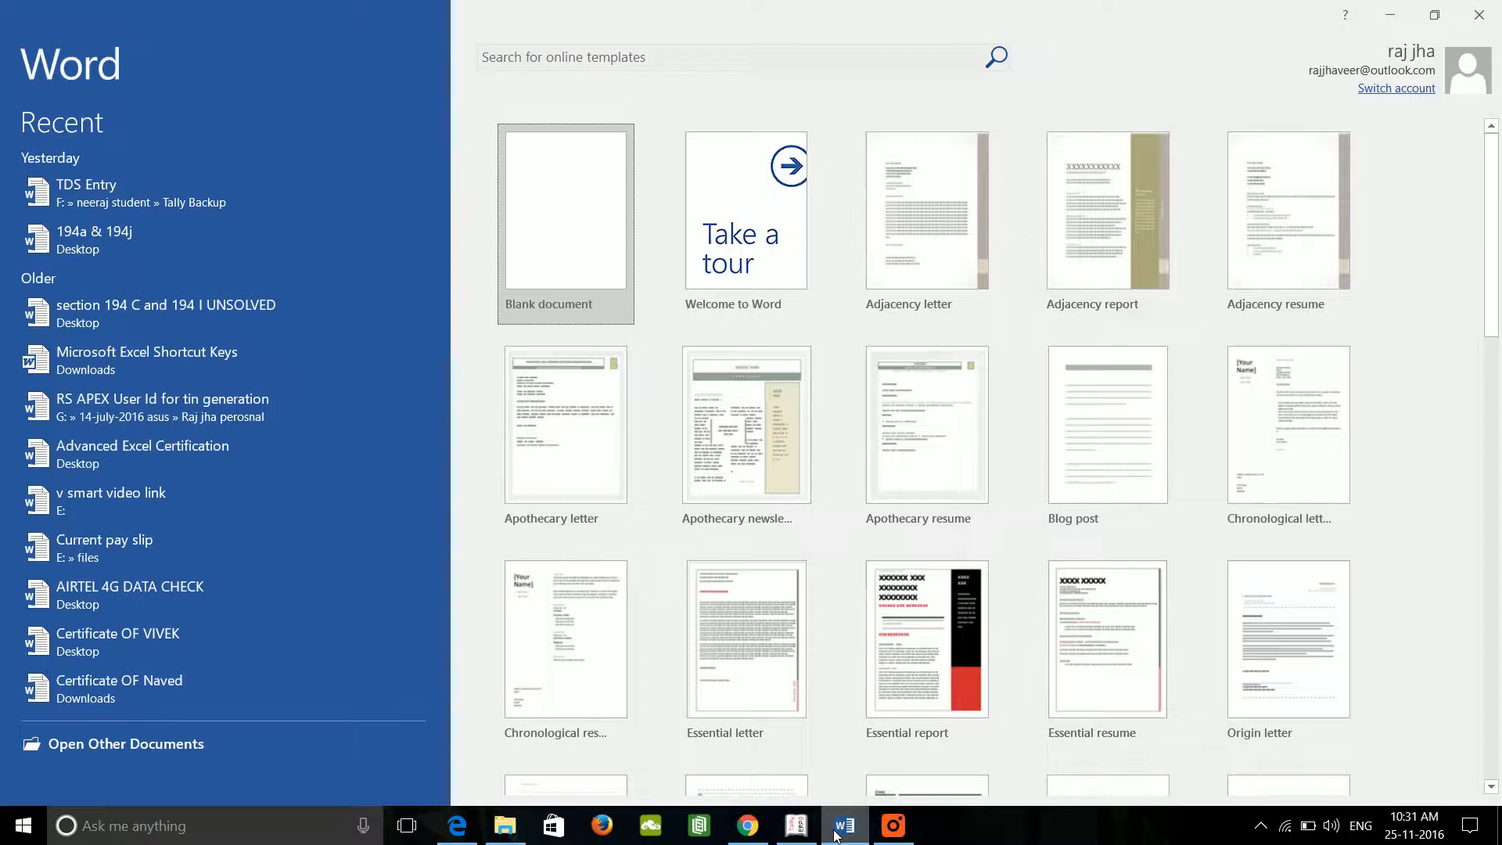
Step: Start a blank document with the lines '2A &2B', '2A - details of purchase' and '2b'
click(551, 266)
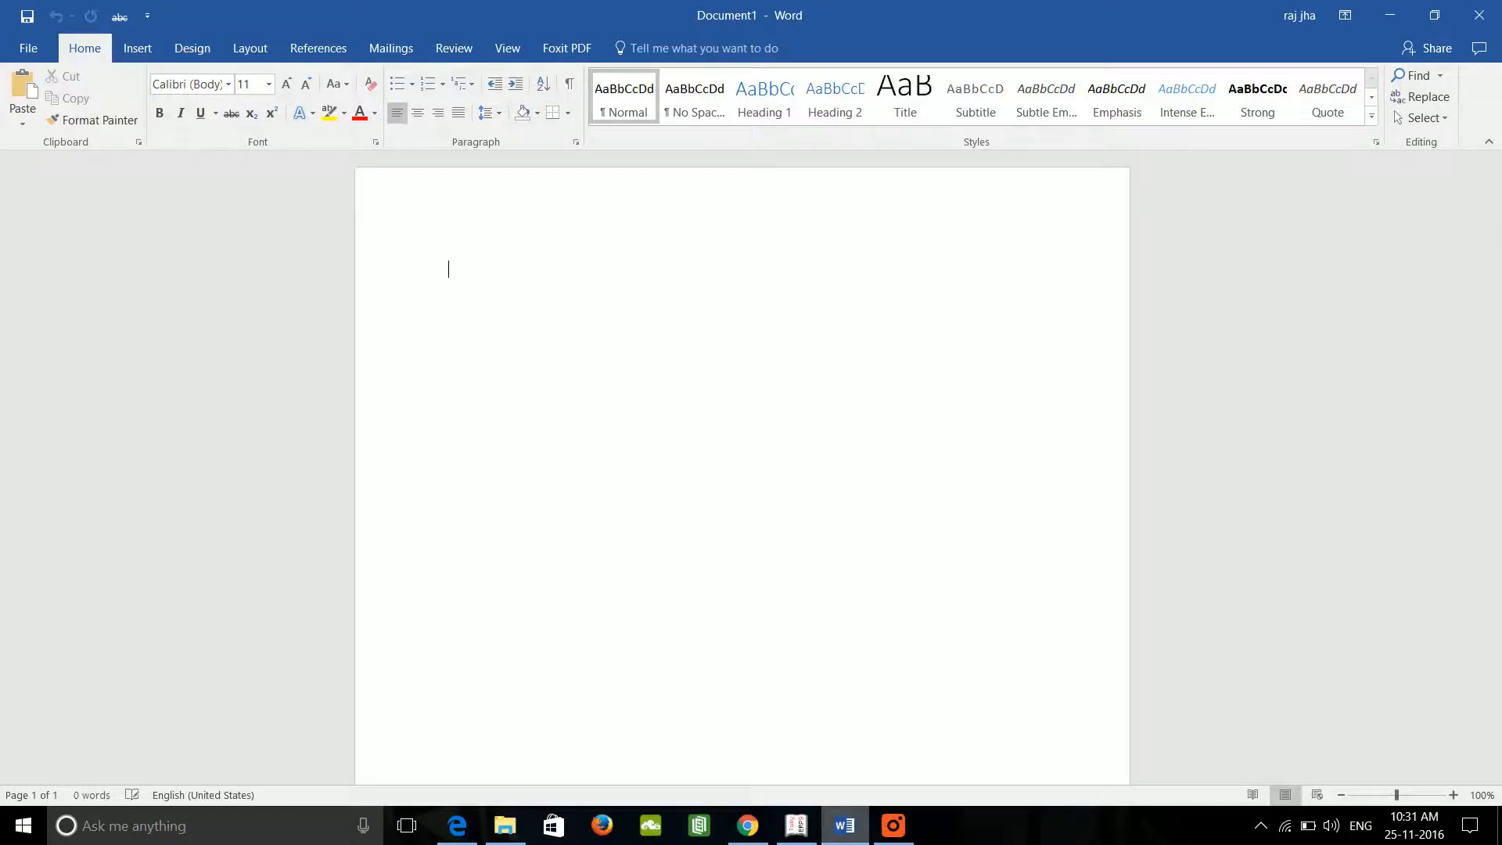
text(2A)
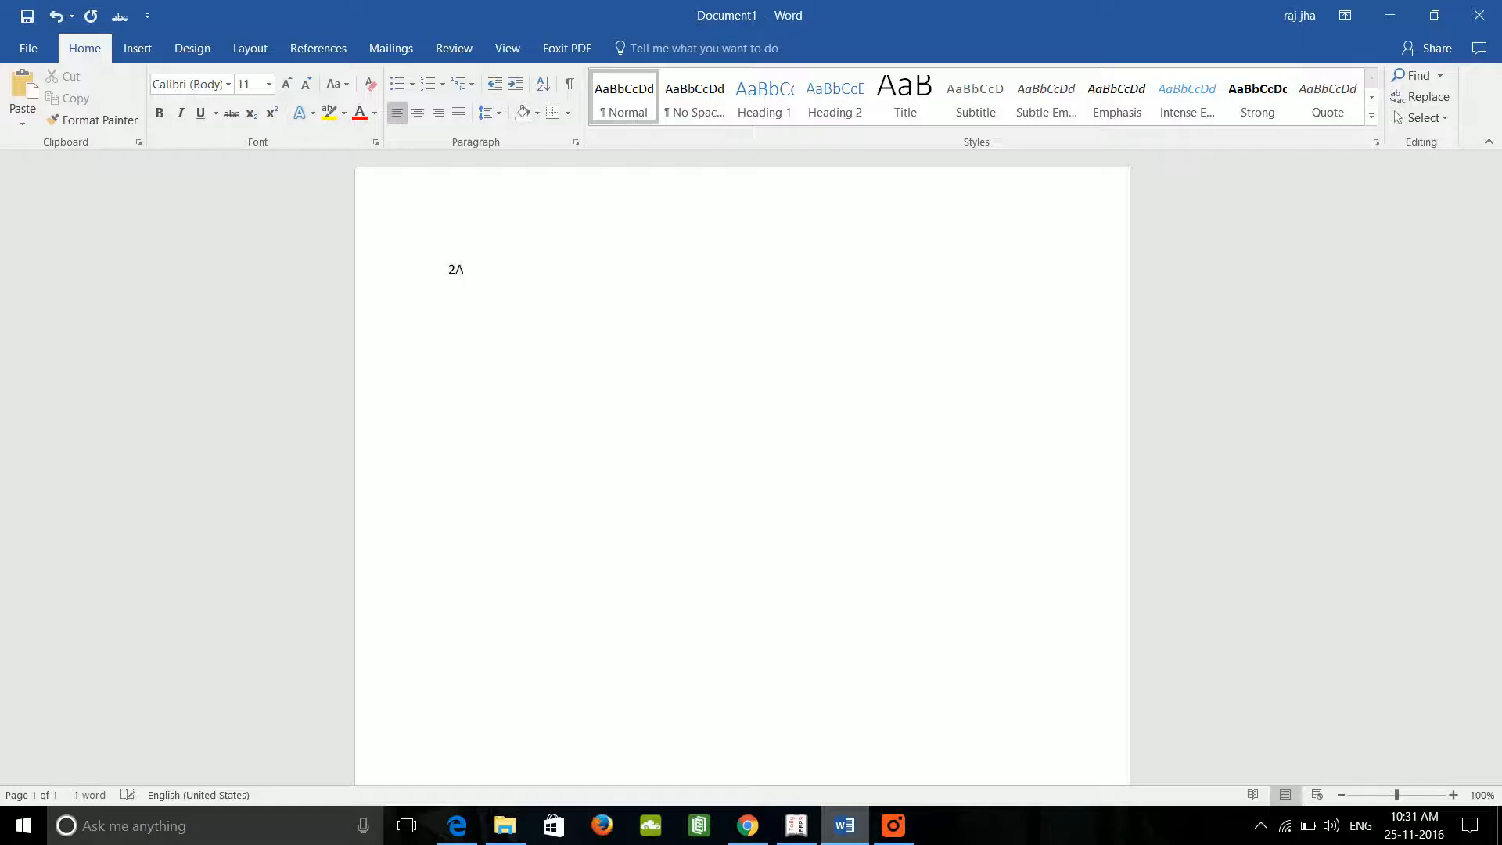
text( &)
text(2B)
text(2A)
text( - )
text(details of )
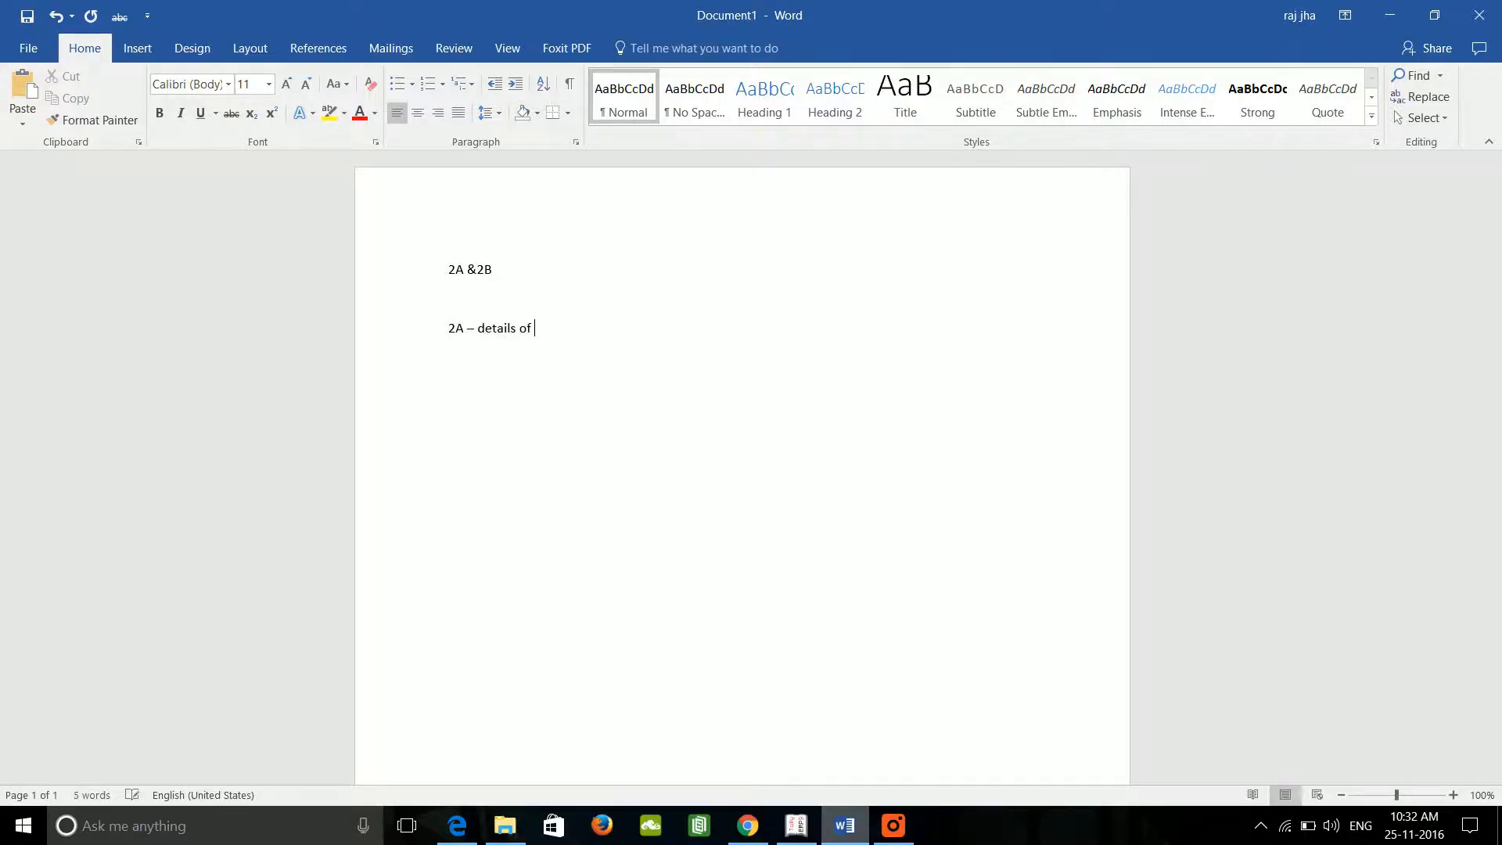
text(purchase)
text(2b)
Step: Select and copy the words 'details of' in the 2A line
click(478, 329)
double_click(478, 329)
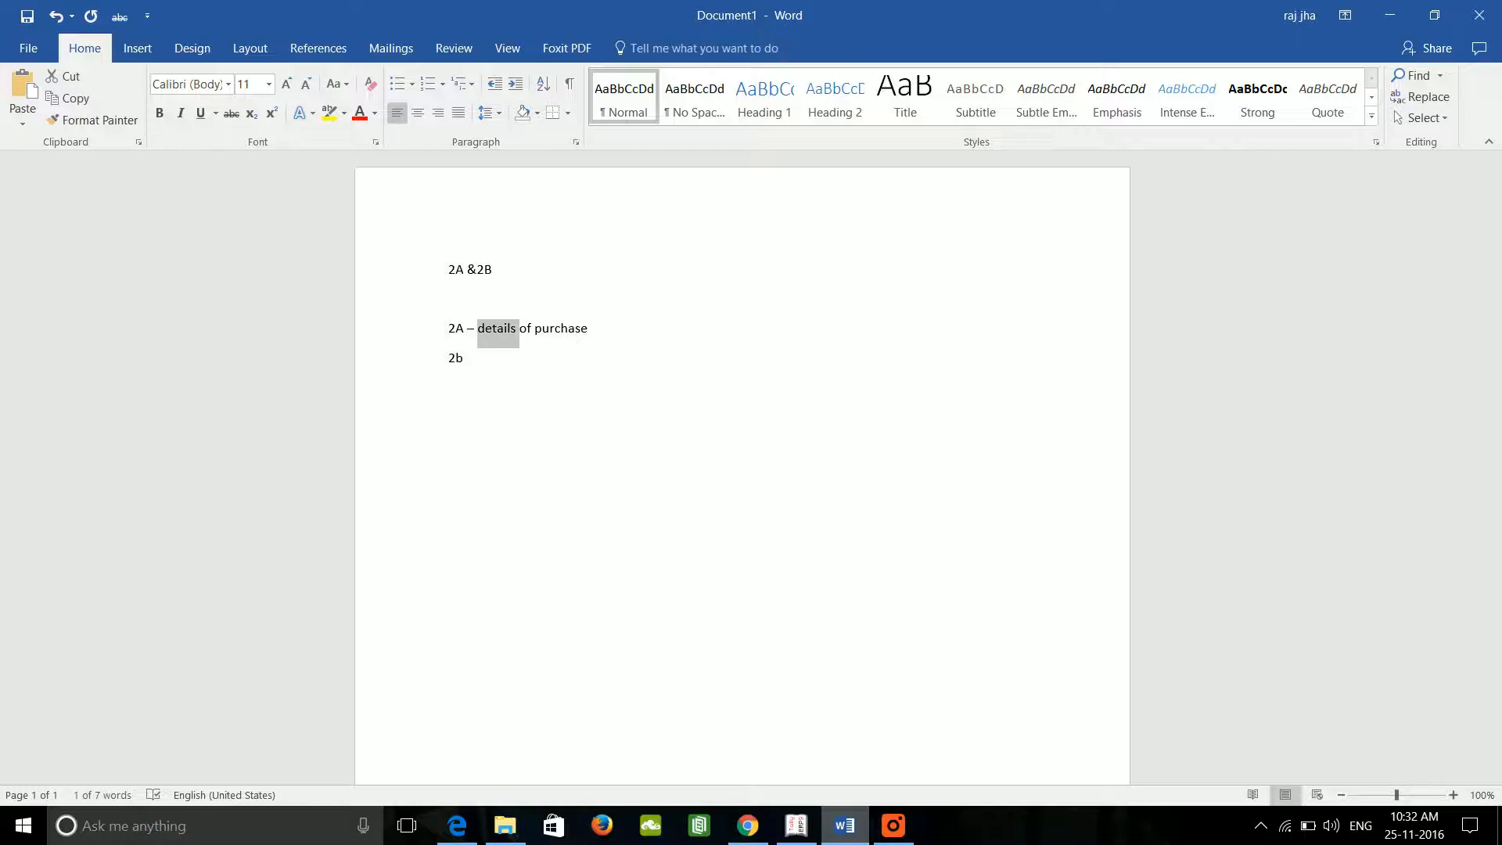
key(ctrl+shift+Right)
key(ctrl+c)
Step: Finish the line as '2B - details of sales' and append 'Annexures ( supporting documents )' to the heading
click(466, 359)
text(-)
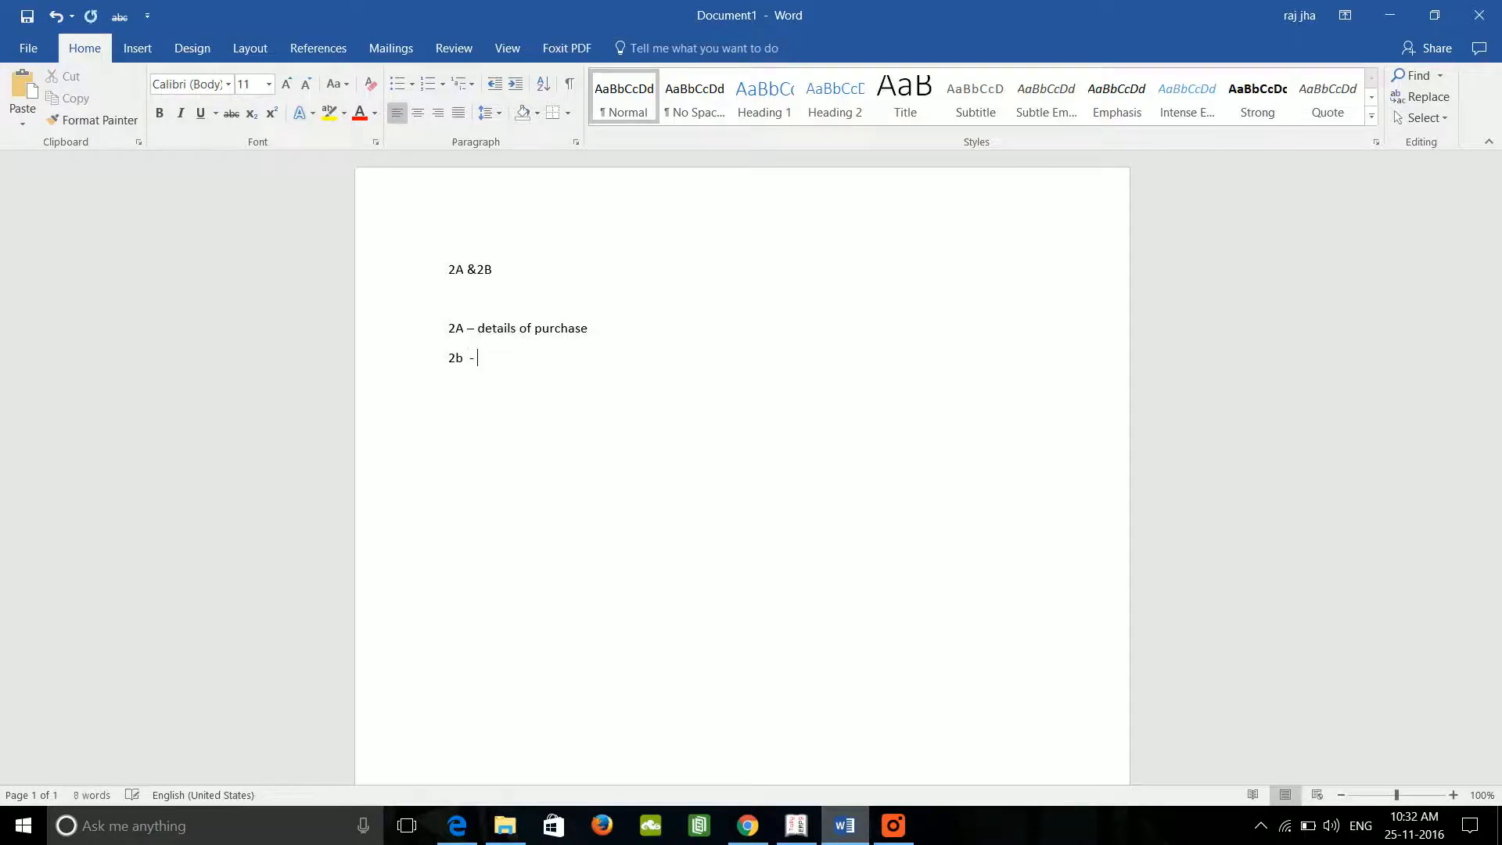
key(ctrl+v)
text(sales)
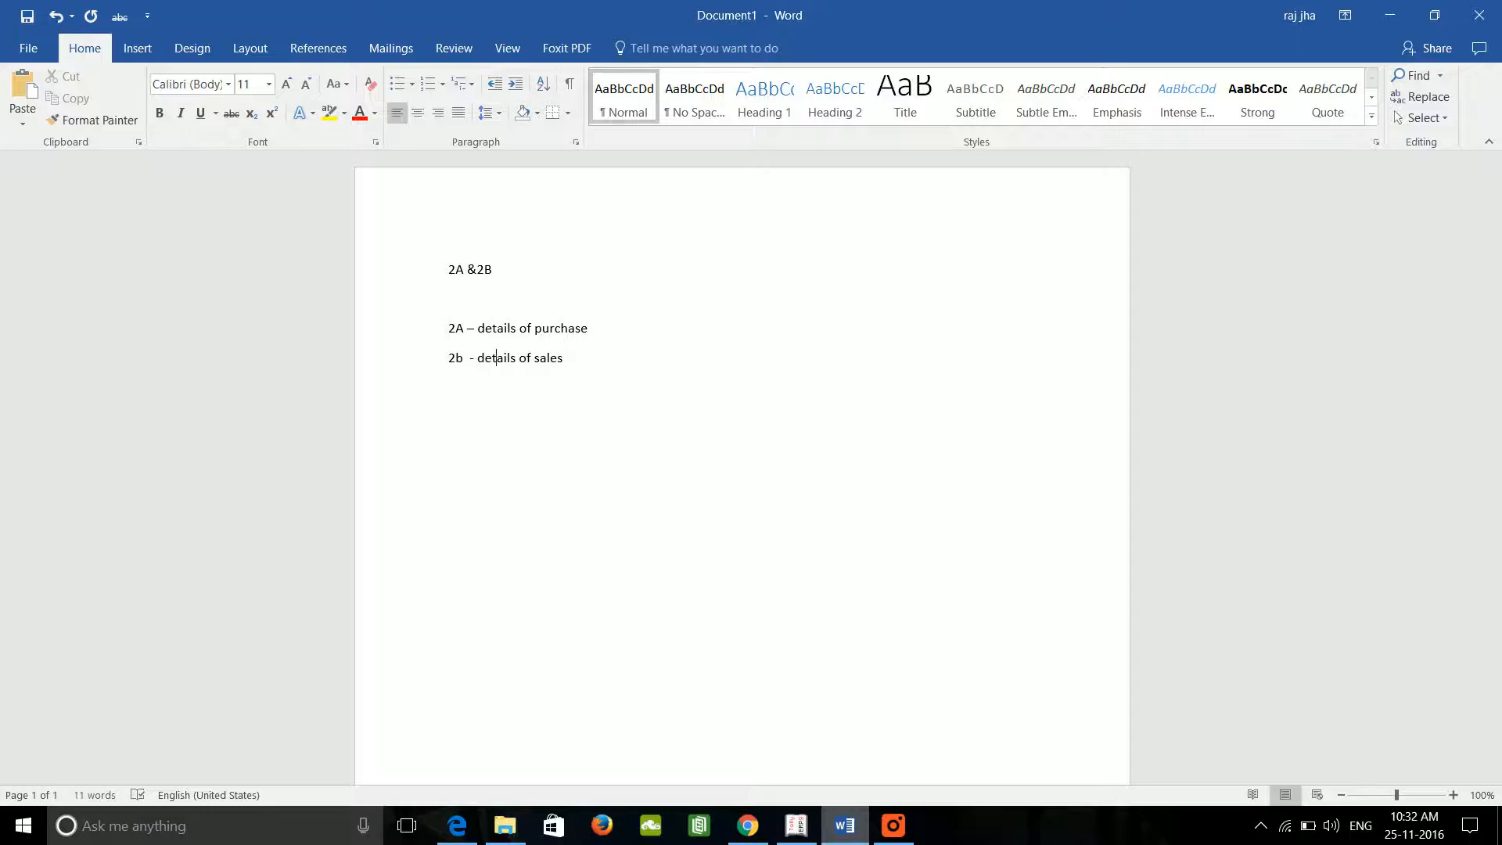
key(BackSpace)
text(B)
key(Up)
key(Up)
key(Up)
text(&2B  Annexures  ( supporting documents)
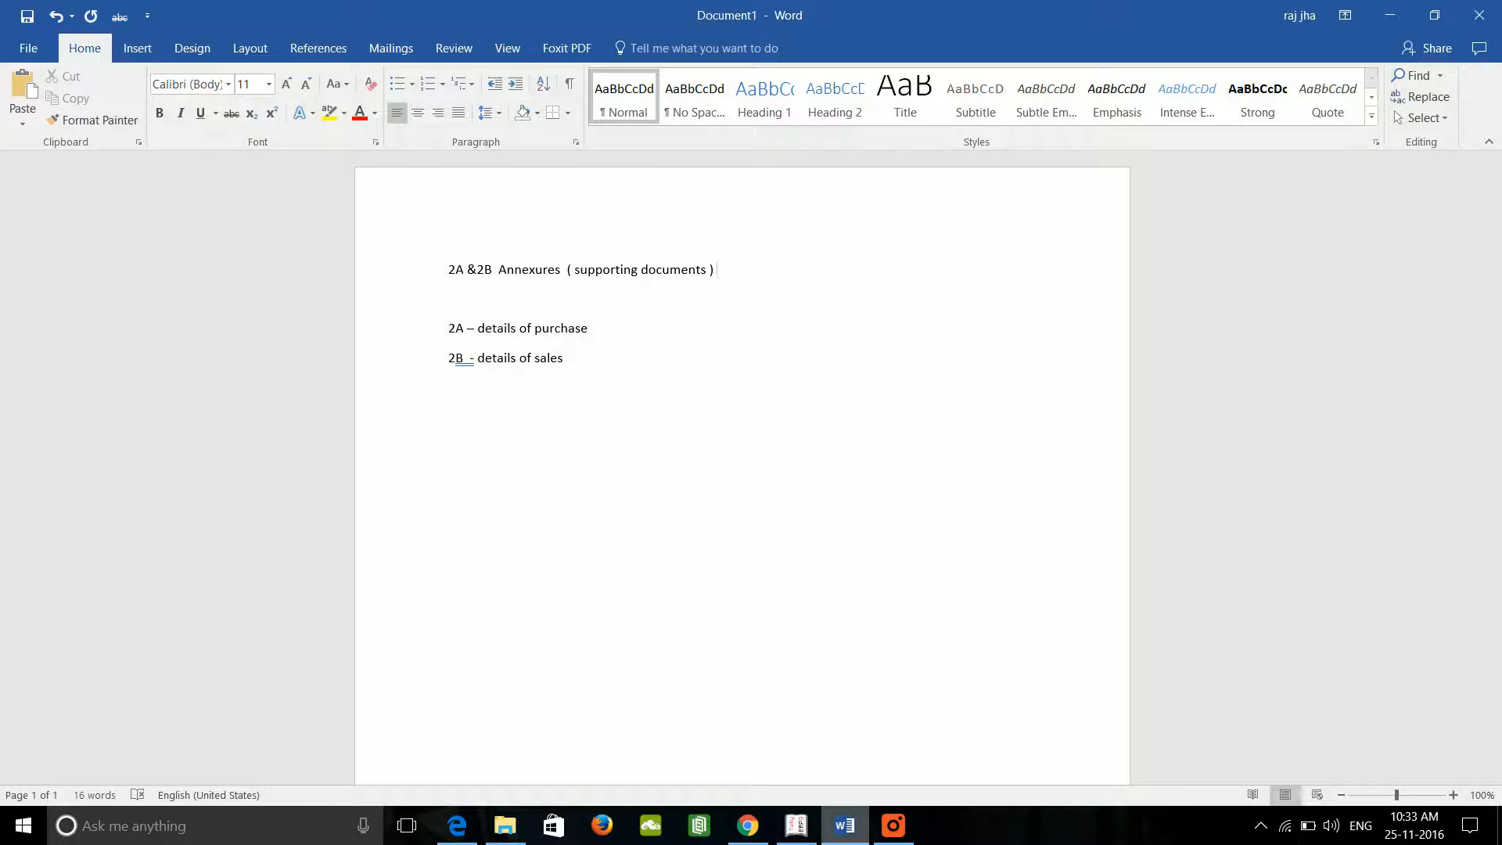
Step: Add a 'Return D-vat' line below the 2B sales line
click(587, 328)
key(Down)
key(Return)
text(Return Dvat)
key(BackSpace)
key(BackSpace)
text(at)
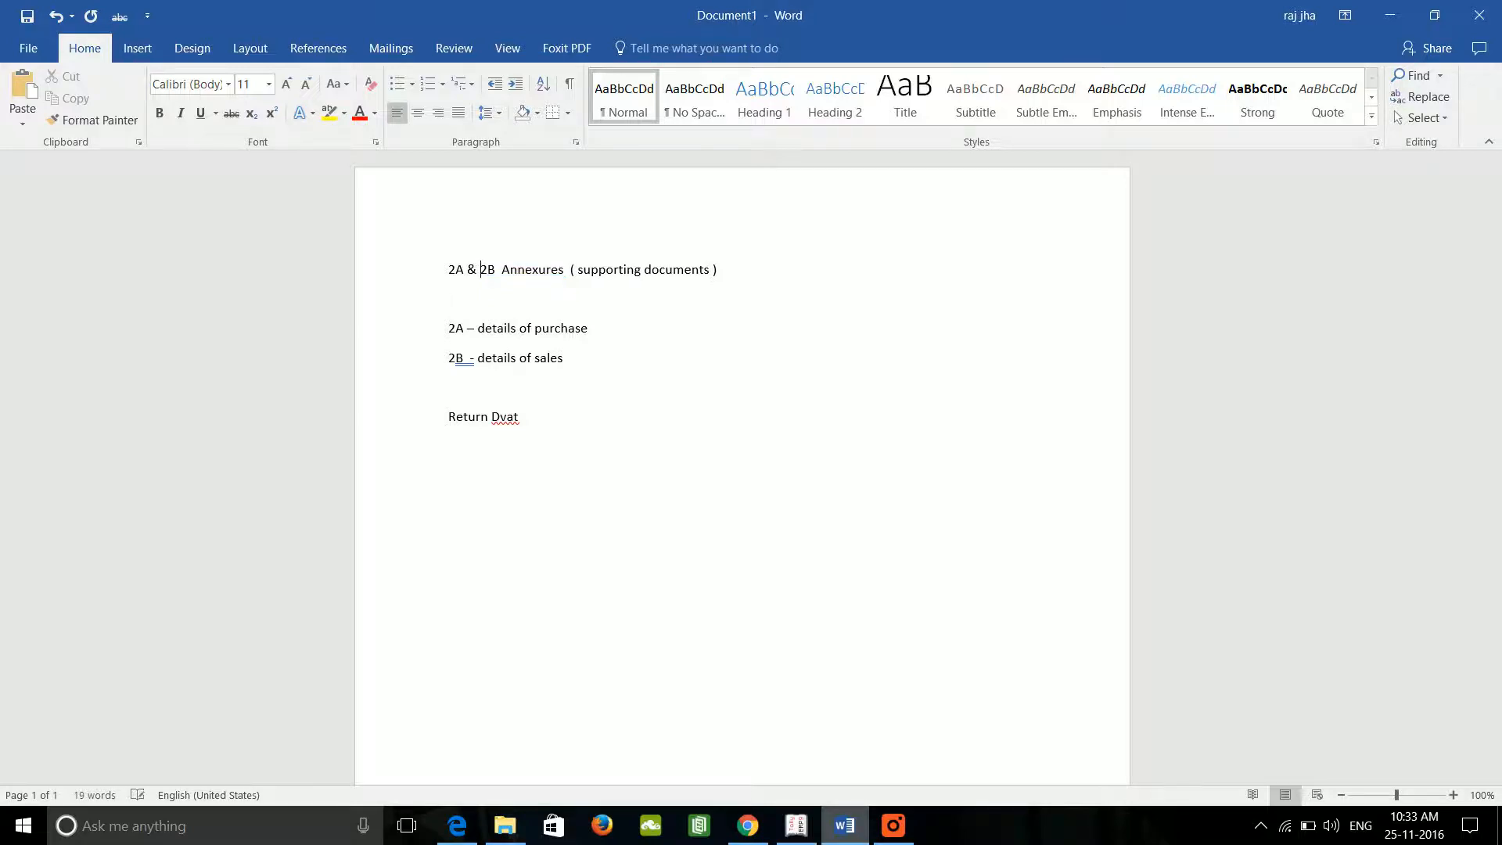
key(Down)
key(Down)
key(Down)
key(Down)
key(Down)
text(-)
Step: Add a 'Quartely' line beneath it and begin a new line
key(BackSpace)
text(Quartely)
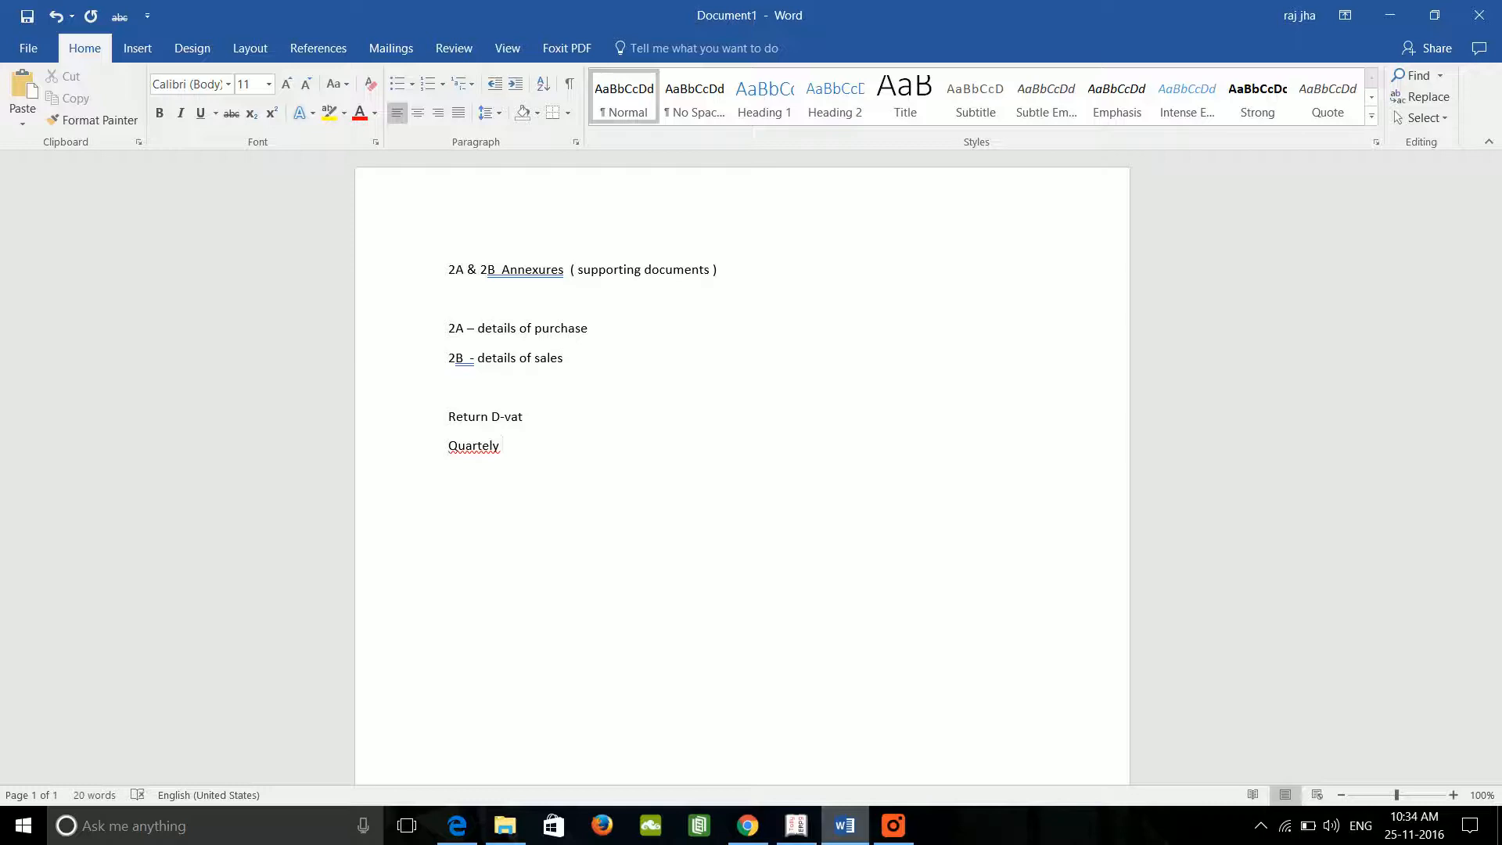
key(BackSpace)
key(BackSpace)
key(BackSpace)
key(BackSpace)
key(BackSpace)
text(tely)
key(Return)
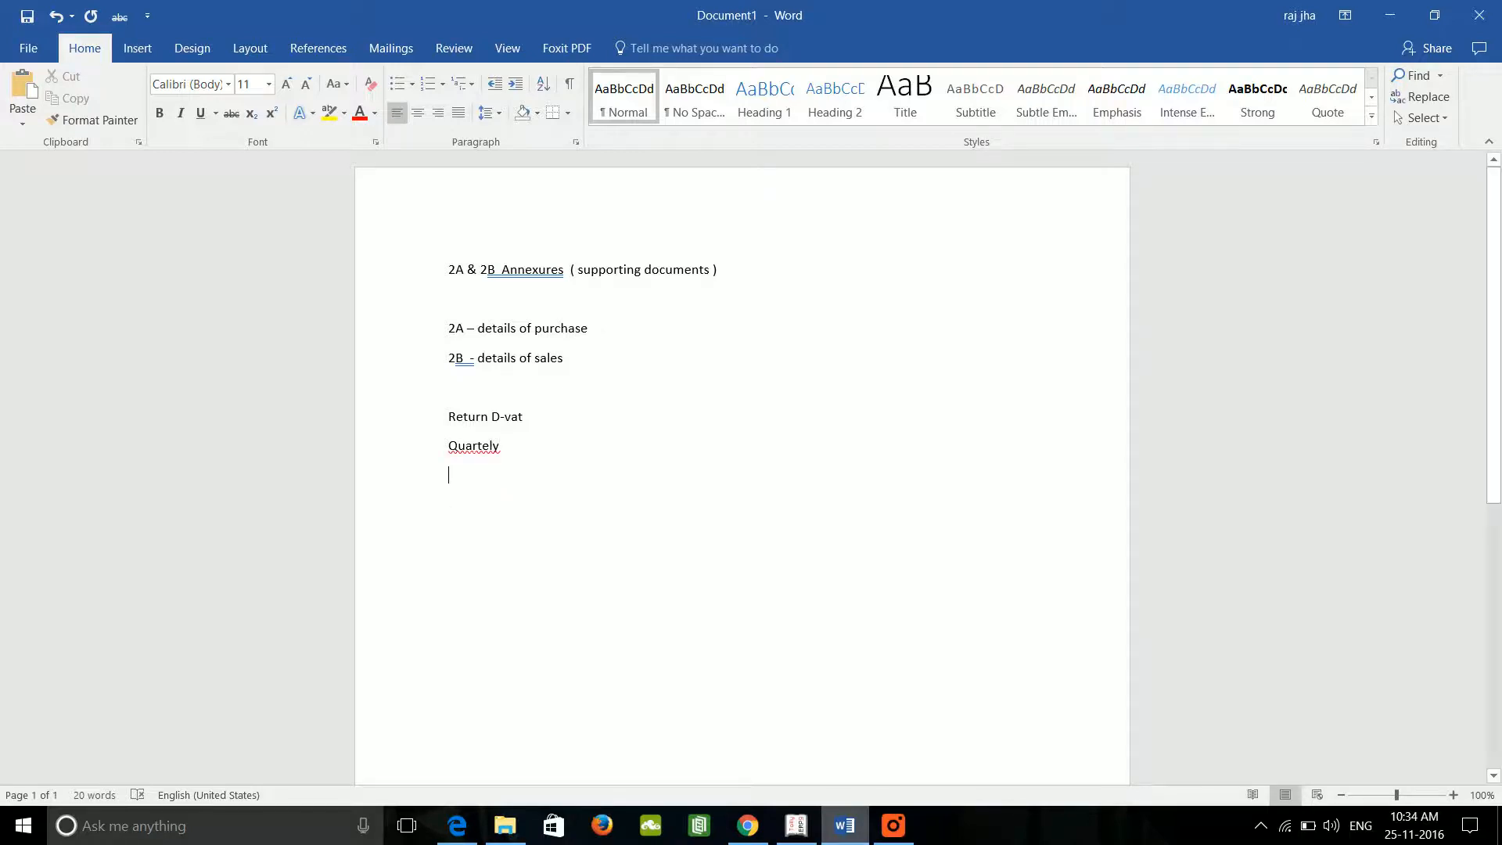
right_click(465, 449)
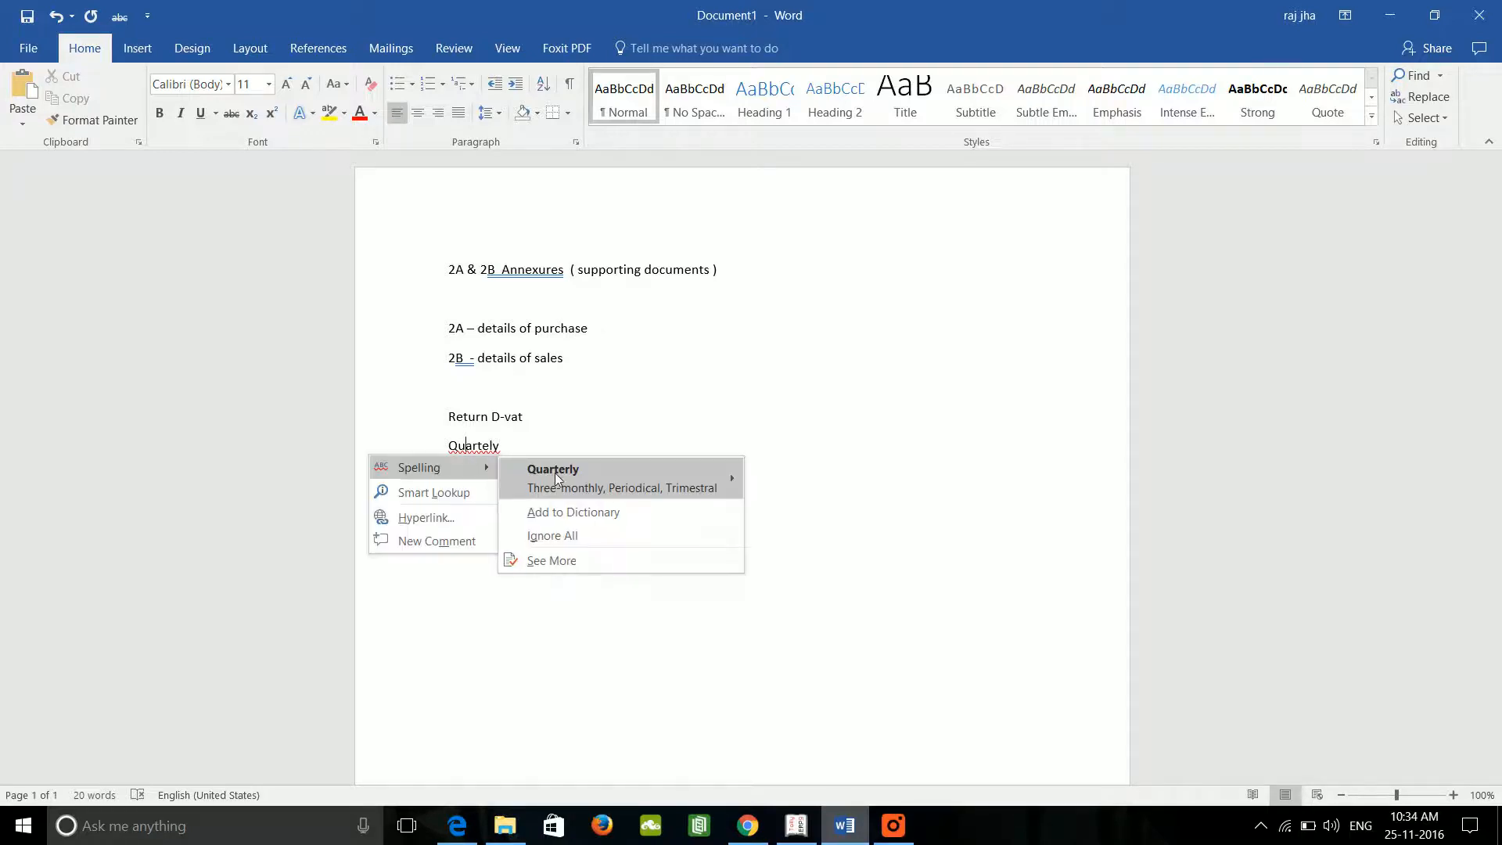
click(562, 467)
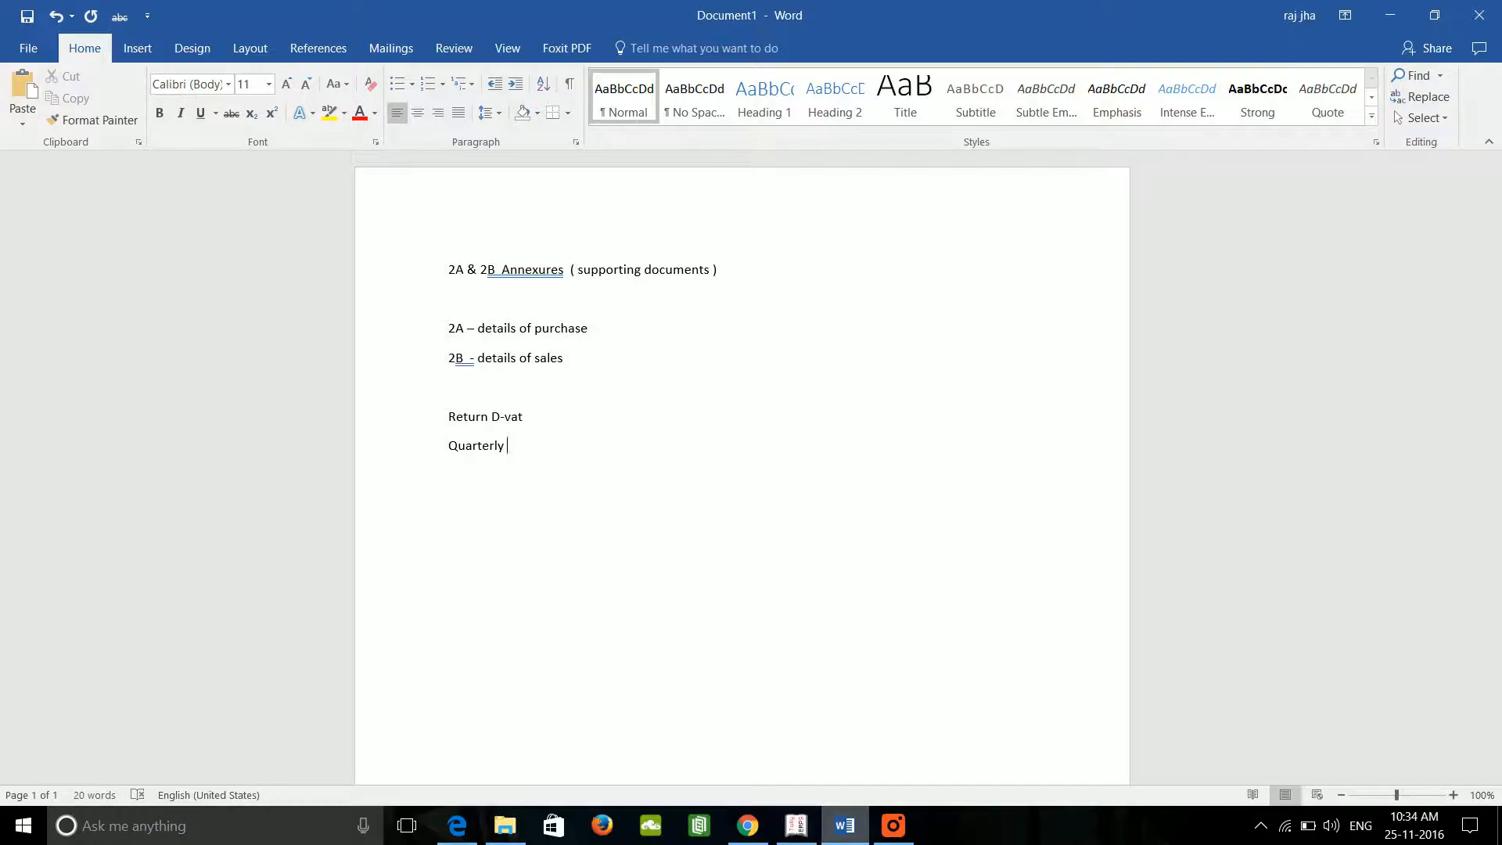
key(Return)
text(www.dvat .gov.in)
click(474, 504)
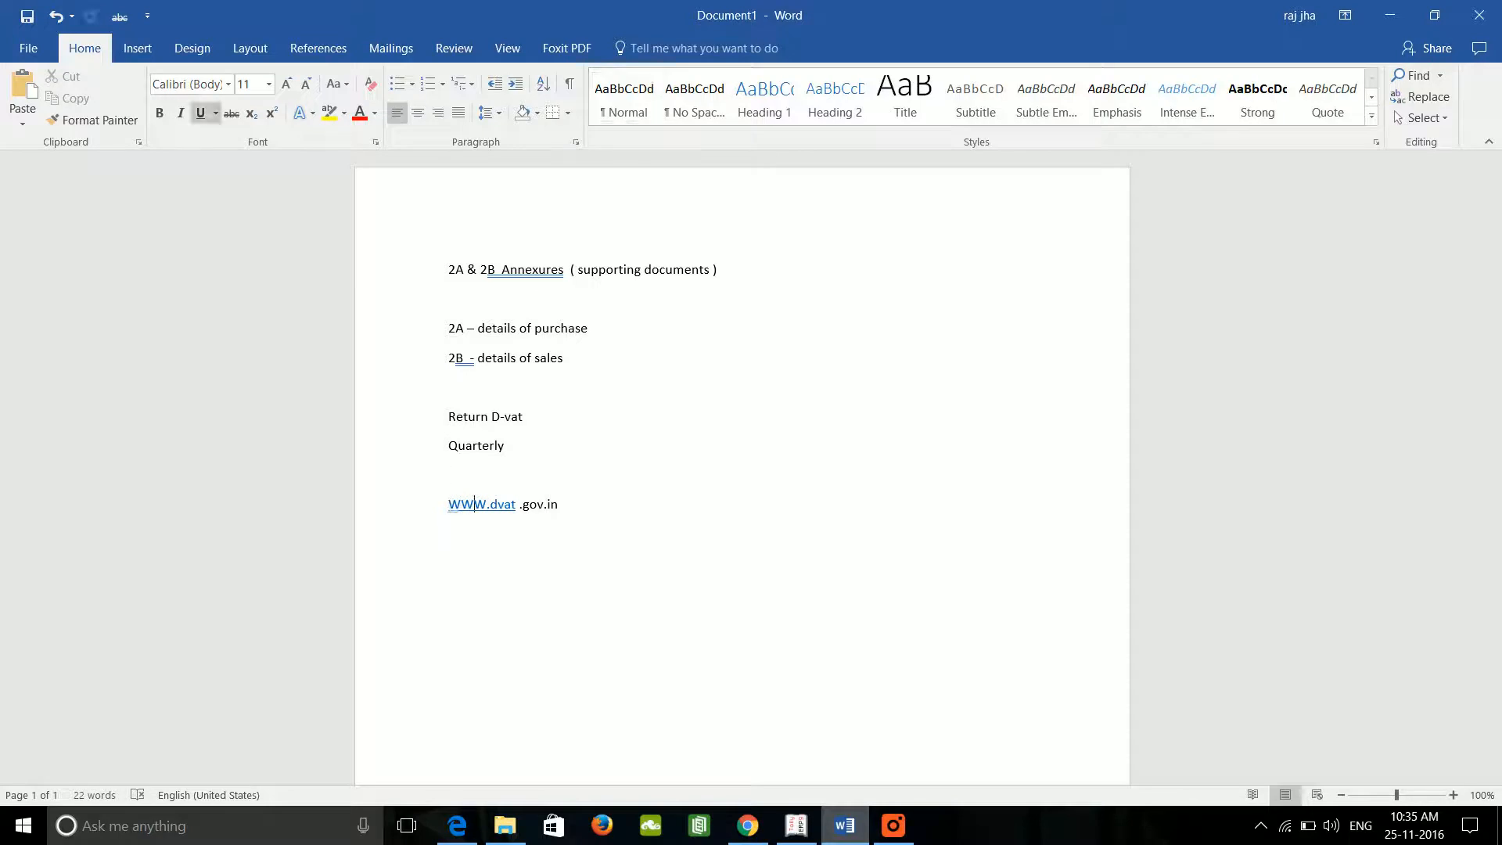
click(516, 504)
key(BackSpace)
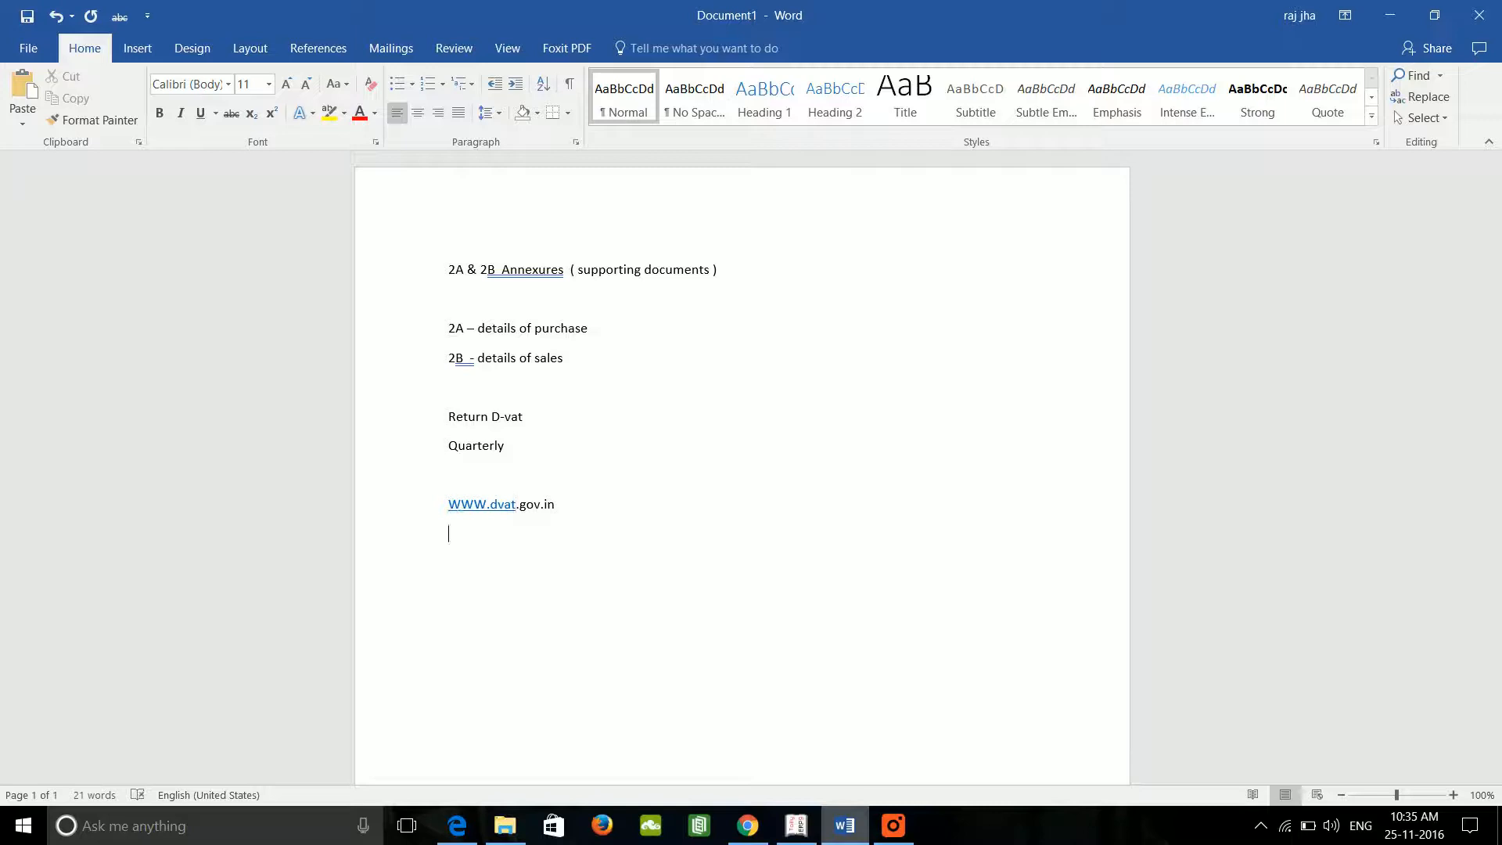
Step: Open a new maximized browser window and load the DVAT home page at dvat.gov.in
click(746, 828)
right_click(745, 831)
click(732, 716)
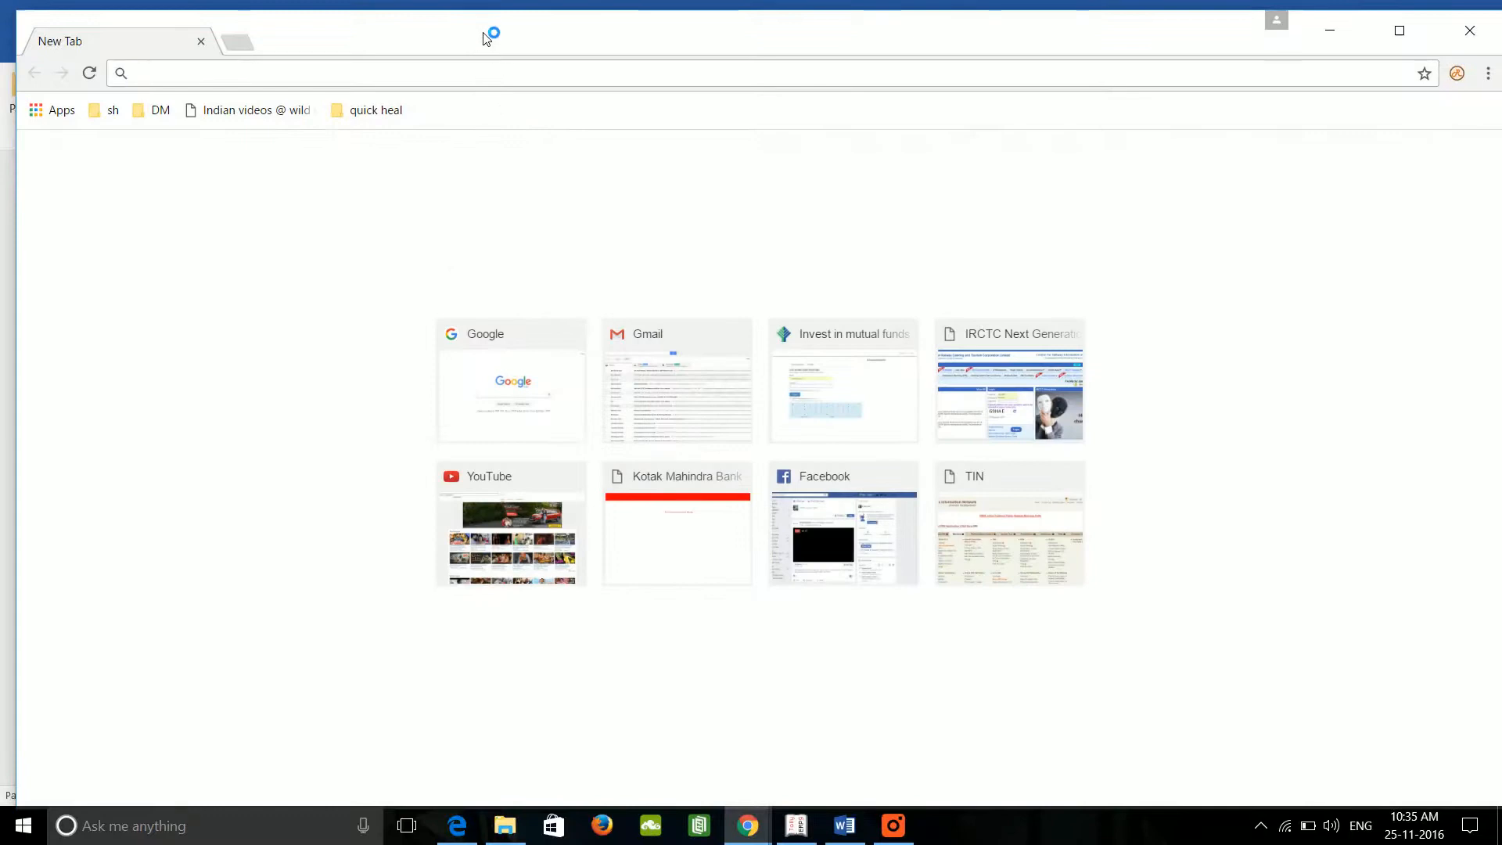
double_click(487, 35)
text(dvat)
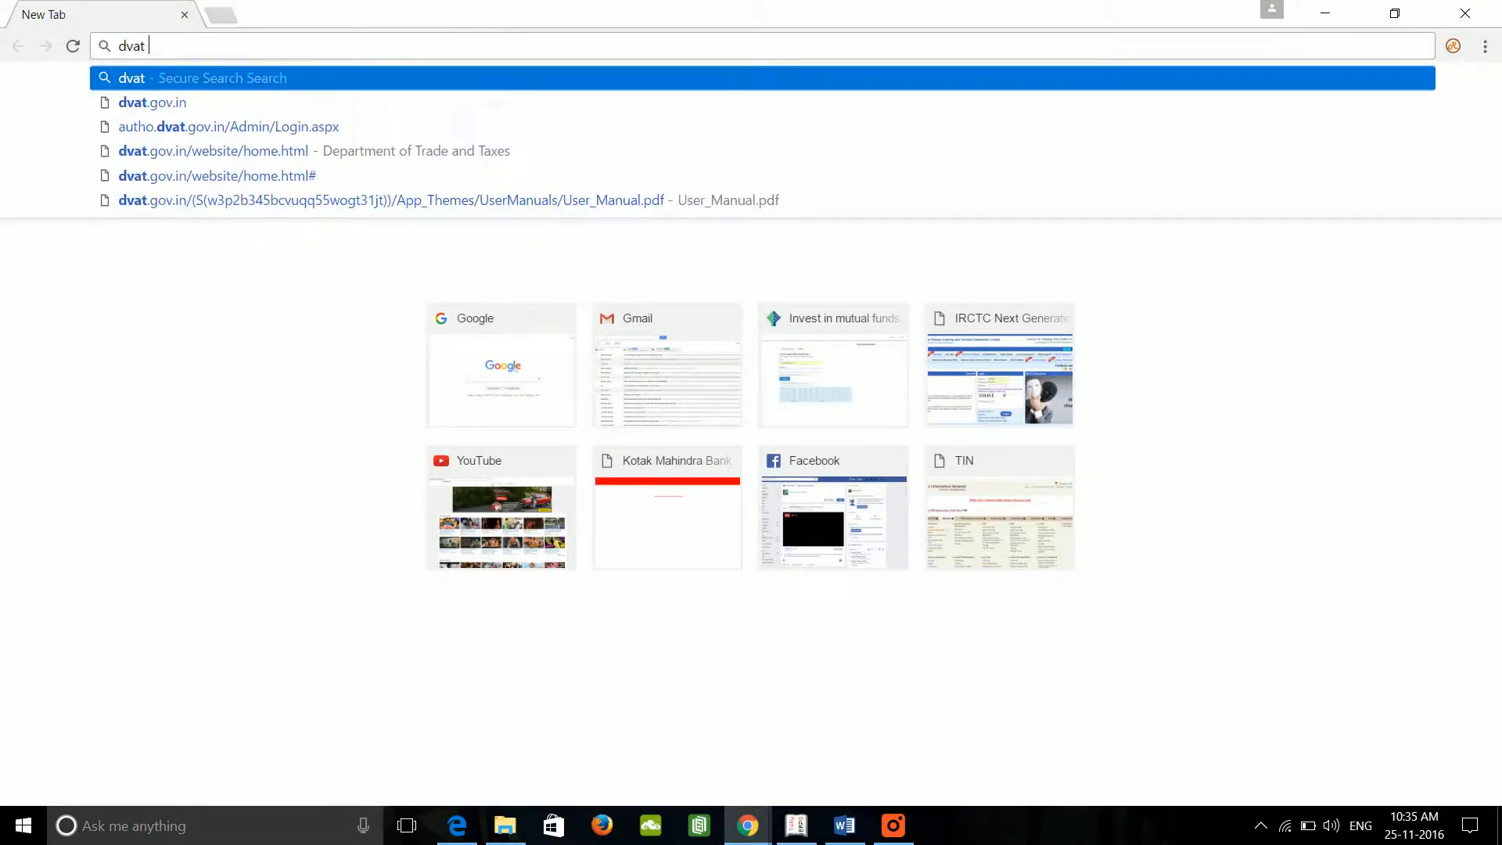
key(Down)
key(Return)
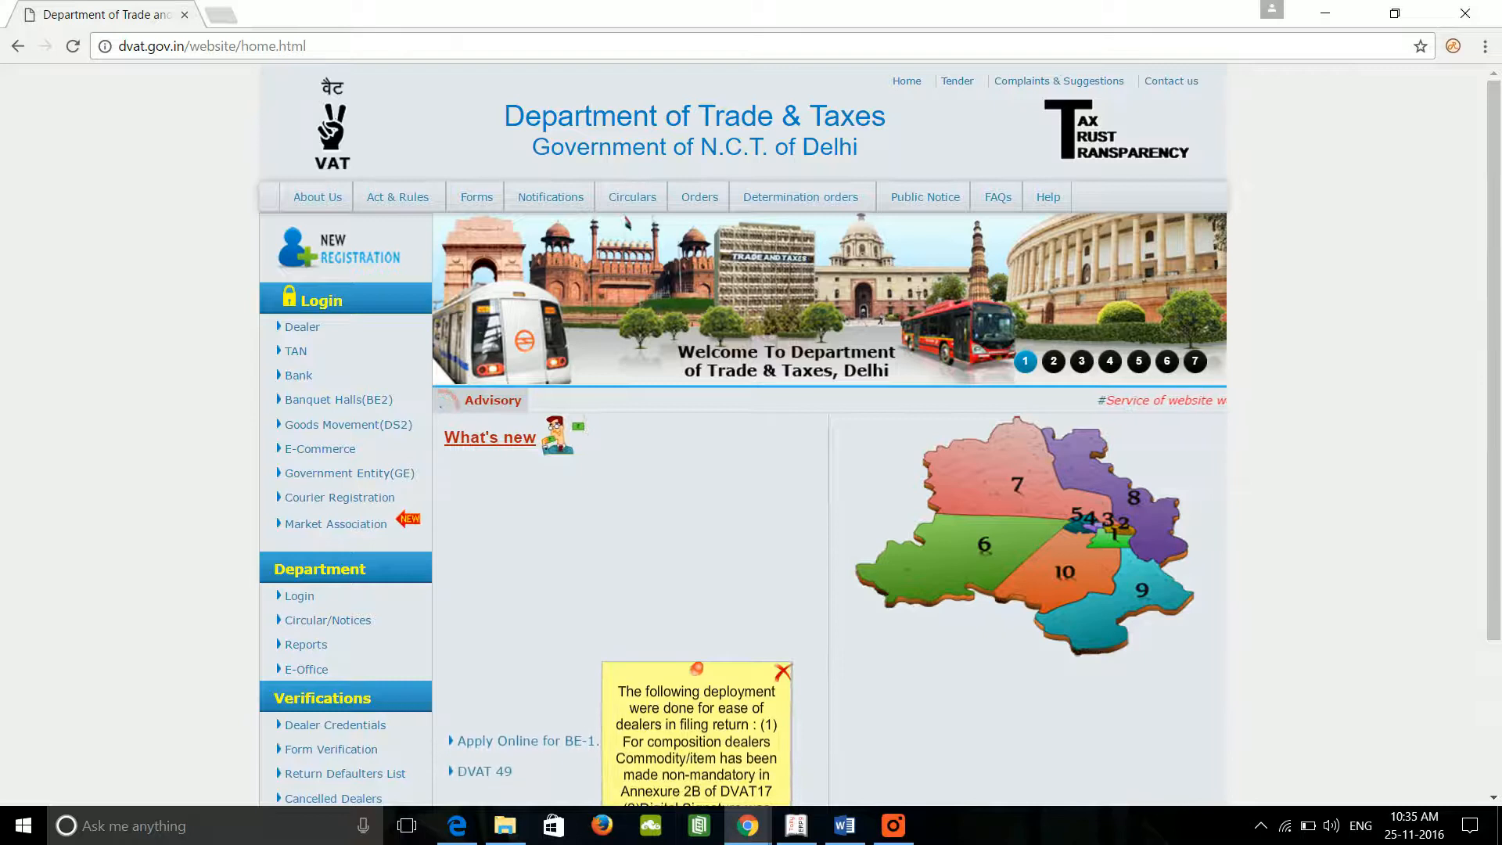
scroll(162, 510, down, 3)
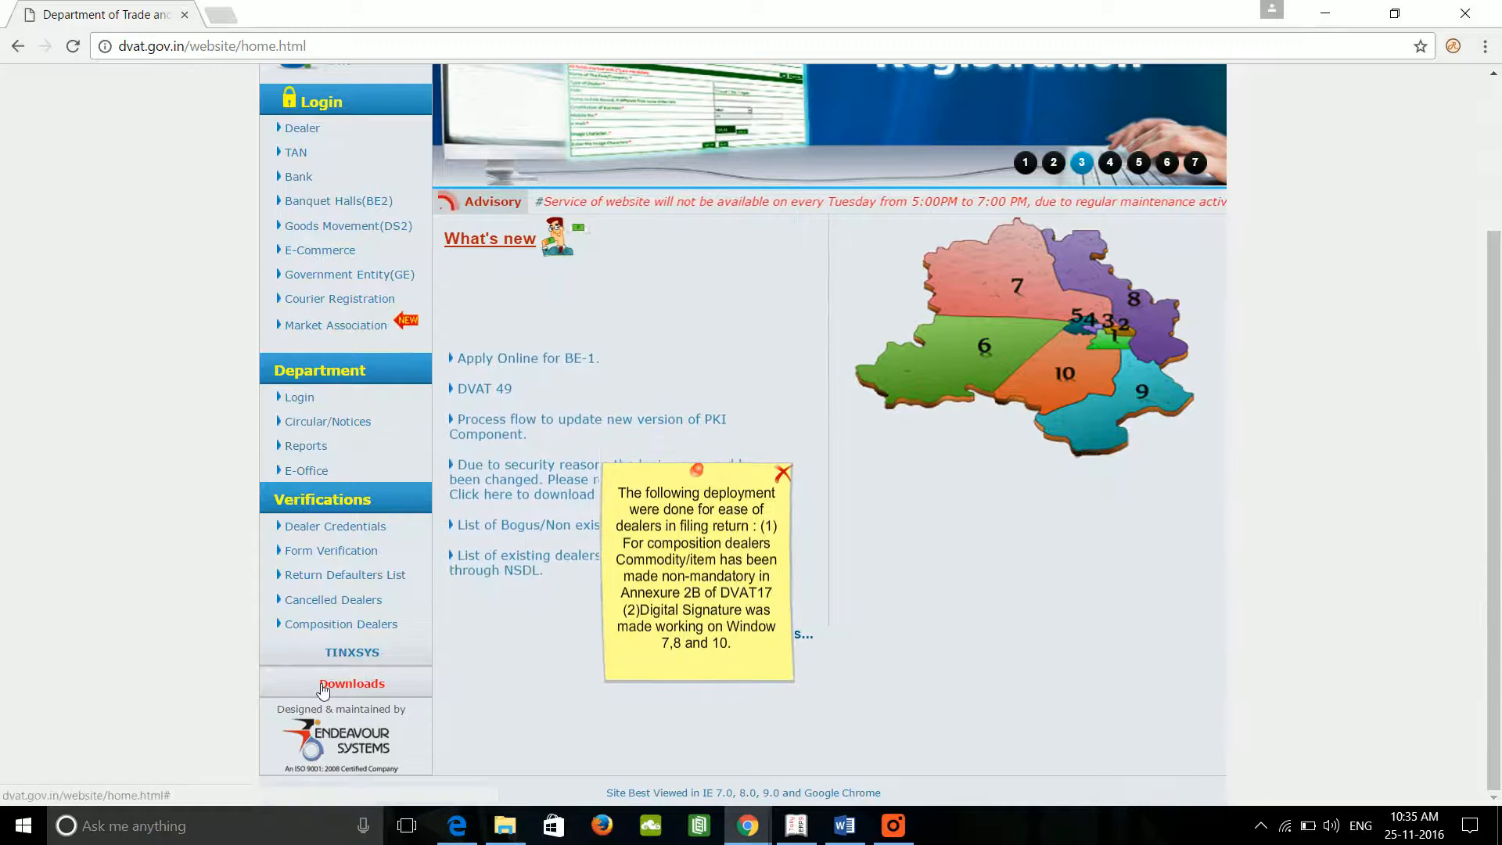
scroll(75, 510, up, 2)
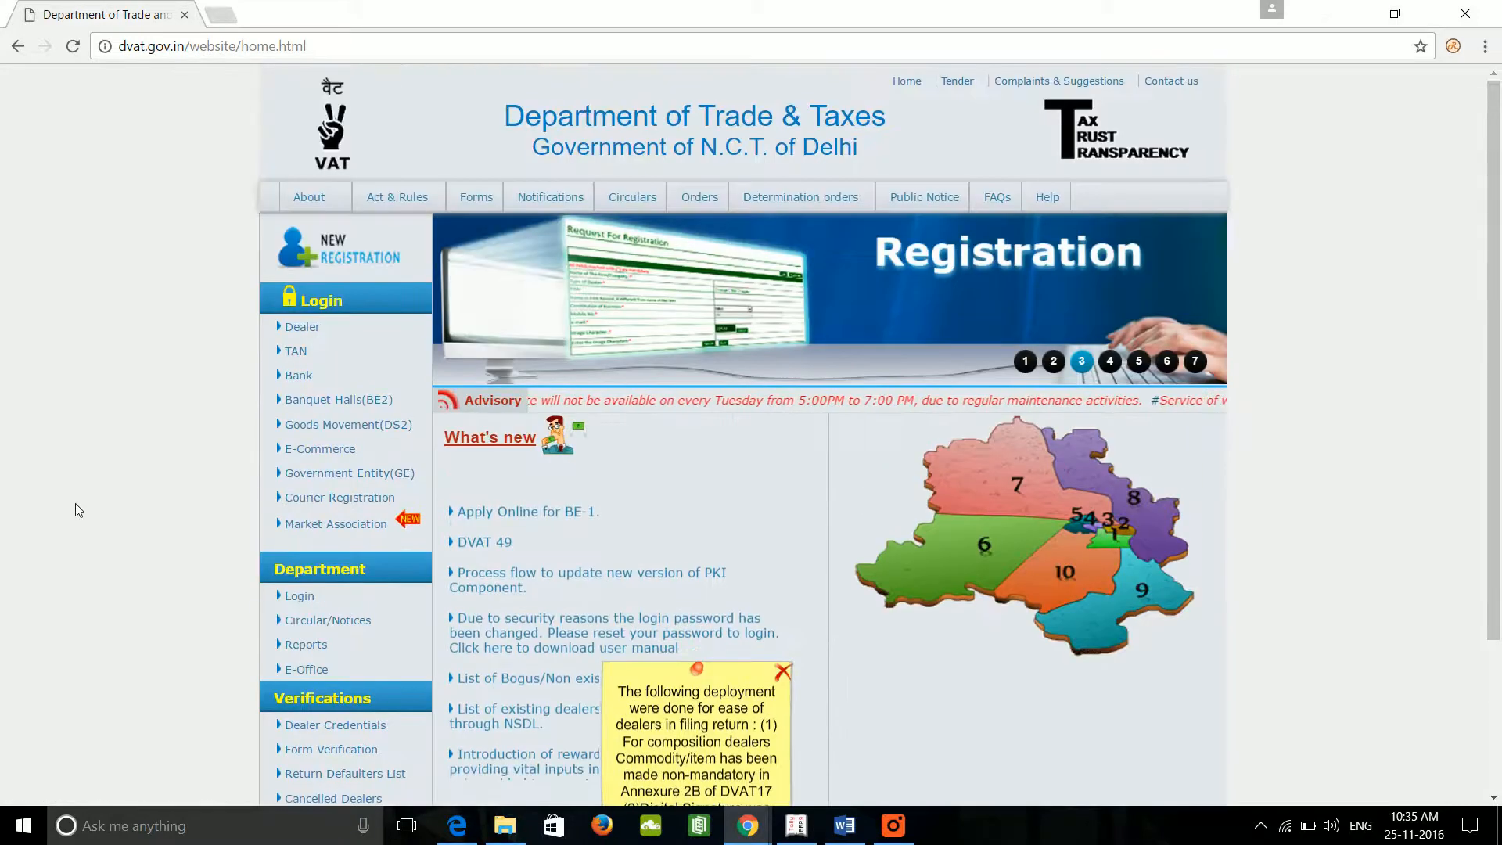
scroll(75, 510, down, 2)
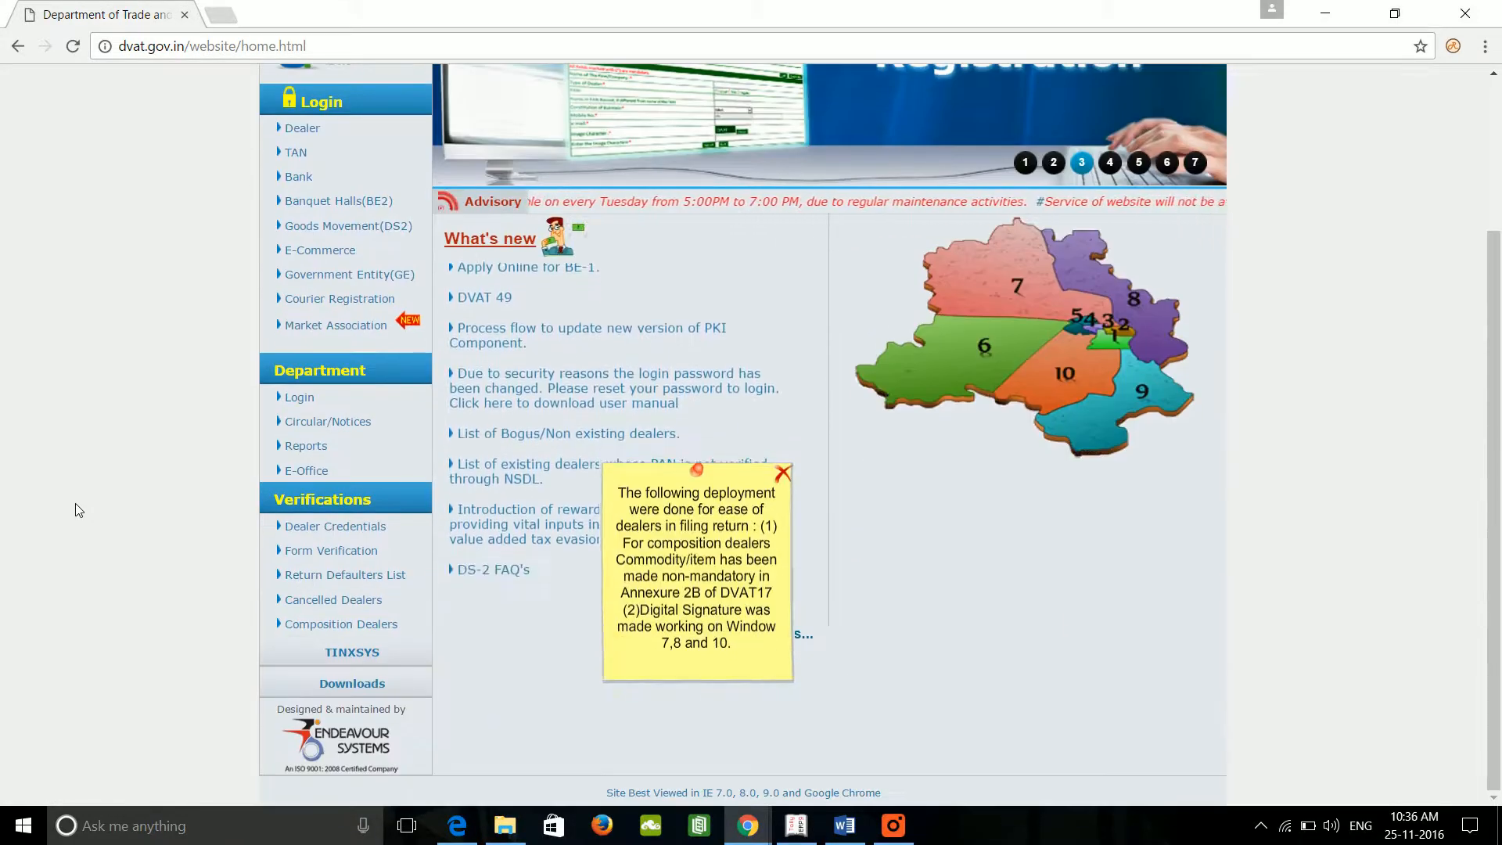
Step: From the site's Downloads page, download the new Offline Block package as DVAT_NEW (1).zip
click(372, 683)
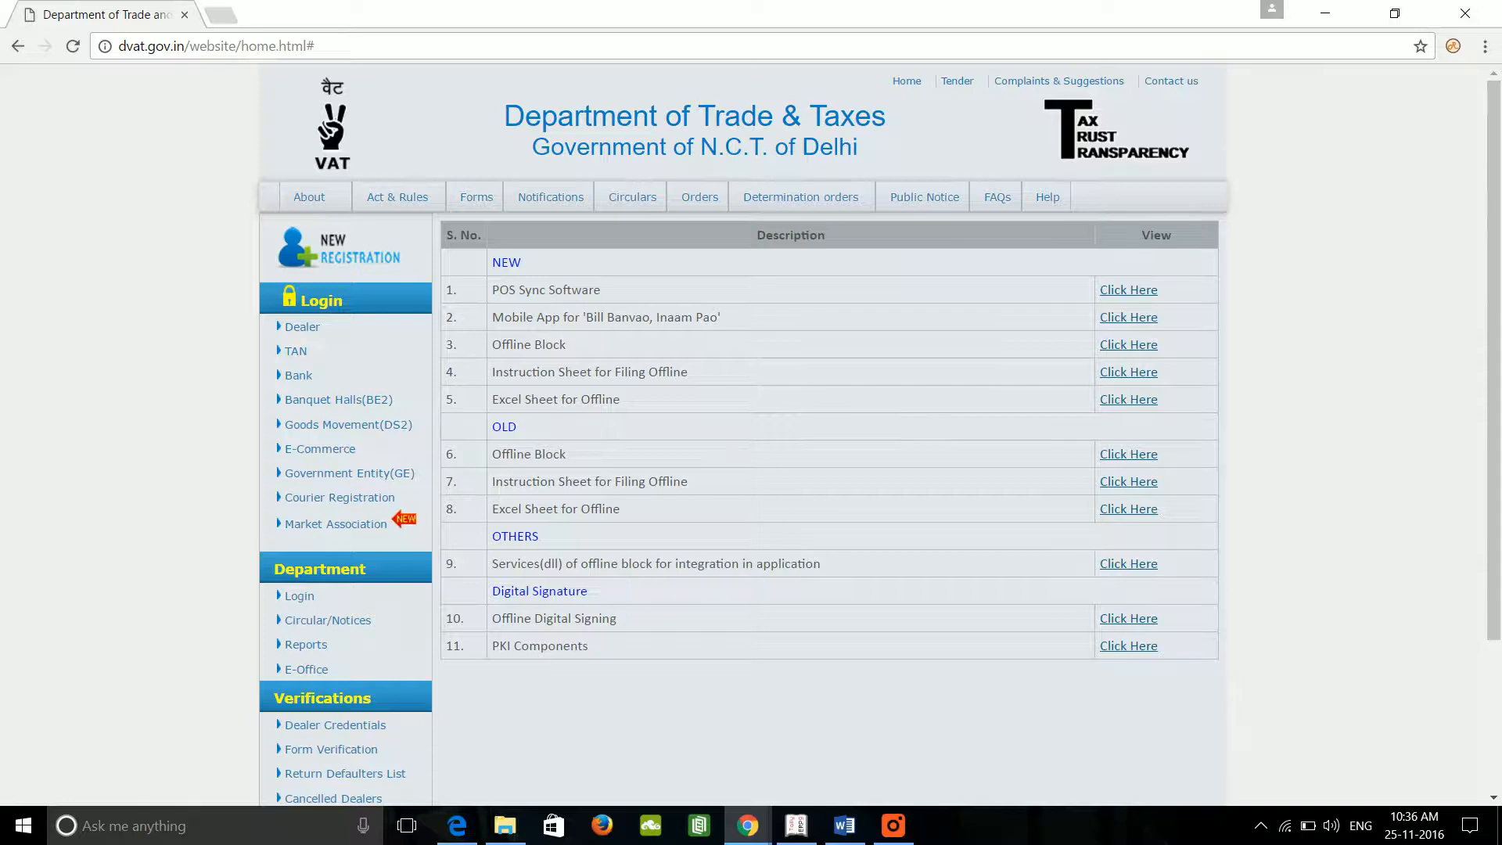
click(1140, 355)
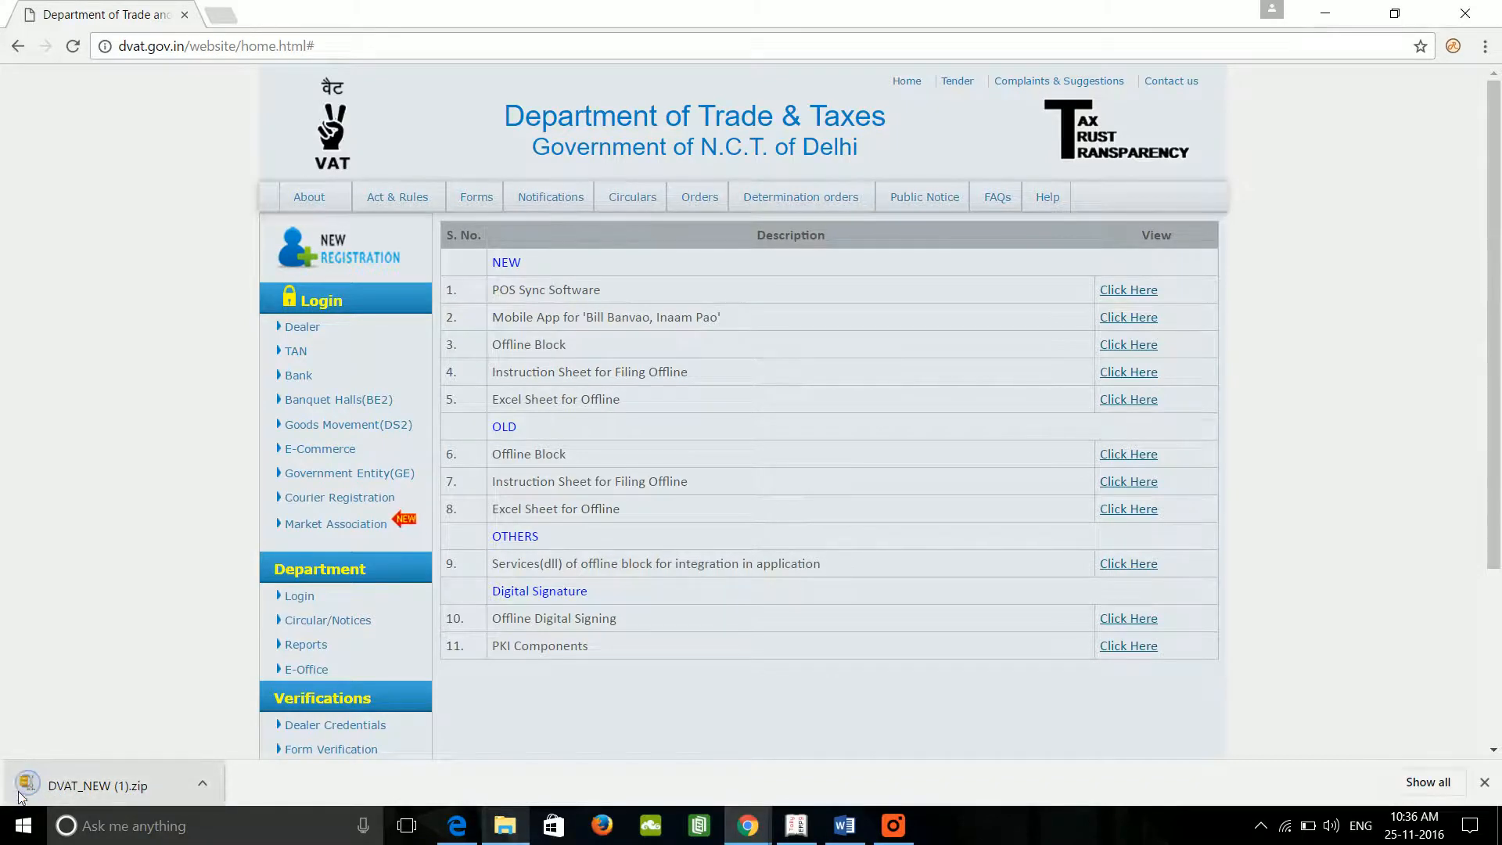
Step: Extract the DVAT_NEW zip archive in Downloads into a DVAT_NEW folder with 7-Zip
click(498, 831)
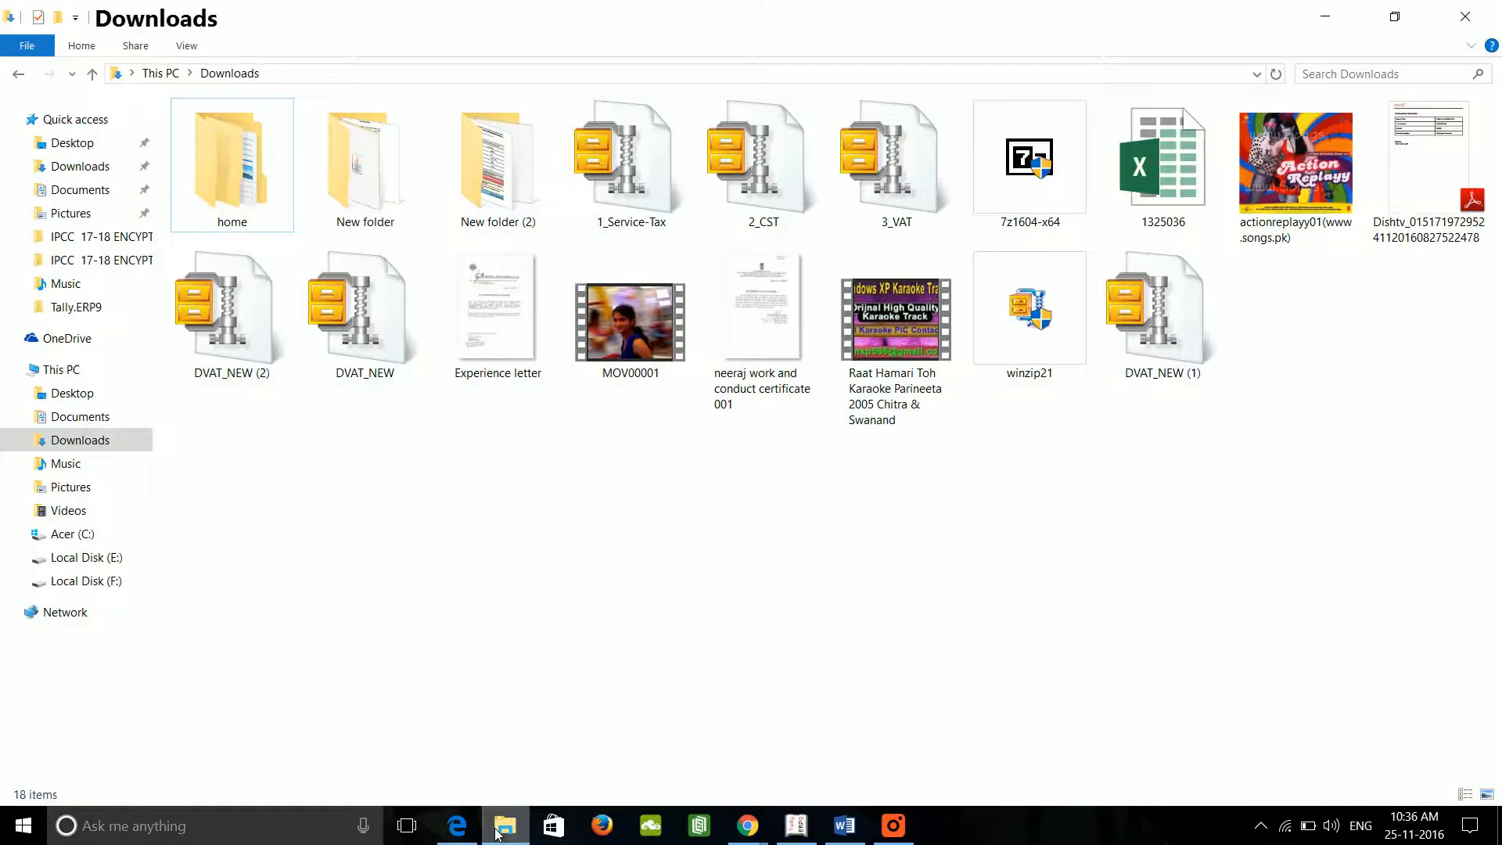
click(375, 313)
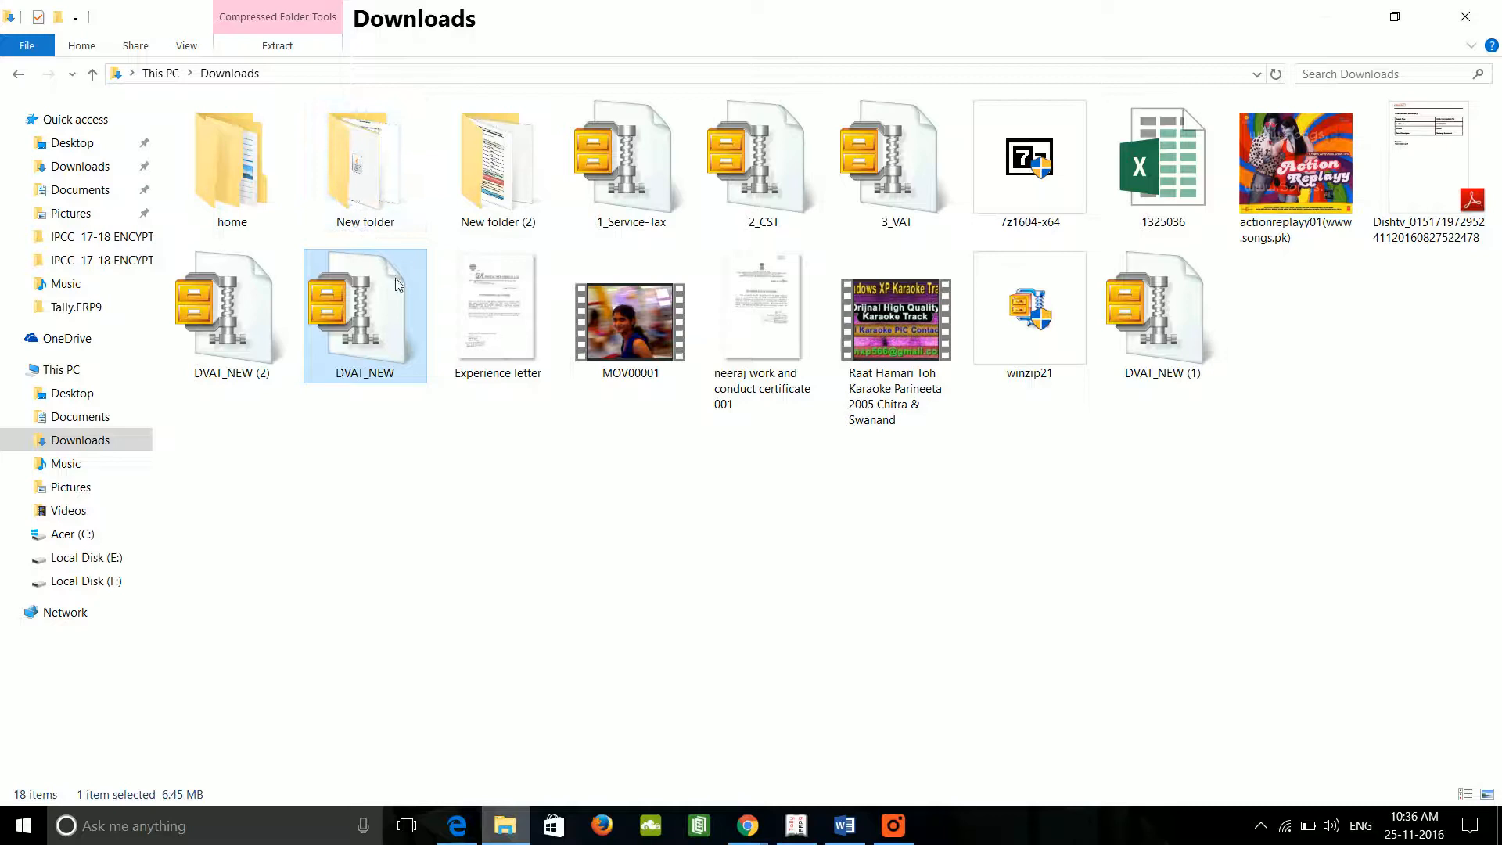
mouse_move(354, 276)
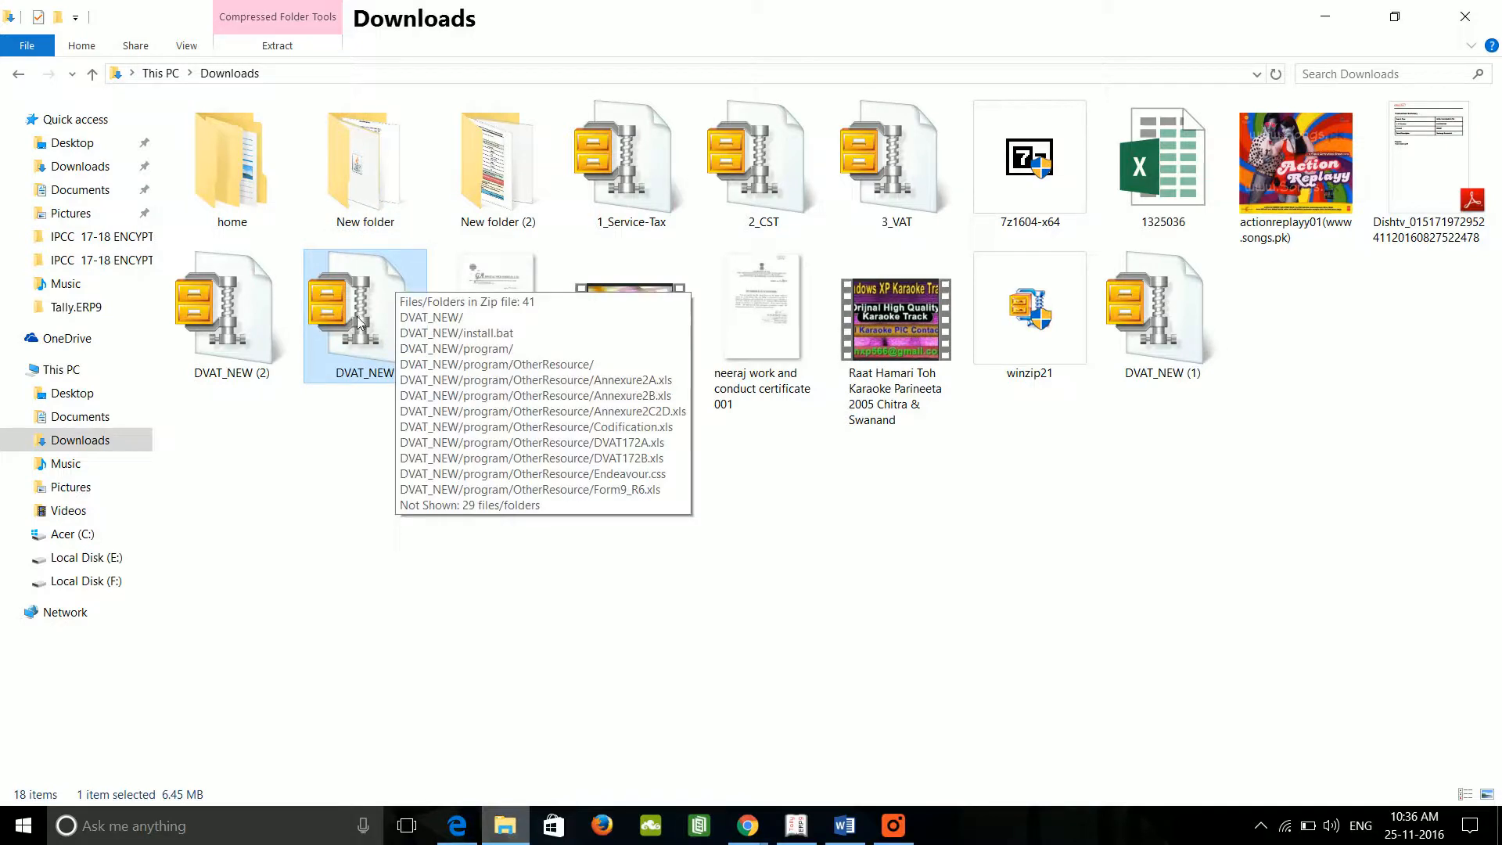
right_click(300, 472)
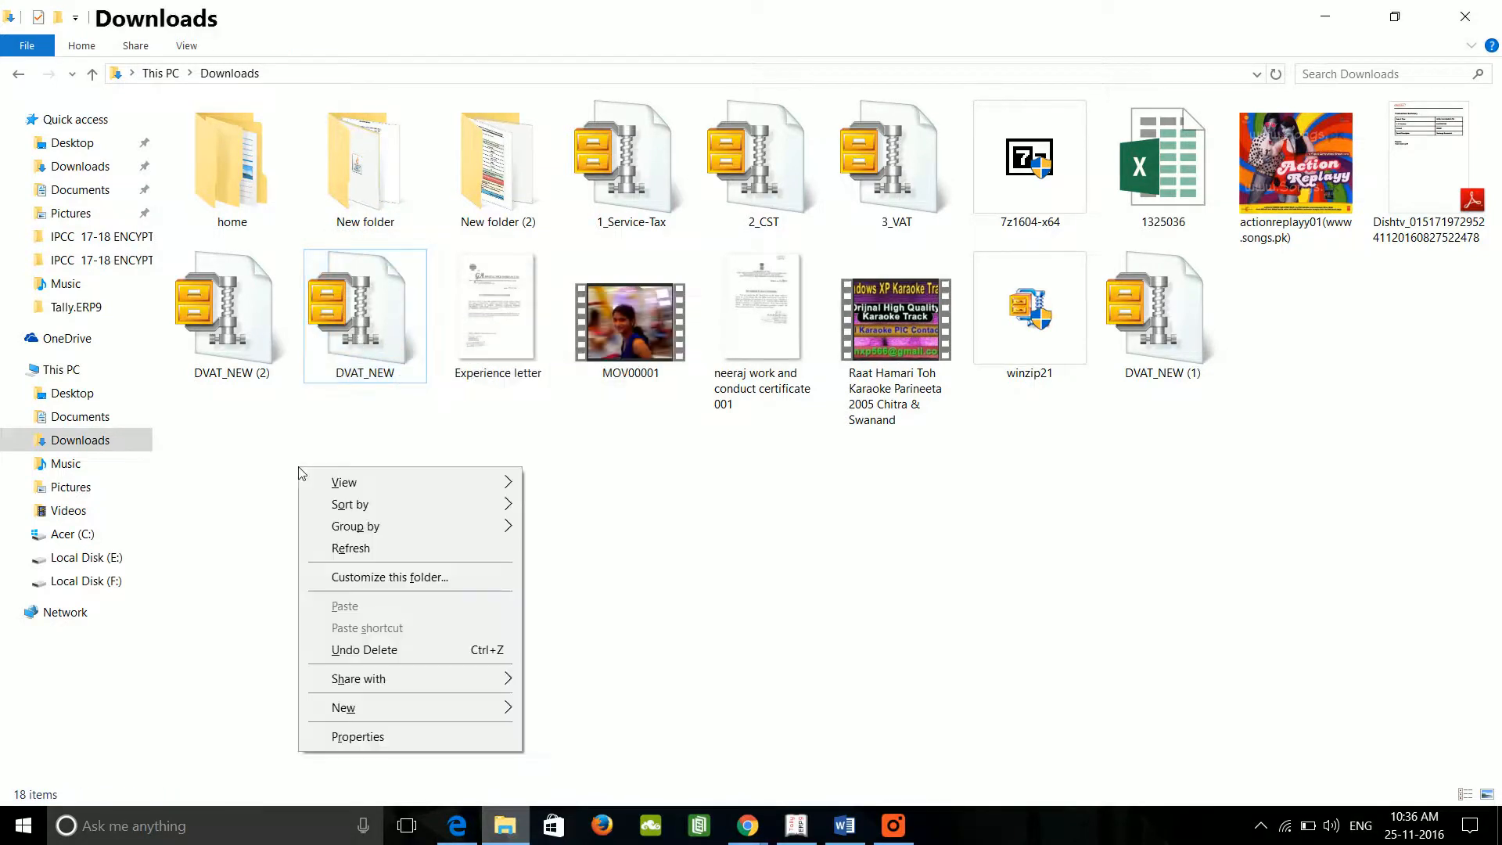
click(349, 352)
right_click(350, 352)
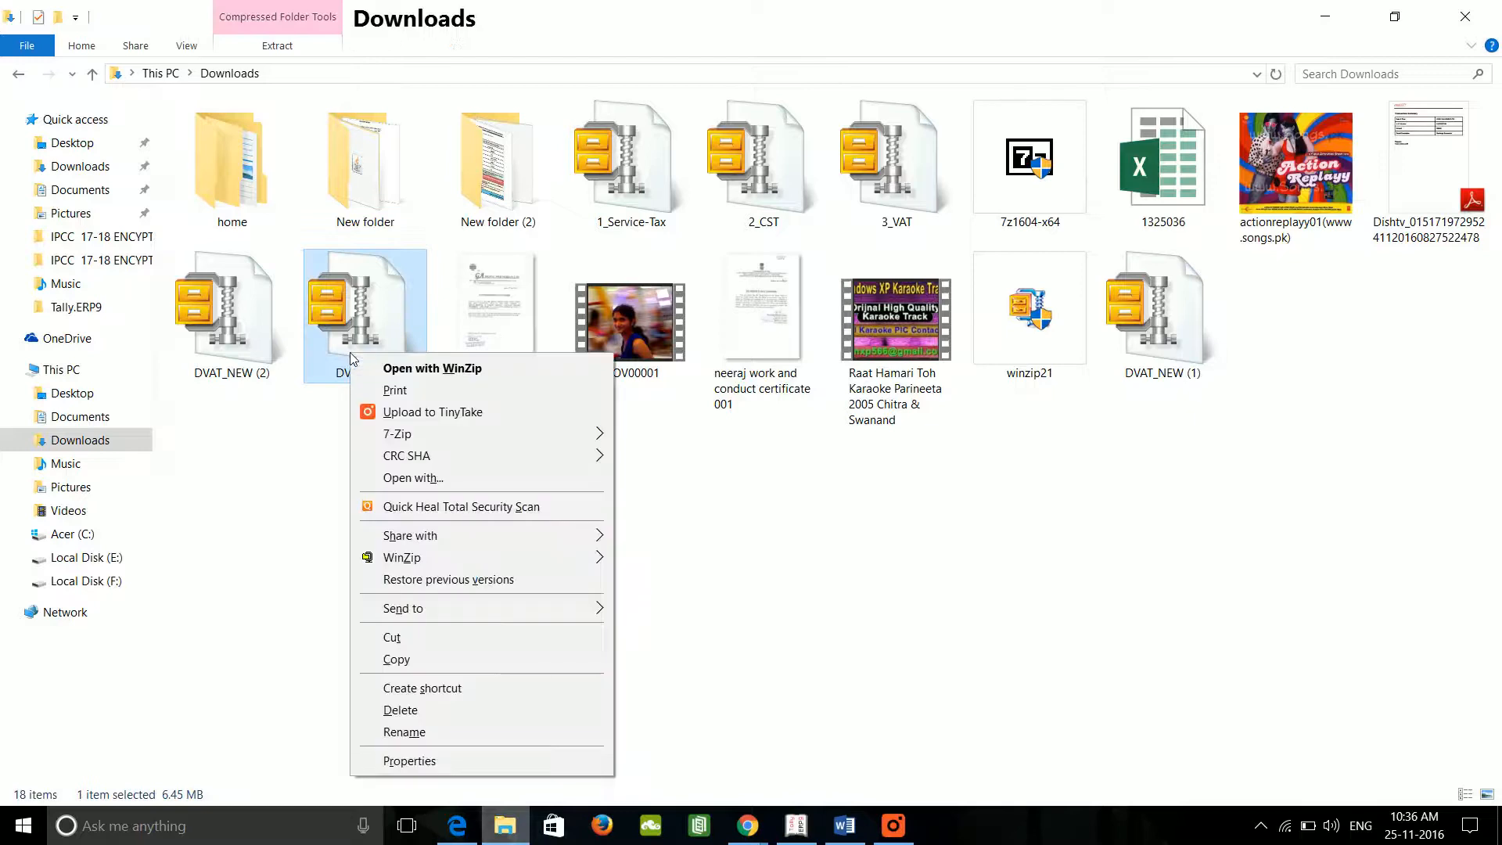
mouse_move(538, 431)
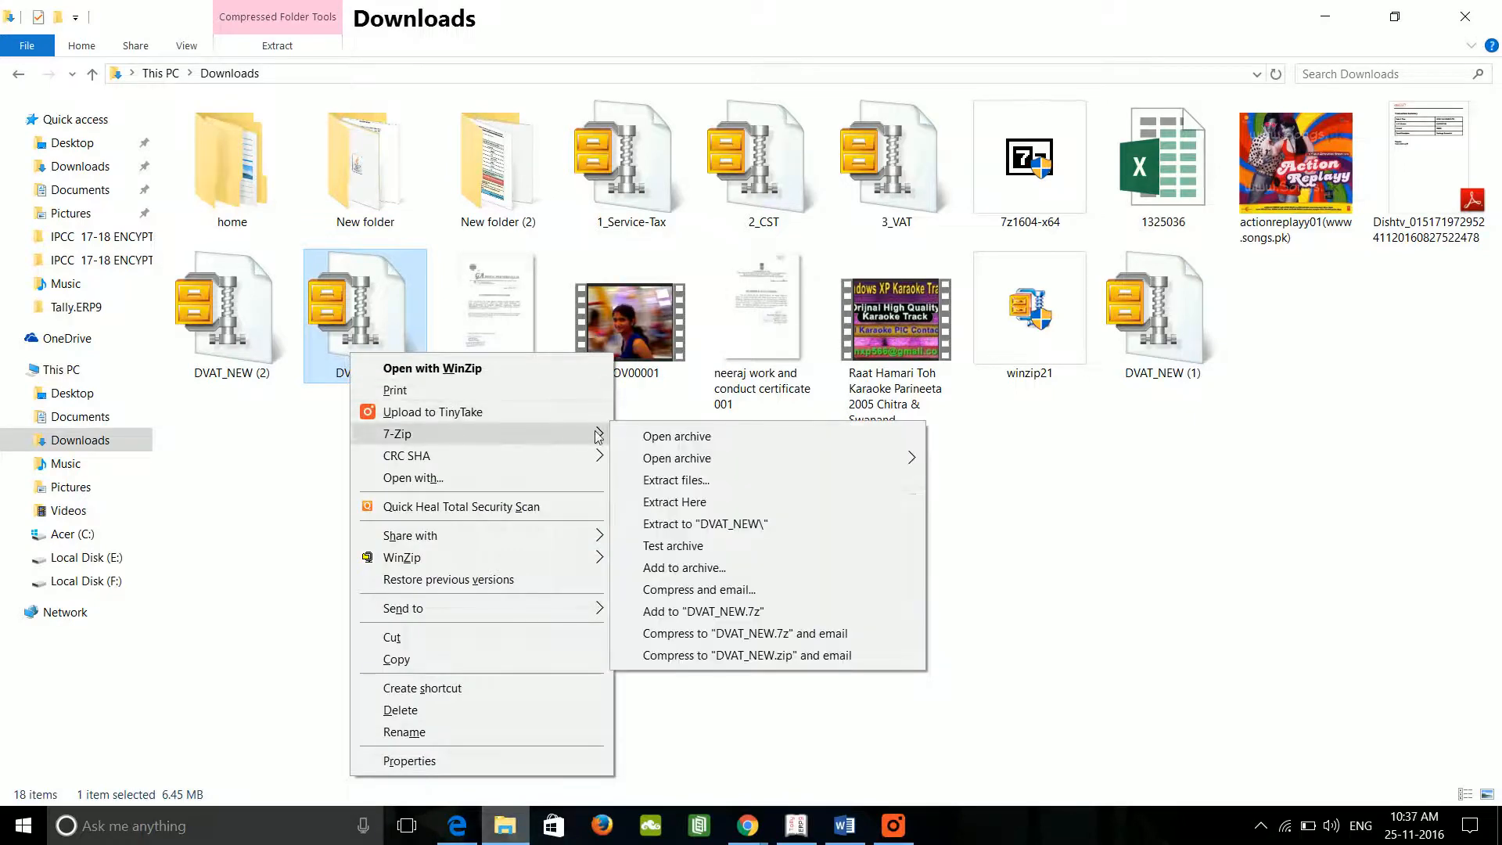
click(726, 482)
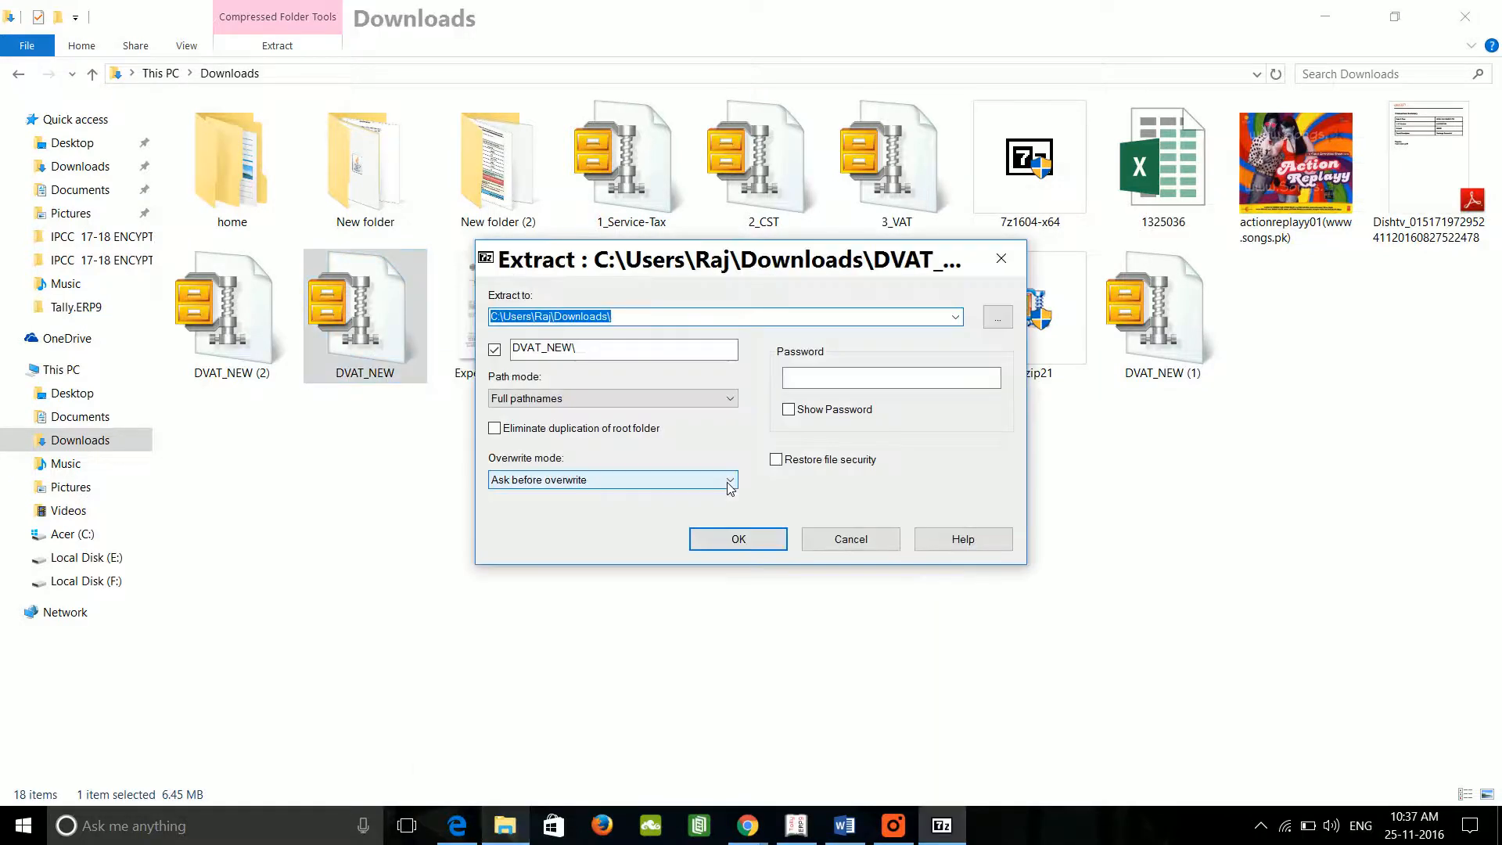
click(738, 539)
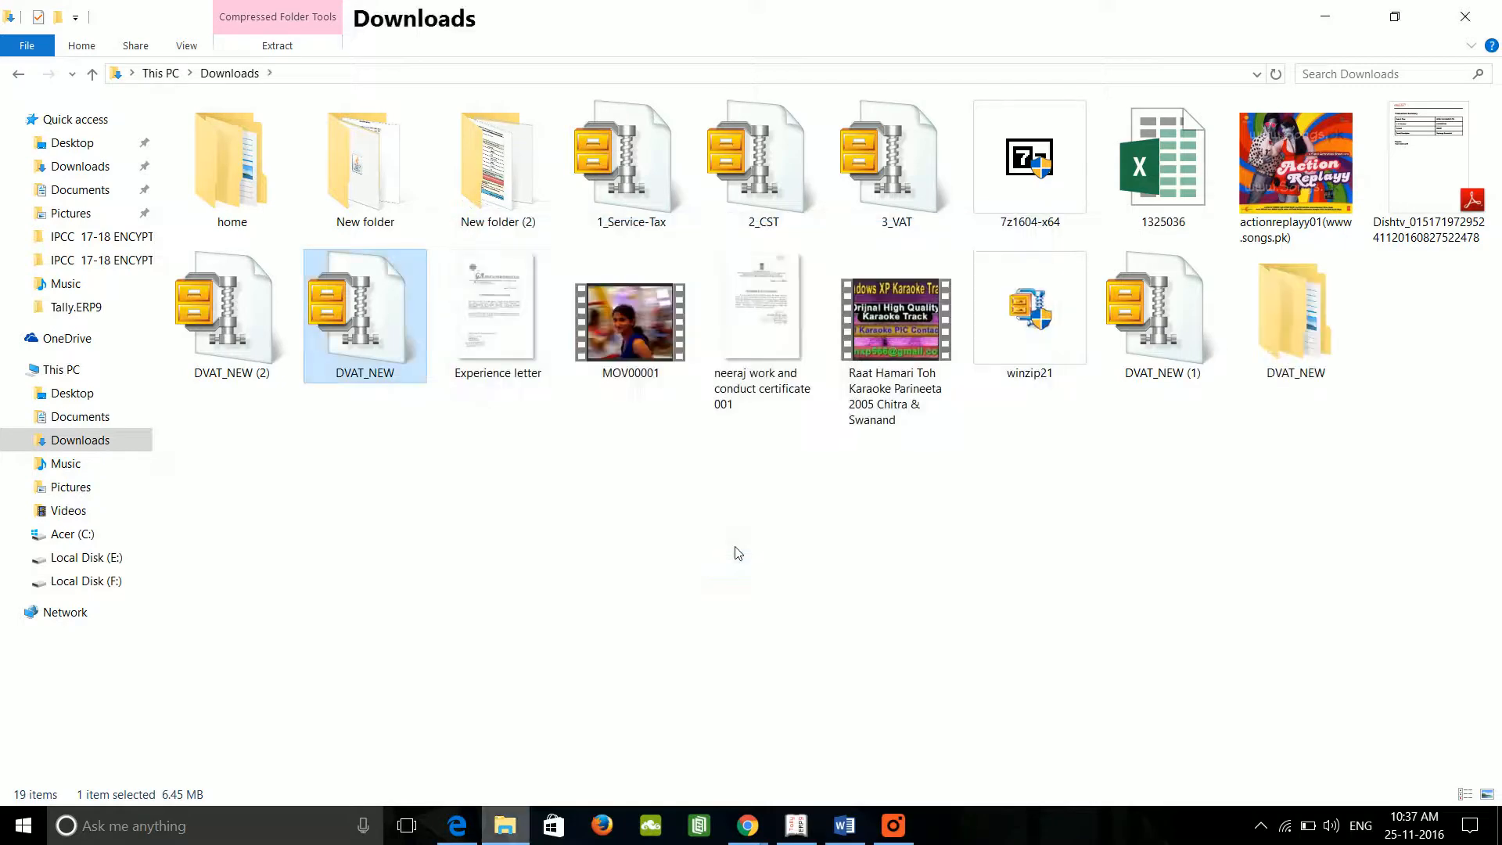
mouse_move(365, 376)
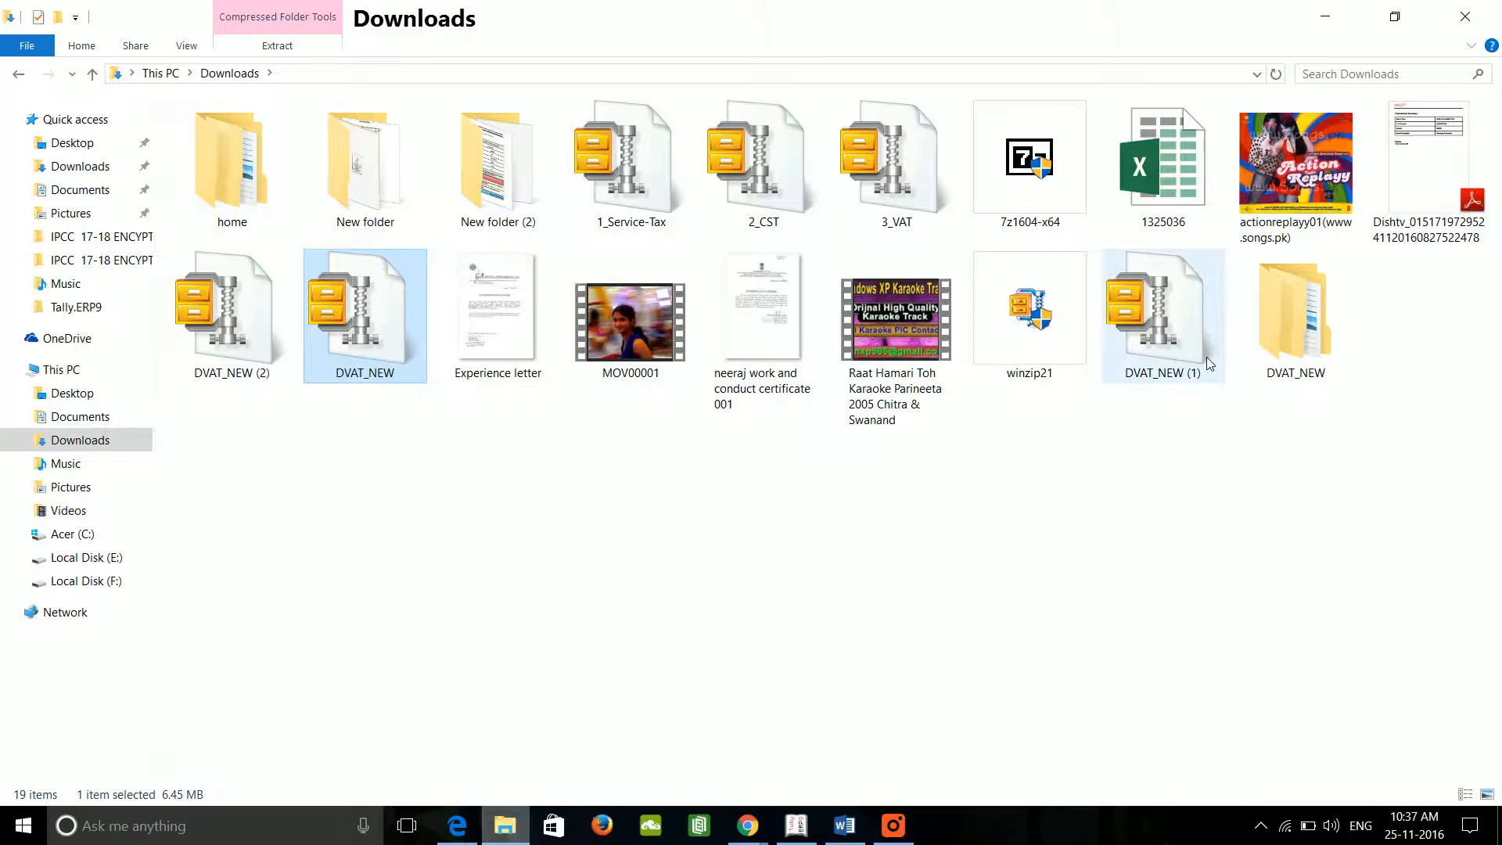
Step: Open the extracted DVAT_NEW folders, then minimize windows to find the Dvat desktop shortcut
double_click(1311, 327)
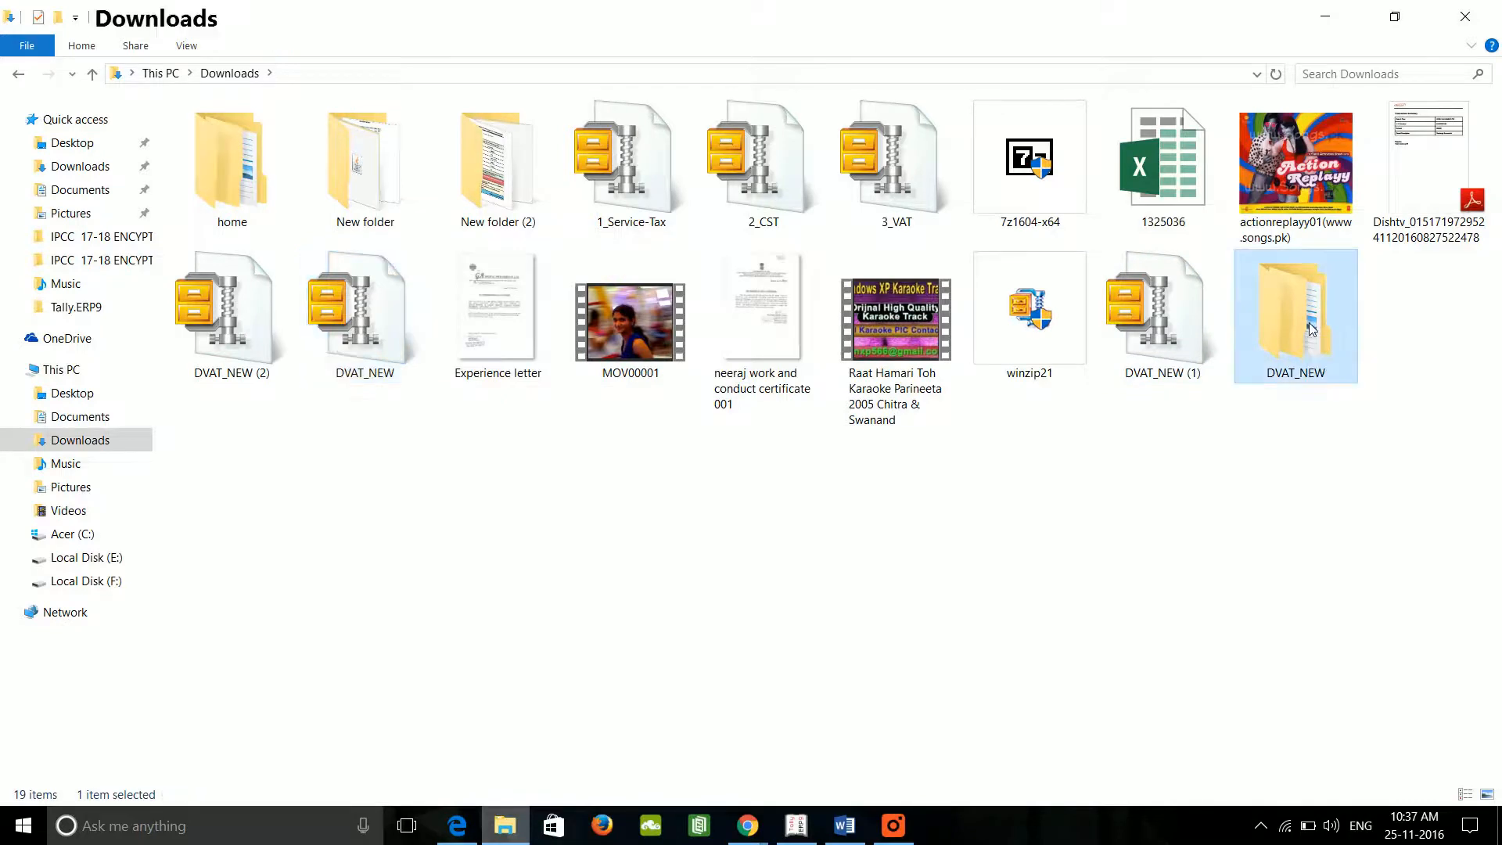
click(195, 140)
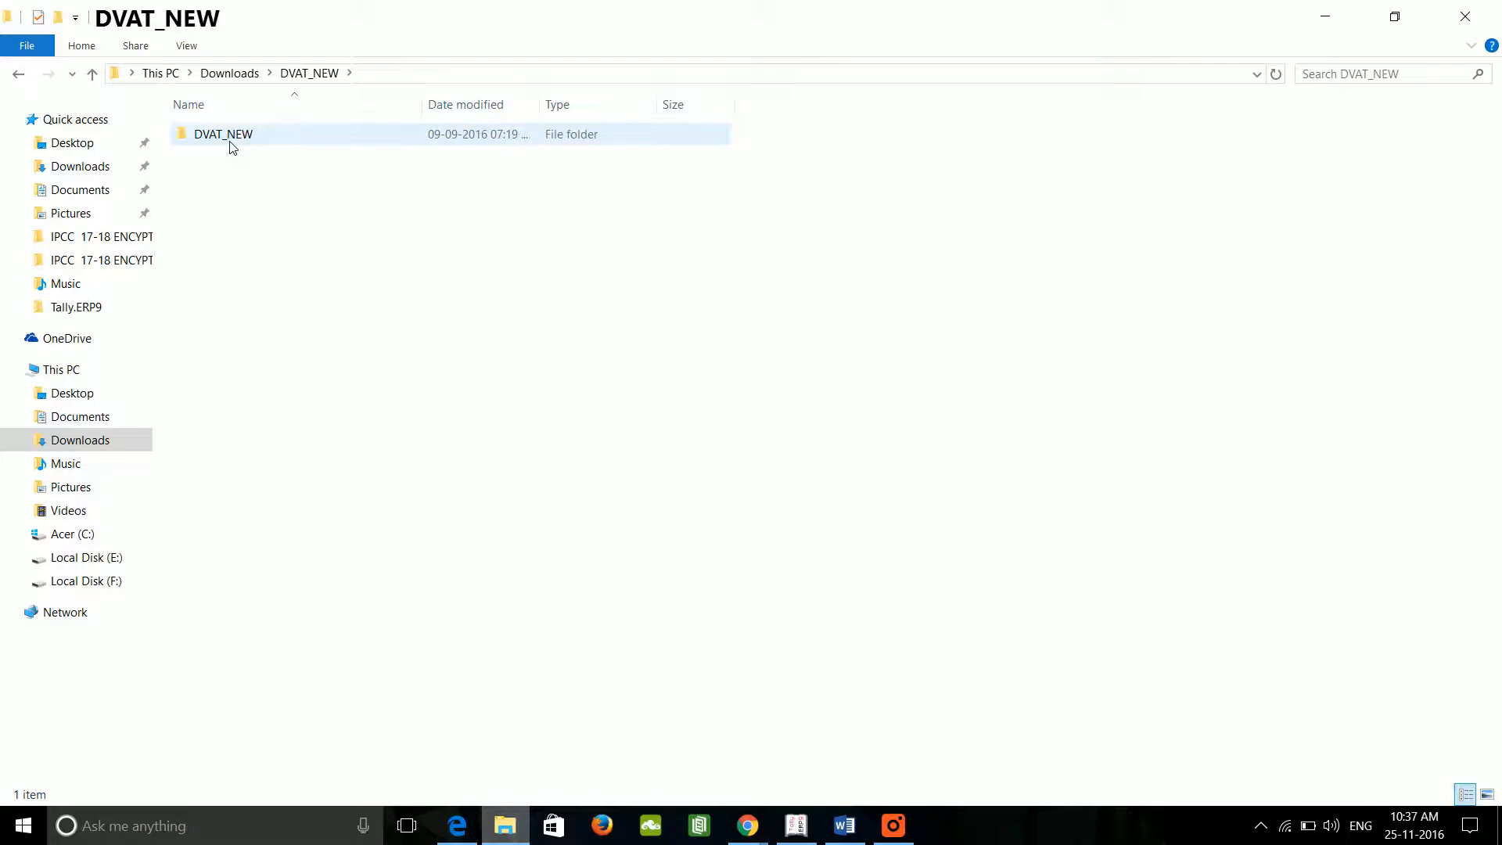
double_click(227, 136)
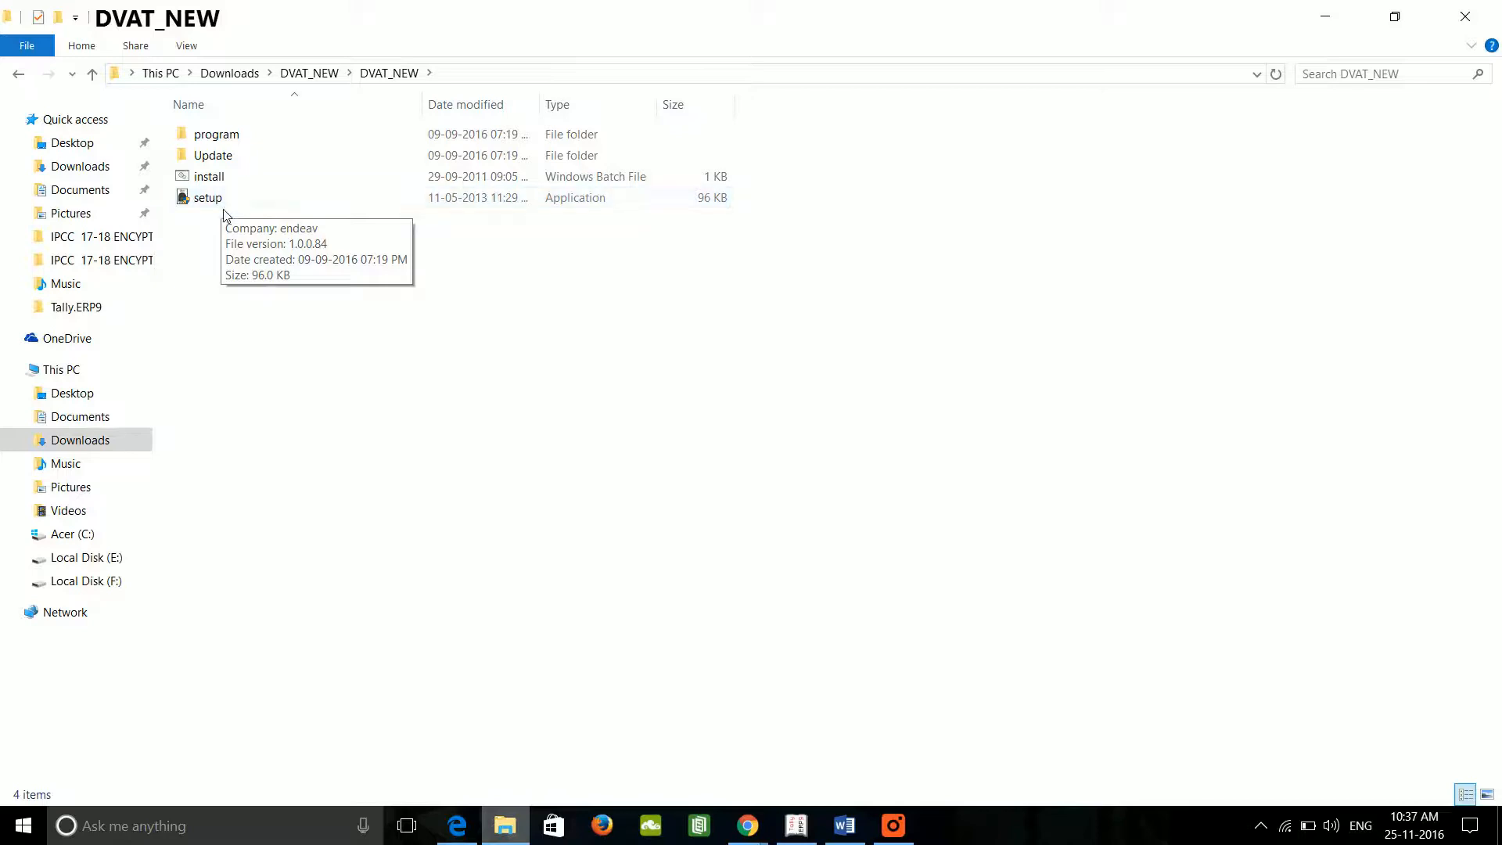
click(1326, 21)
click(1324, 20)
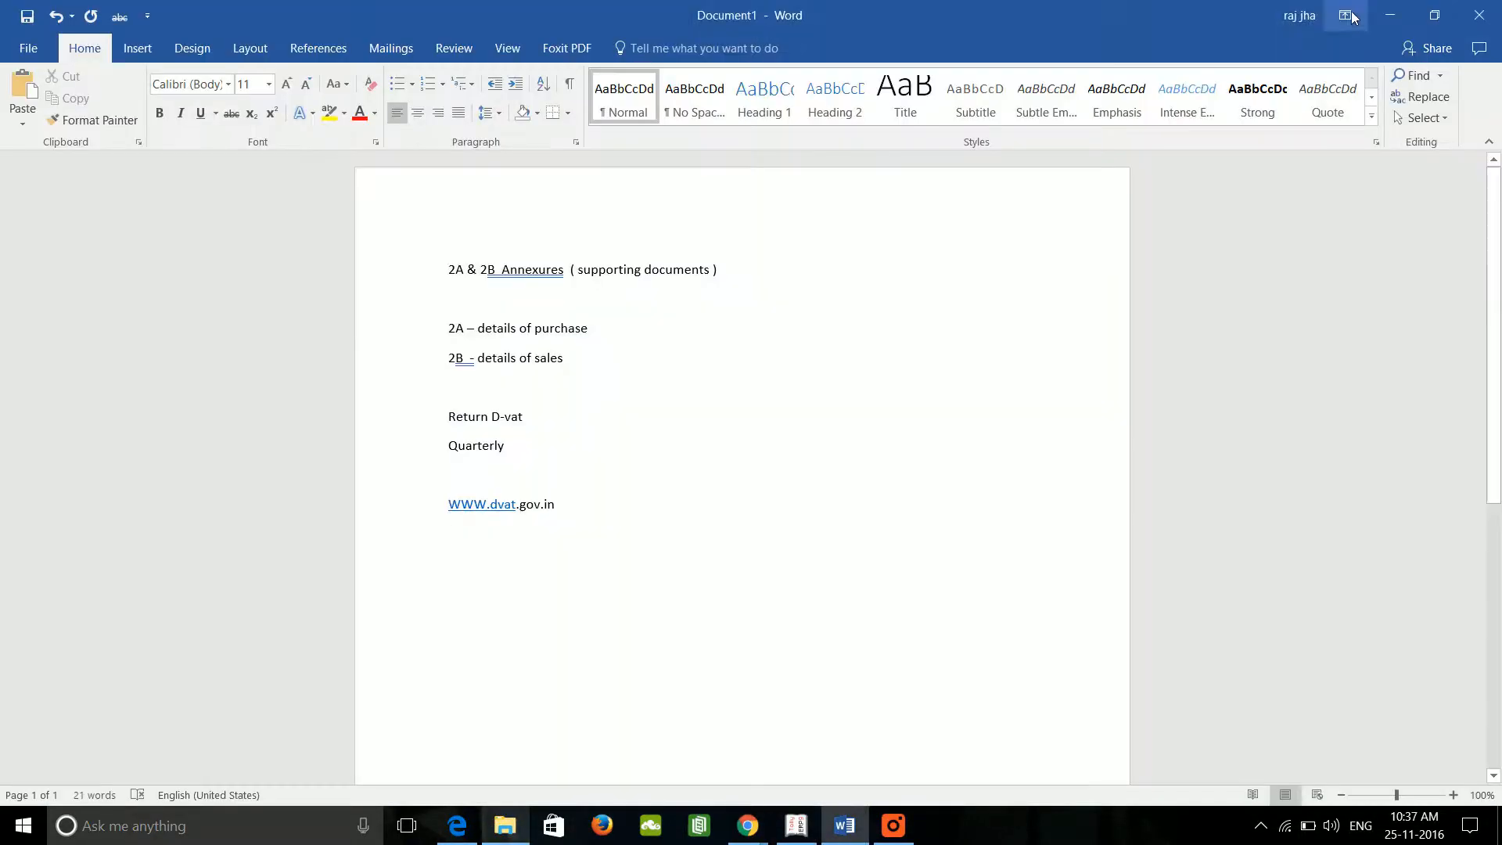
click(1392, 16)
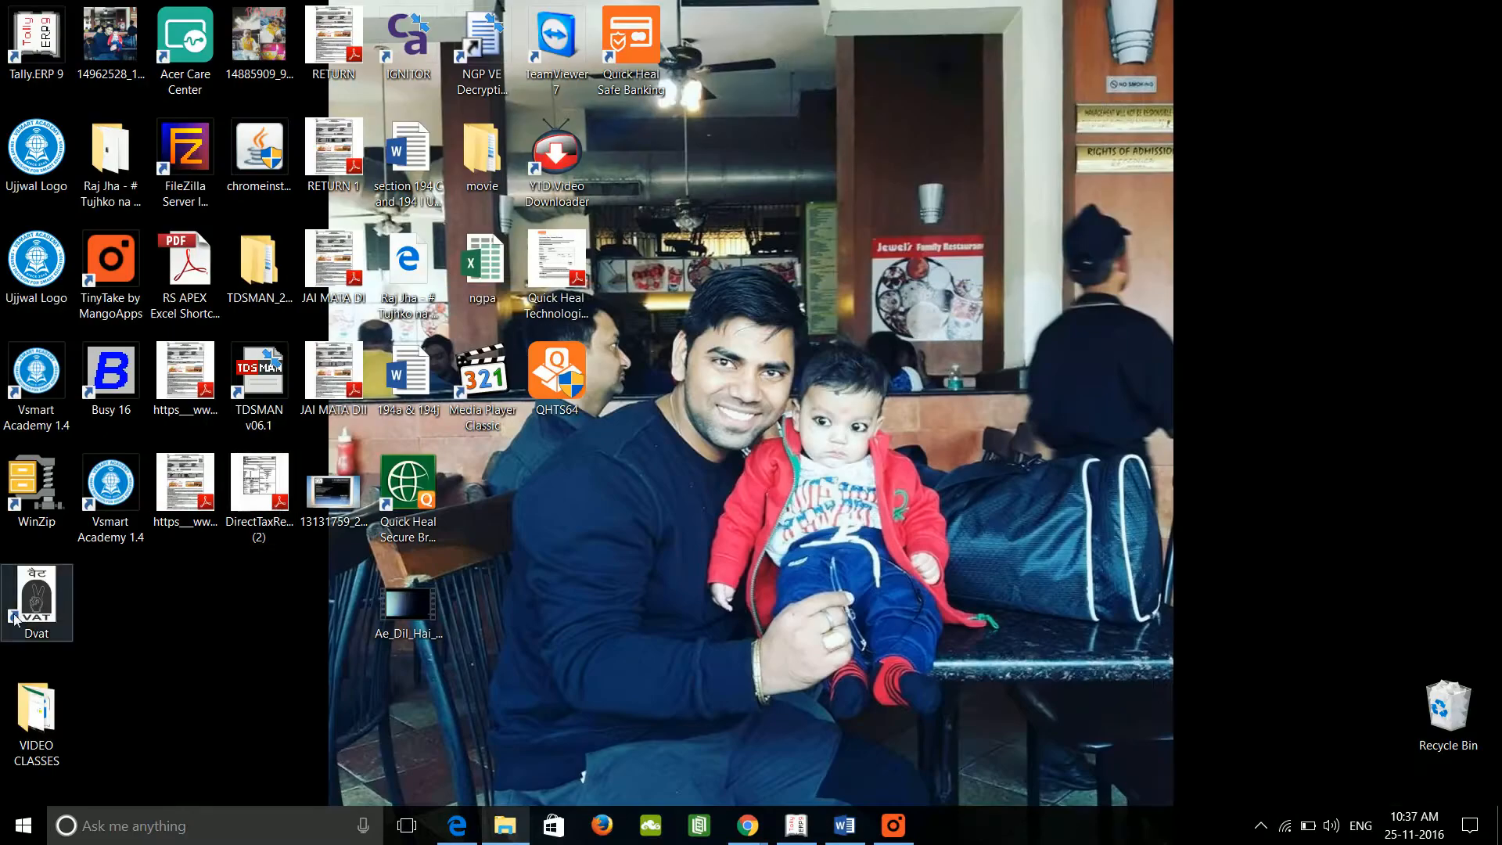
click(45, 612)
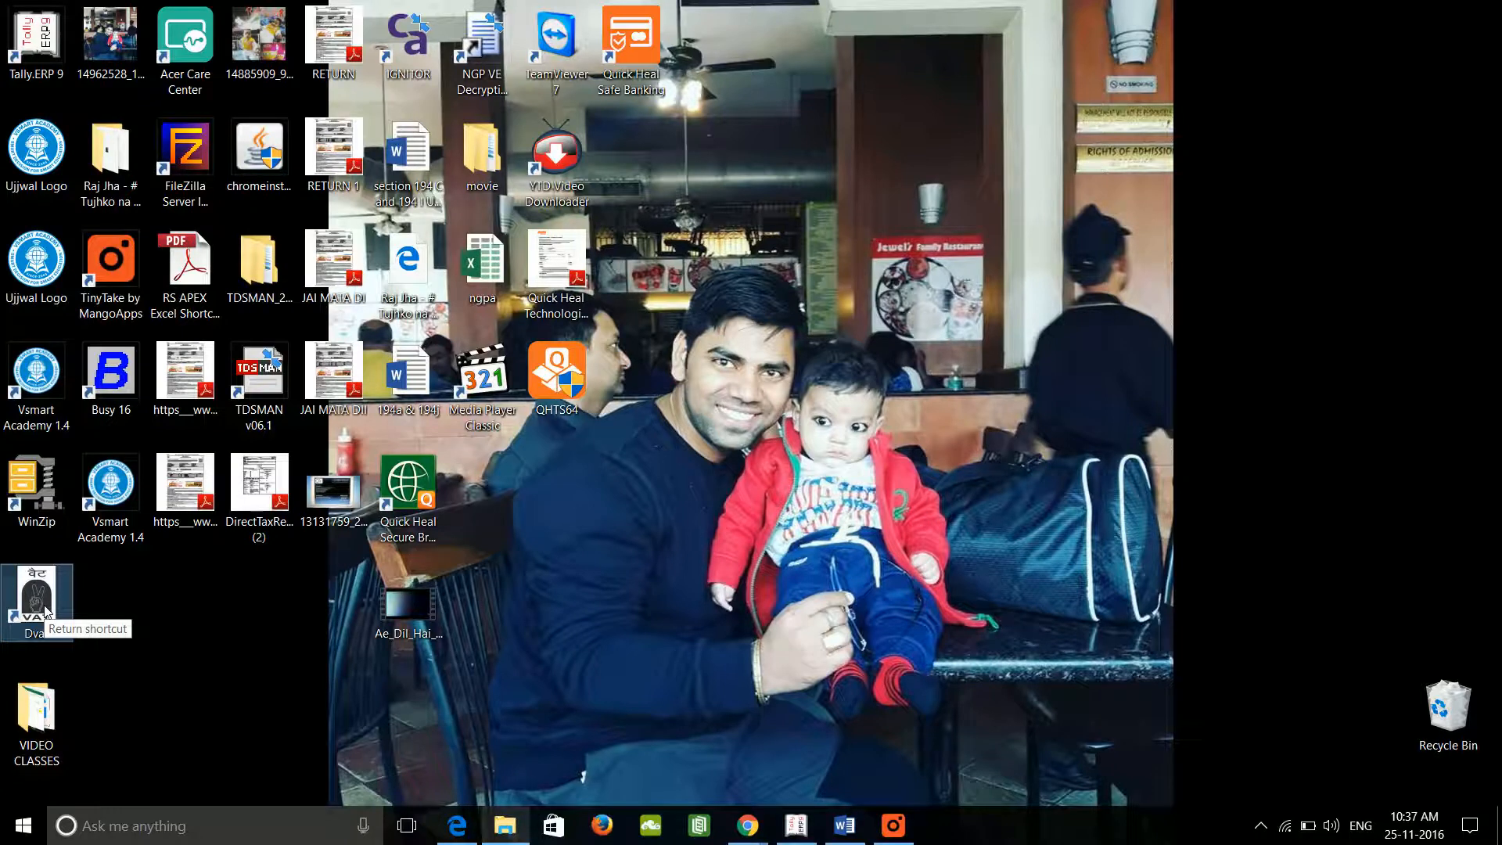
Step: Return to the DVAT_NEW package and browse into its program and XMLS folders
click(505, 826)
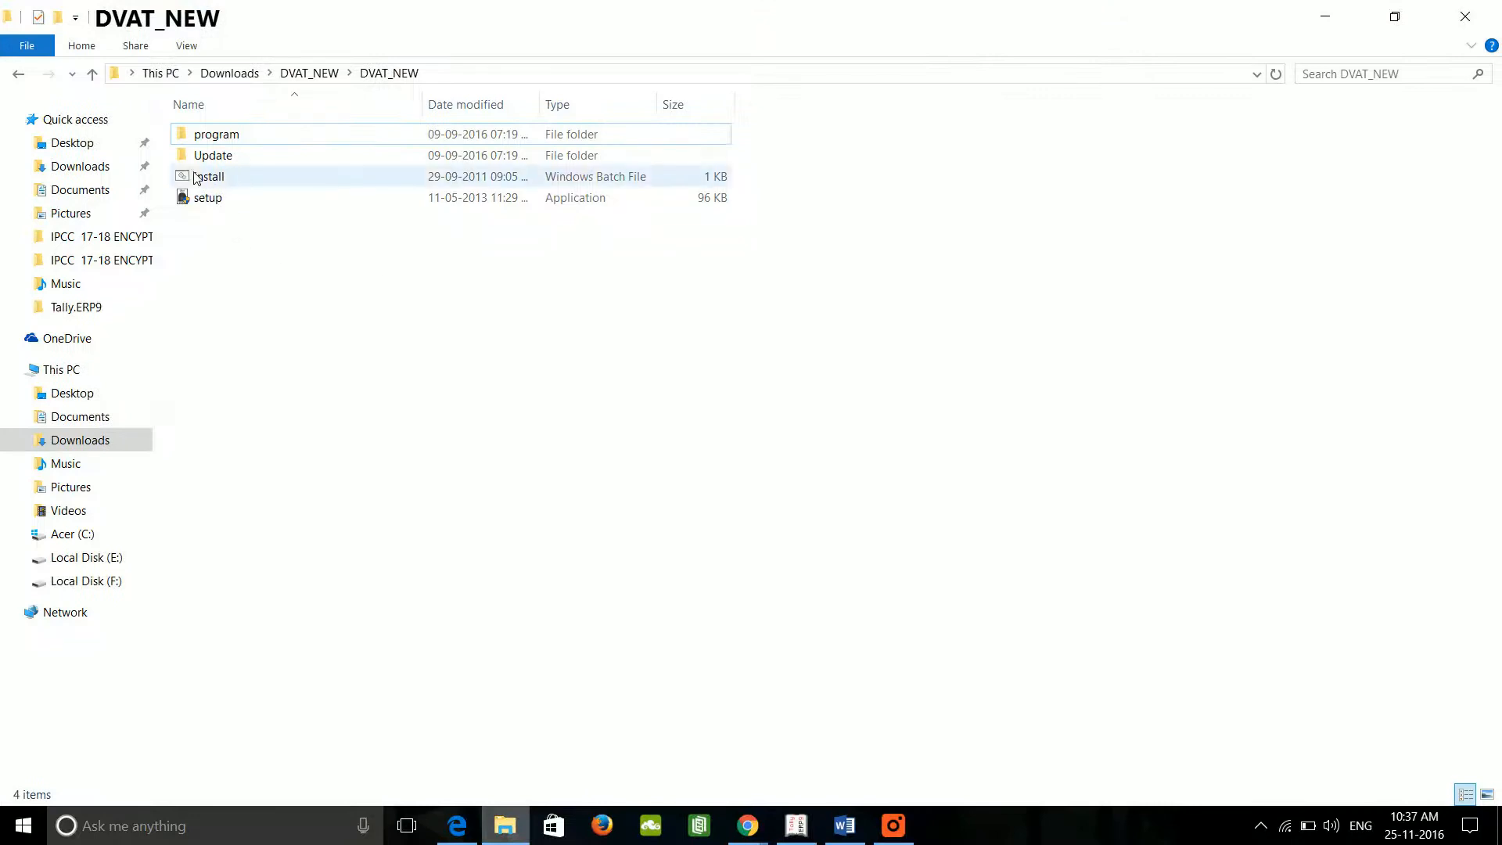
click(19, 74)
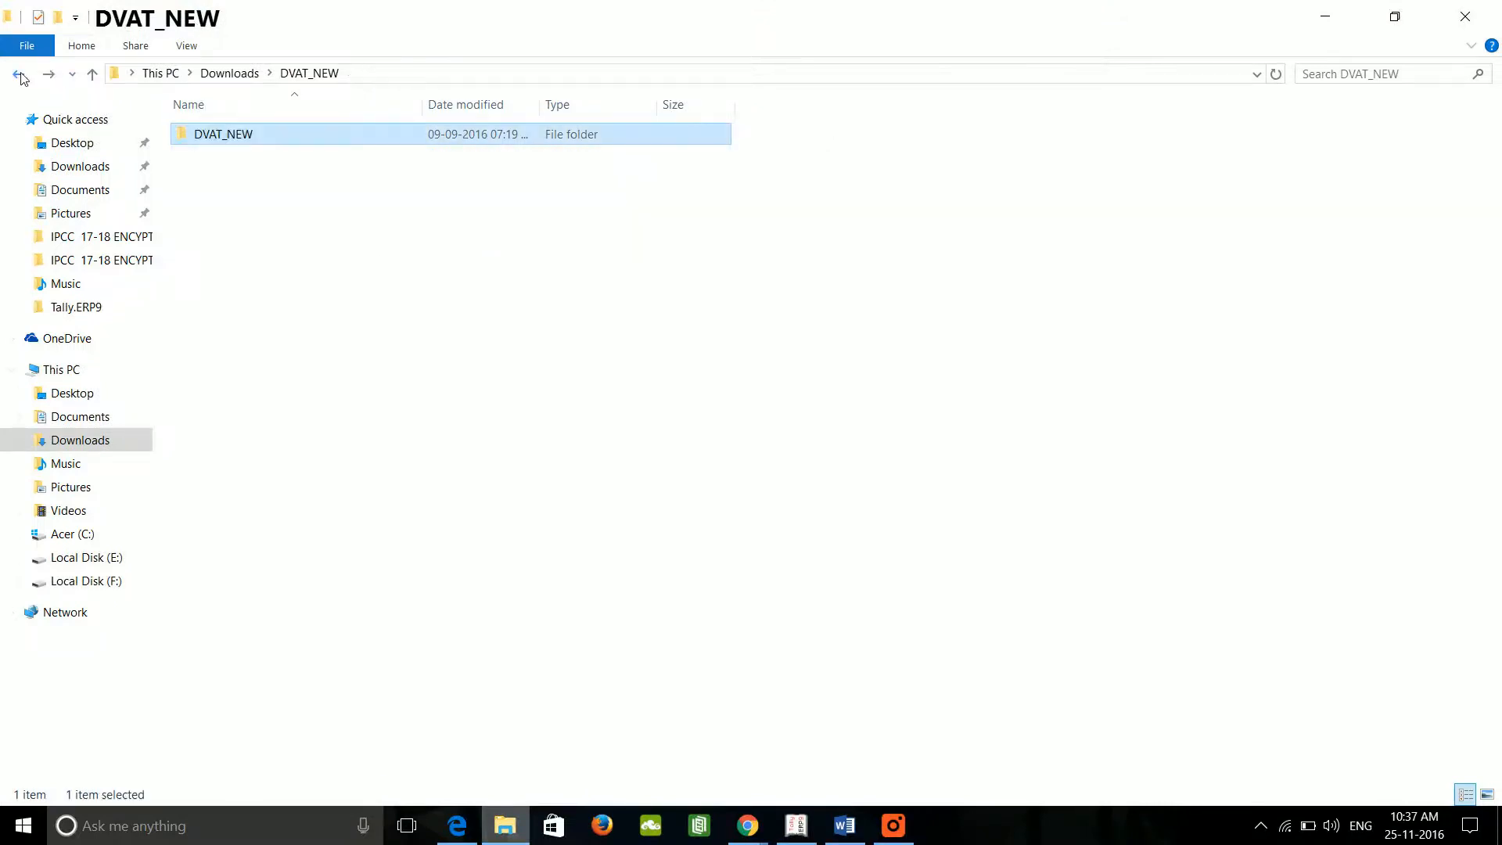
click(20, 74)
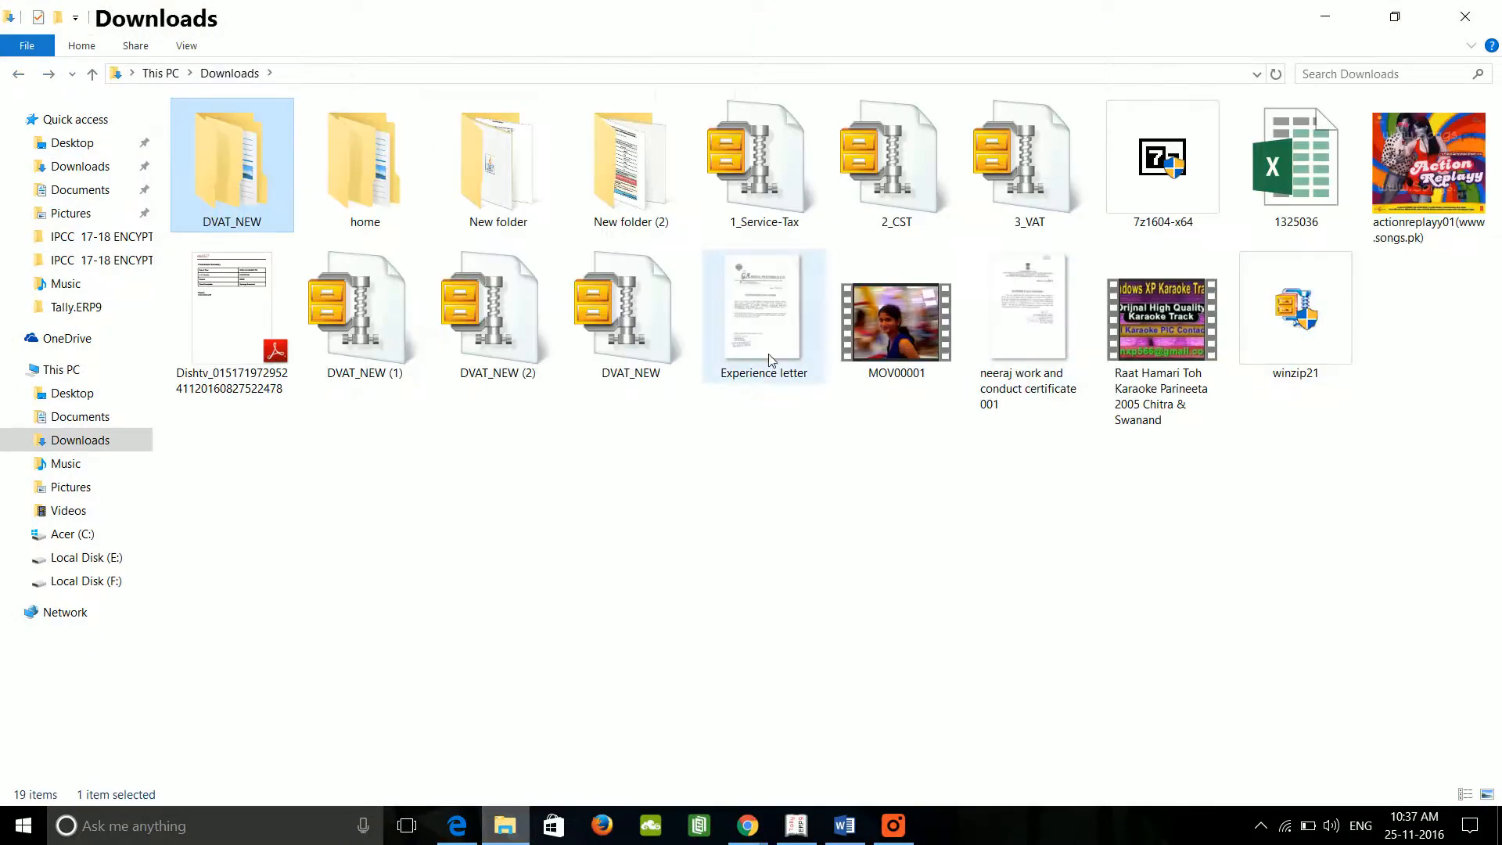
double_click(228, 172)
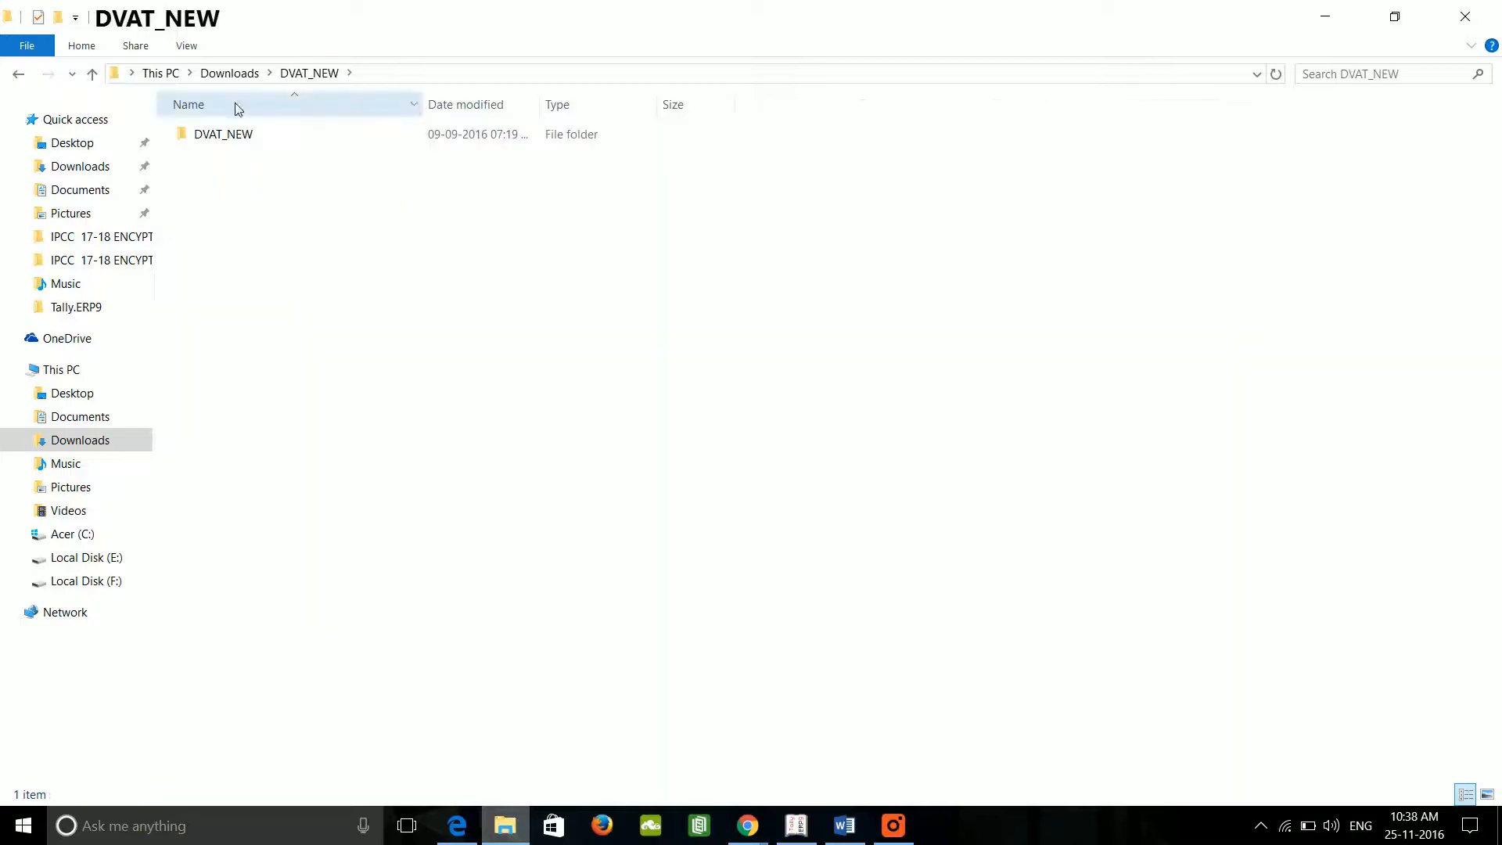
double_click(225, 135)
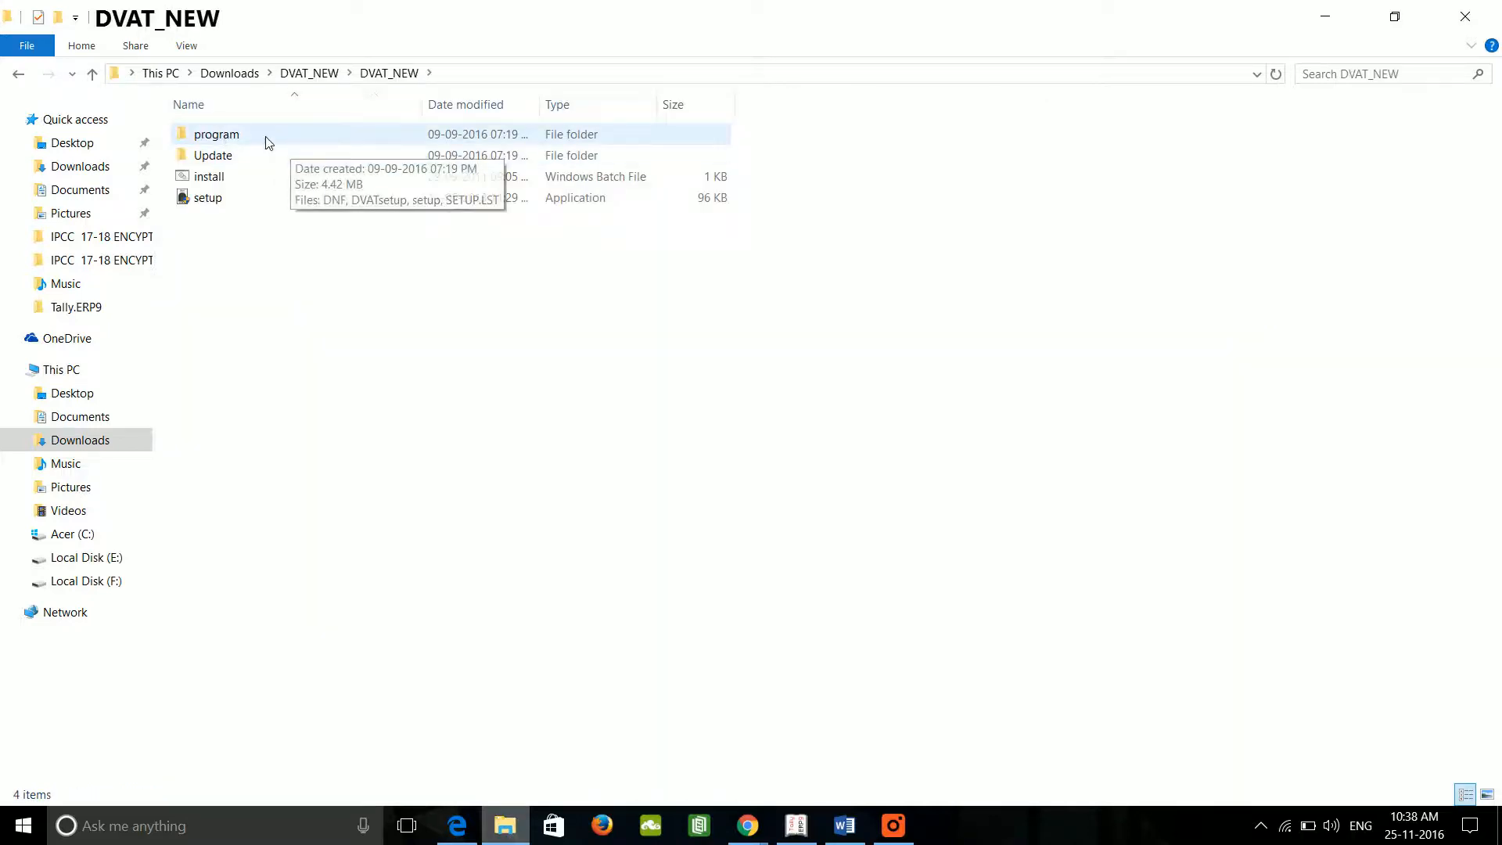
double_click(258, 138)
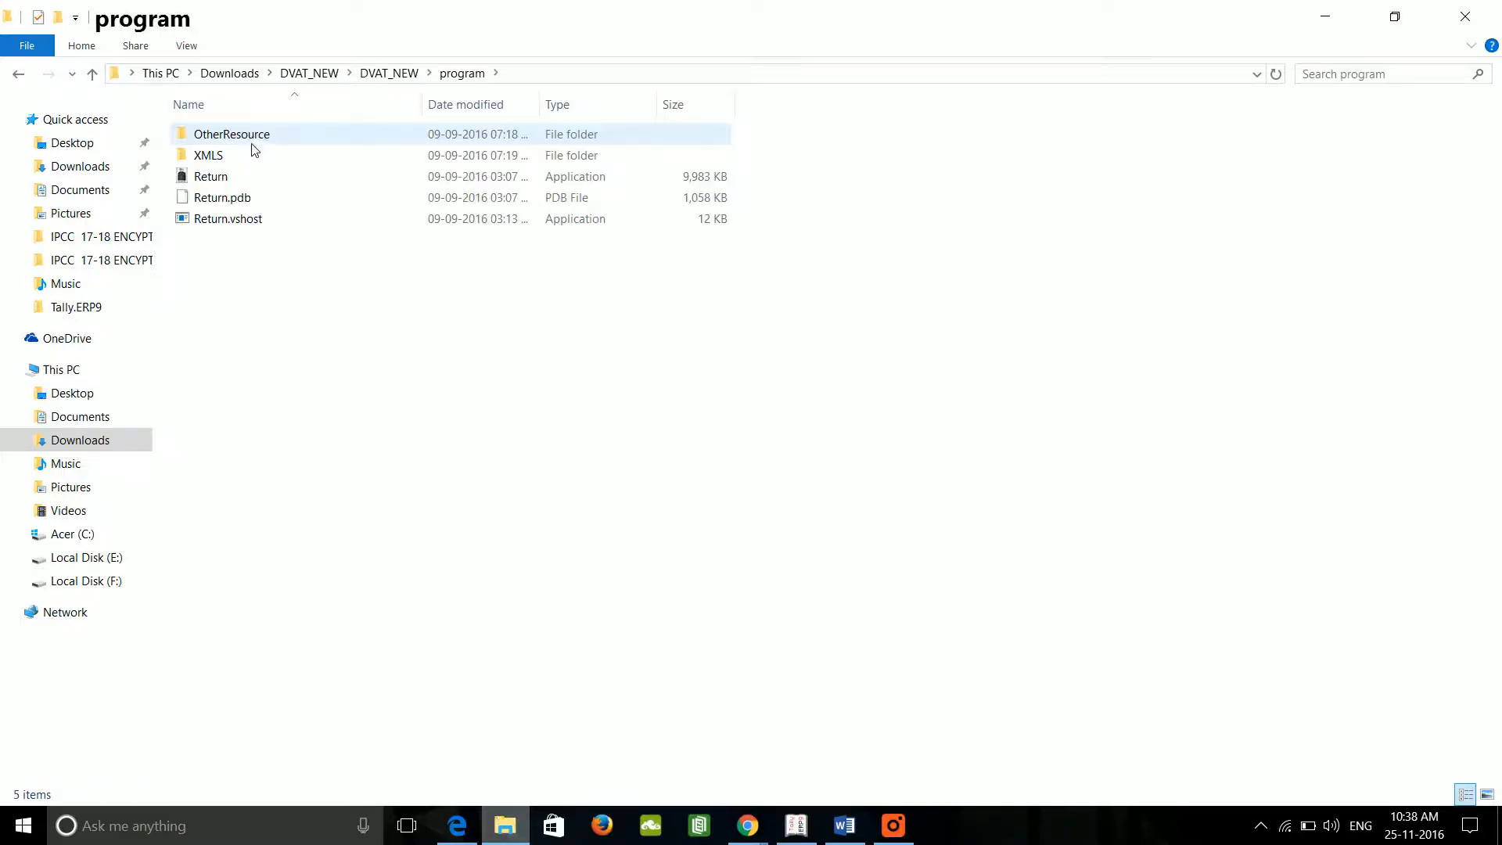
double_click(251, 151)
Step: Open the OtherResource folder and open the Annexure2A workbook in Excel
key(alt+Left)
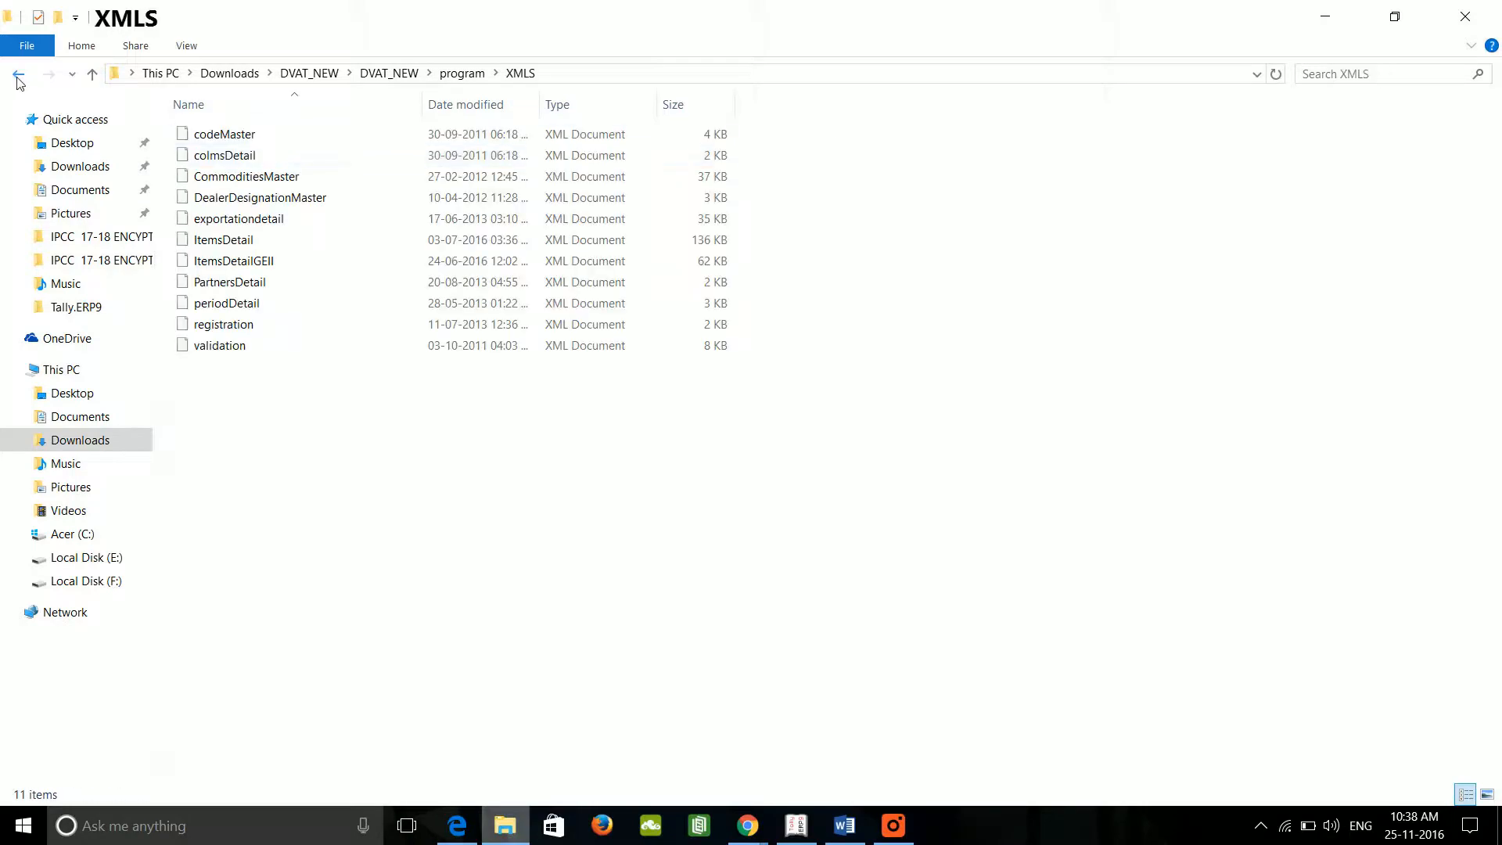
click(256, 136)
double_click(255, 136)
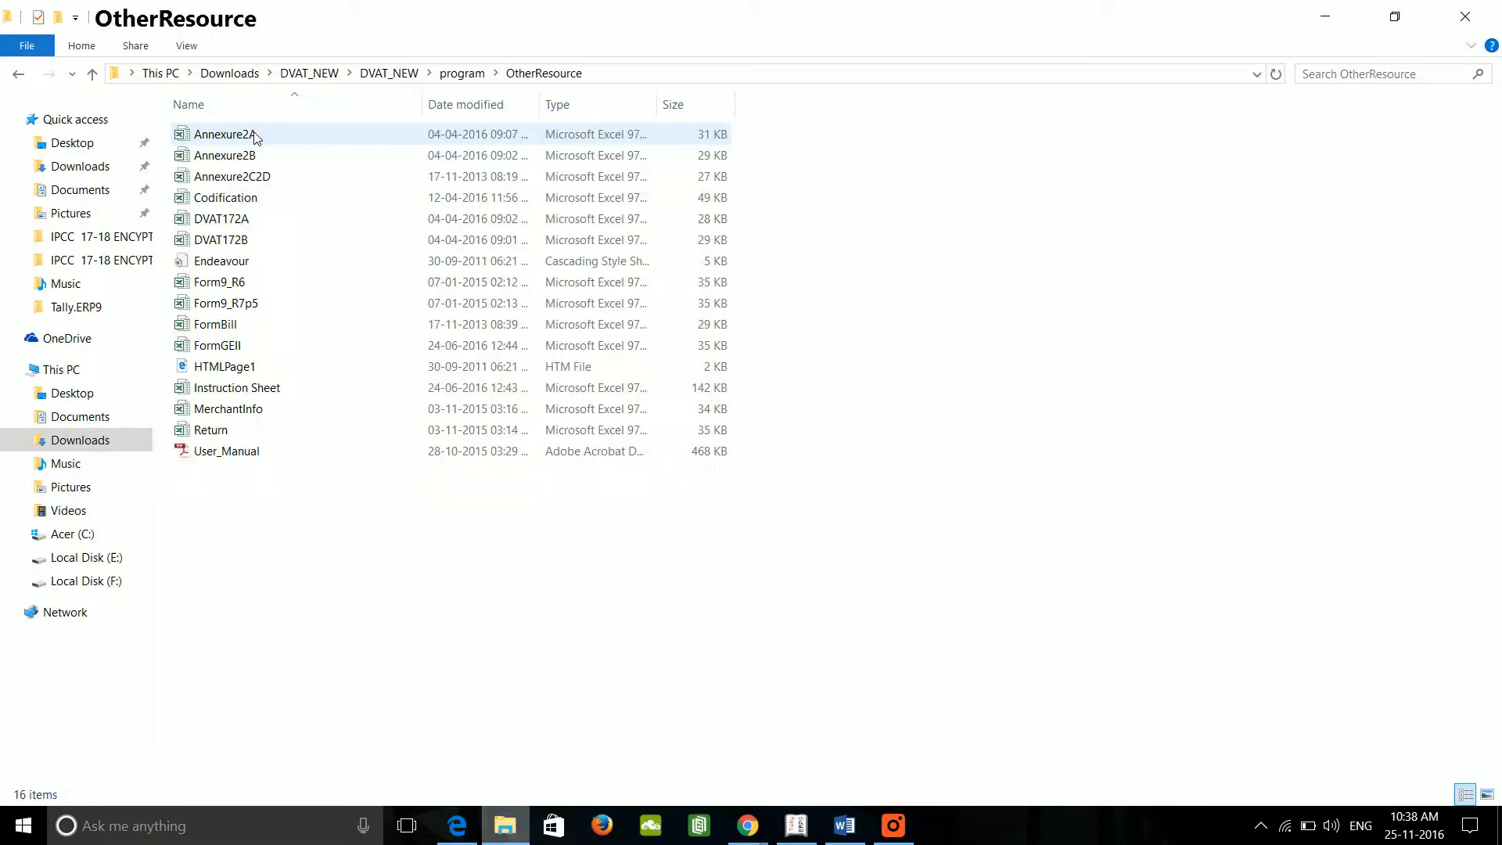
click(235, 138)
click(215, 159)
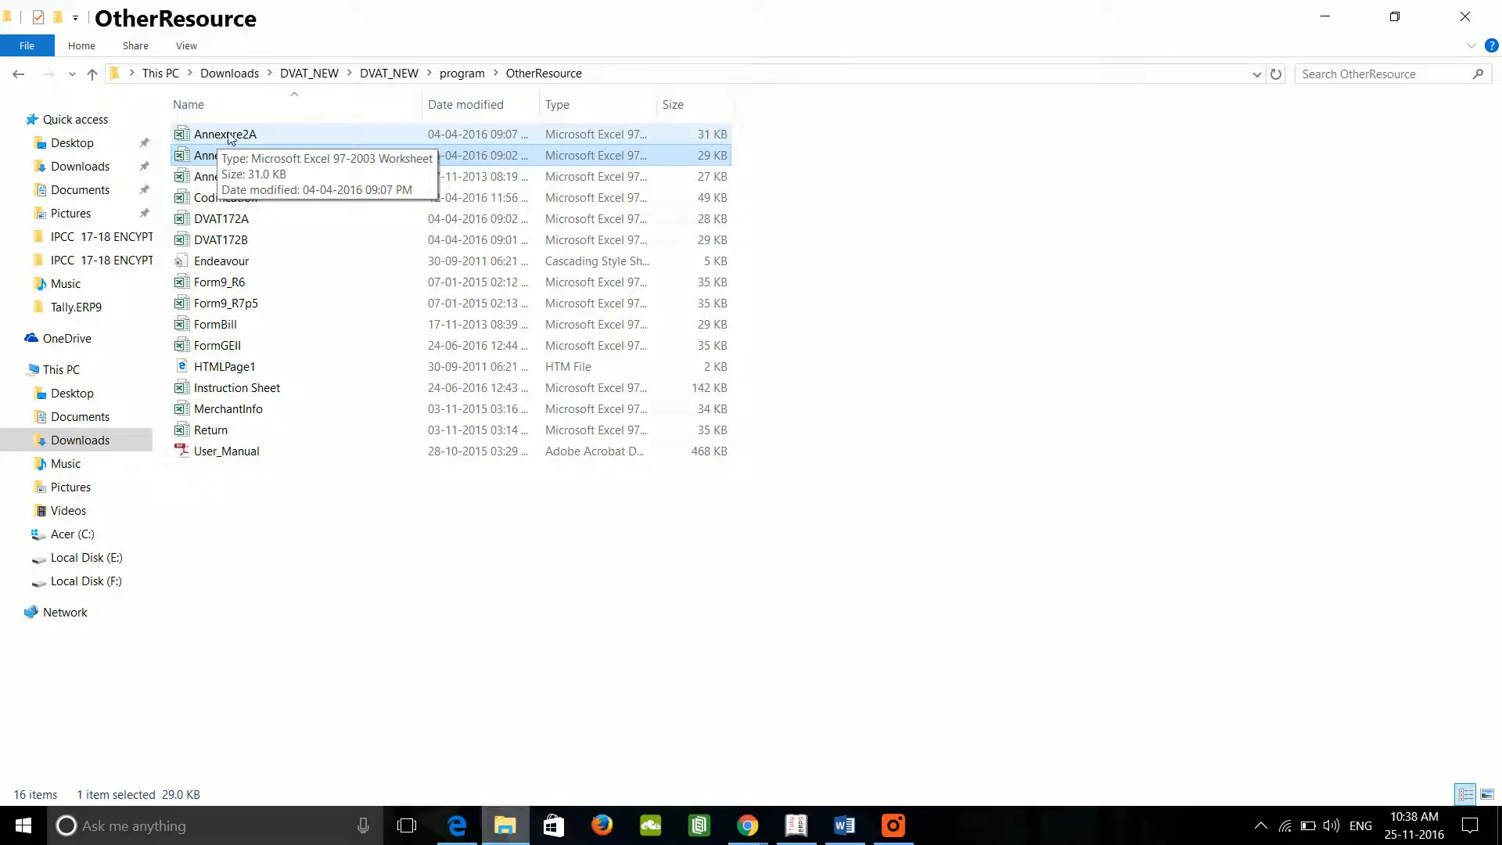
click(230, 138)
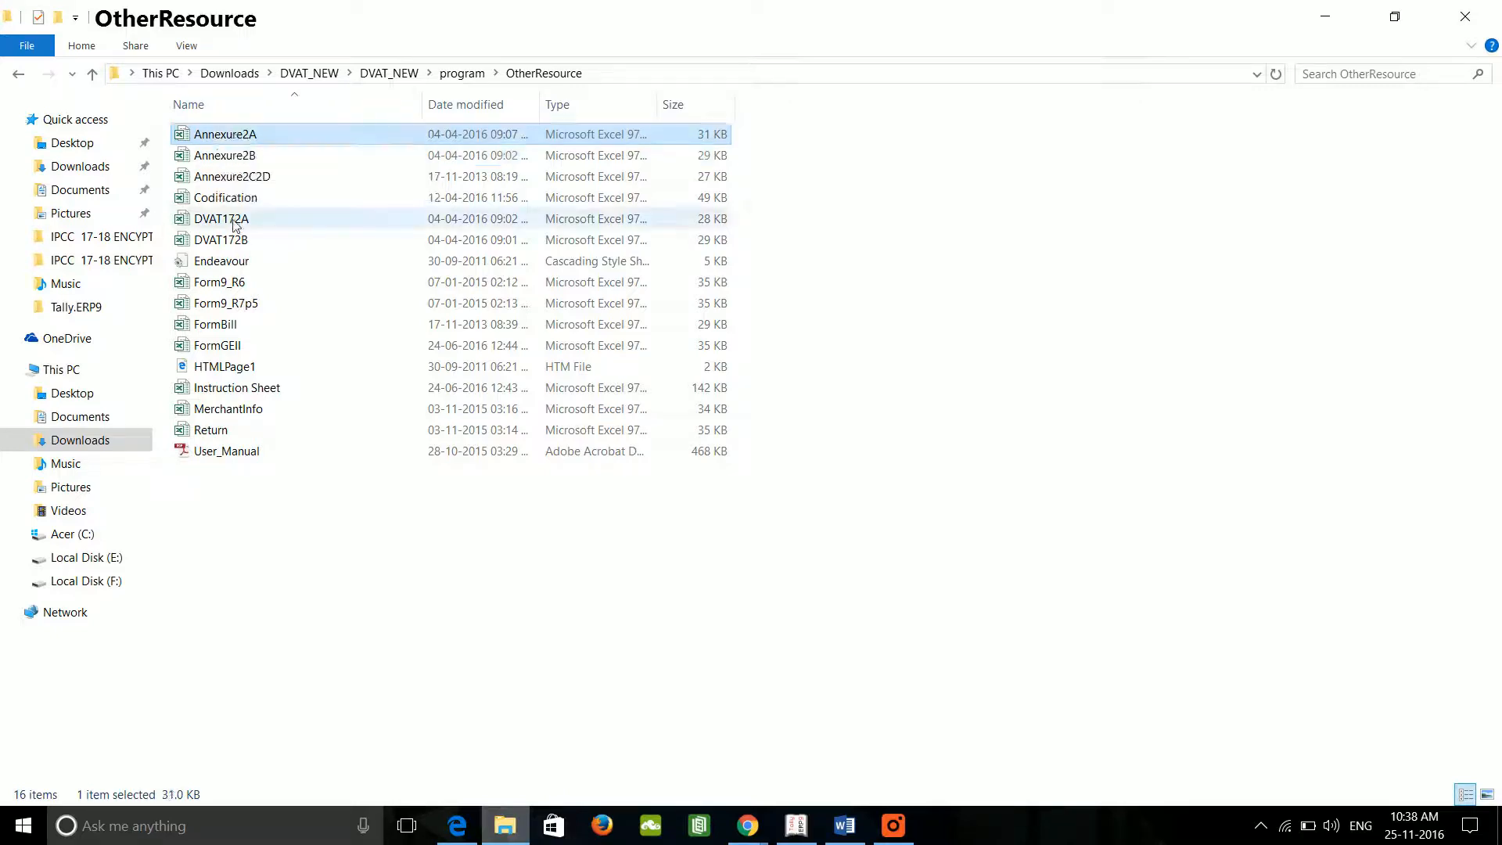
double_click(248, 139)
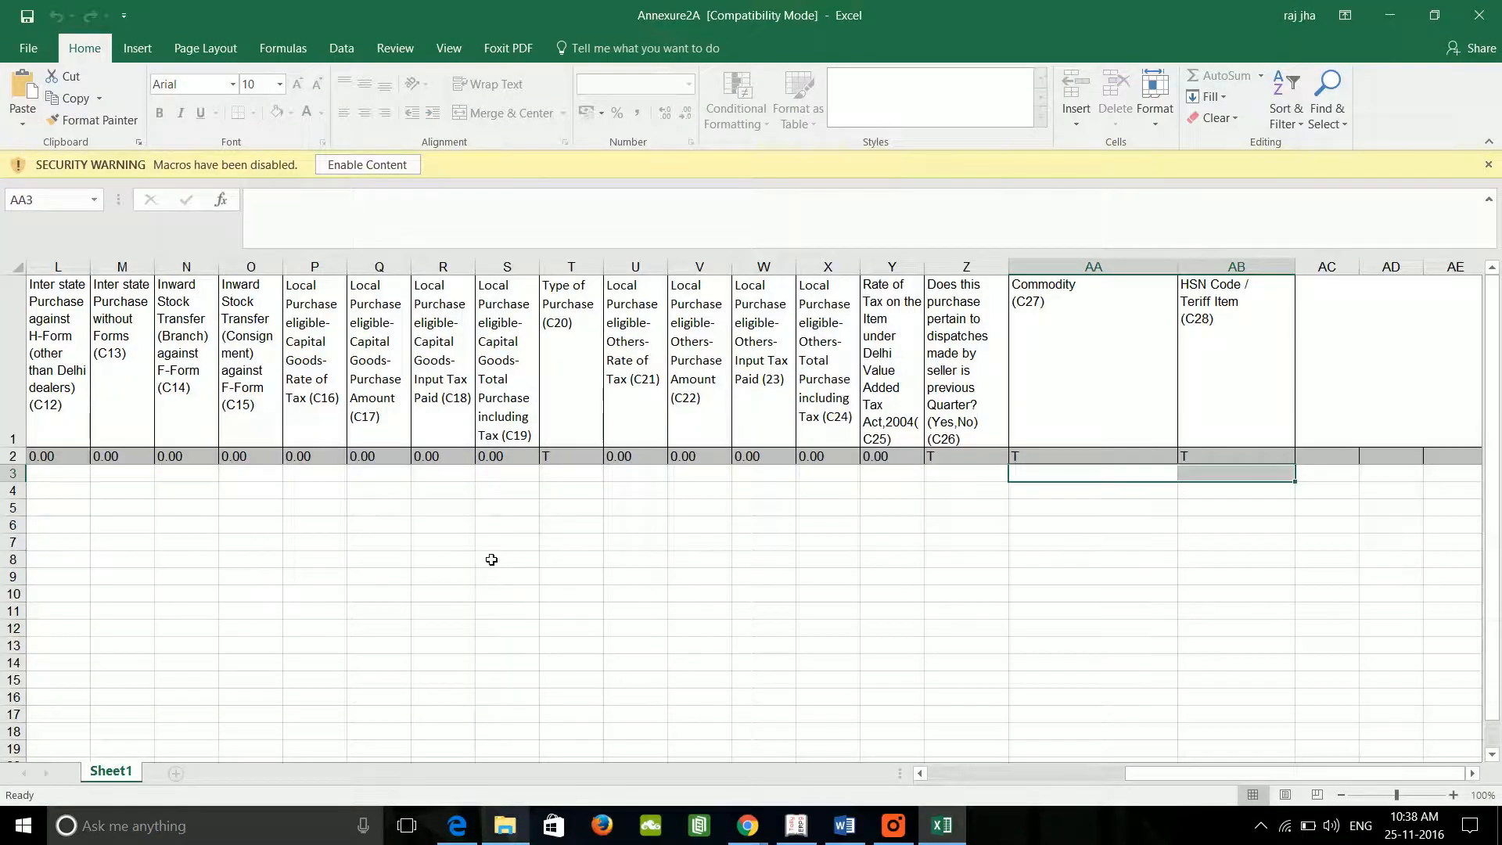
click(491, 560)
key(Left)
key(Left)
key(Left)
key(Left)
key(Left)
key(Left)
key(Left)
key(Left)
key(Left)
key(Left)
key(Left)
key(Left)
key(Left)
key(Left)
key(Left)
key(Left)
key(Left)
key(Left)
key(Left)
key(Left)
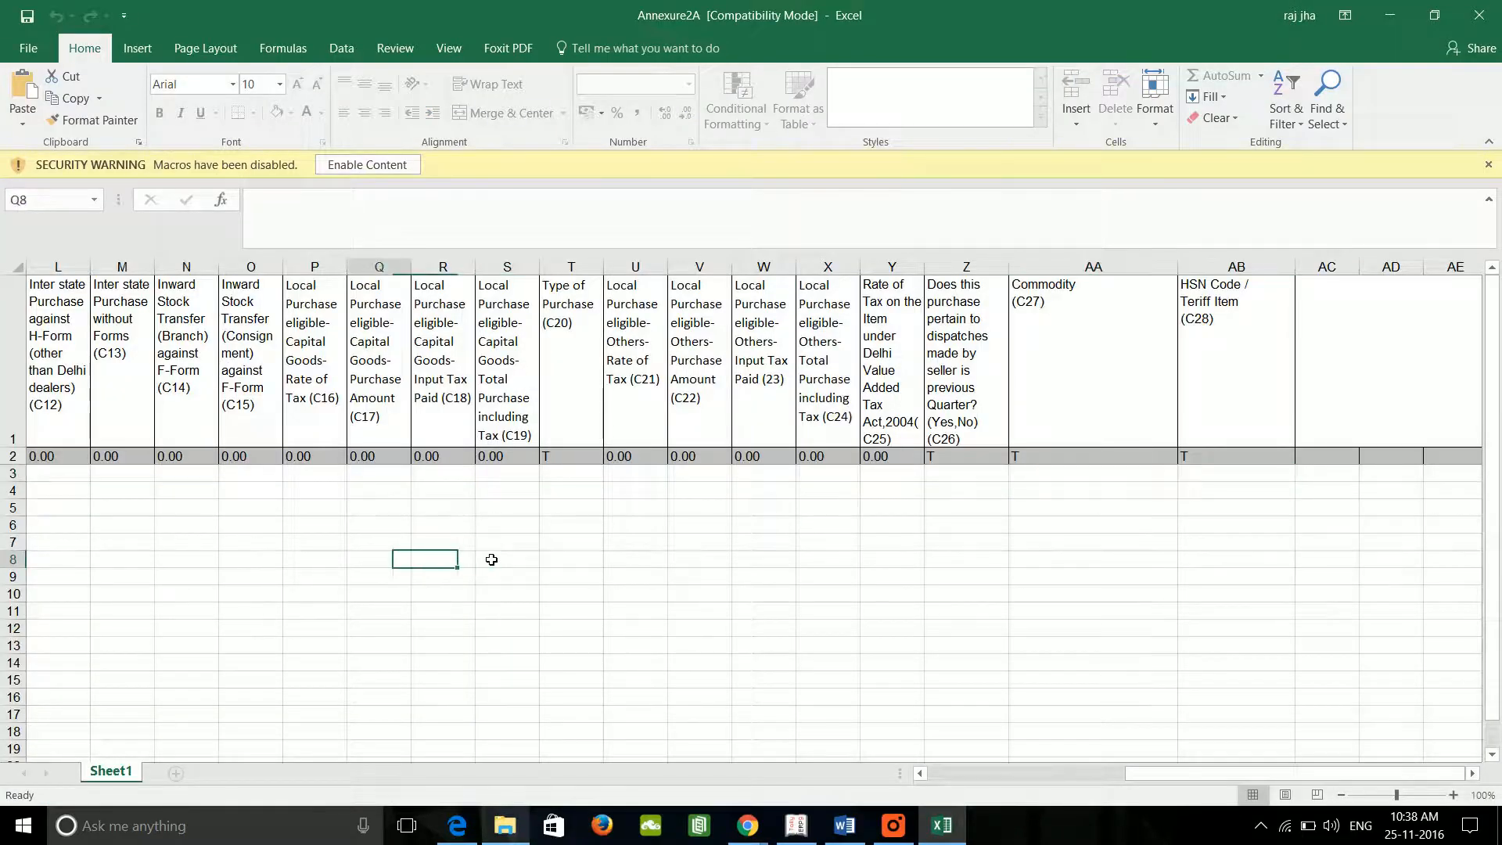
key(Left)
key(Left)
key(Left)
key(Left)
key(Left)
key(Left)
key(Left)
key(Left)
key(Left)
key(Left)
key(Left)
key(Left)
key(Left)
key(Left)
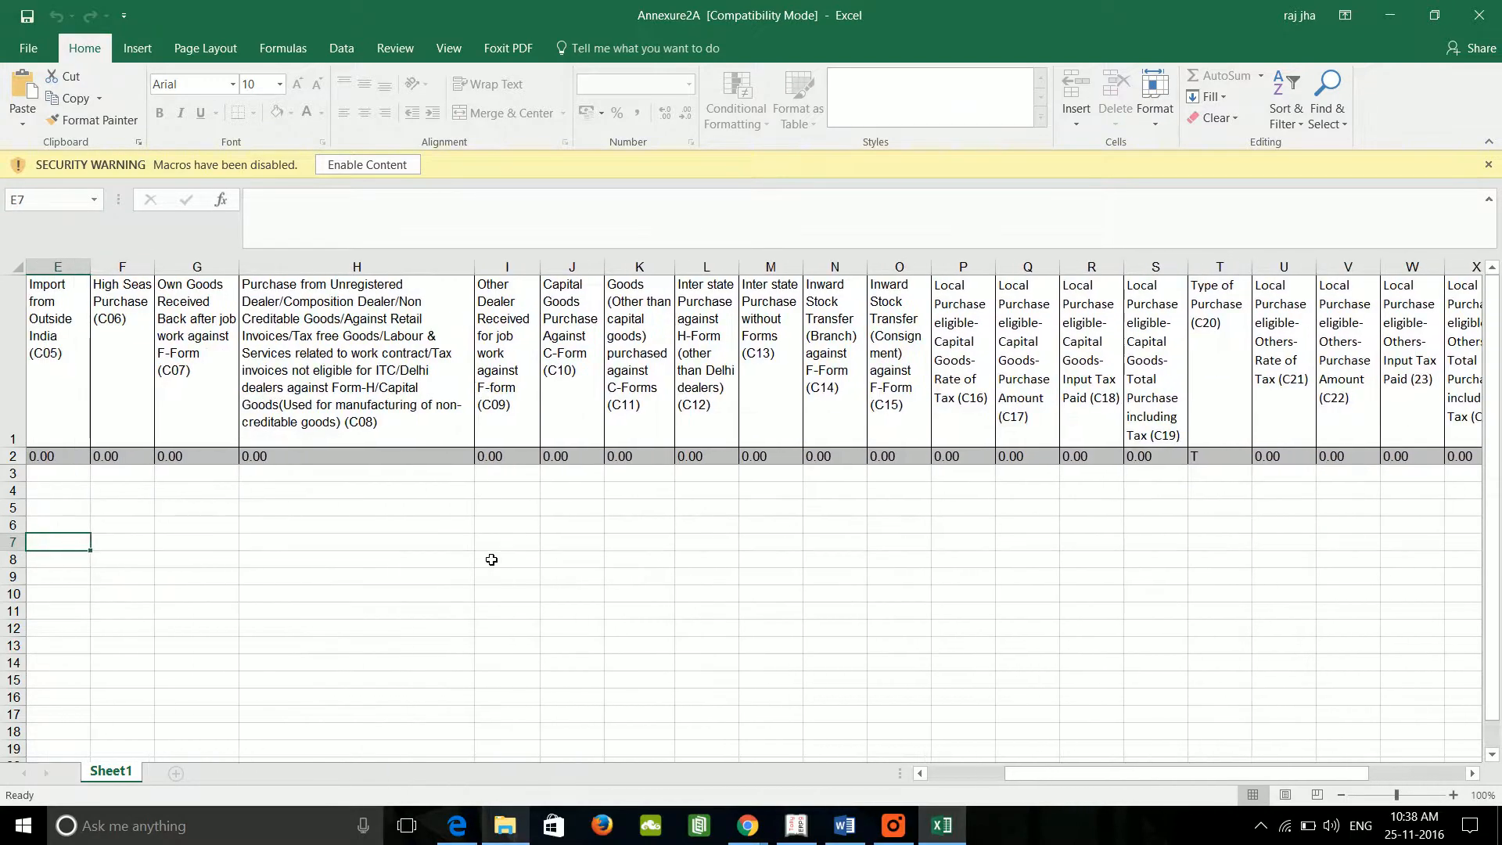
key(Left)
key(Left)
key(Left)
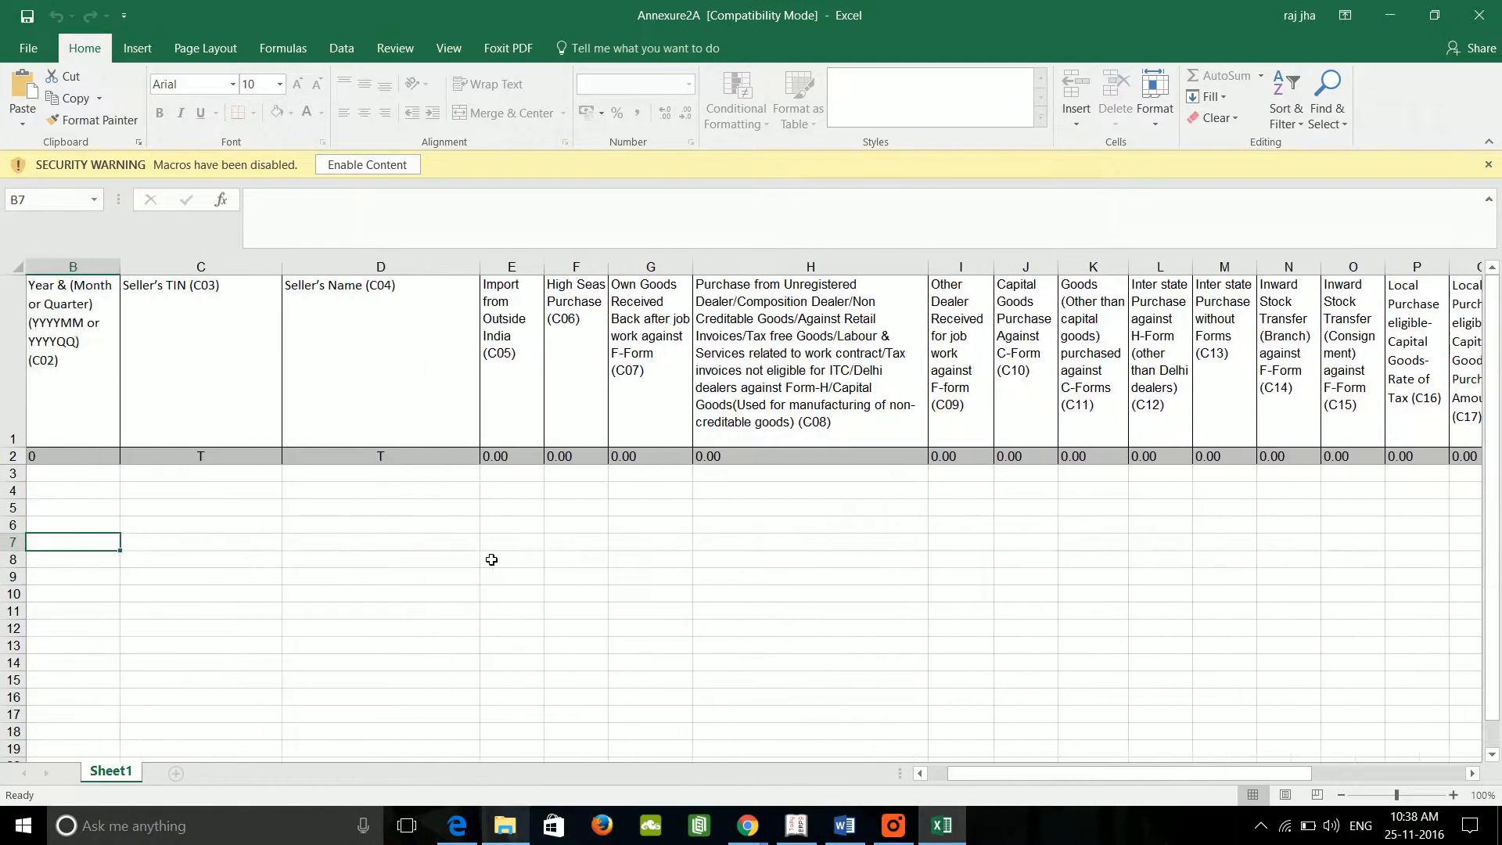
key(Up)
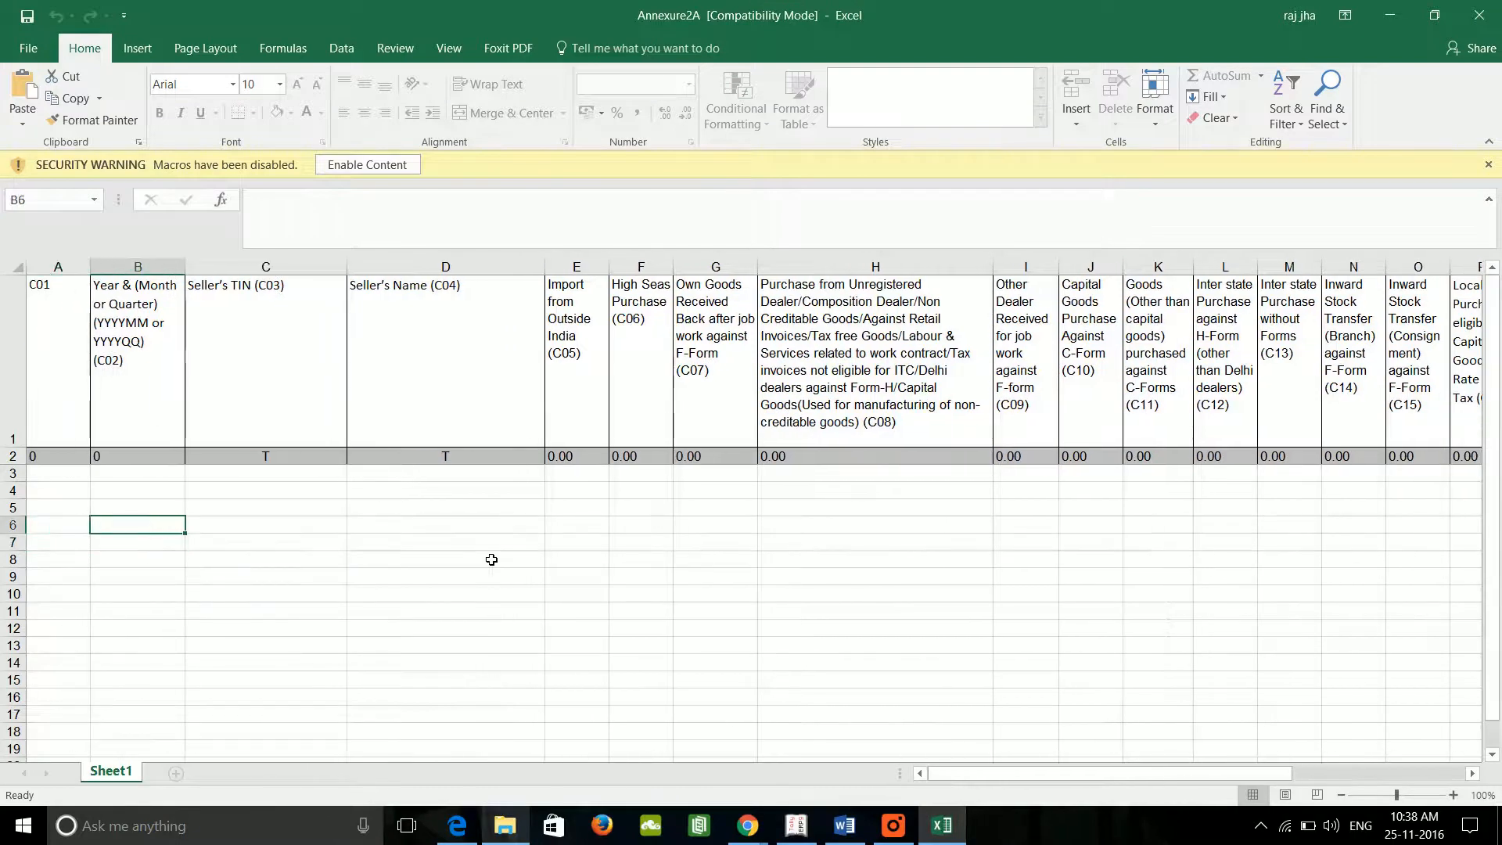
key(Right)
key(Right)
key(Right)
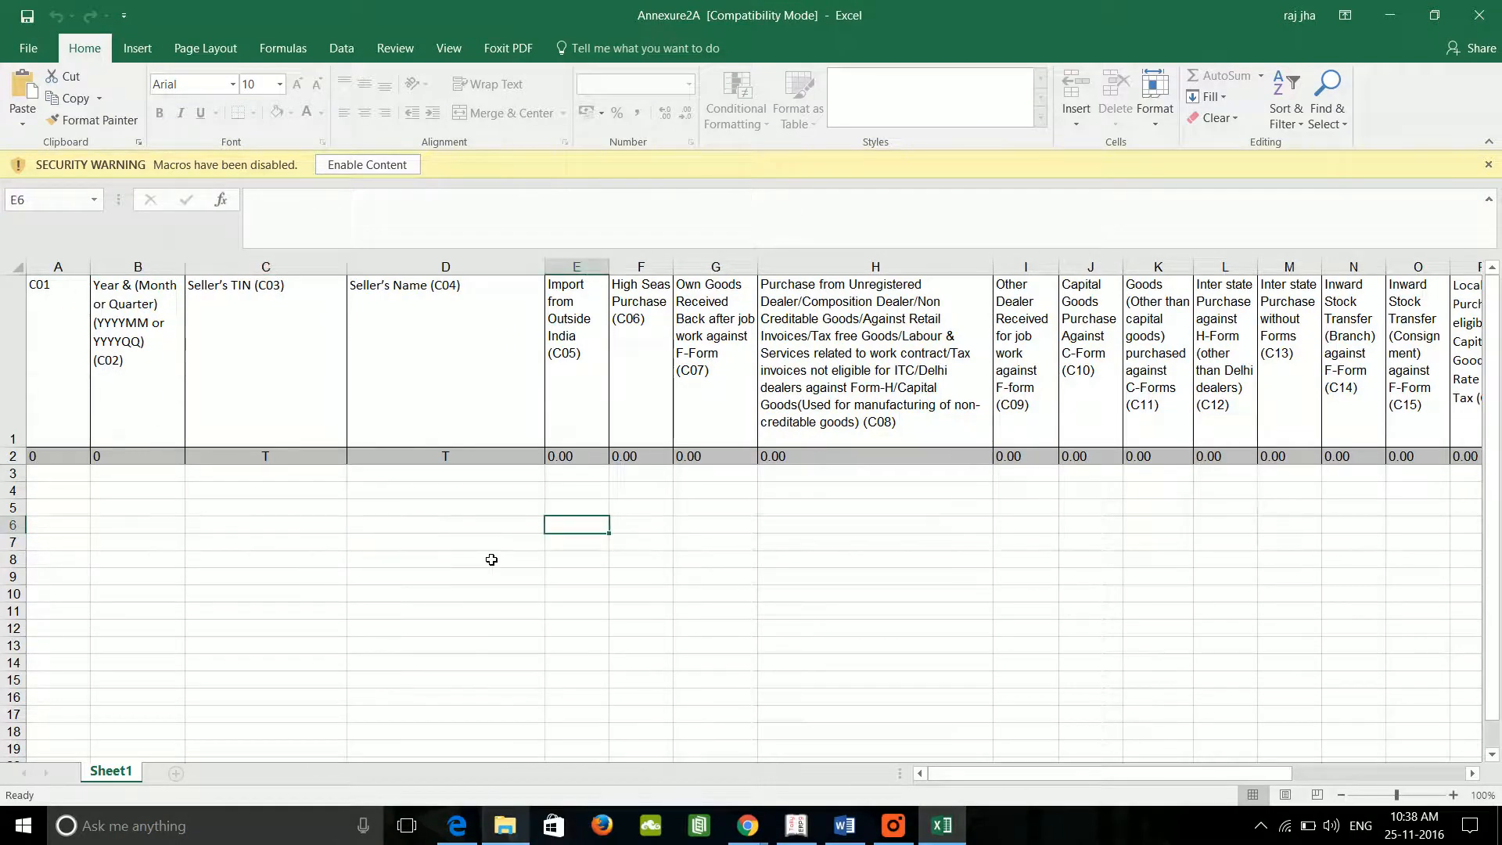
key(Right)
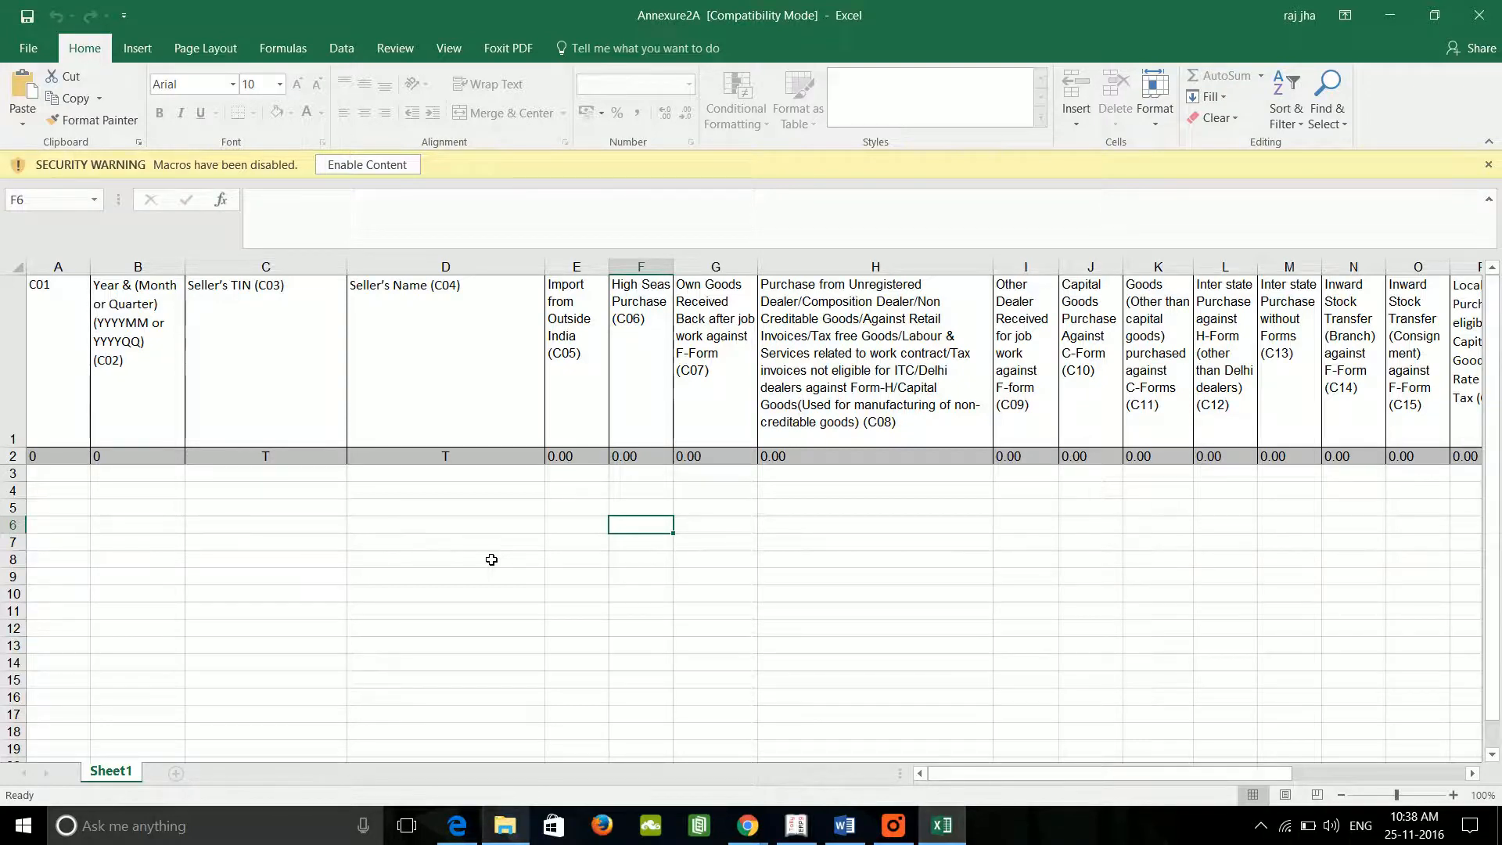
key(Right)
key(Right)
key(Right)
key(Right)
key(Right)
key(Right)
key(Right)
key(Right)
key(Right)
key(Right)
key(Right)
key(Right)
key(Right)
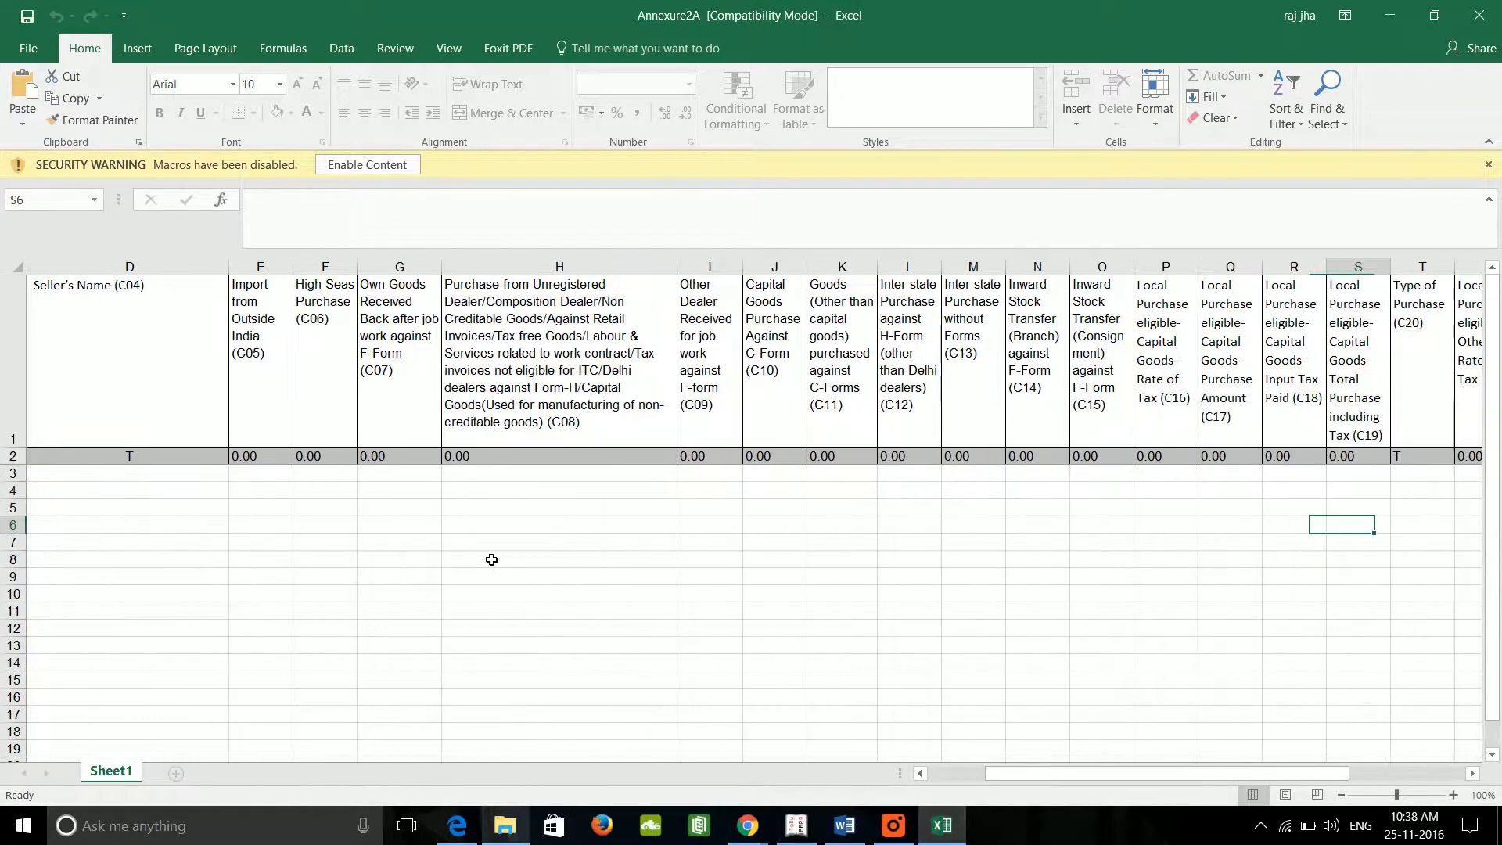
key(Right)
key(Right)
key(Right)
key(Right)
key(Right)
key(Right)
key(Right)
key(Right)
key(Right)
key(Right)
key(Down)
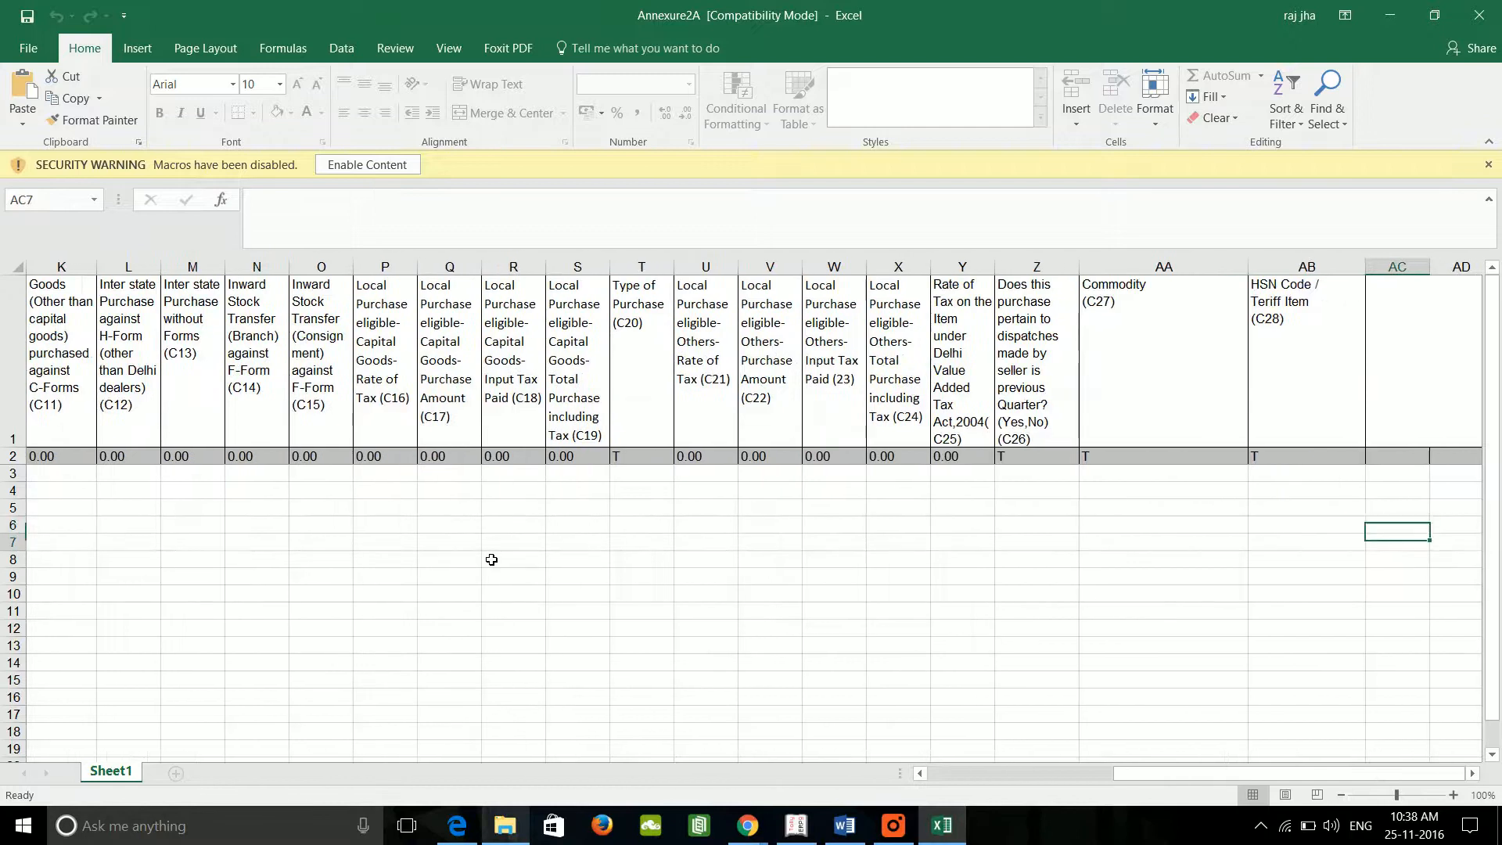
key(Down)
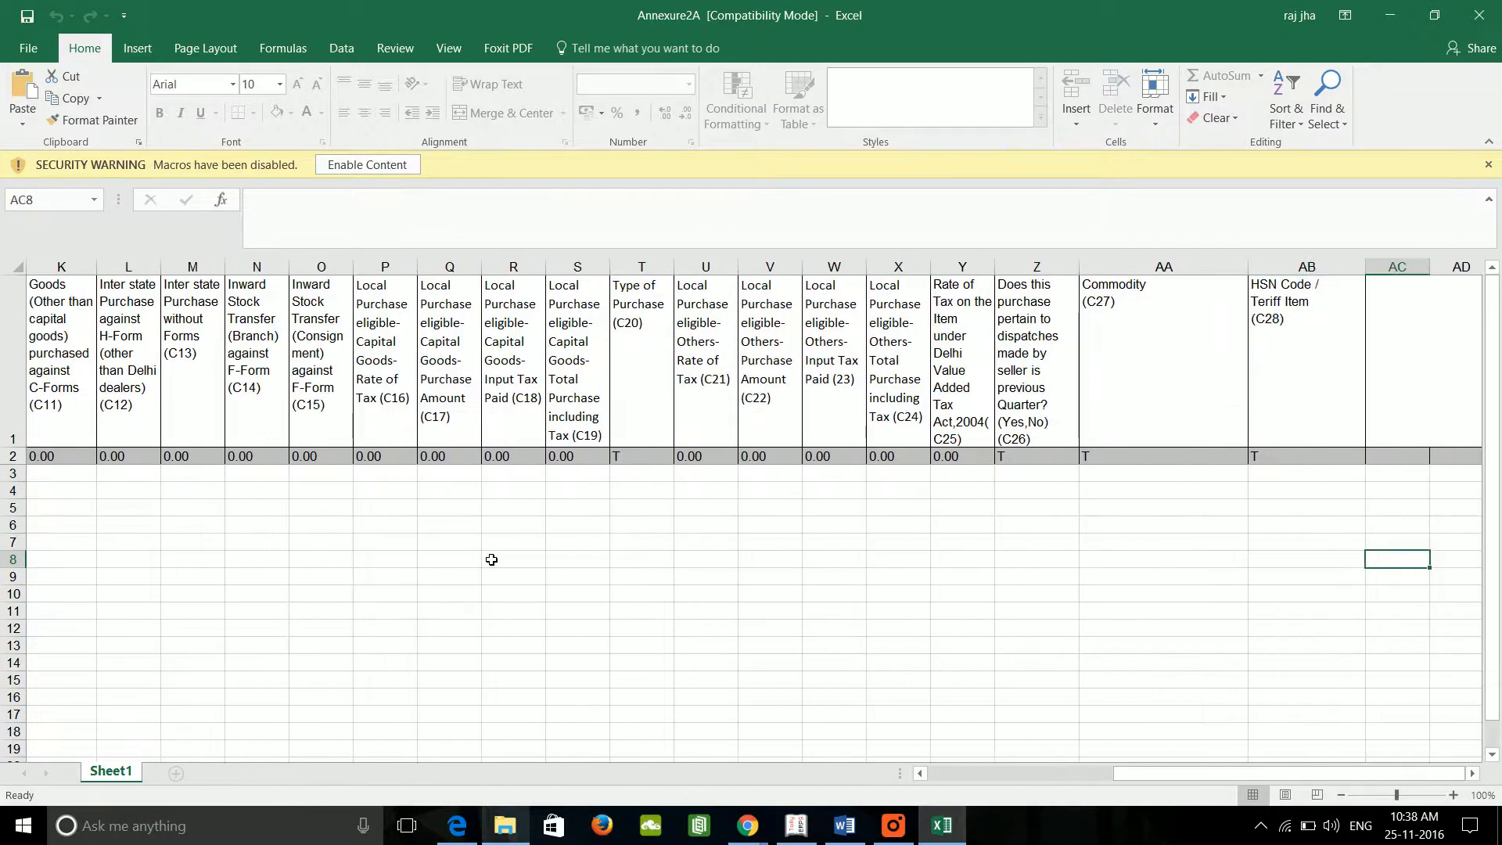
key(Left)
key(Left)
key(Left)
key(Right)
key(Up)
key(Up)
key(Up)
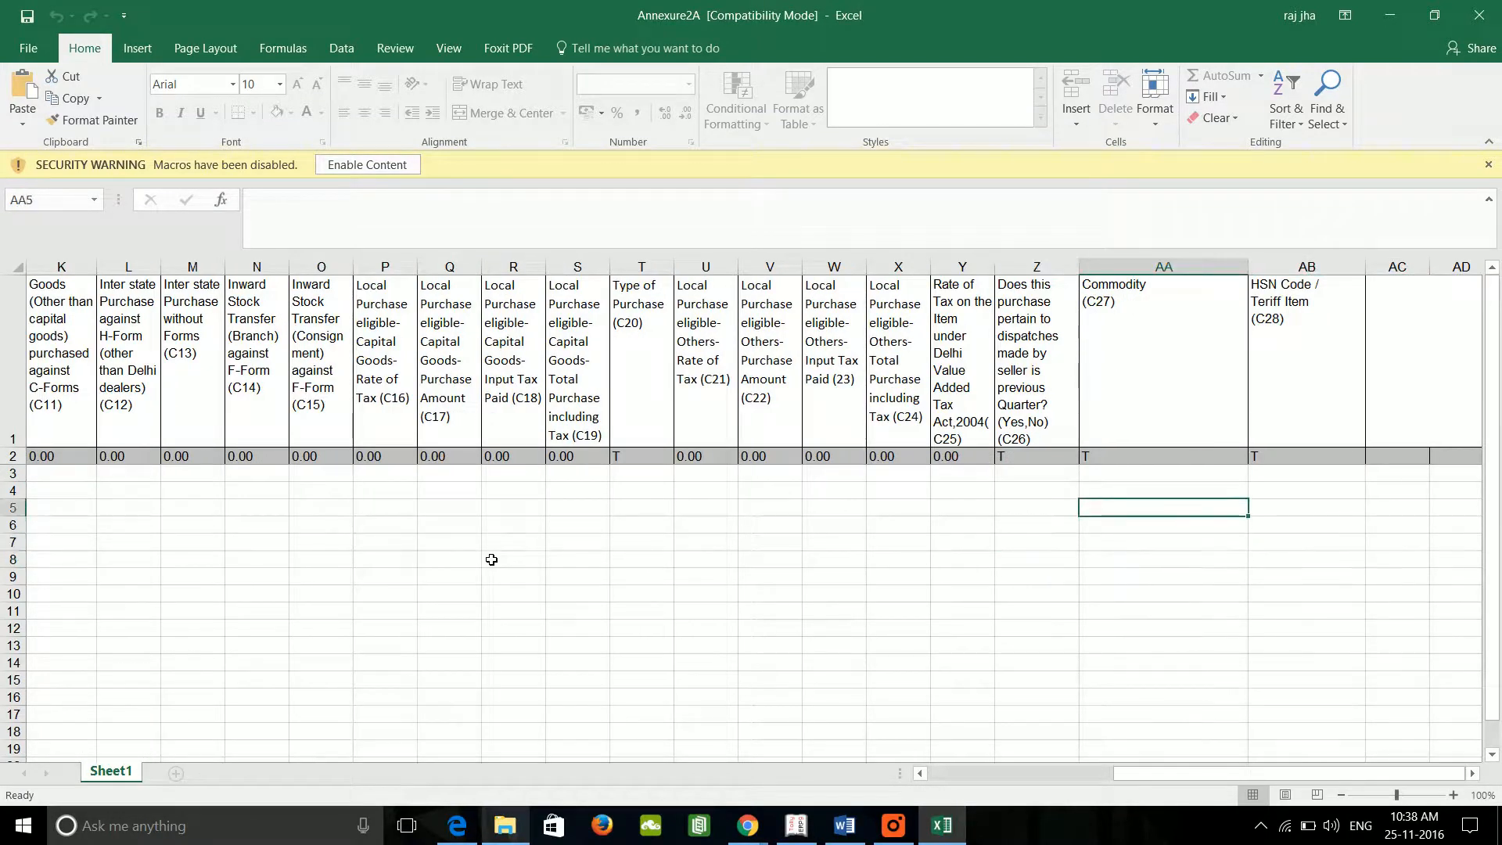
key(Up)
key(Left)
key(Right)
key(Right)
key(Right)
key(Left)
key(Left)
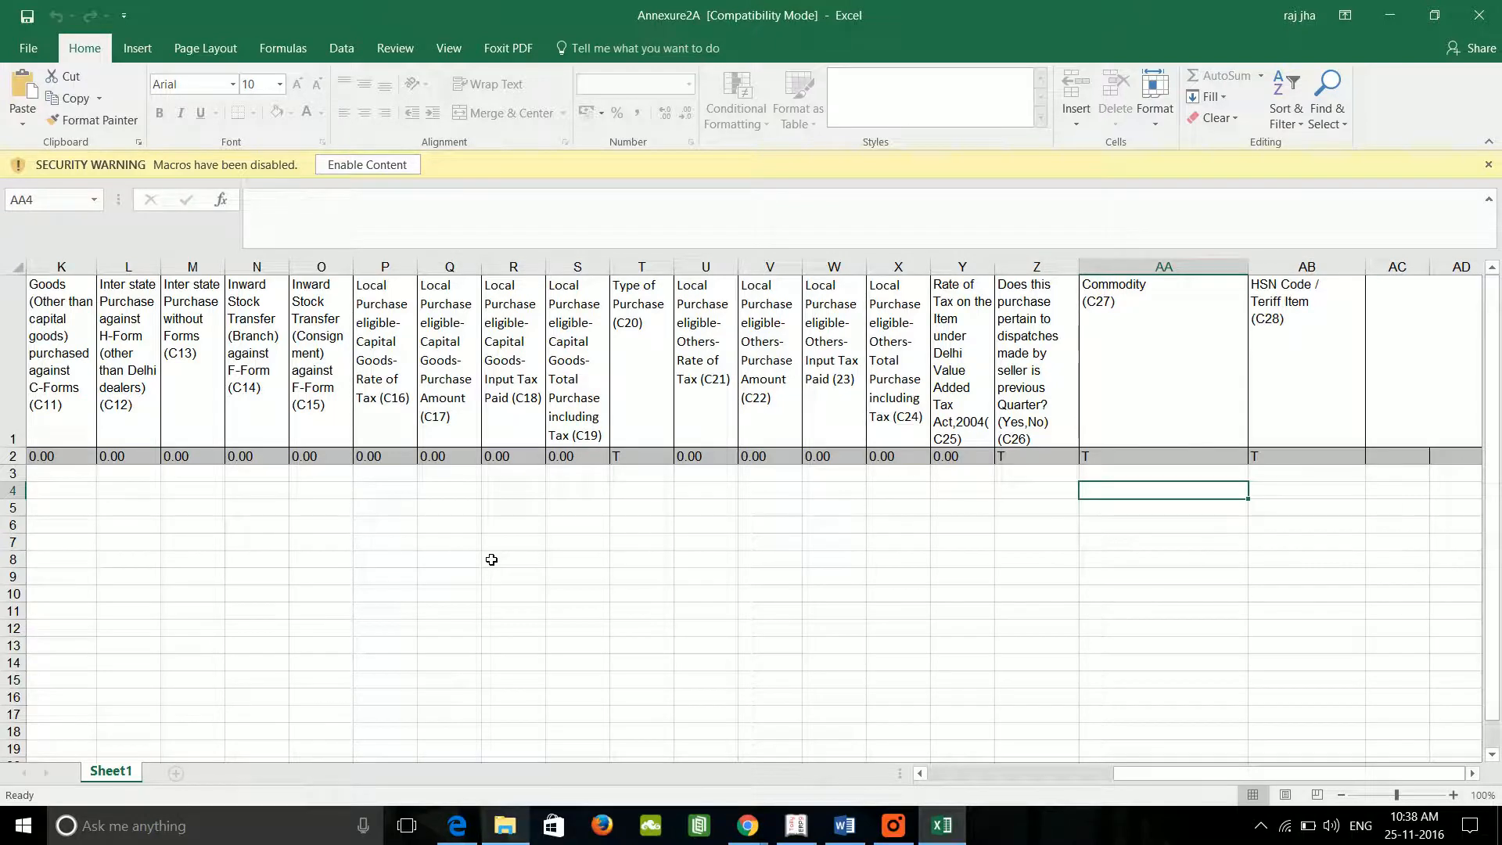
key(Right)
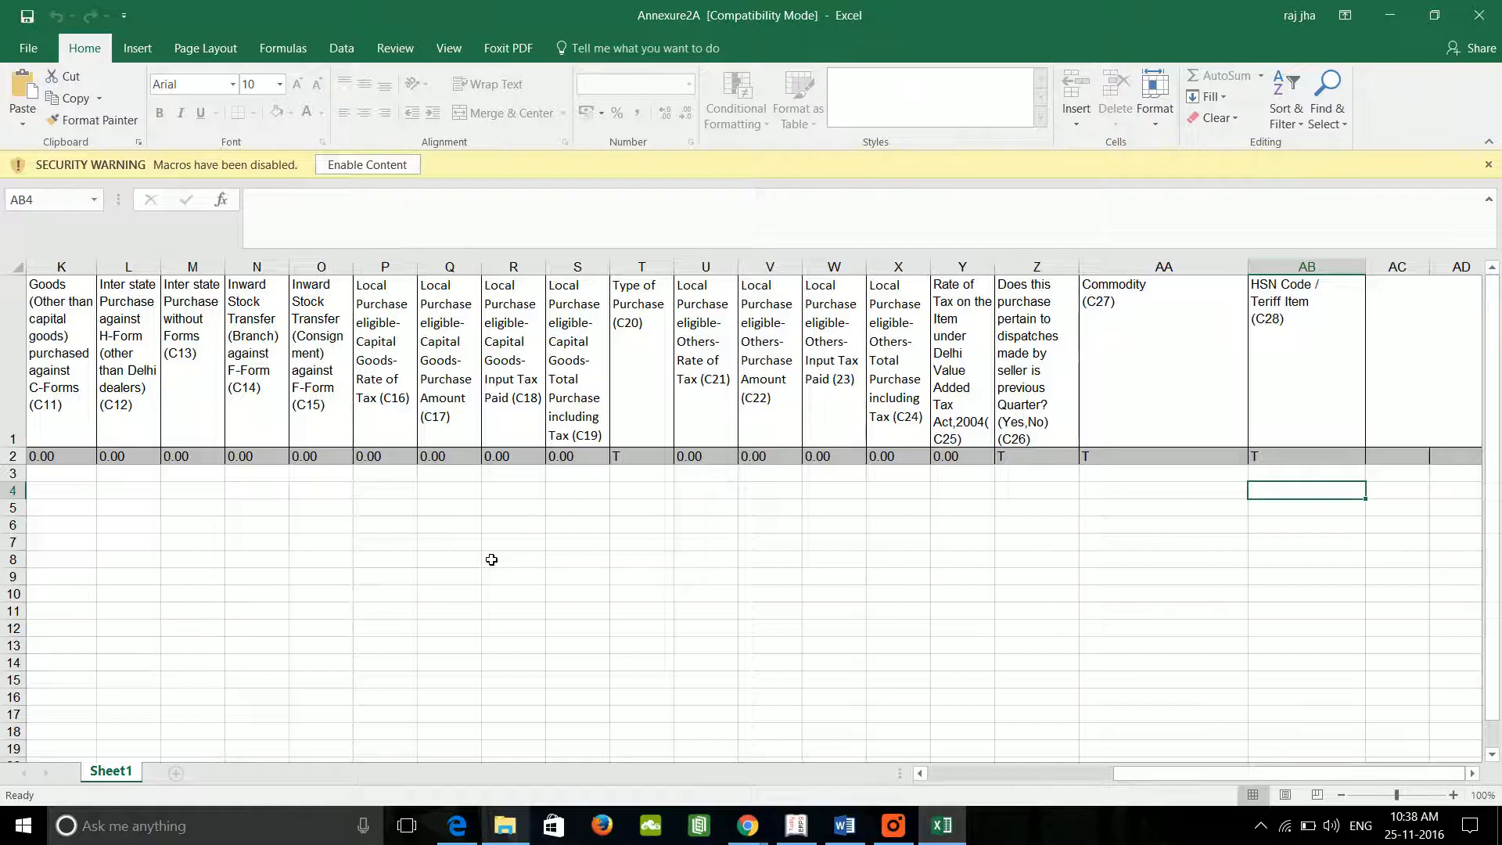
key(Left)
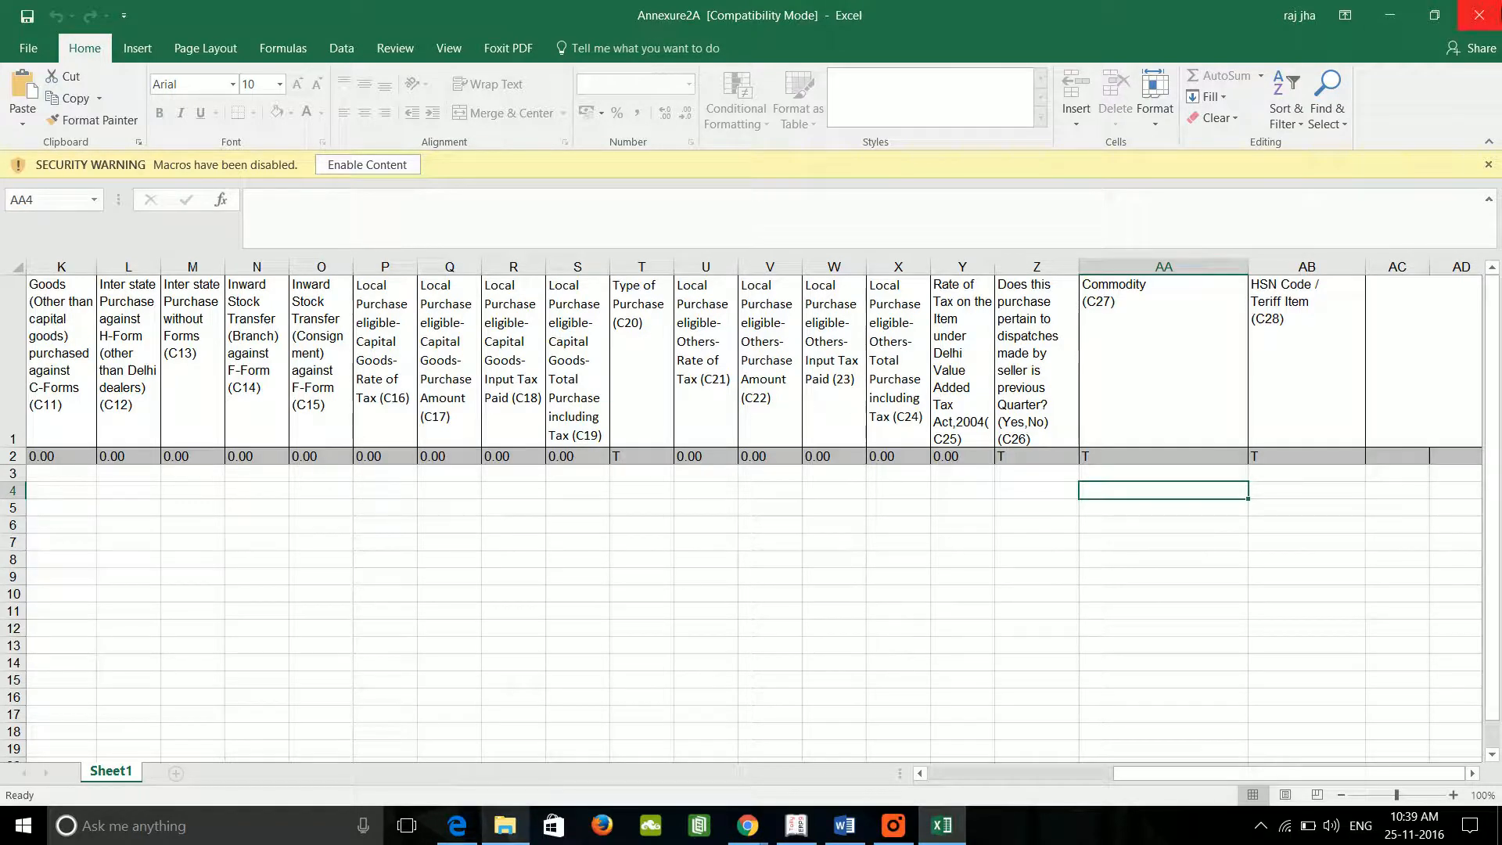
Step: Close the Annexure2A workbook and minimize the folder window to reveal the Dvat desktop shortcut
click(1493, 17)
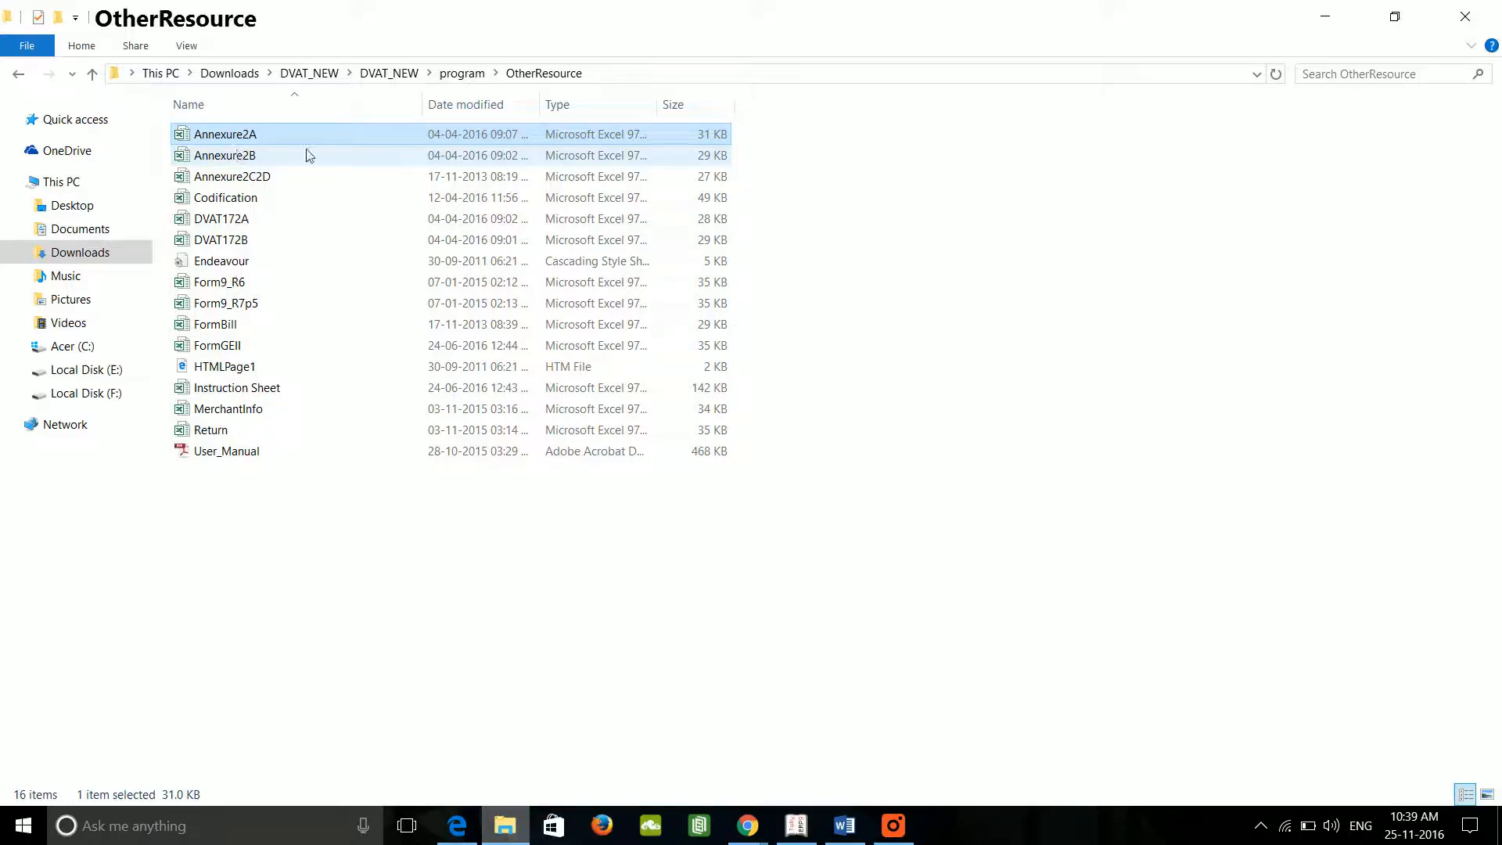
click(1323, 16)
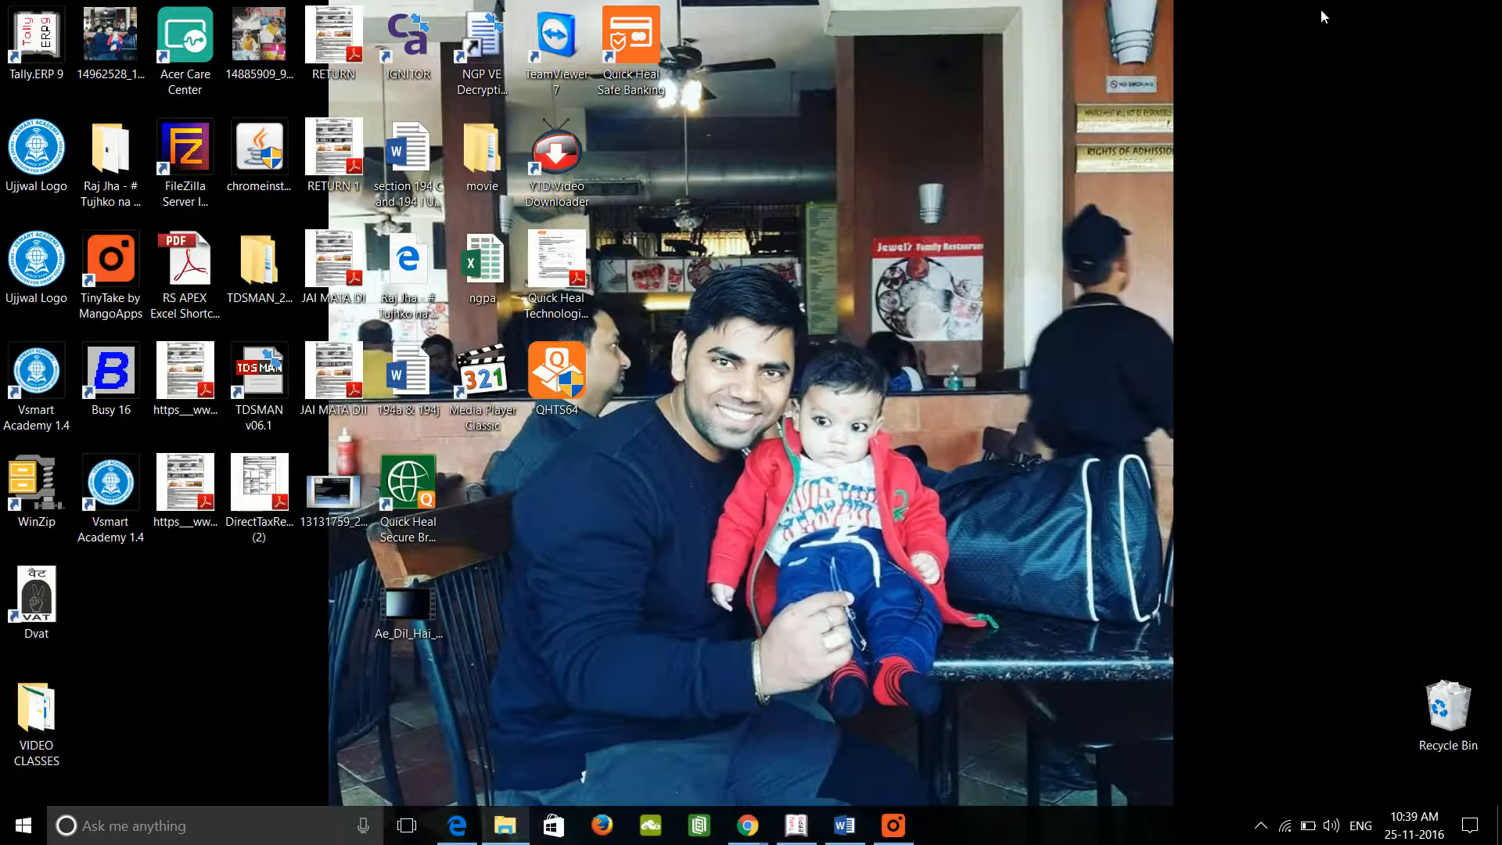
click(35, 613)
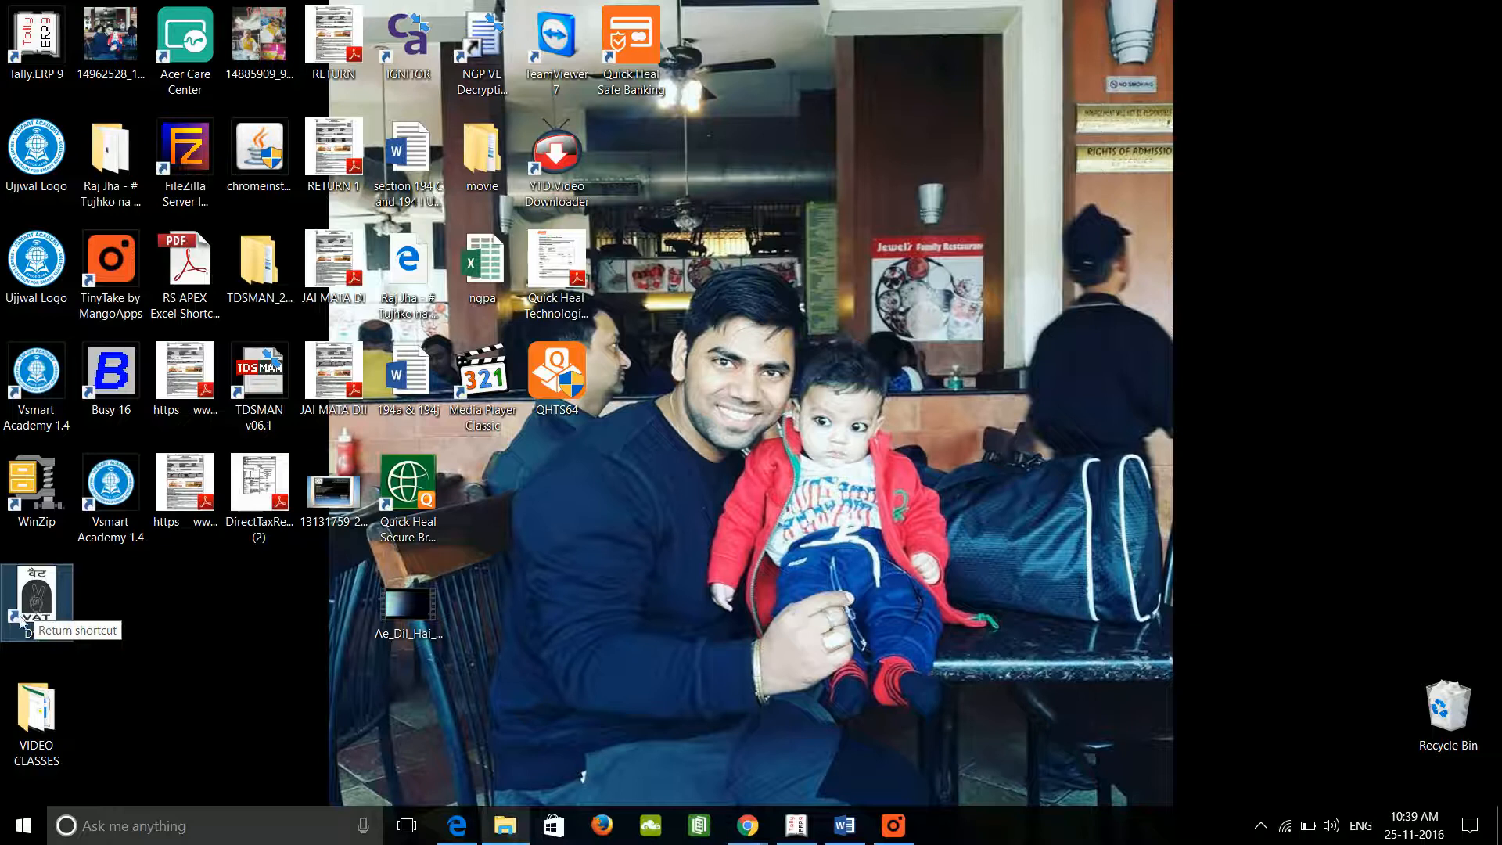
click(176, 605)
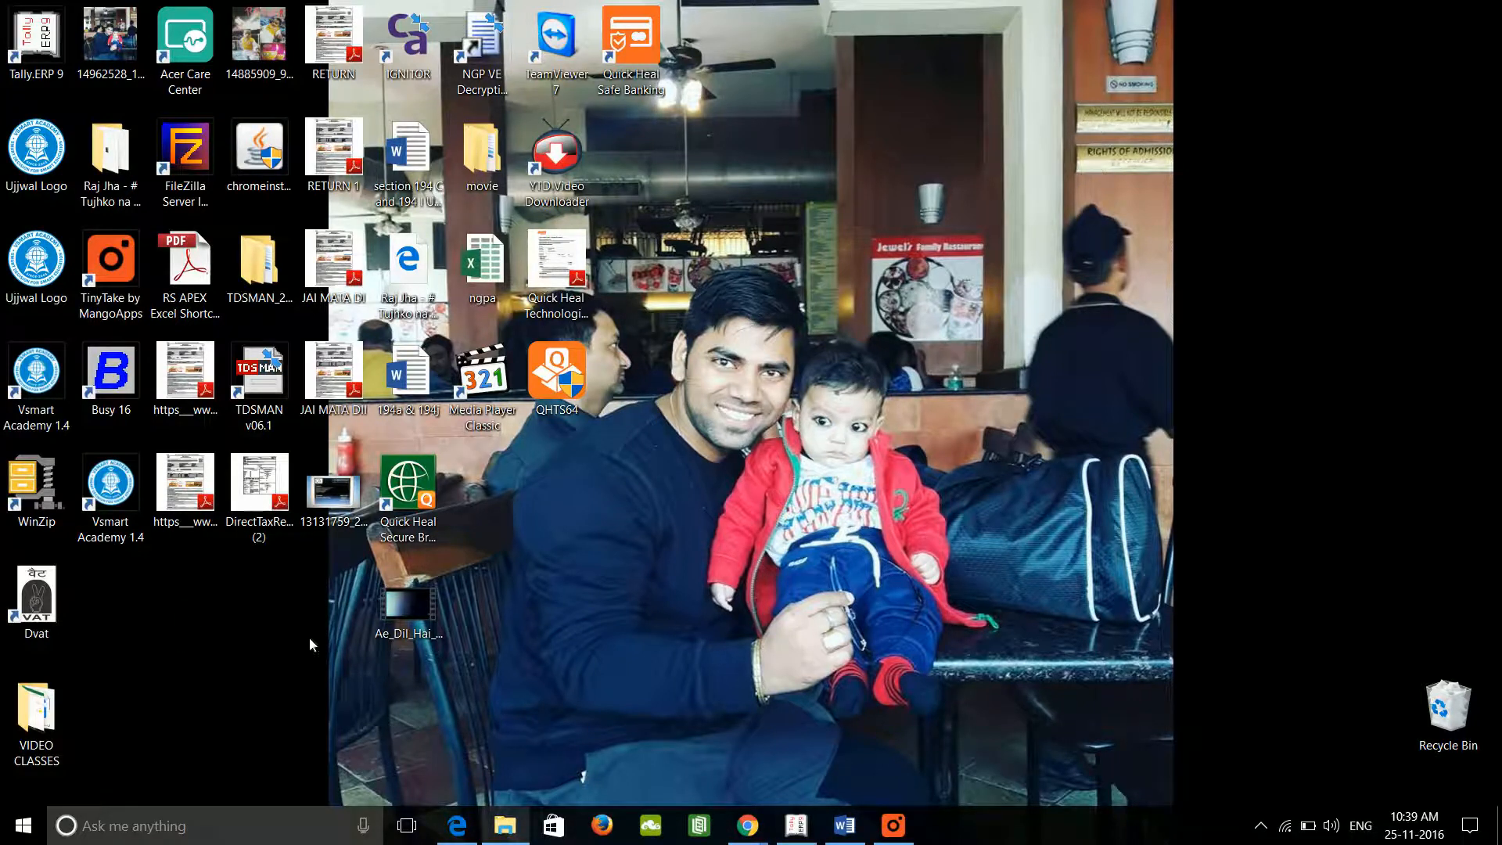
Step: Navigate back to Downloads\DVAT_NEW\DVAT_NEW and select the setup application
click(506, 826)
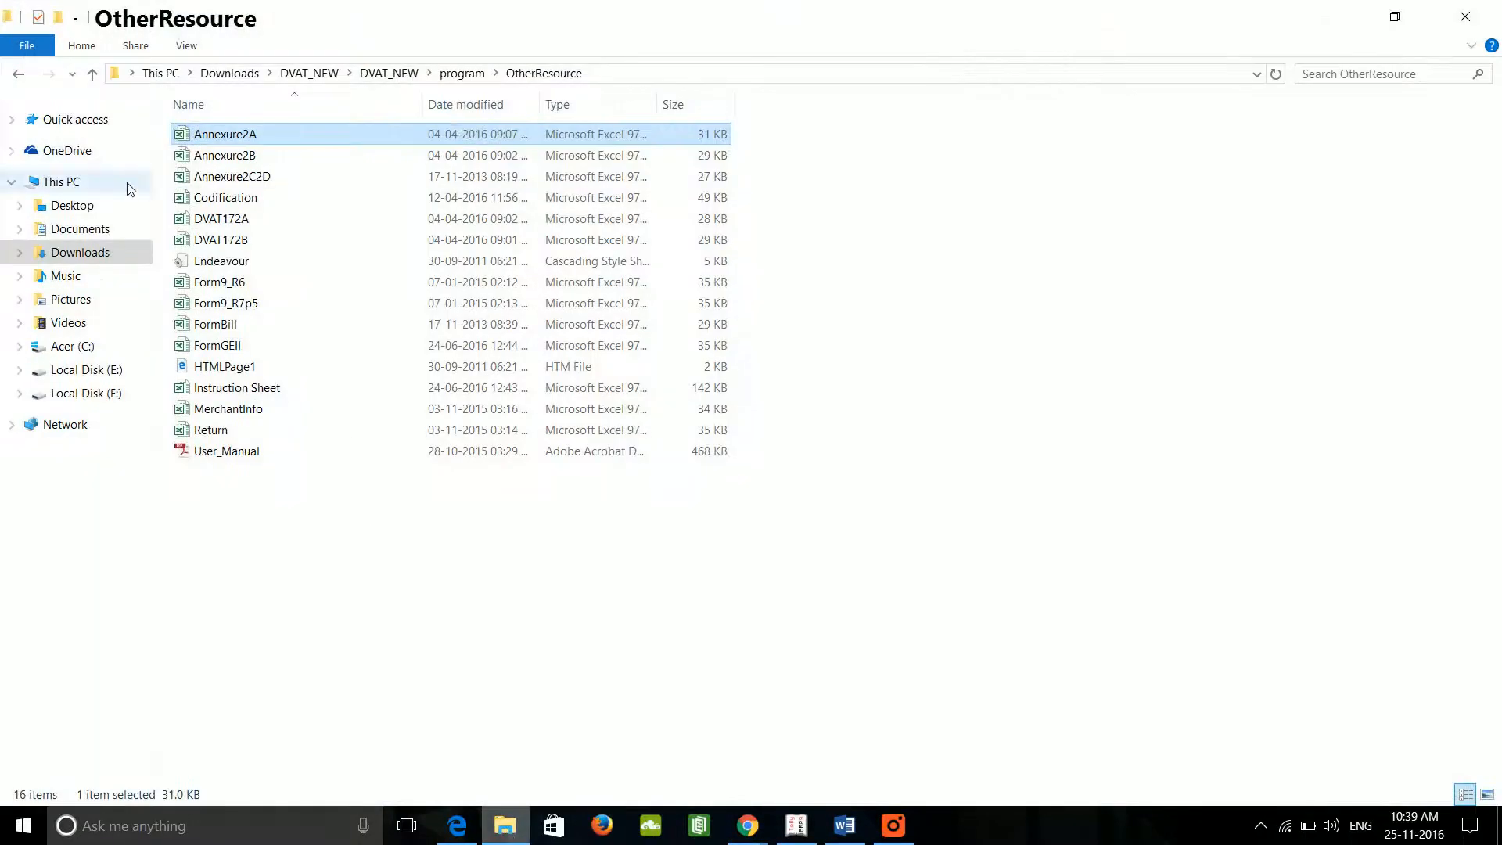
click(11, 76)
click(18, 76)
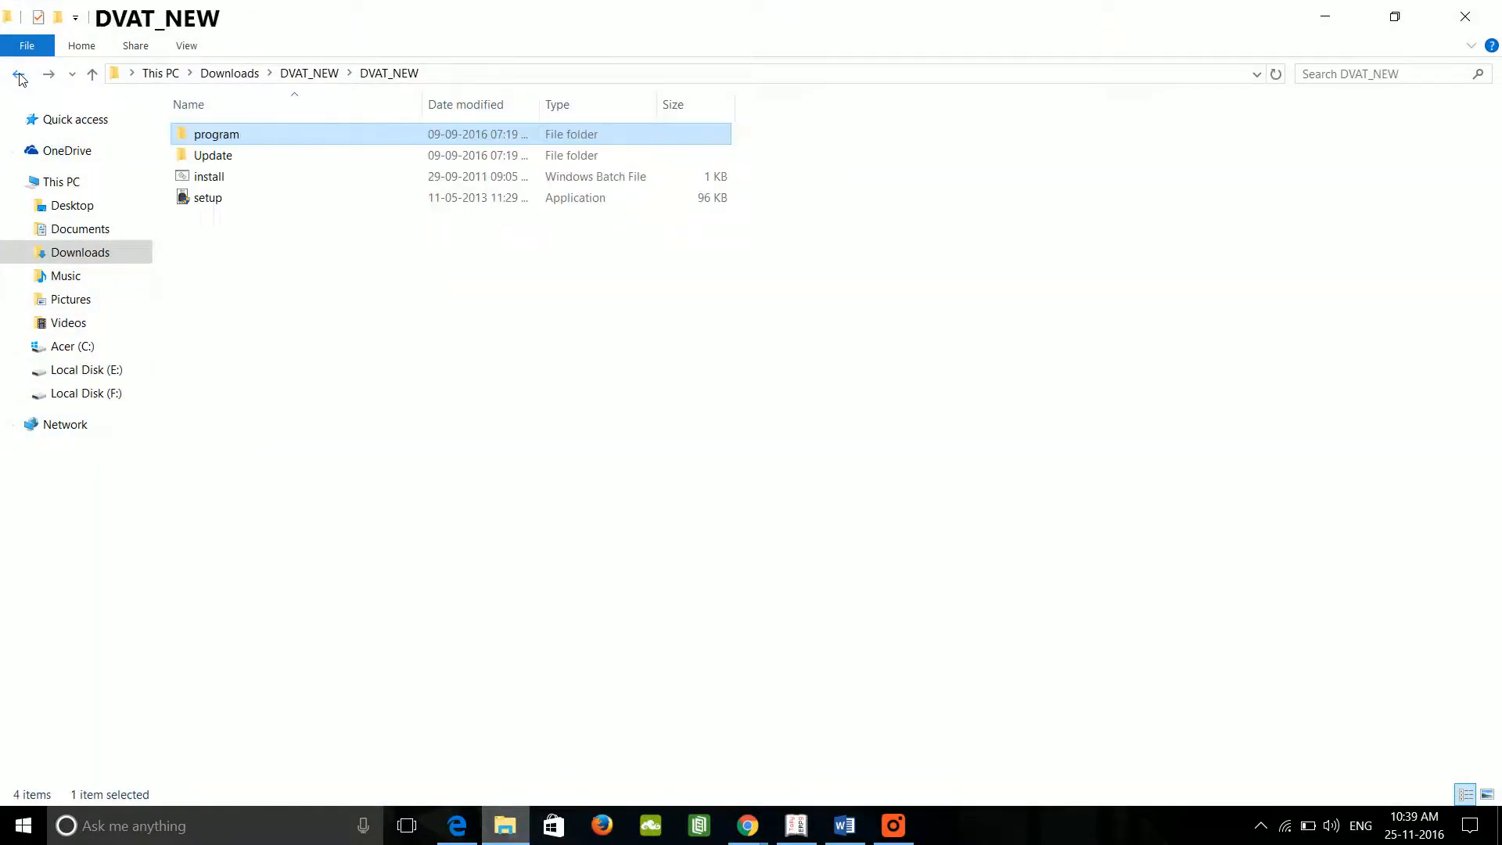
click(19, 76)
click(19, 76)
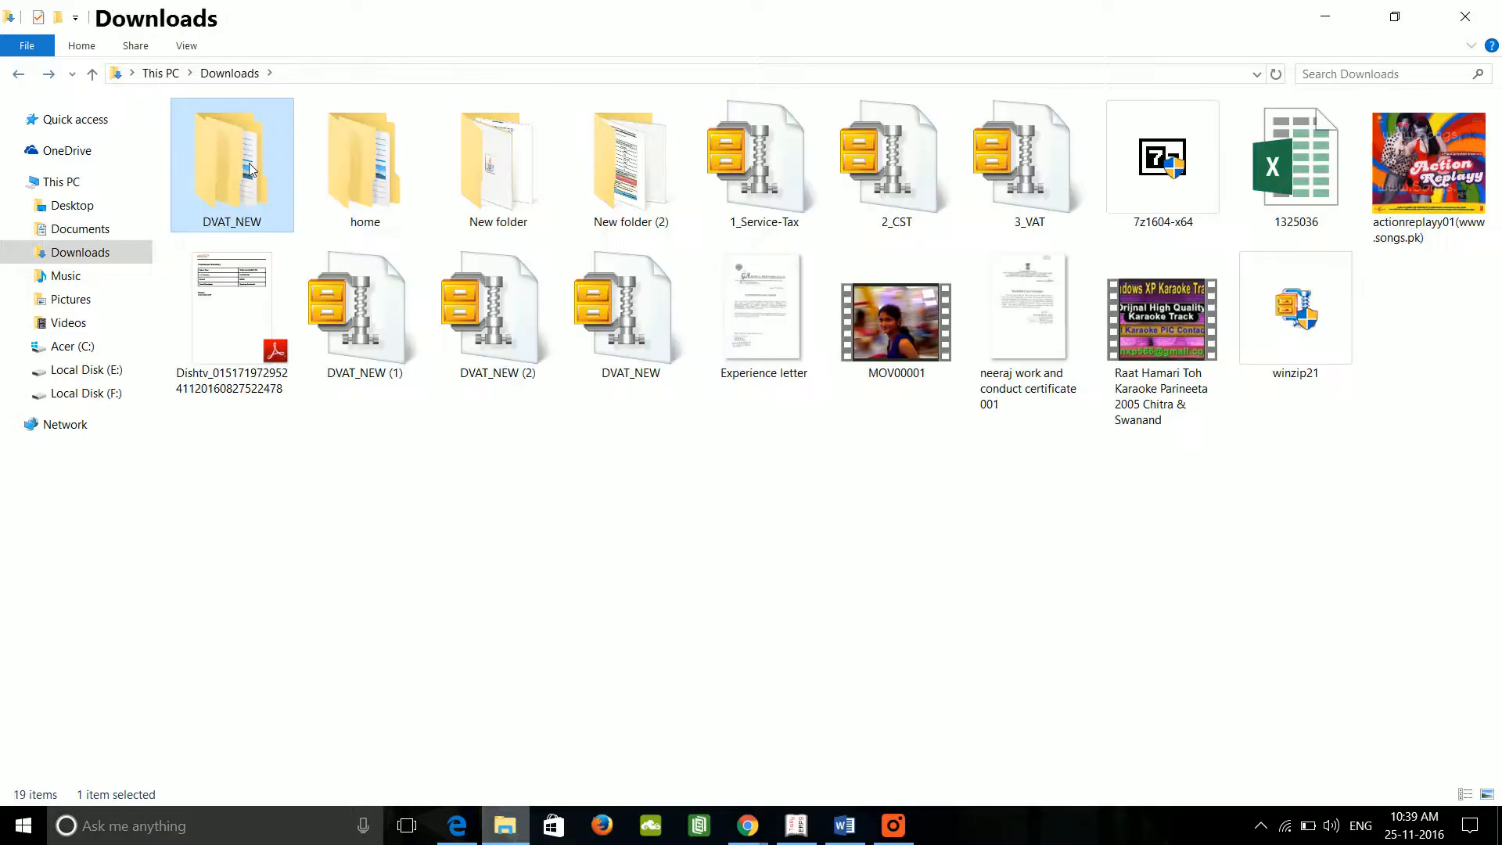
double_click(251, 170)
double_click(237, 141)
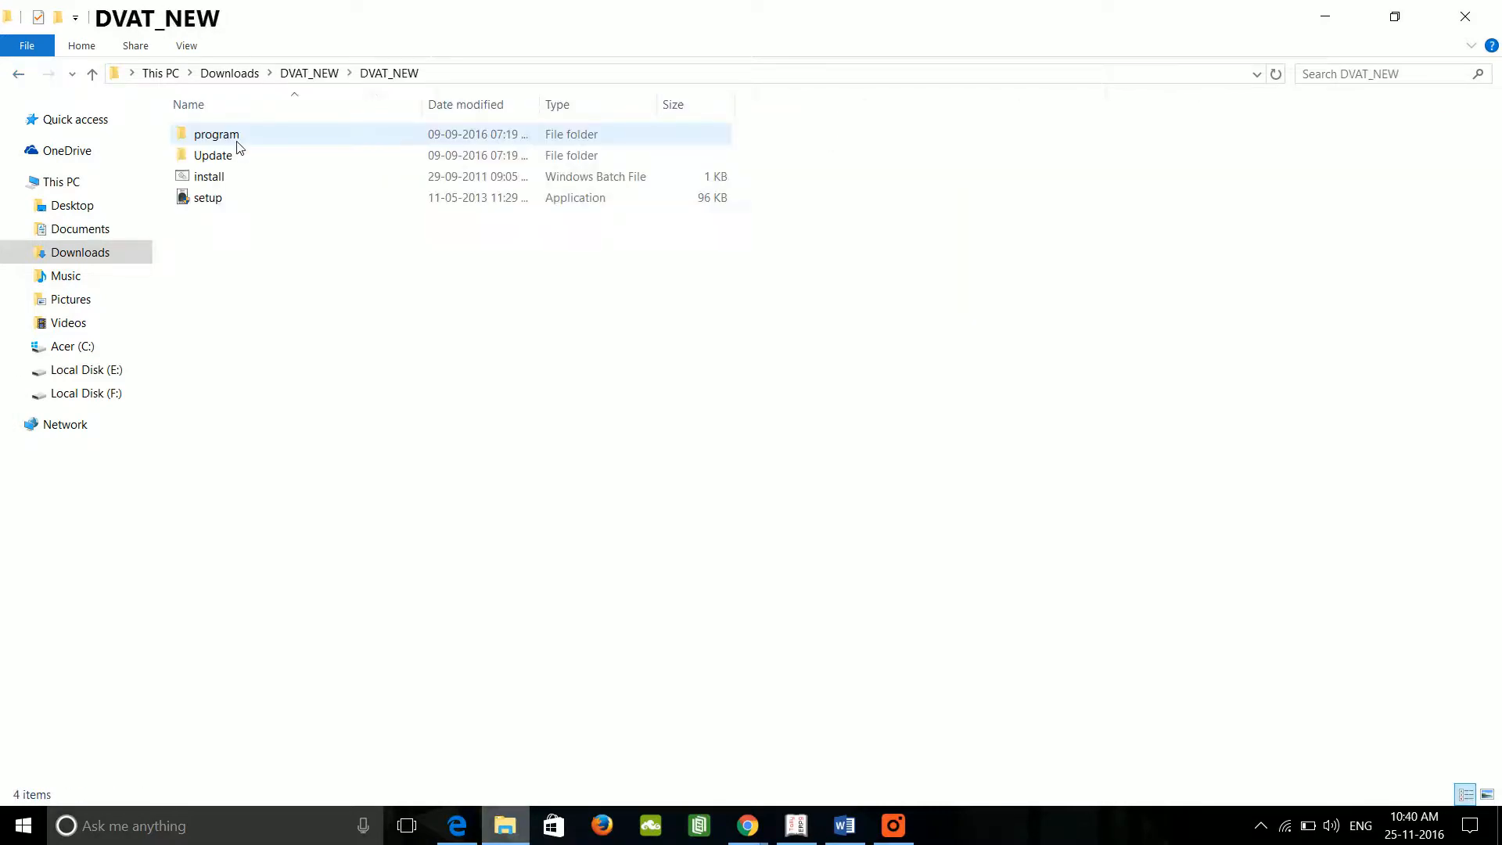
click(226, 205)
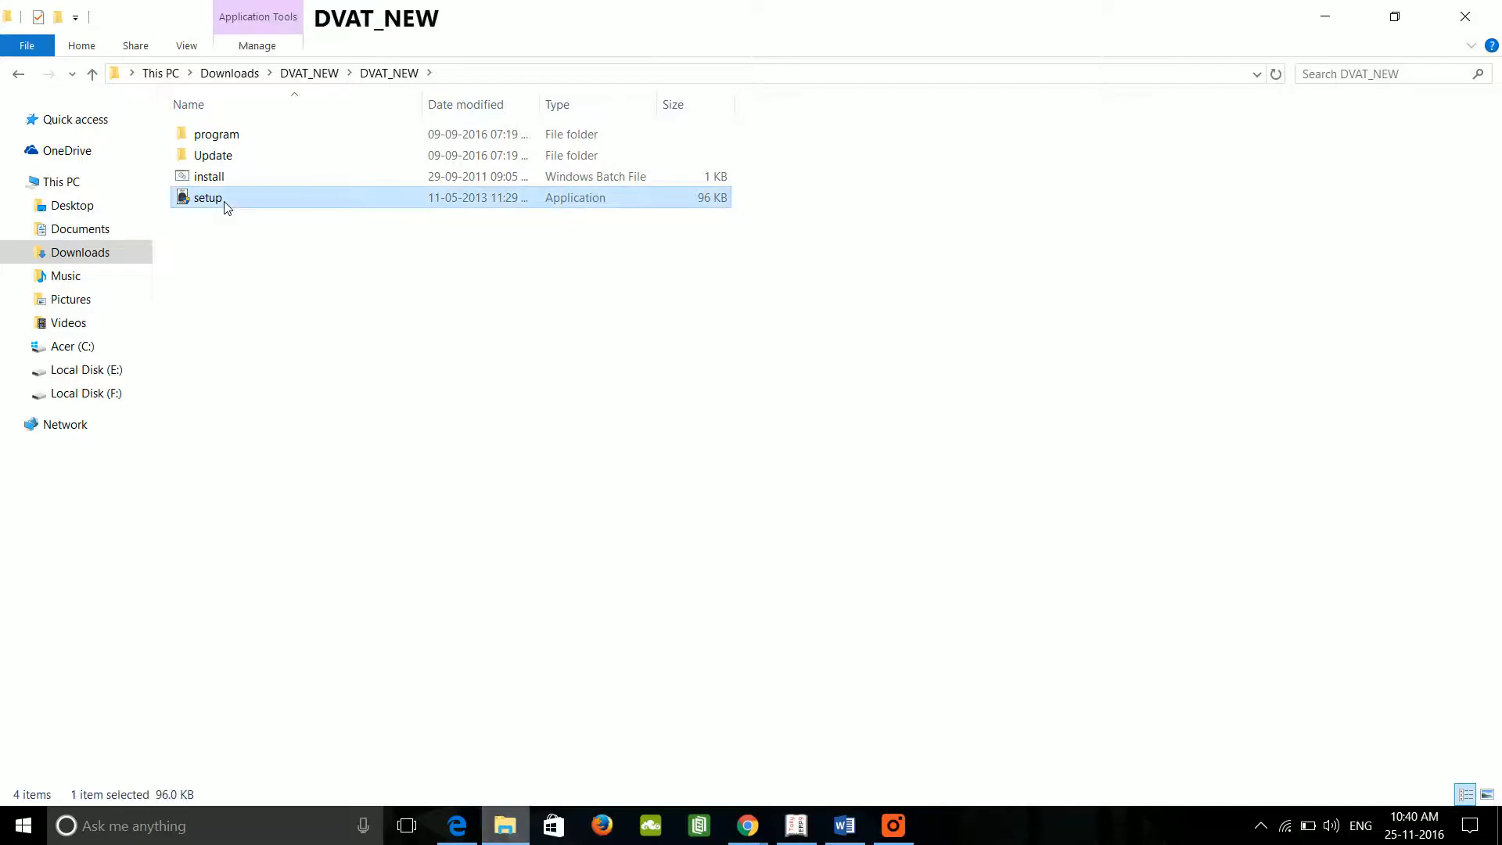
Step: Delete the old DVAT folder from drive Acer (C:)
click(67, 347)
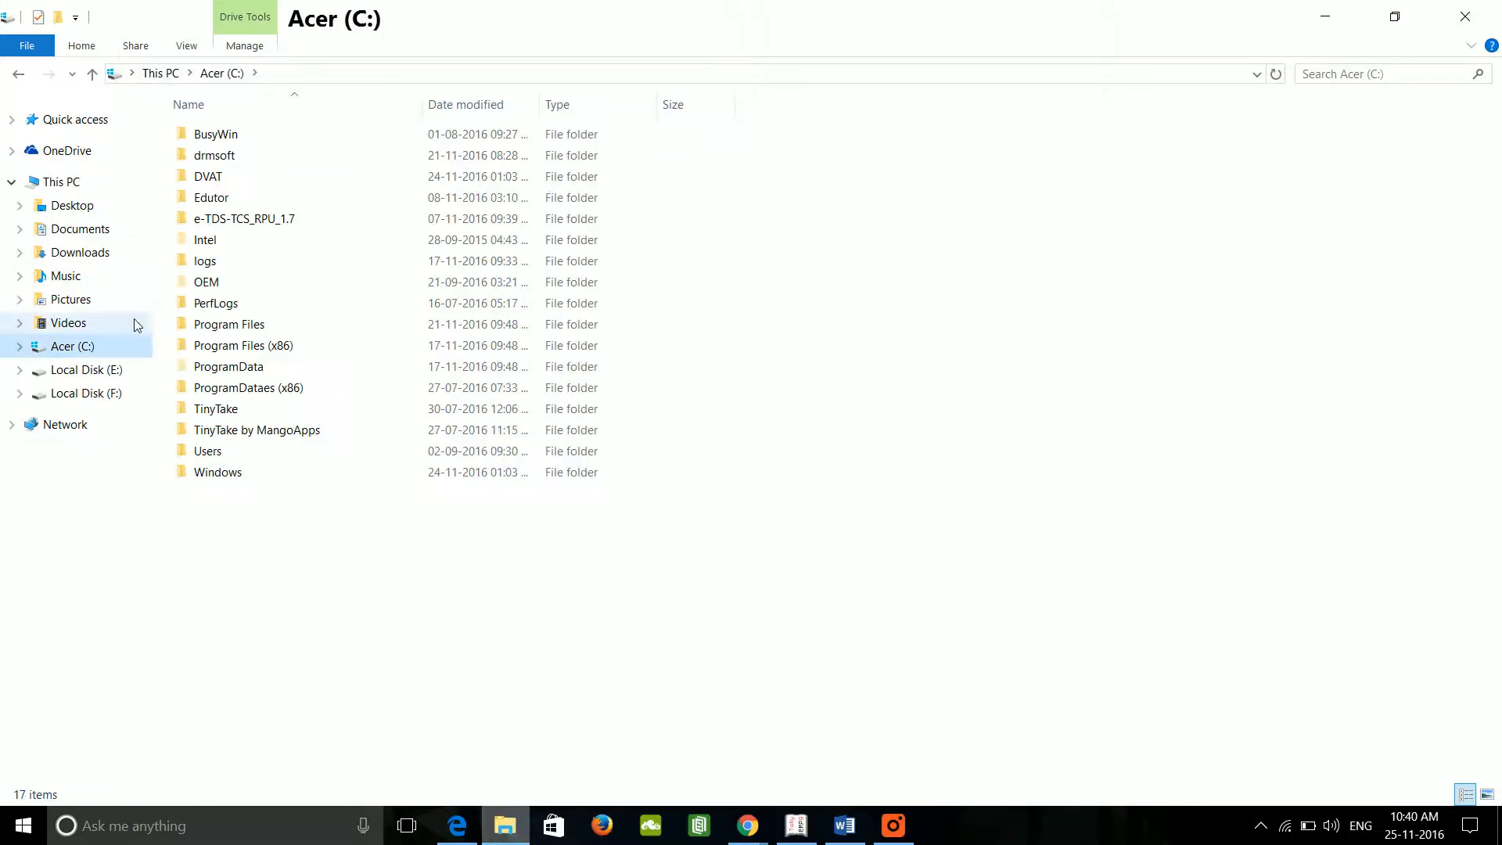
click(230, 179)
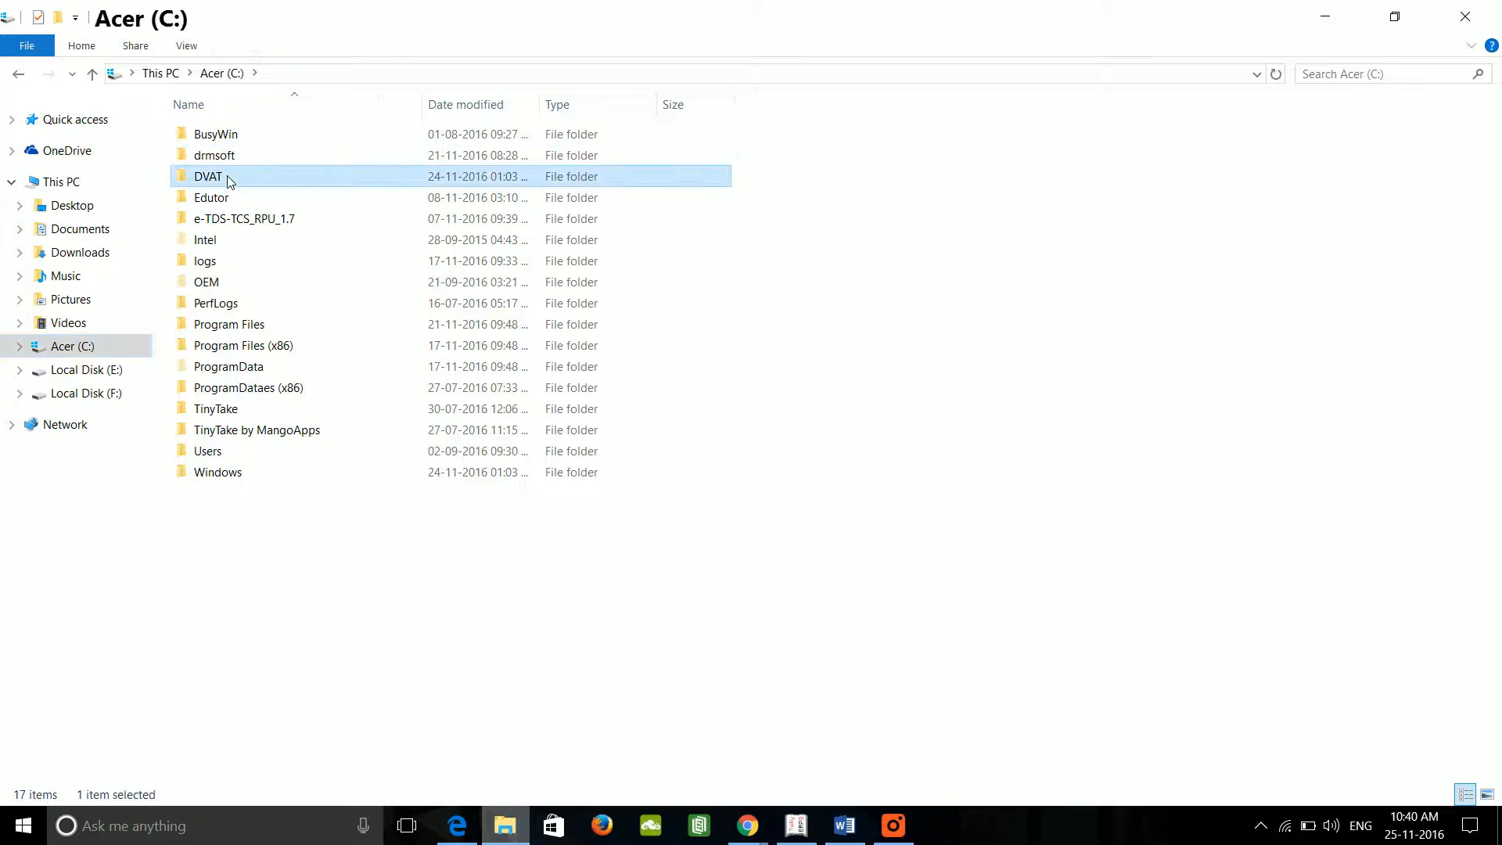
key(Delete)
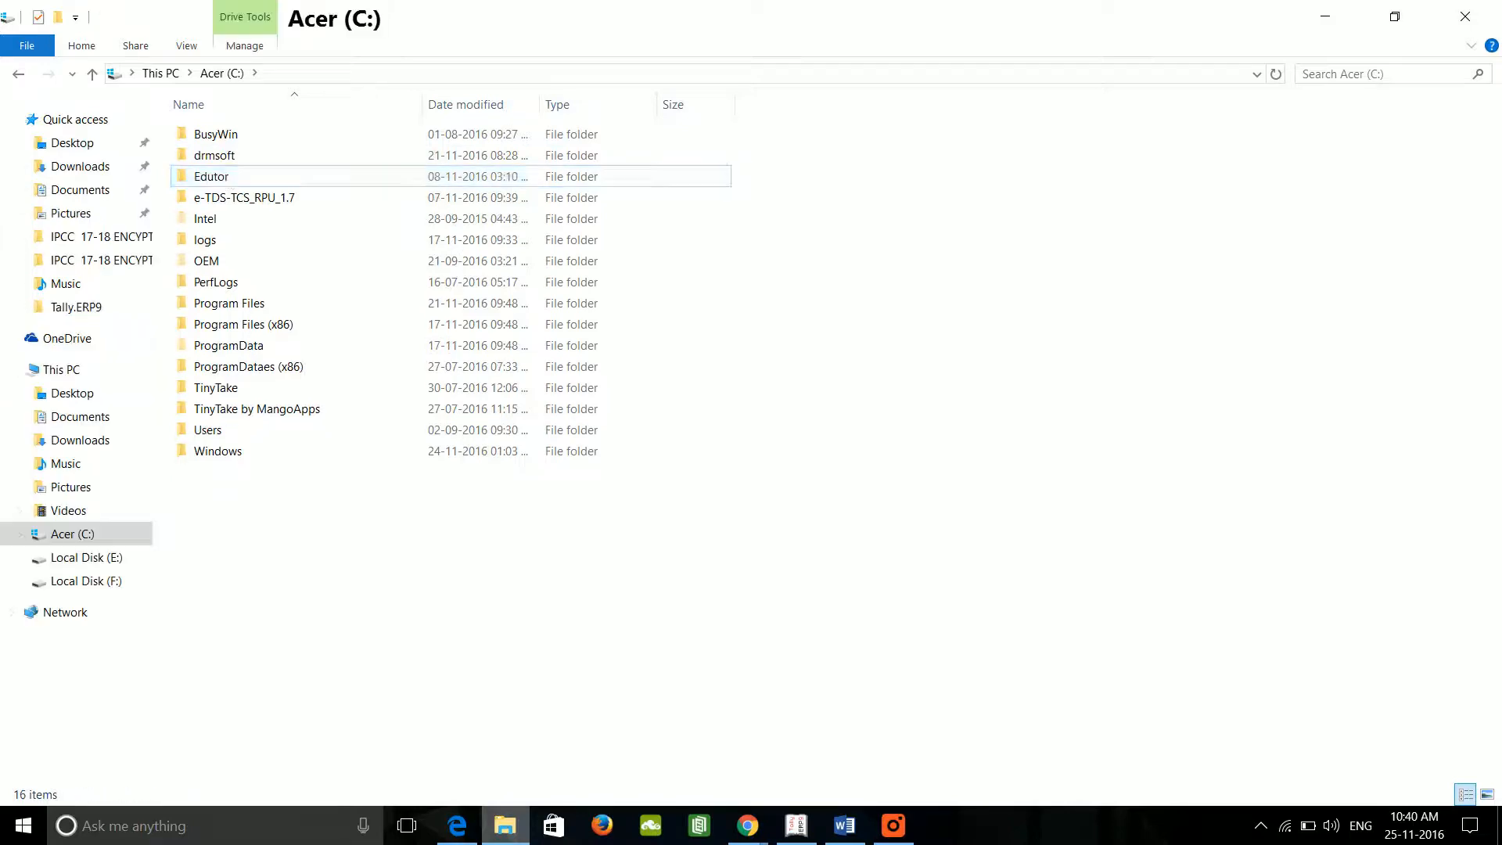
click(1323, 16)
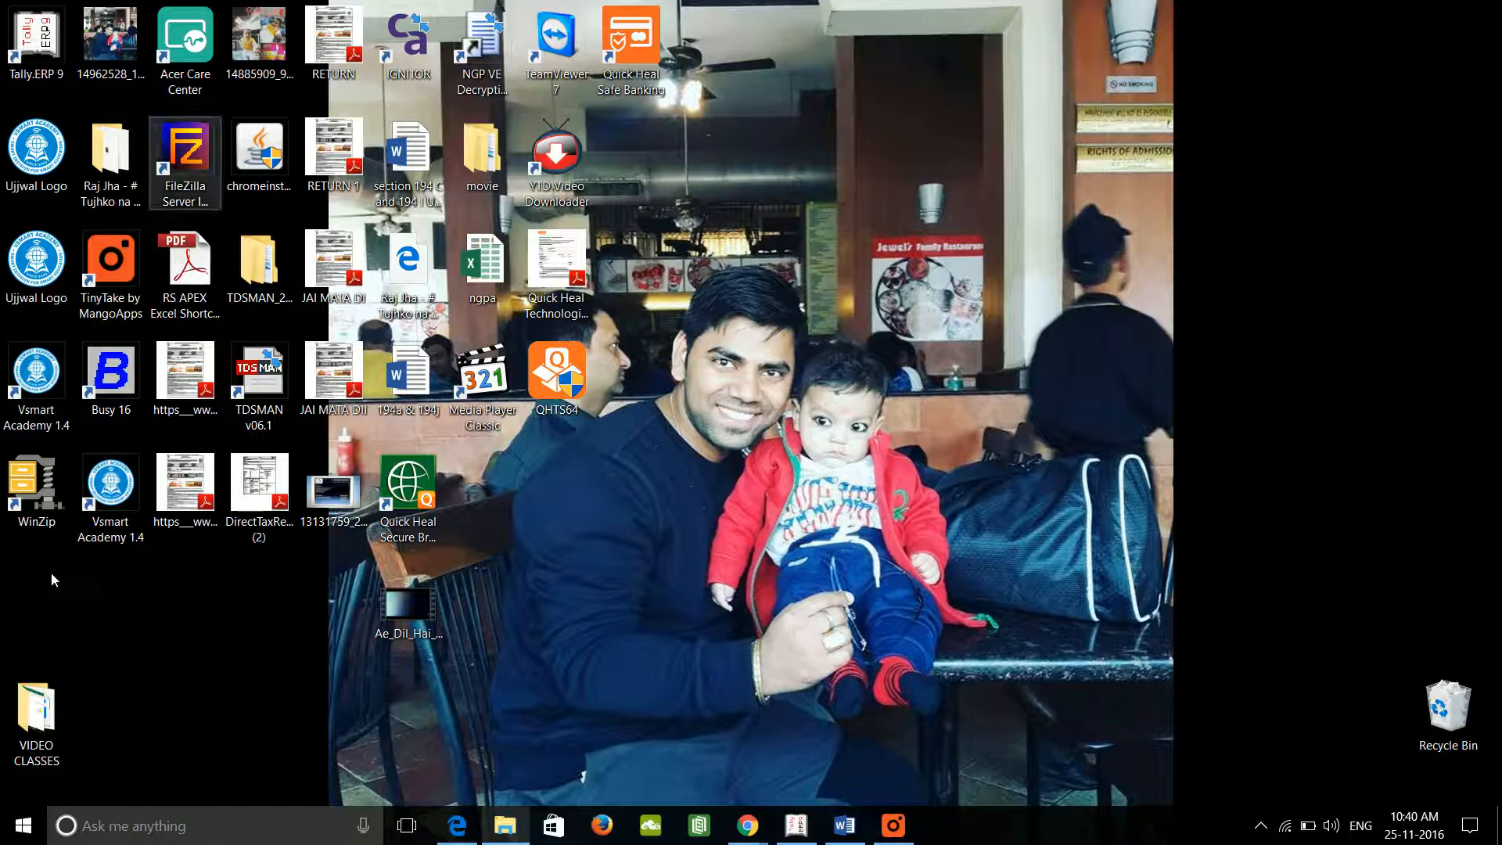
Step: Run setup from Downloads\DVAT_NEW\DVAT_NEW to start the DVAT Offline Block installer
click(505, 822)
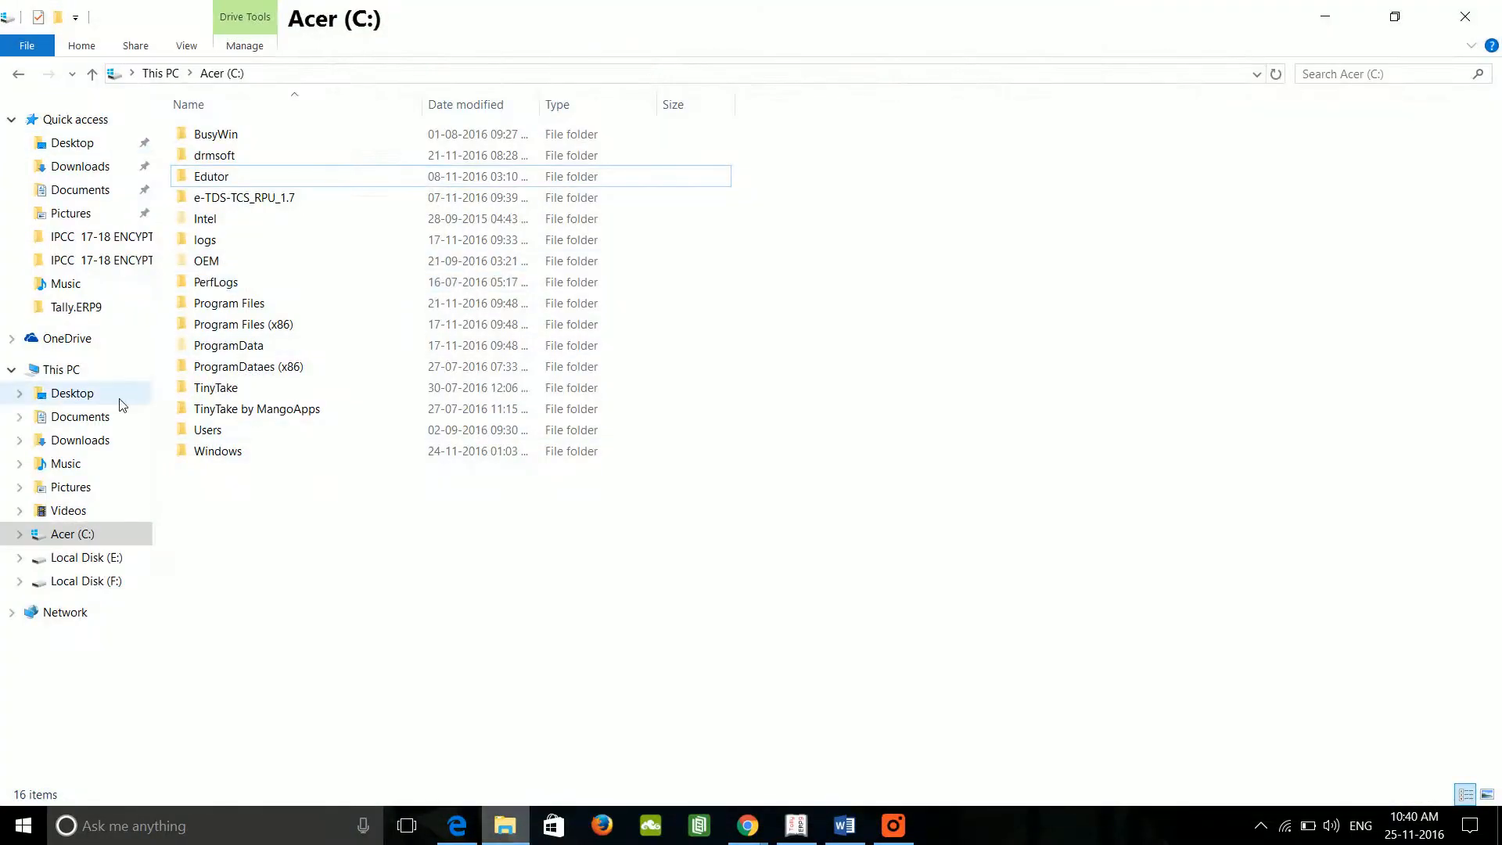
click(103, 169)
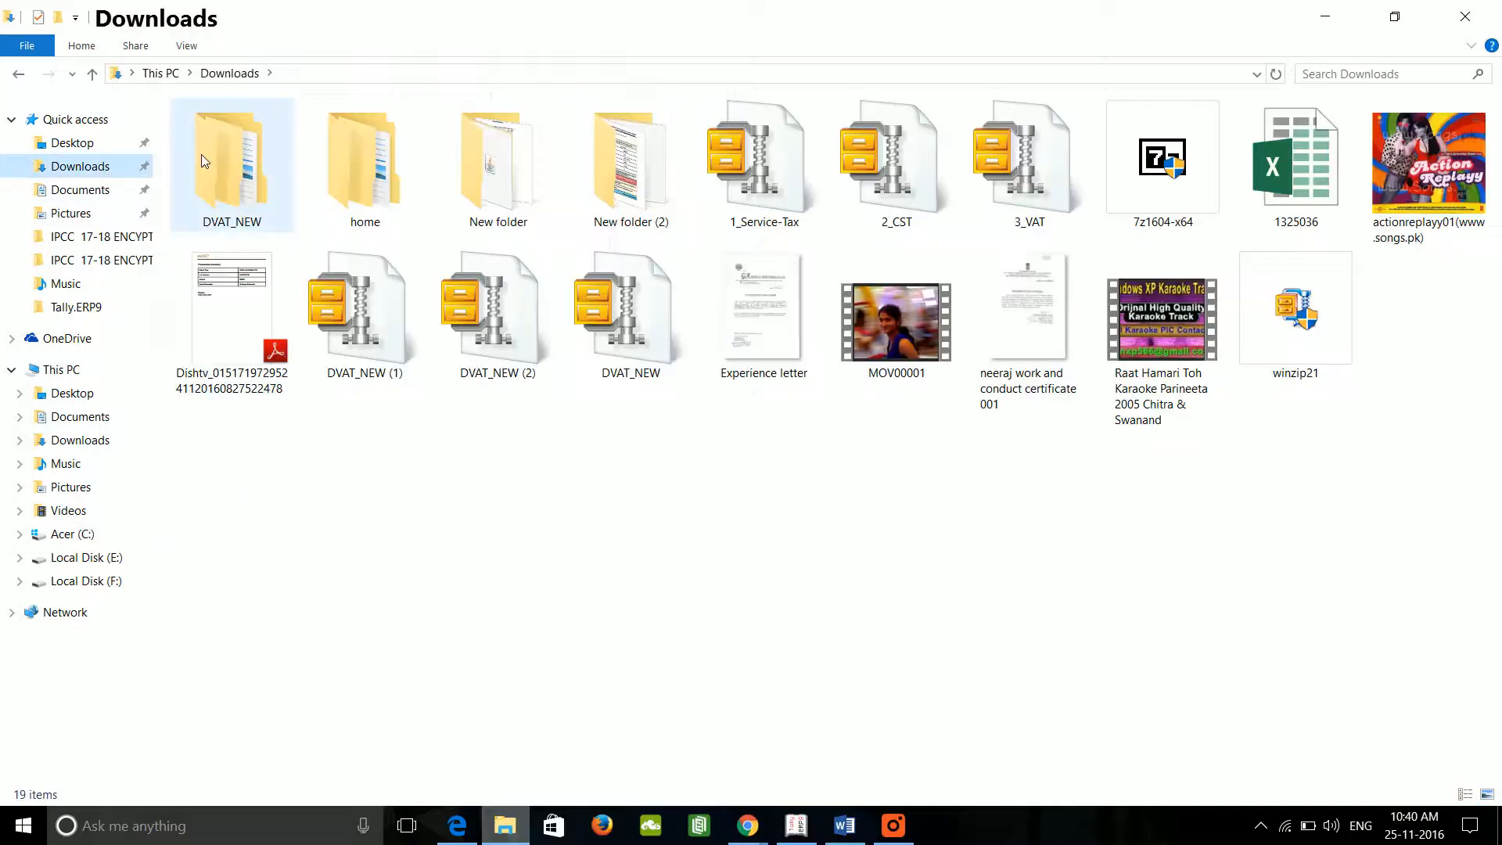
double_click(238, 161)
double_click(228, 142)
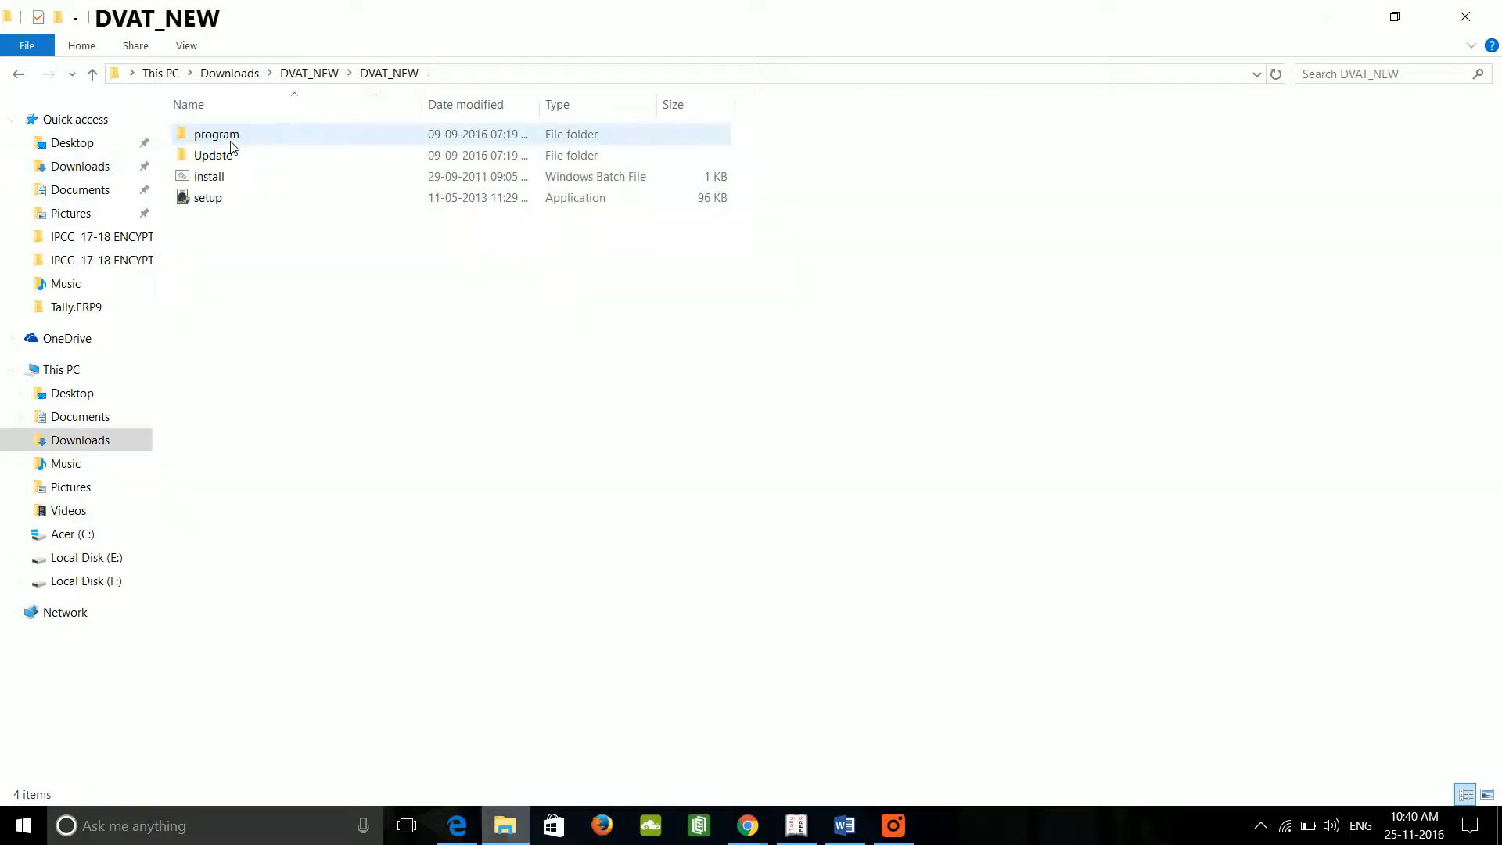
double_click(218, 201)
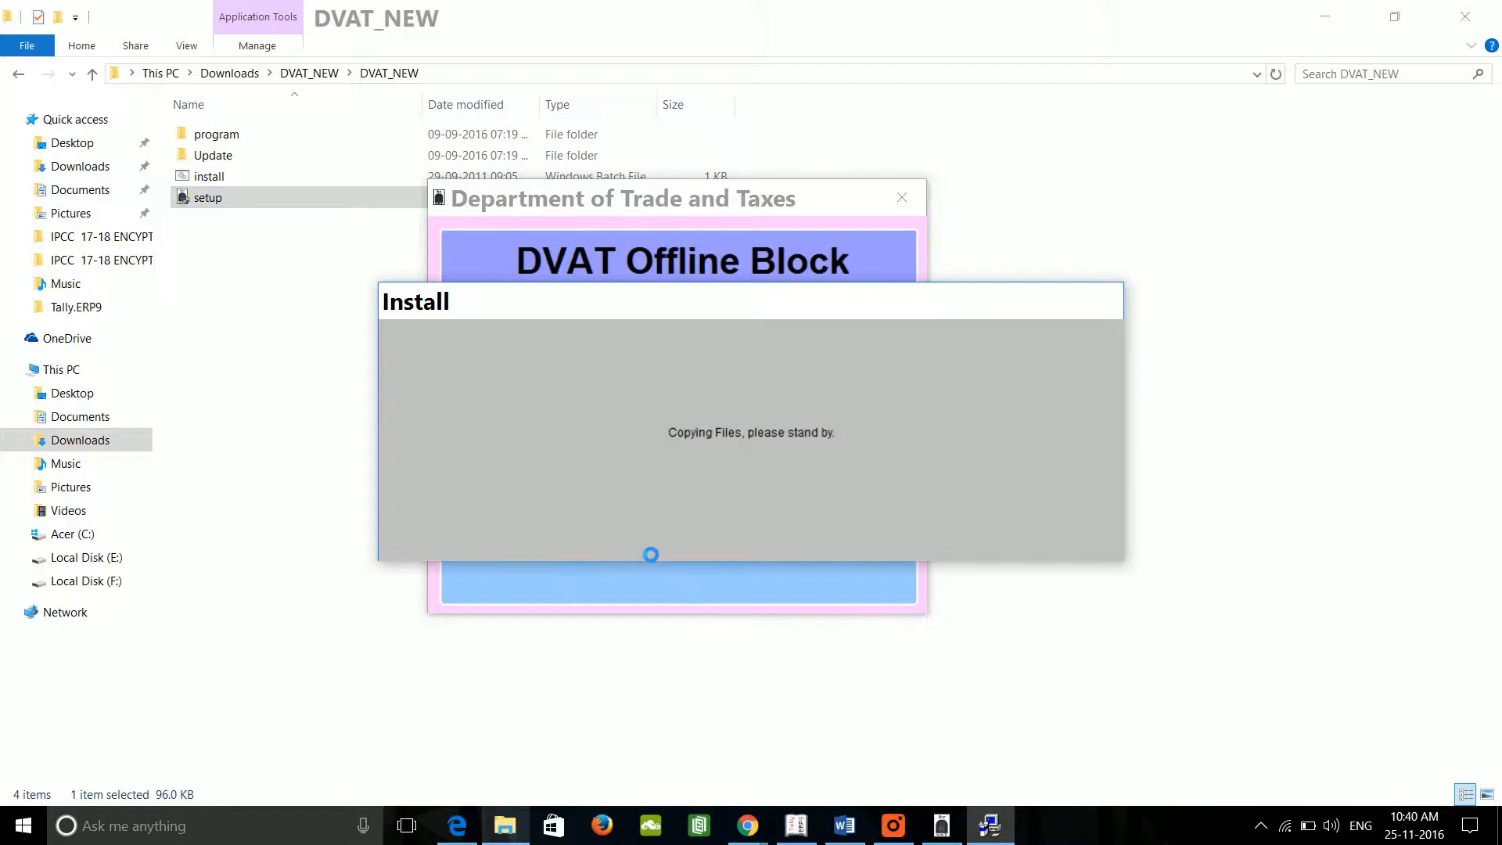
Step: Install the DVAT Offline Block utility, letting it past the Quick Heal warning, then exit the installer
key(Return)
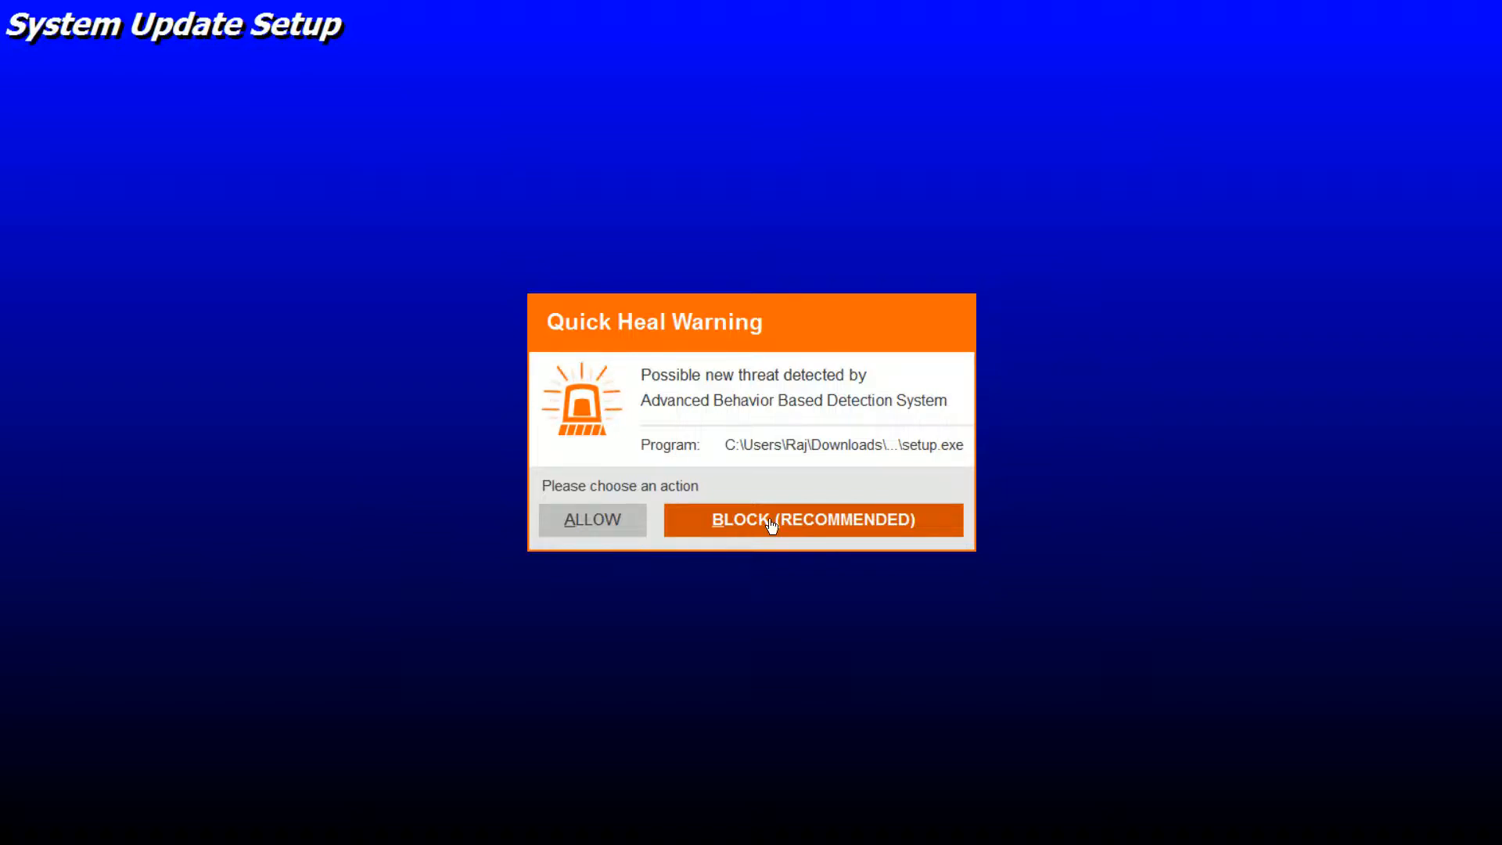
click(591, 522)
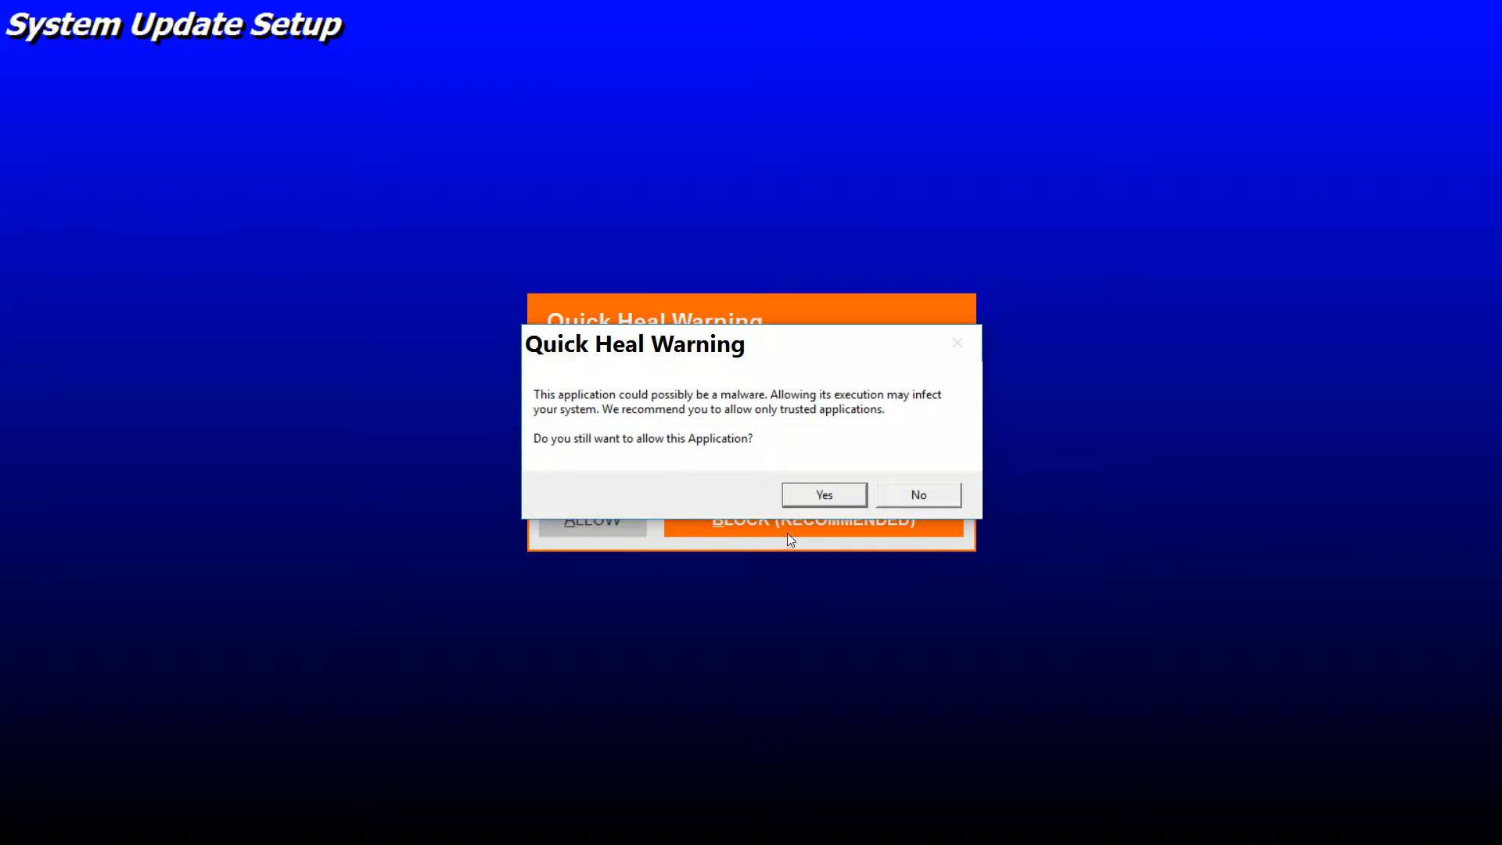
click(824, 495)
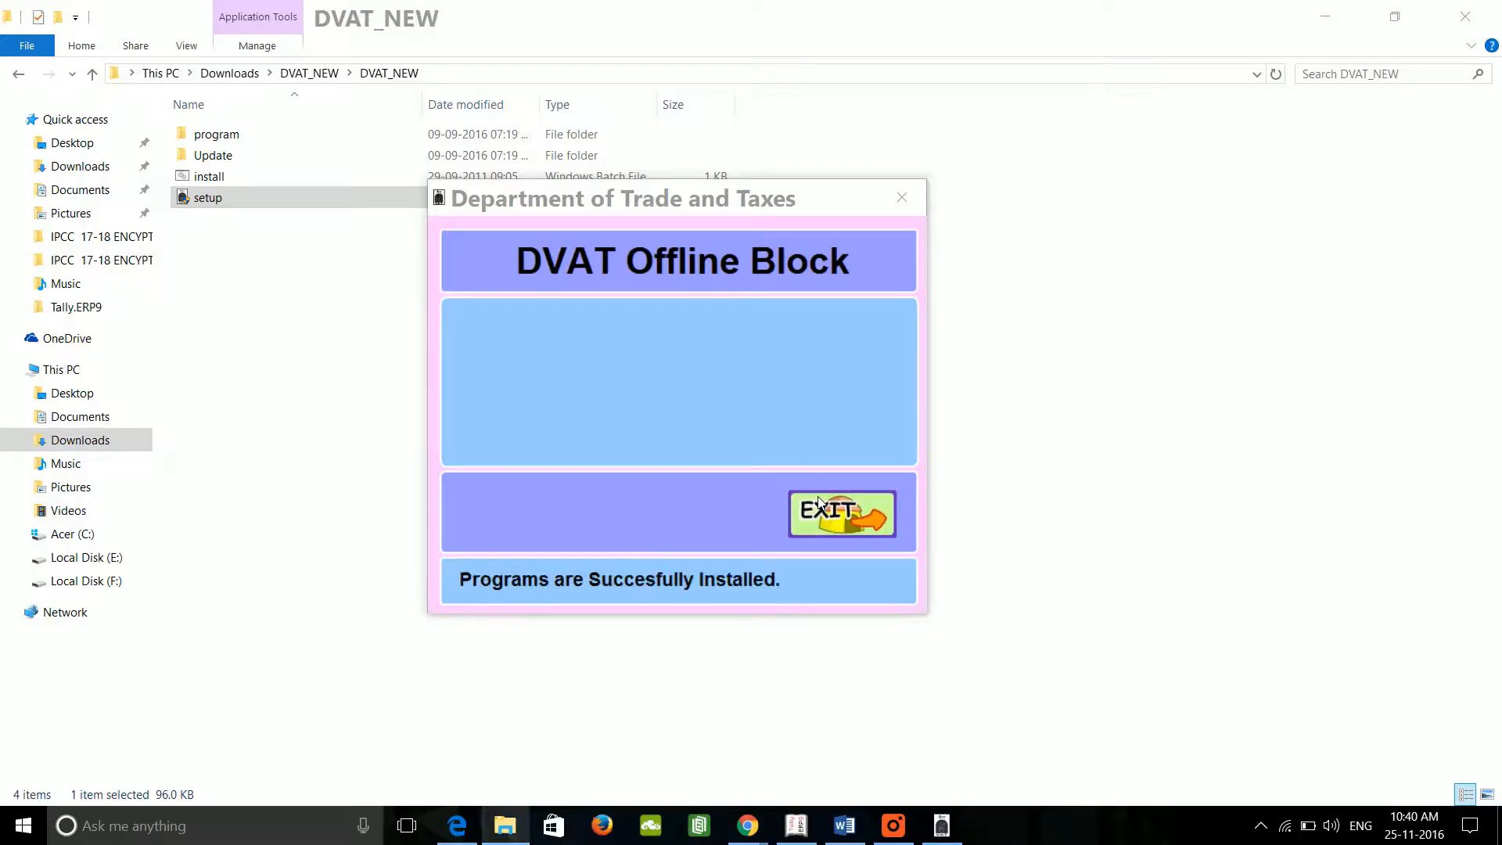
click(819, 502)
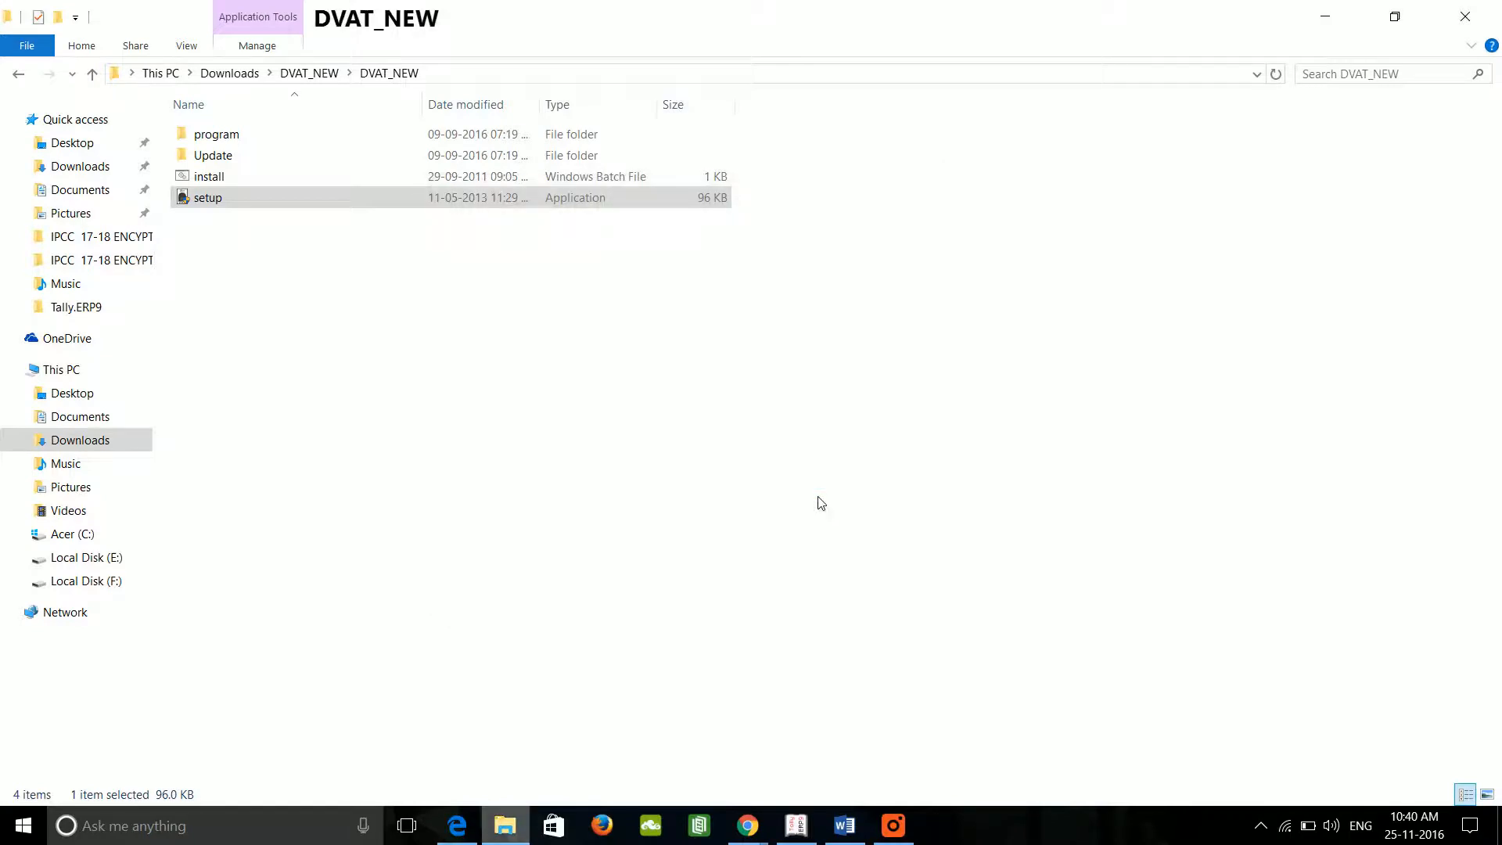
click(1330, 17)
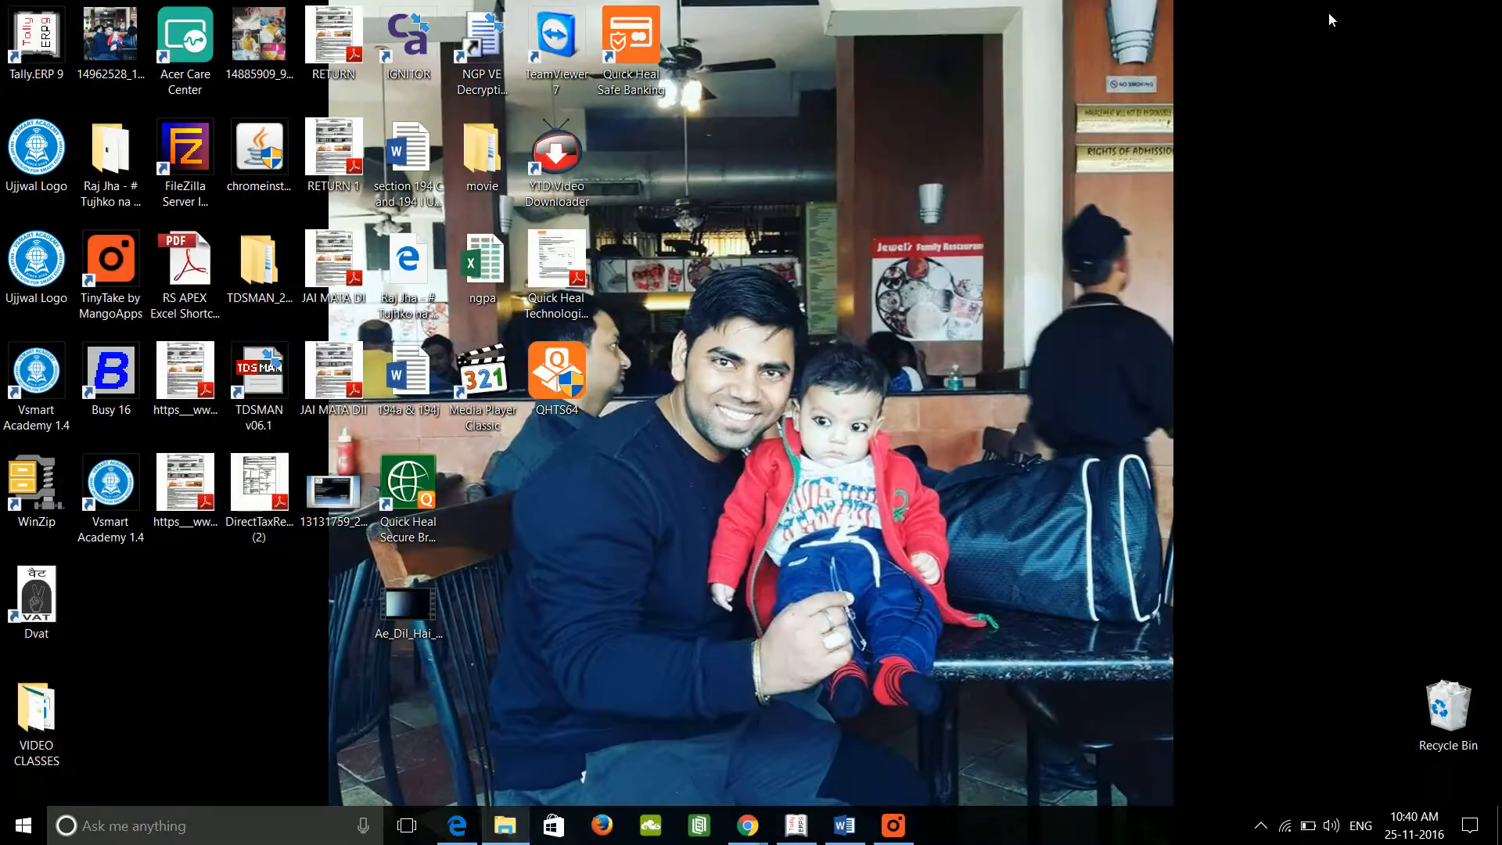
double_click(48, 593)
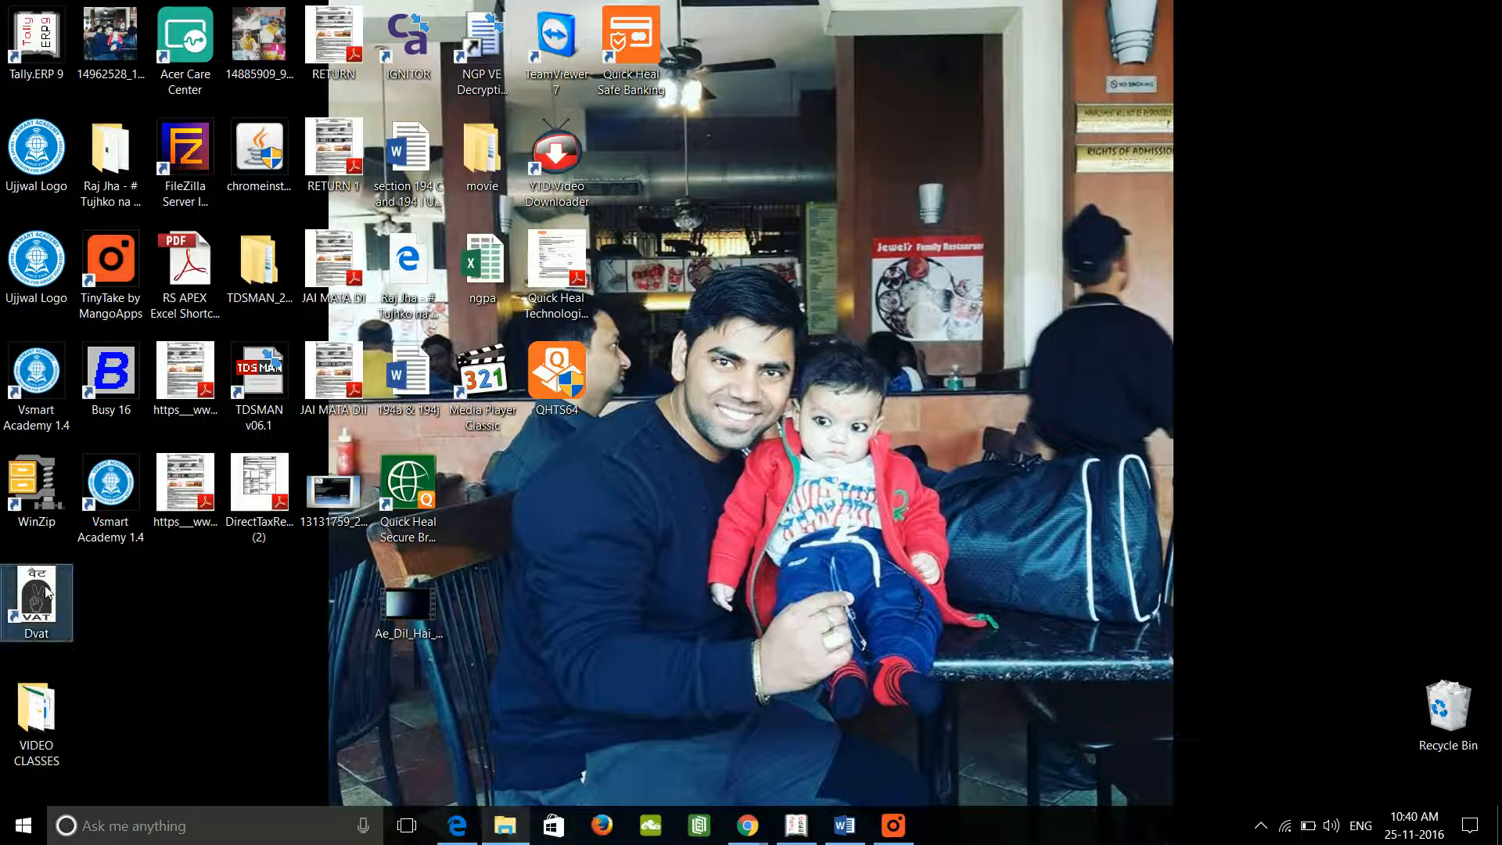
click(507, 826)
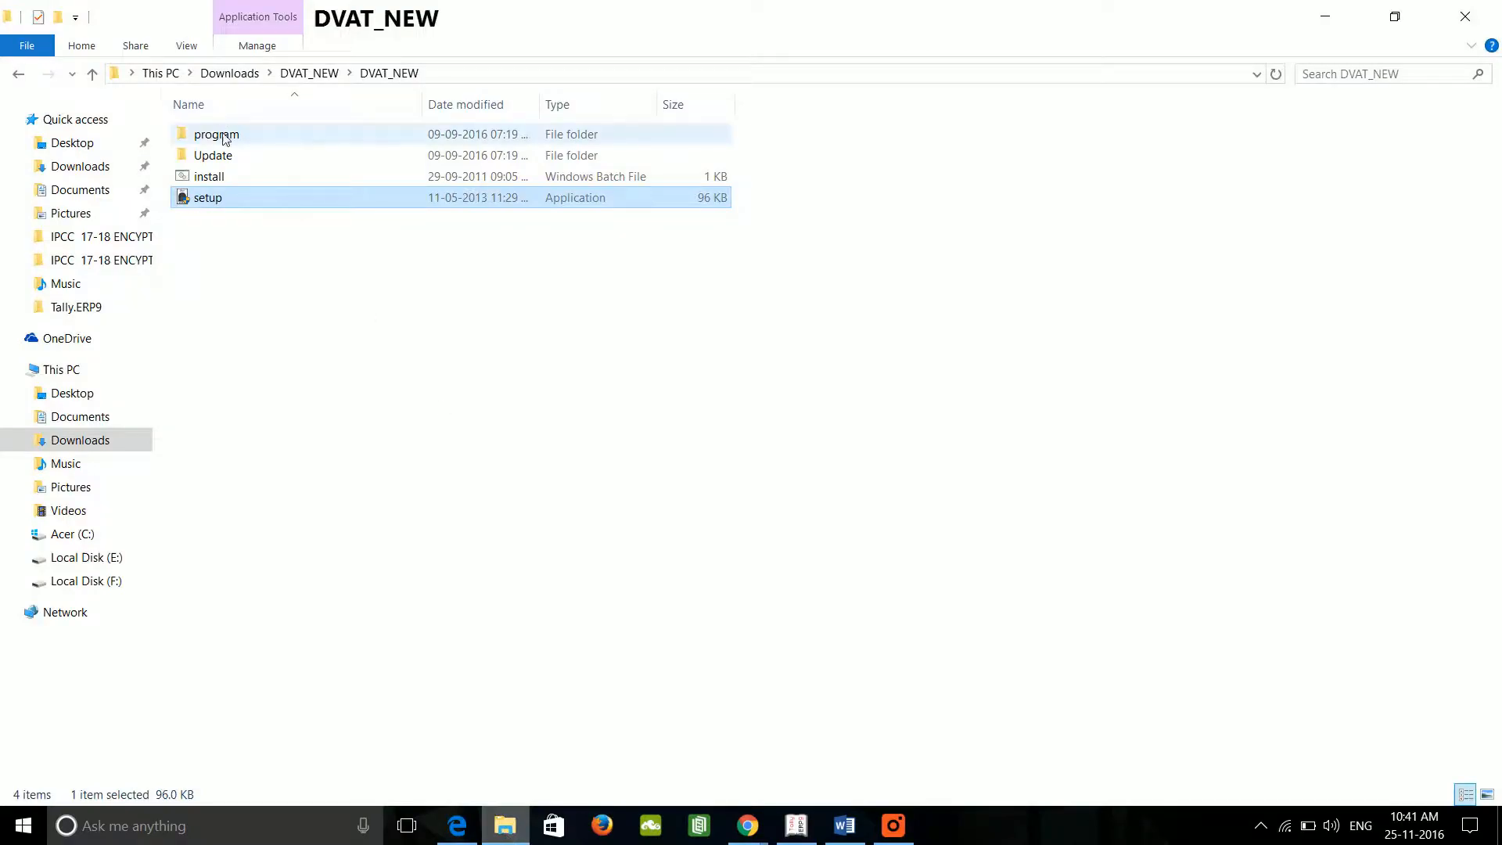
click(238, 309)
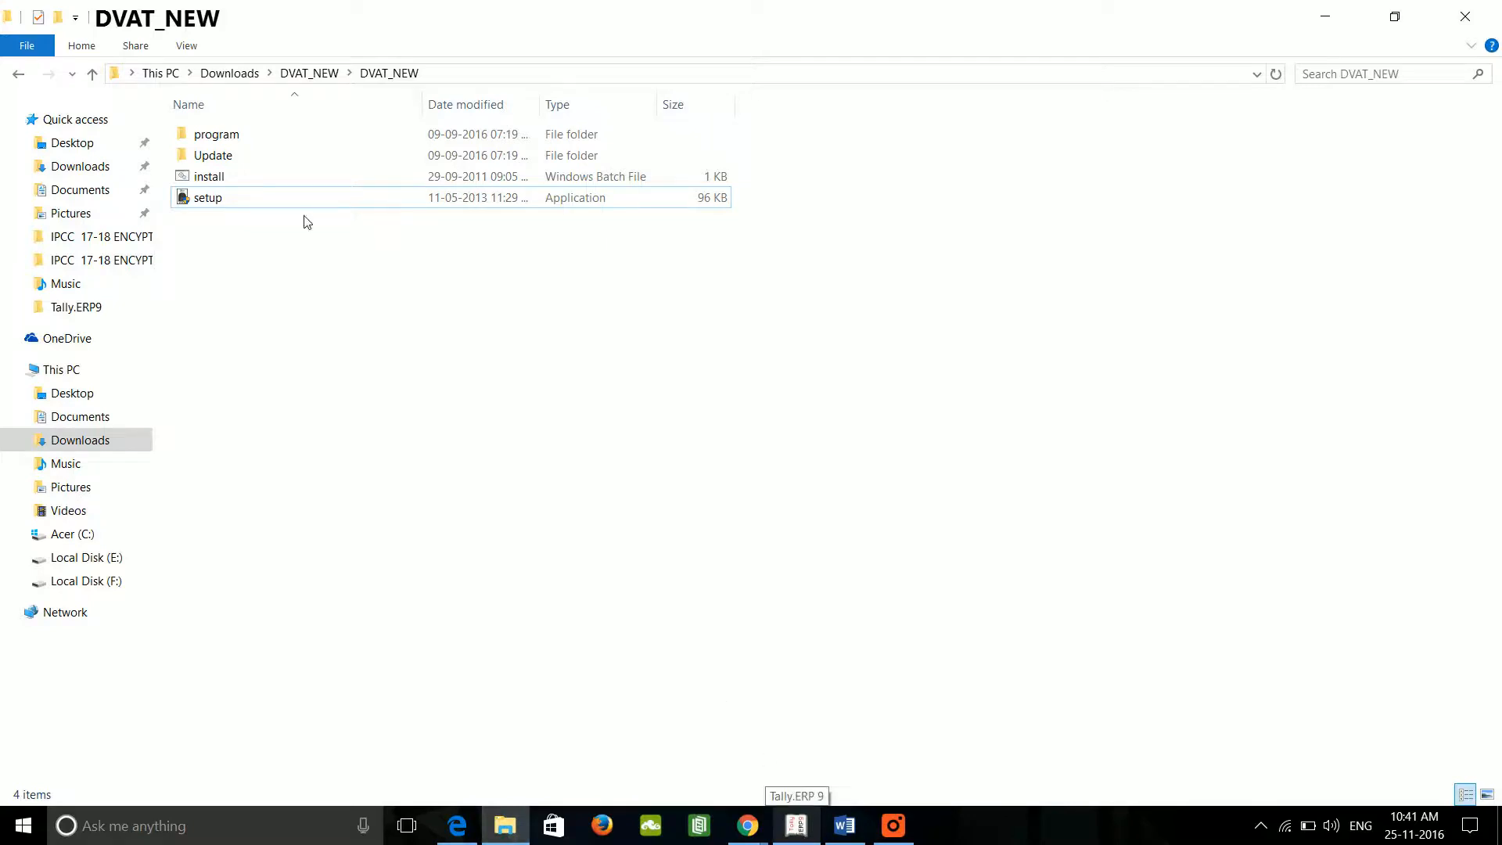
Step: Open Annexure2A from program\OtherResource in Excel, select cell S6, and switch to Tally.ERP 9
double_click(233, 144)
click(233, 144)
double_click(232, 144)
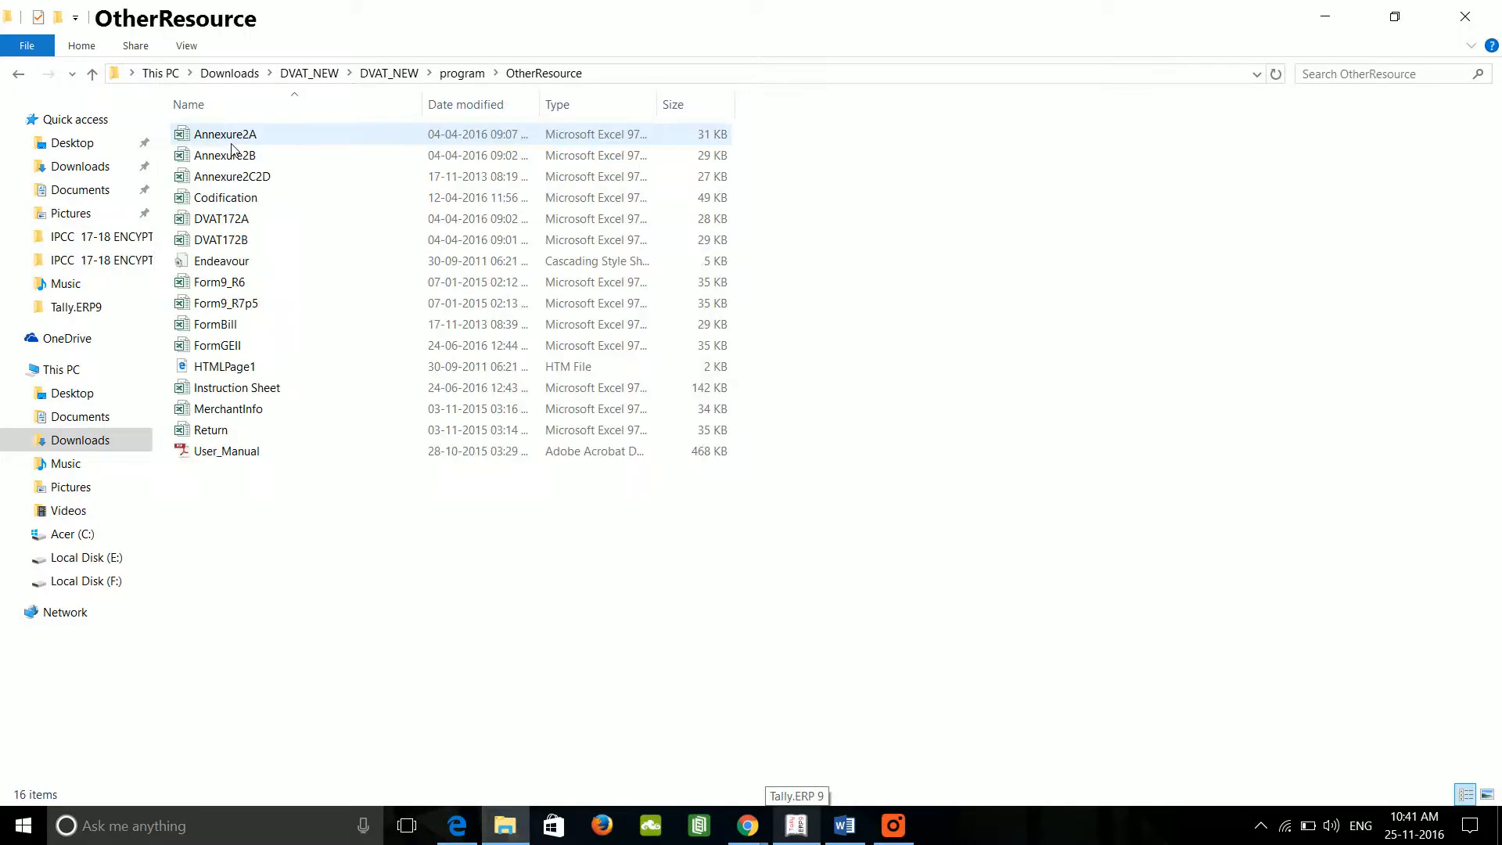
double_click(235, 144)
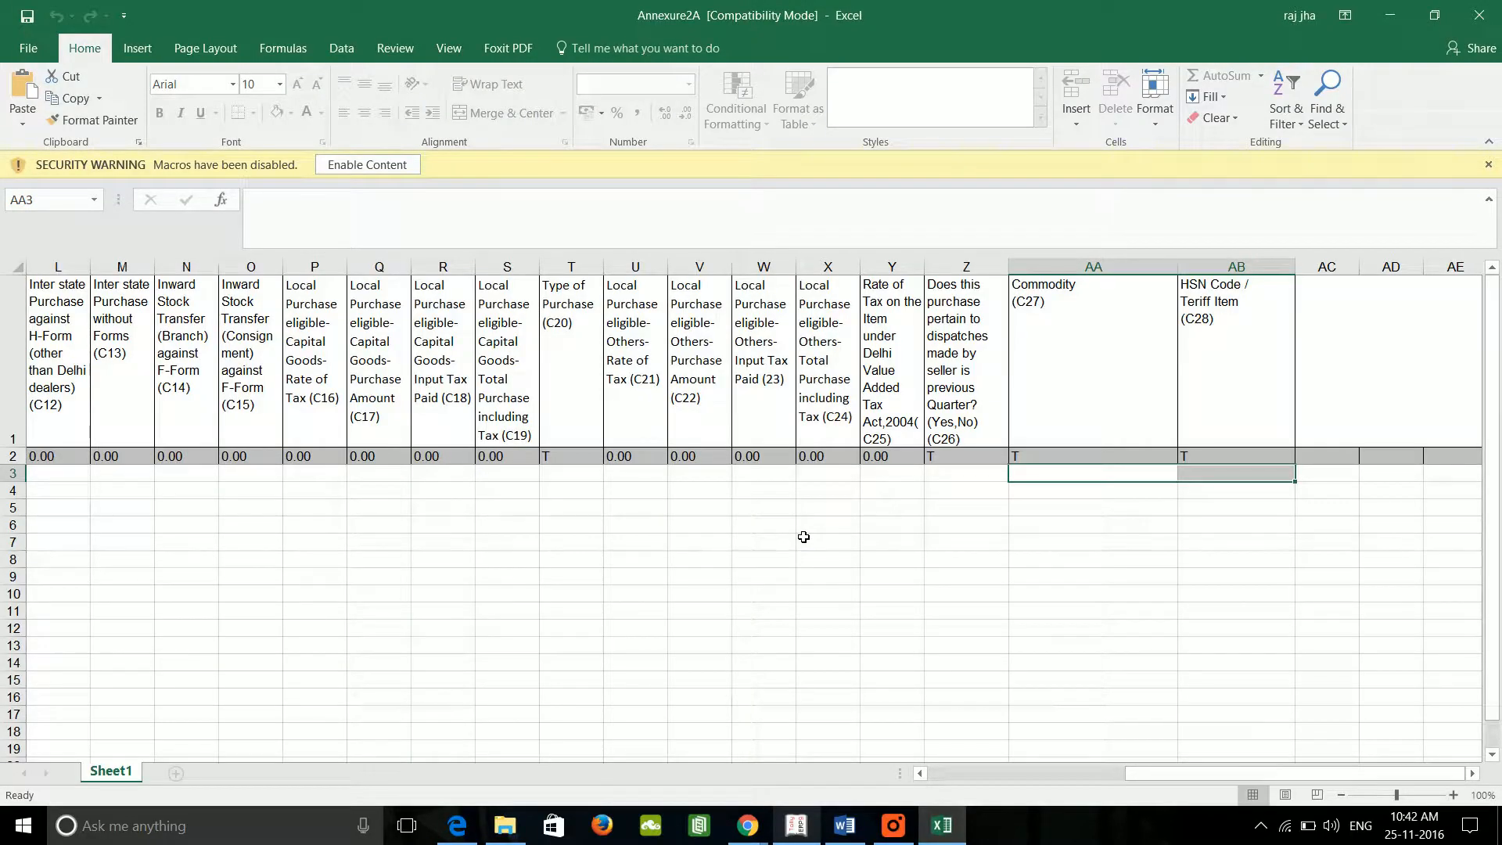
click(514, 534)
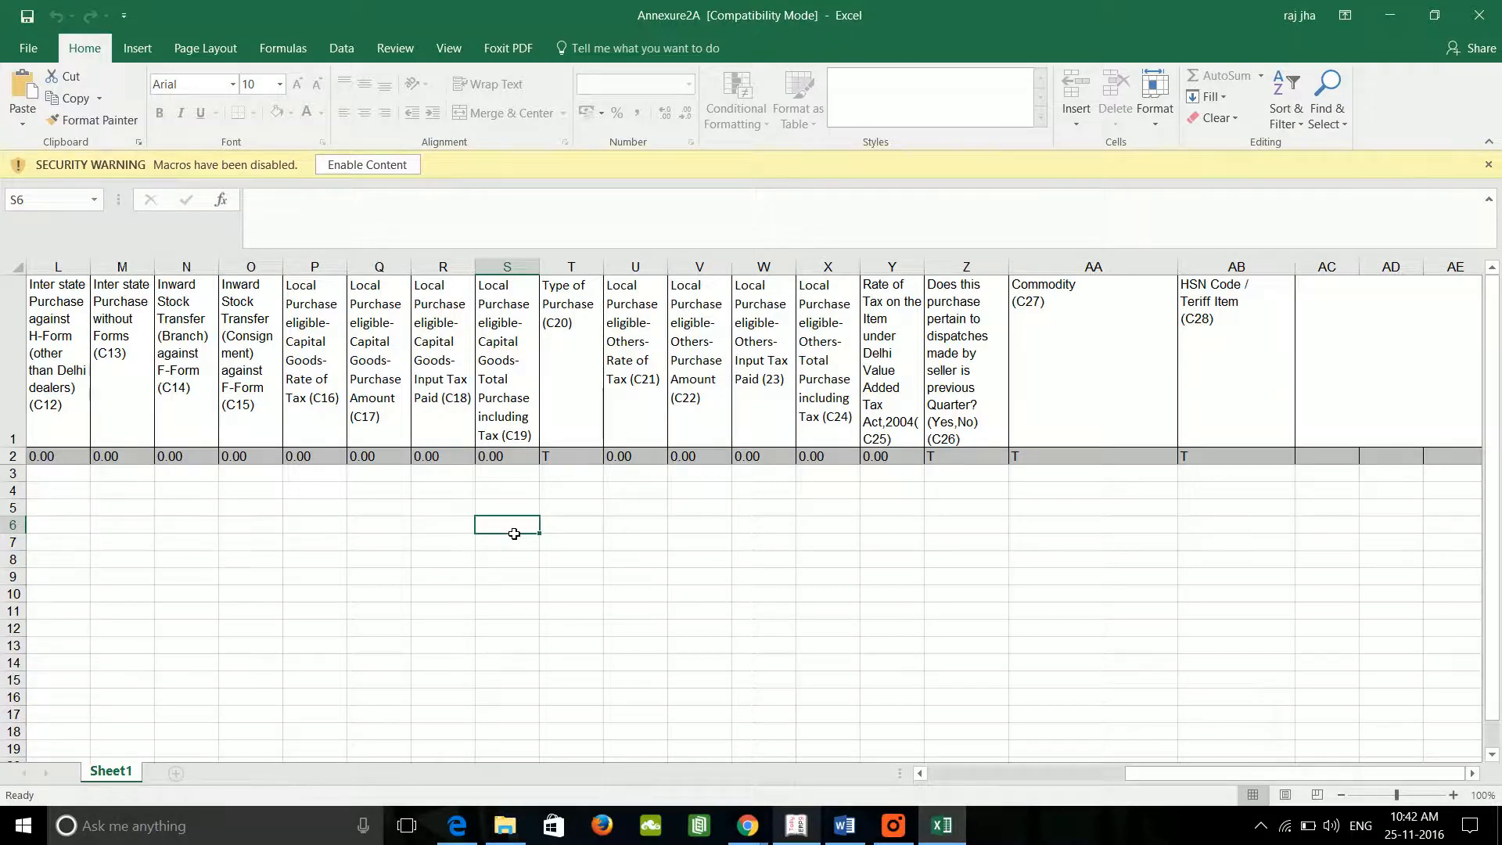
click(800, 834)
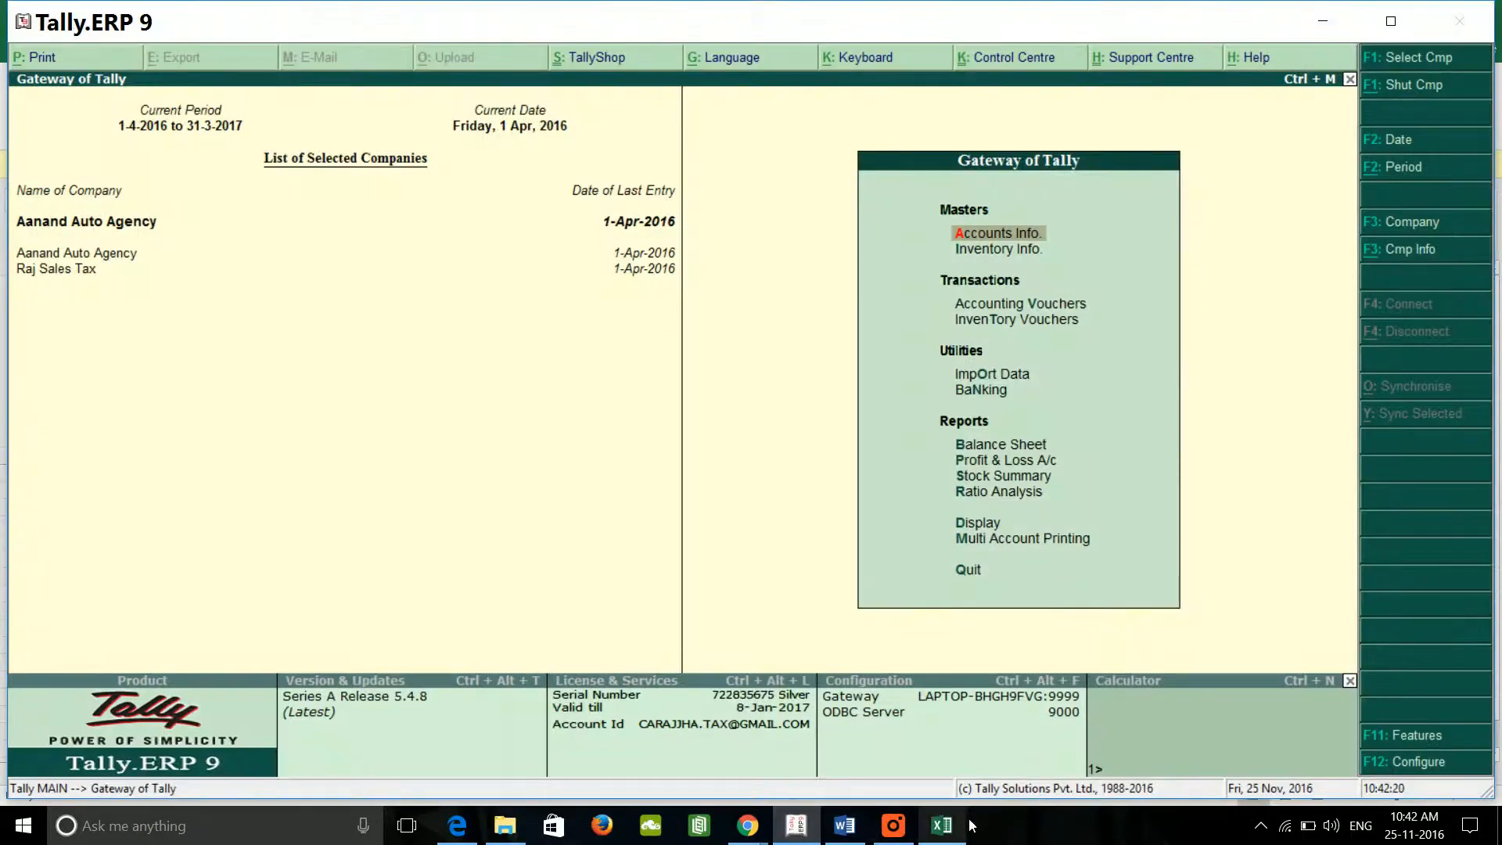
click(954, 836)
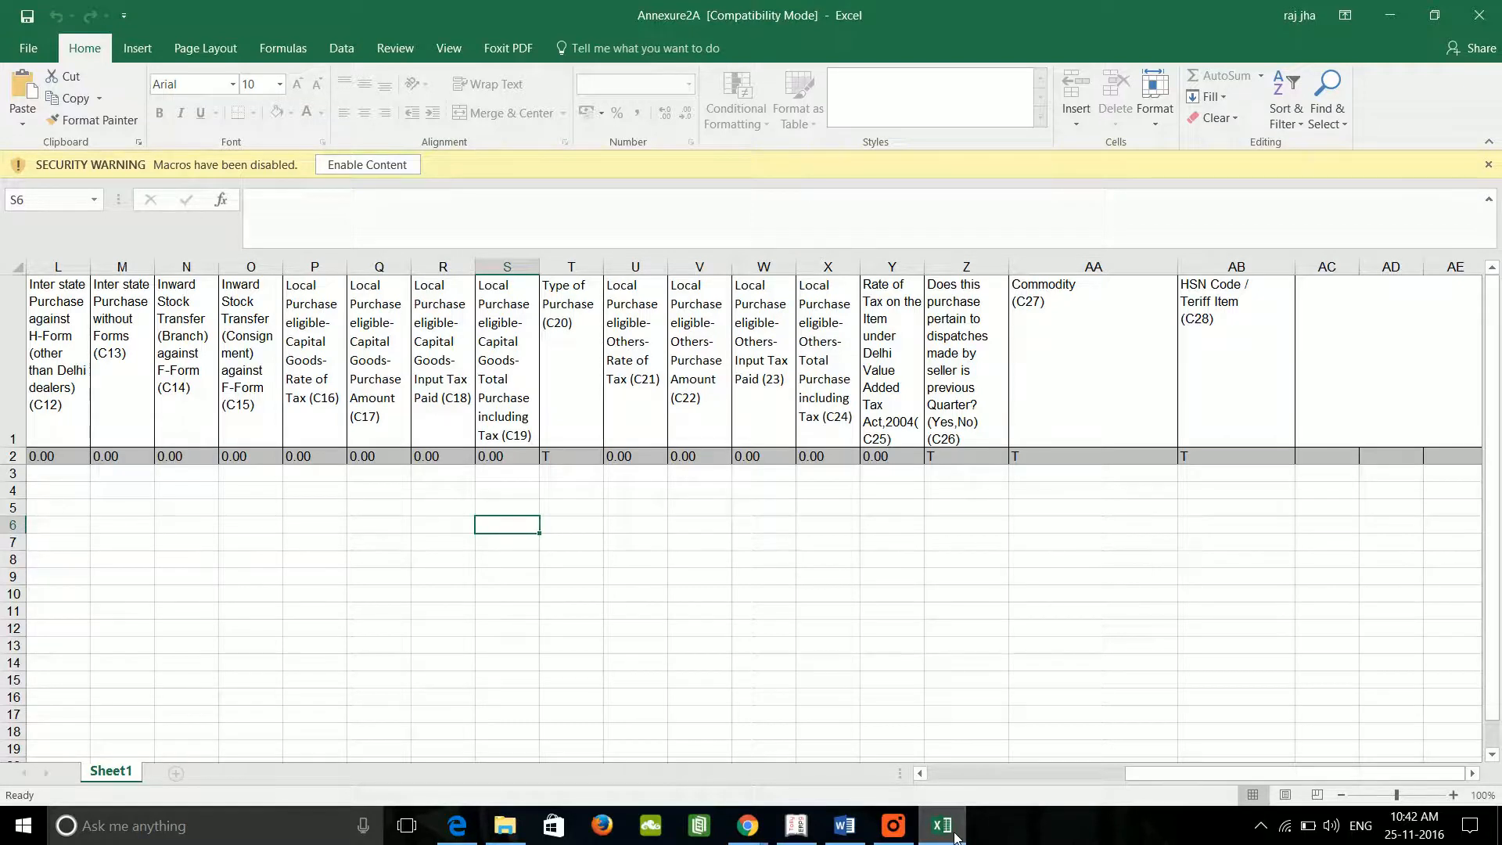
click(799, 829)
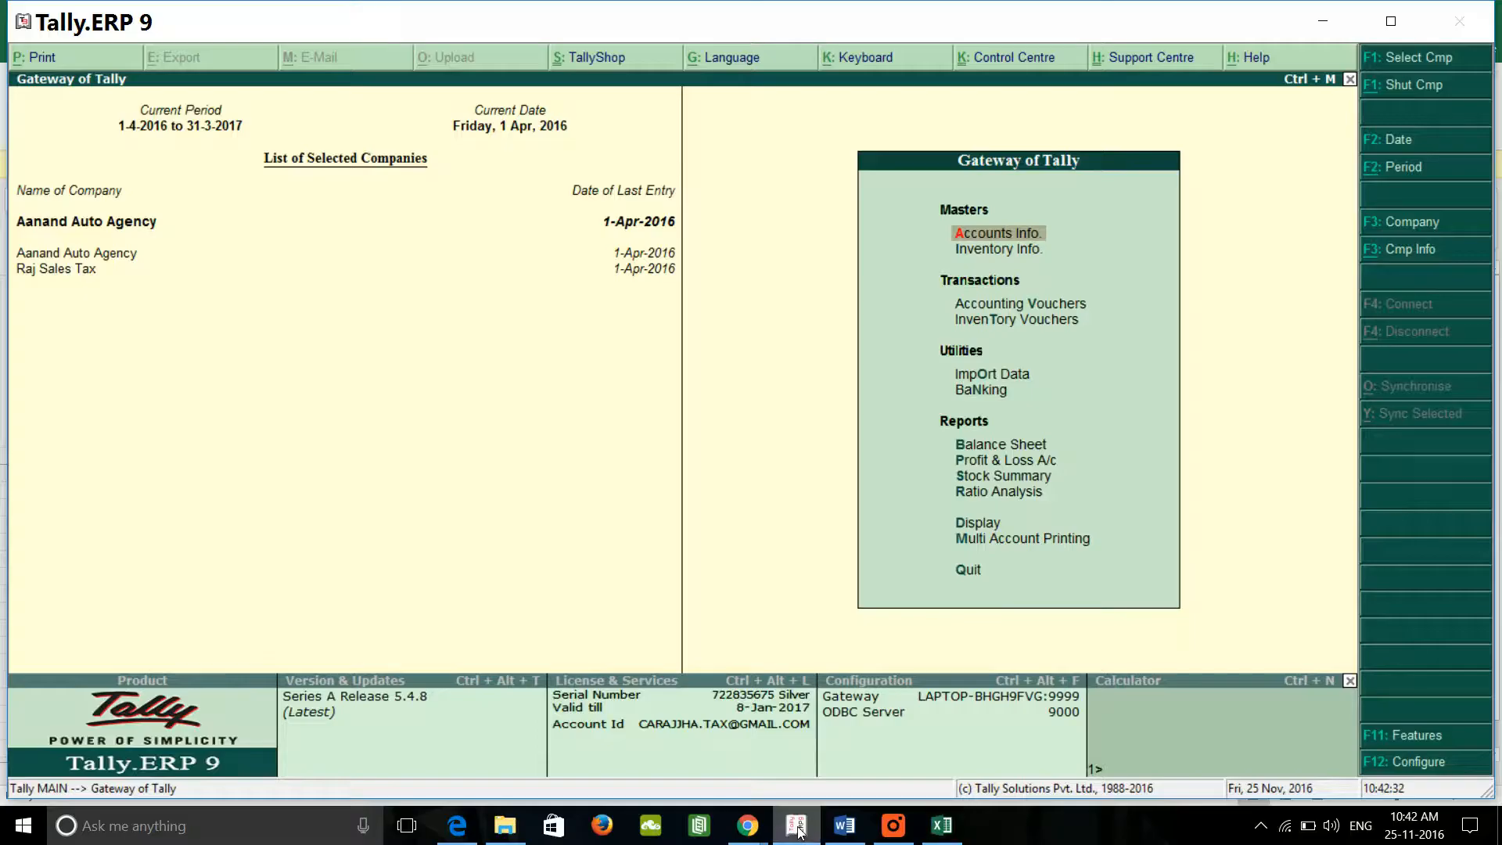
click(947, 829)
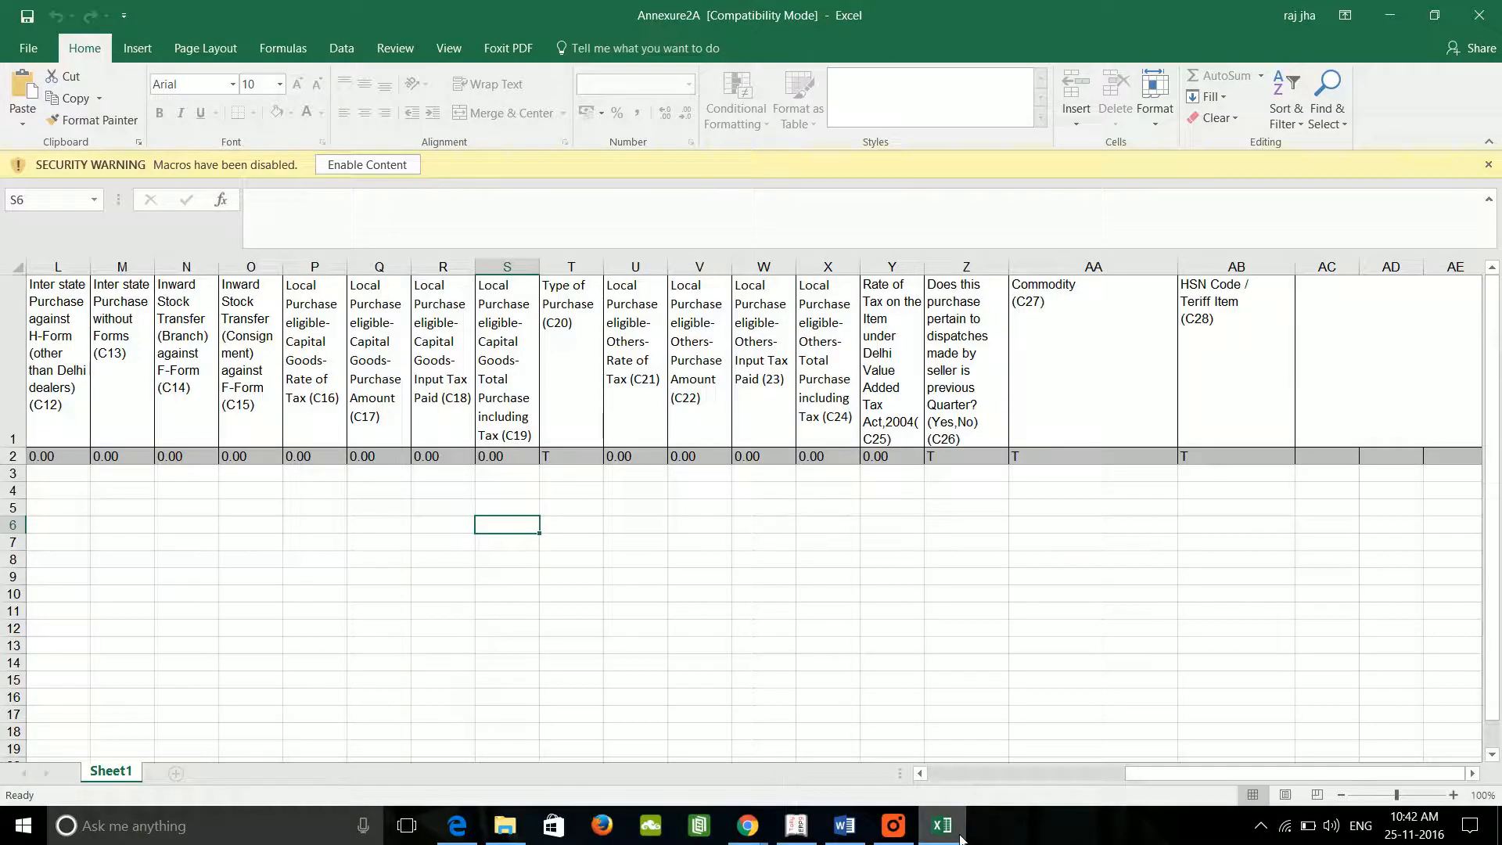
click(794, 829)
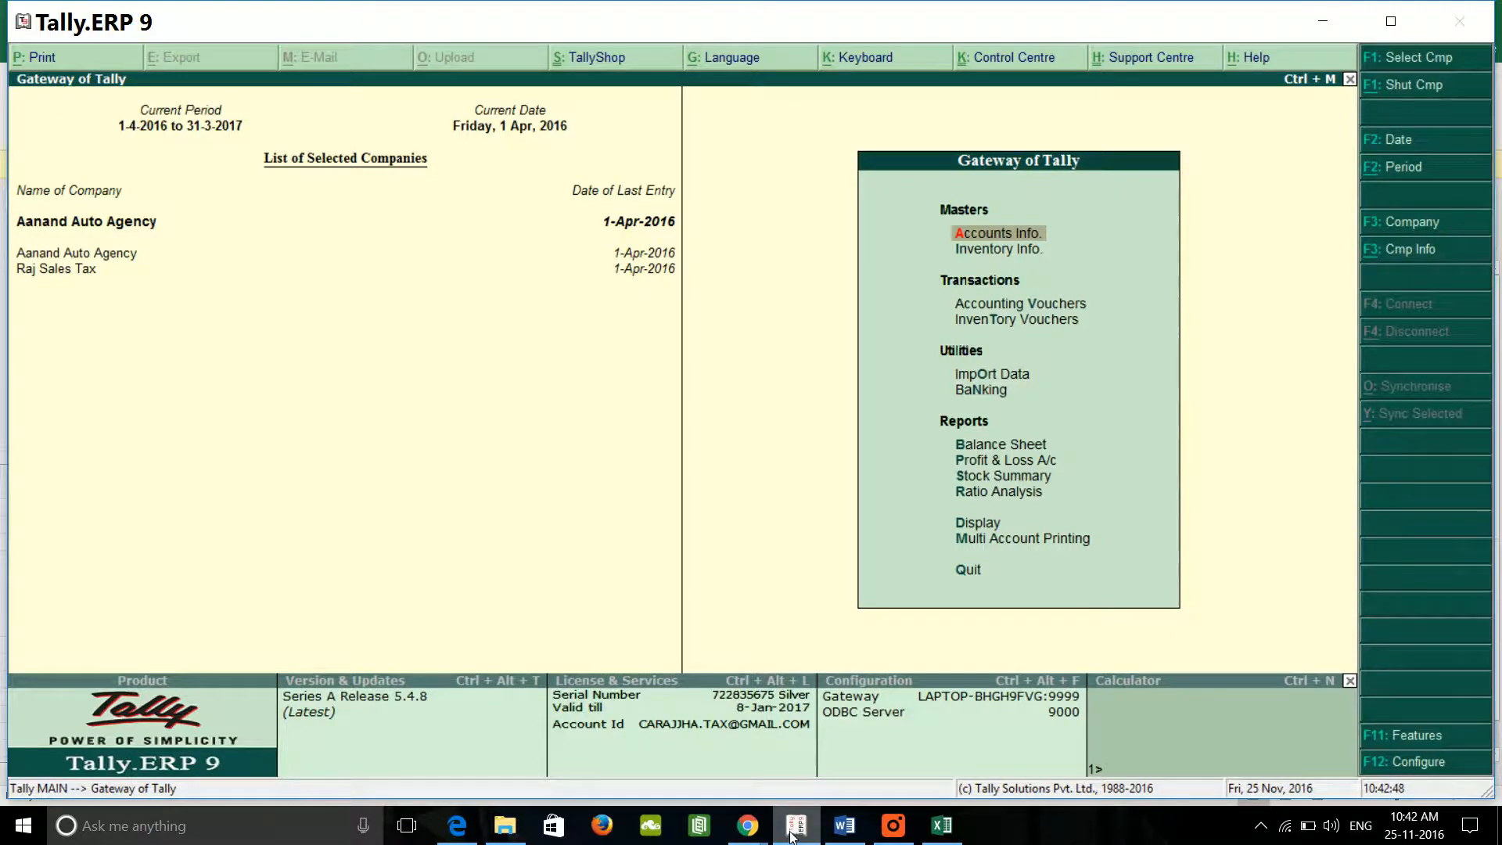
click(956, 834)
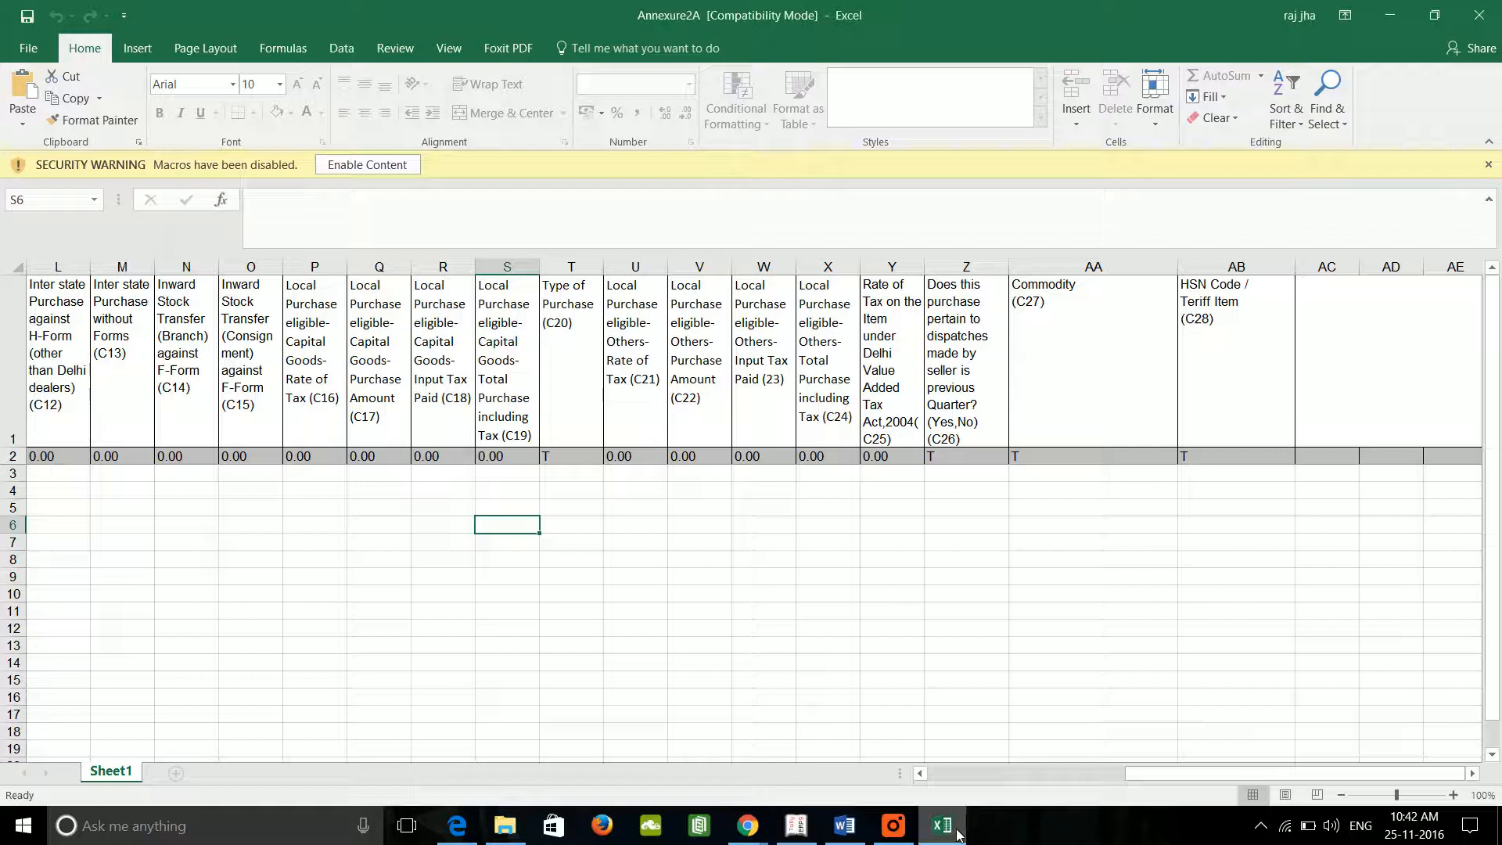
click(819, 834)
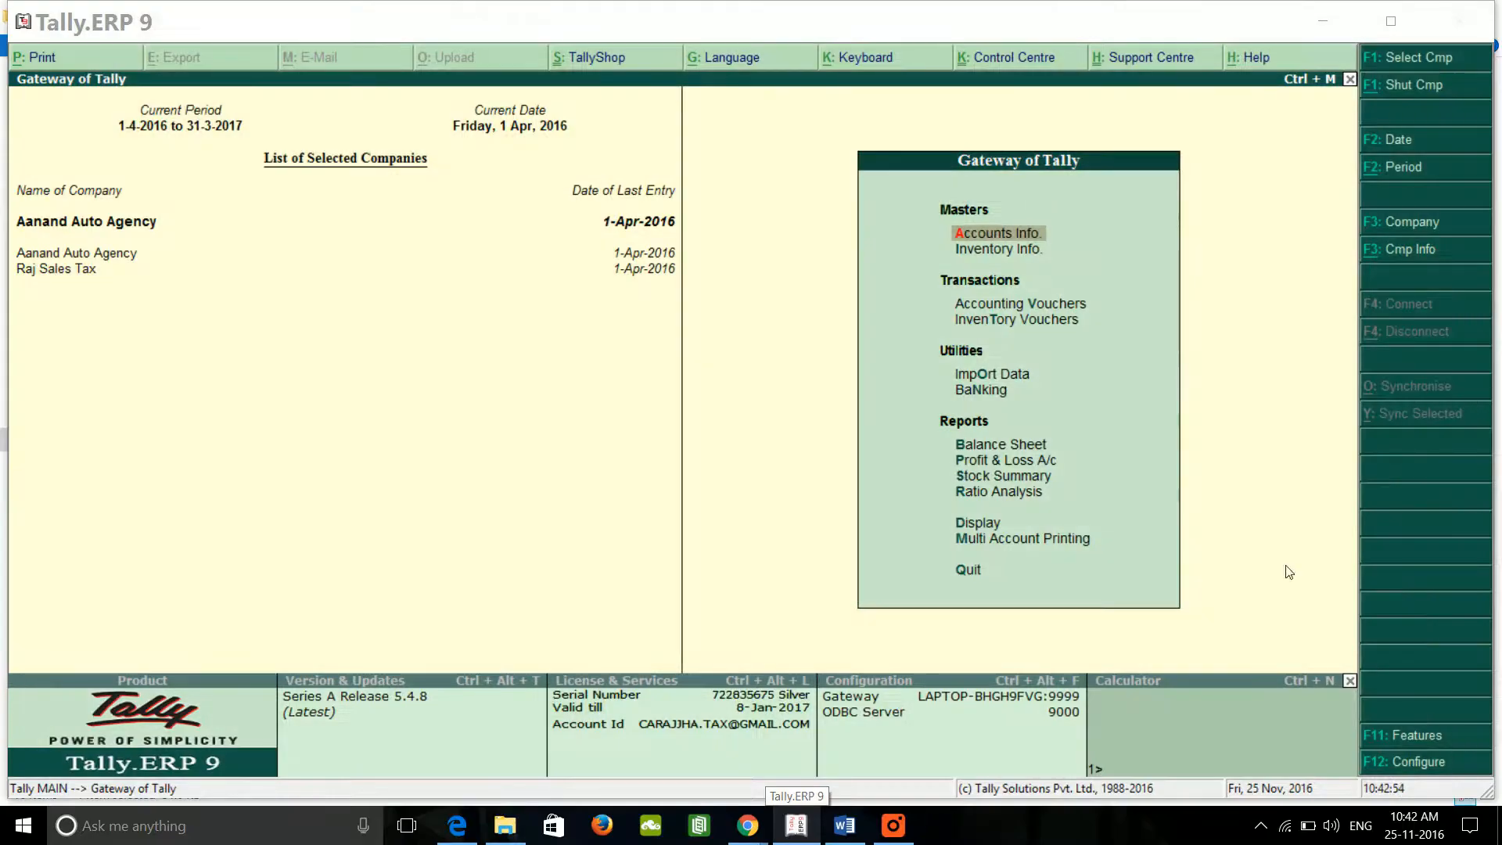
click(498, 832)
Step: Navigate to the DVAT_NEW\program\OtherResource folder
key(alt+Up)
key(alt+Up)
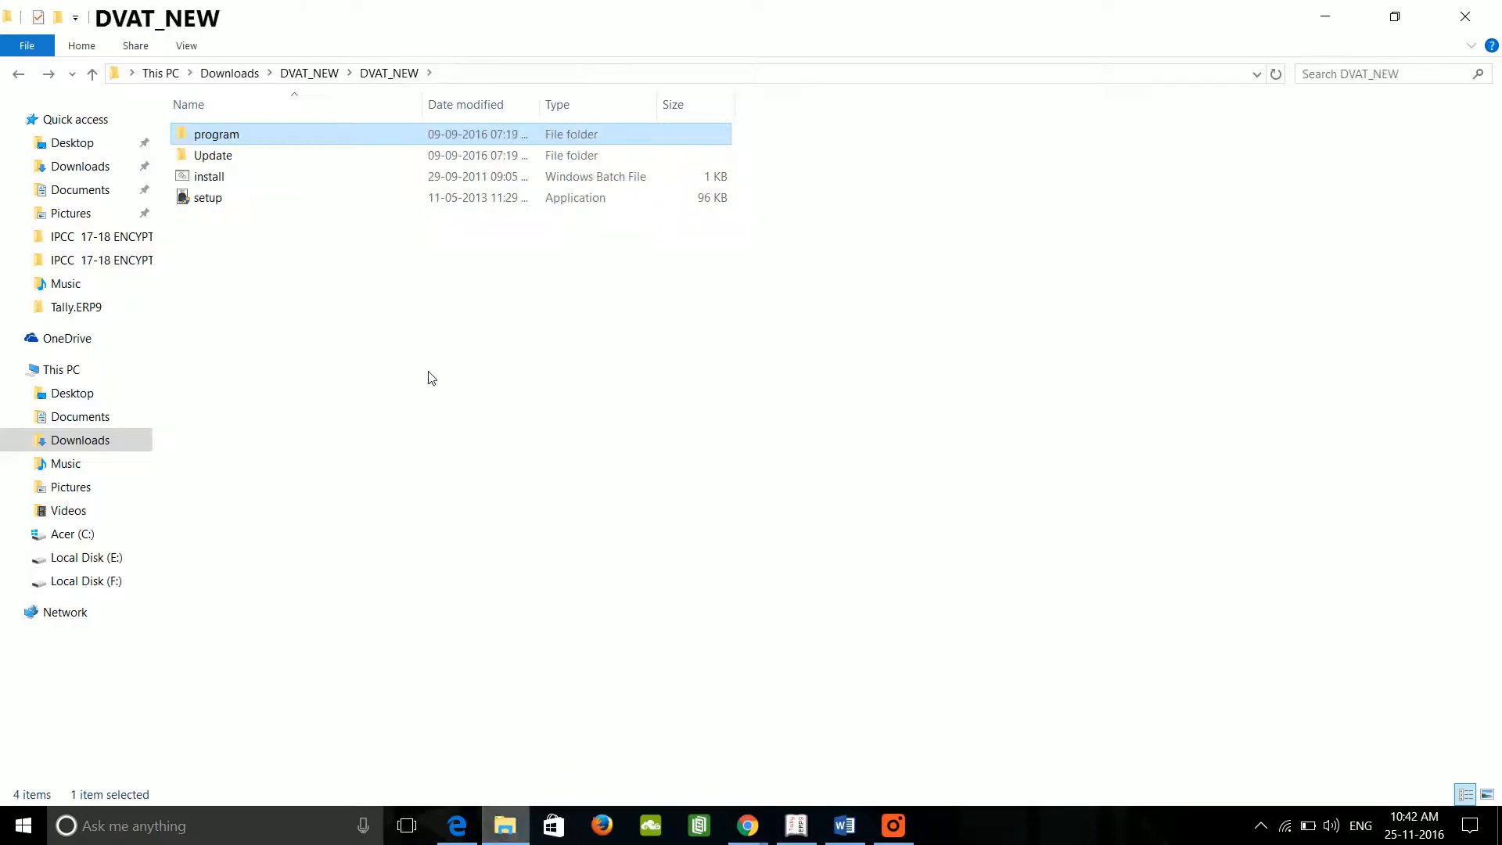
key(alt+Up)
key(Return)
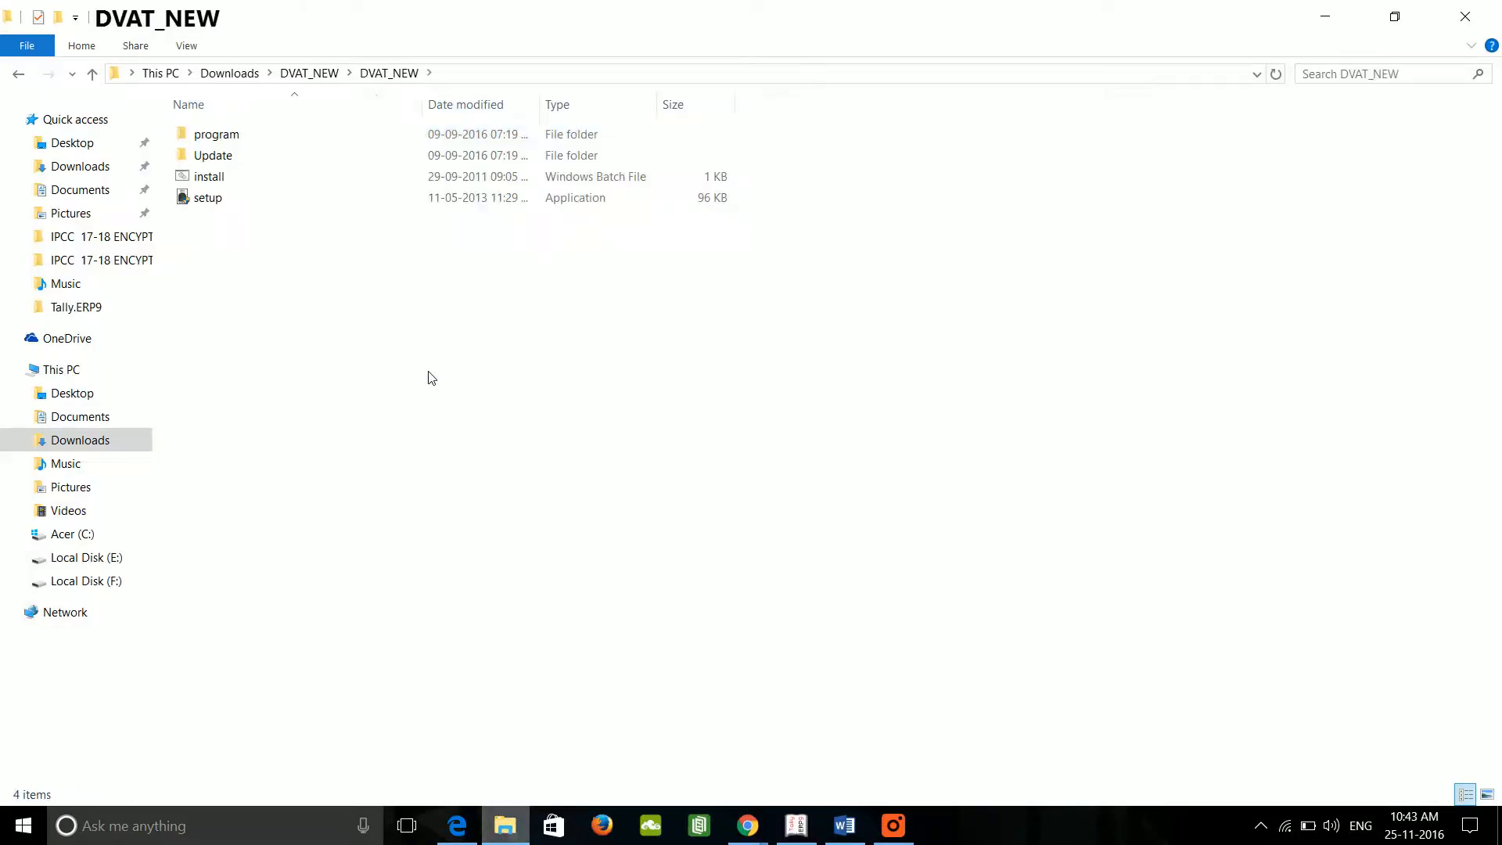
key(Down)
key(Down)
key(Down)
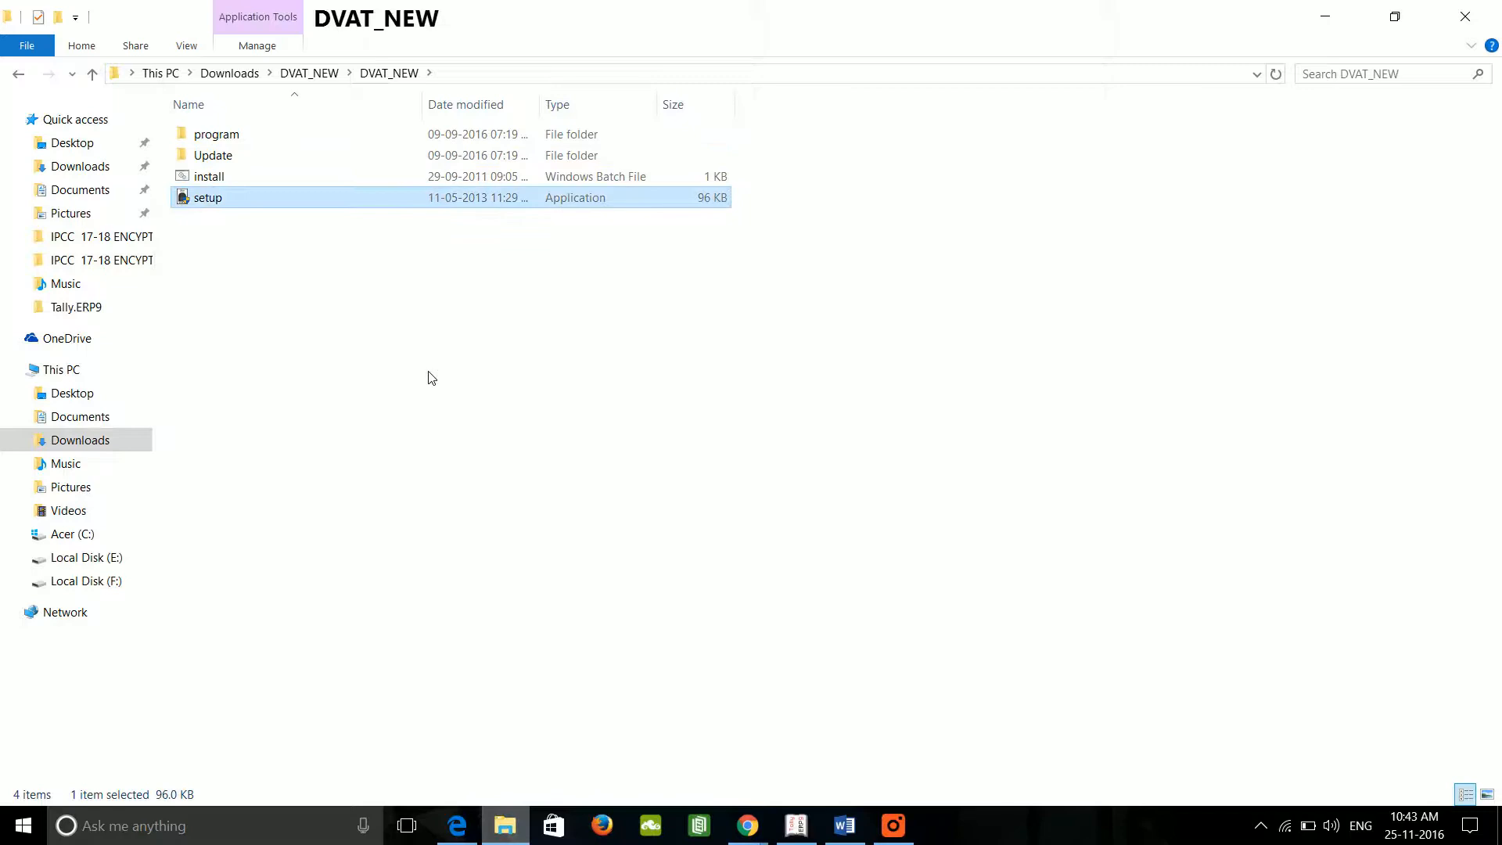
key(Up)
key(Up)
key(Up)
key(Return)
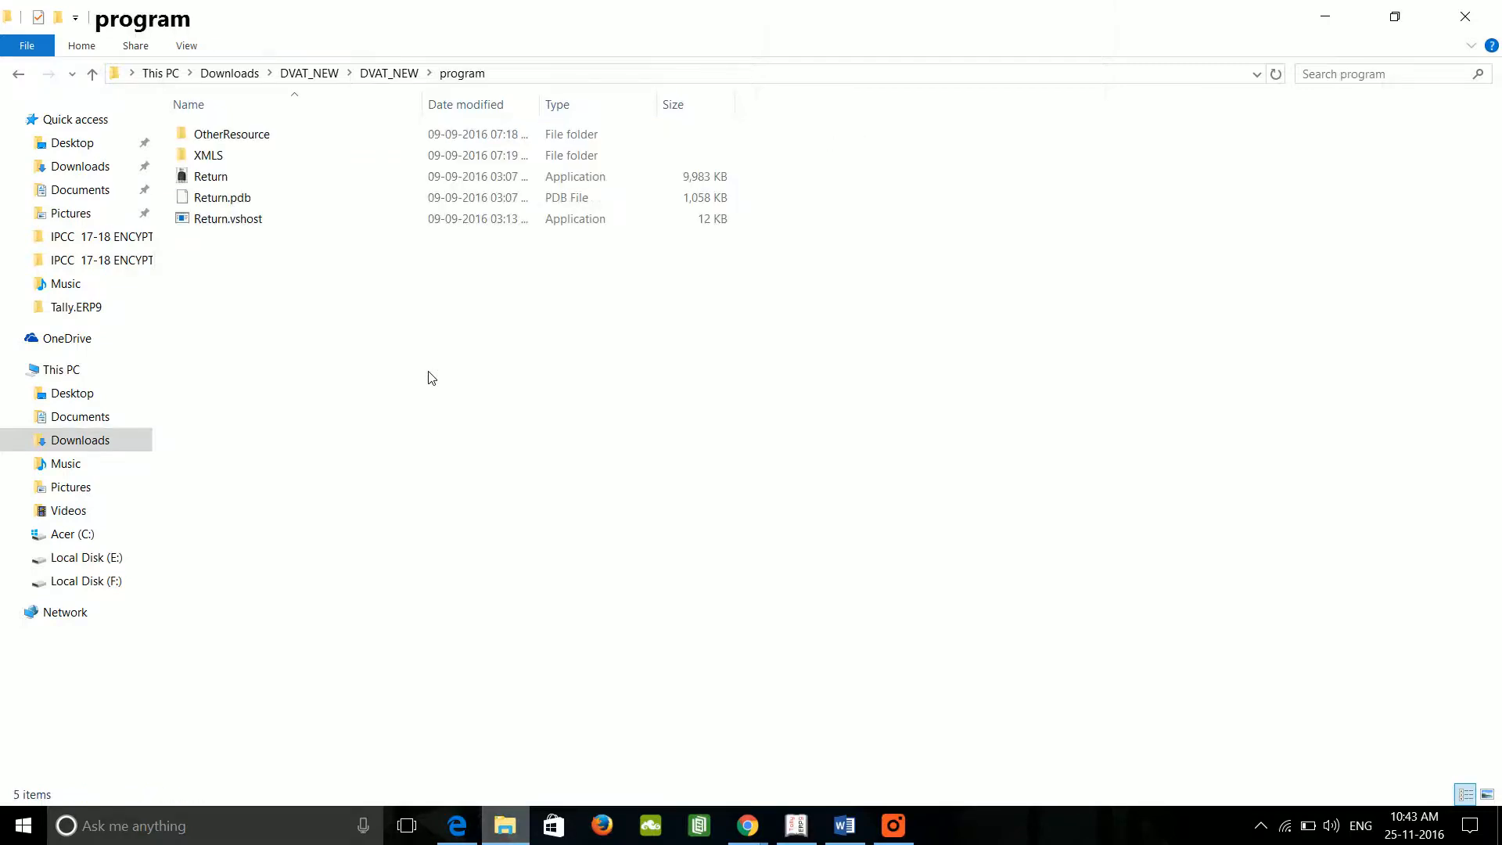
key(Return)
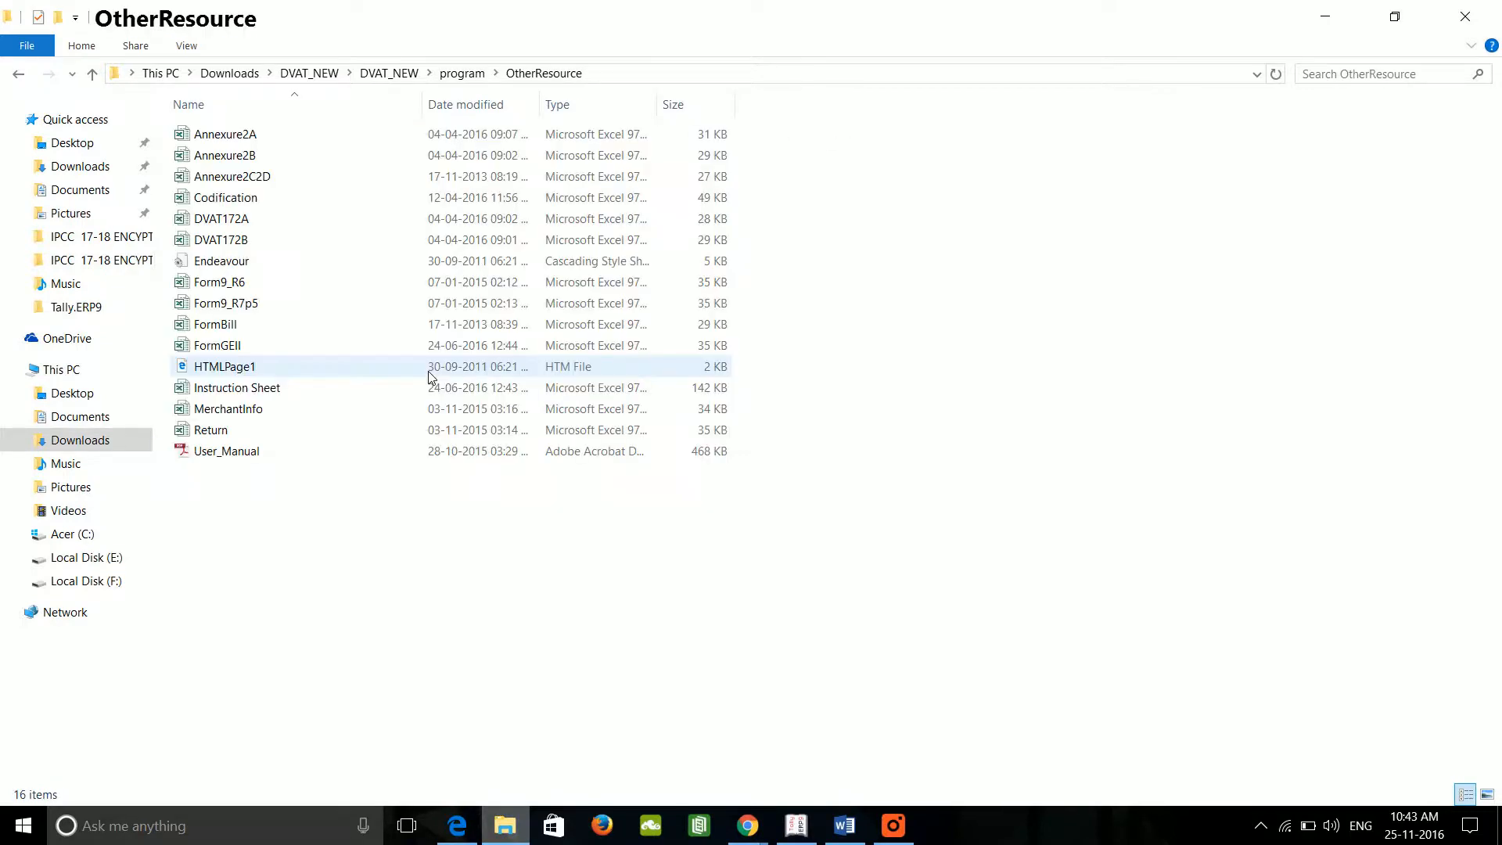
Step: Select and copy Annexure2A and Annexure2B, then go to This PC
key(Down)
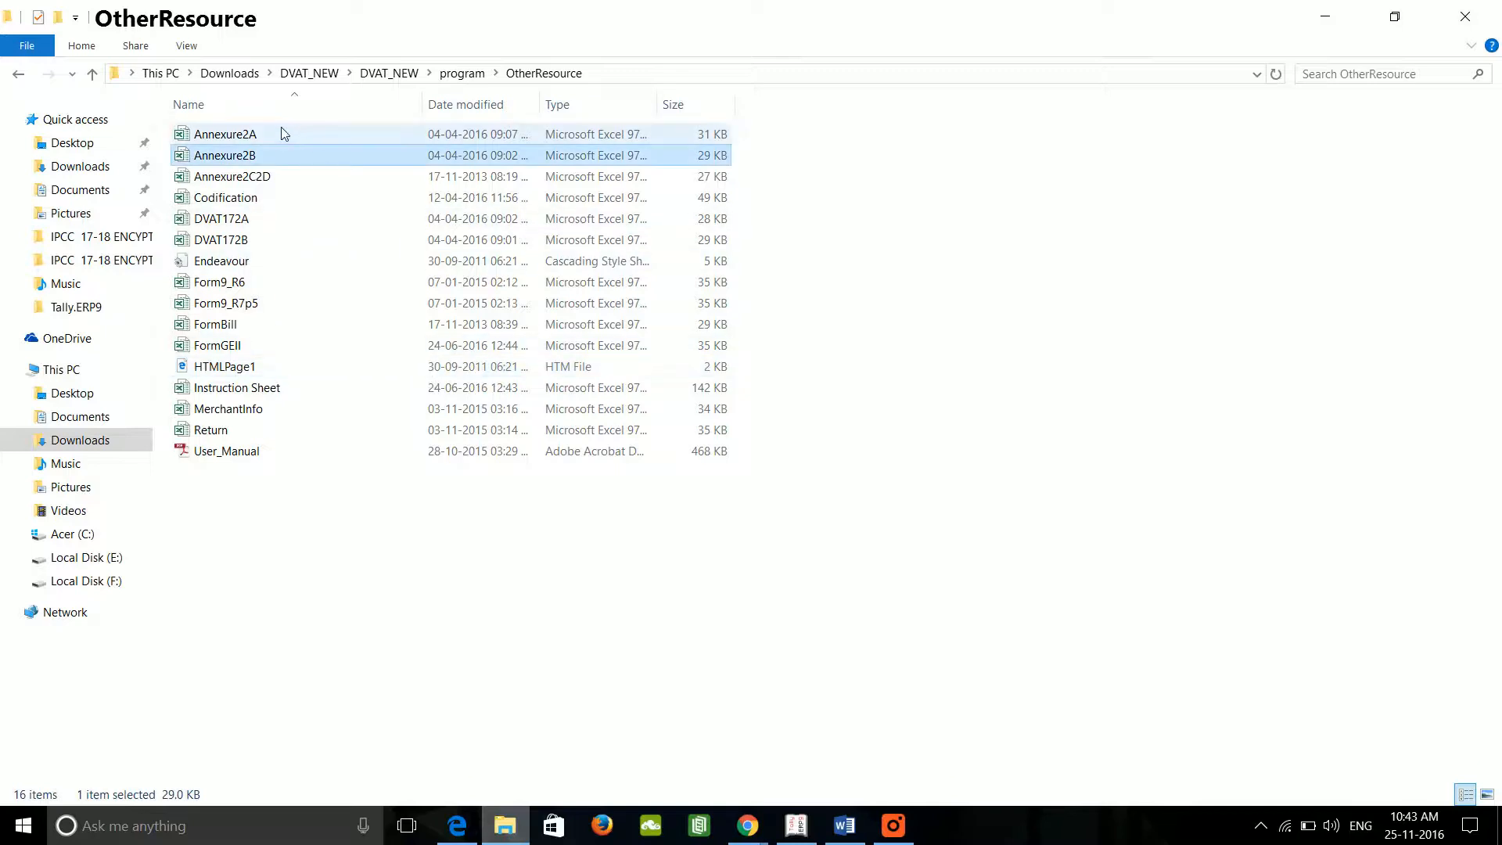
click(280, 132)
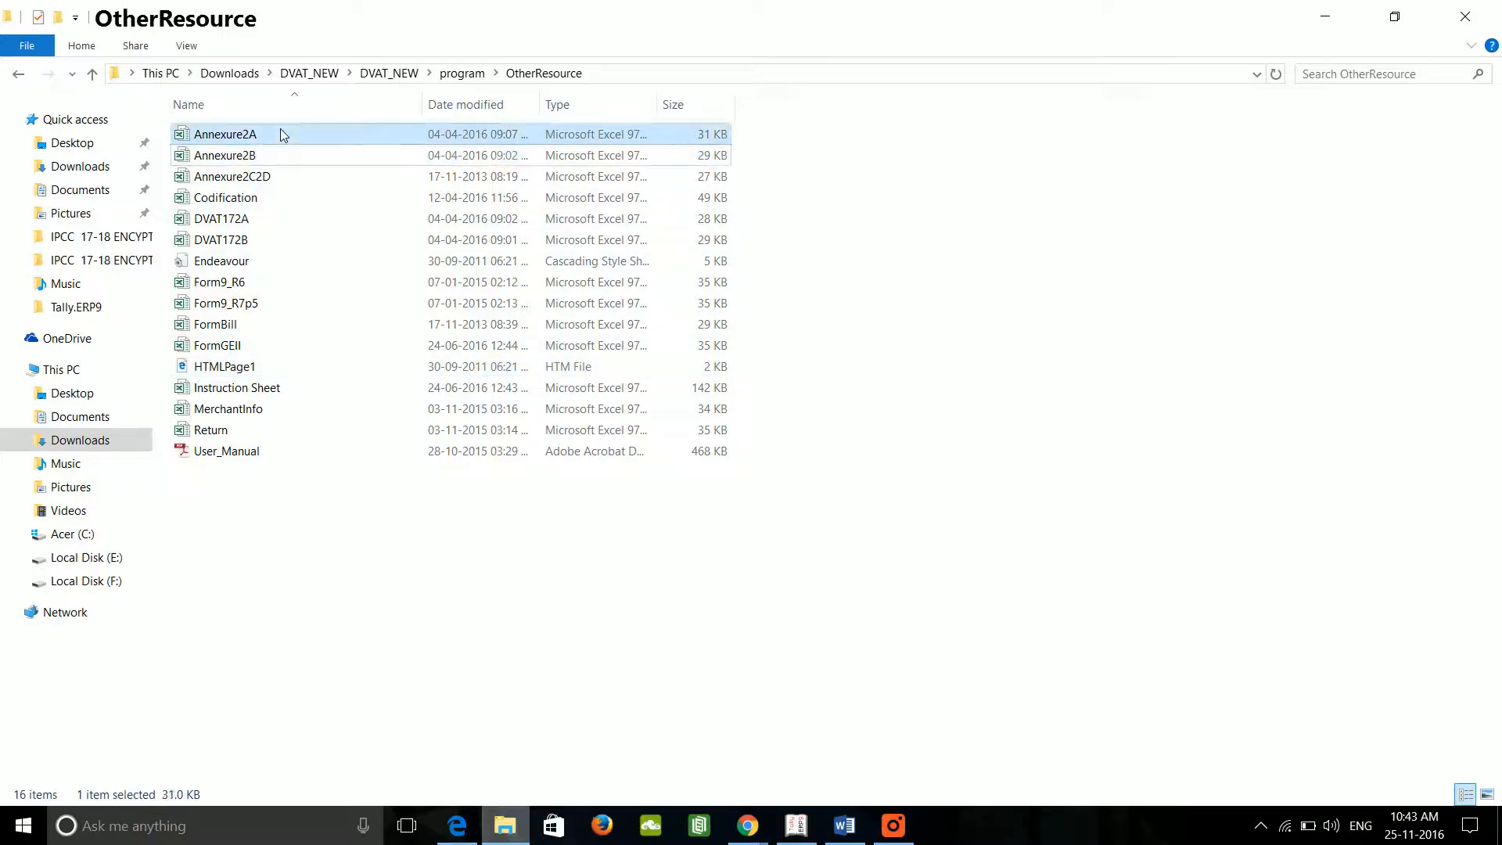
key(shift+Down)
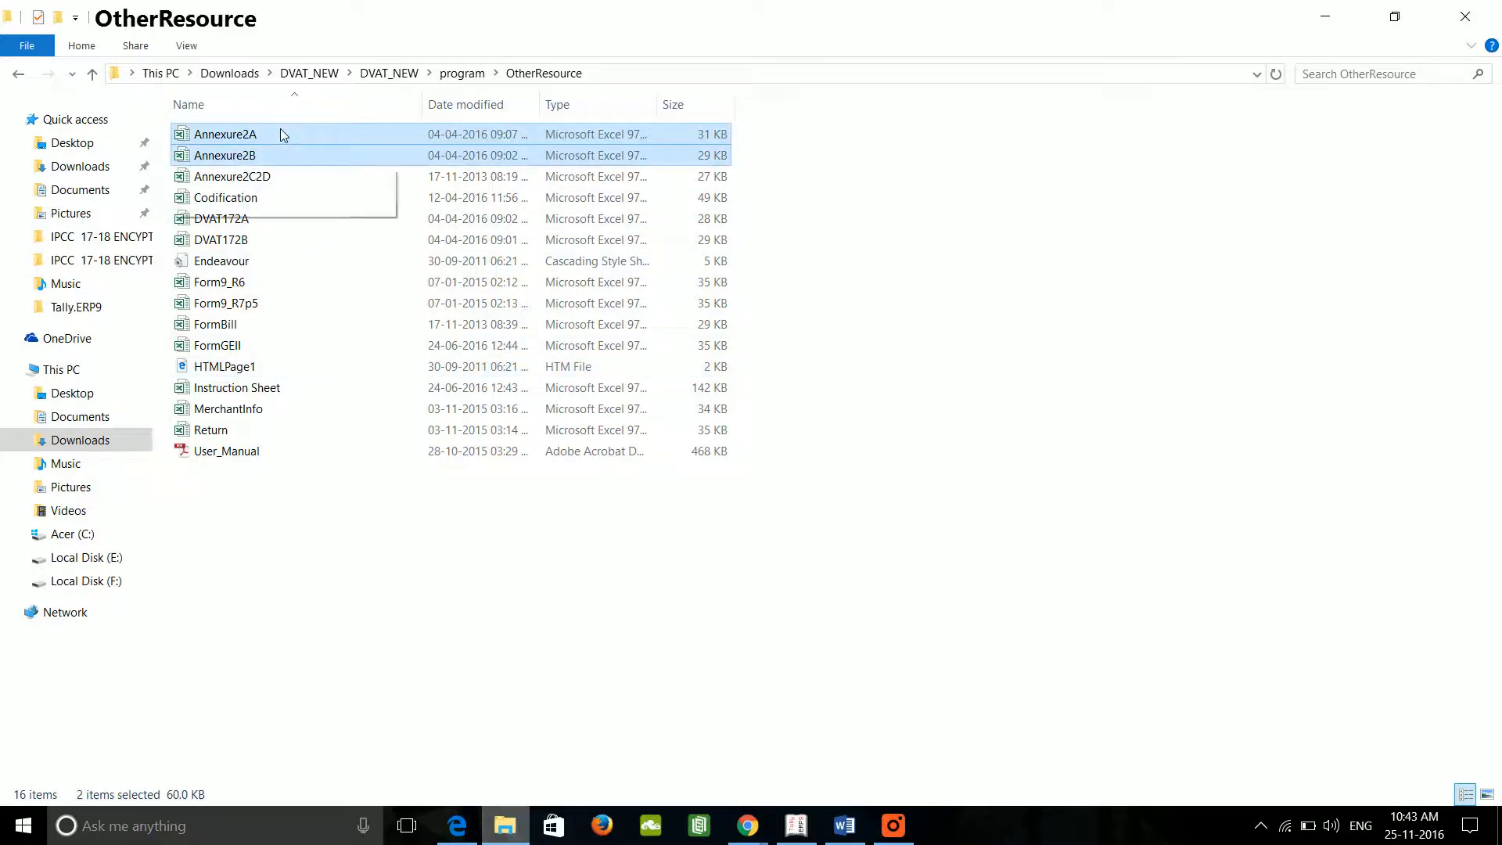
key(alt)
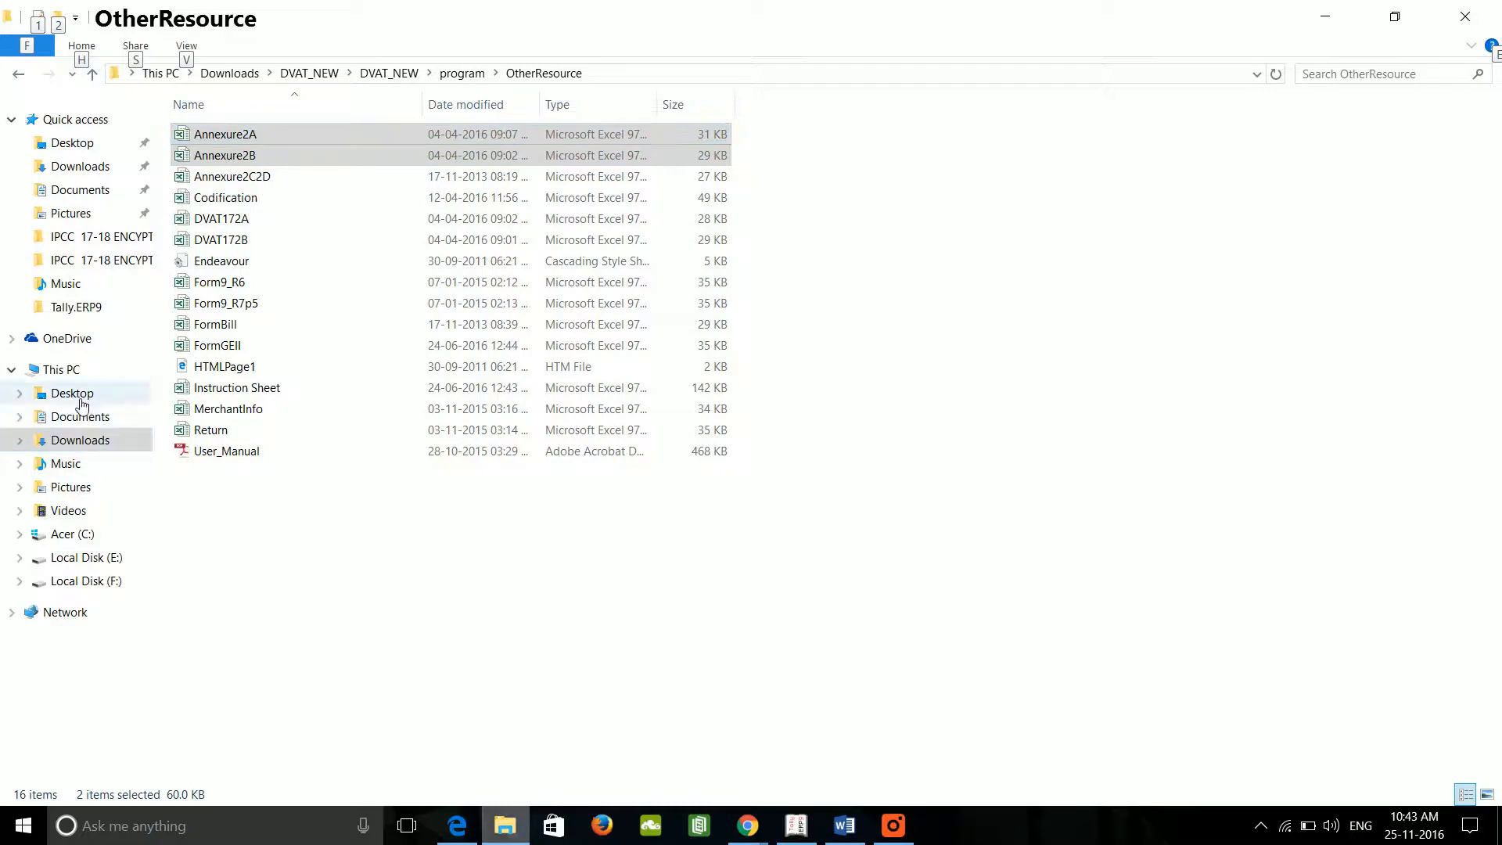
click(62, 370)
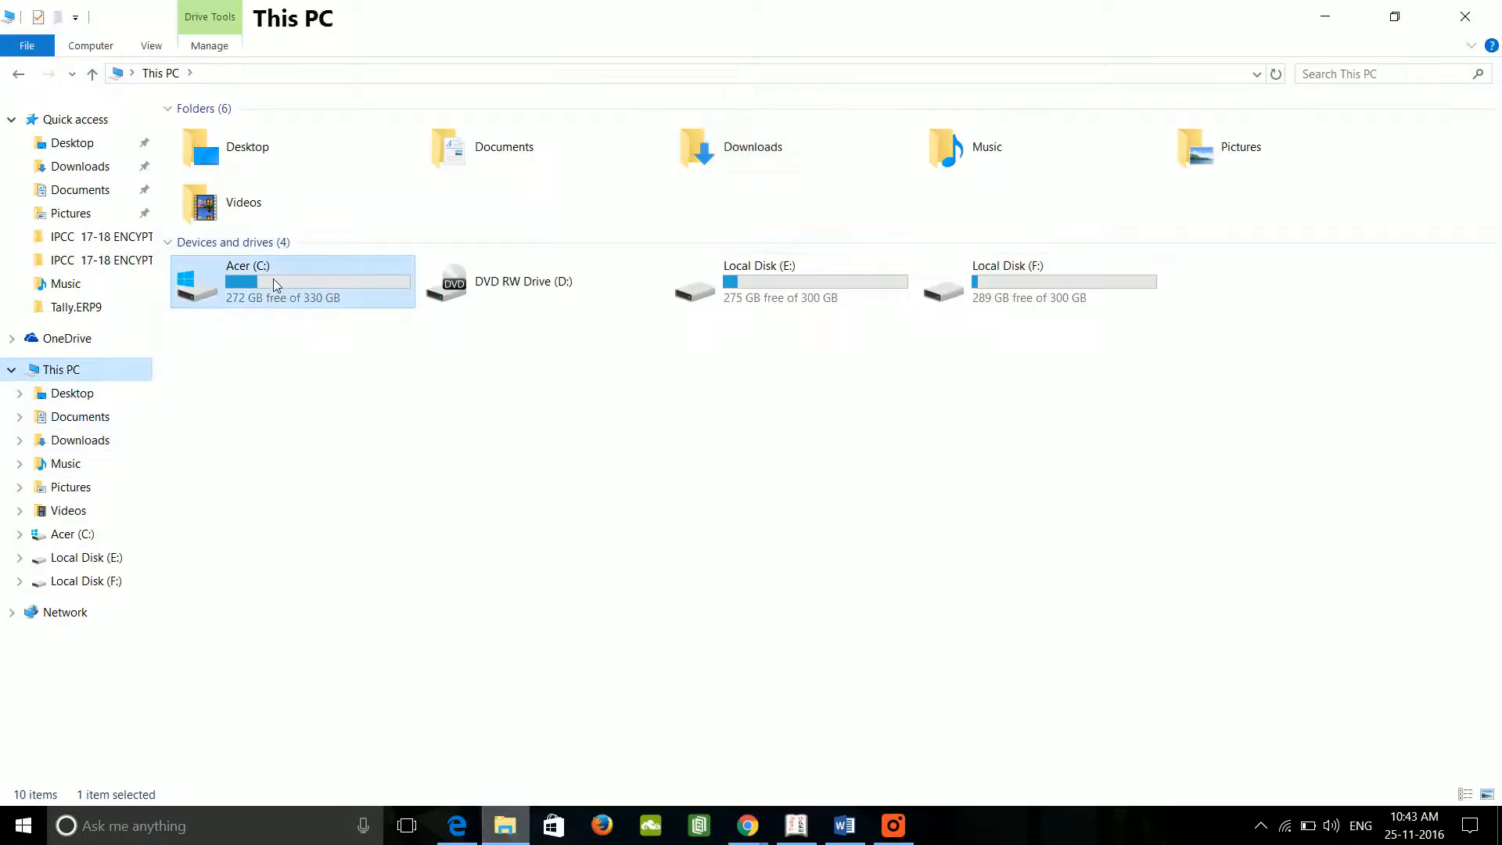
Step: Paste Annexure2A and Annexure2B into C:\Program Files\Tally.ERP9 and return to Tally
double_click(273, 280)
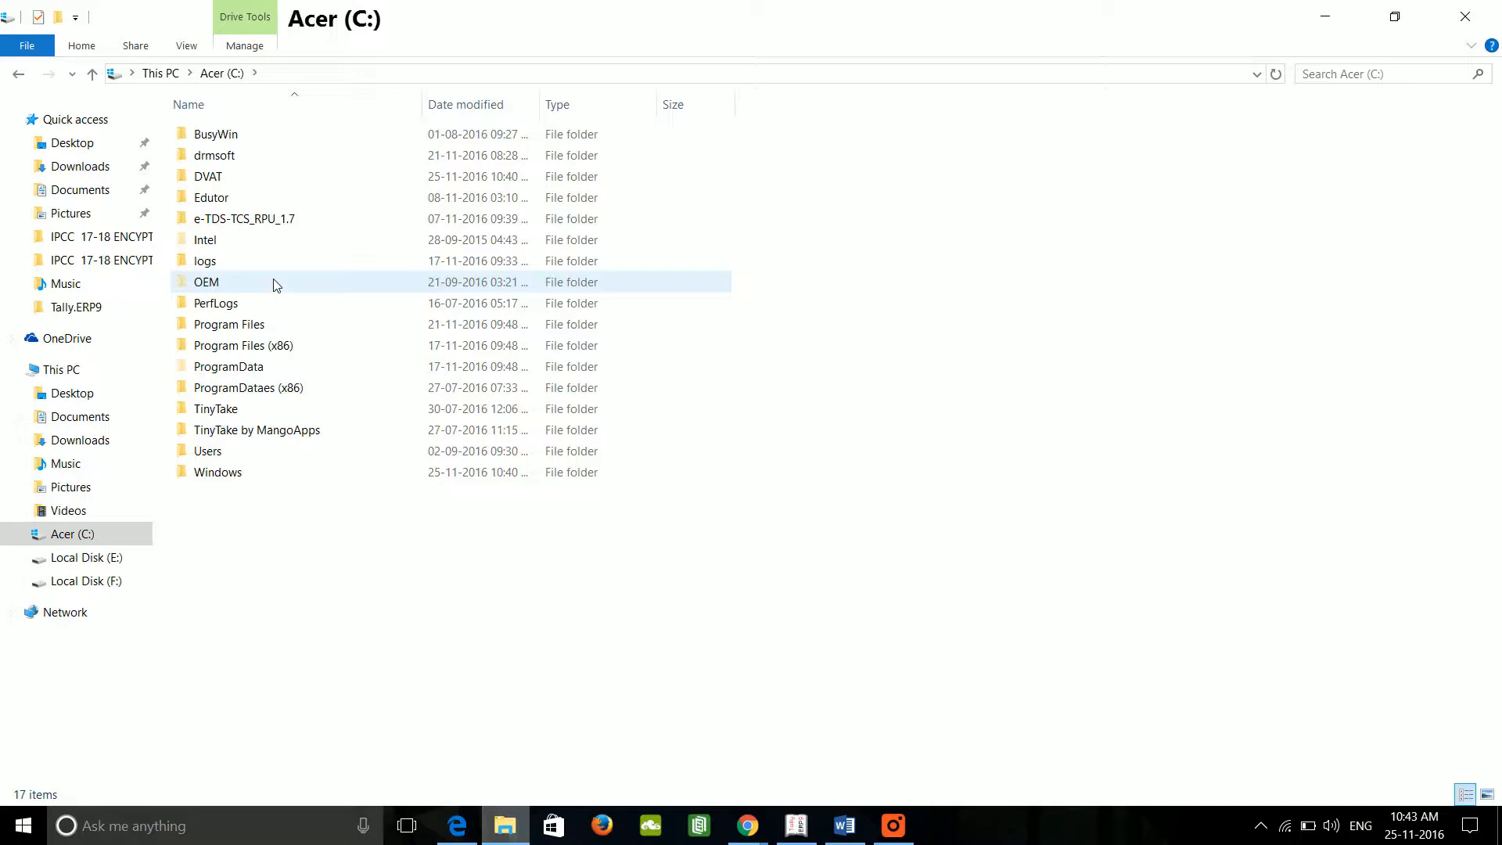
click(275, 334)
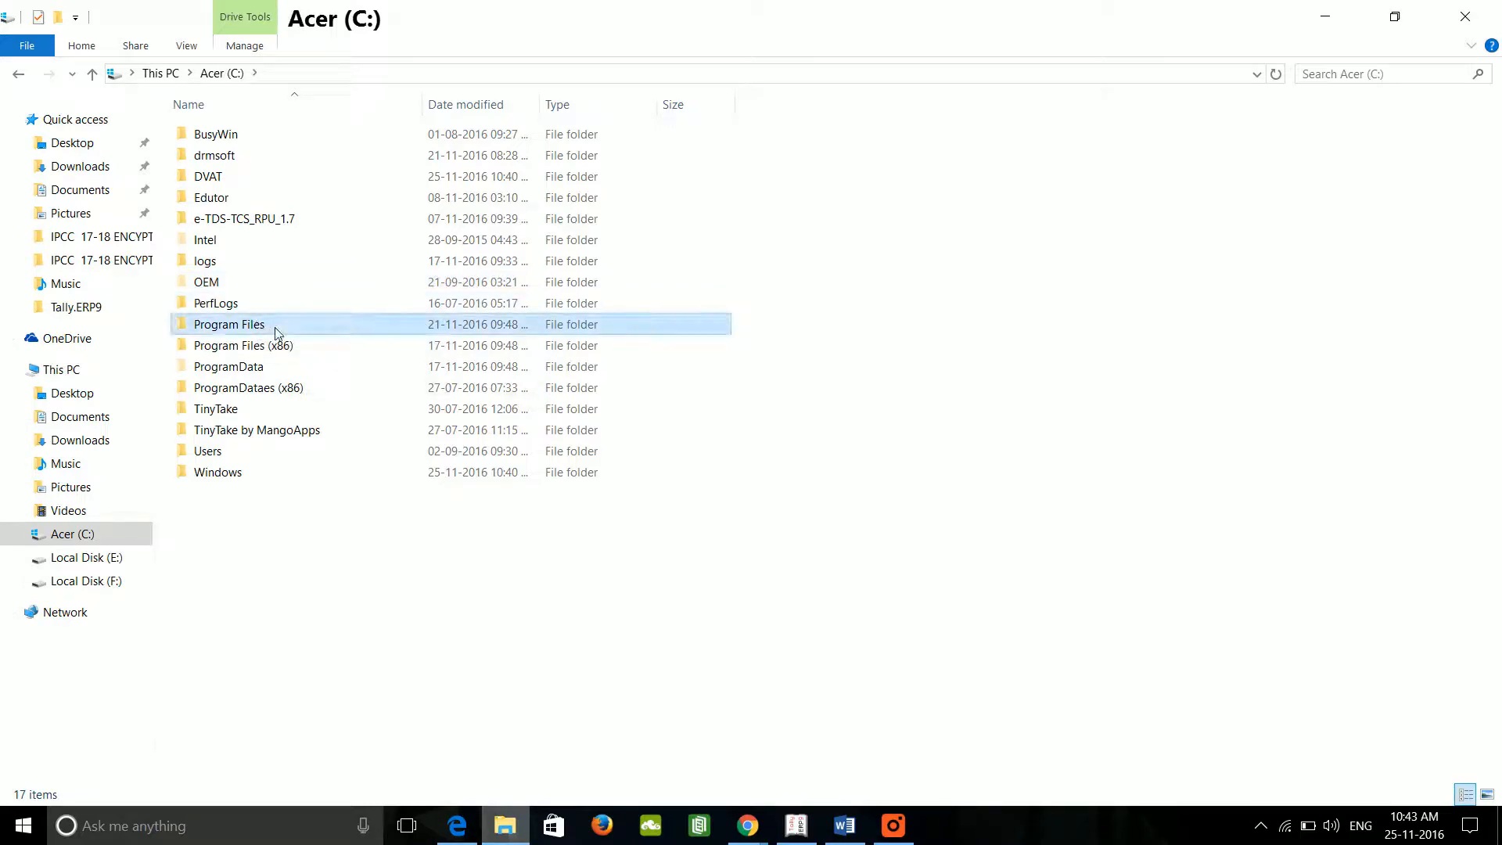
double_click(276, 334)
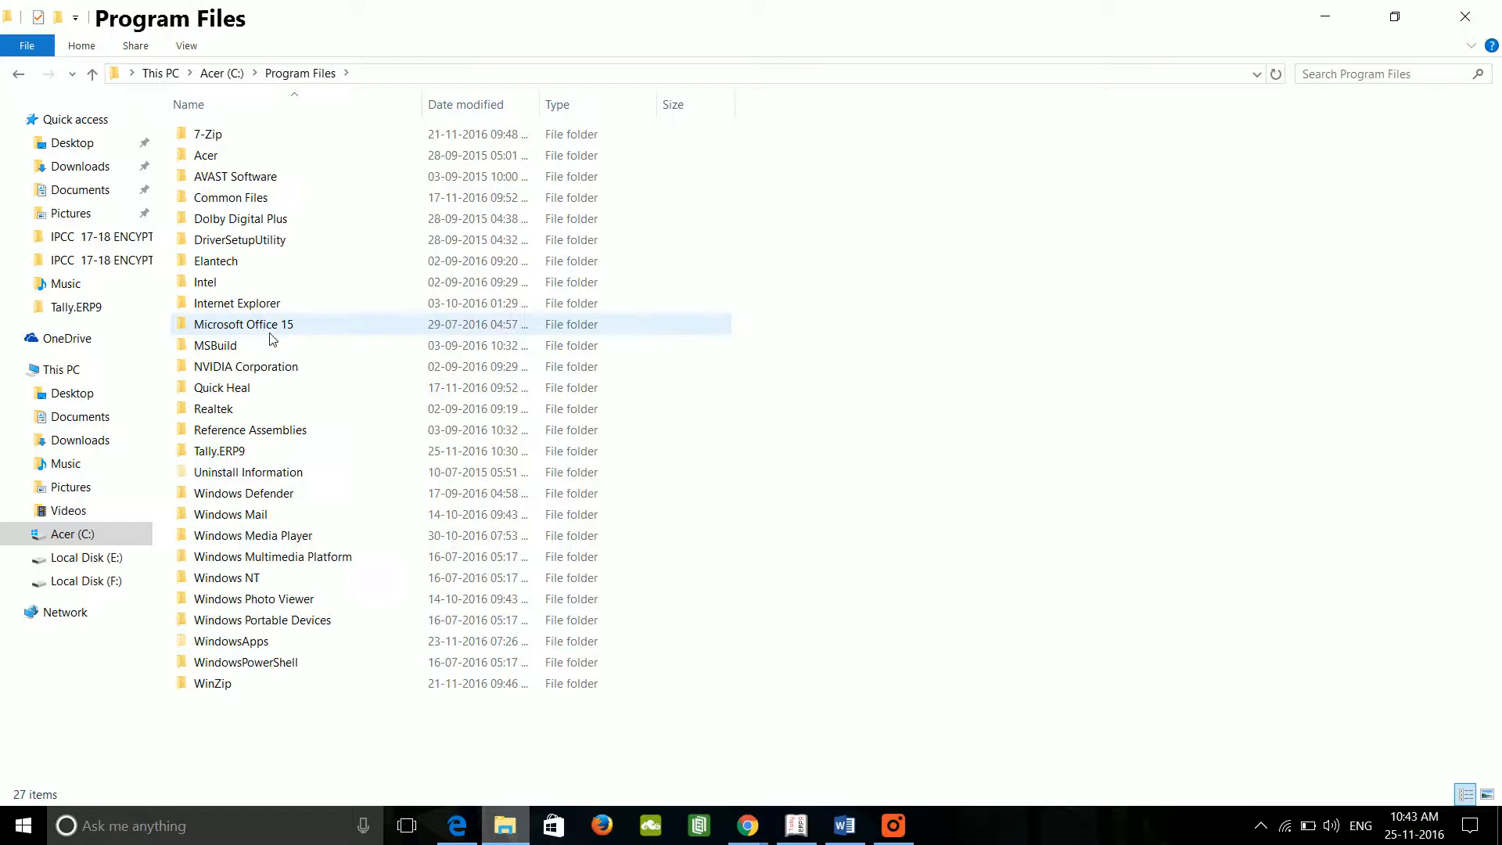
double_click(258, 454)
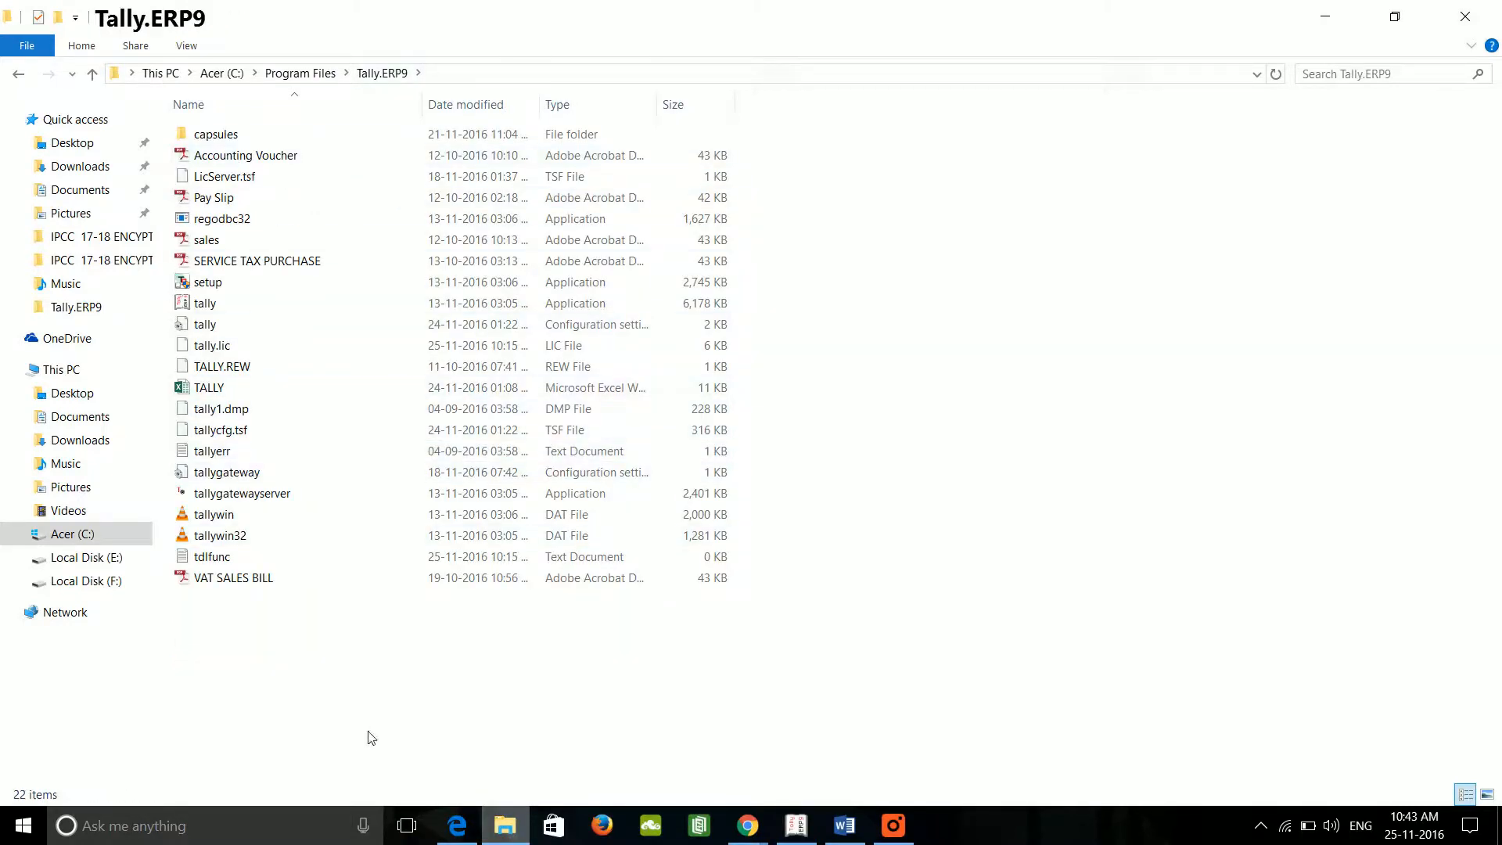
key(ctrl+v)
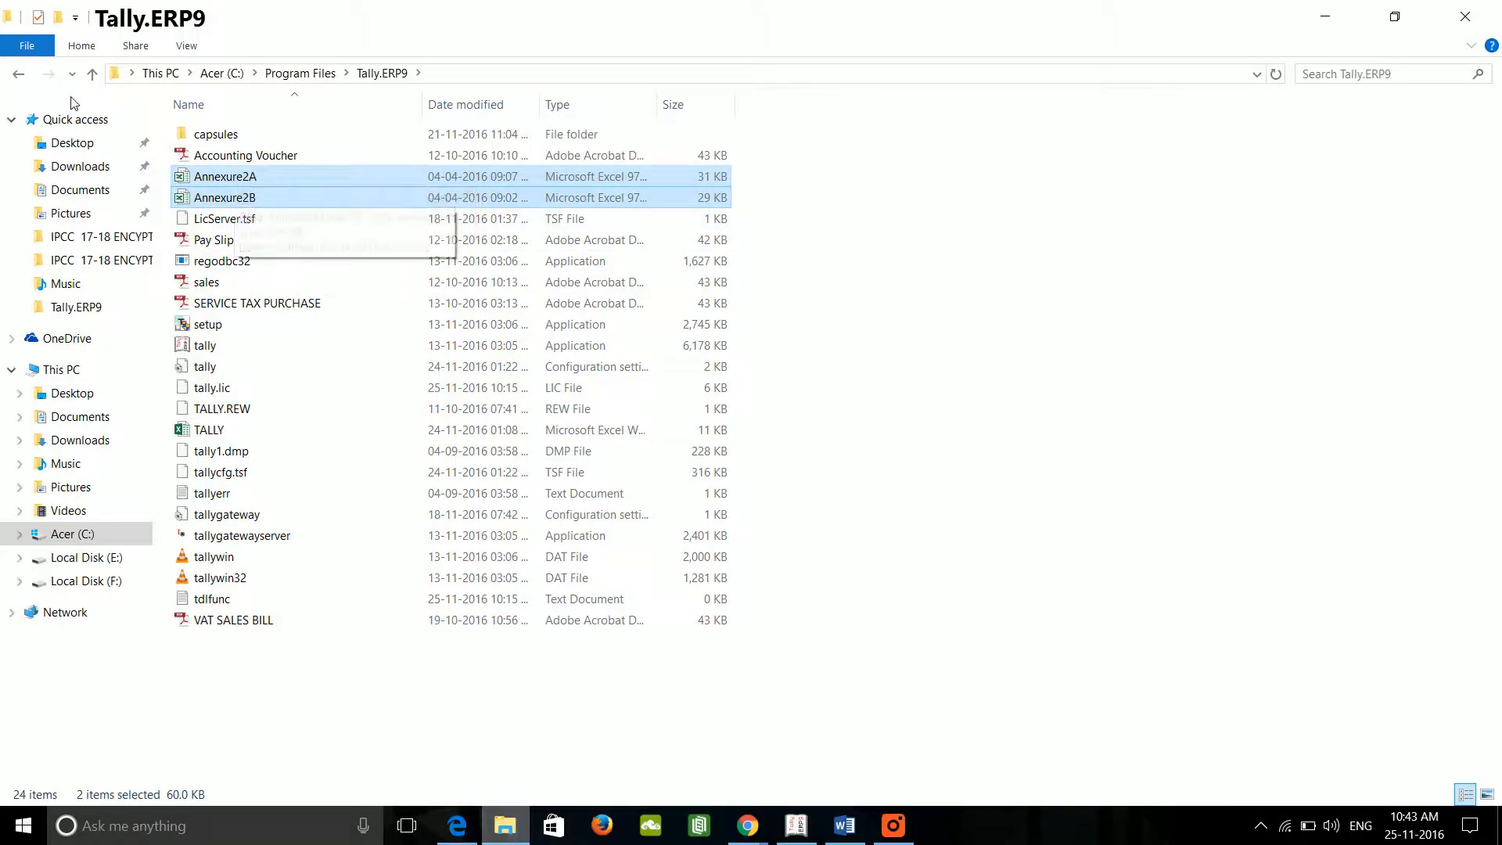
click(20, 77)
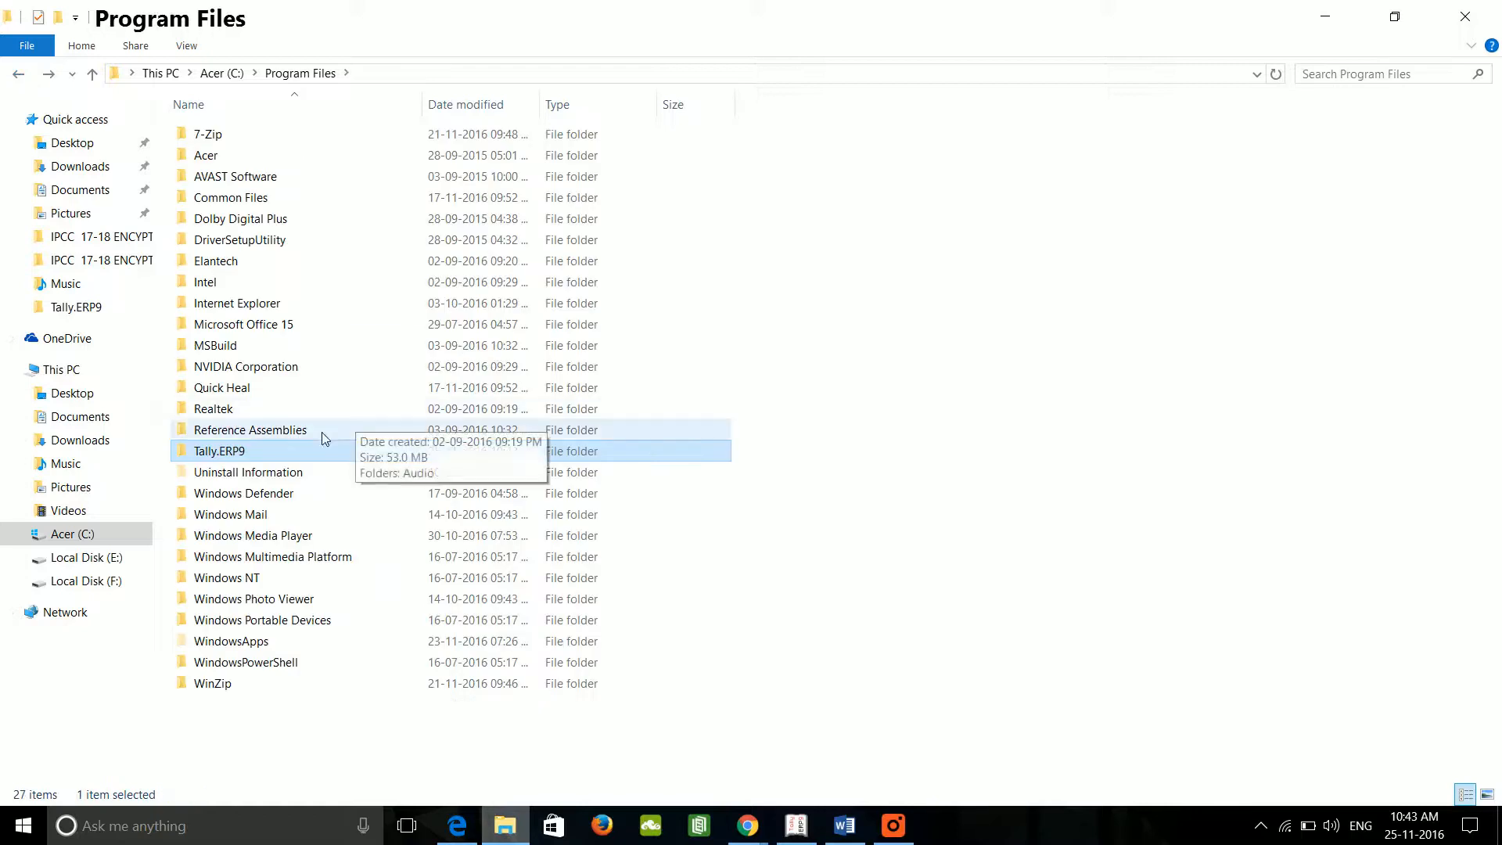
double_click(262, 452)
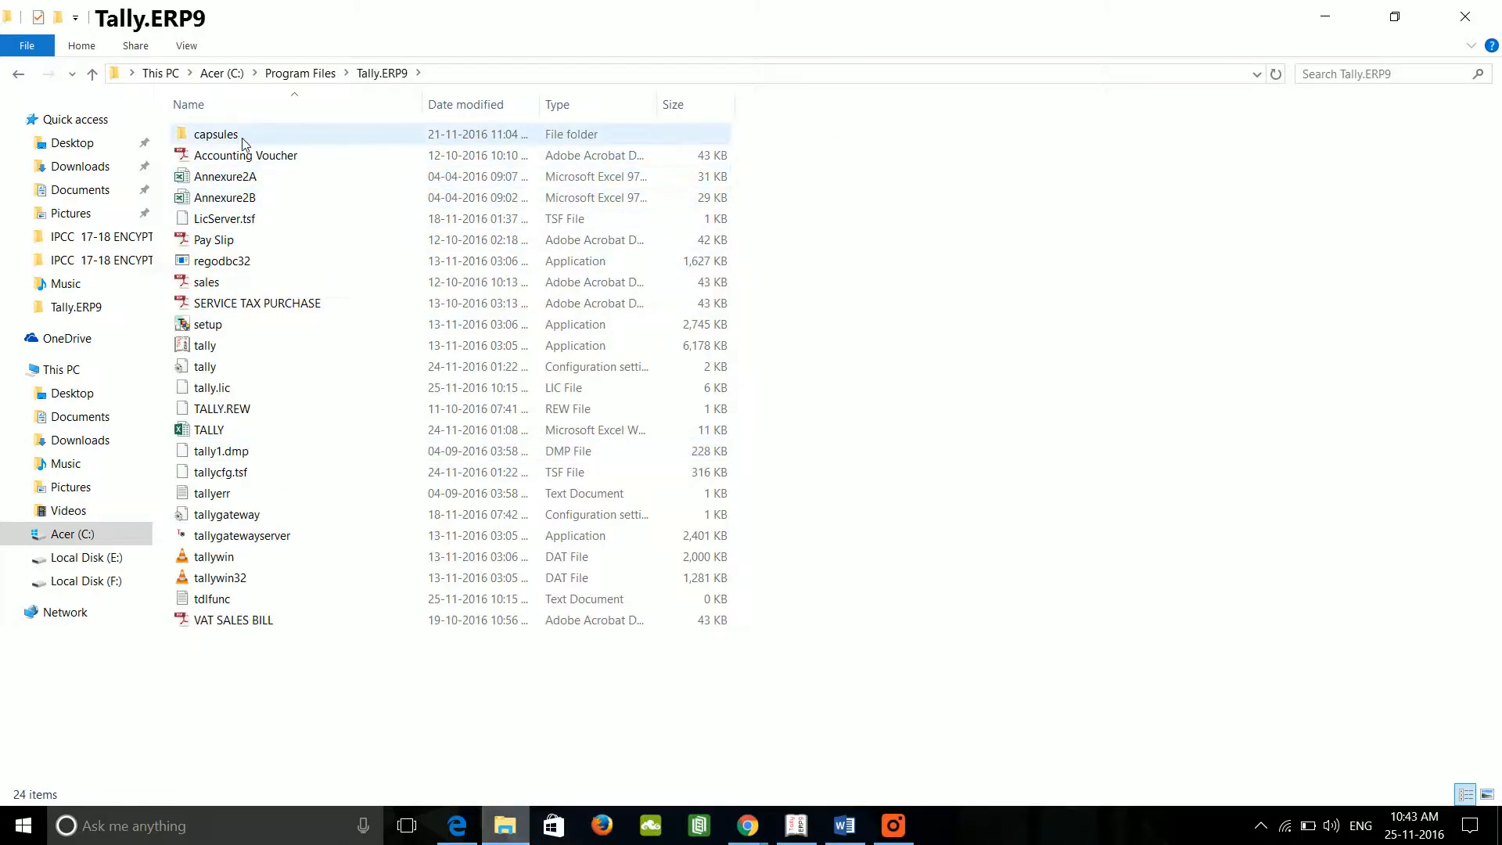
click(798, 832)
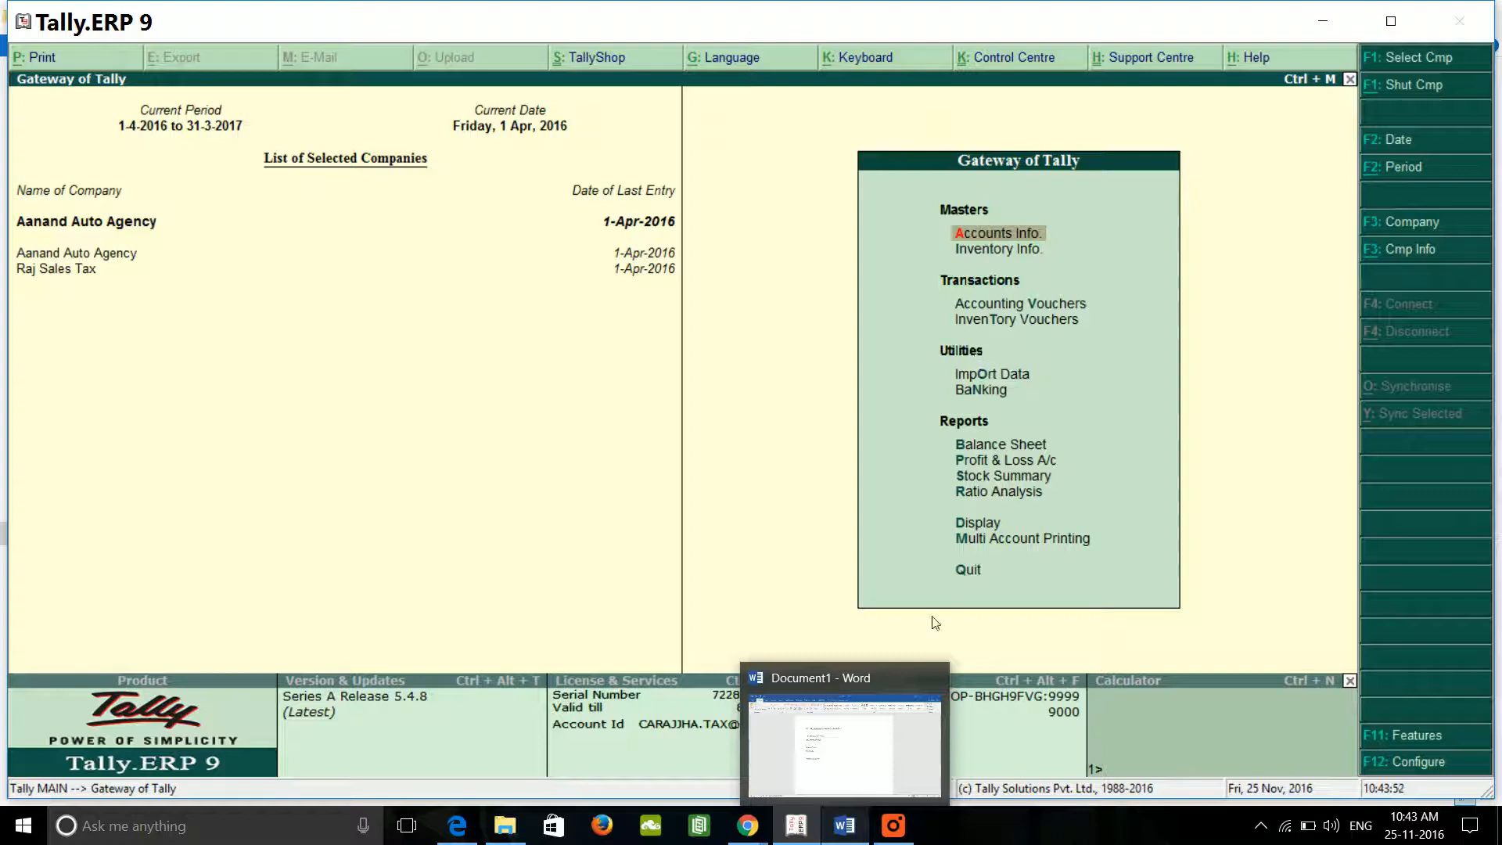
Step: Add the Word notes 'Export 2A & 2B from Tally' and 'Path : got - display'
click(850, 839)
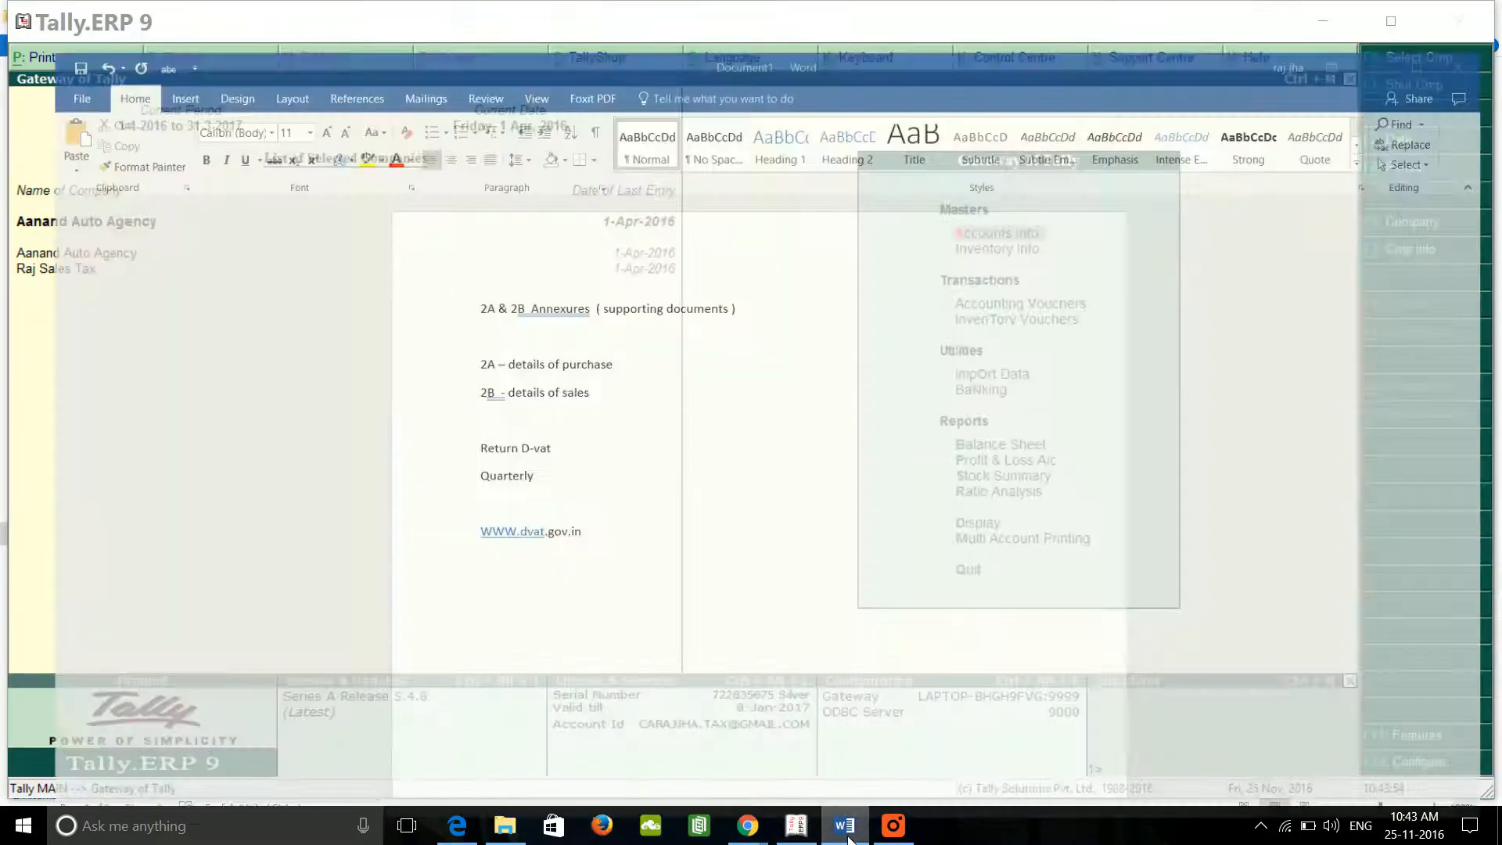
text(Export 2)
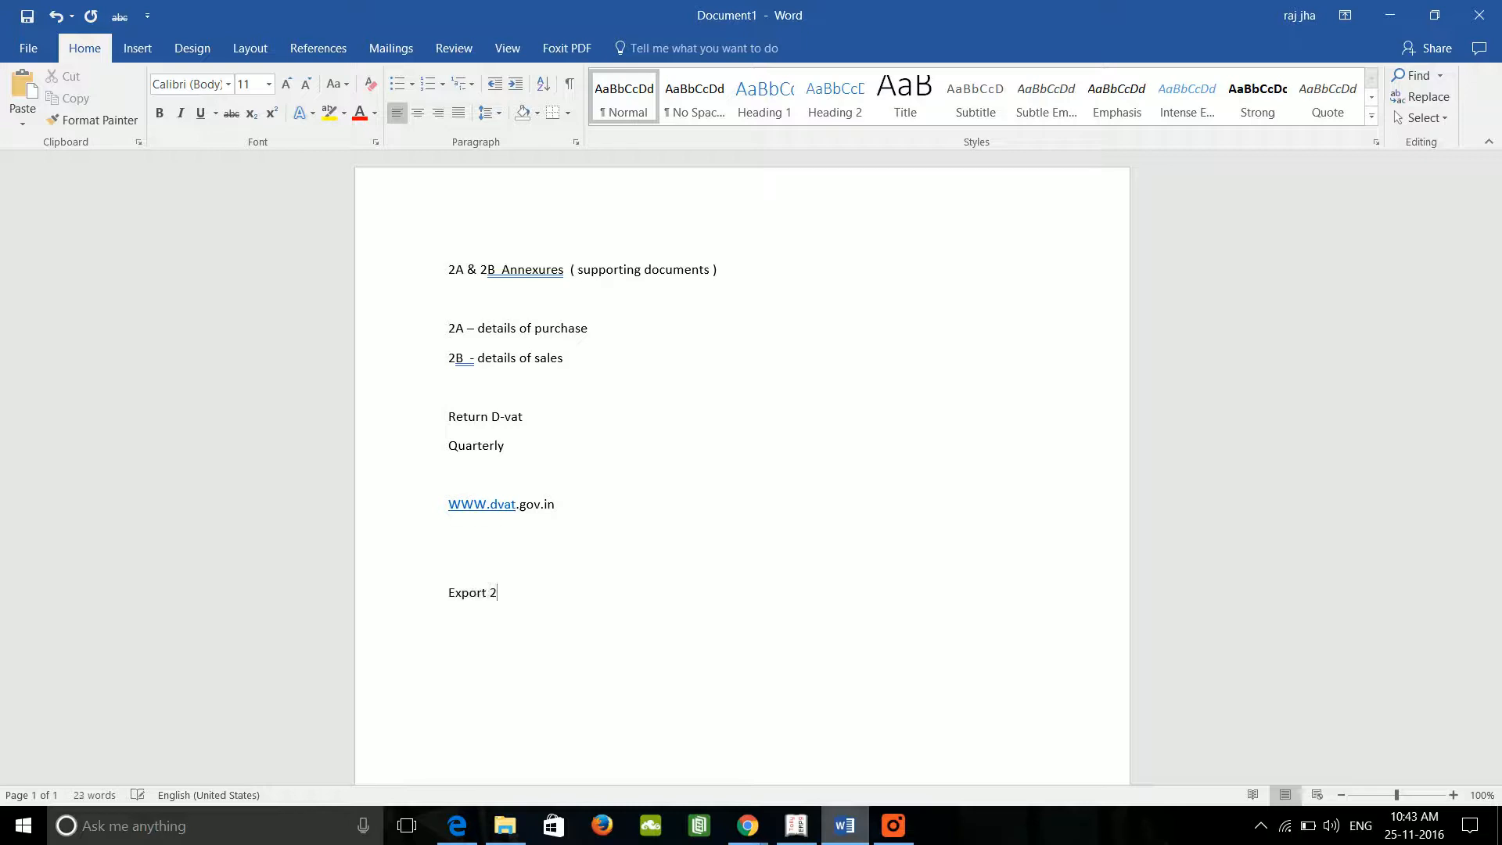
text(A & 2B)
key(BackSpace)
key(BackSpace)
text(2B )
text(from Tal)
text(ly )
text(Path : )
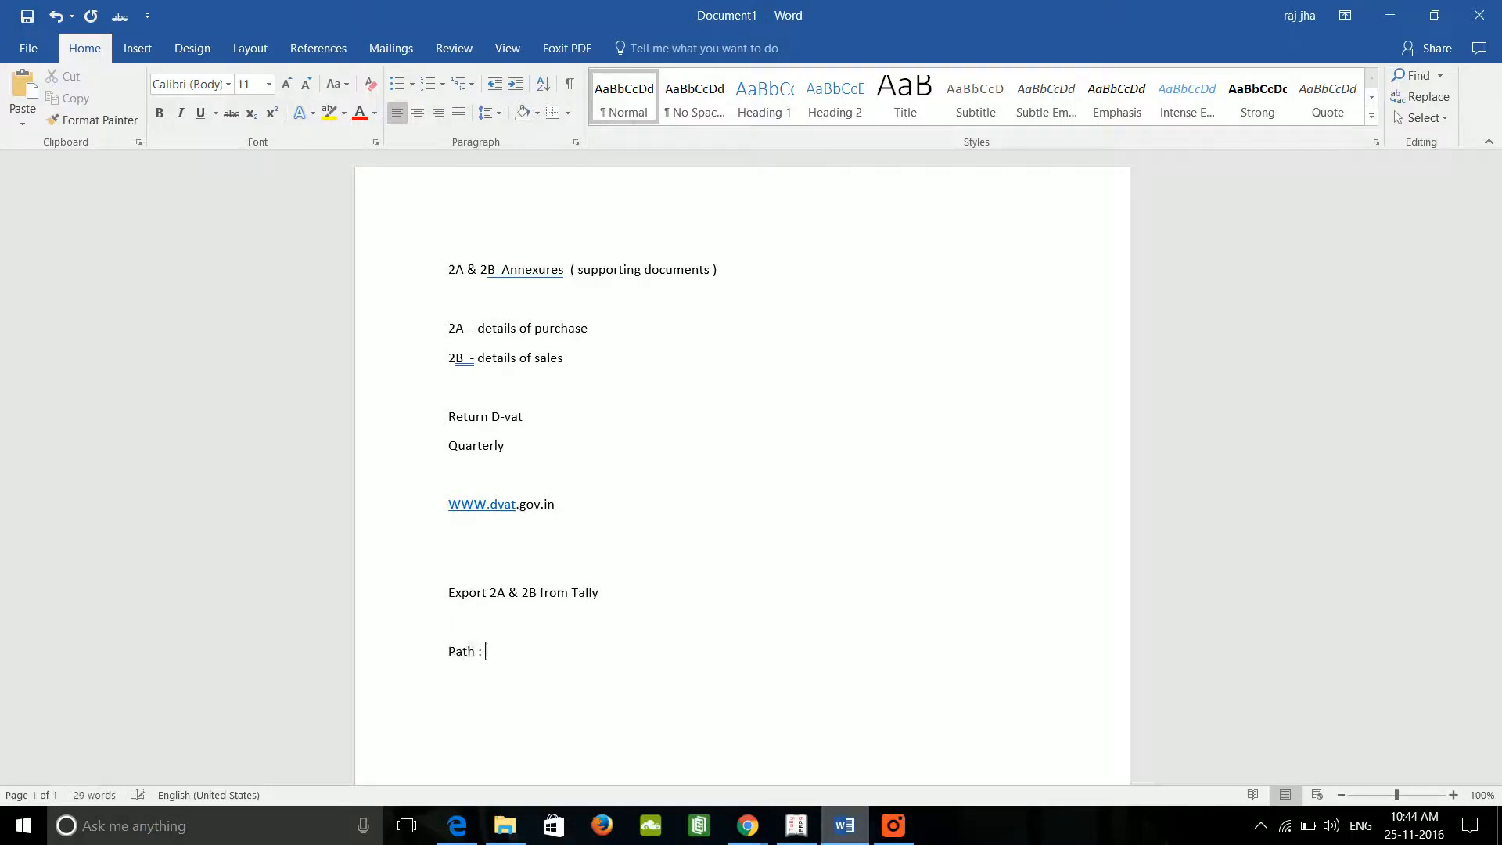
text(gaet)
key(BackSpace)
key(BackSpace)
key(BackSpace)
key(BackSpace)
key(BackSpace)
text(ot - display)
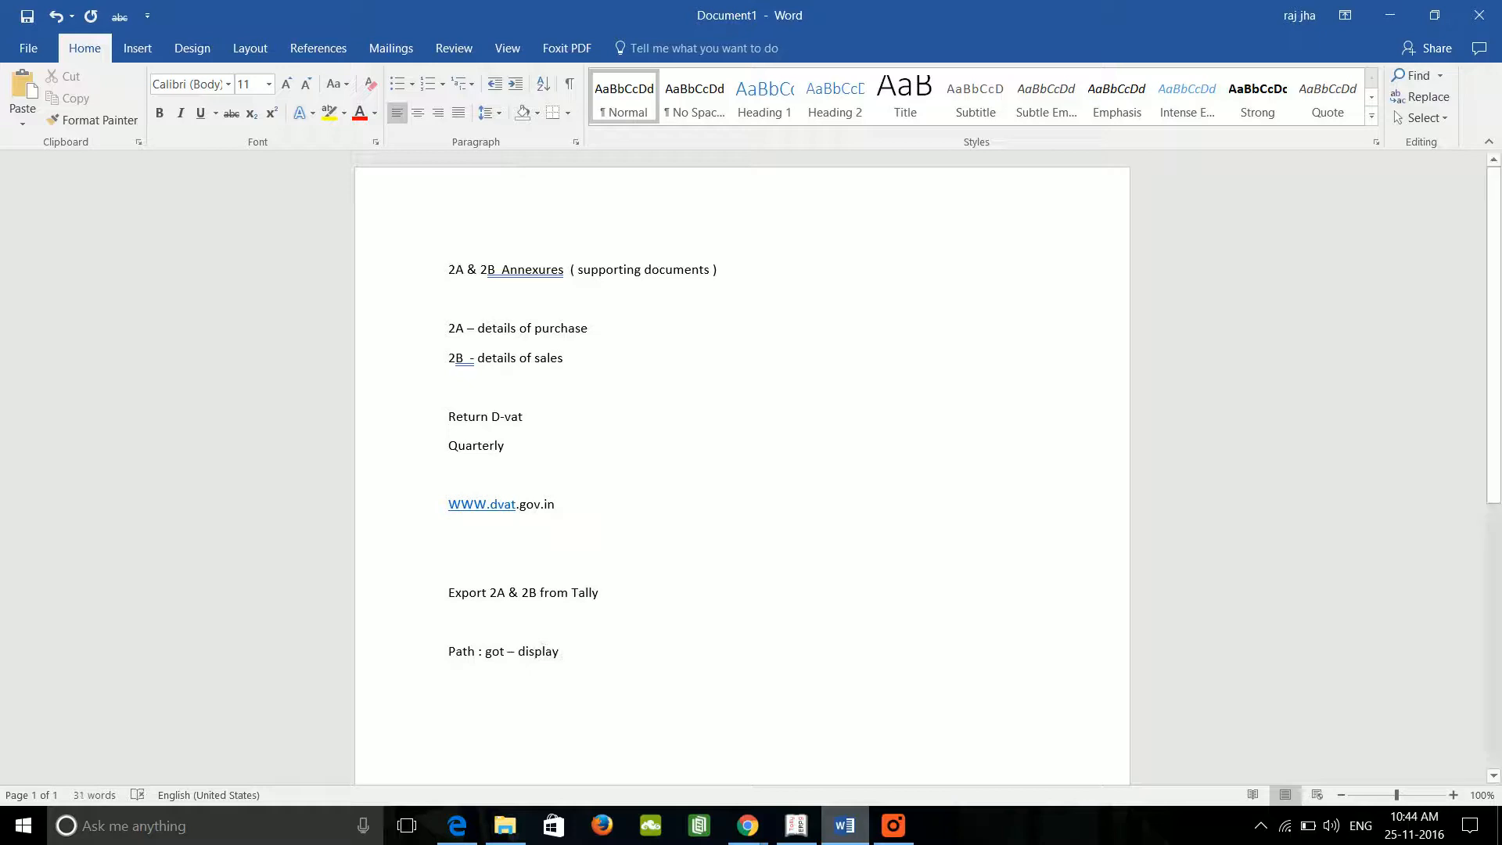
Step: Open Display > Statutory Reports > VAT > Form DVAT 16 quarterly return for 1-Apr-2016 to 30-Jun-2016
mouse_move(788, 833)
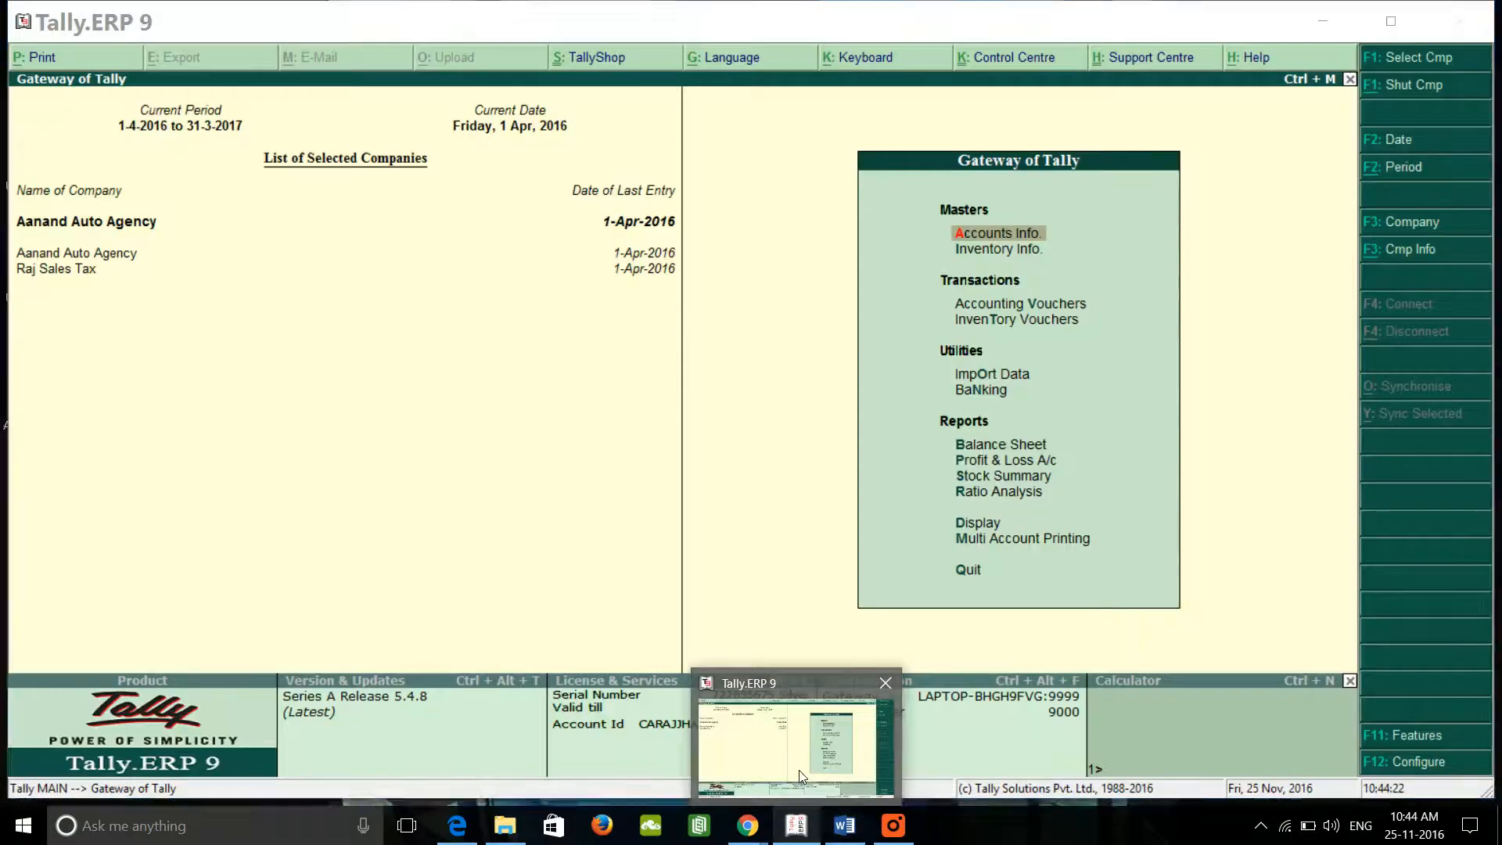
click(800, 770)
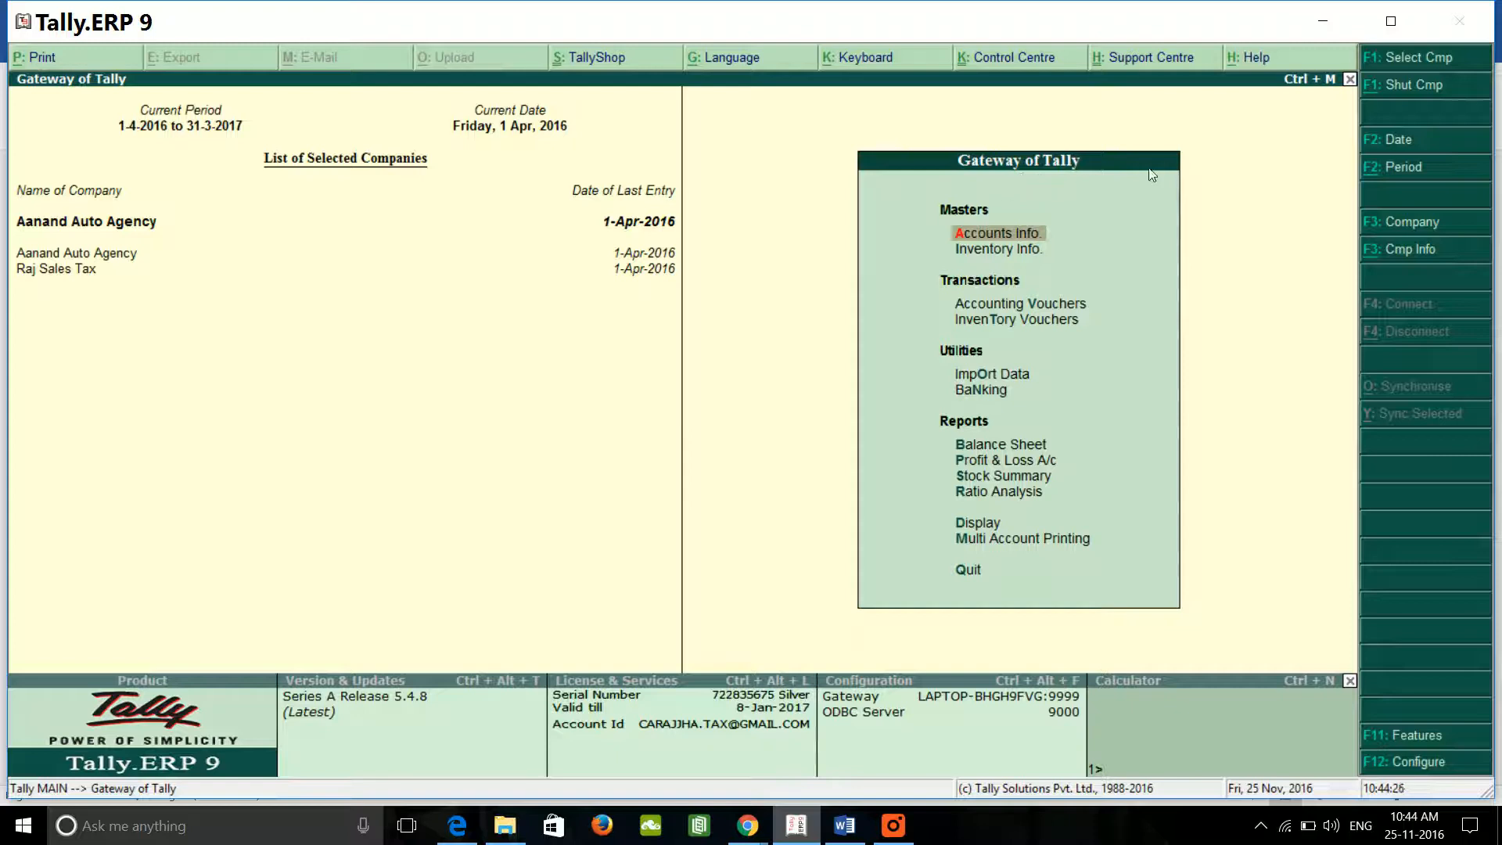
key(Down)
key(Down)
key(Down)
key(Down)
key(Down)
key(Down)
key(Down)
key(Down)
key(Down)
key(Down)
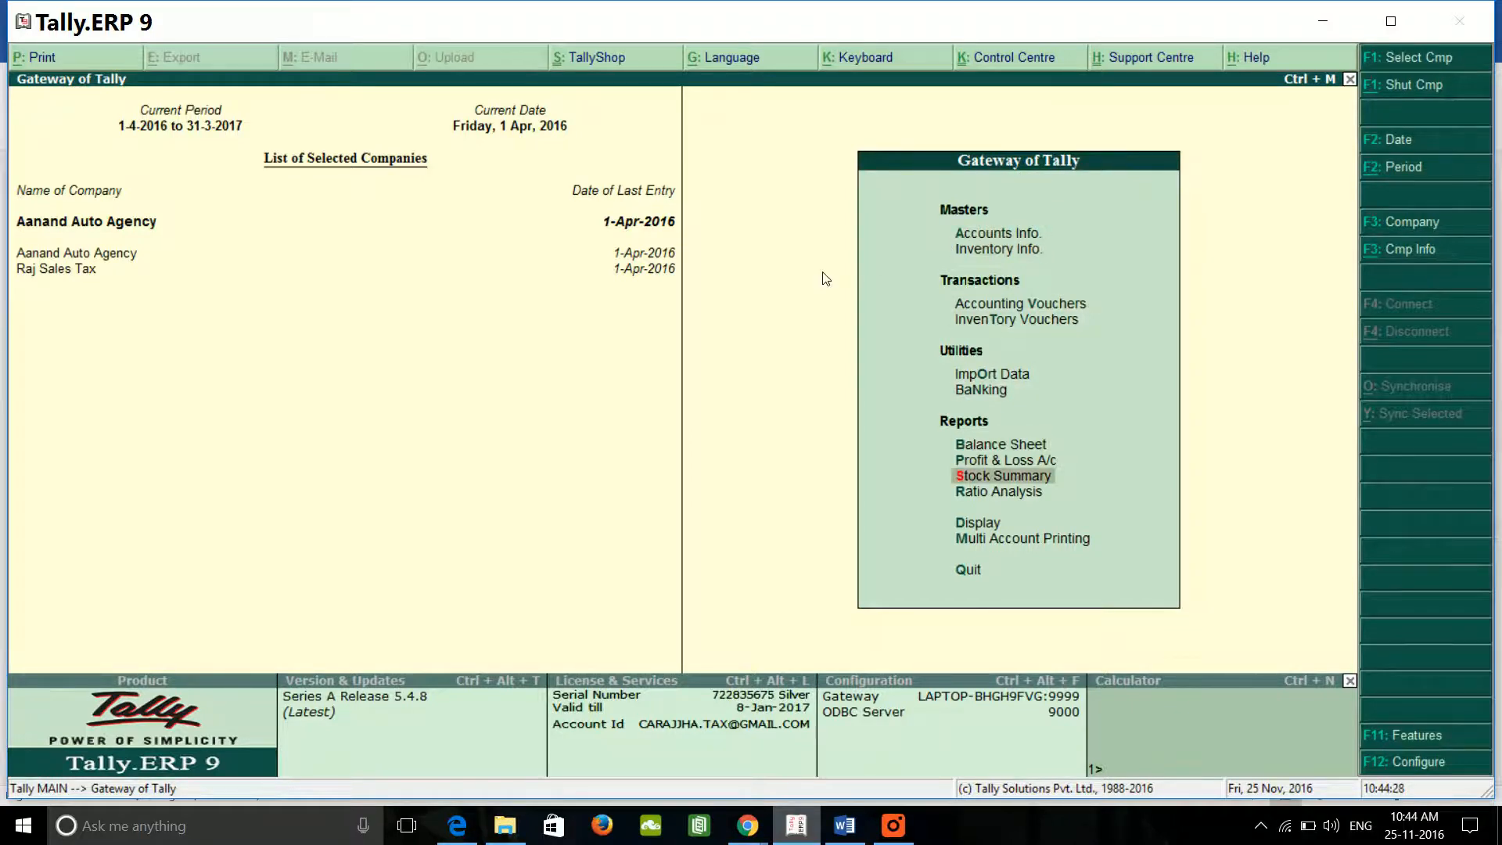
key(Return)
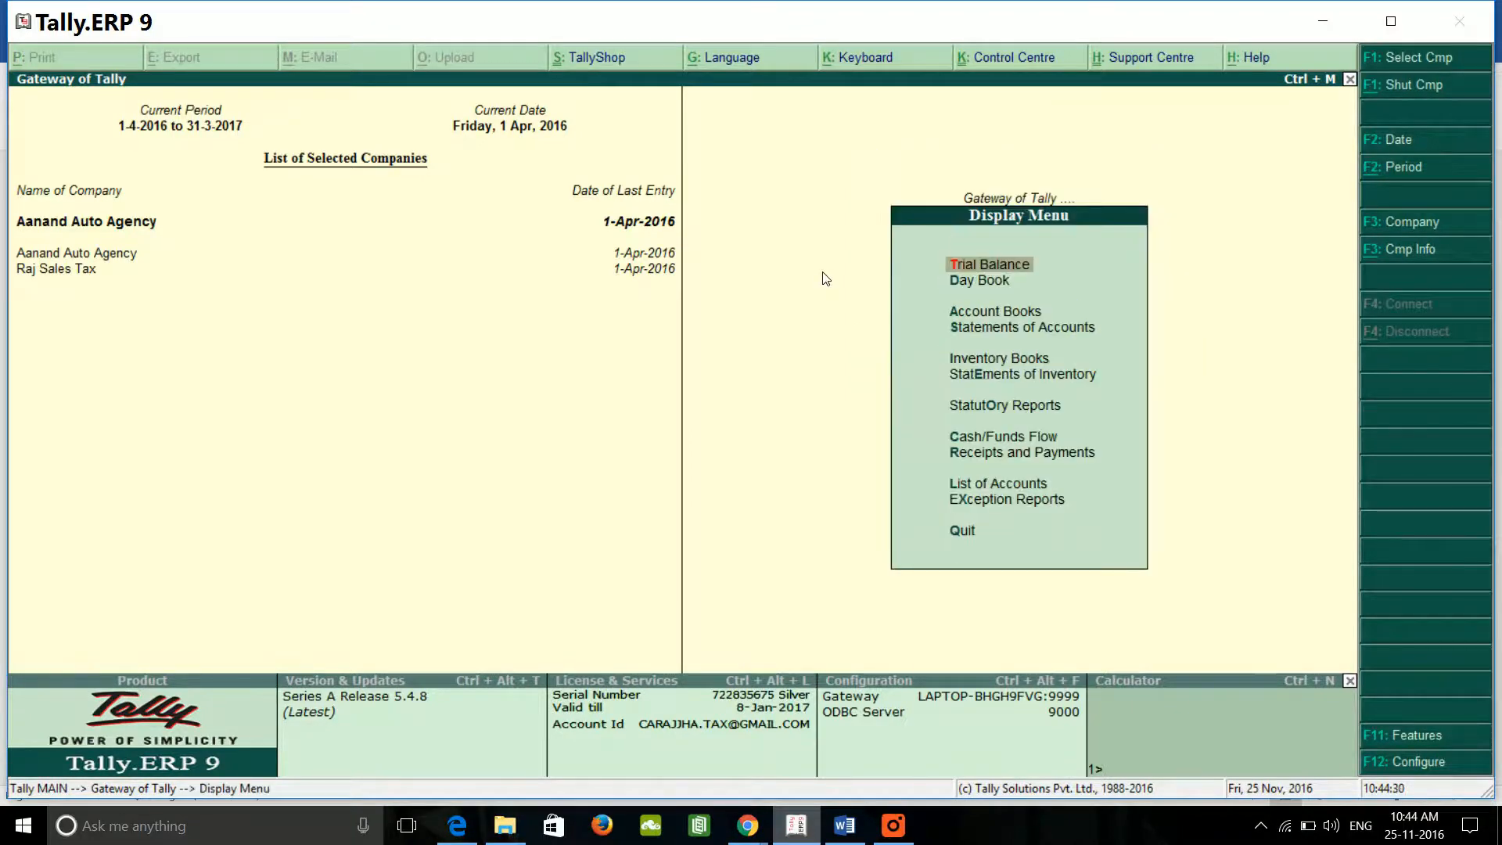
key(Down)
key(Down)
key(Down)
key(Down)
key(Down)
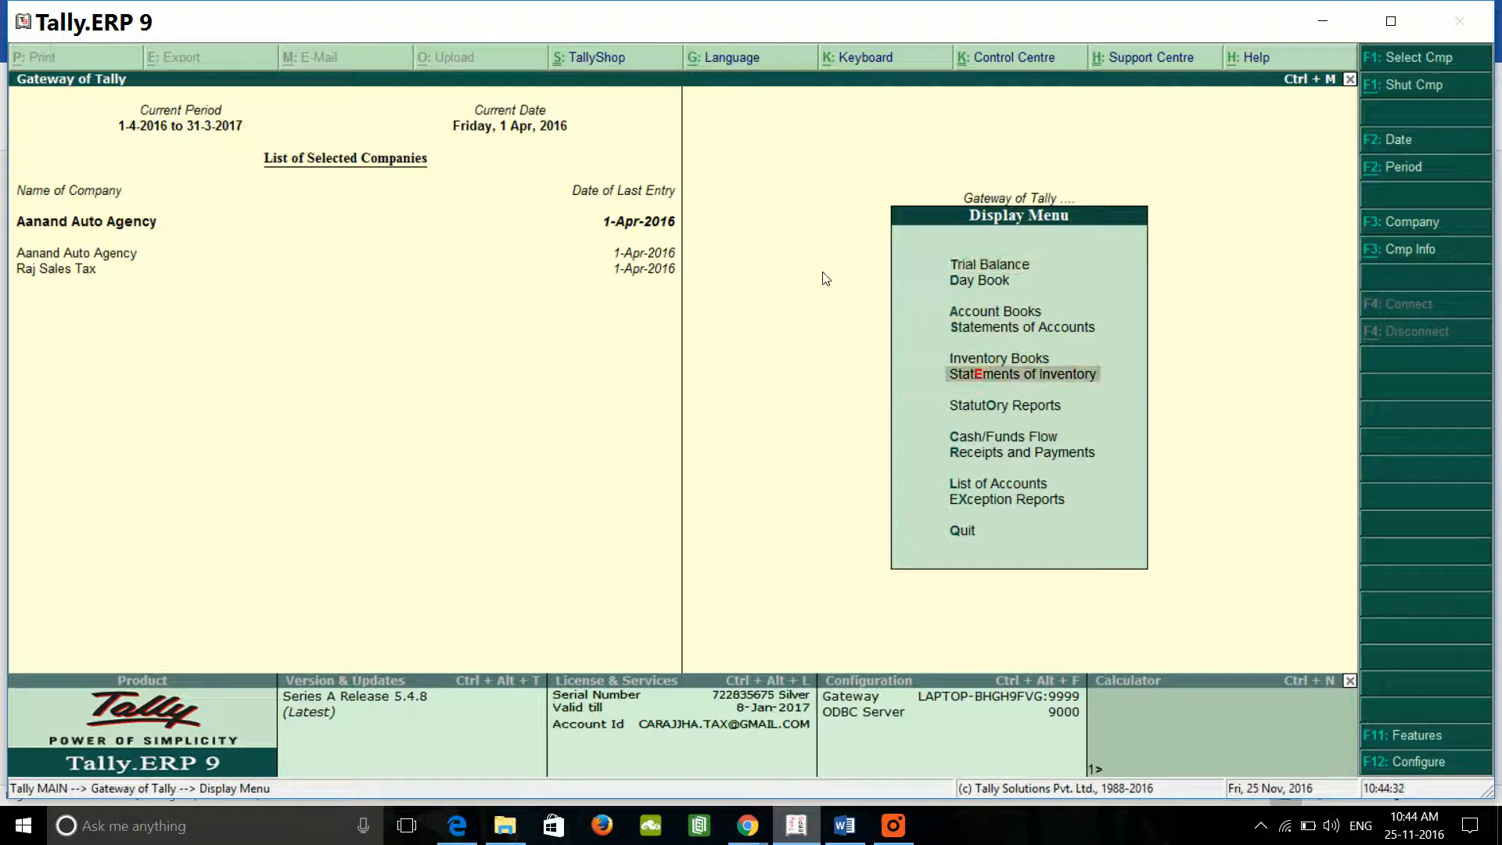
key(Down)
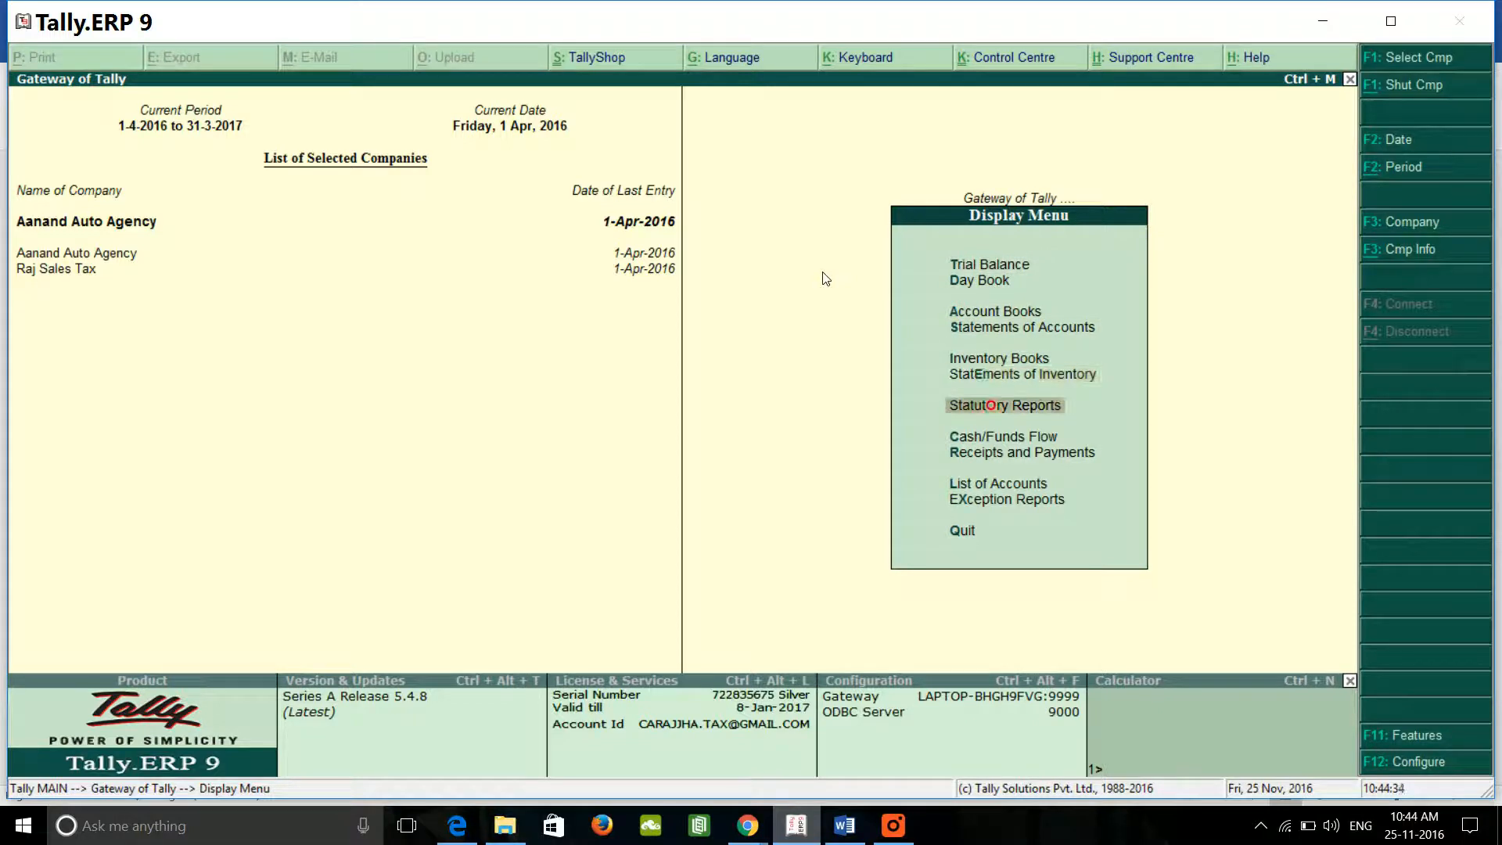
key(Return)
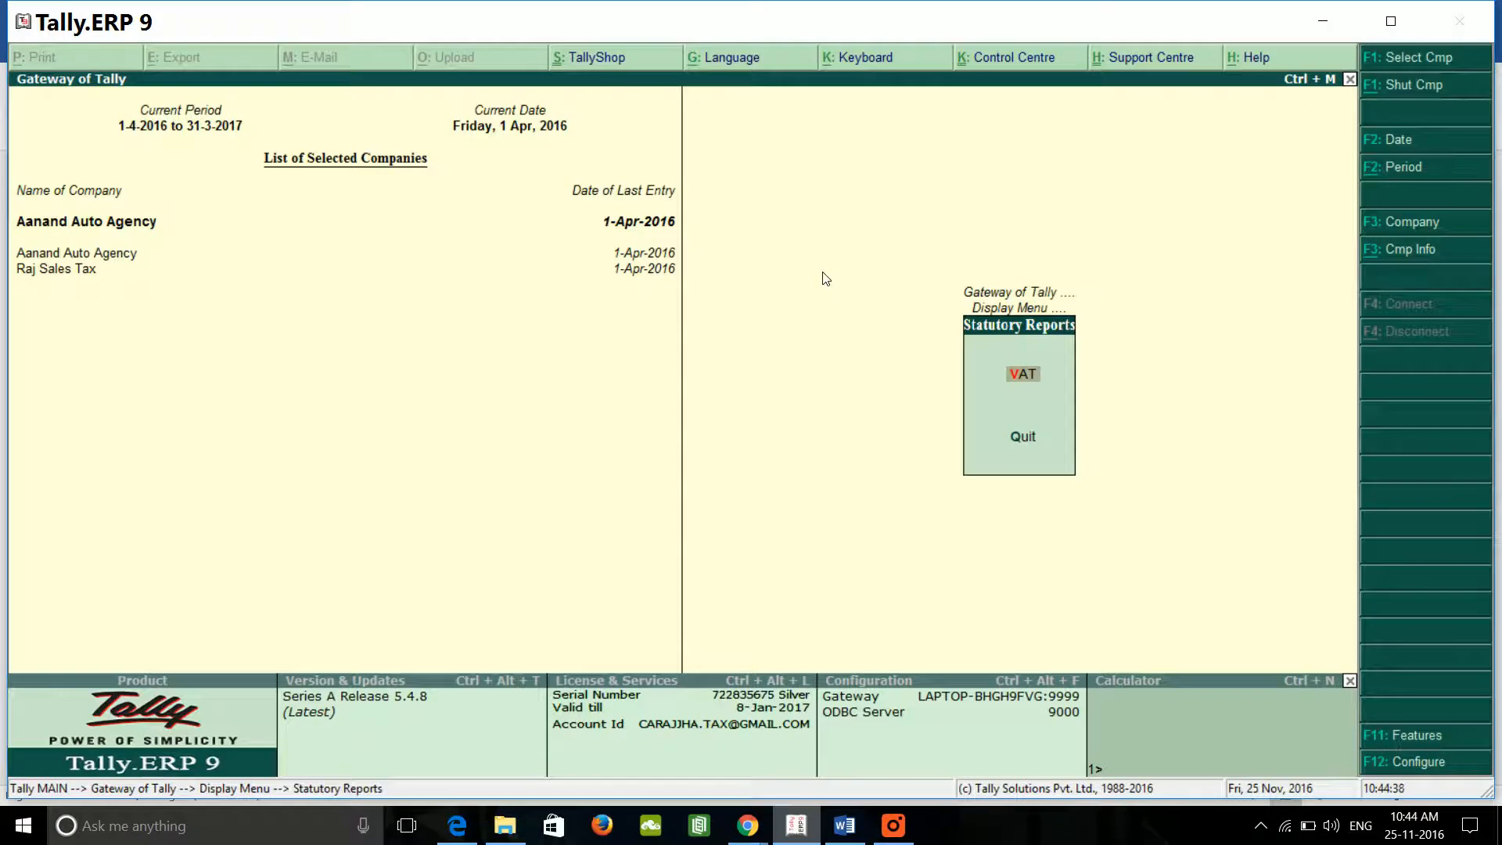
key(Return)
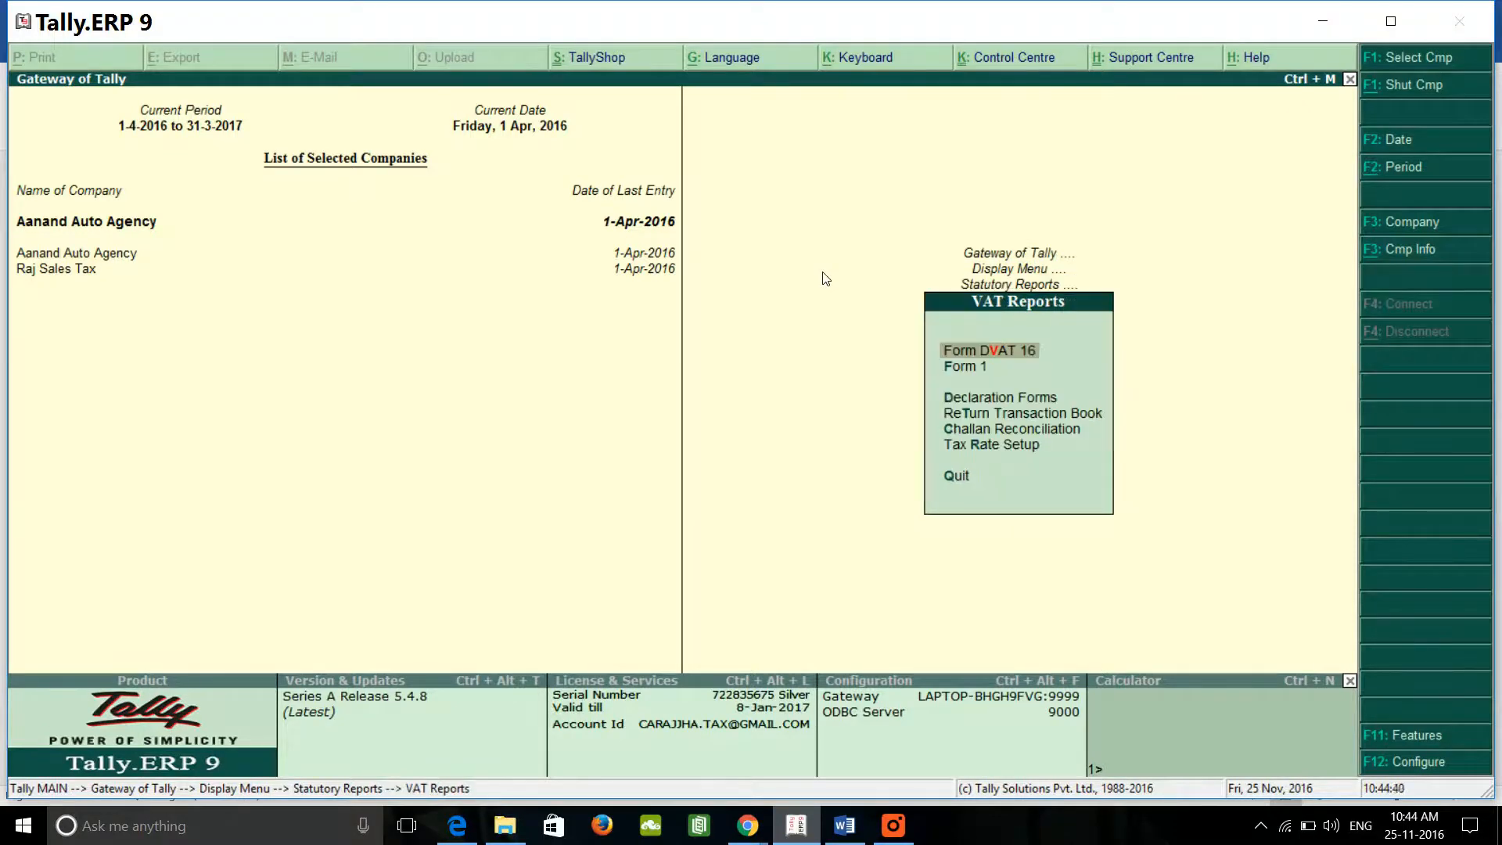
key(Down)
key(Up)
key(Return)
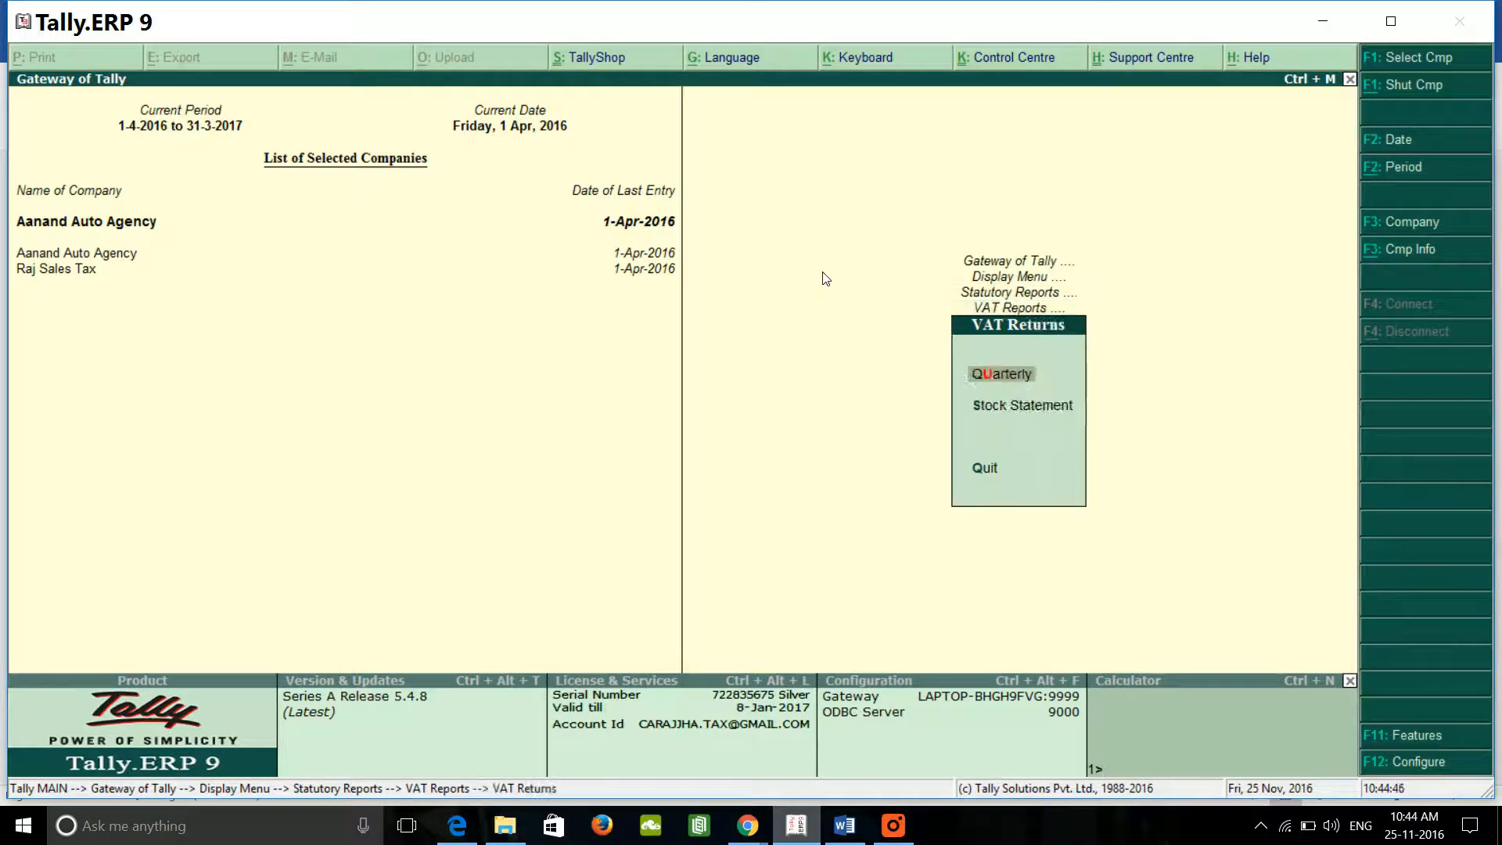
key(Return)
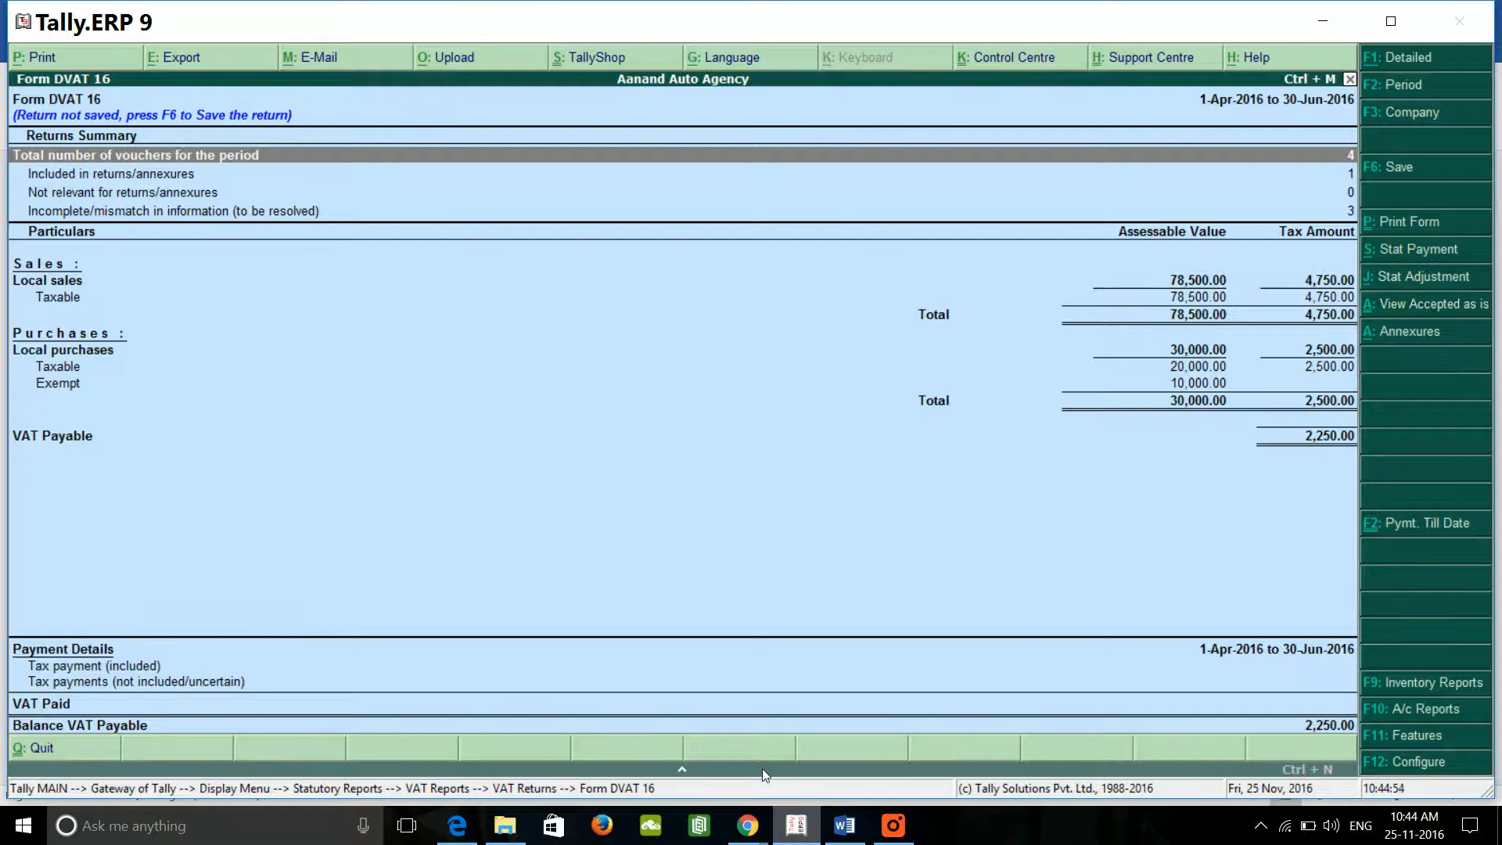
Step: Edit the Word note to read 'Return D-vat DVAT 16', keeping Quarterly on the next line
click(844, 826)
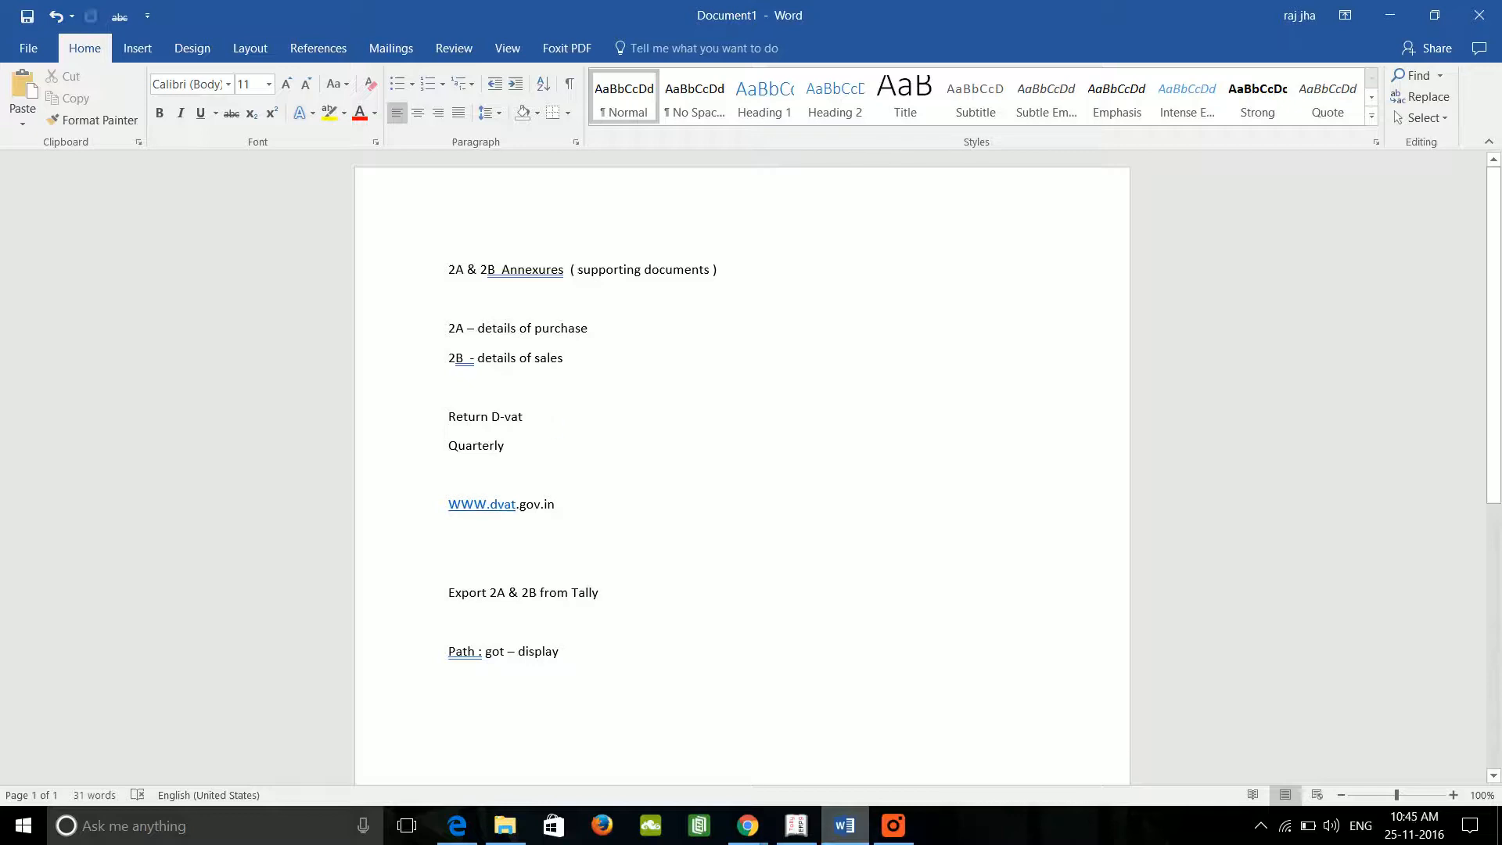
text(Dva)
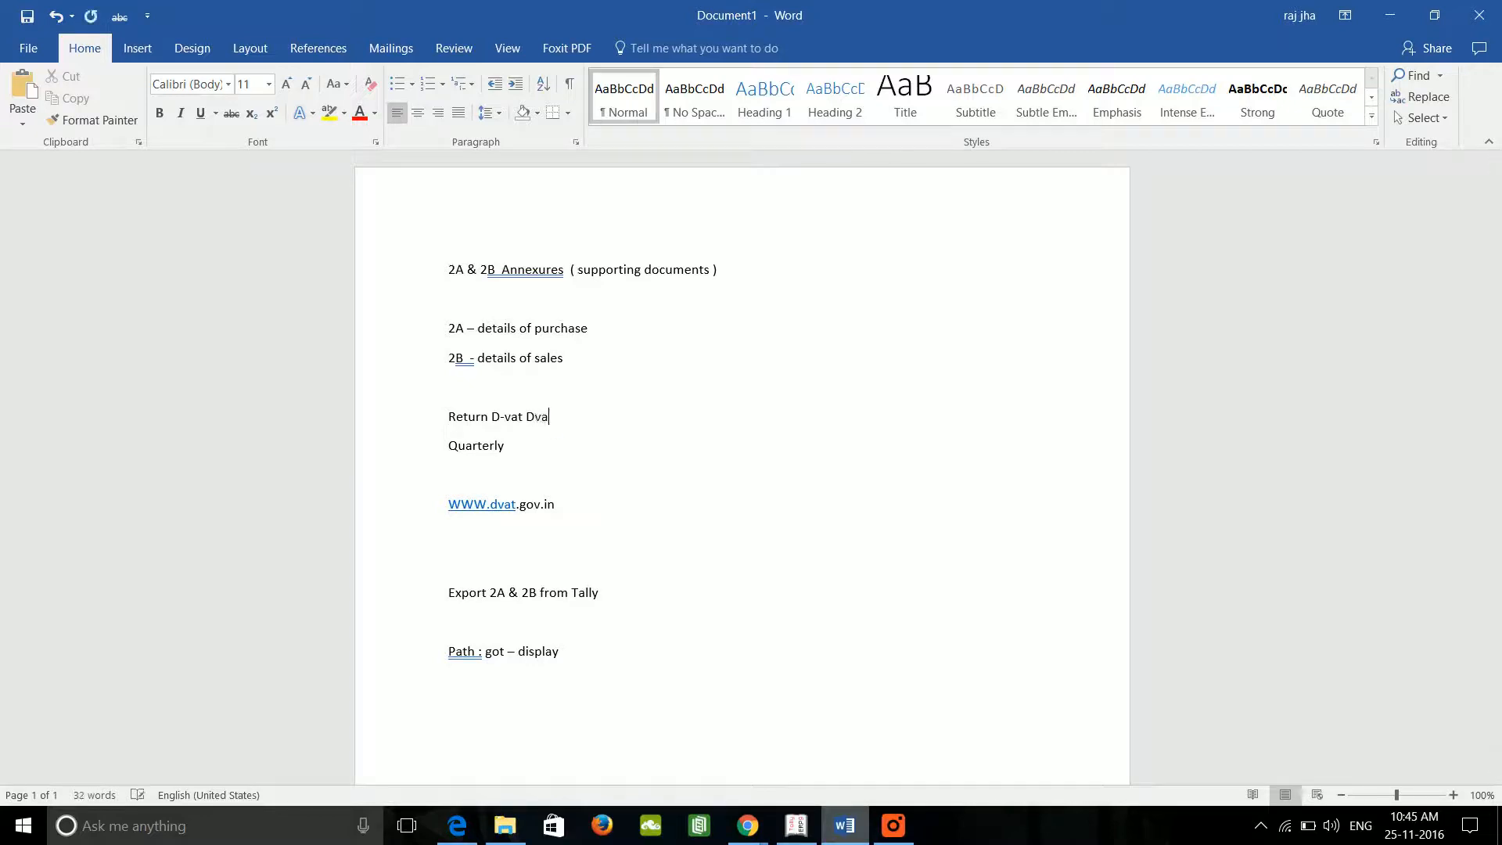
key(BackSpace)
text(AT)
key(BackSpace)
key(BackSpace)
key(BackSpace)
key(BackSpace)
text(VAT)
key(BackSpace)
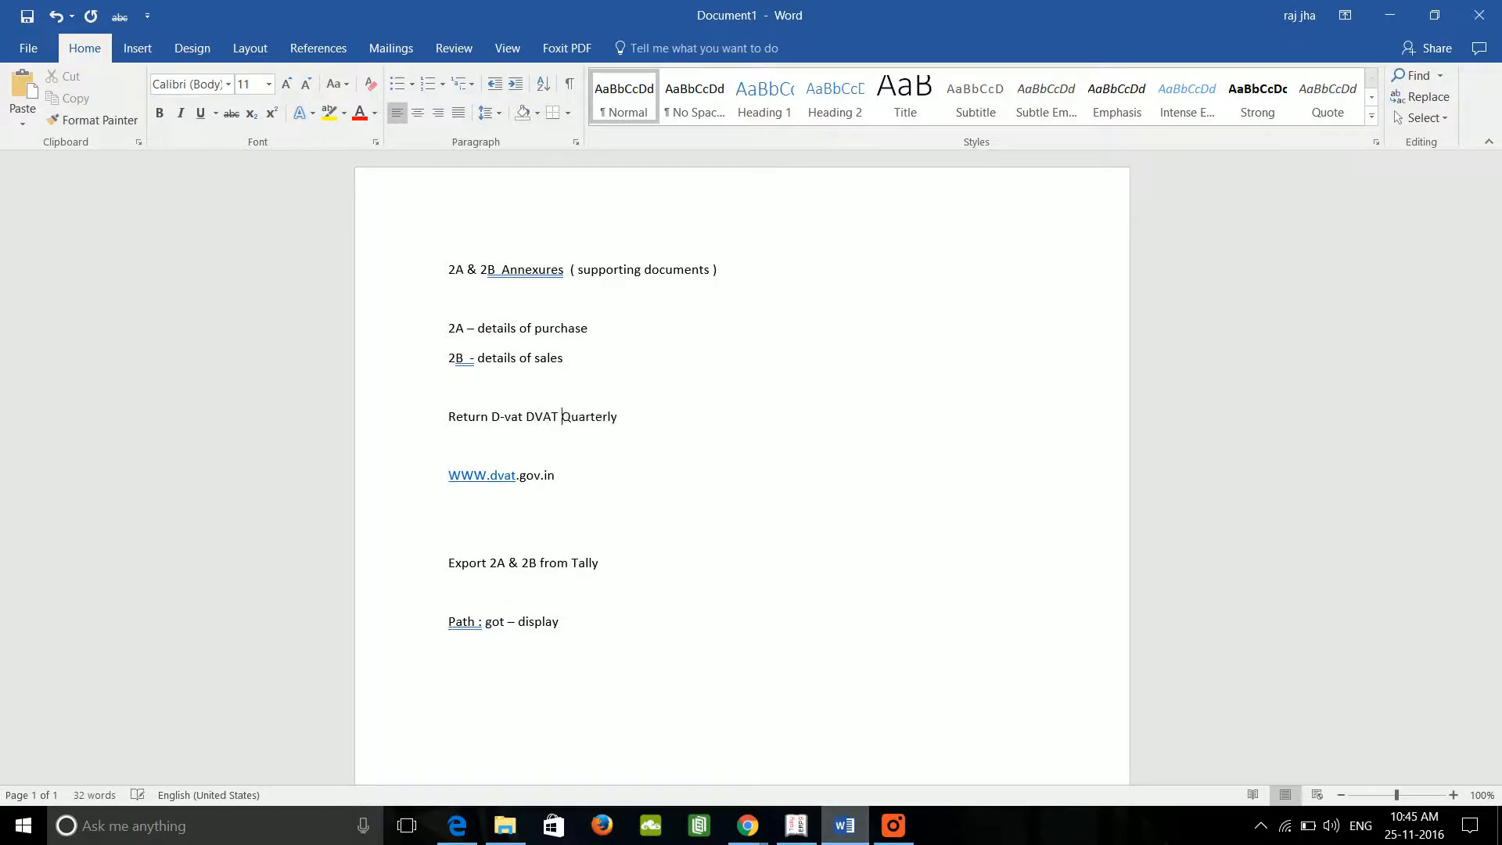
key(Return)
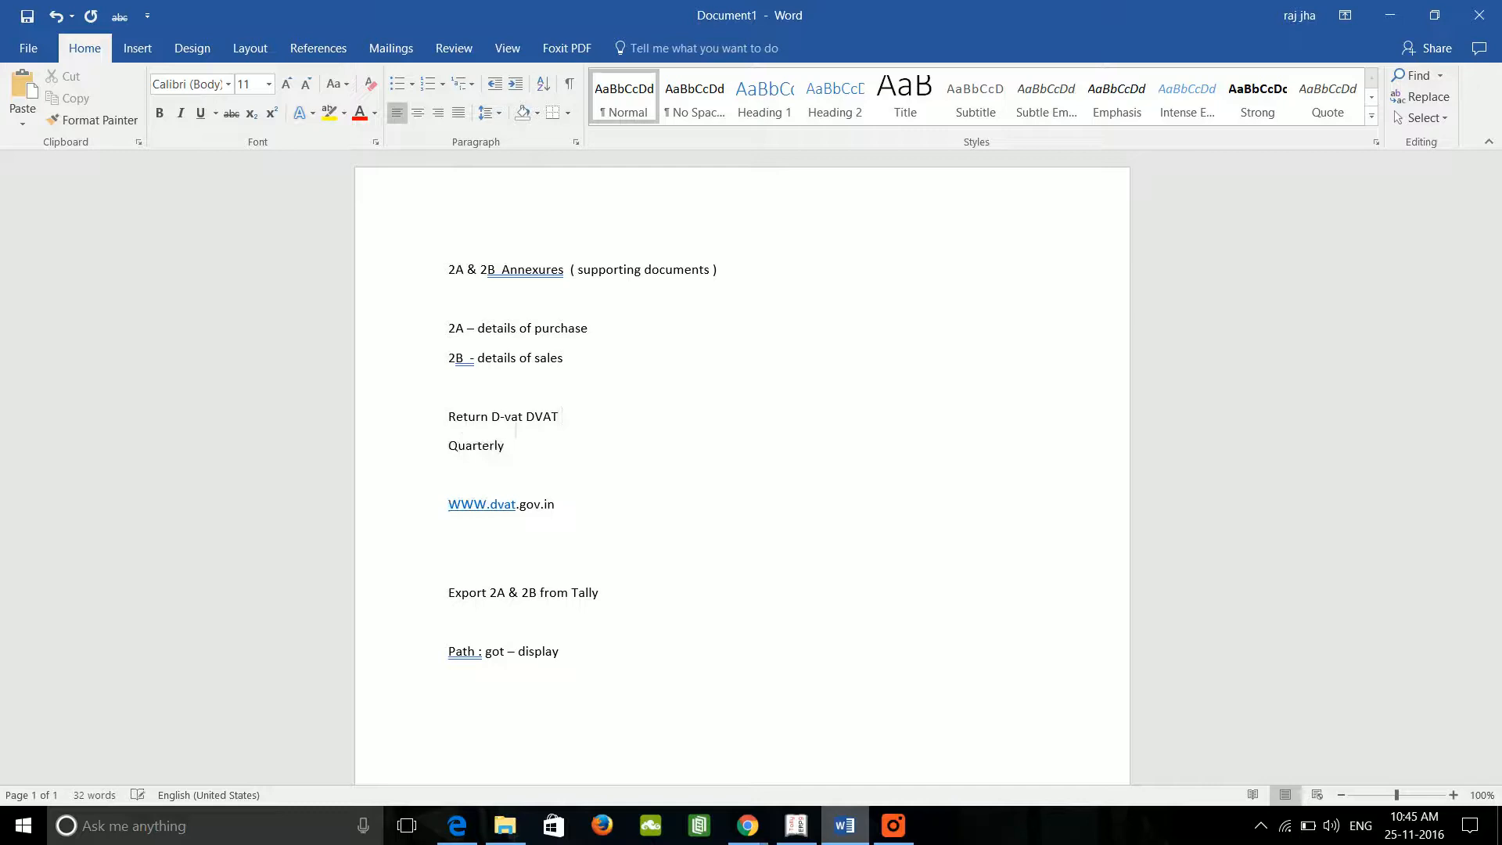
key(Num_Lock)
text(16)
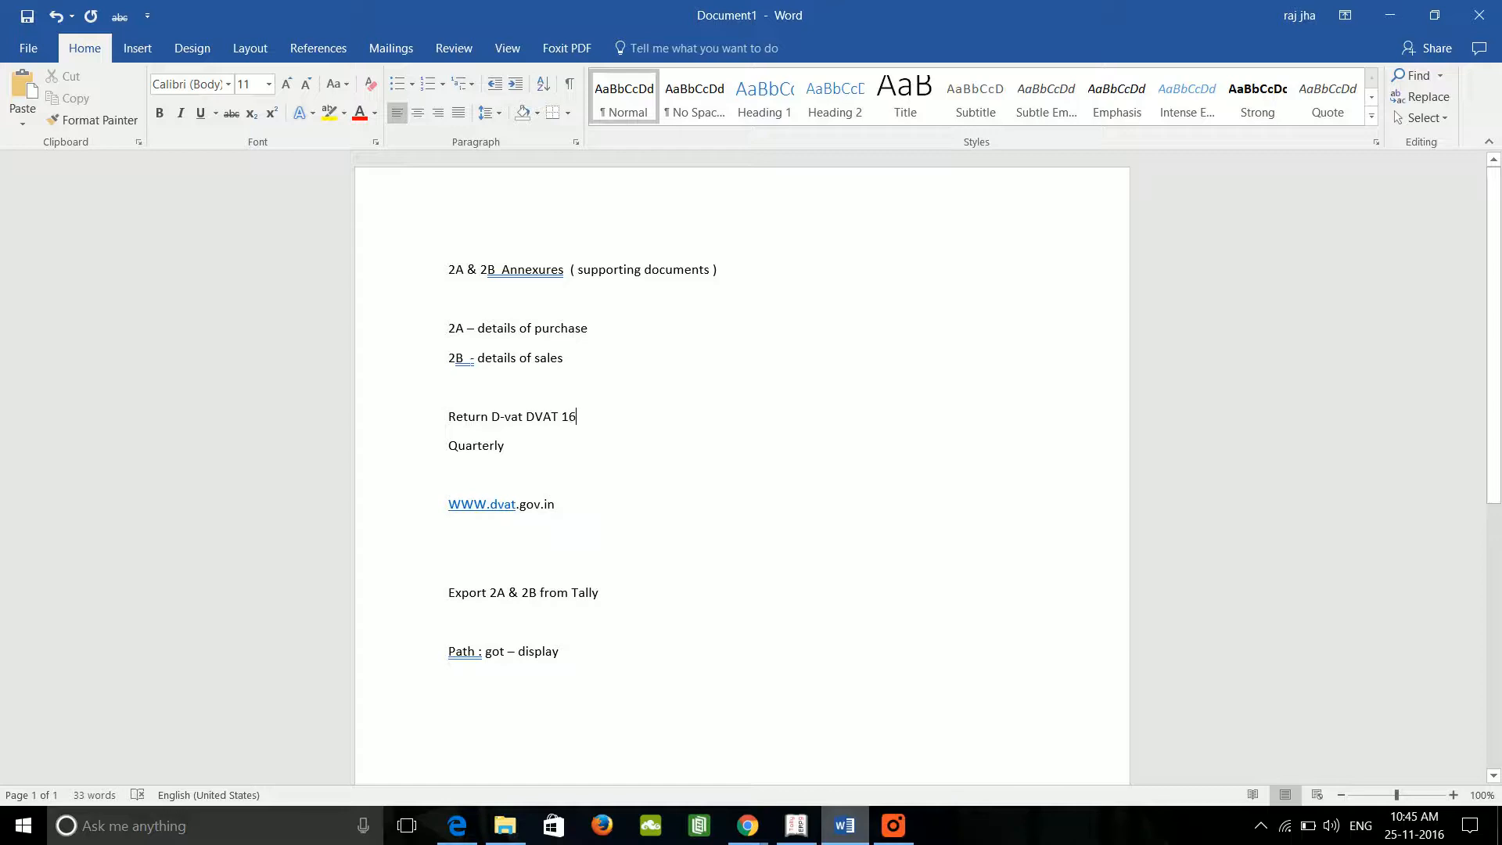
Step: Open the Annexure 2A report from the DVAT 16 return's e-VAT annexures summary
click(806, 828)
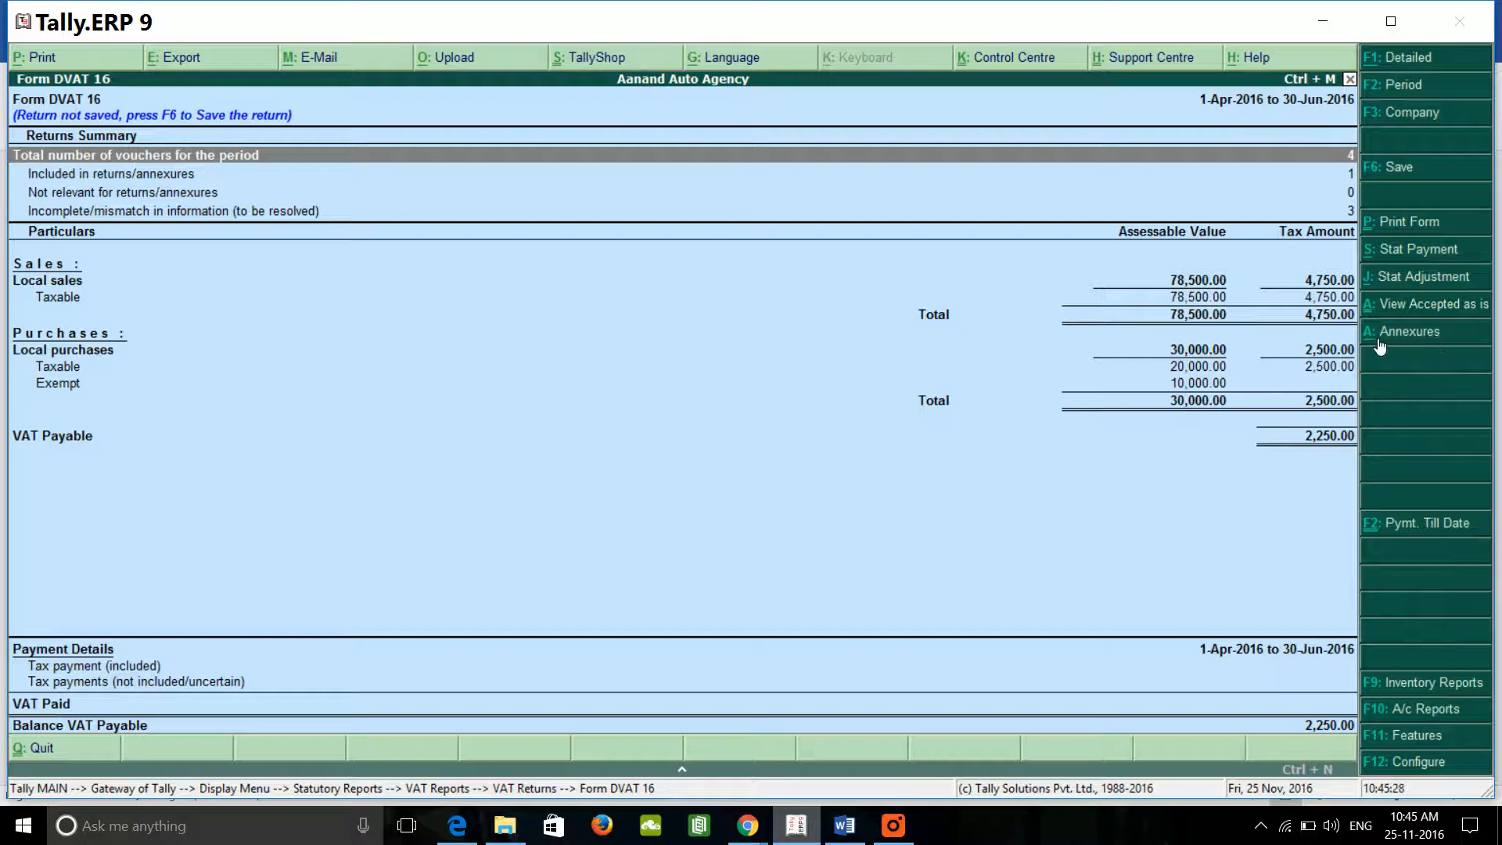
click(1419, 334)
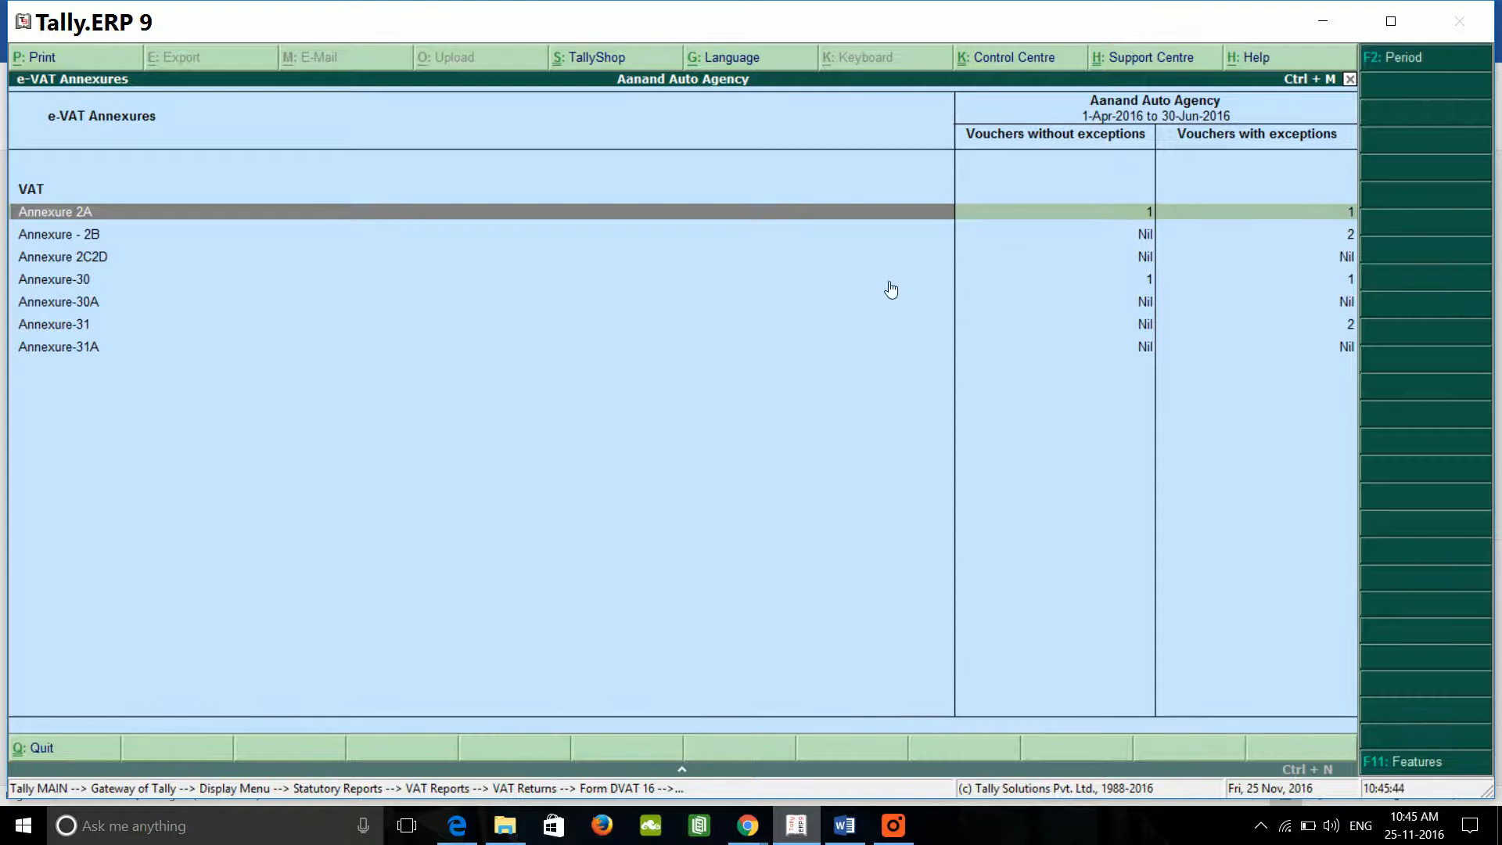
key(Down)
key(Up)
key(Return)
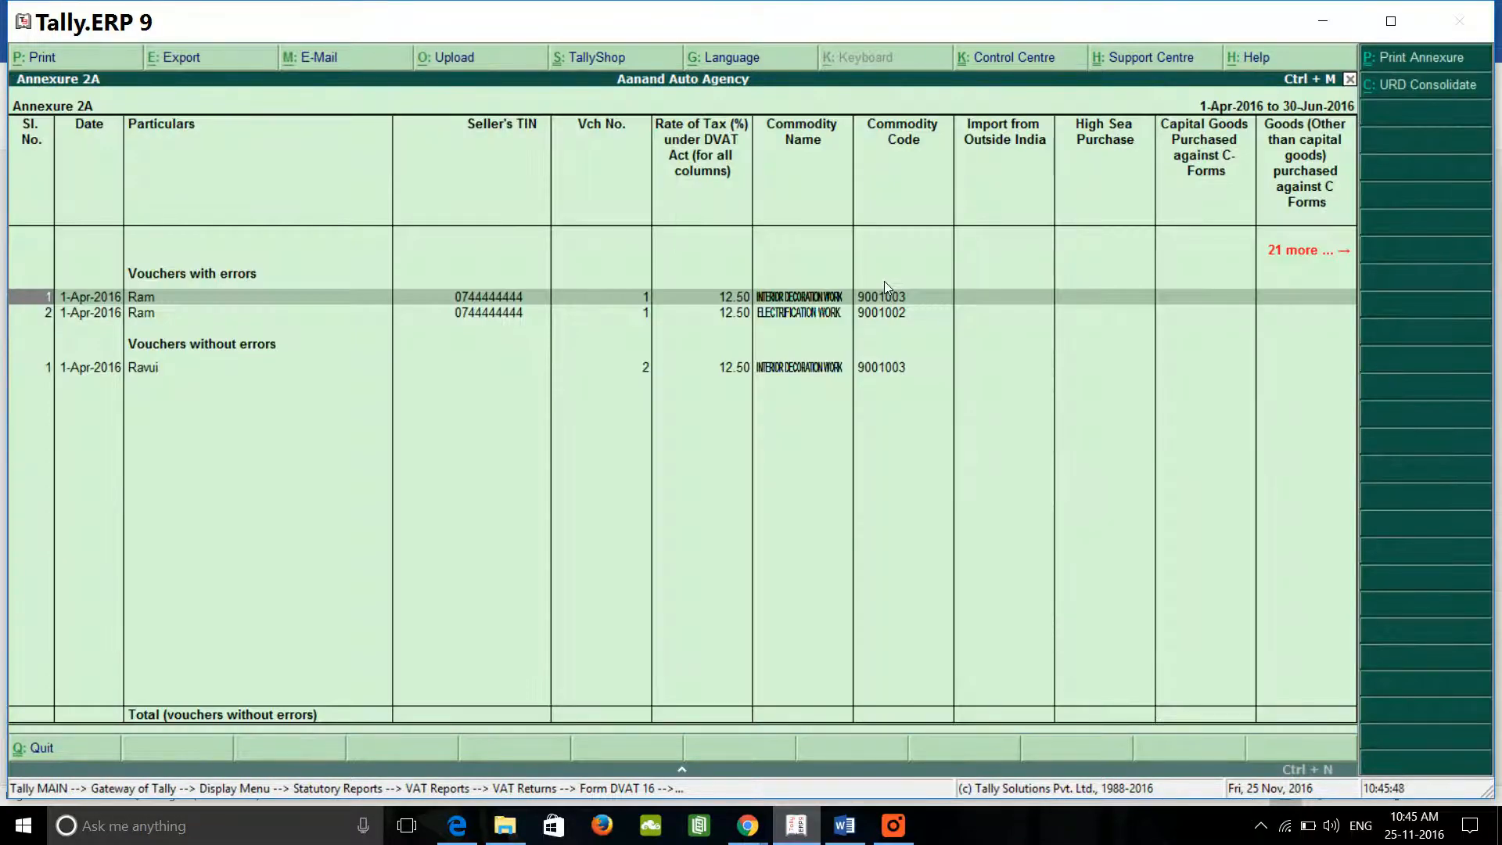
Step: Drill into Ram's voucher with errors to reveal the 11-digit TIN exception
key(Down)
key(Up)
key(Down)
key(Up)
key(Down)
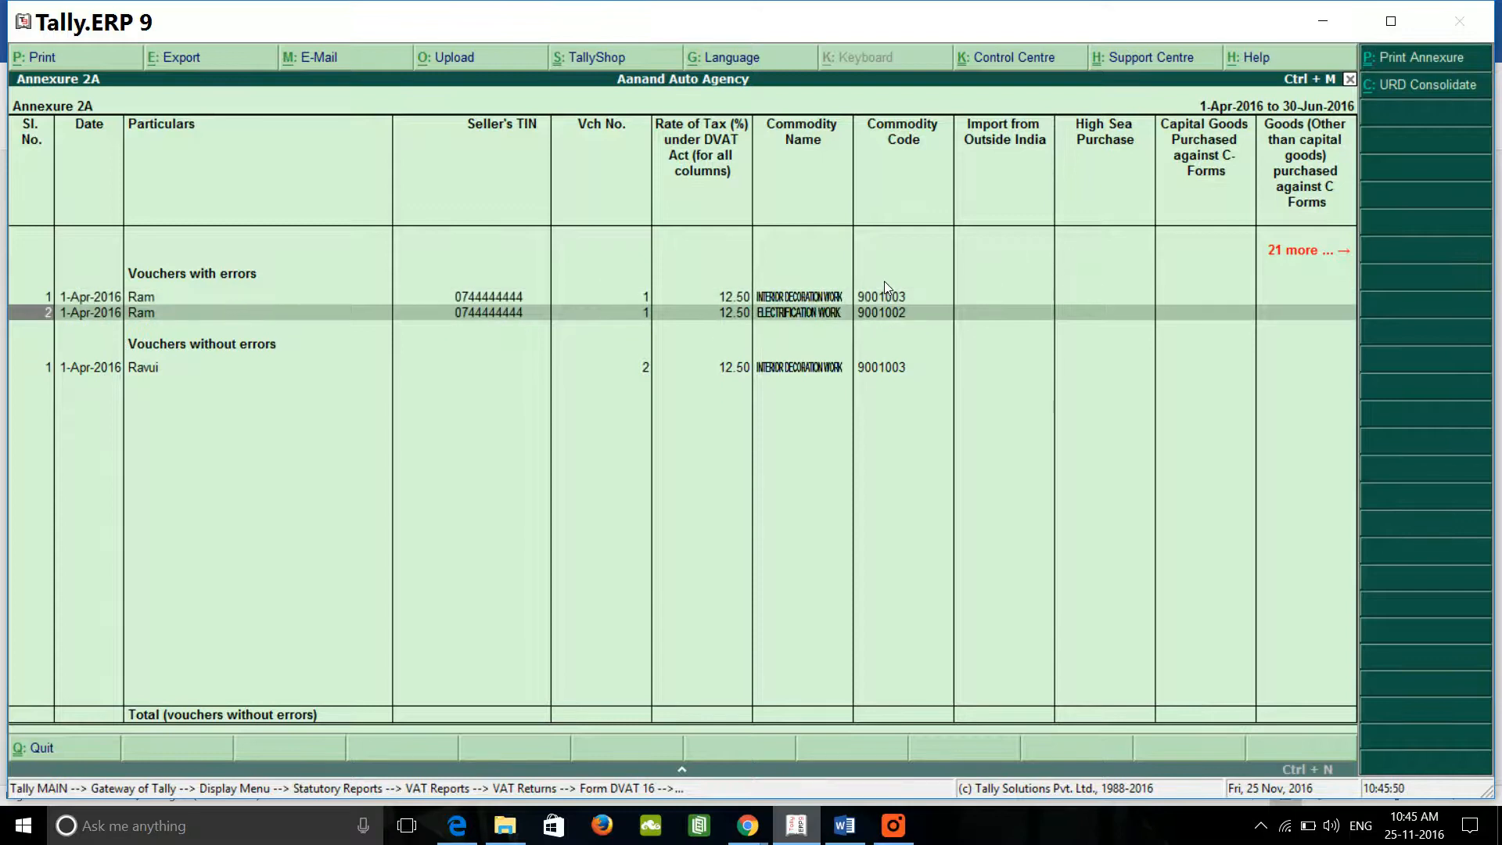
key(Up)
key(Down)
key(Up)
key(Down)
key(Up)
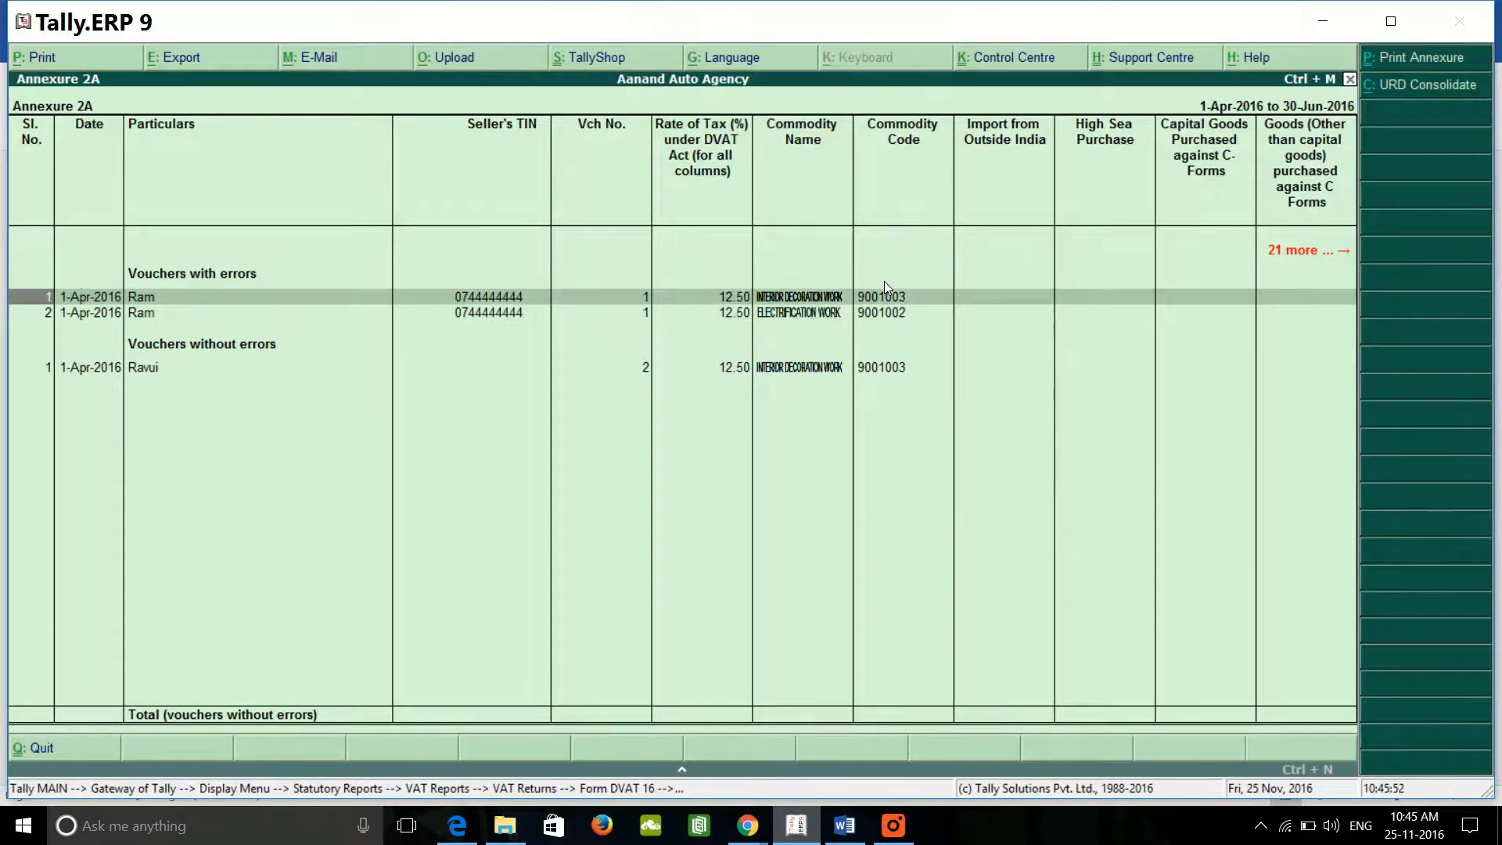
key(Return)
Step: Enter a corrected 11-digit party TIN and return to the e-VAT annexures list
key(Return)
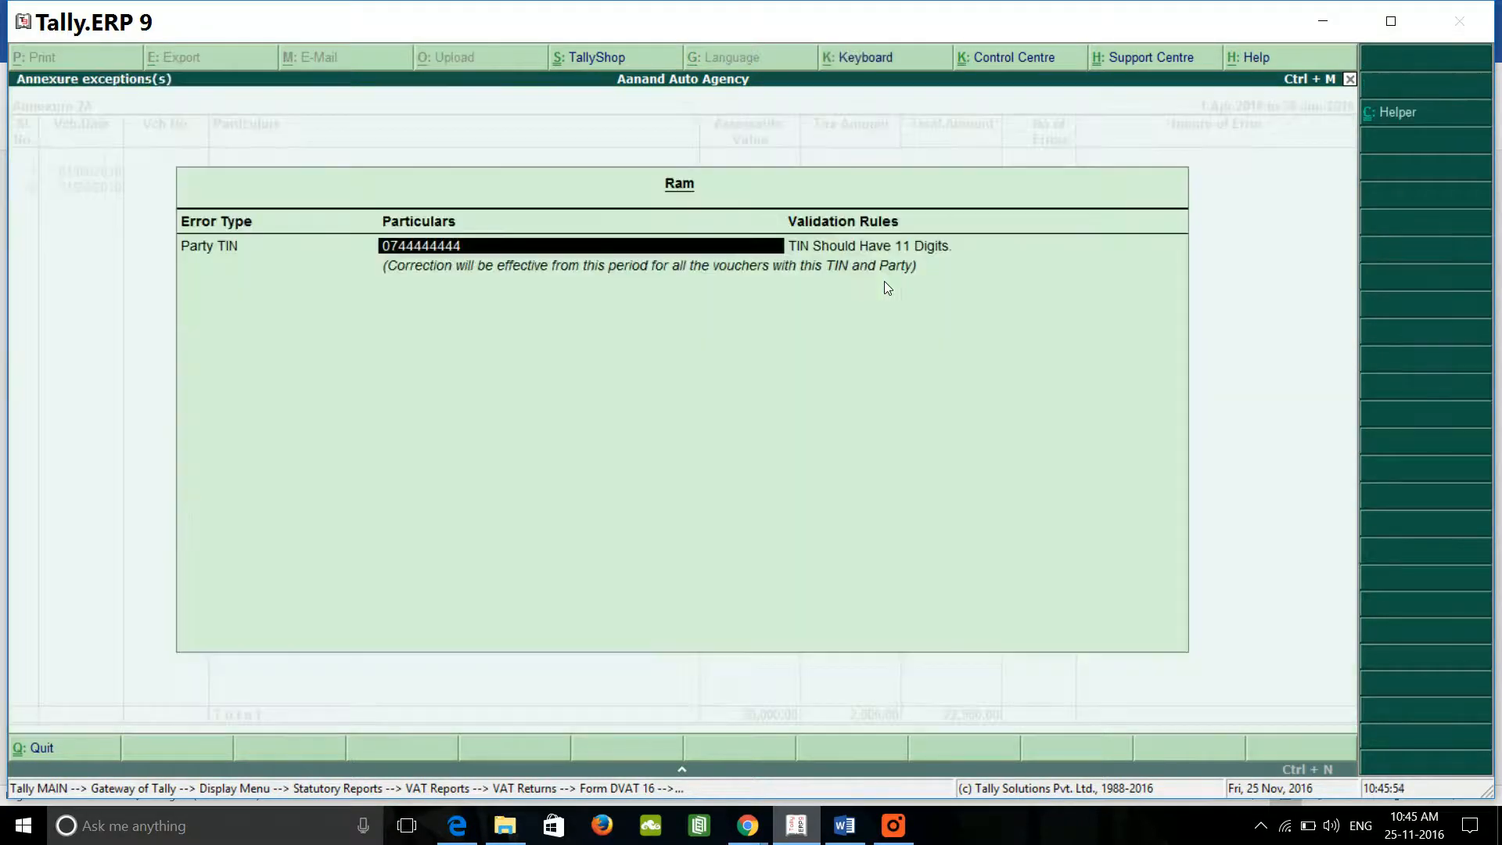
text(07111111111)
key(Return)
key(Return)
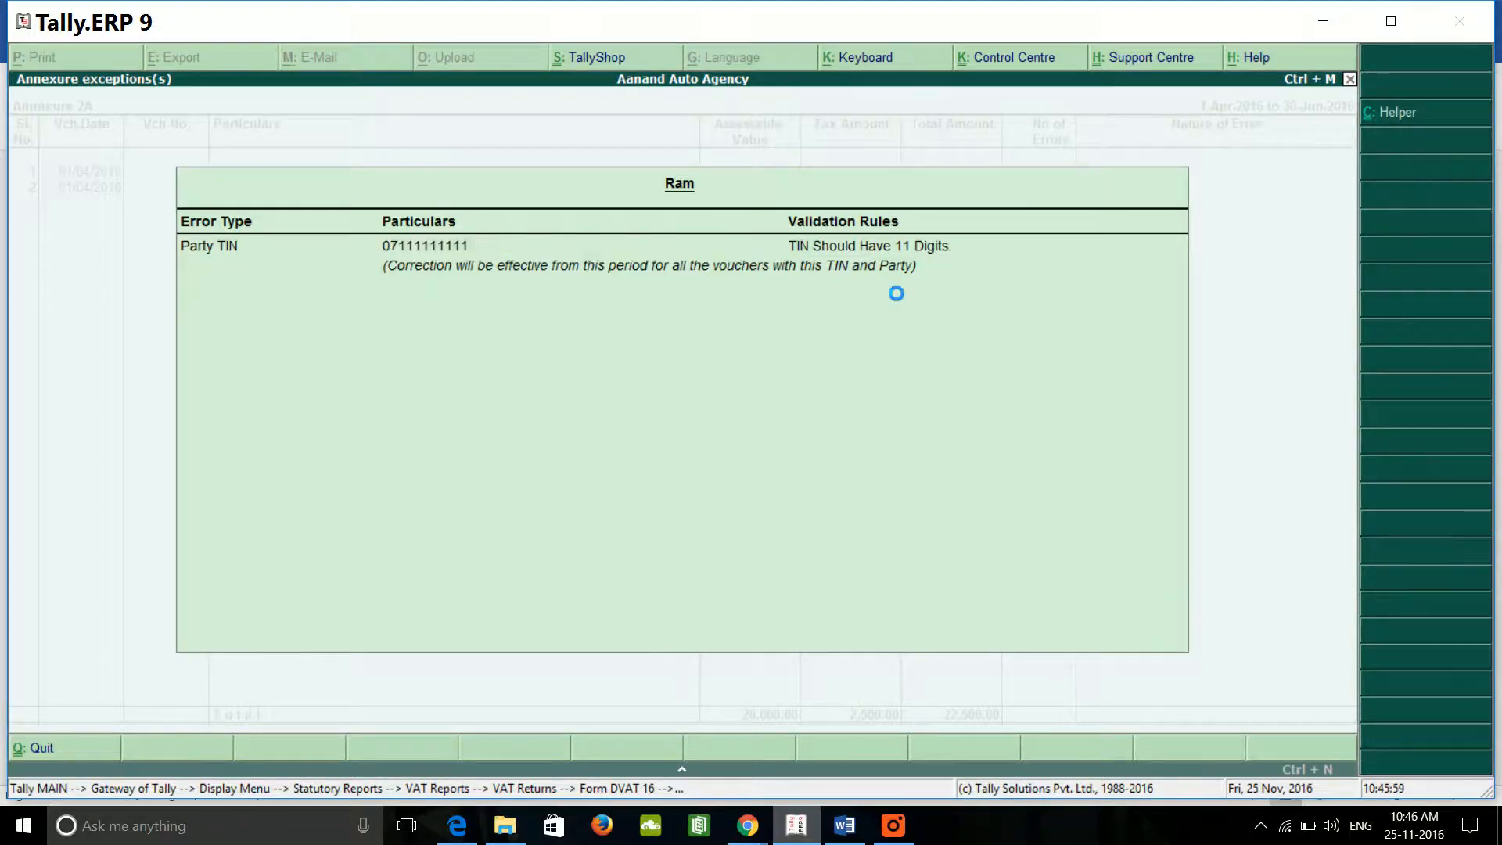
key(Escape)
key(Escape)
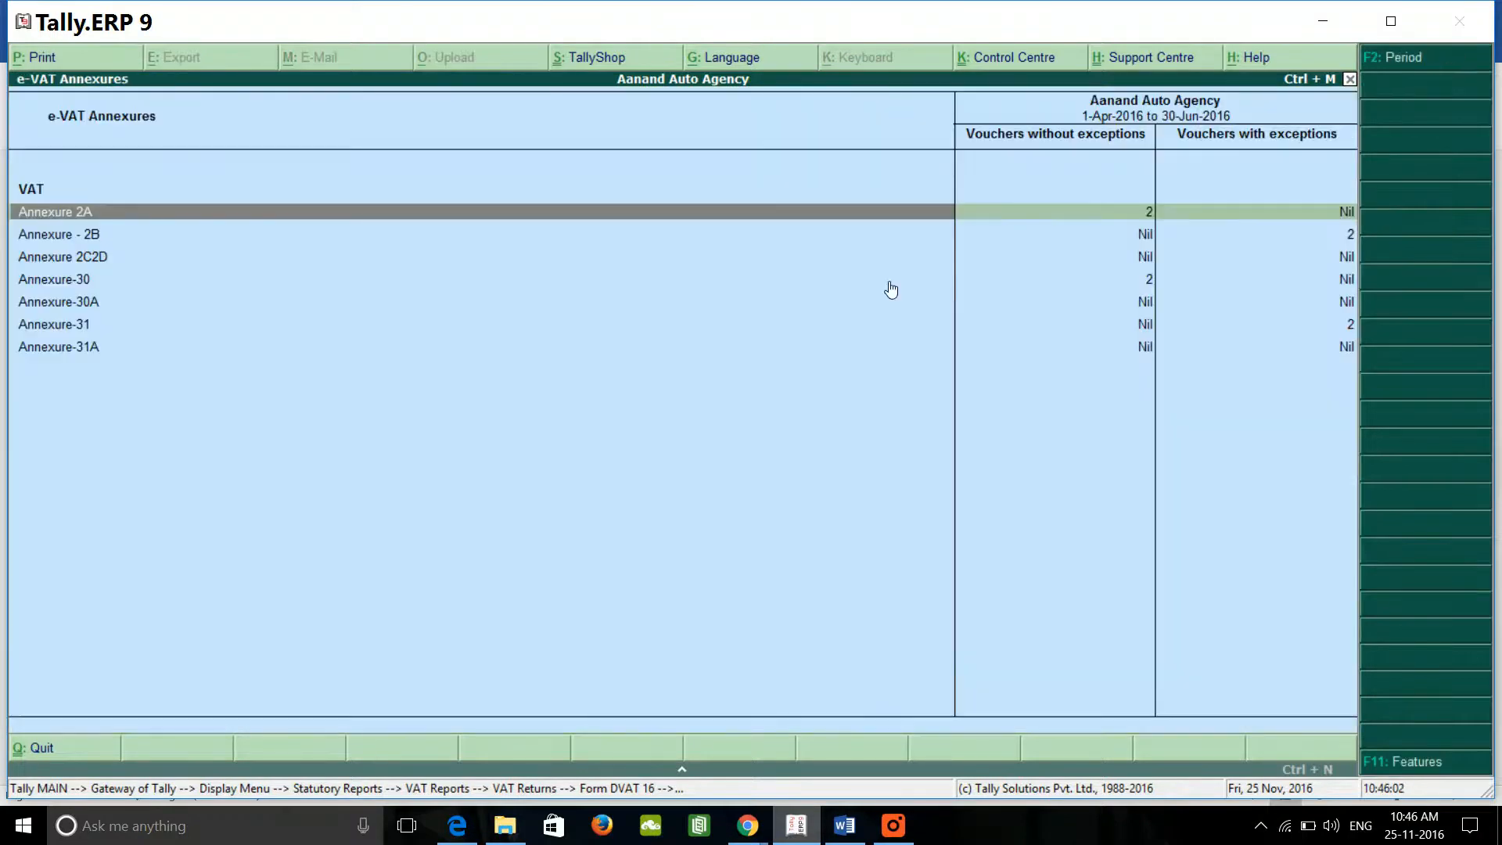
key(Down)
key(Down)
key(Up)
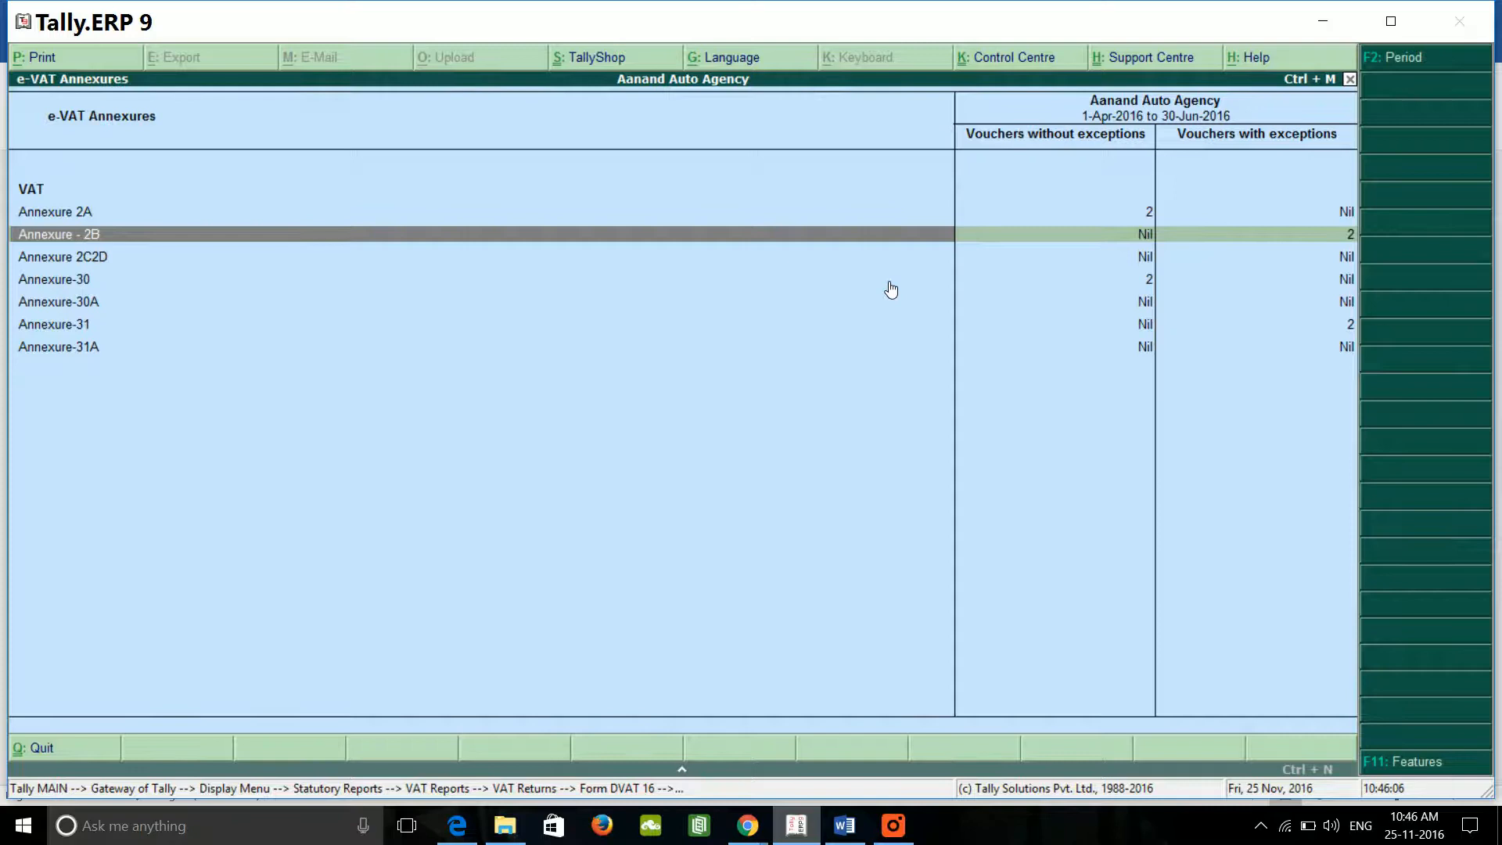
key(Up)
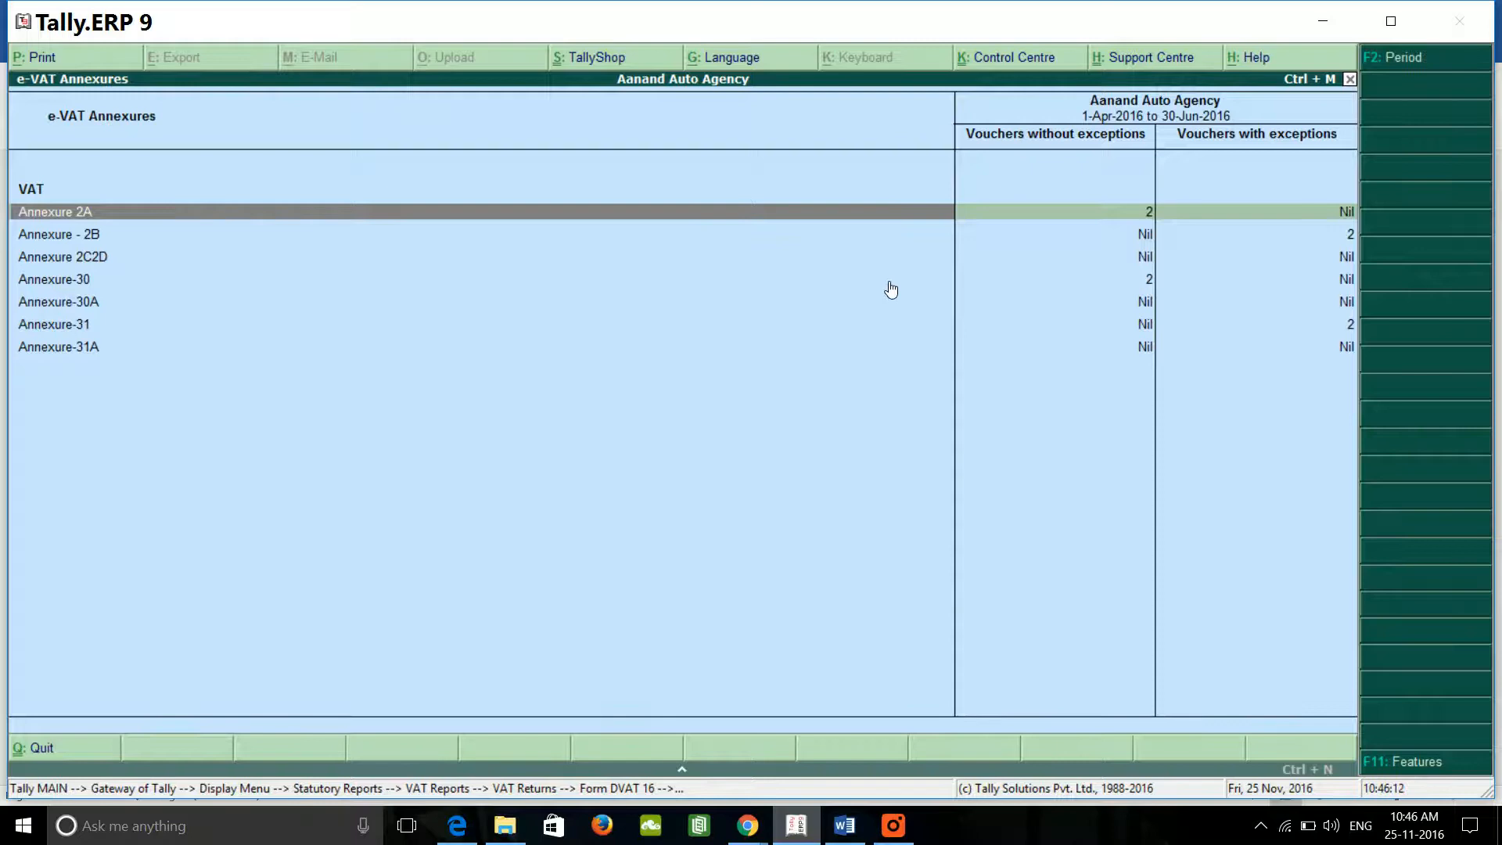
Step: Reopen quarterly Form DVAT 16 and open Annexure 2A, now showing three error-free purchase vouchers
key(Escape)
key(Escape)
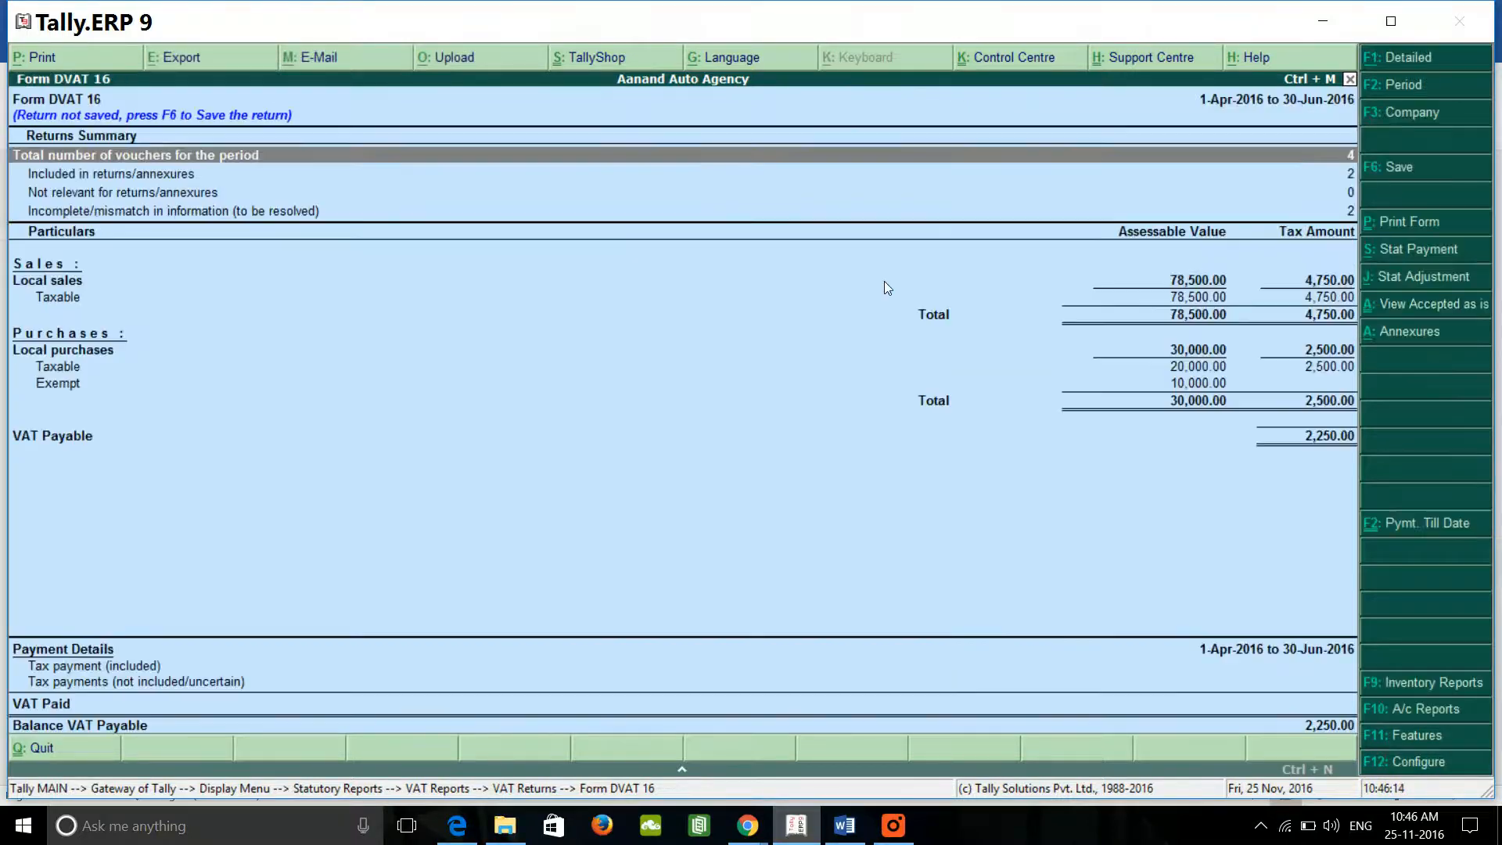
key(Return)
click(1420, 332)
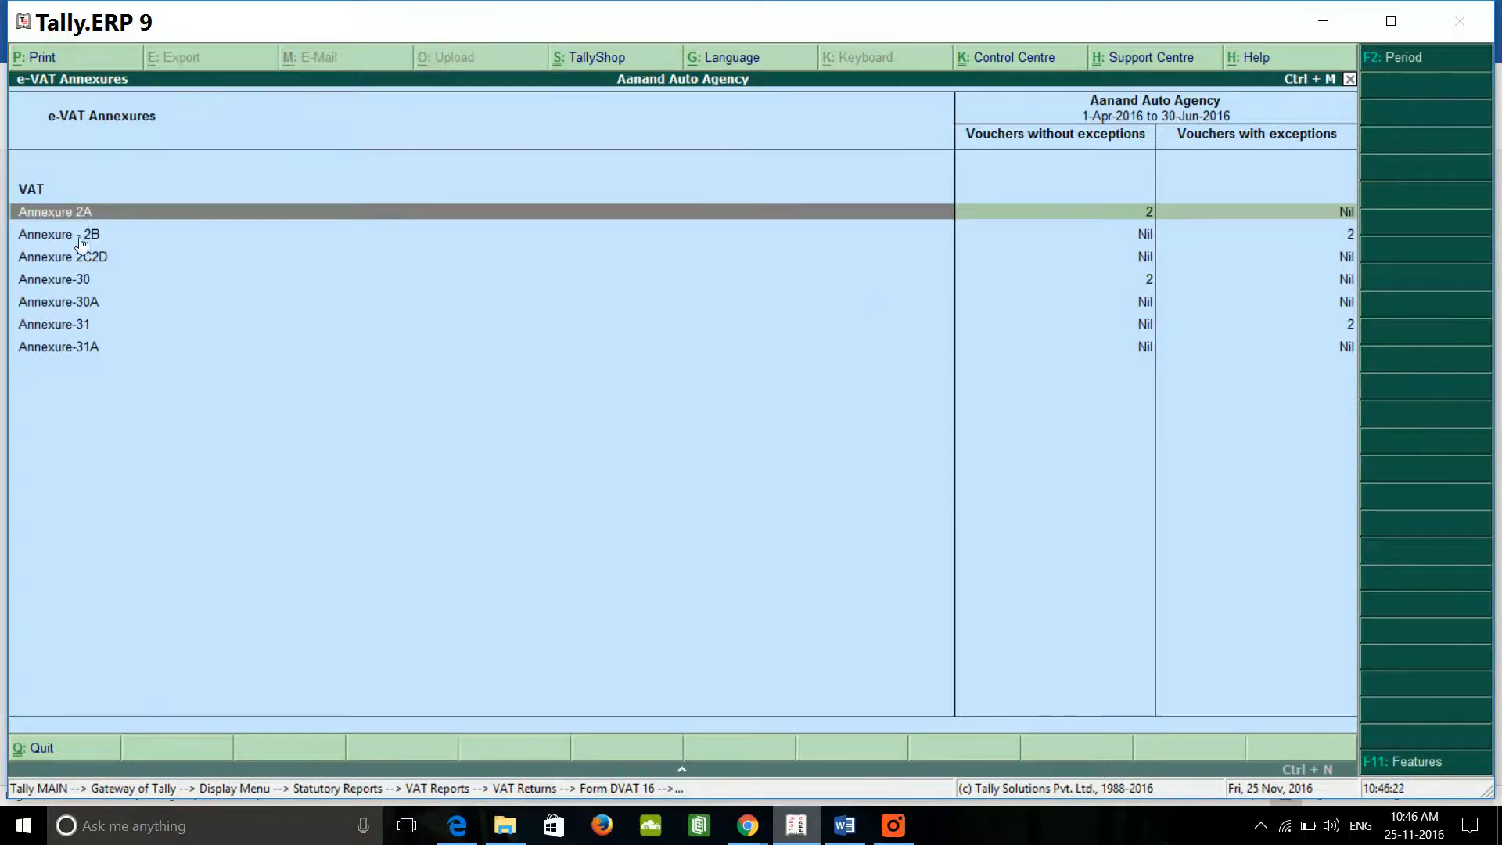
key(Return)
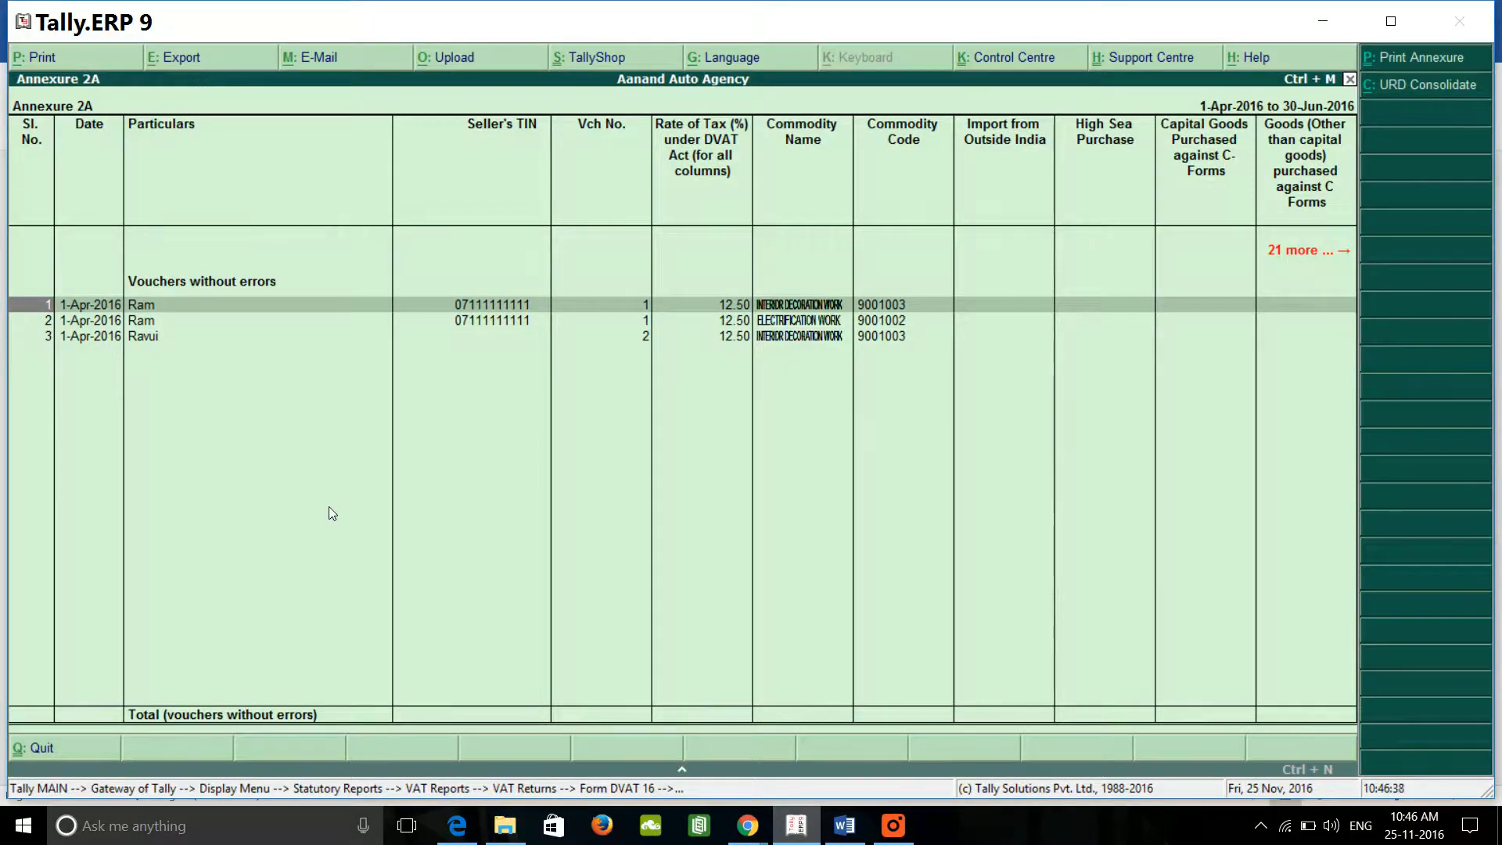
Step: Export the Annexure 2A report in Excel format as Annexure2A.xls
key(alt+e)
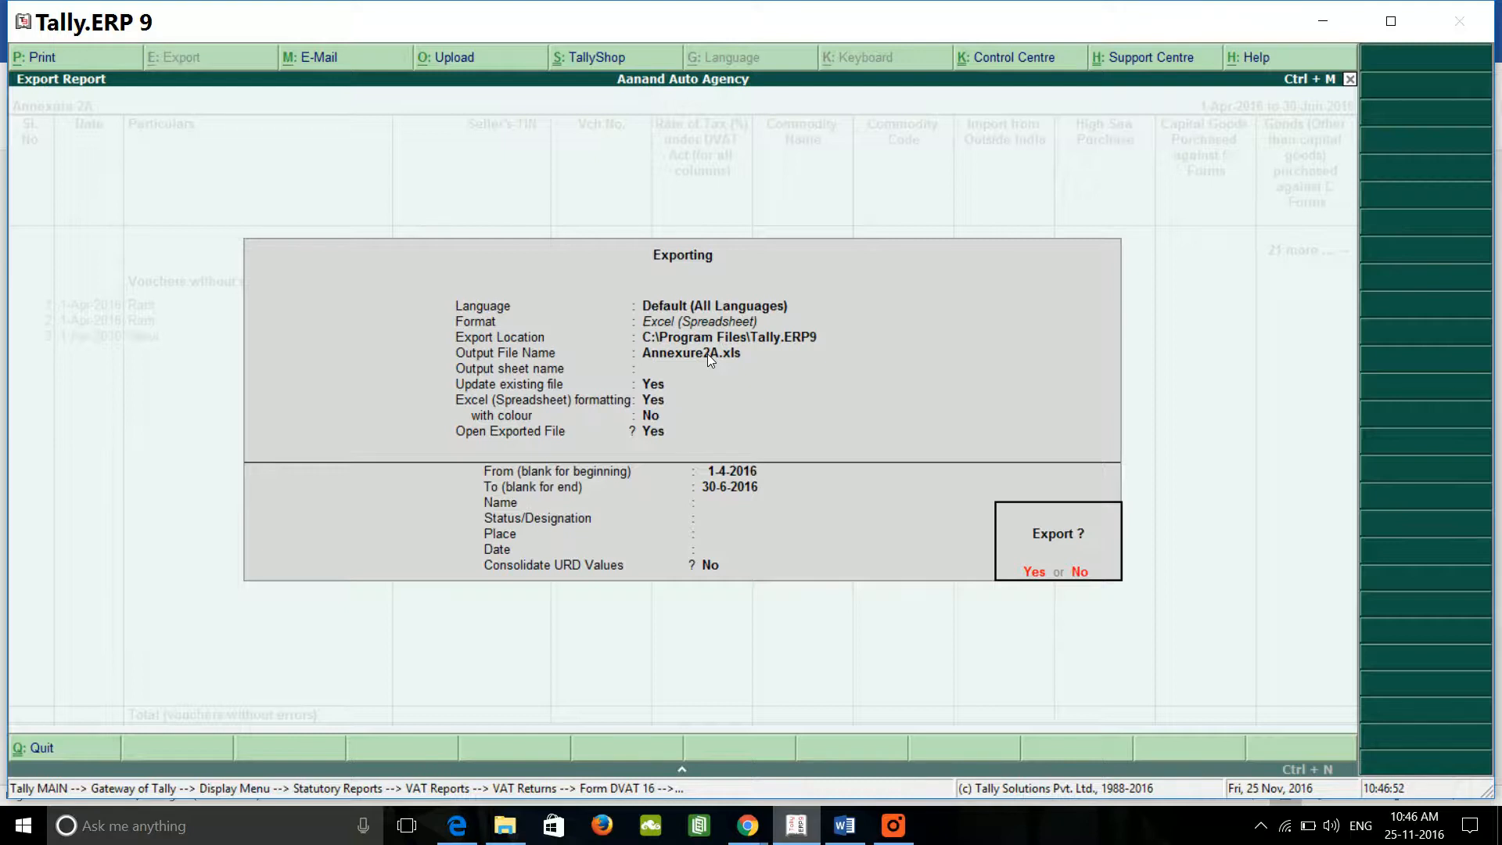
key(Return)
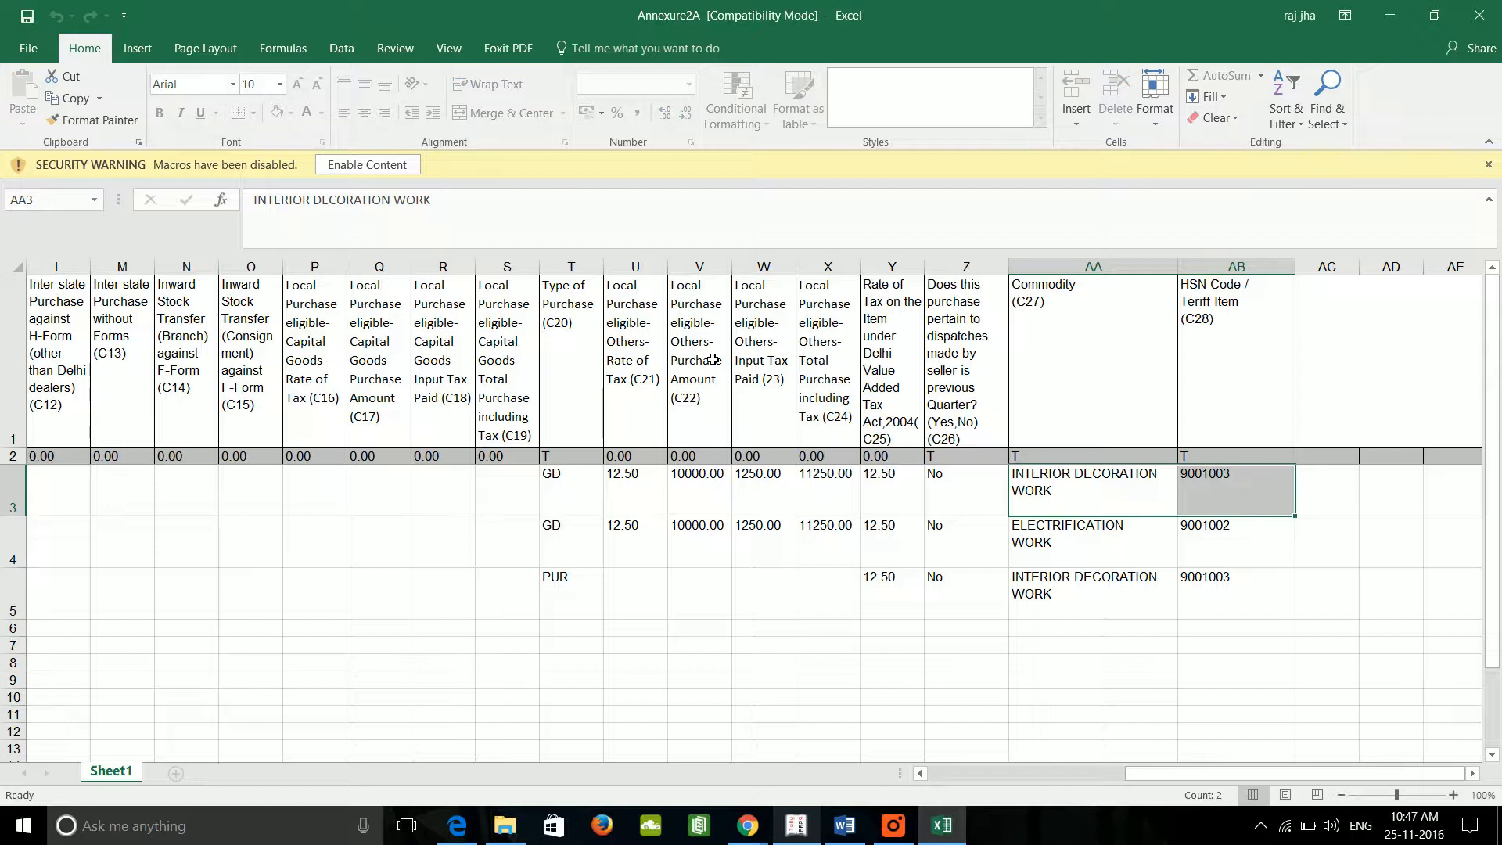
Step: Review the tax, commodity, HSN and purchase amount columns of the exported Annexure2A rows
key(Left)
key(Left)
key(Left)
key(Left)
key(Left)
key(Left)
key(Left)
key(Left)
key(Left)
key(Left)
key(Left)
key(Left)
key(Left)
key(Left)
key(Left)
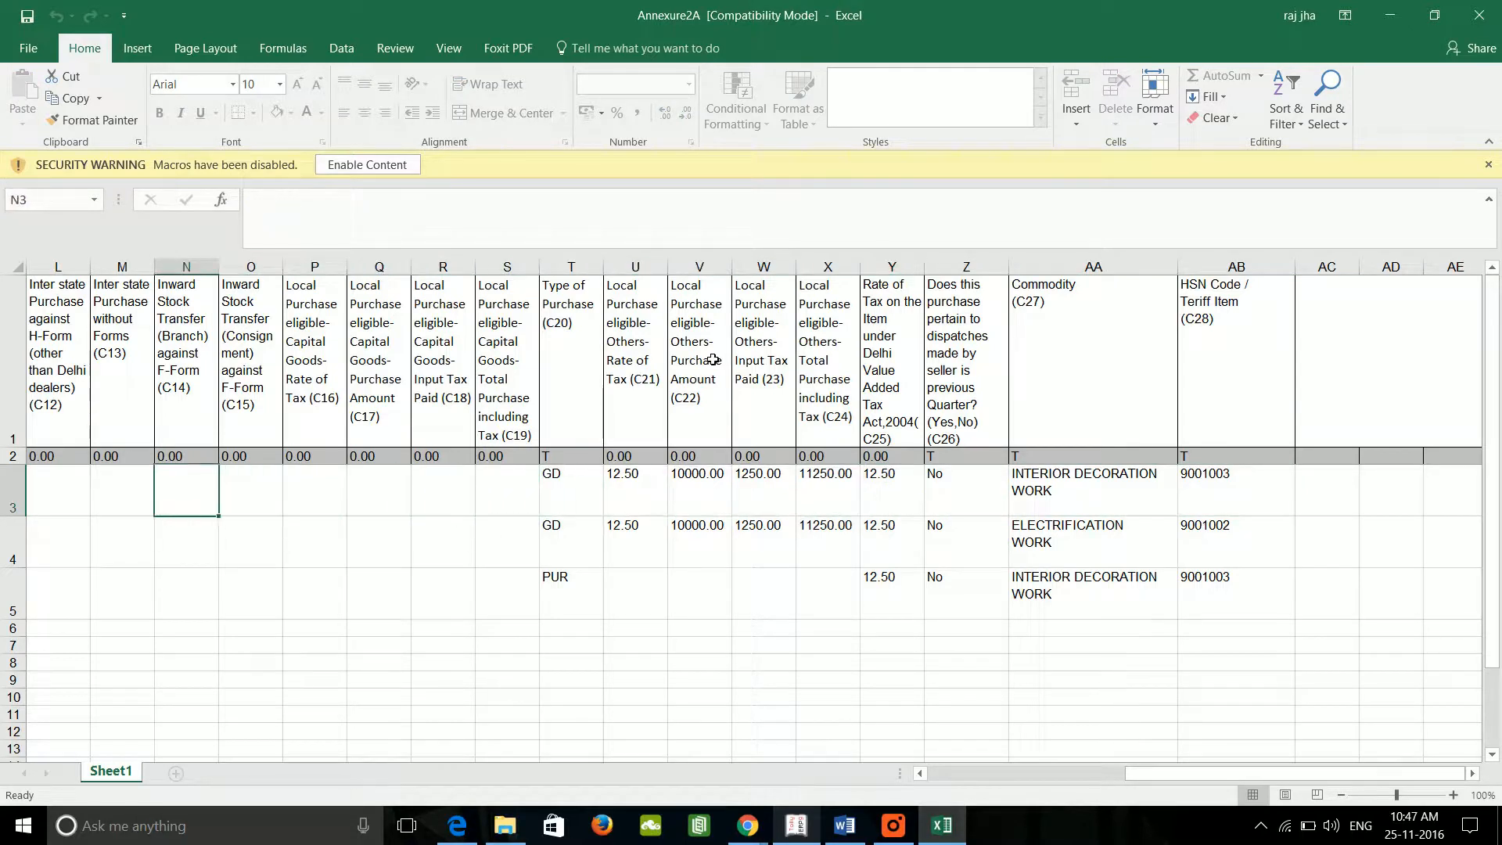
key(Right)
key(Right)
key(Right)
key(Right)
key(Right)
key(Right)
key(Right)
key(Right)
key(Right)
key(Right)
key(Right)
key(Right)
key(Right)
key(Right)
key(Right)
key(Right)
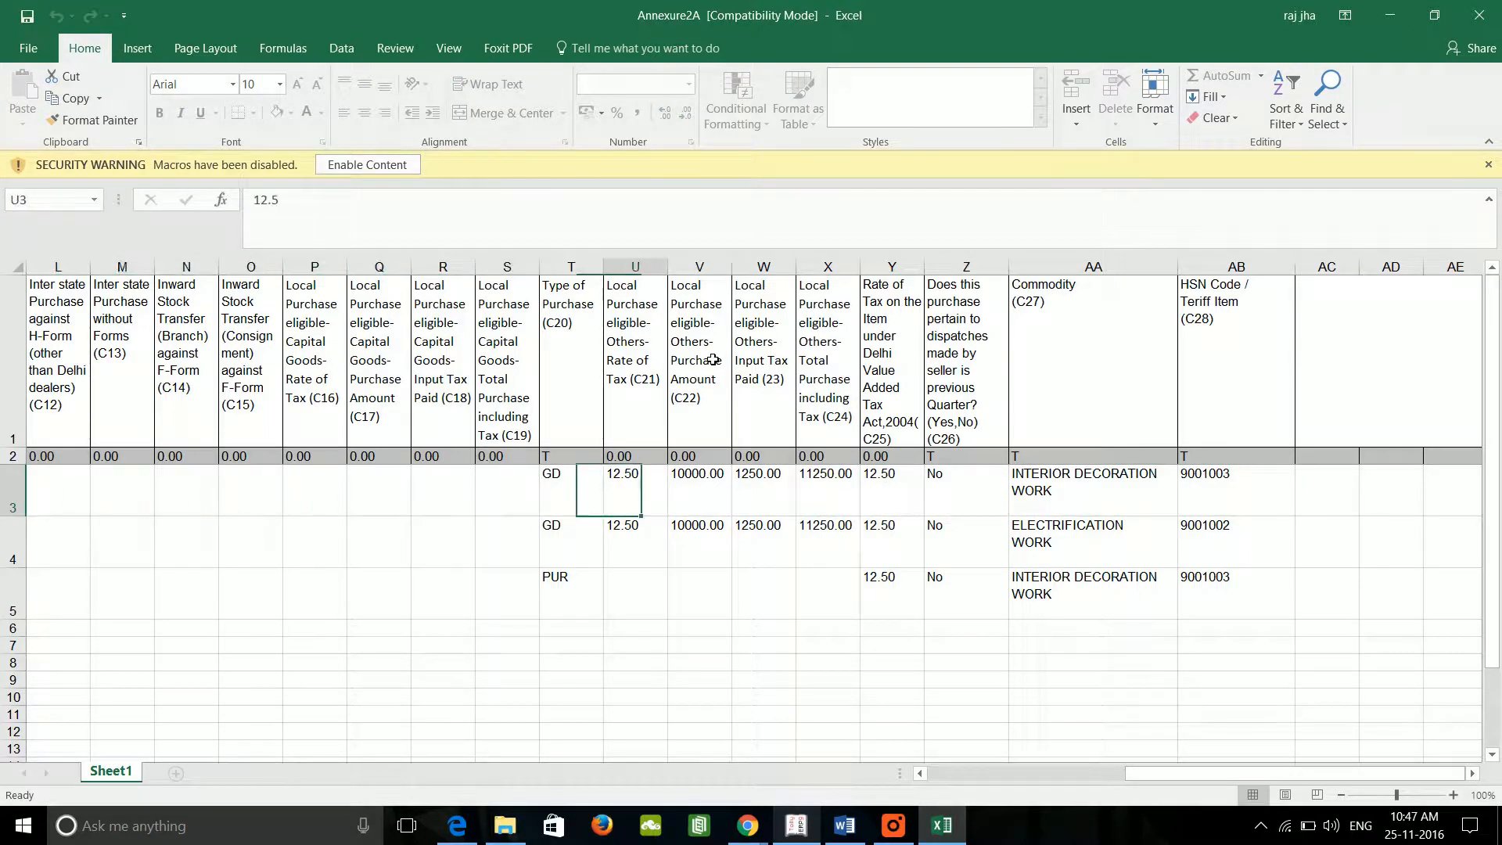
key(Left)
key(Left)
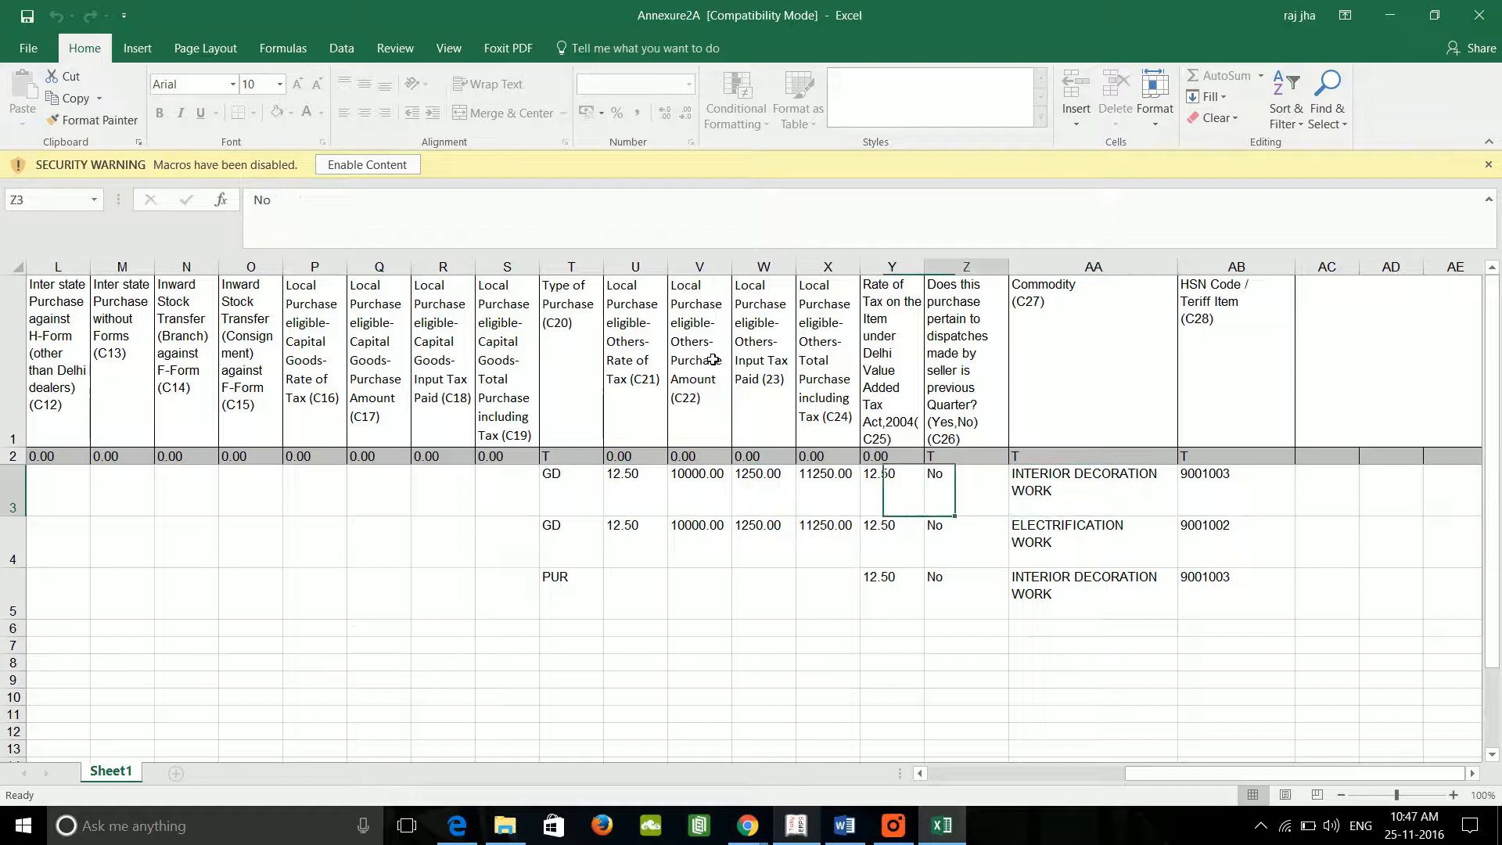
key(Right)
key(Right)
key(Down)
key(Down)
key(Up)
key(Down)
key(Down)
key(Down)
key(Down)
key(Left)
key(Left)
key(Left)
key(Left)
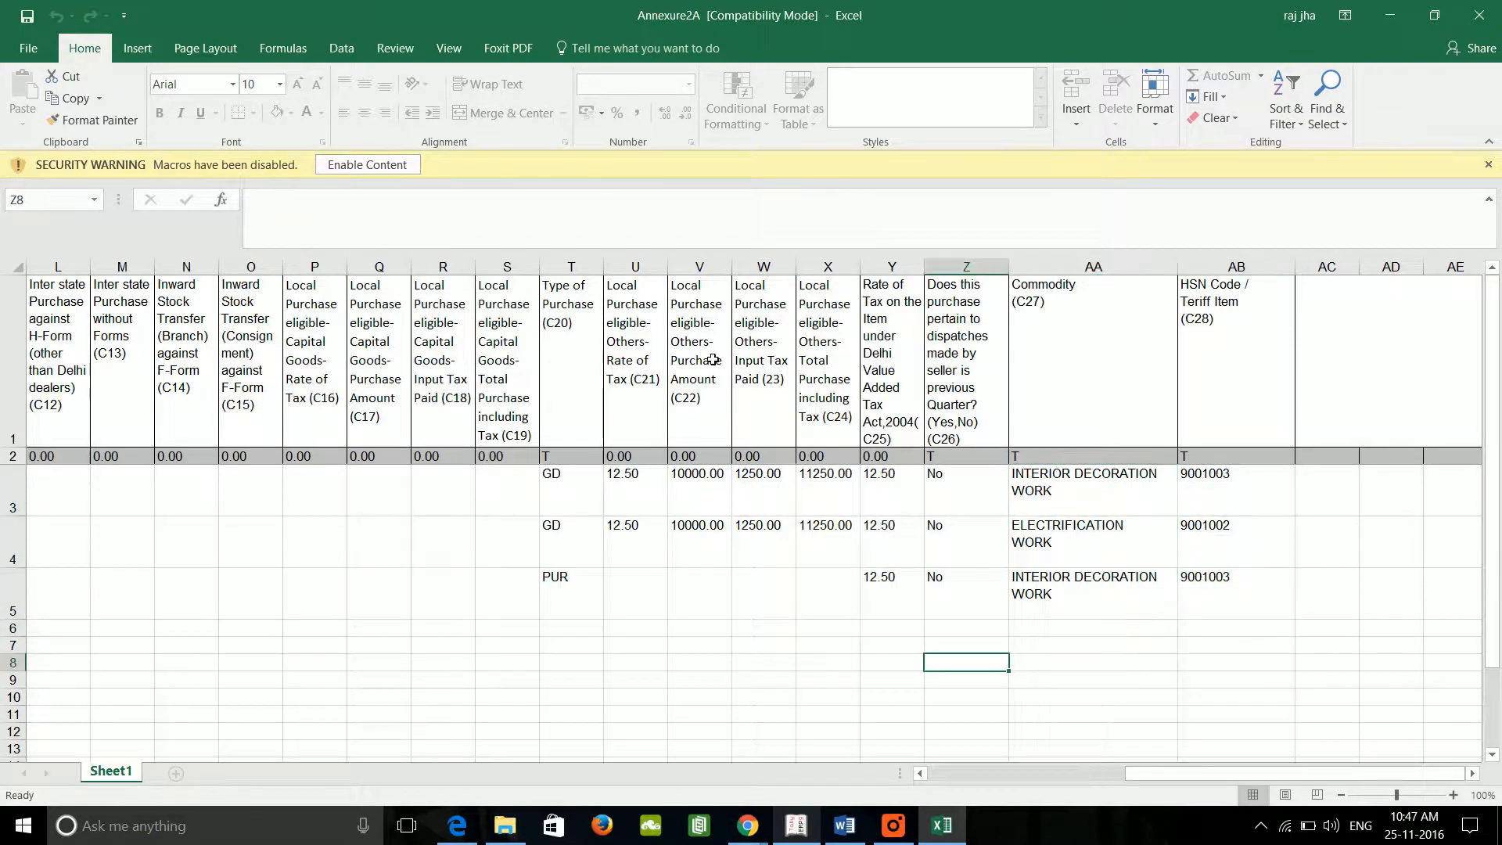
key(Up)
key(Up)
key(Up)
key(Up)
key(Up)
key(Down)
key(Down)
key(Down)
key(Down)
key(Down)
key(Left)
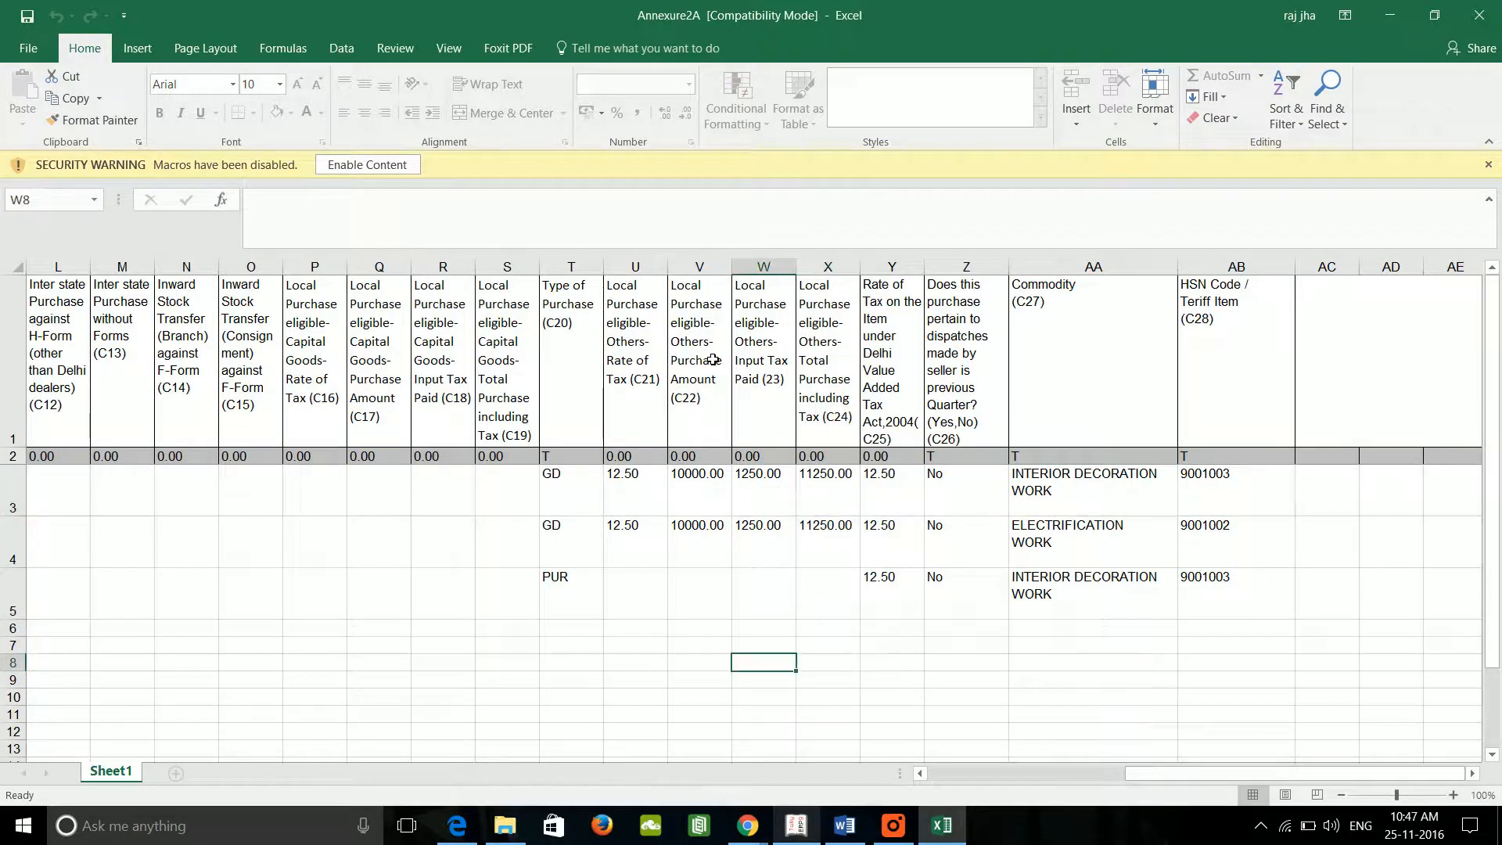
key(Up)
key(Up)
key(Left)
key(Left)
key(Left)
key(Left)
key(Left)
key(Left)
key(Left)
key(Left)
key(Left)
key(Left)
key(Left)
key(Left)
key(Left)
key(Left)
key(Left)
key(Left)
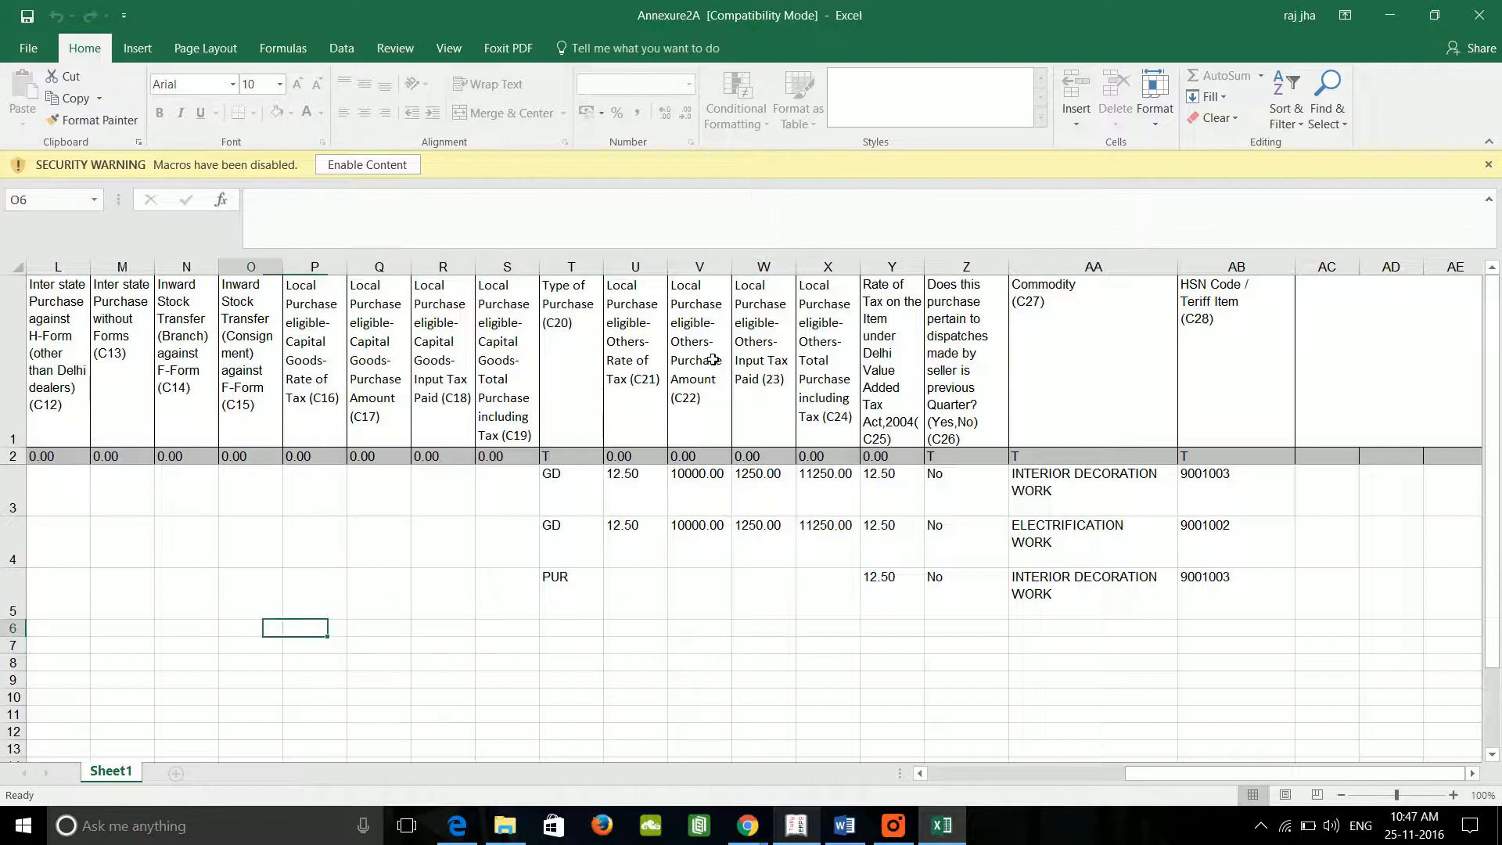
Step: Check the serial number, year, period and seller TIN columns, then close the Annexure2A workbook
key(Left)
key(Left)
key(Left)
key(Left)
key(Left)
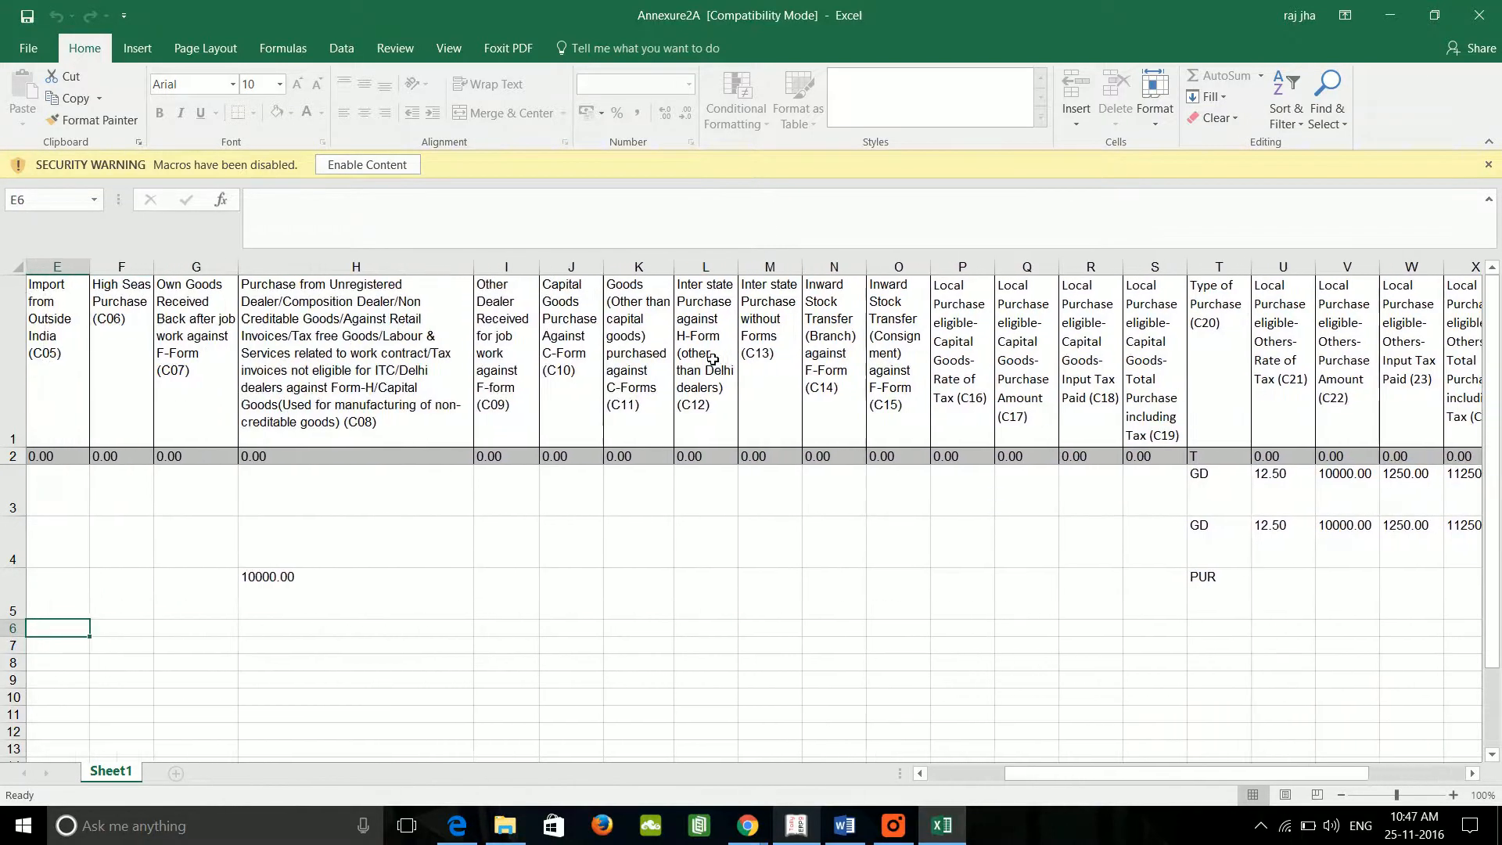
key(Up)
key(Up)
key(Left)
key(Down)
key(Down)
key(Down)
key(Down)
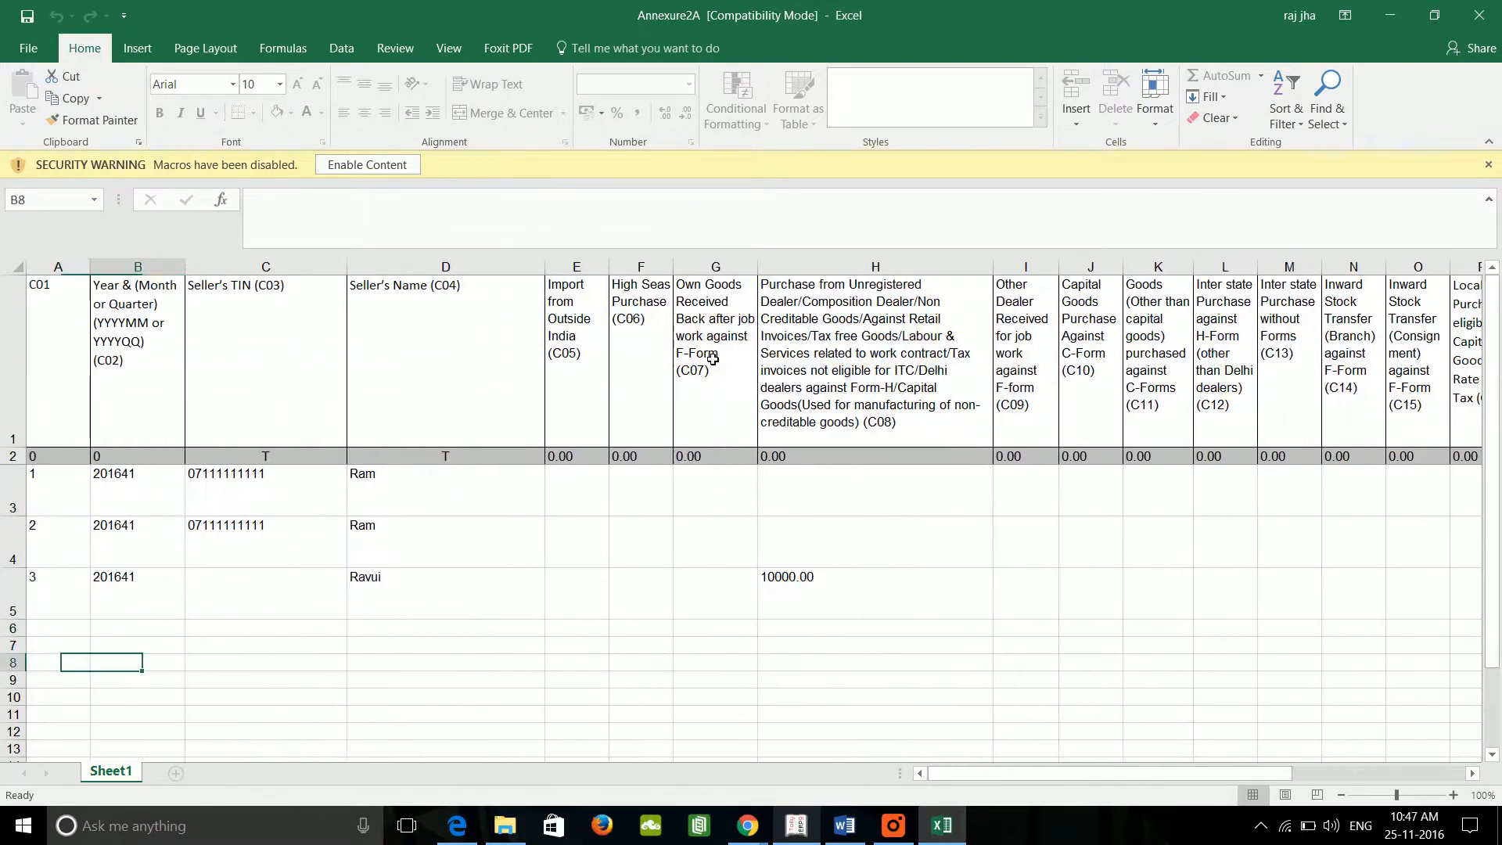
key(Right)
key(Up)
key(Up)
key(Up)
key(Up)
key(Up)
key(Down)
key(Down)
key(Down)
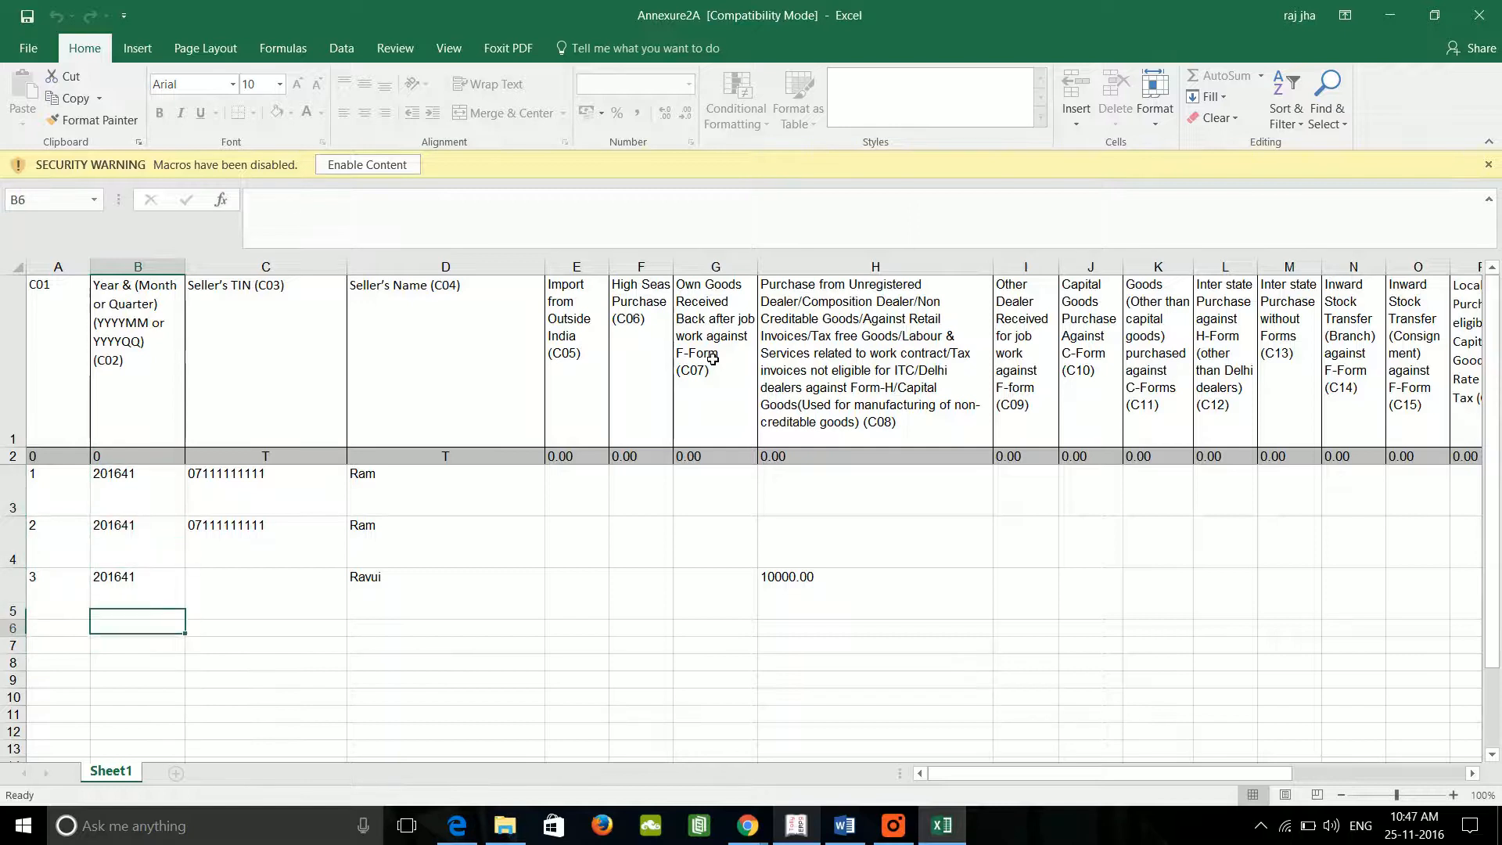
key(Right)
key(Up)
key(Up)
key(Down)
key(Down)
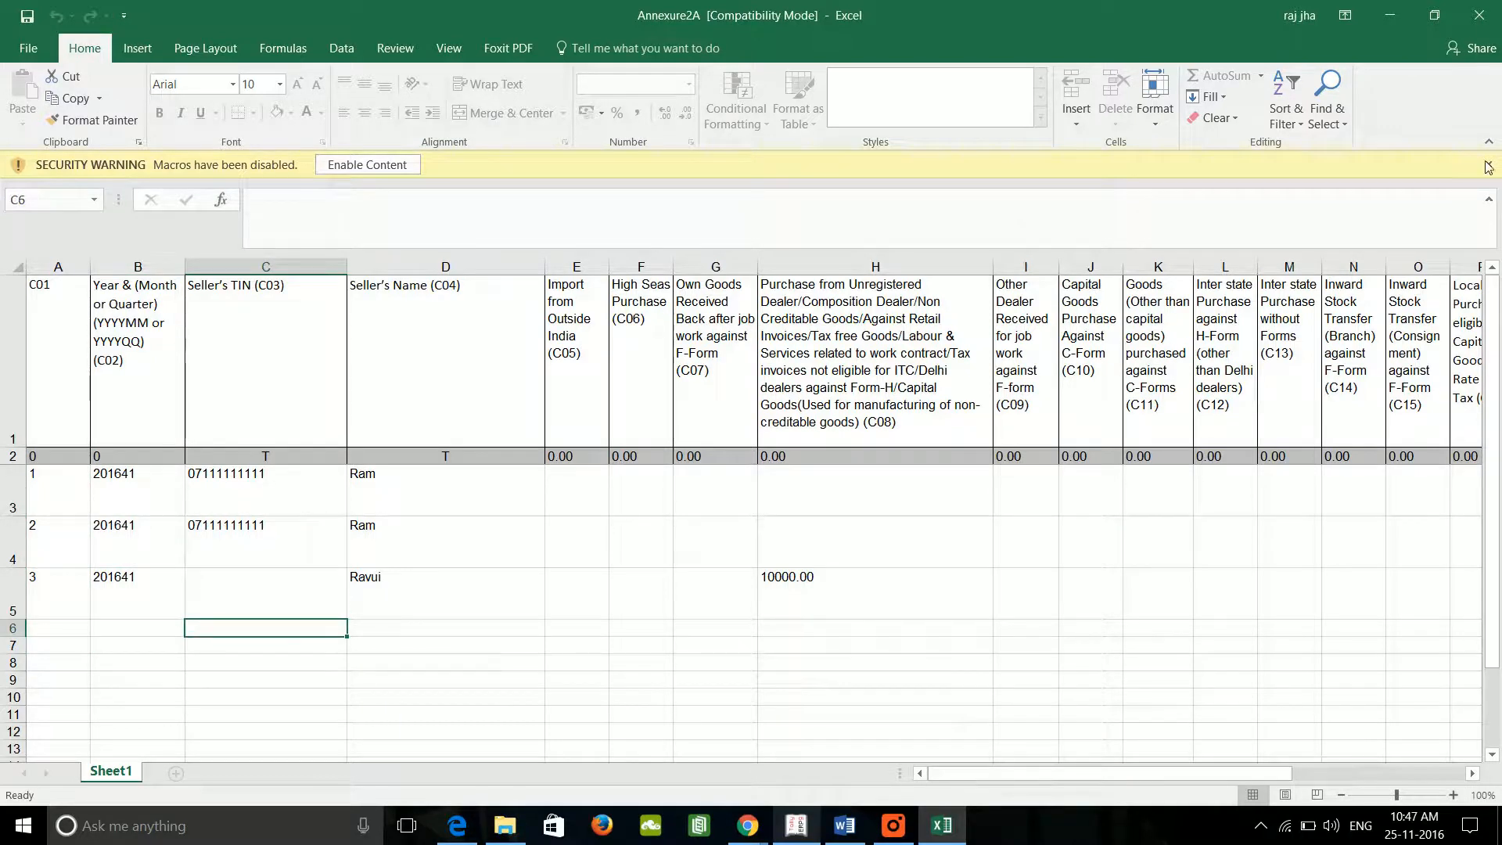
click(1492, 12)
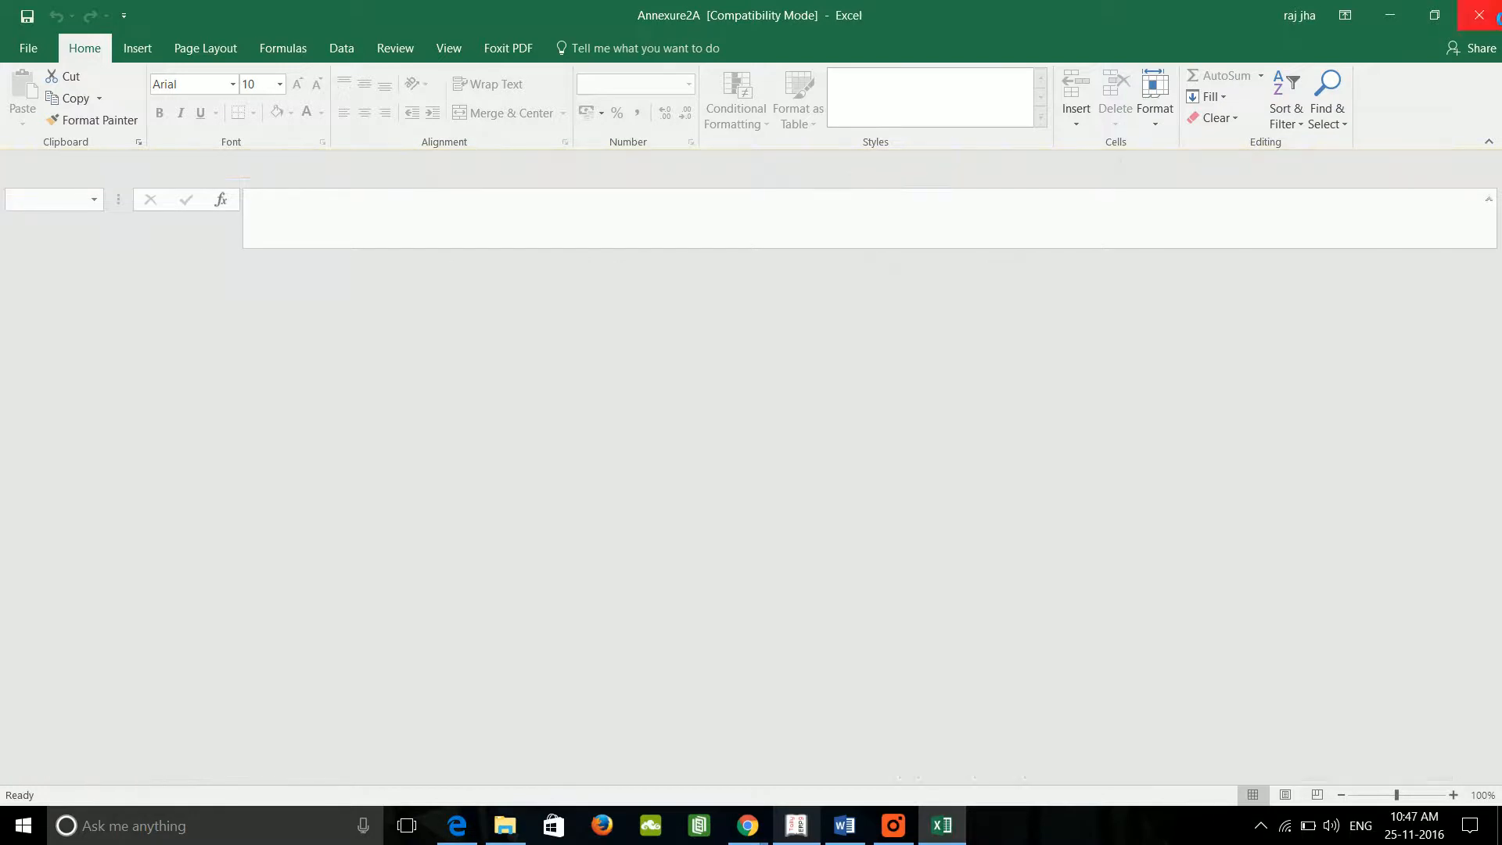
Step: Open the Annexure - 2B report and list its vouchers with errors
key(Escape)
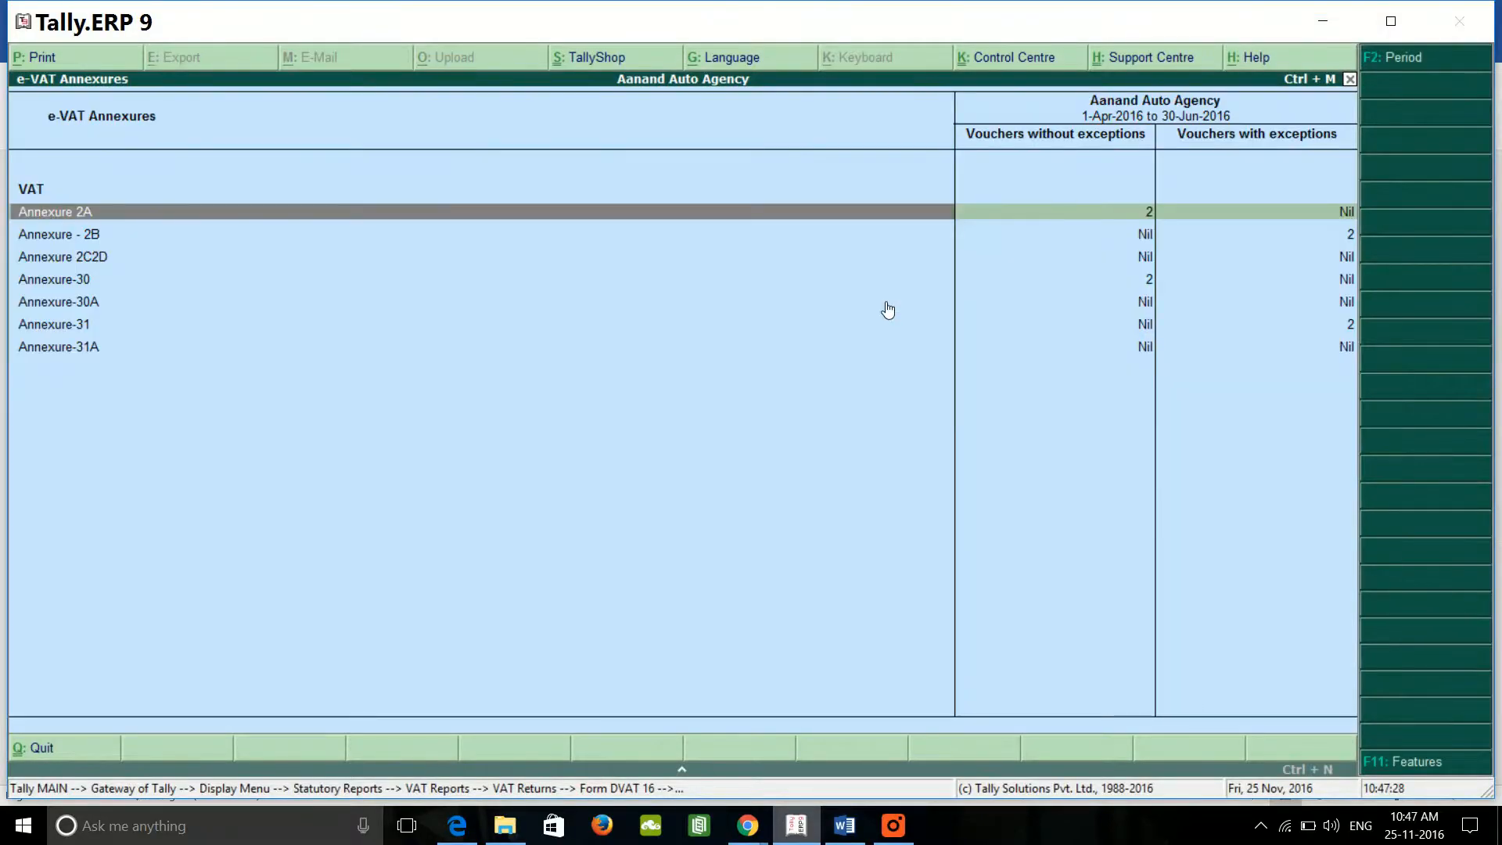
key(Down)
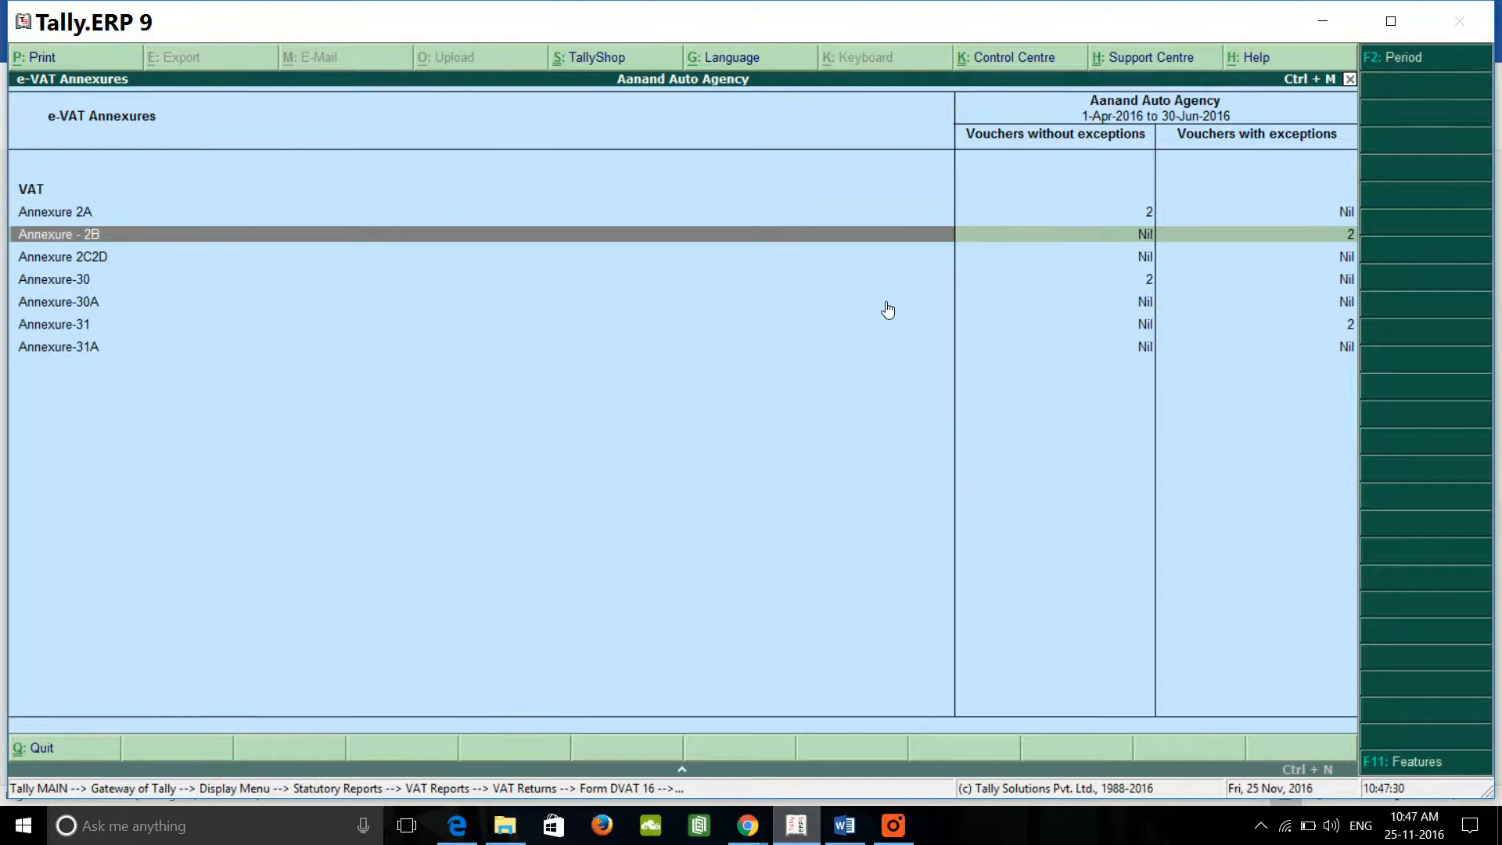
key(Return)
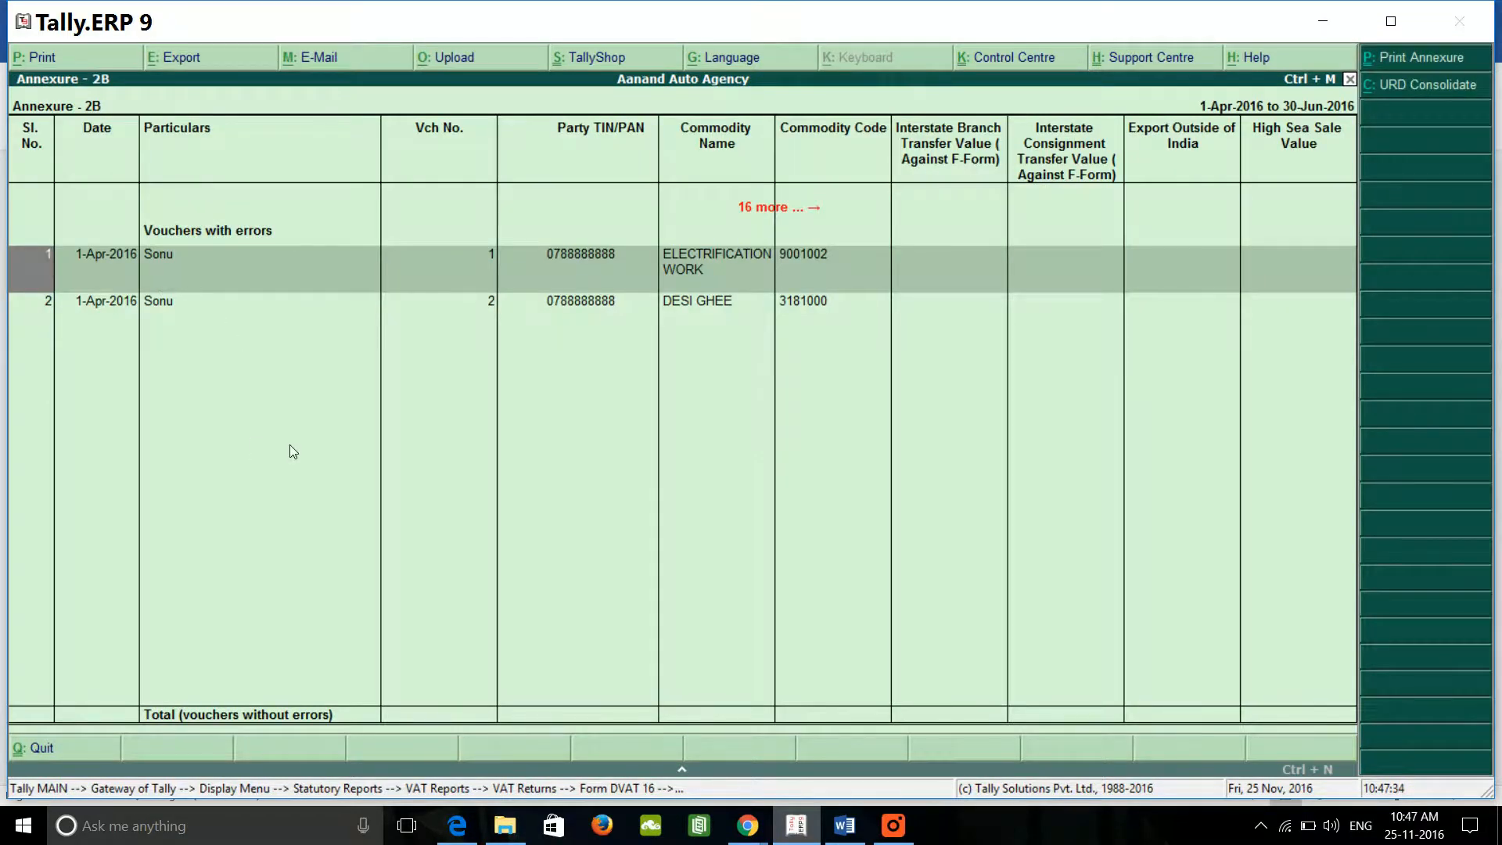
key(Return)
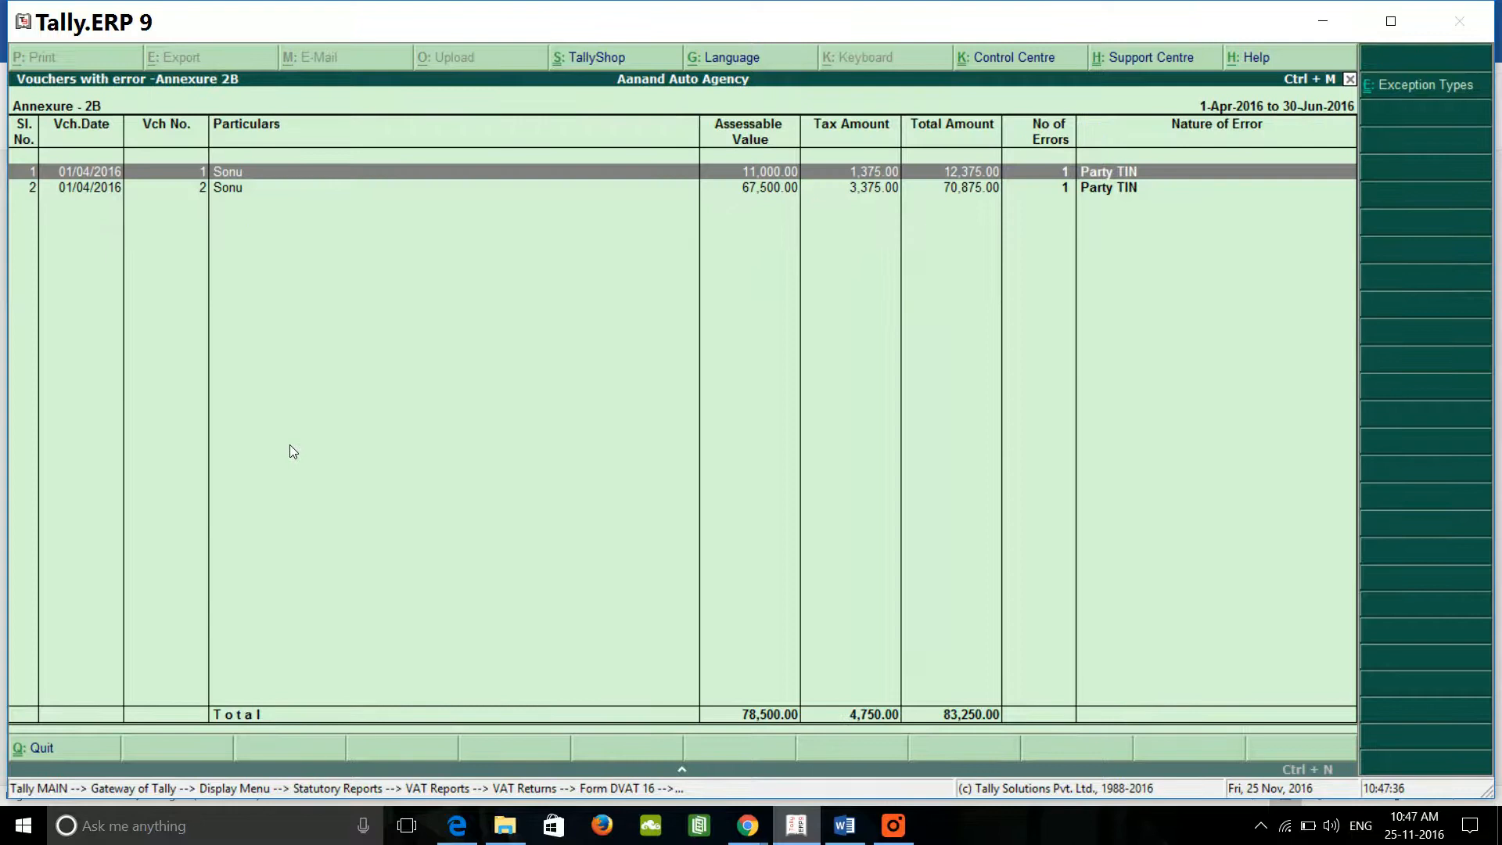
Step: Correct the first voucher's party TIN to a valid 11-digit number
key(Return)
text(0)
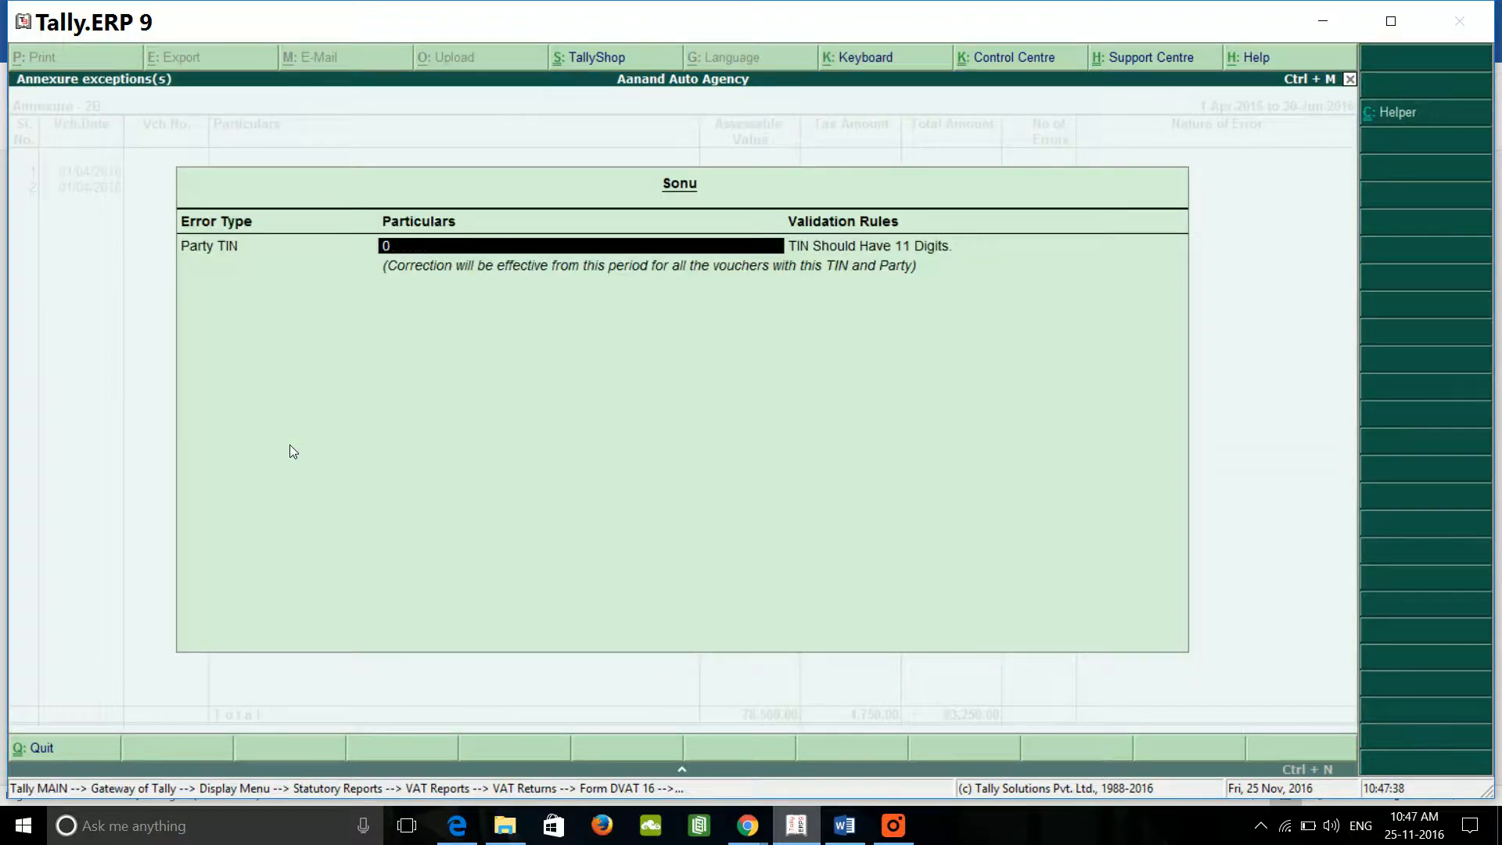
text(7555555)
key(BackSpace)
key(BackSpace)
key(BackSpace)
key(BackSpace)
key(BackSpace)
key(BackSpace)
text(444444445)
key(Return)
key(Return)
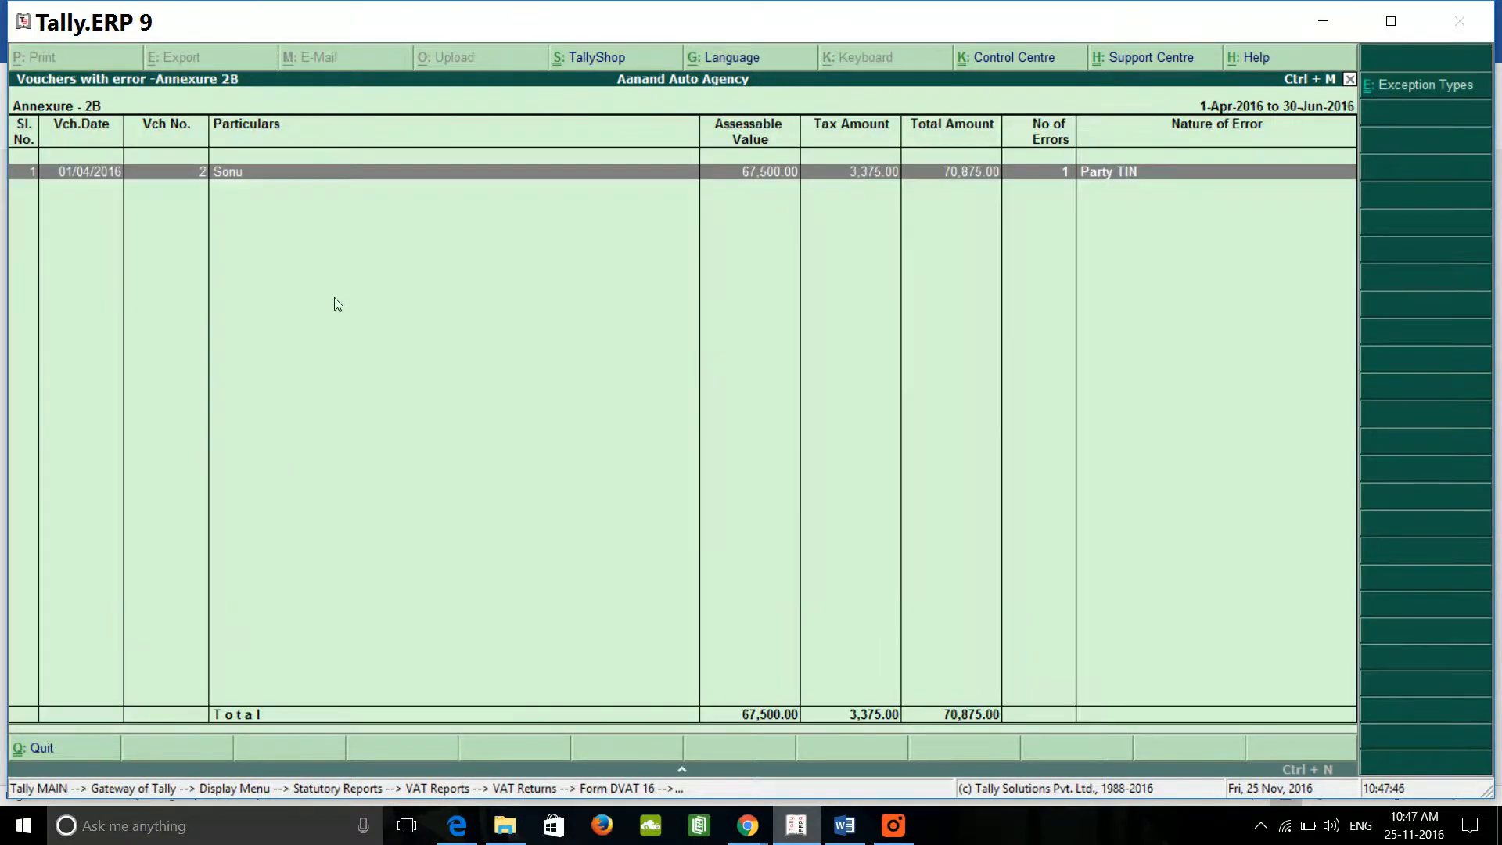
Step: Fix the remaining voucher's party TIN to 11 digits and return to the error-free report
key(Return)
text(0)
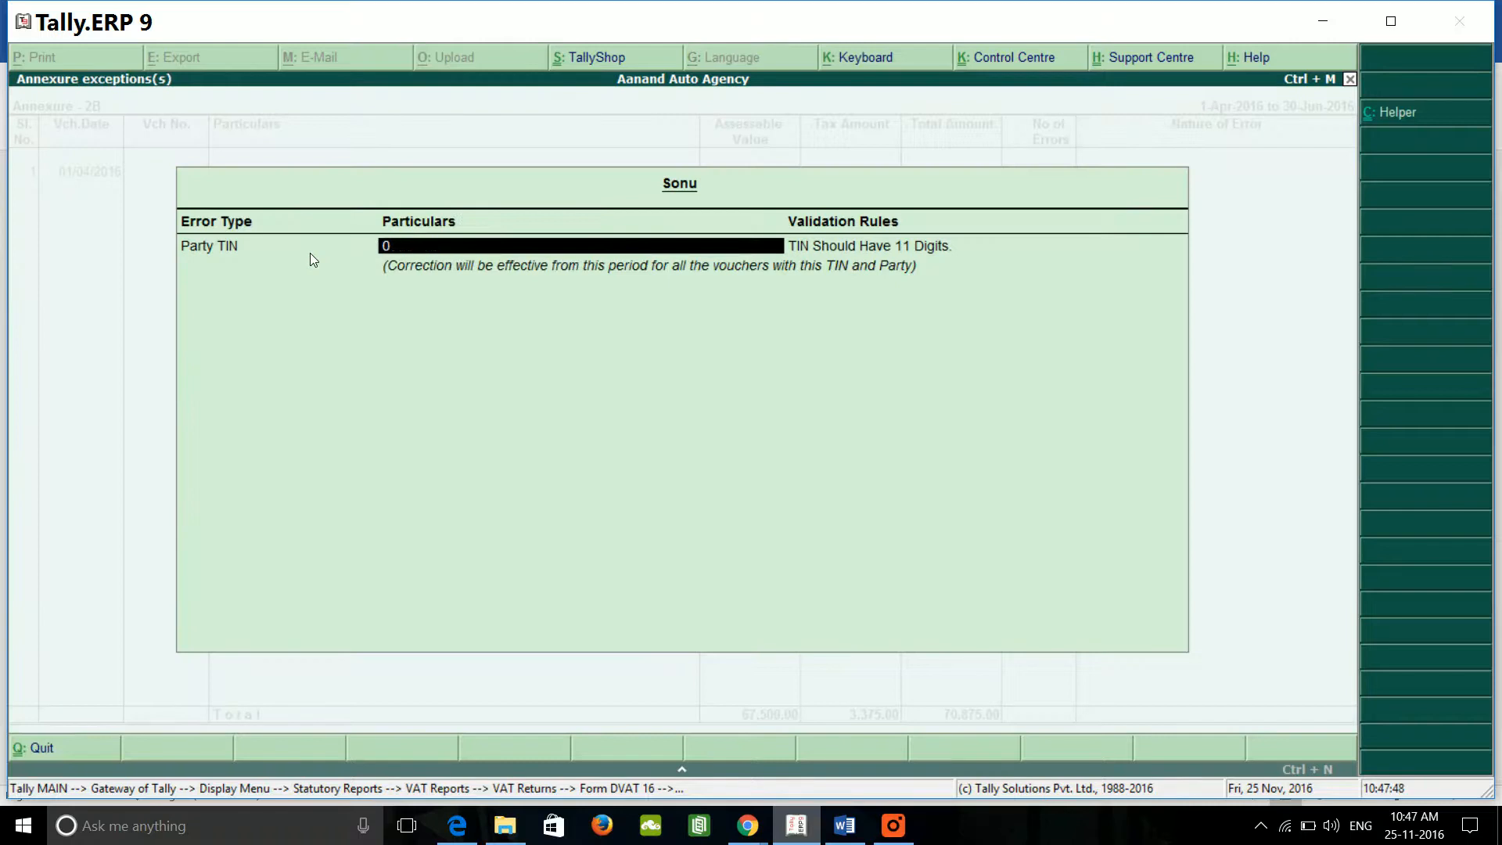
text(7888888888)
key(Return)
key(Return)
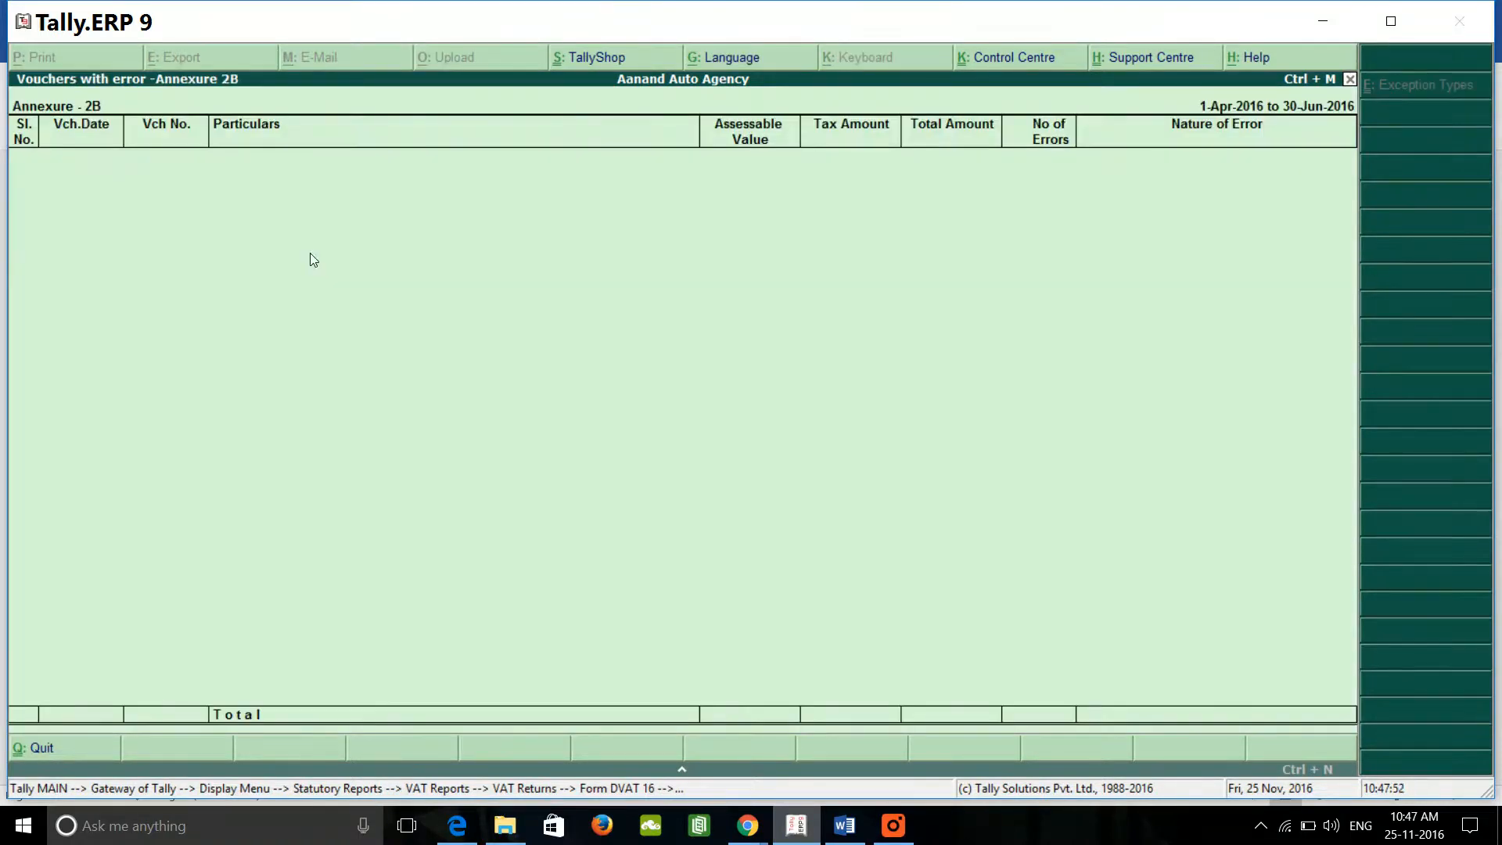
key(Escape)
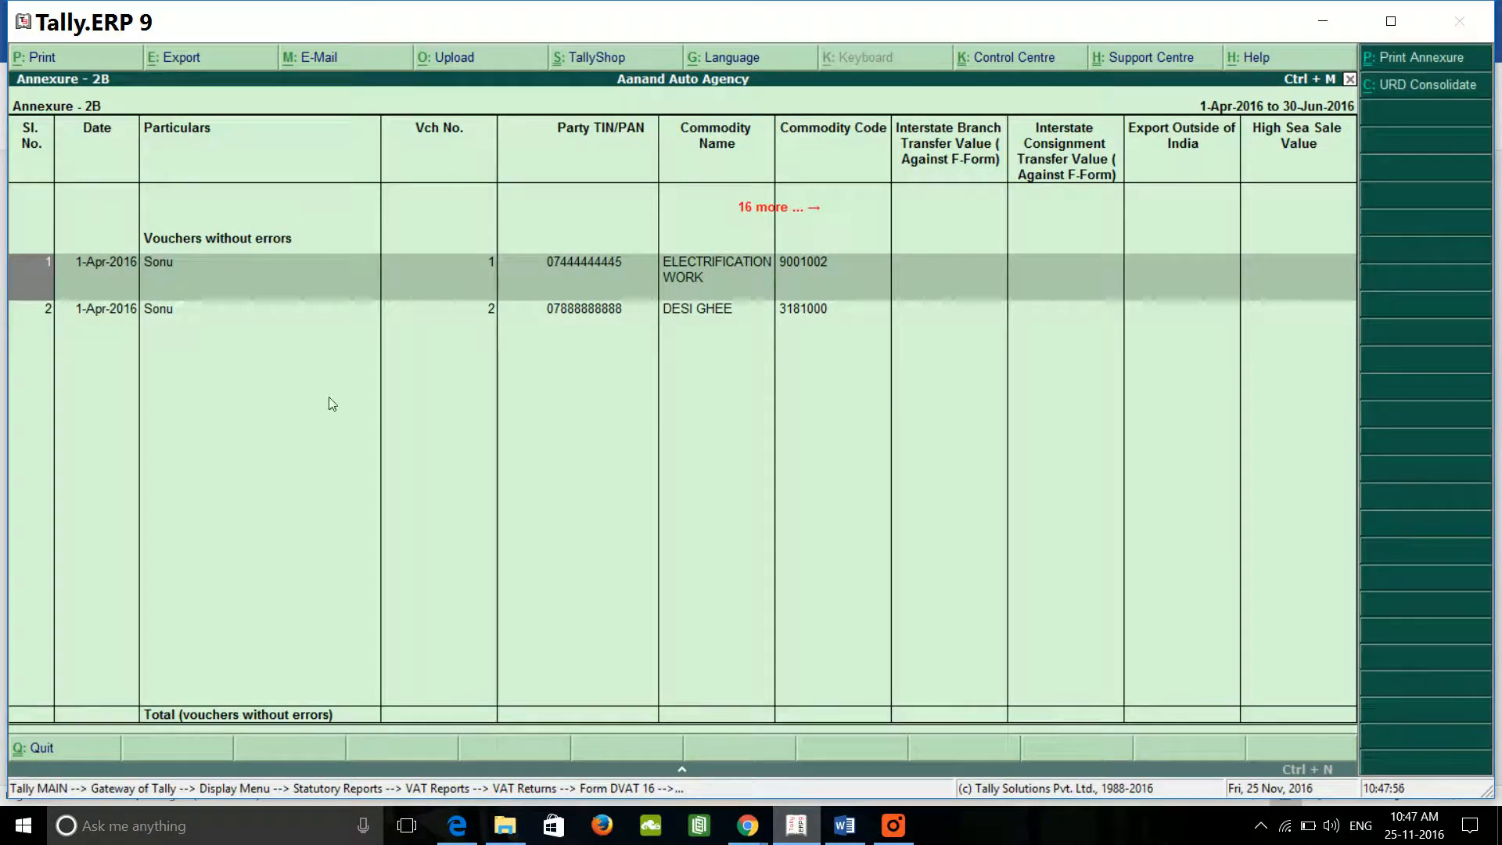
Step: Export the corrected Annexure 2B in Excel format as Annexure2B.xls
key(alt+e)
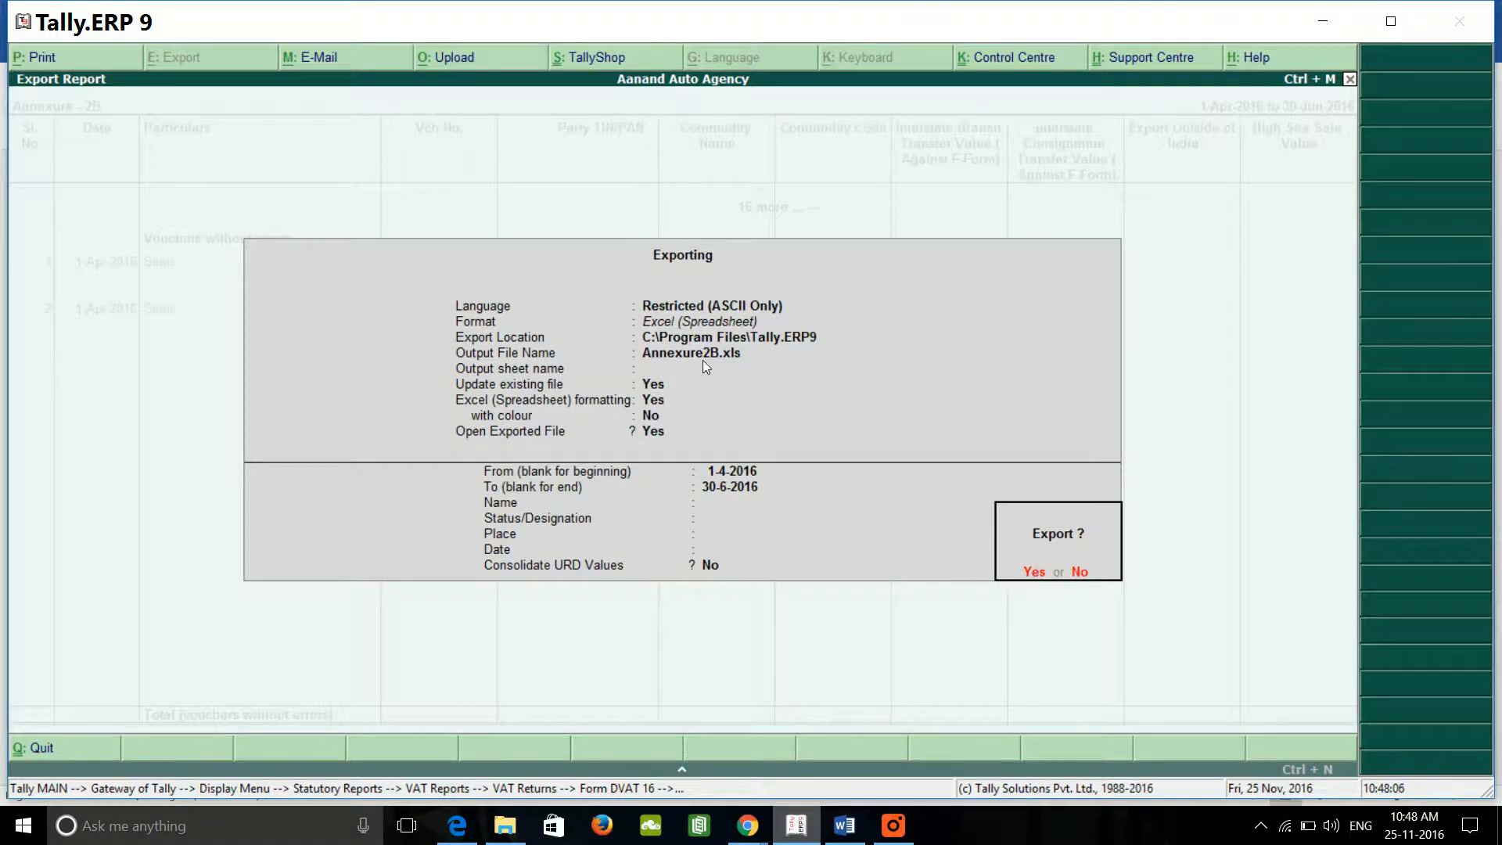
key(Return)
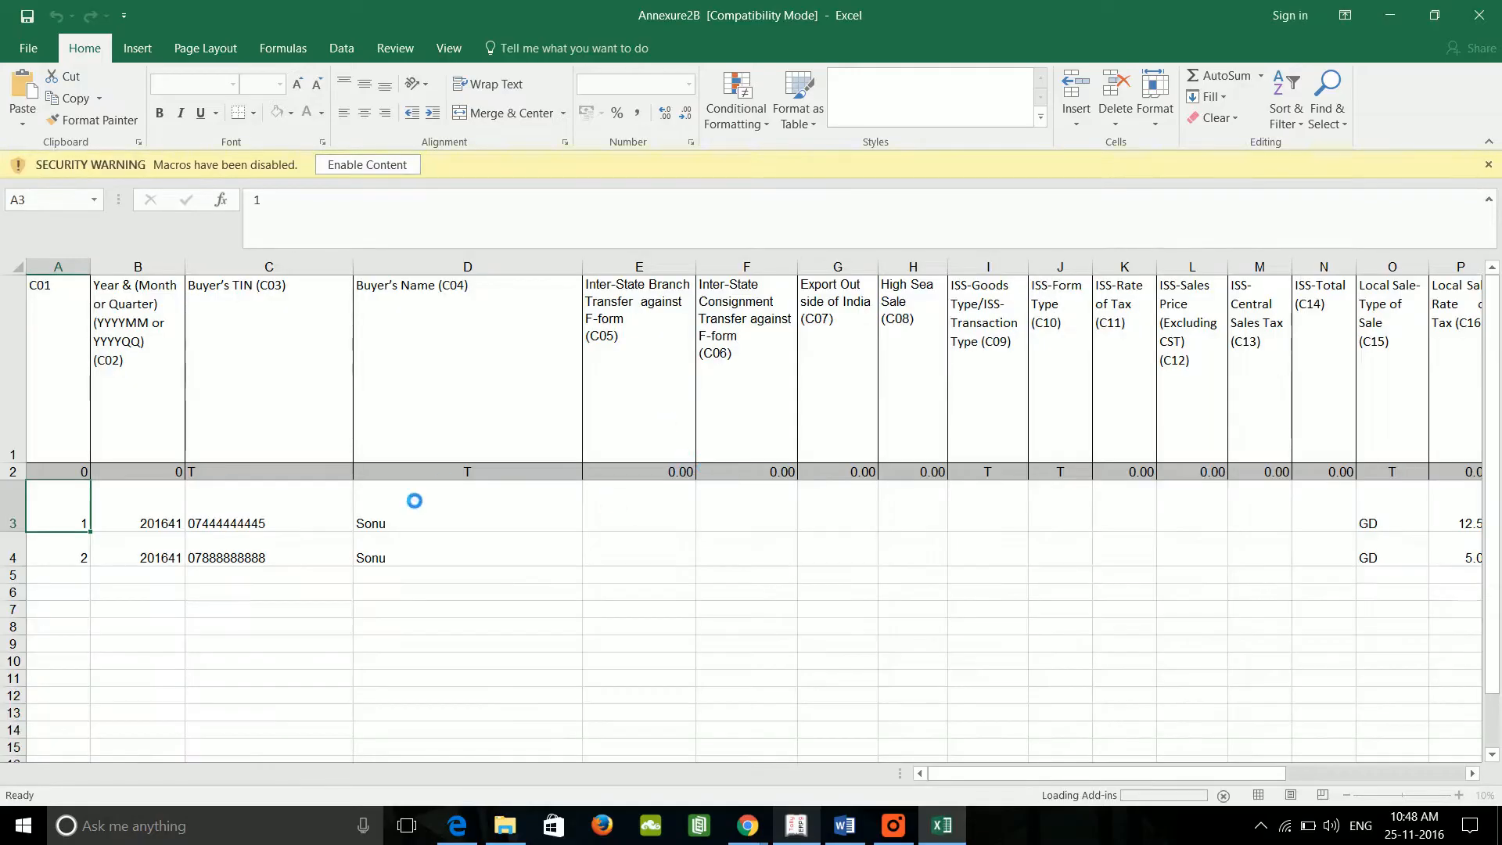
Step: Review the sales values across row 3 of Annexure2B, then close Excel
key(Right)
key(Right)
key(Right)
key(Right)
key(Right)
key(Right)
key(Right)
key(Right)
key(Right)
key(Right)
key(Right)
key(Right)
key(Right)
key(Right)
key(Right)
key(Right)
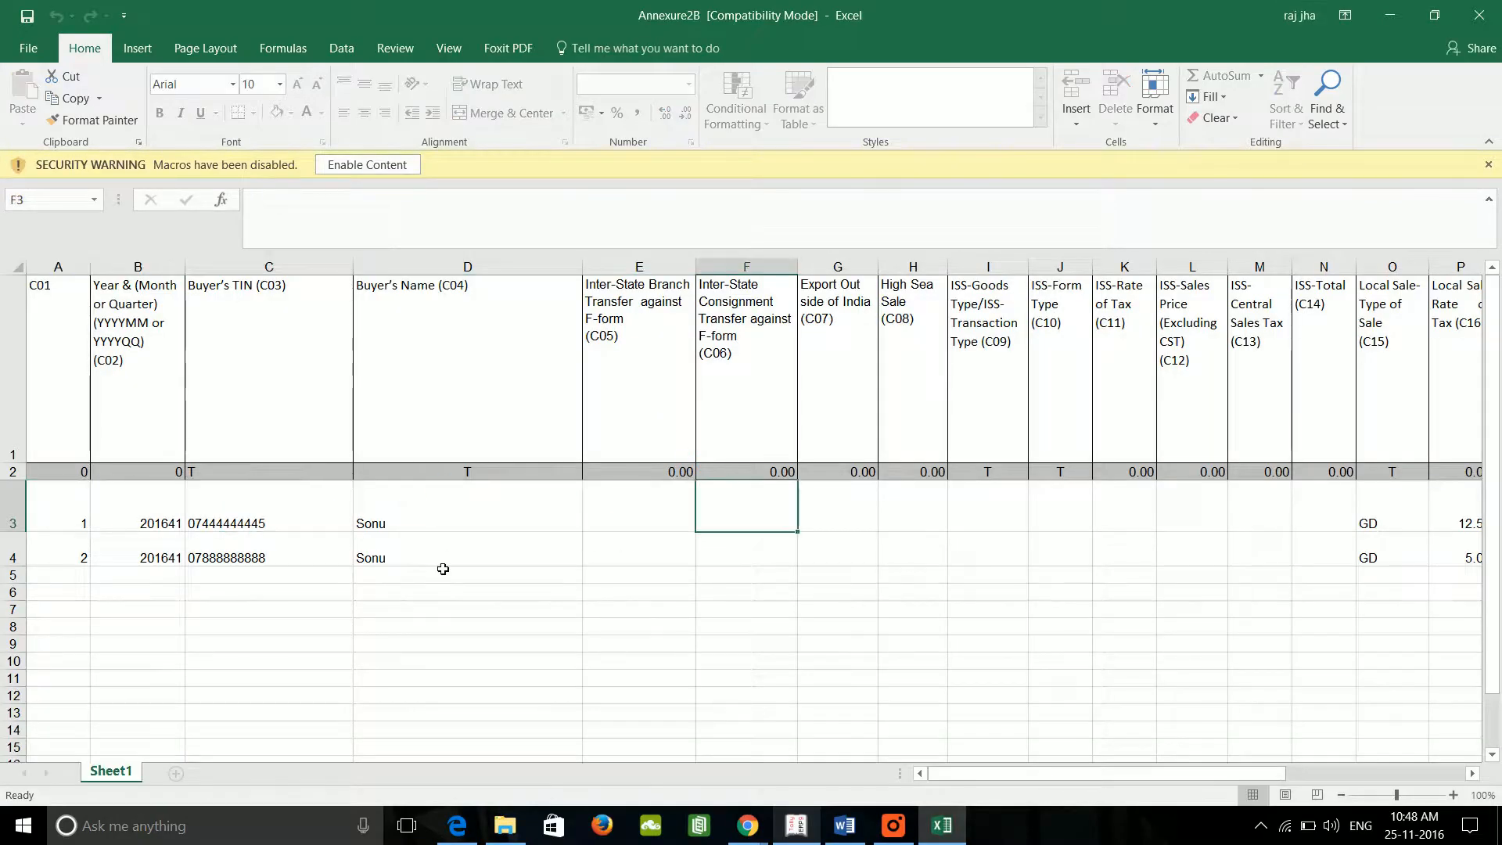
key(Right)
key(Right)
key(Right)
key(Right)
key(Right)
key(Right)
key(Right)
key(Right)
key(Right)
key(Right)
key(Right)
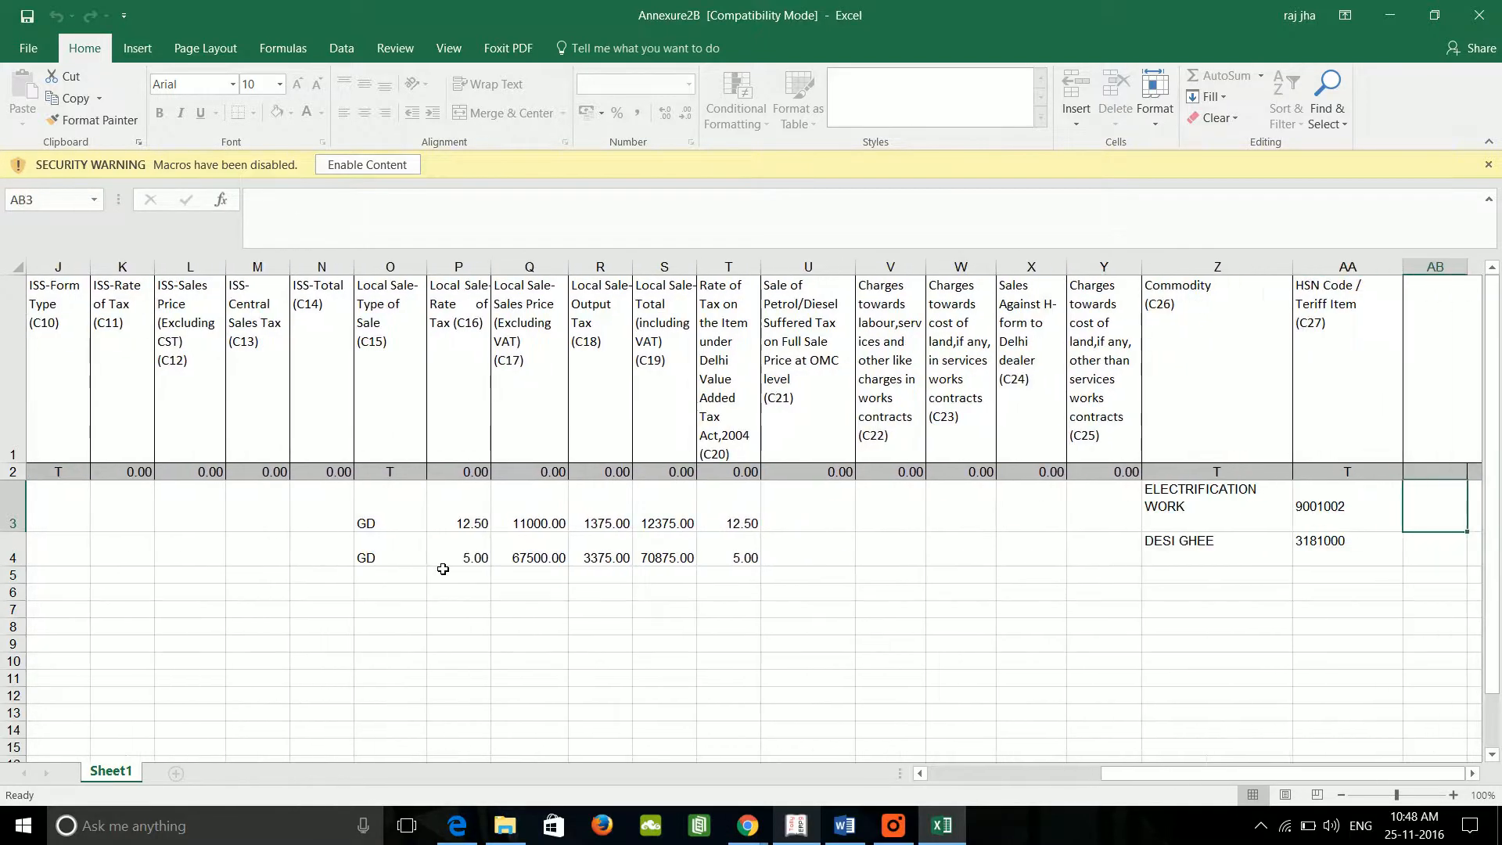
key(alt+F4)
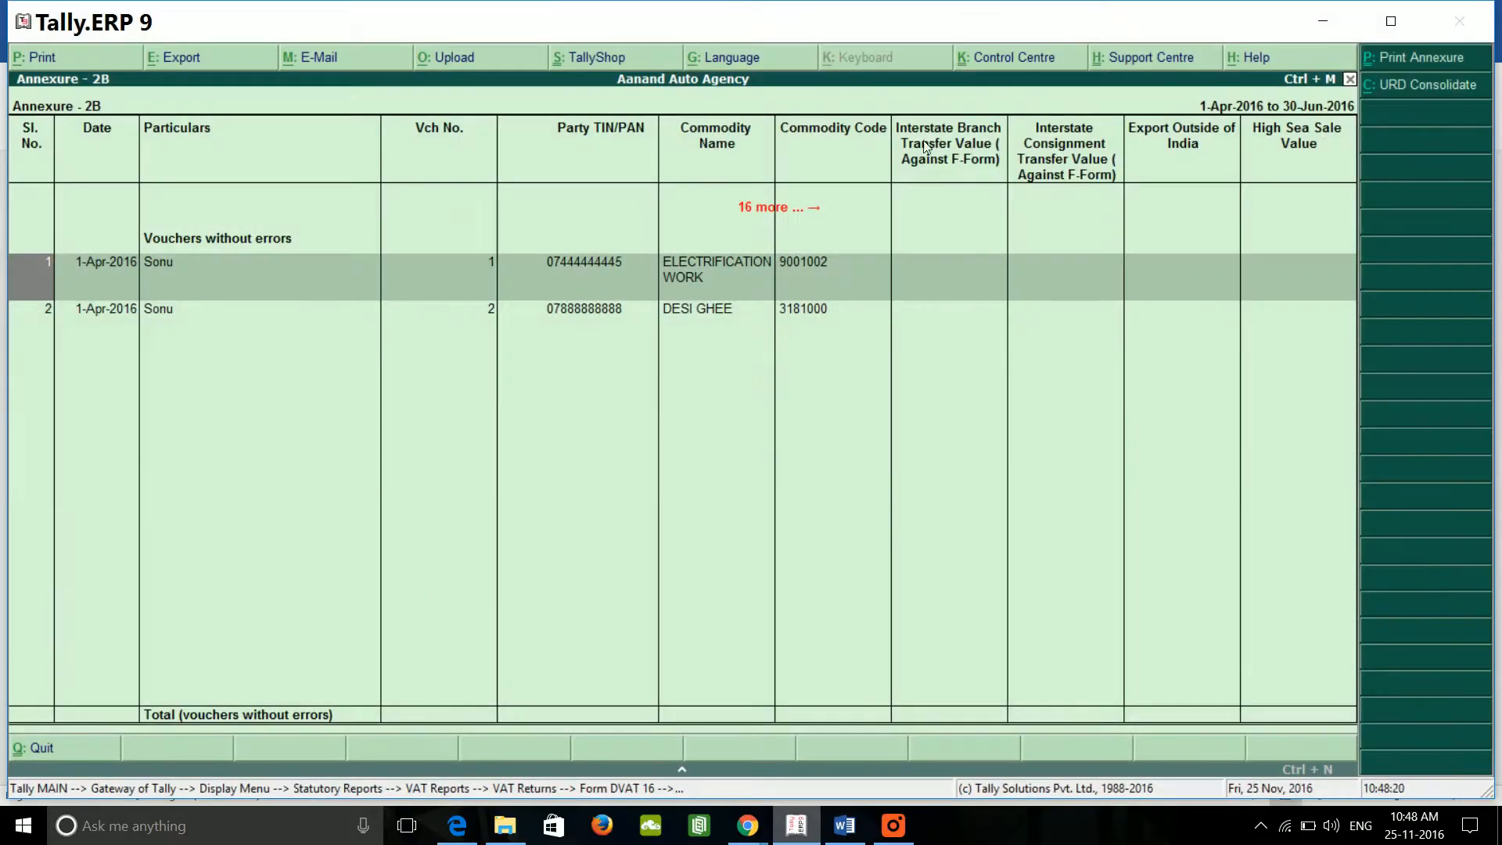
Step: Minimize Tally and Word, confirm Annexure2A and Annexure2B in the Tally.ERP9 folder, minimize Explorer
click(1322, 19)
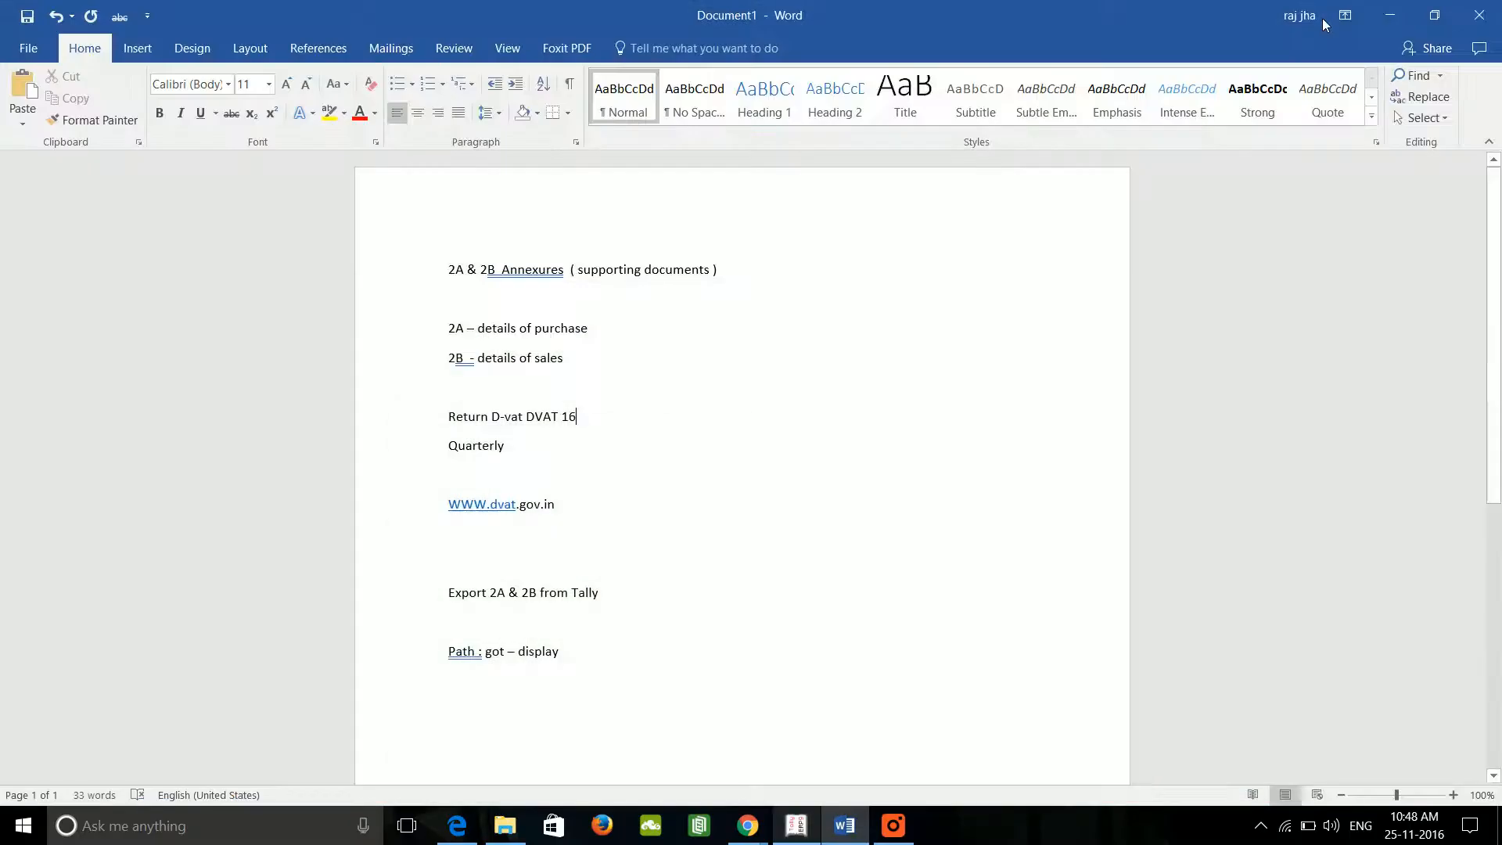
click(1391, 19)
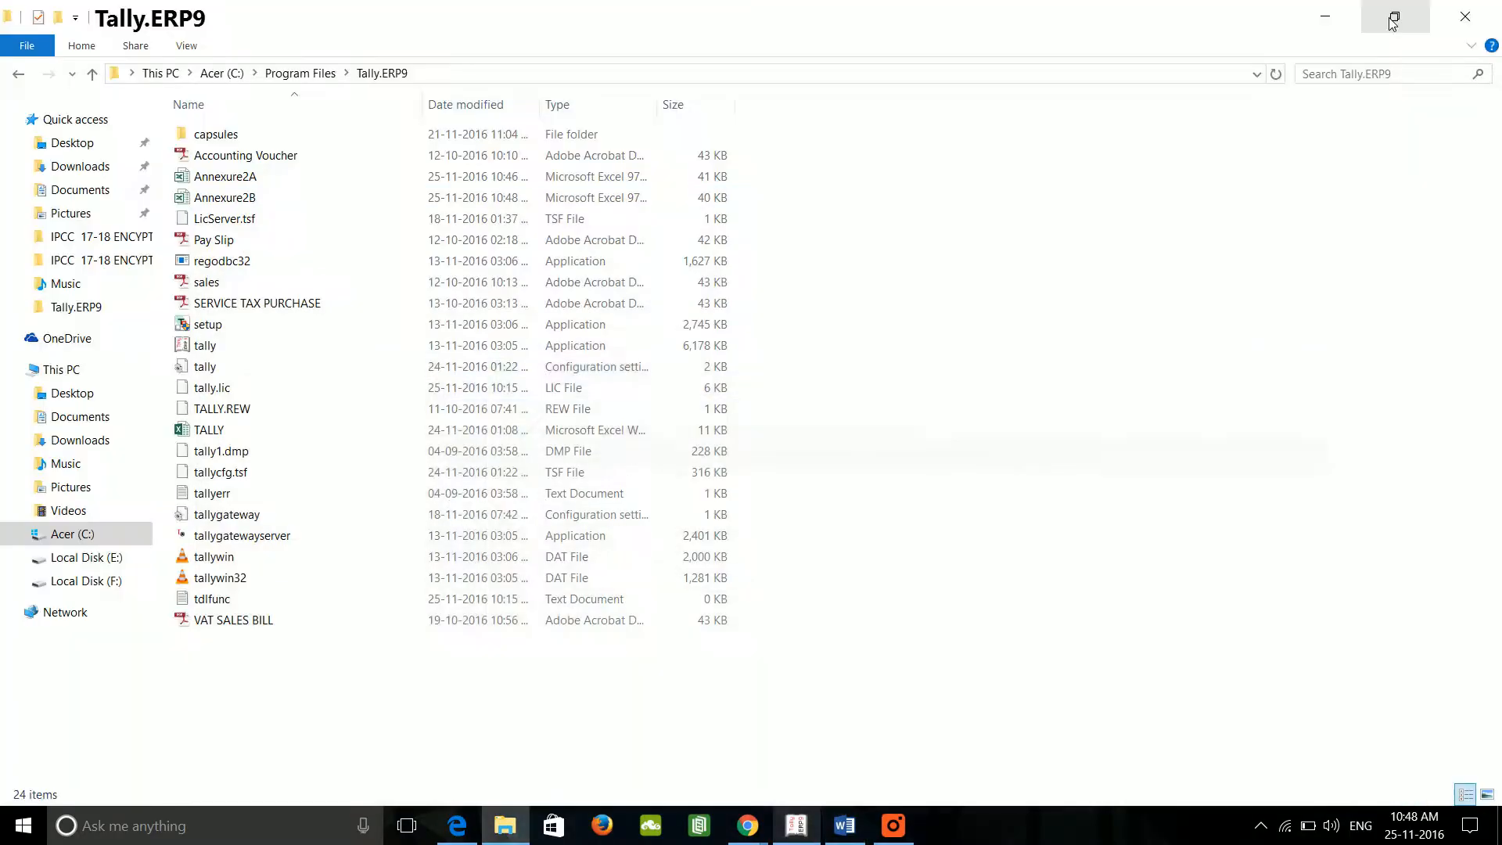
click(280, 178)
click(252, 199)
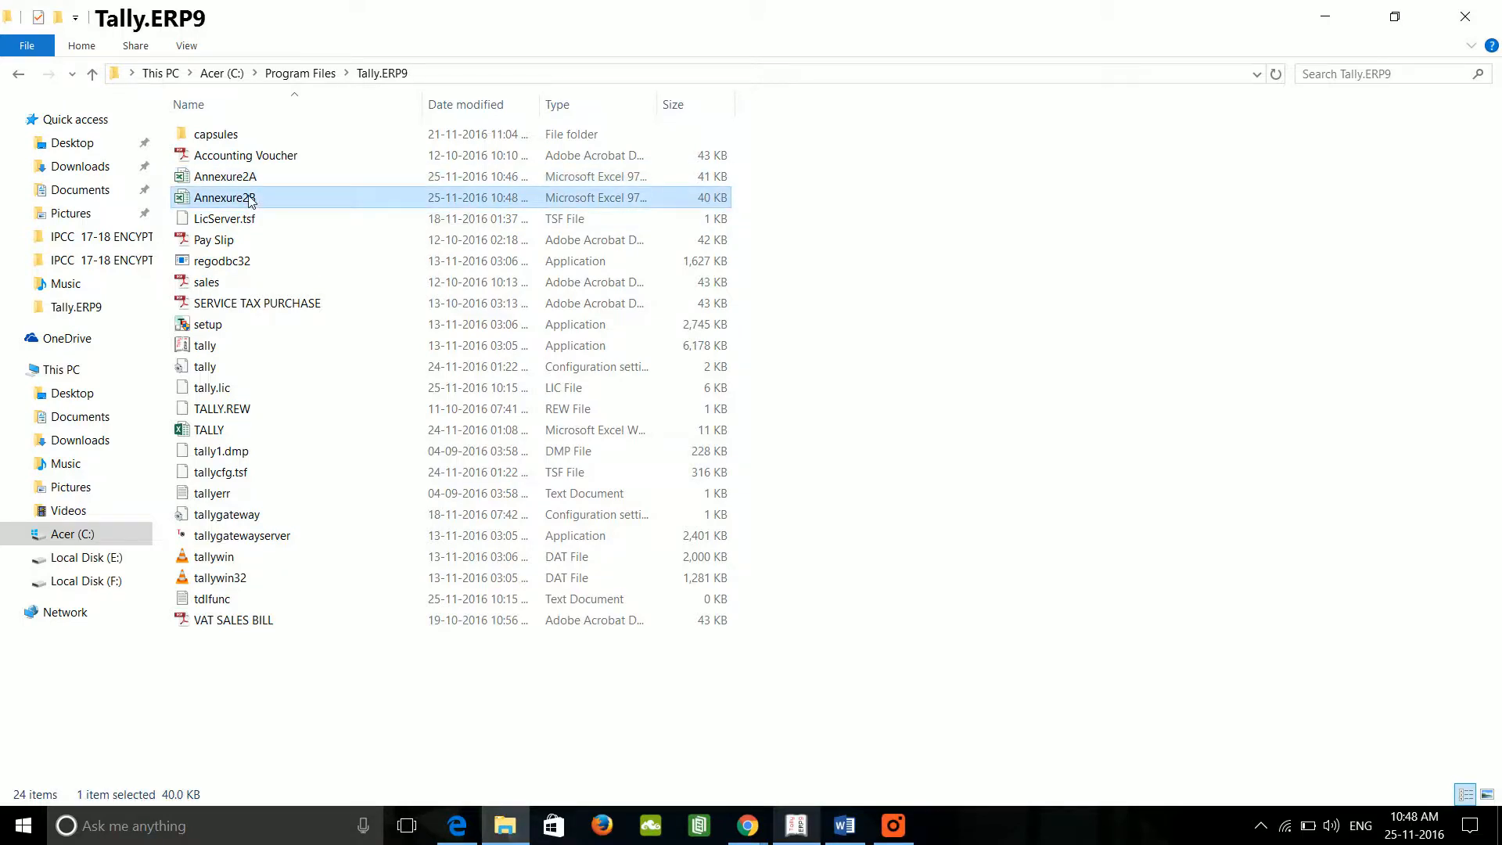
click(271, 185)
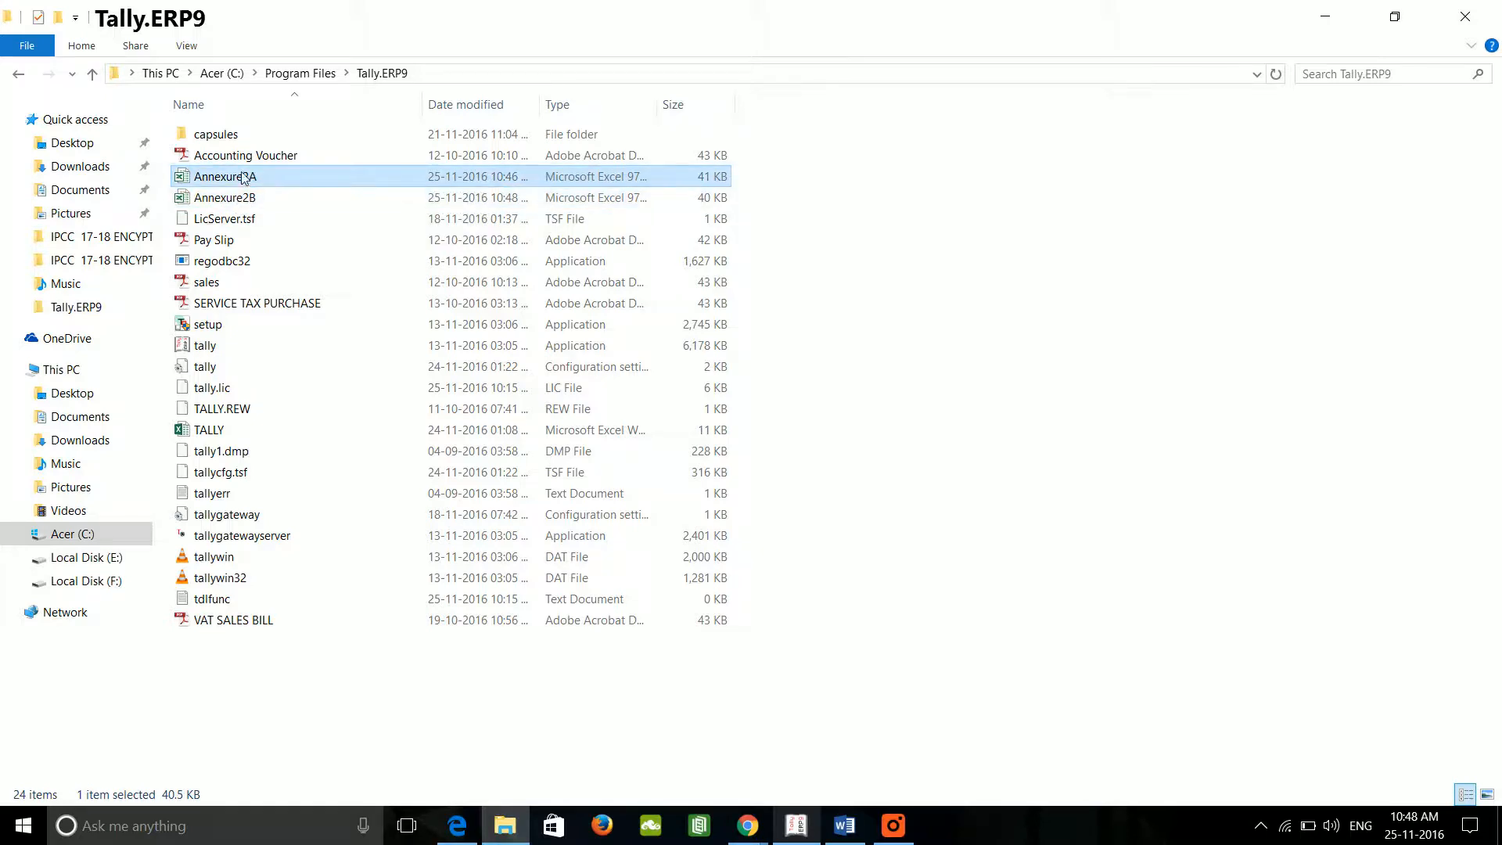
click(1339, 20)
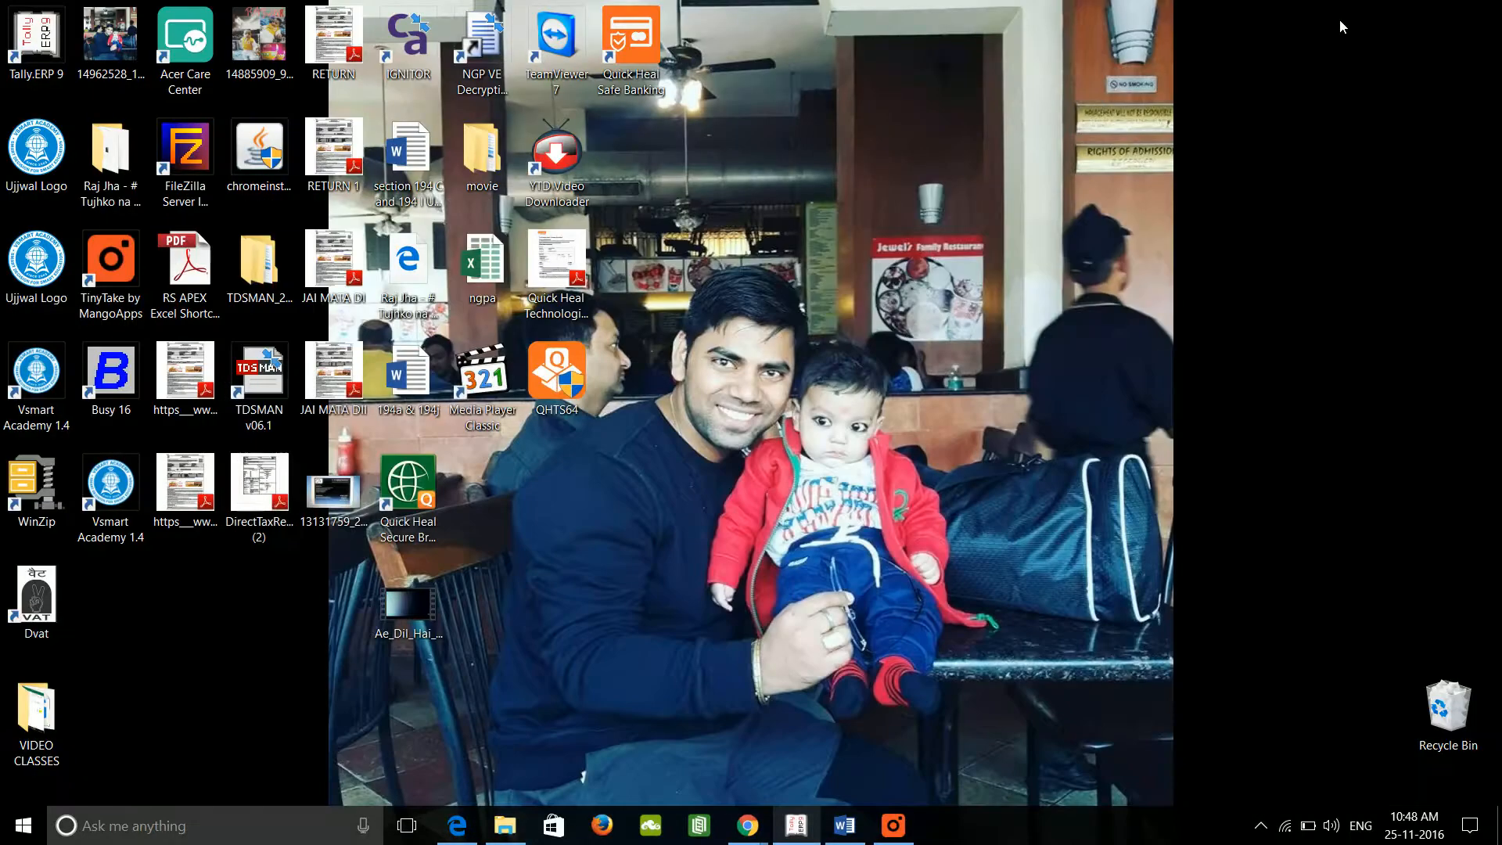
Step: Refresh the desktop and launch the DVAT utility
right_click(1050, 185)
click(1077, 250)
double_click(51, 597)
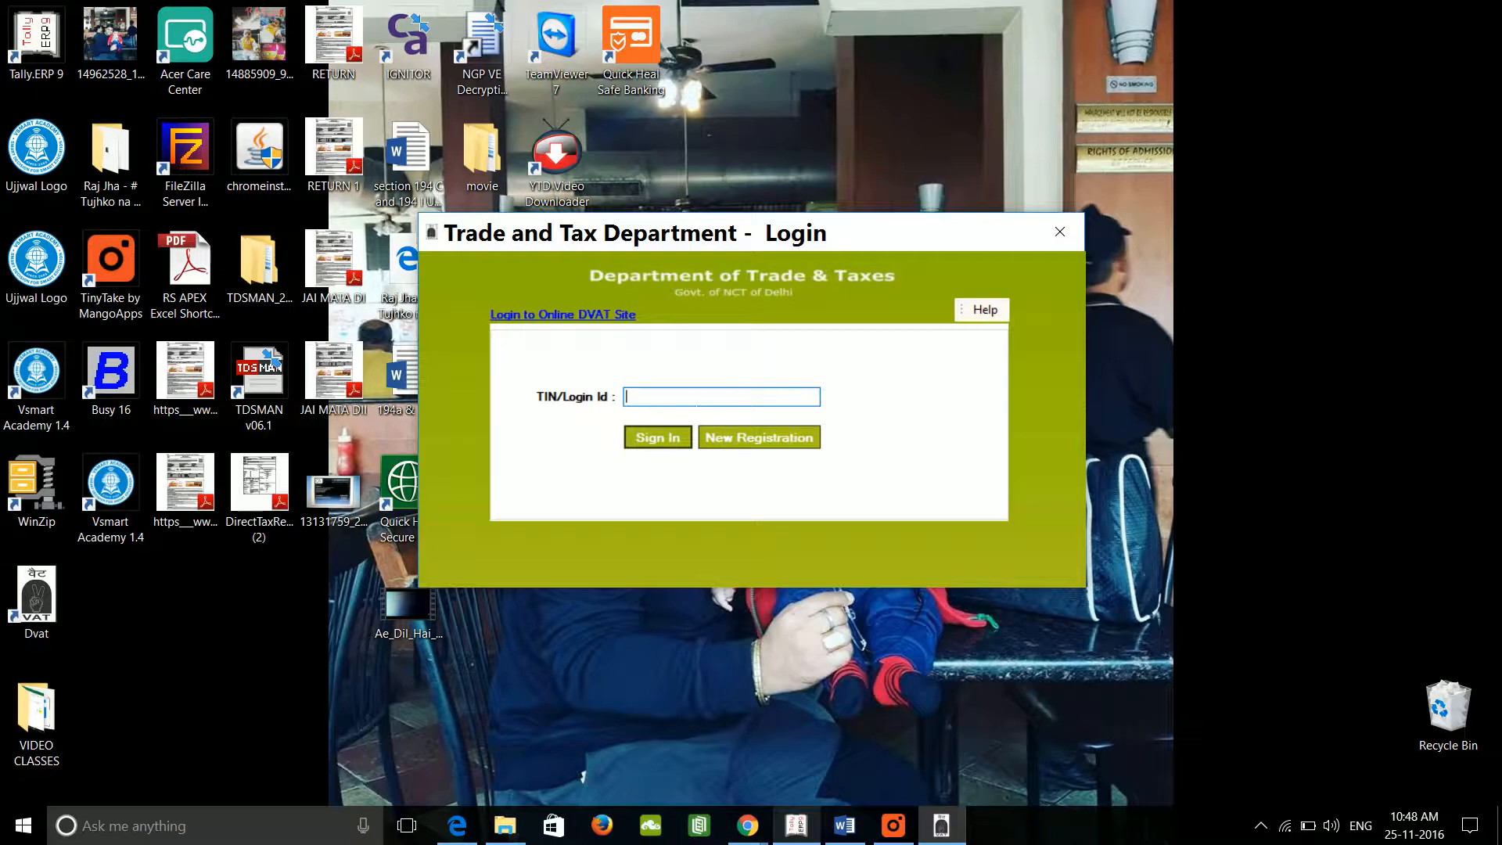
Step: Enter the dealer's TIN as the Login Id and log in
text(111111111)
click(665, 439)
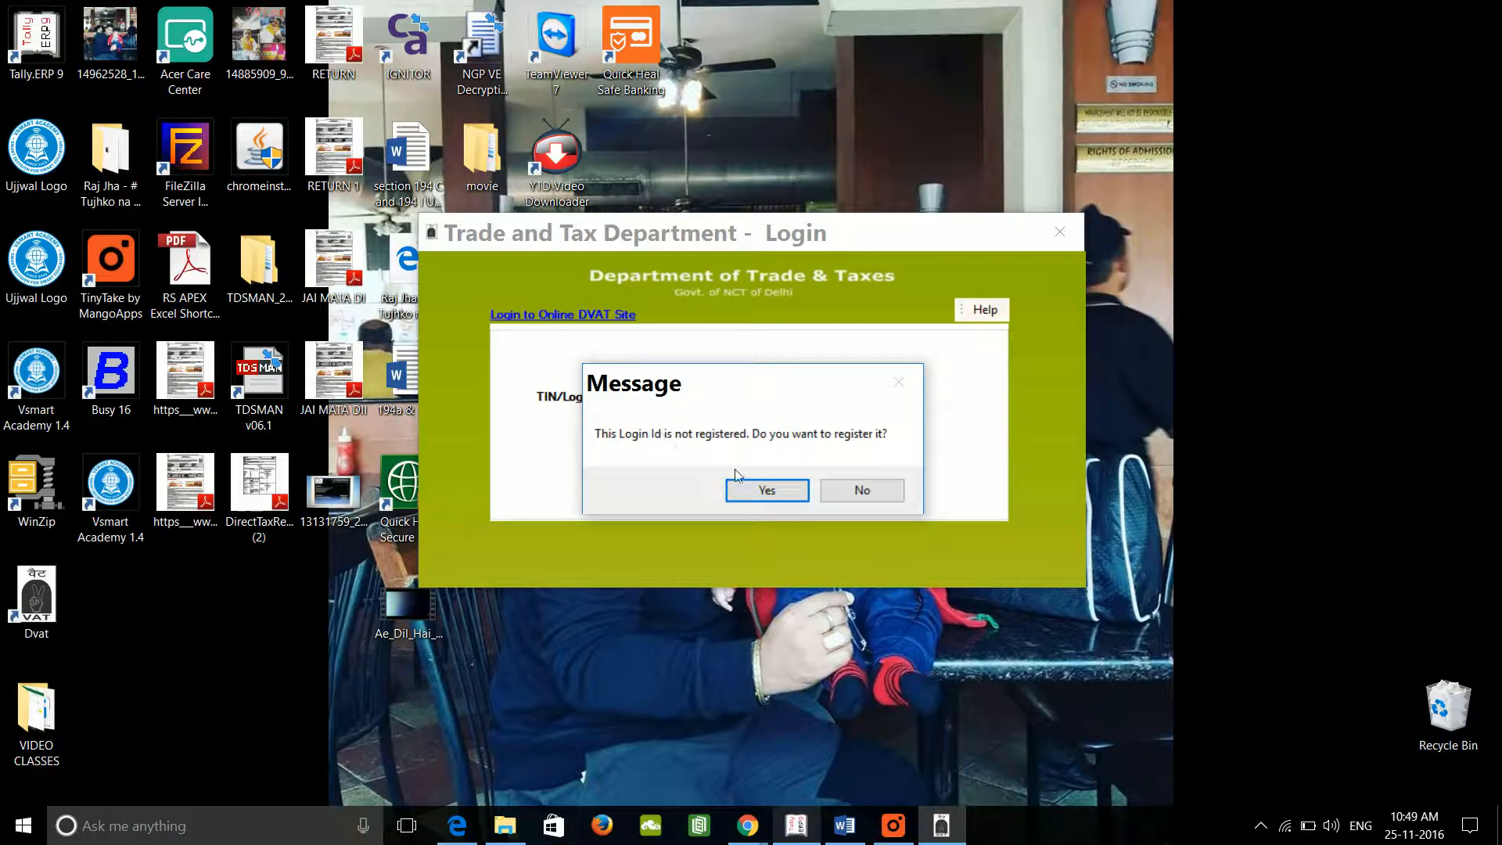
Step: Agree to register the Login Id, submit the Registration form, and continue to the Main Menu
click(763, 490)
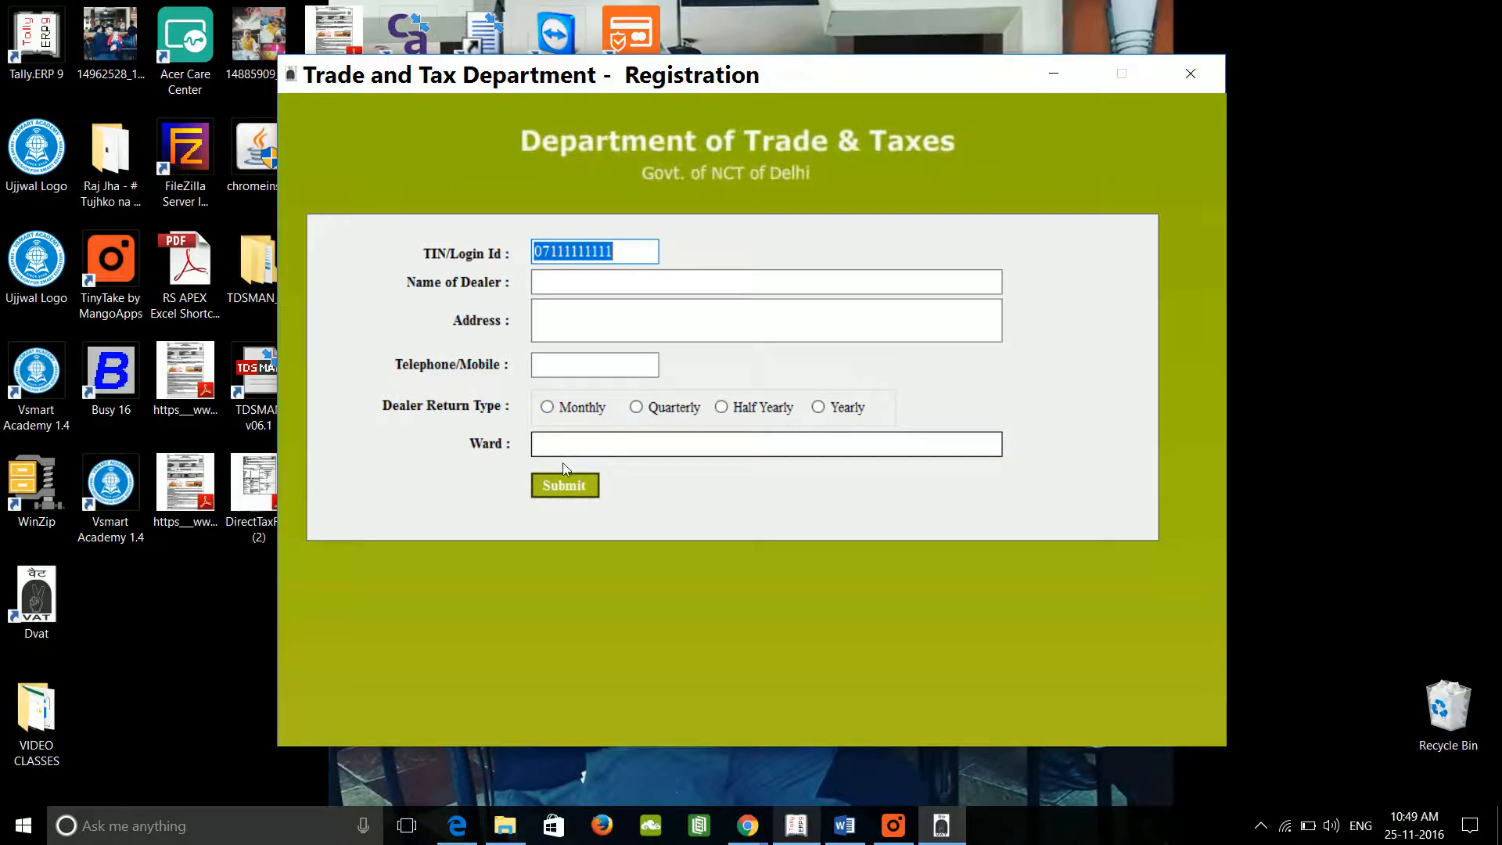
click(593, 494)
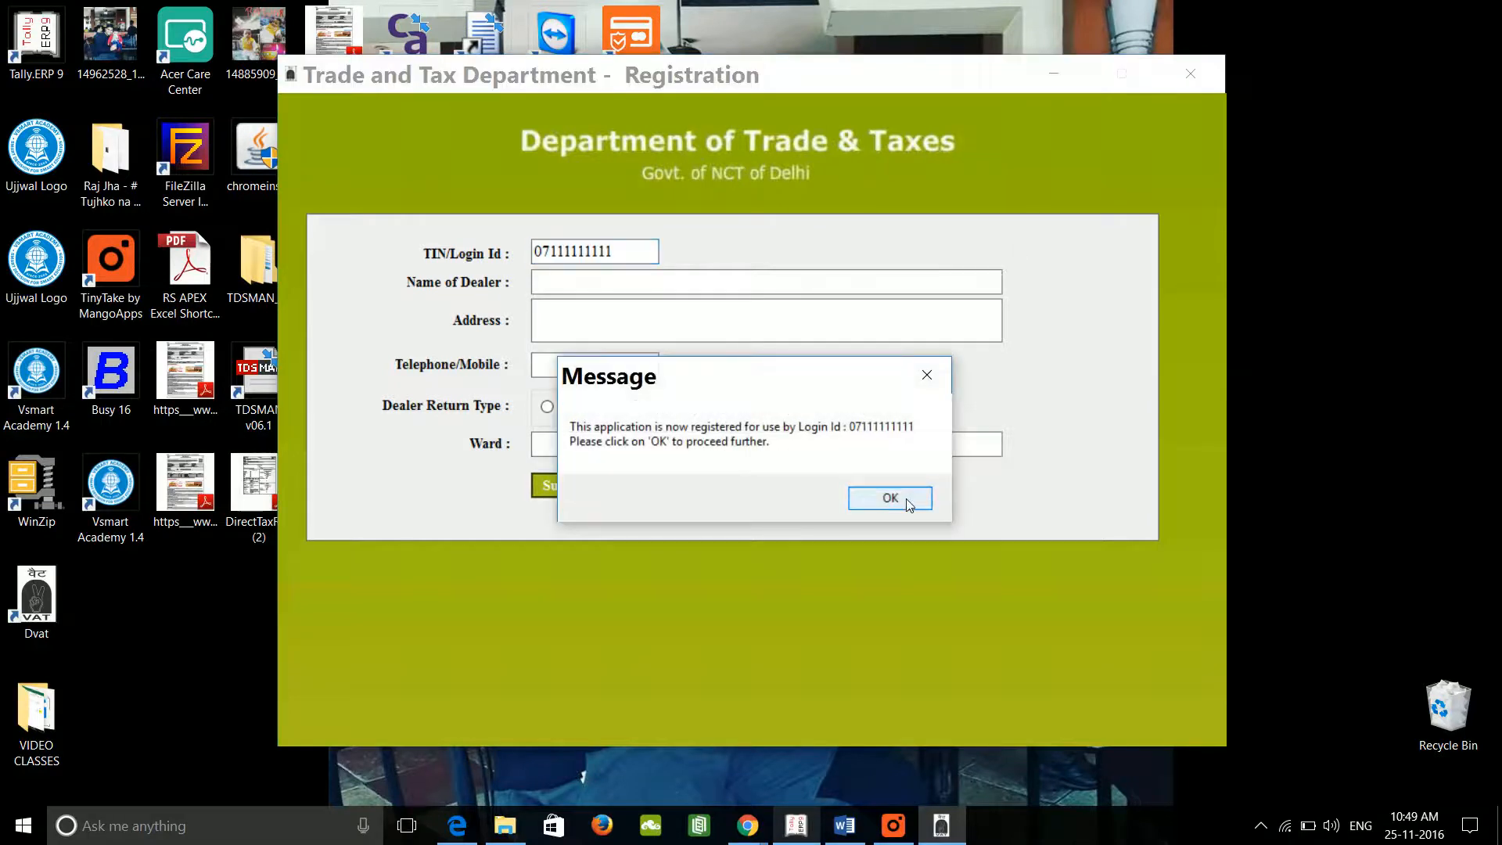
click(890, 499)
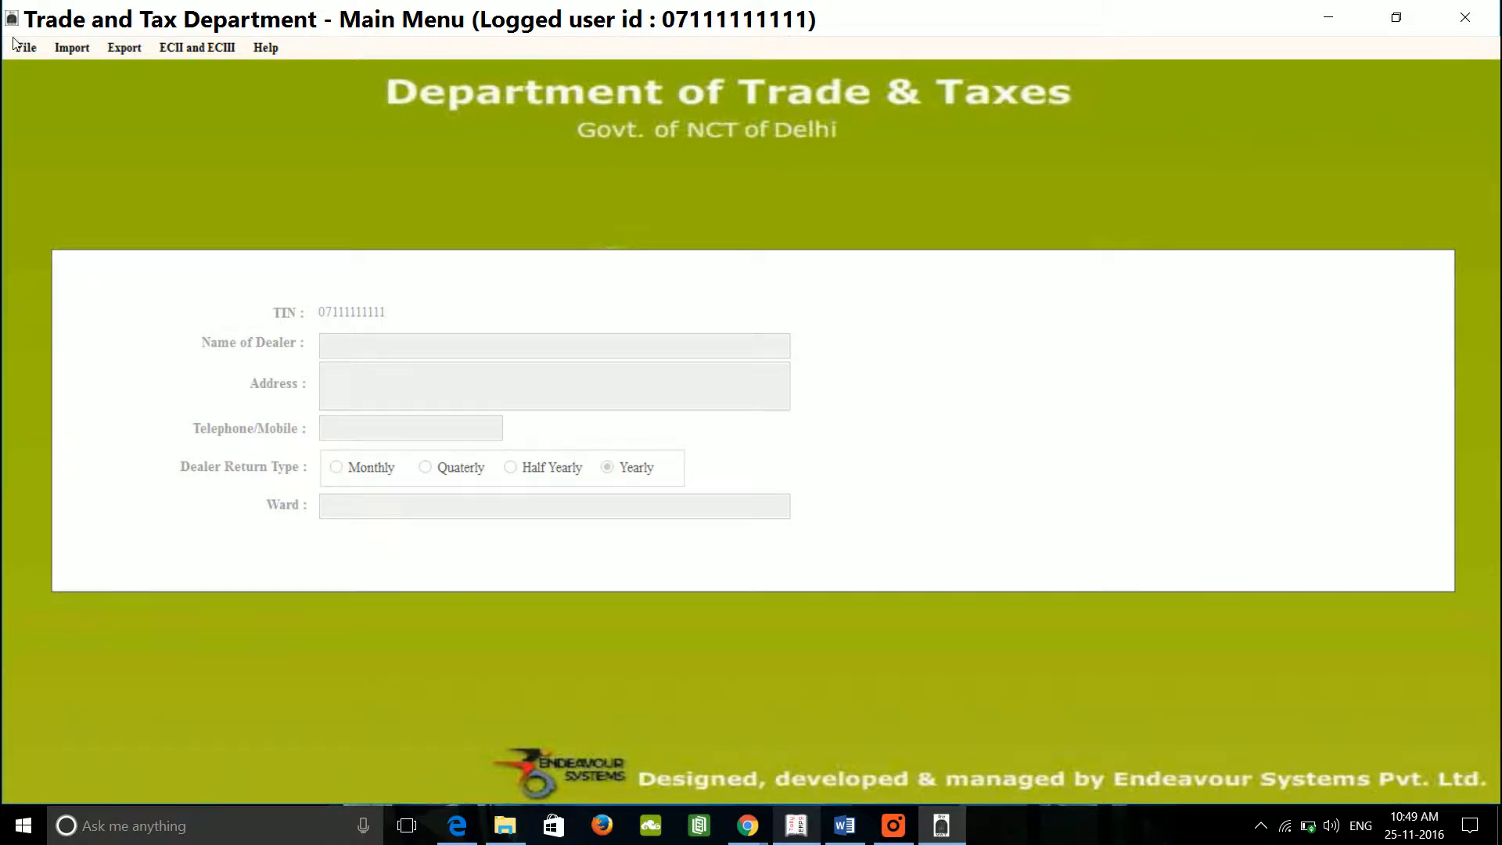
Step: Start Import Form DVAT16 2A and browse for the file to import
click(61, 49)
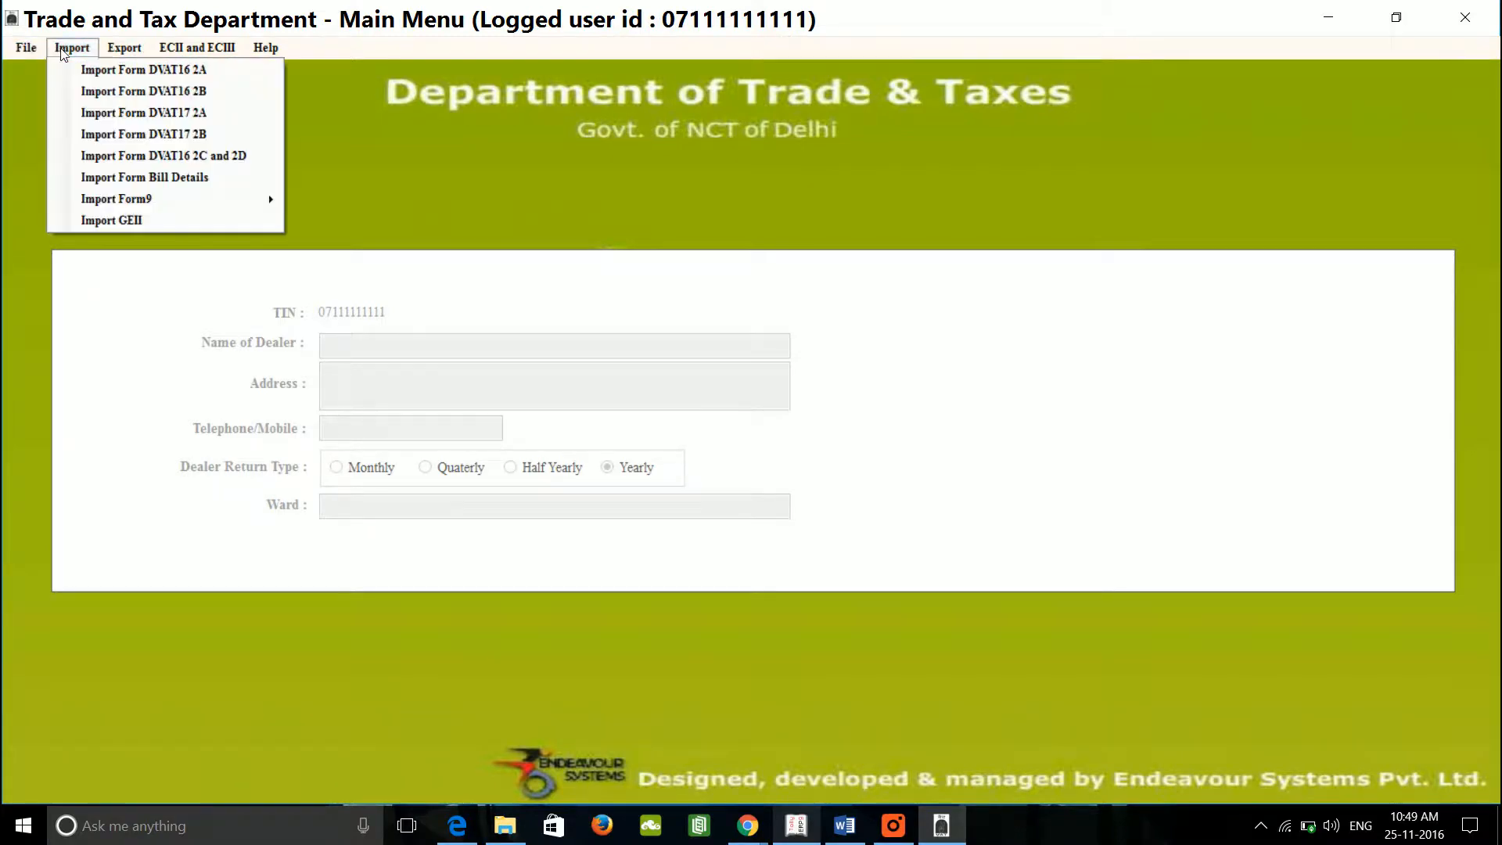
click(203, 70)
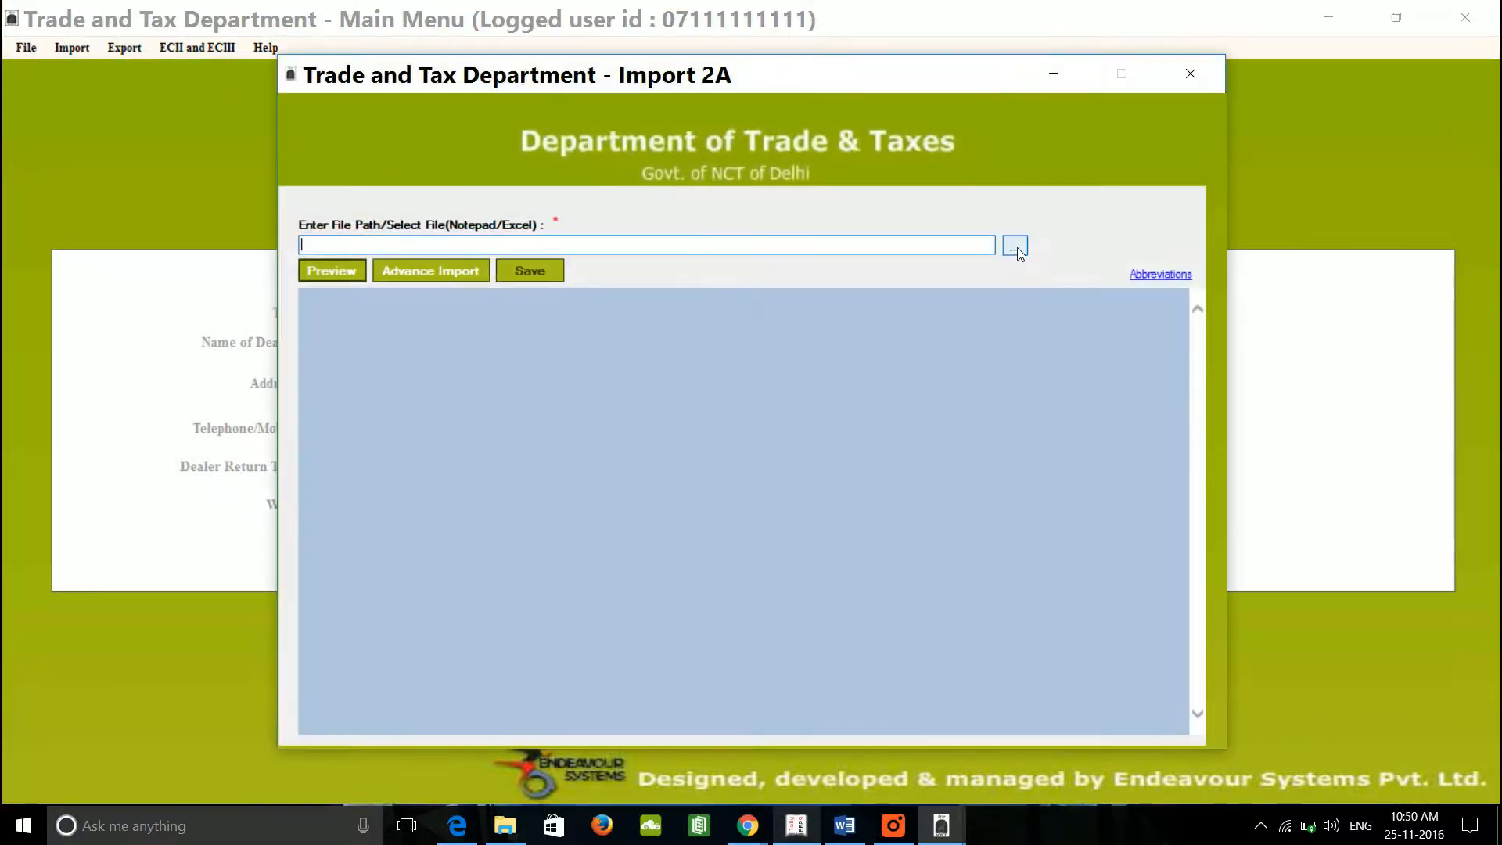
click(1017, 247)
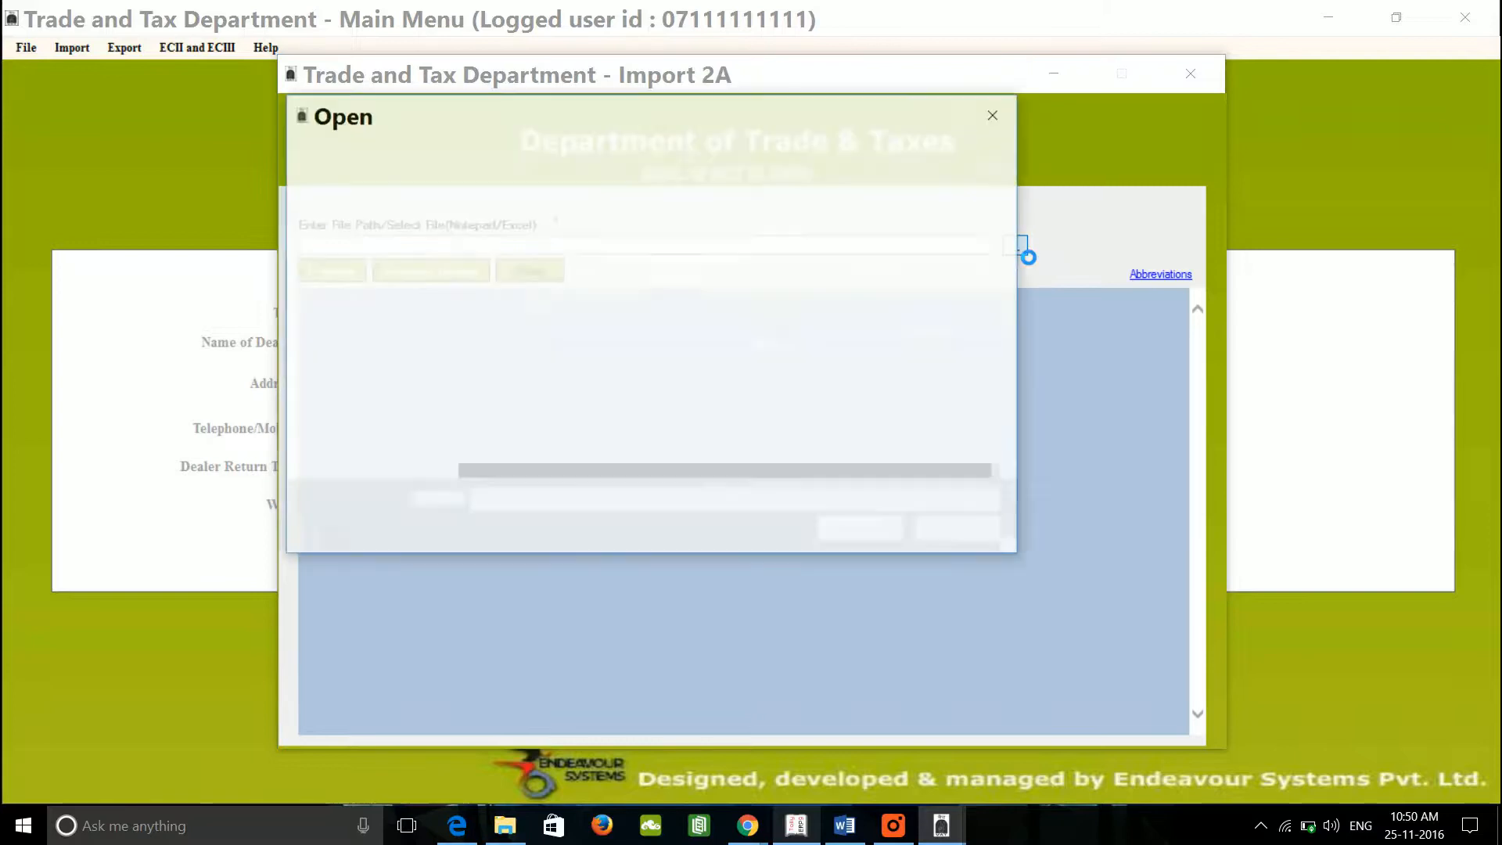
Step: Select Annexure2A.xls from C:\Program Files\Tally.ERP9 as the import file
scroll(395, 344, down, 3)
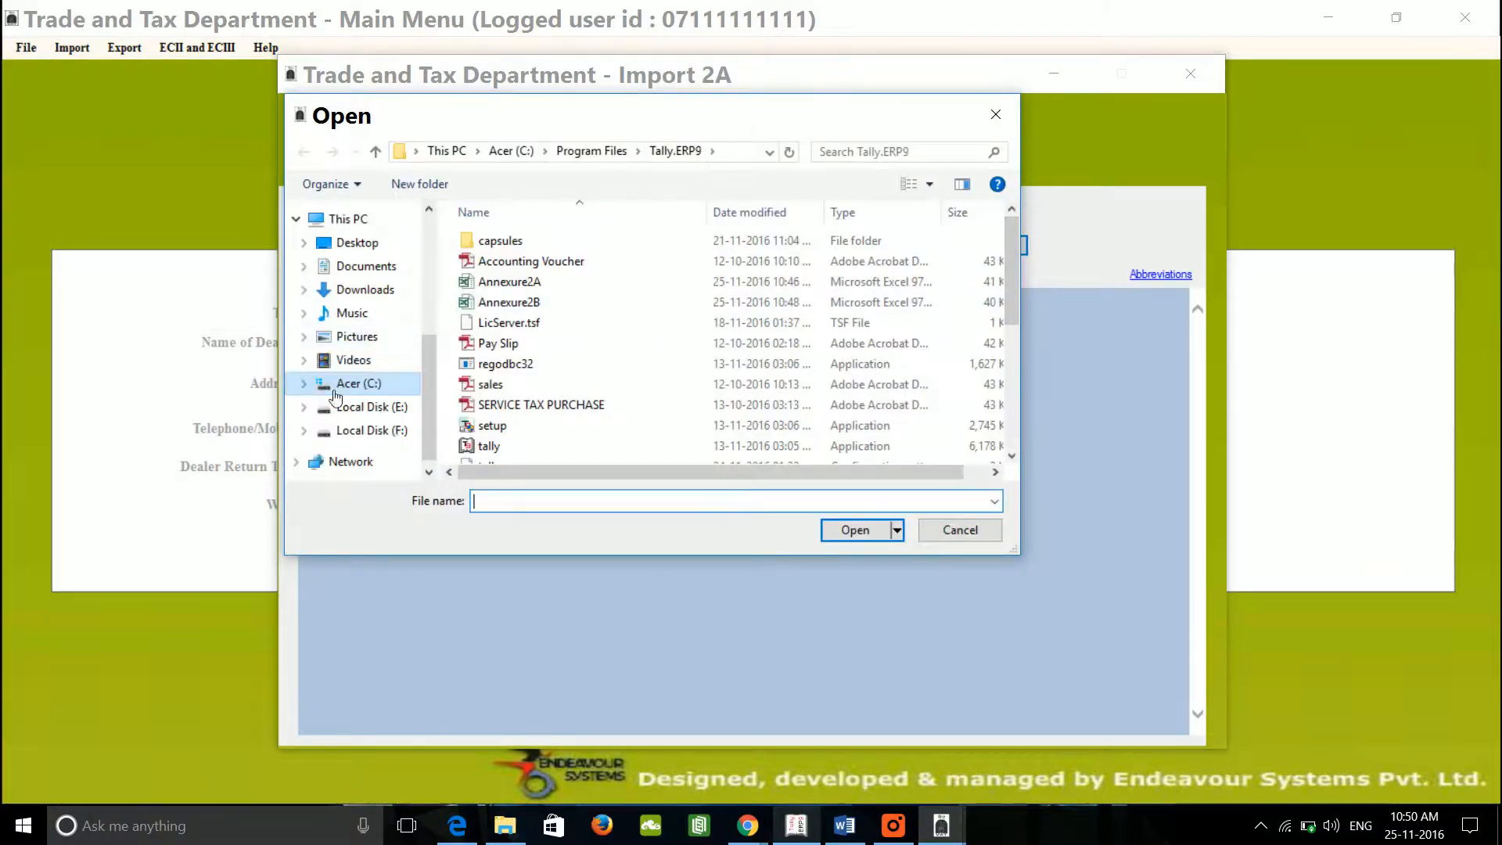
click(389, 384)
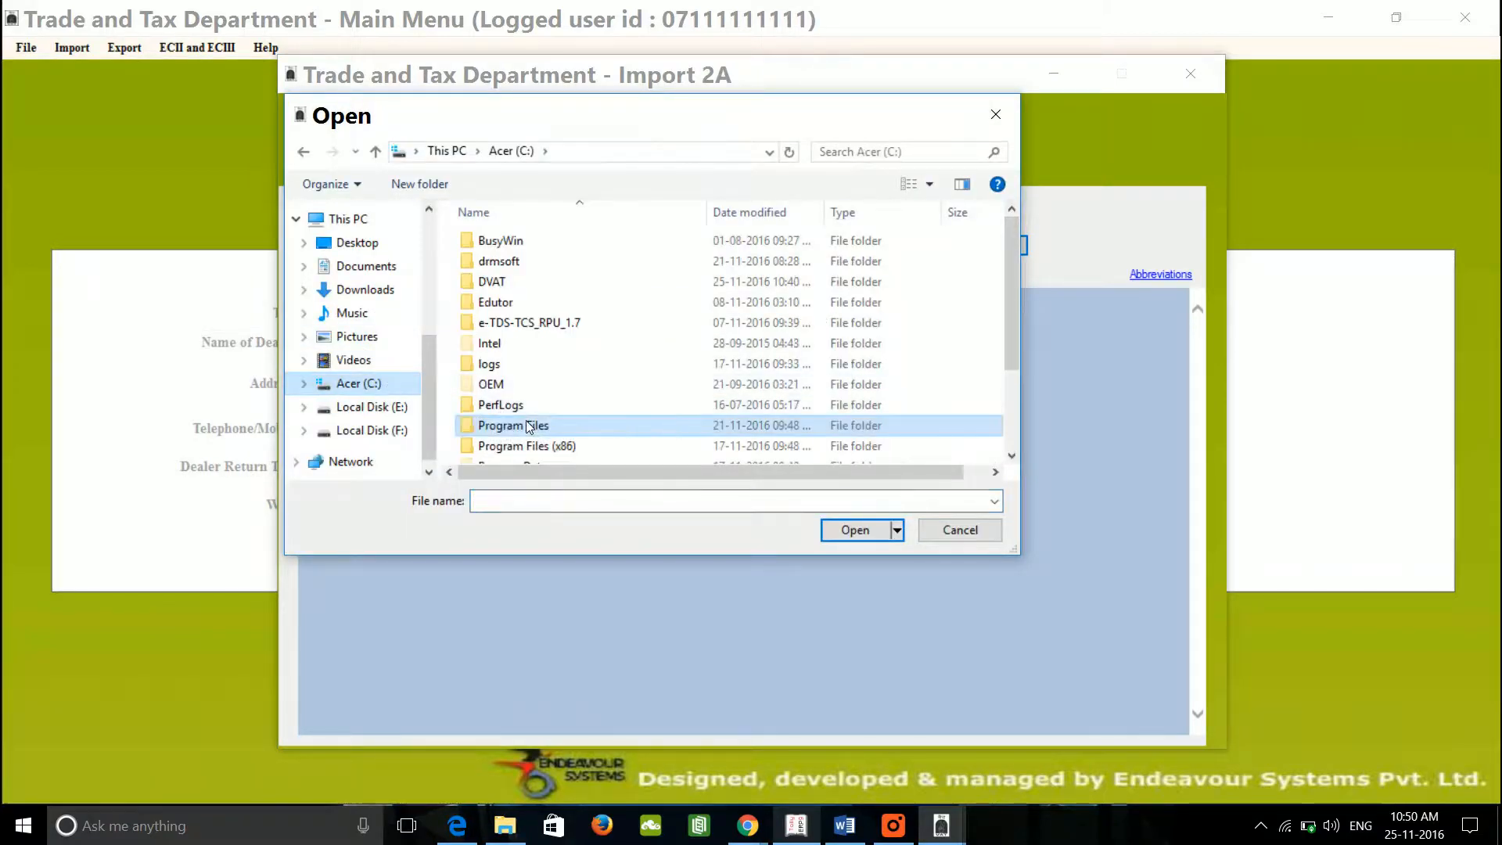
double_click(529, 426)
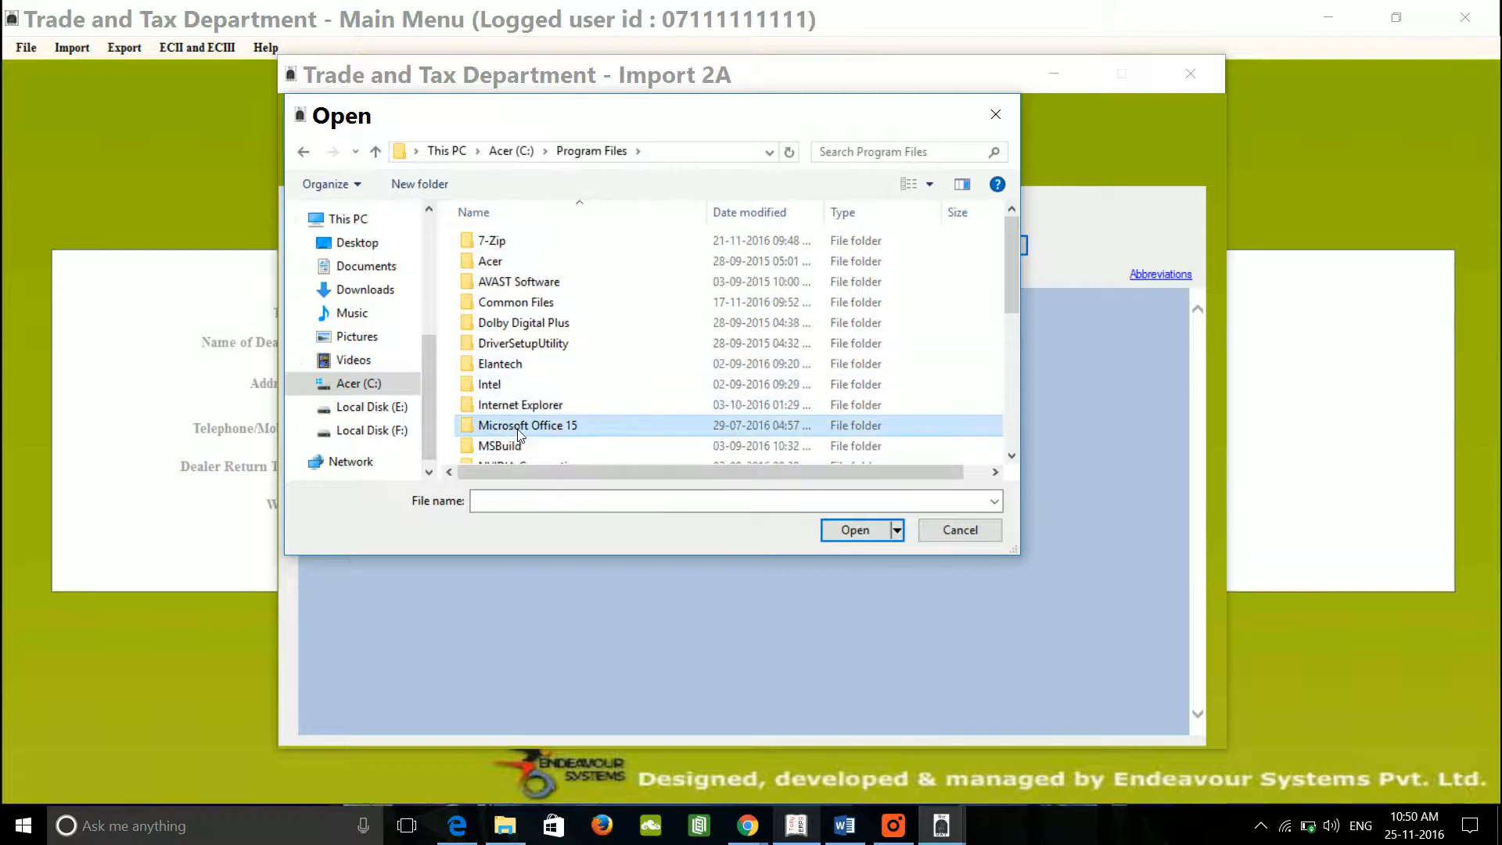
scroll(517, 432, down, 2)
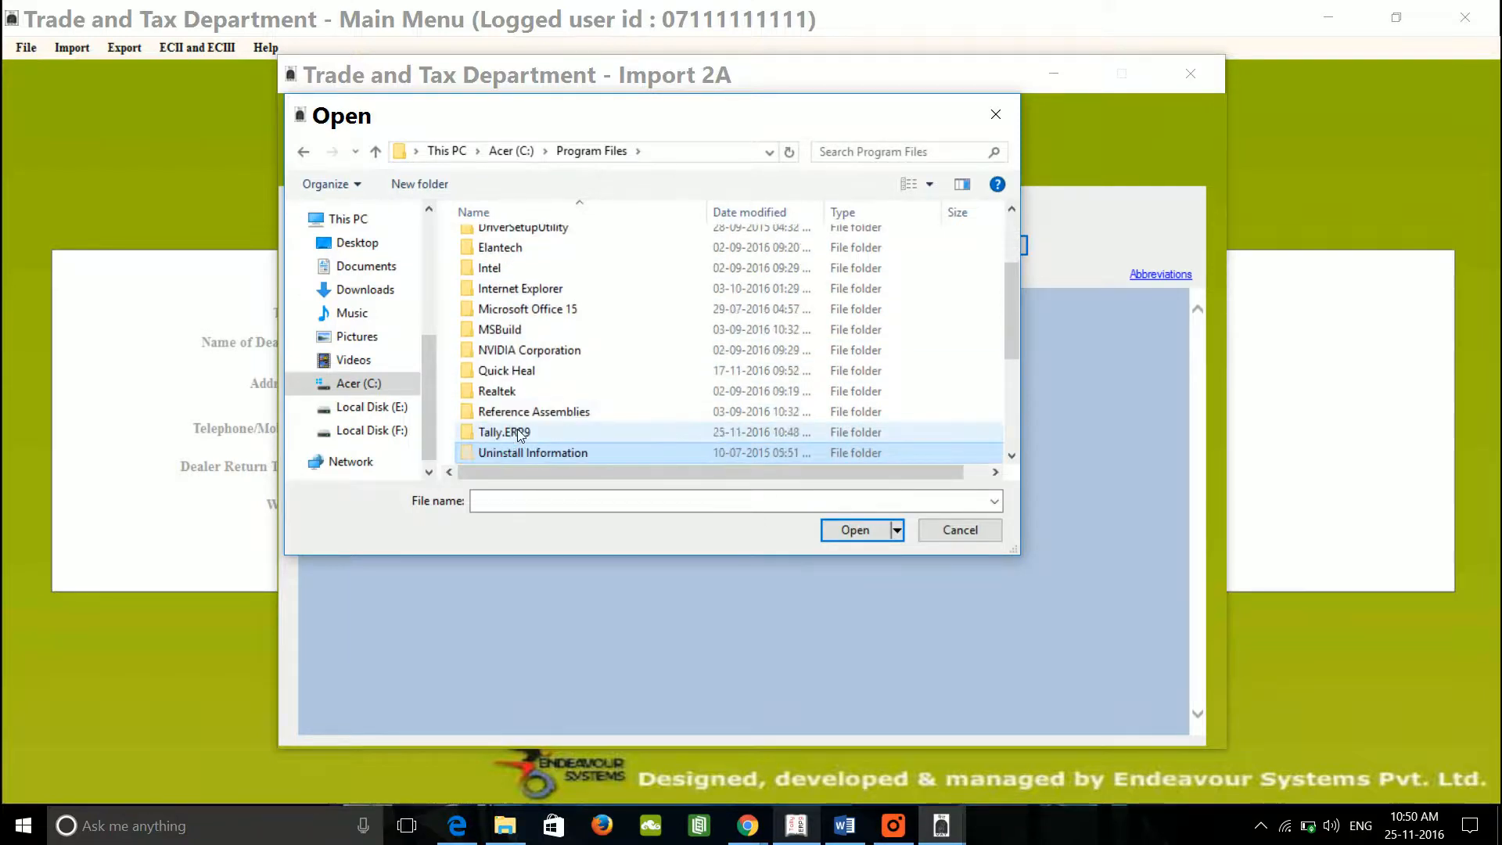
double_click(518, 432)
click(518, 283)
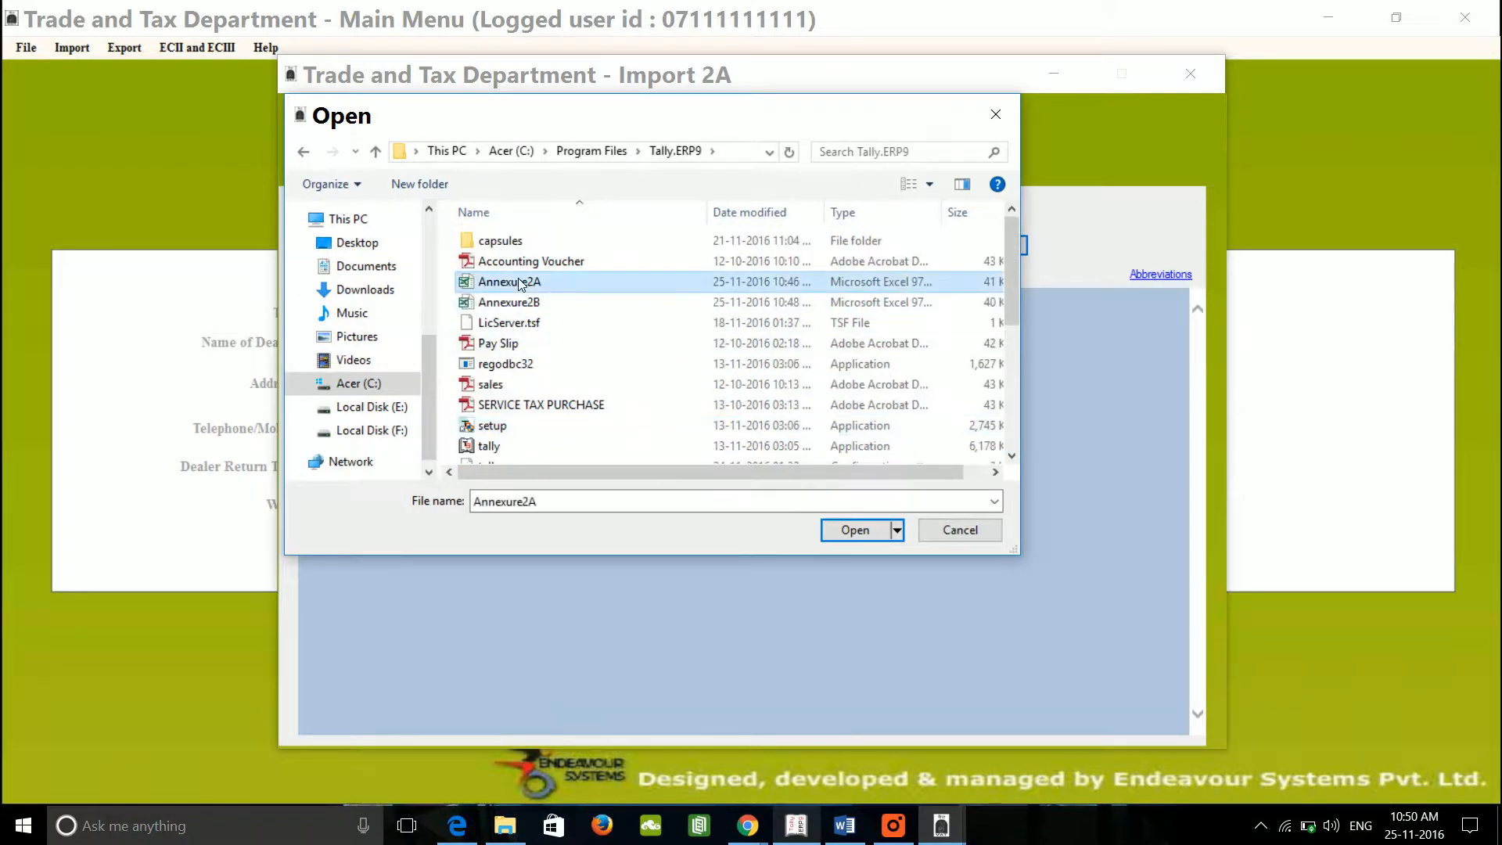
click(856, 532)
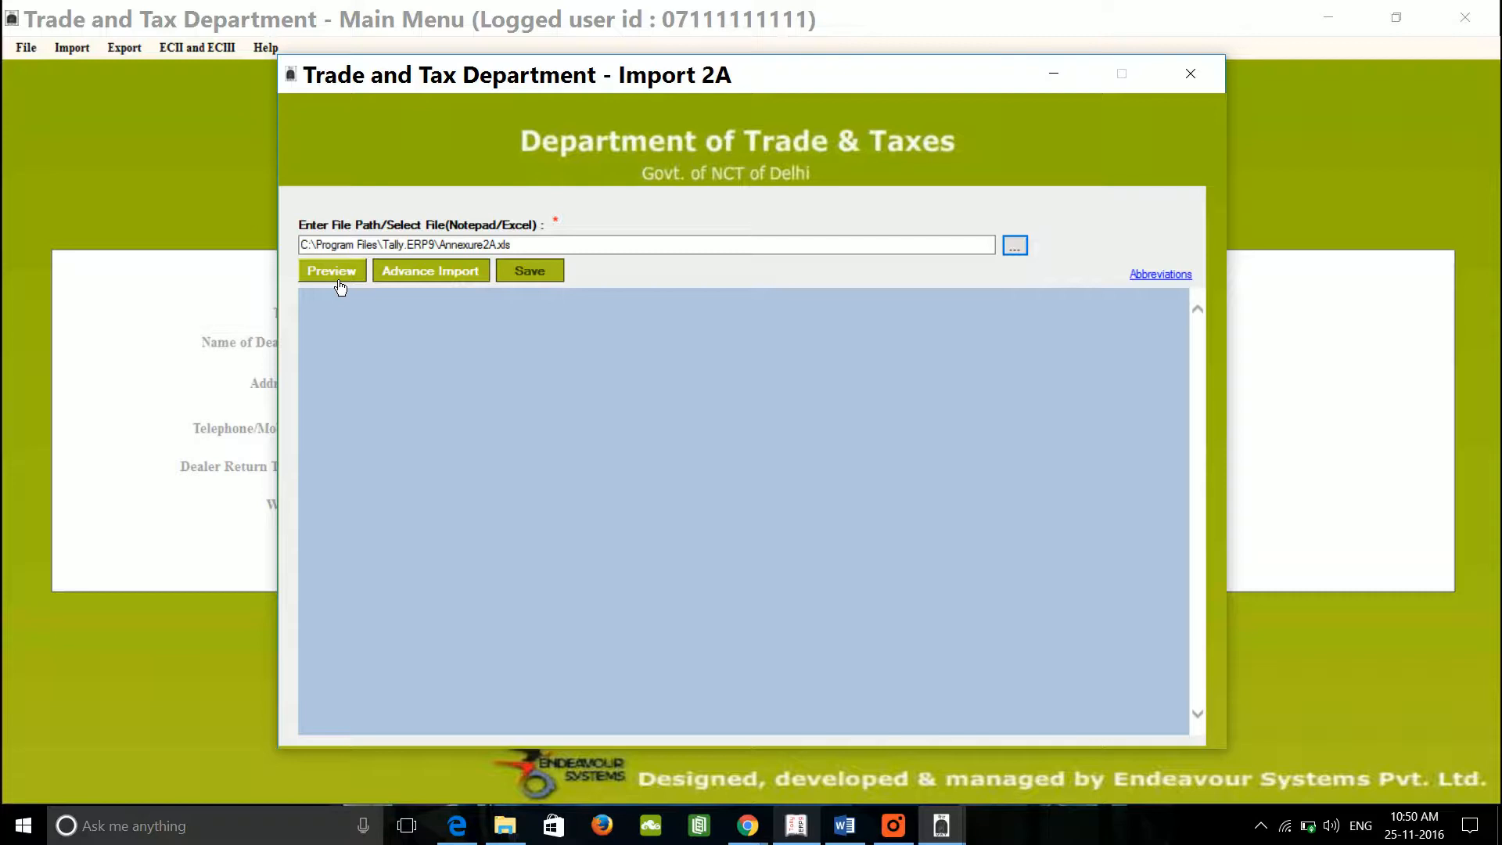
Step: Preview the Annexure2A purchase data in the Import 2A window
click(342, 284)
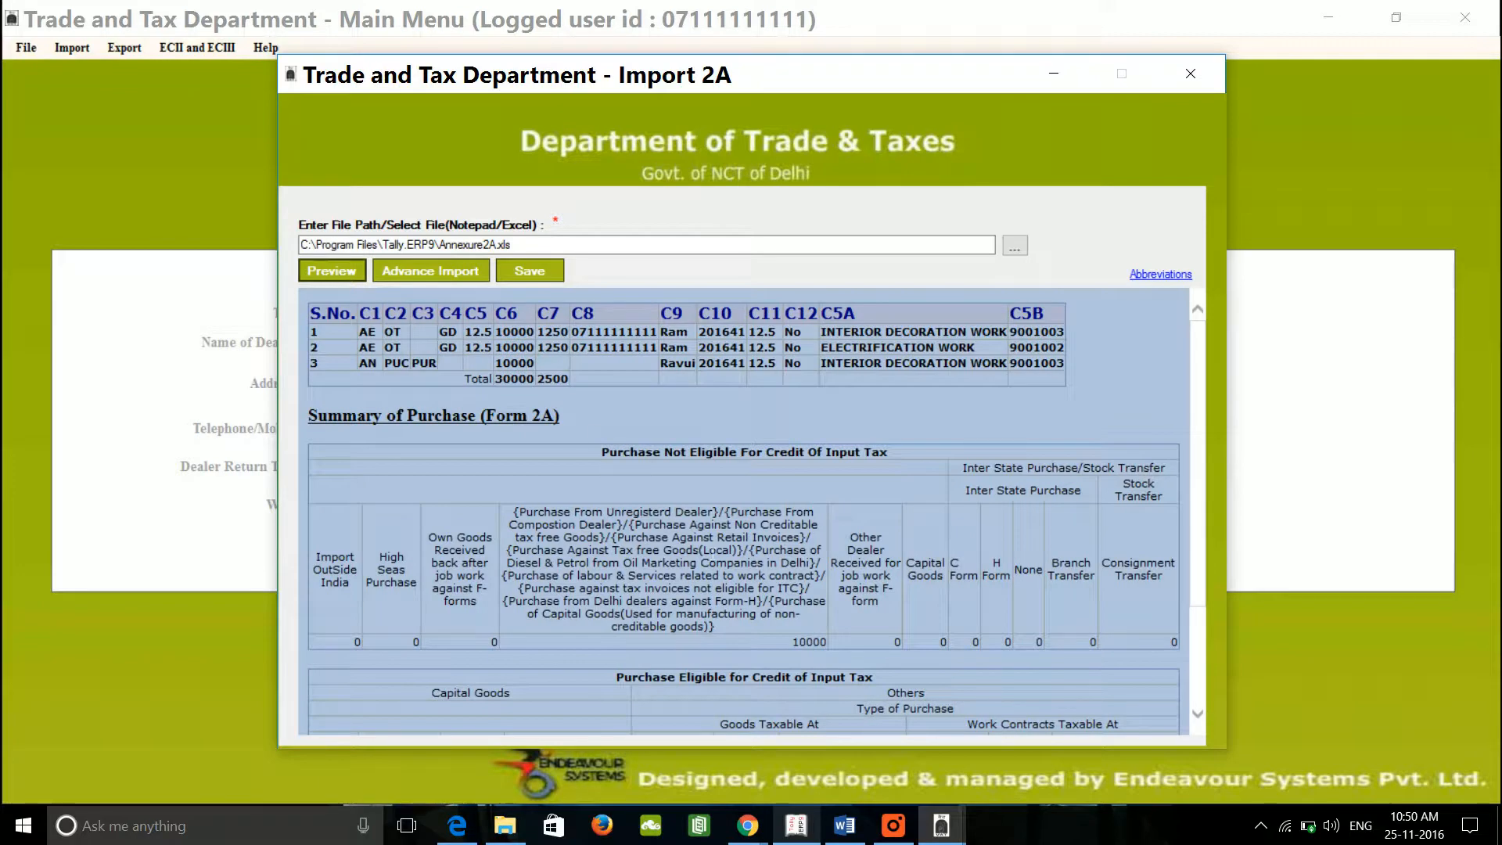
scroll(721, 560, down, 3)
scroll(722, 560, up, 3)
scroll(721, 560, down, 3)
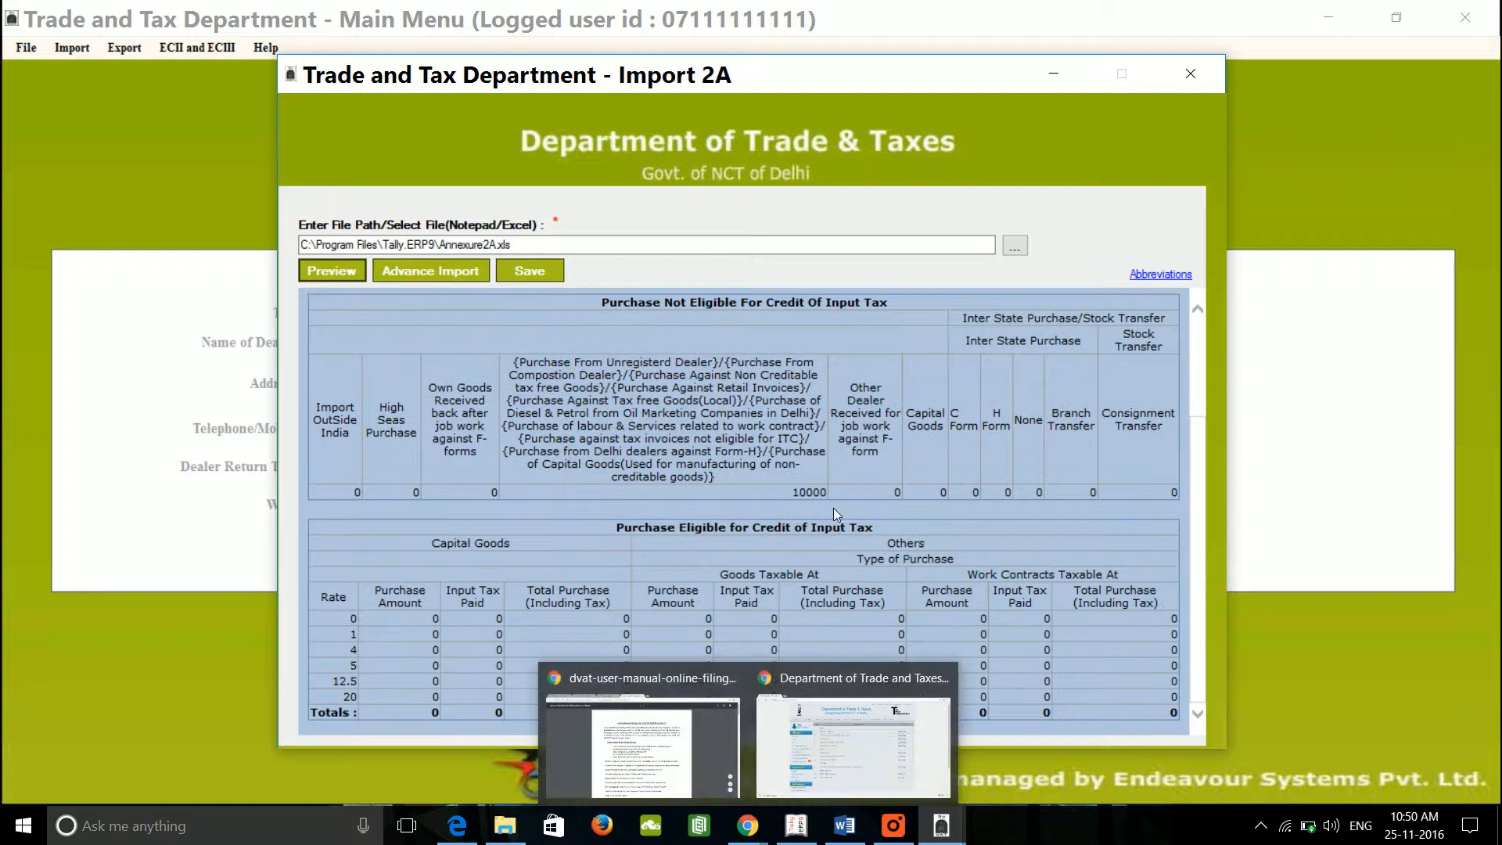
Step: Save the 2A purchase data, acknowledge the success message, and close the Import 2A window
click(540, 271)
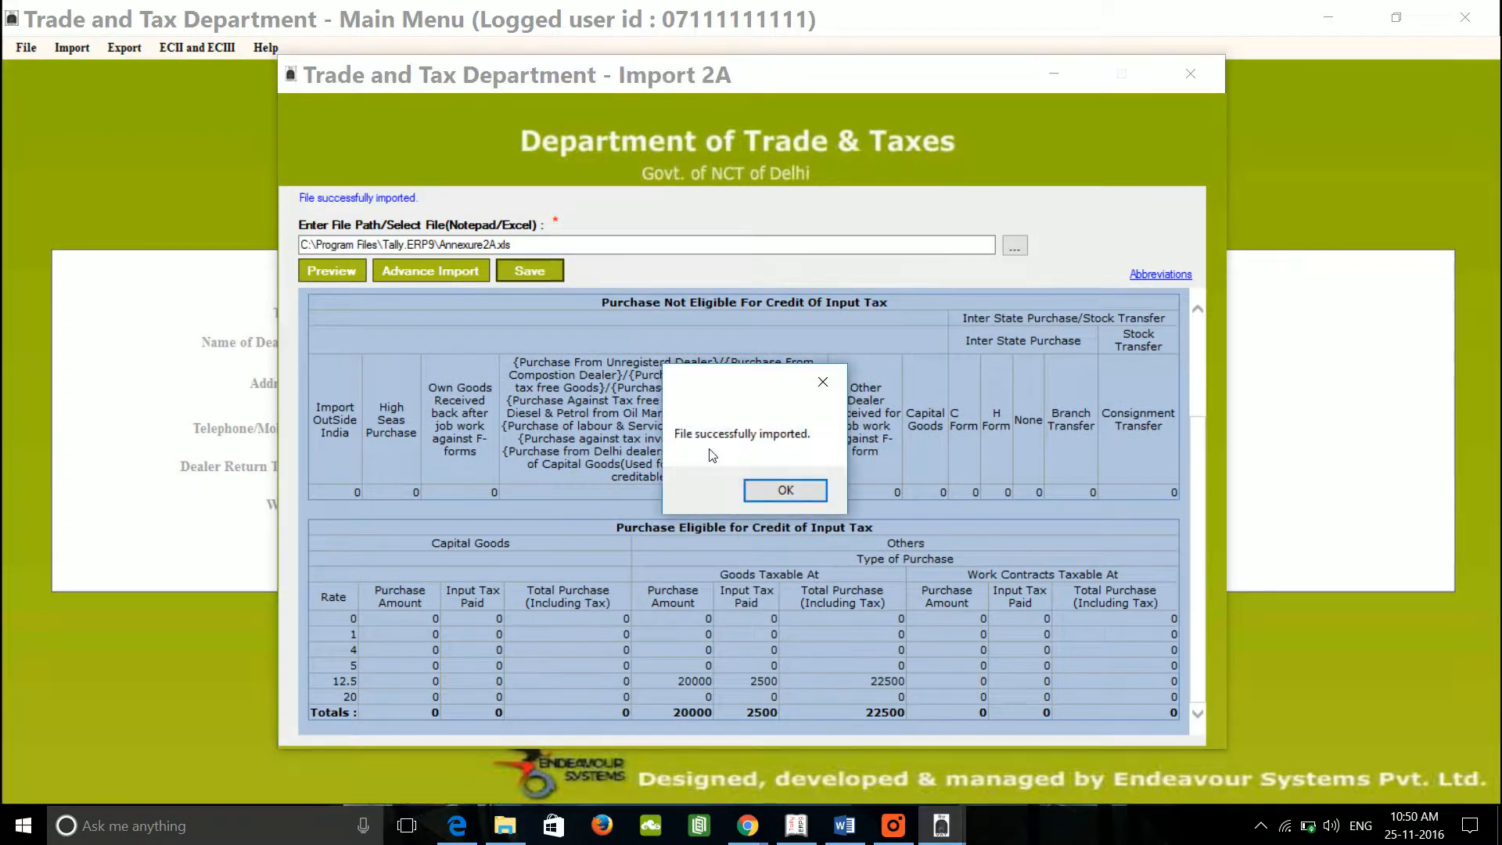
click(792, 499)
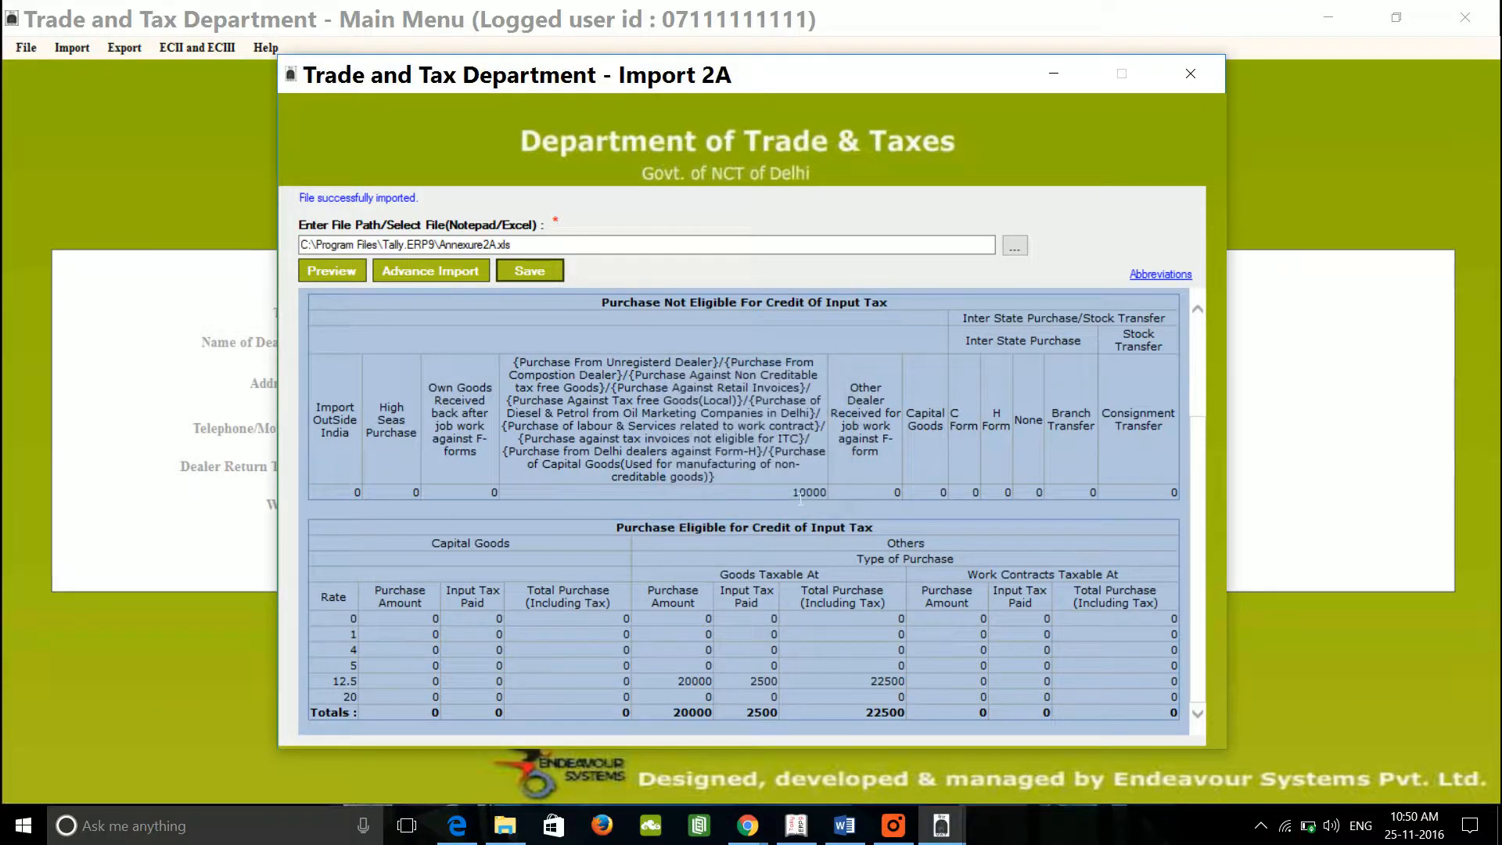
click(1190, 74)
click(77, 50)
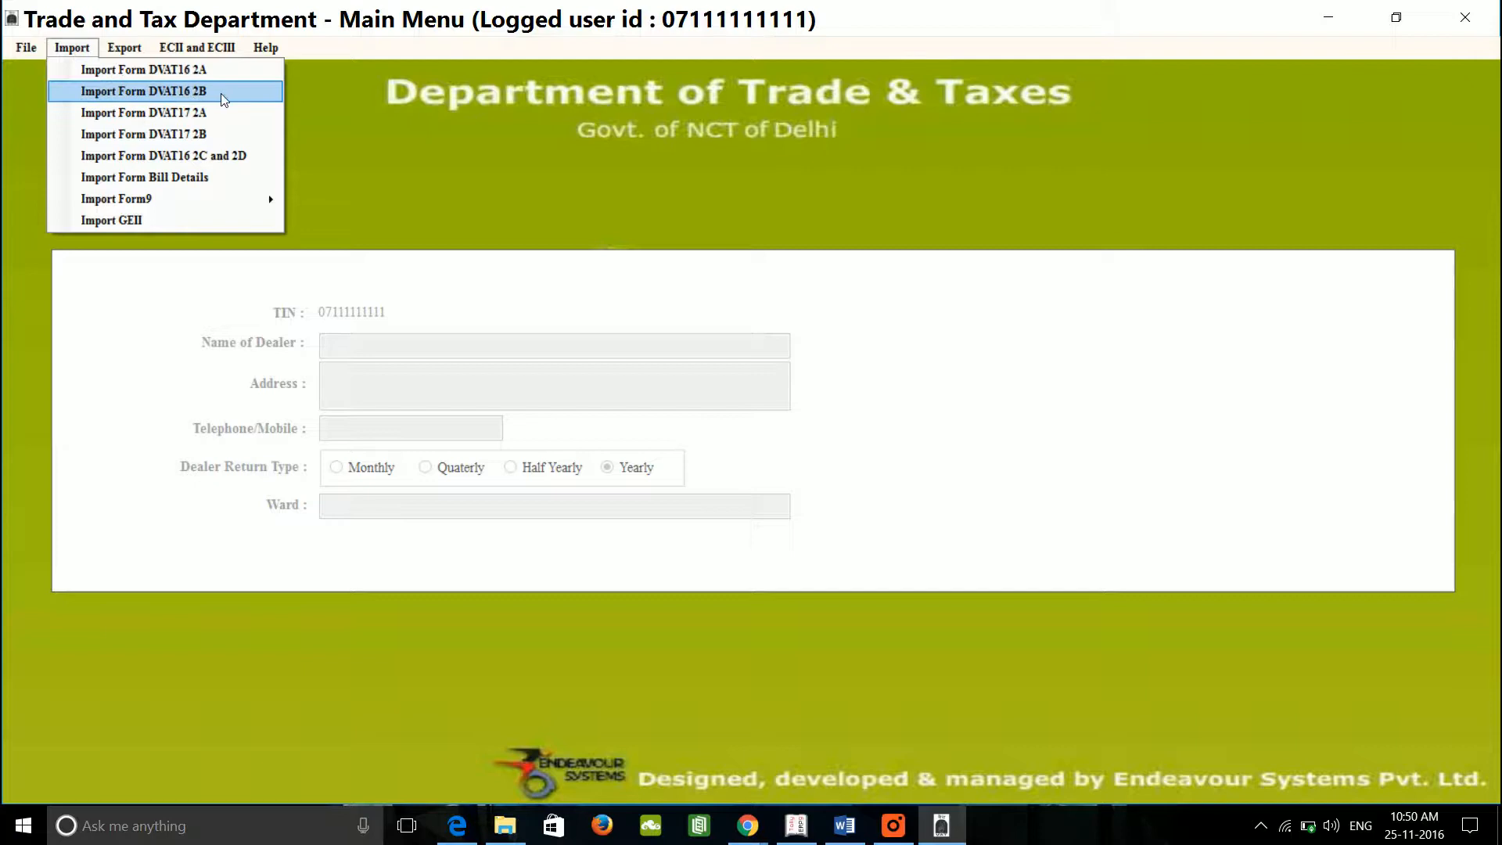
Step: Load Annexure2B.xls into Import Form DVAT16 2B and preview its sales data
click(199, 91)
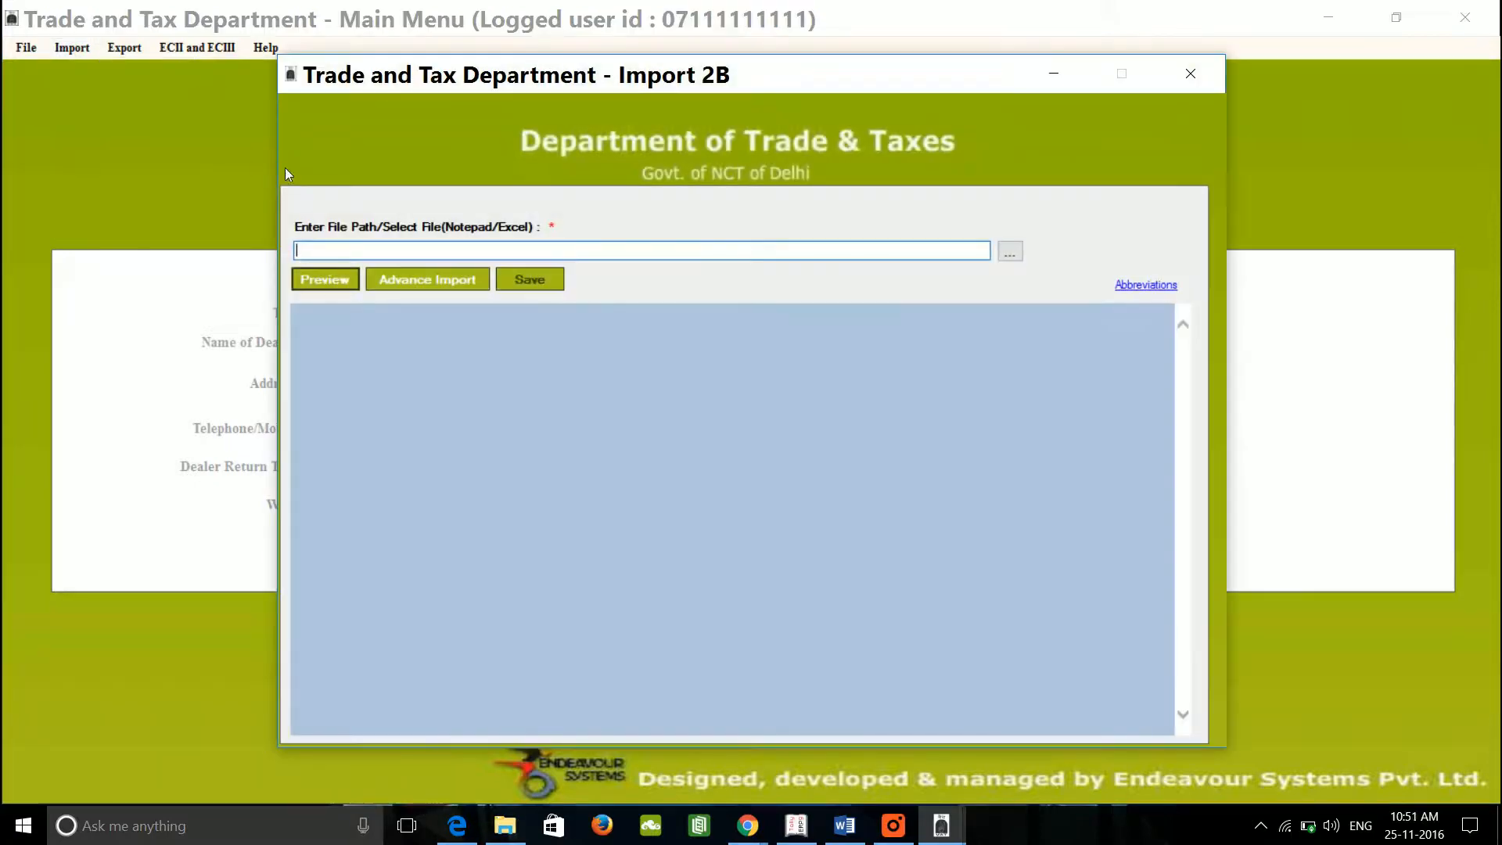
click(1010, 251)
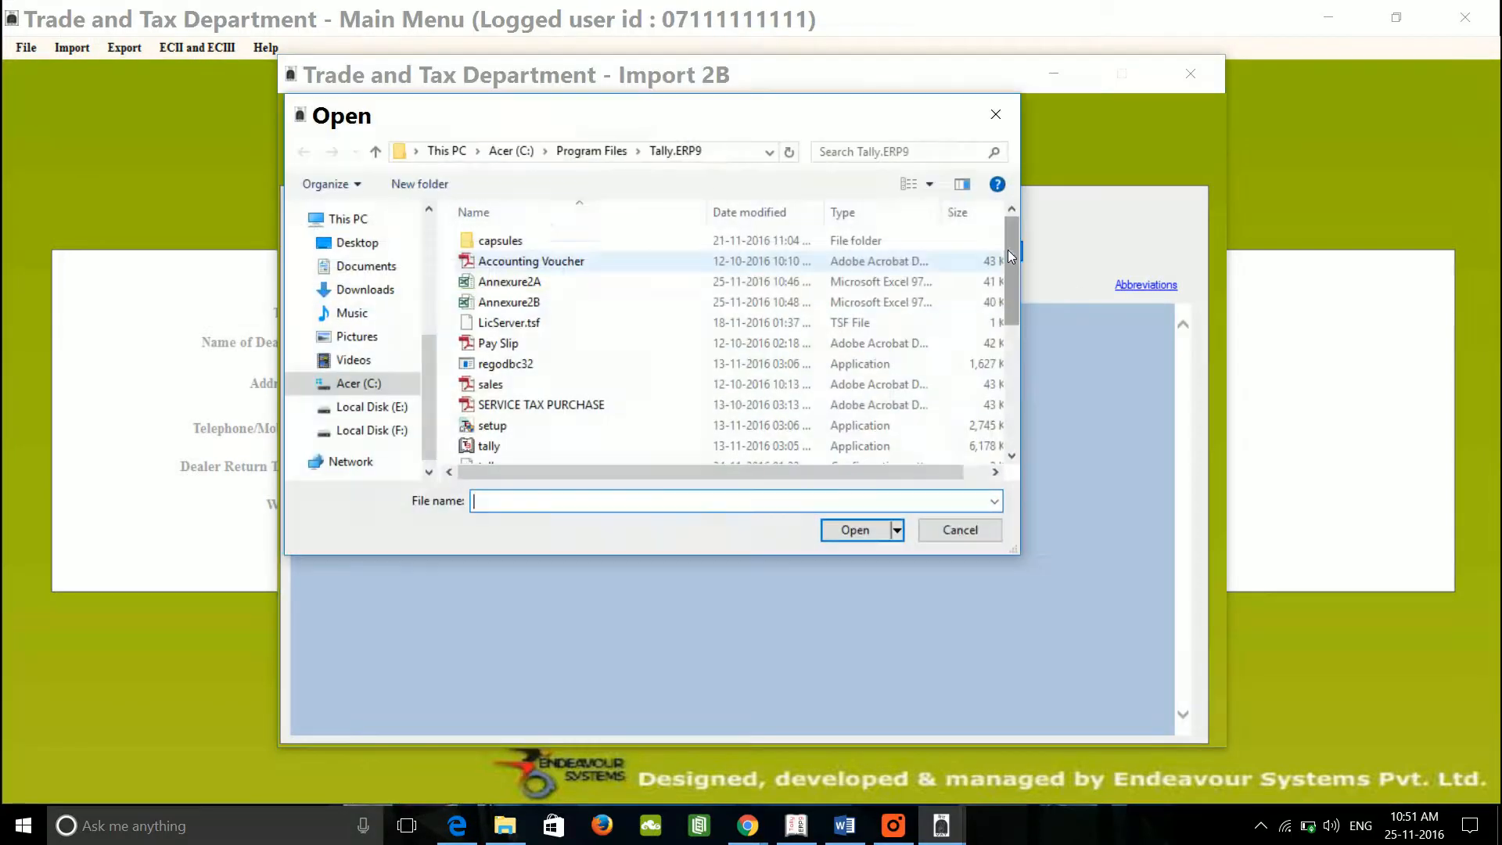
click(572, 304)
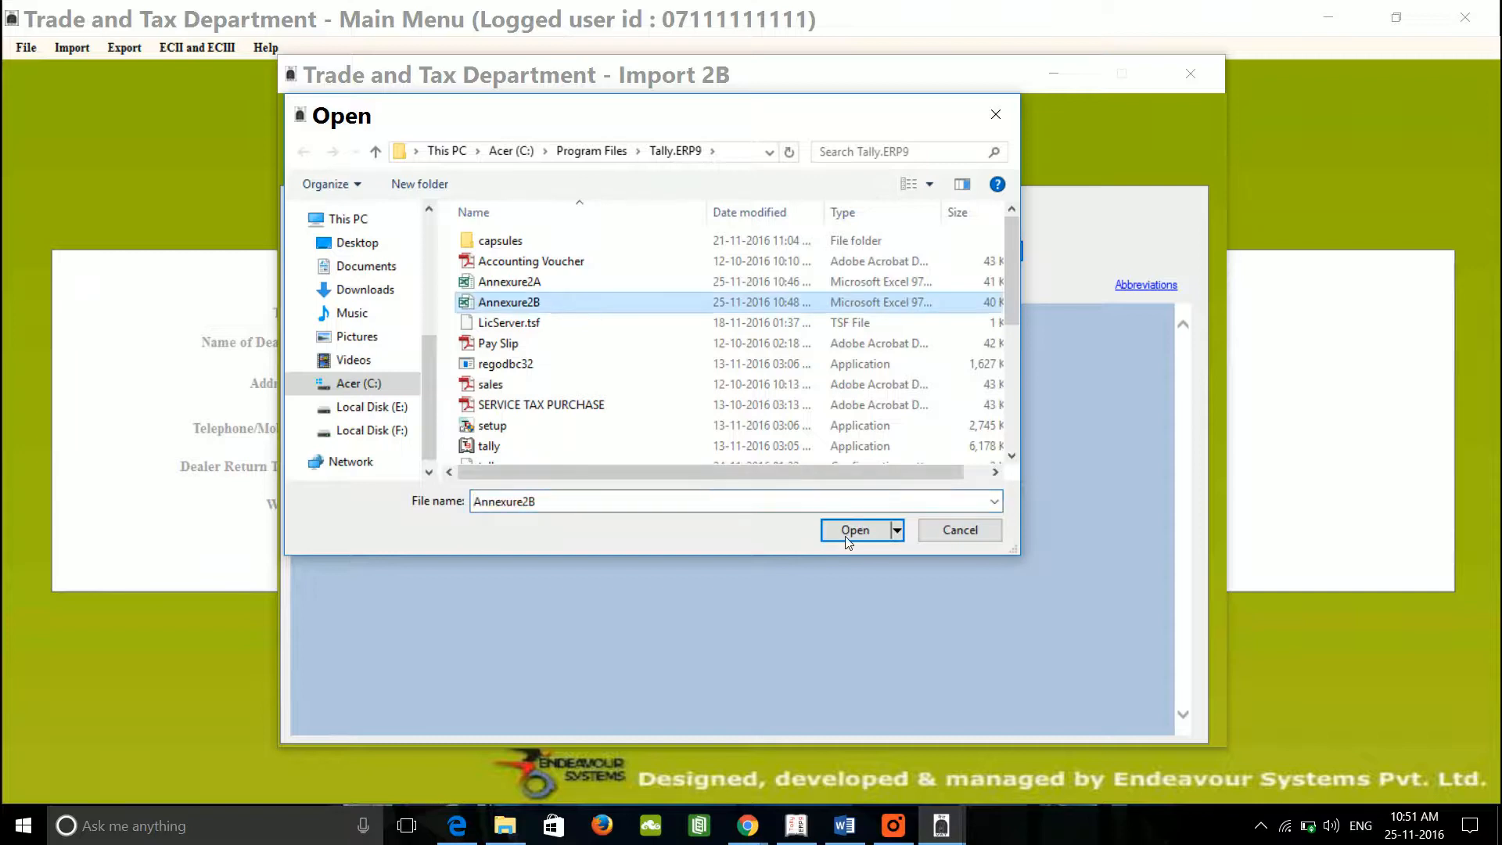
click(864, 530)
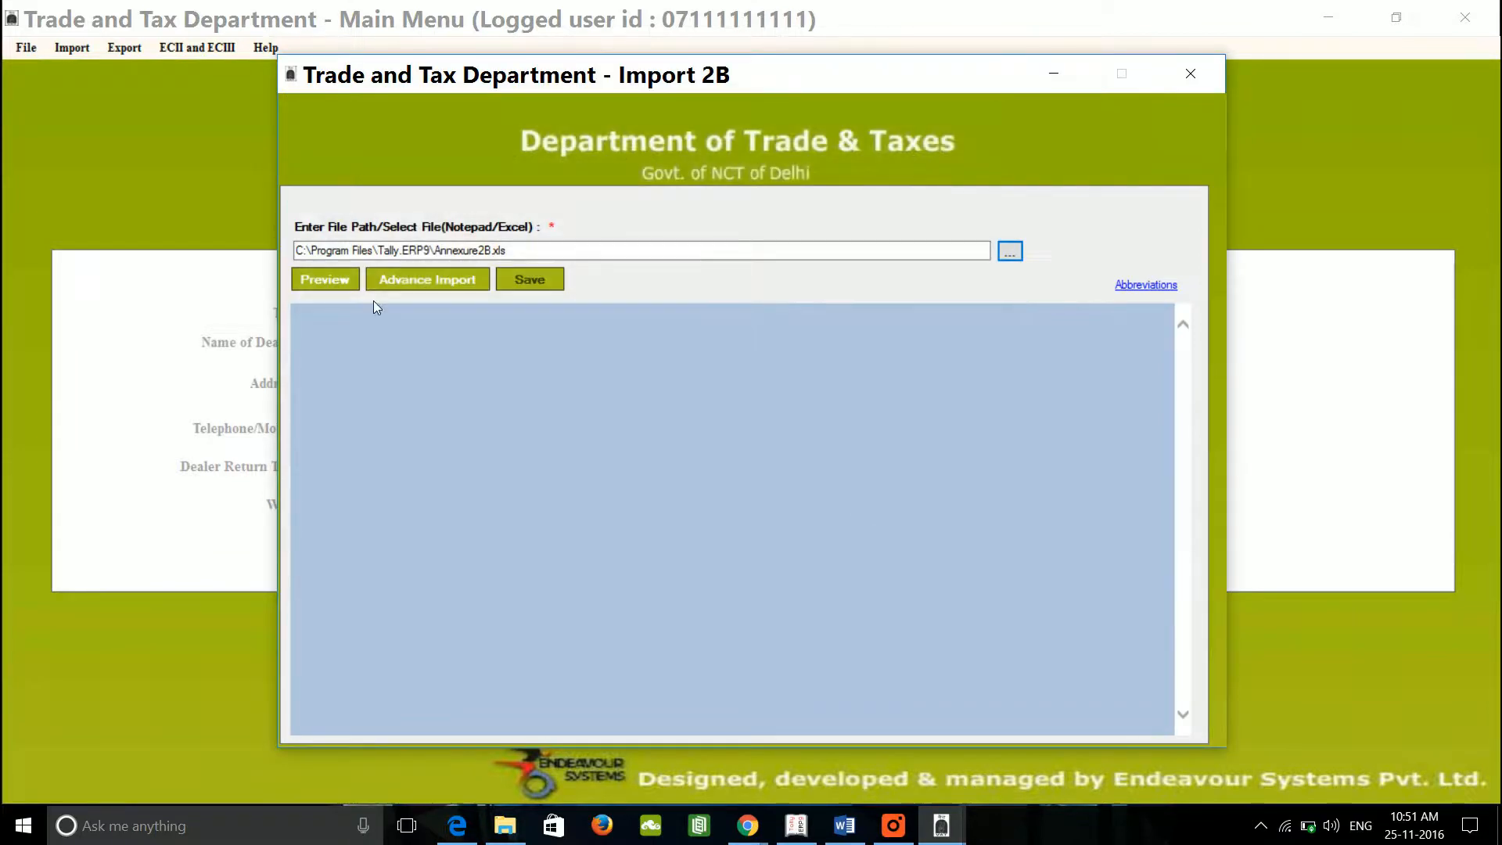
click(338, 284)
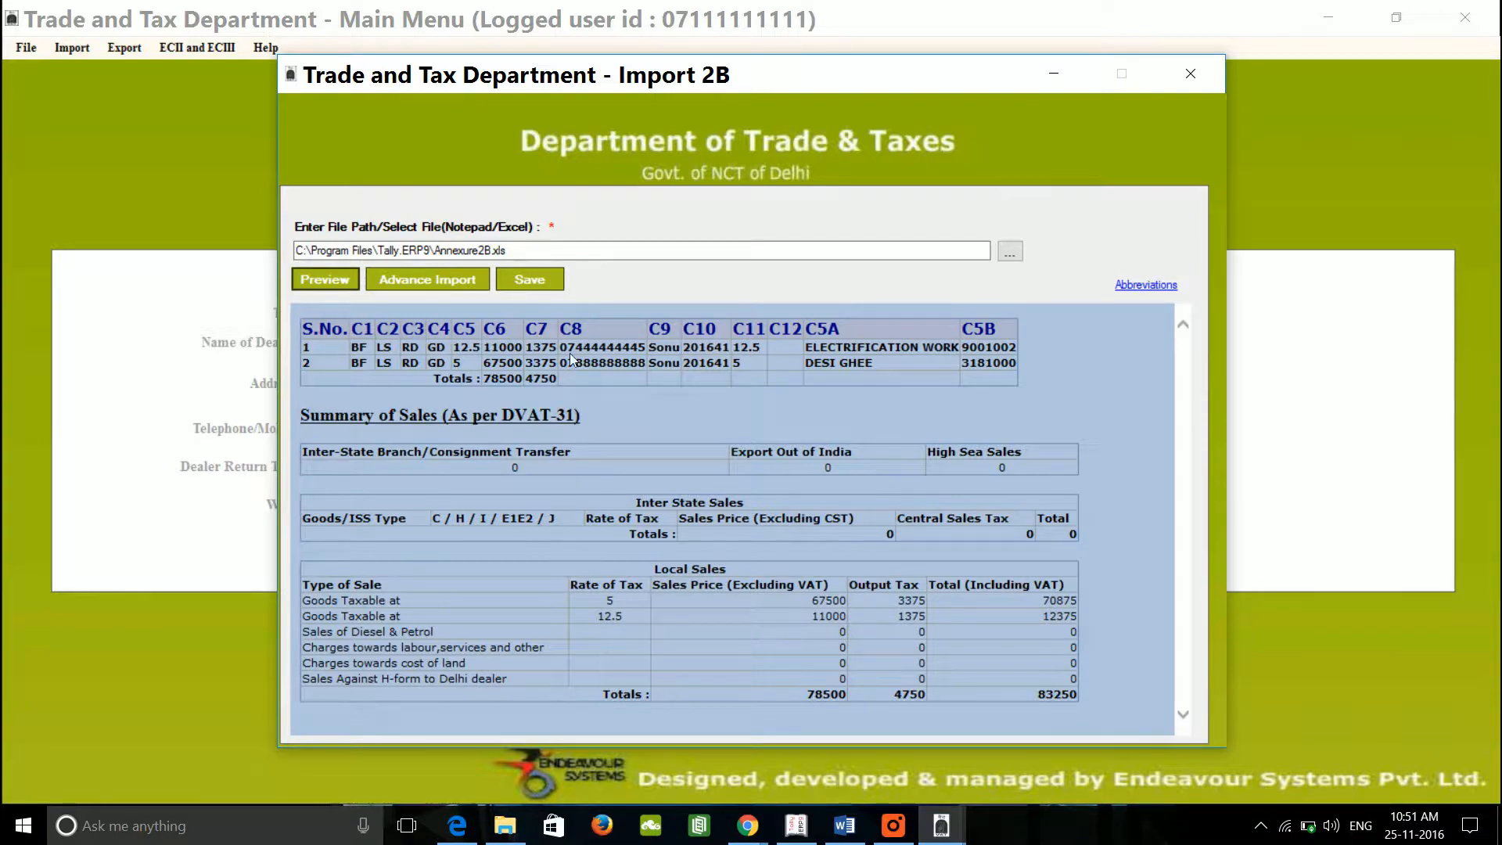
Step: Save the 2B sales data, replacing the existing record, and close the import window
click(547, 277)
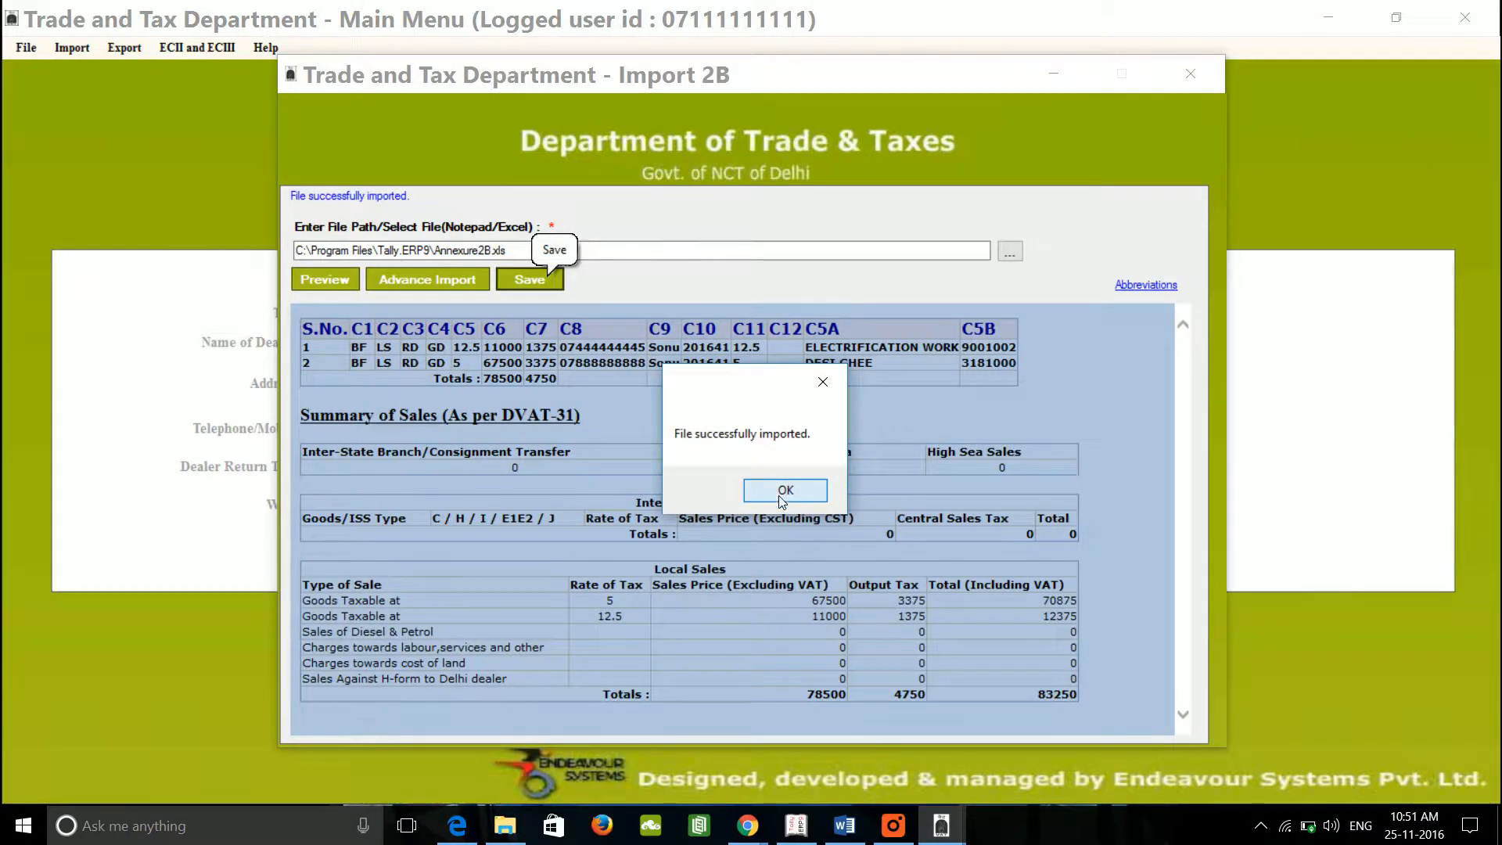
click(779, 492)
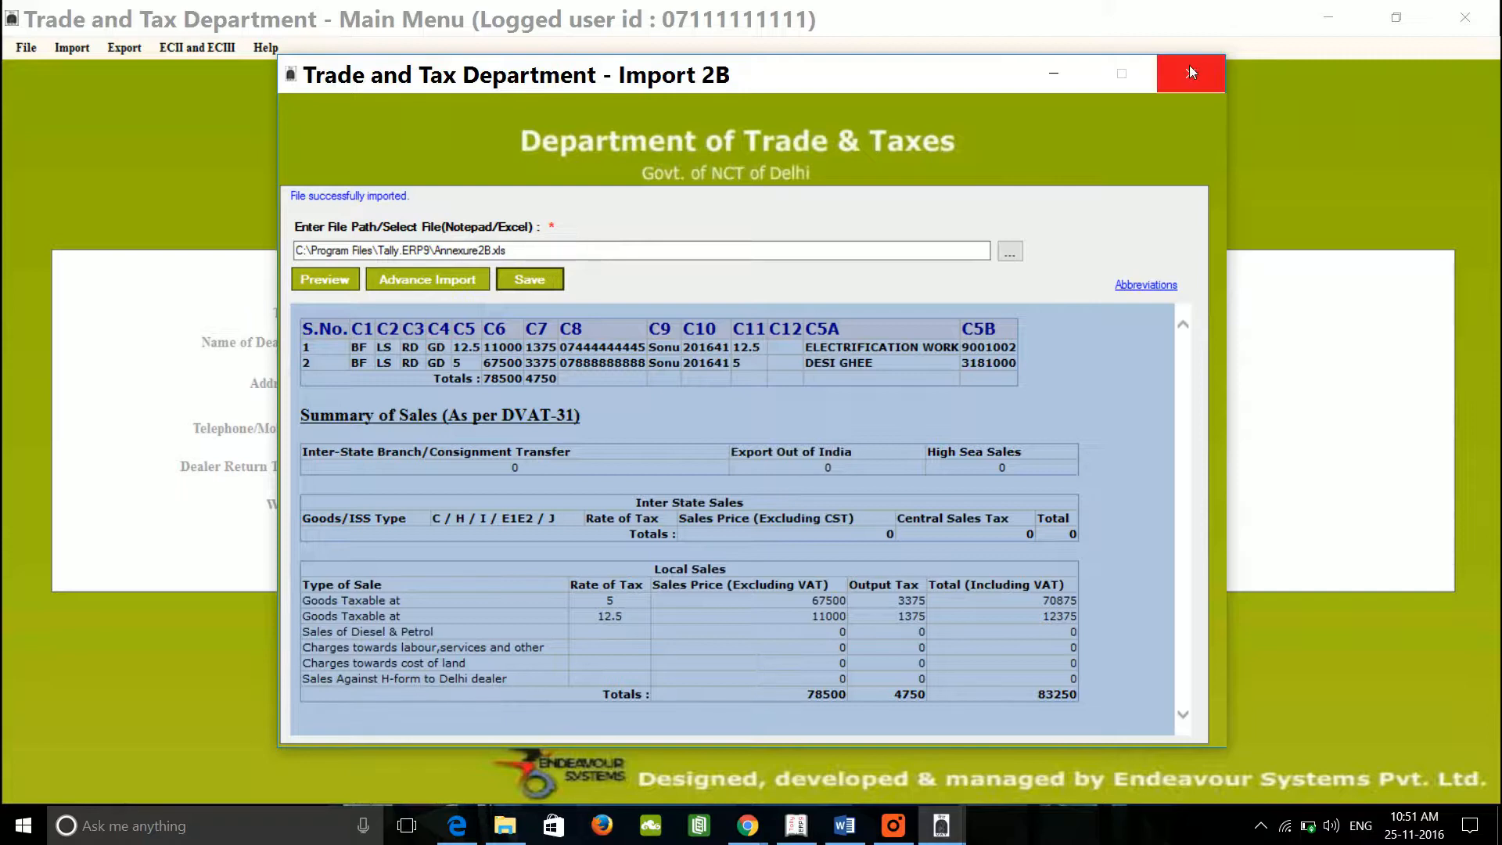
click(535, 280)
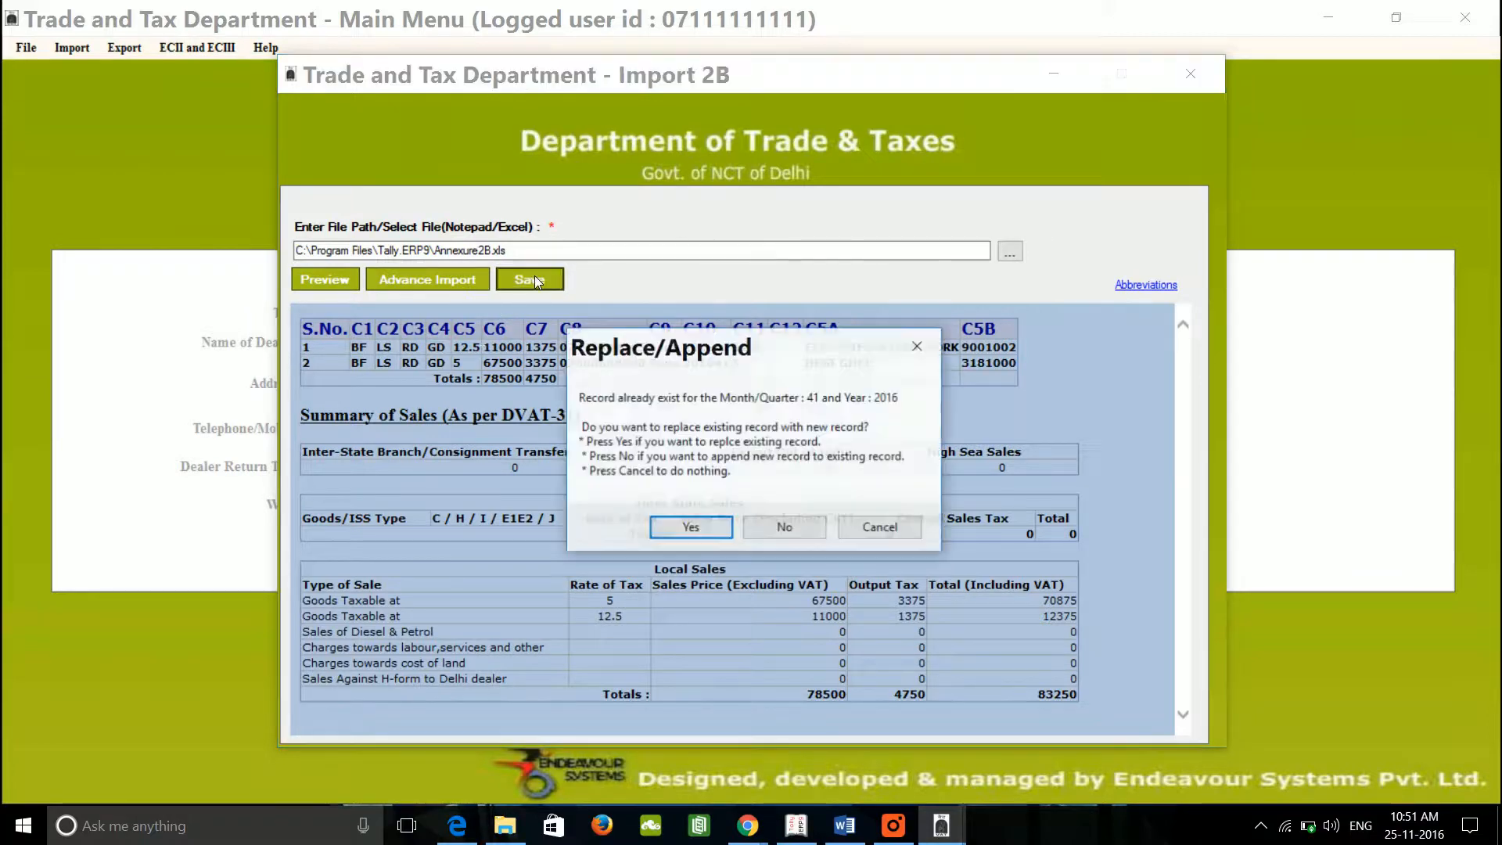
click(692, 526)
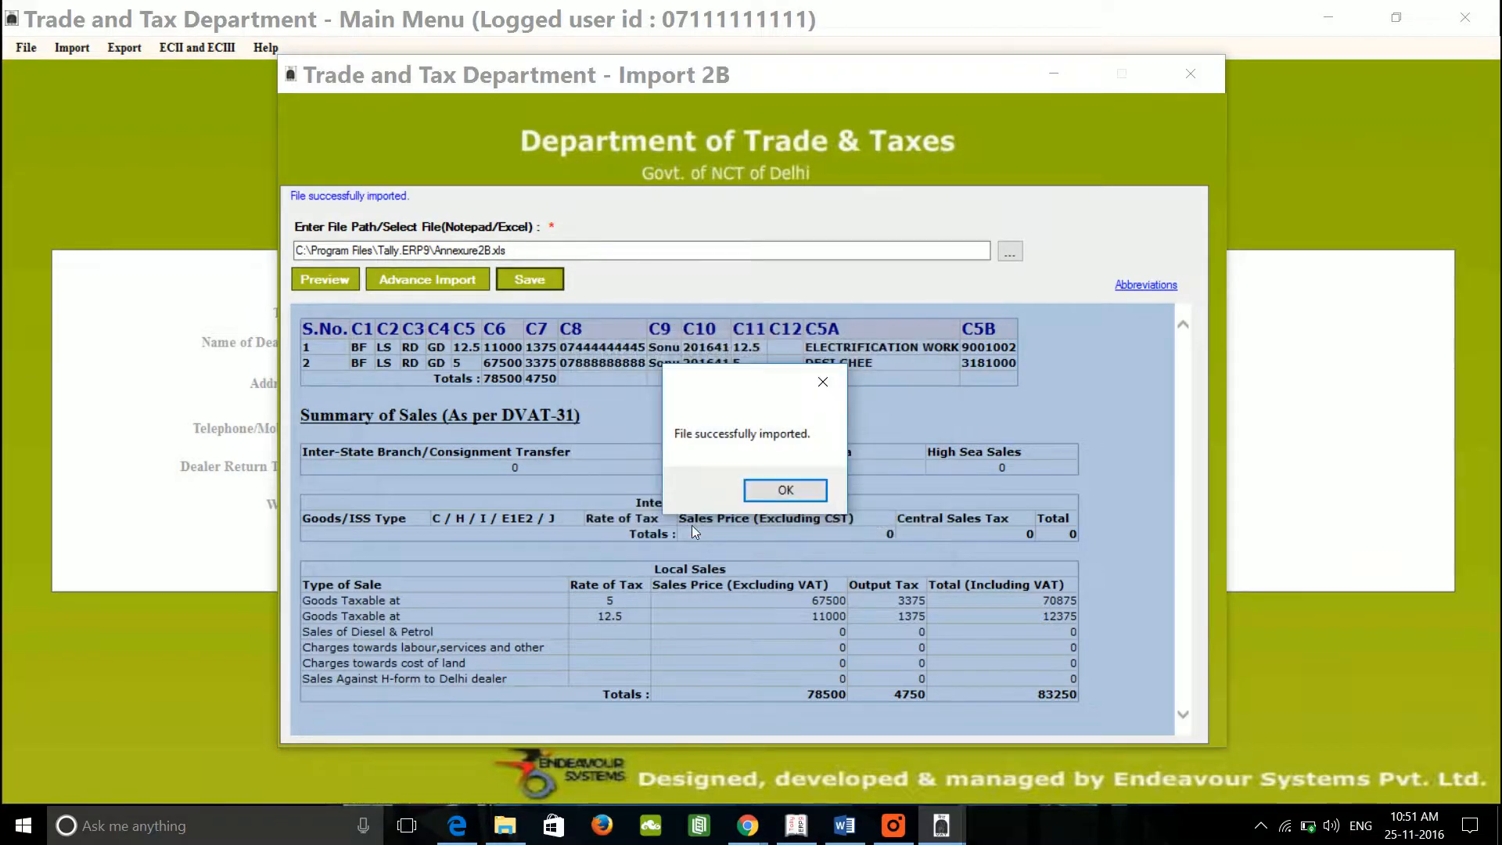
click(785, 491)
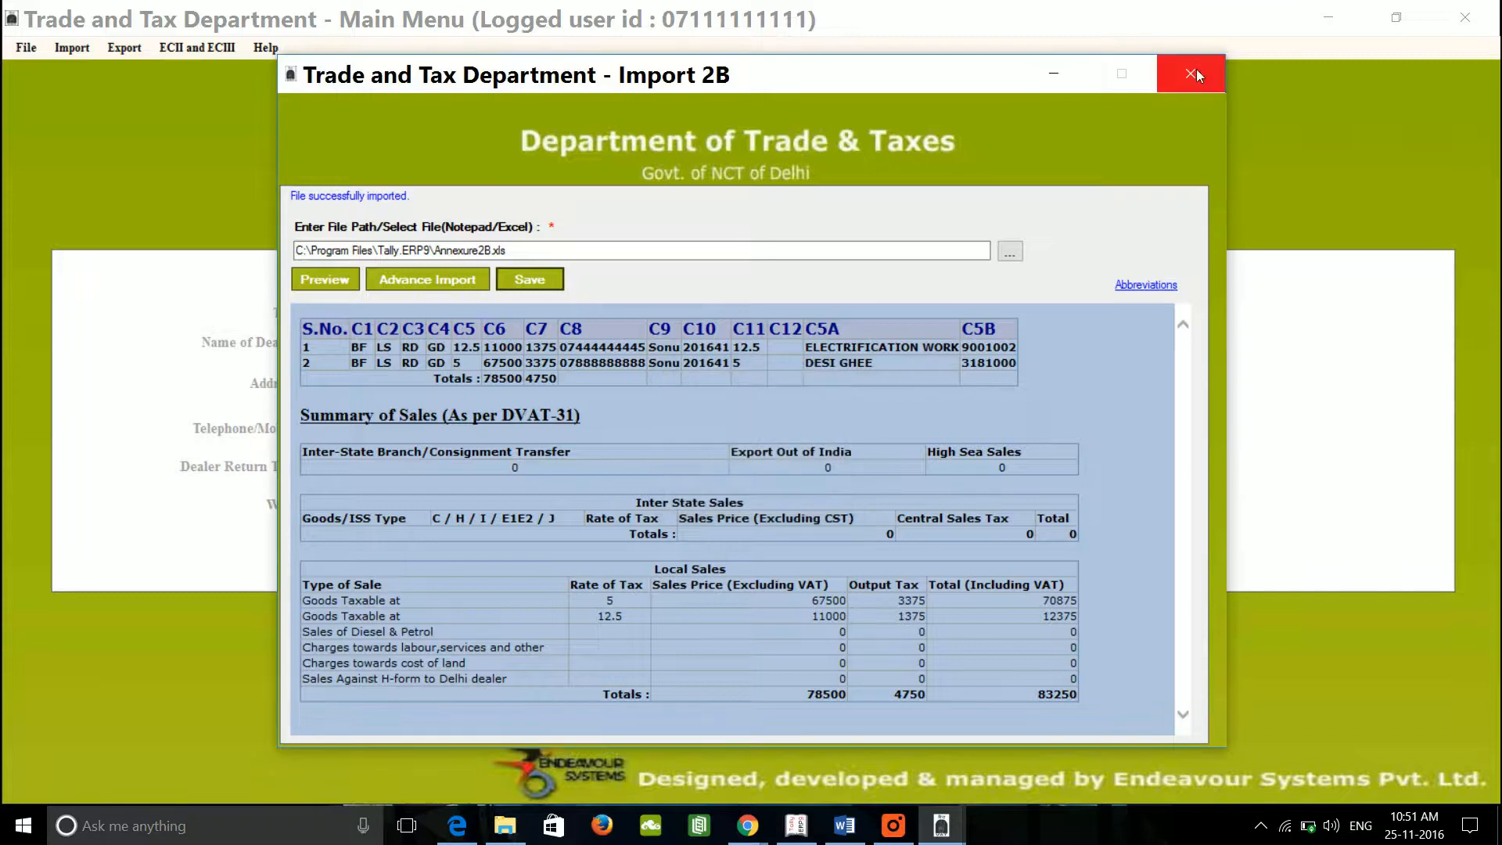
click(1193, 74)
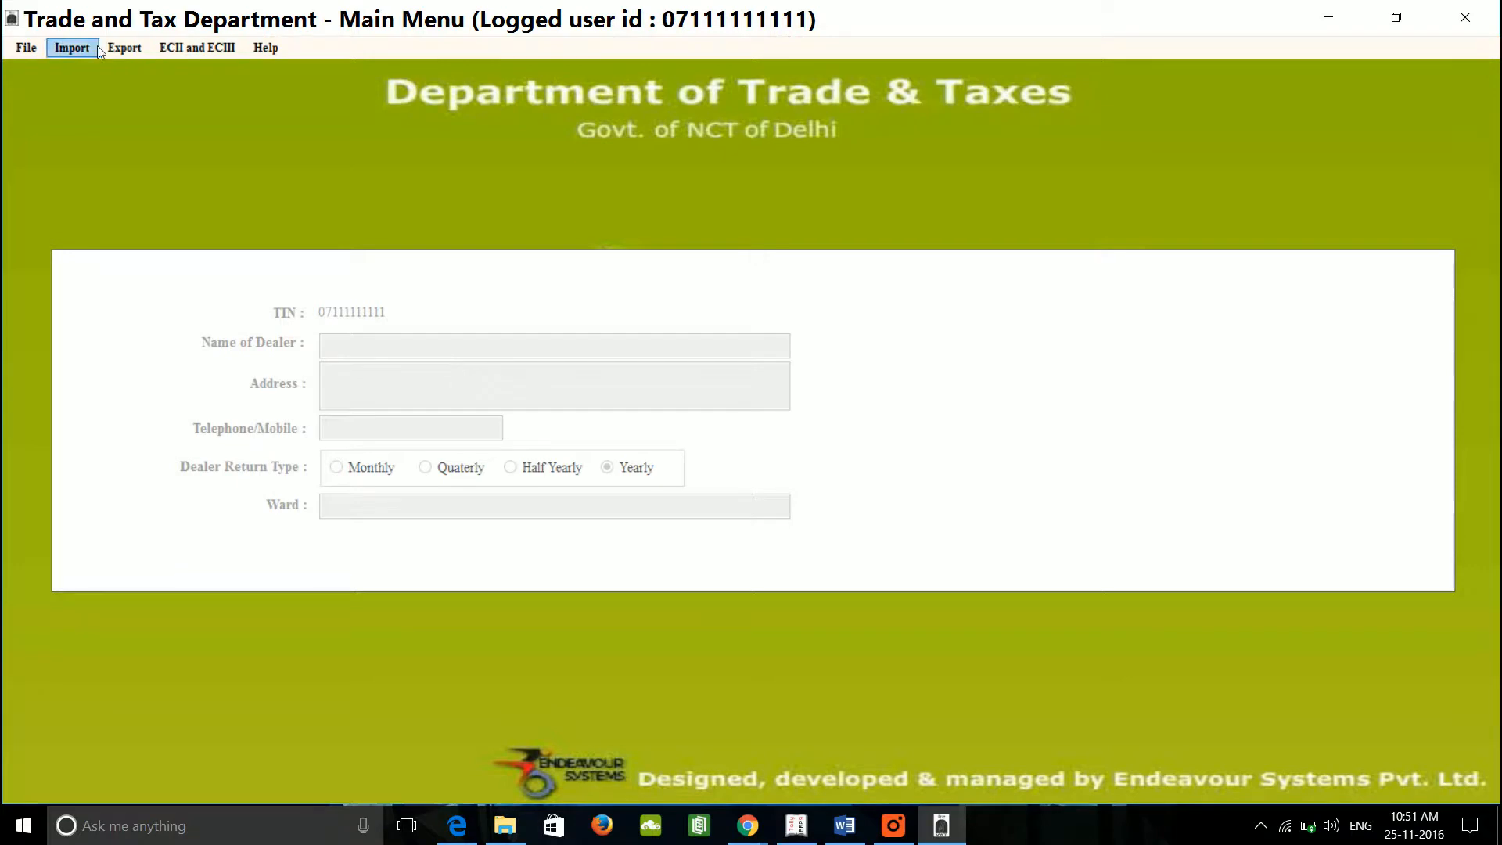
Step: Preview Export Form DVAT16 2A and 2B for year 2016, First Quarter (totals 108500 and 7250), then export it
click(133, 47)
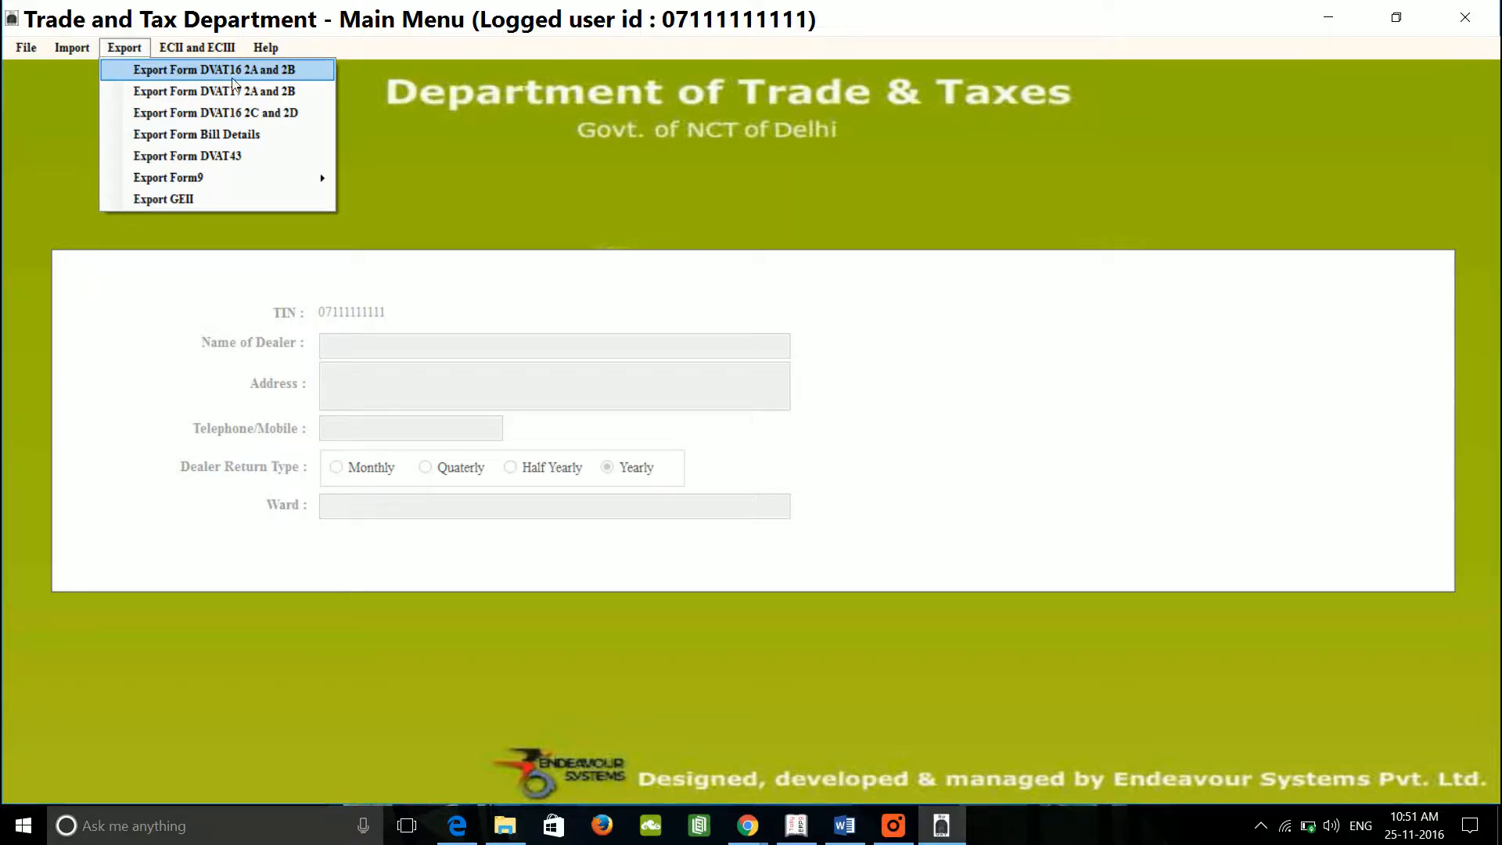
mouse_move(78, 49)
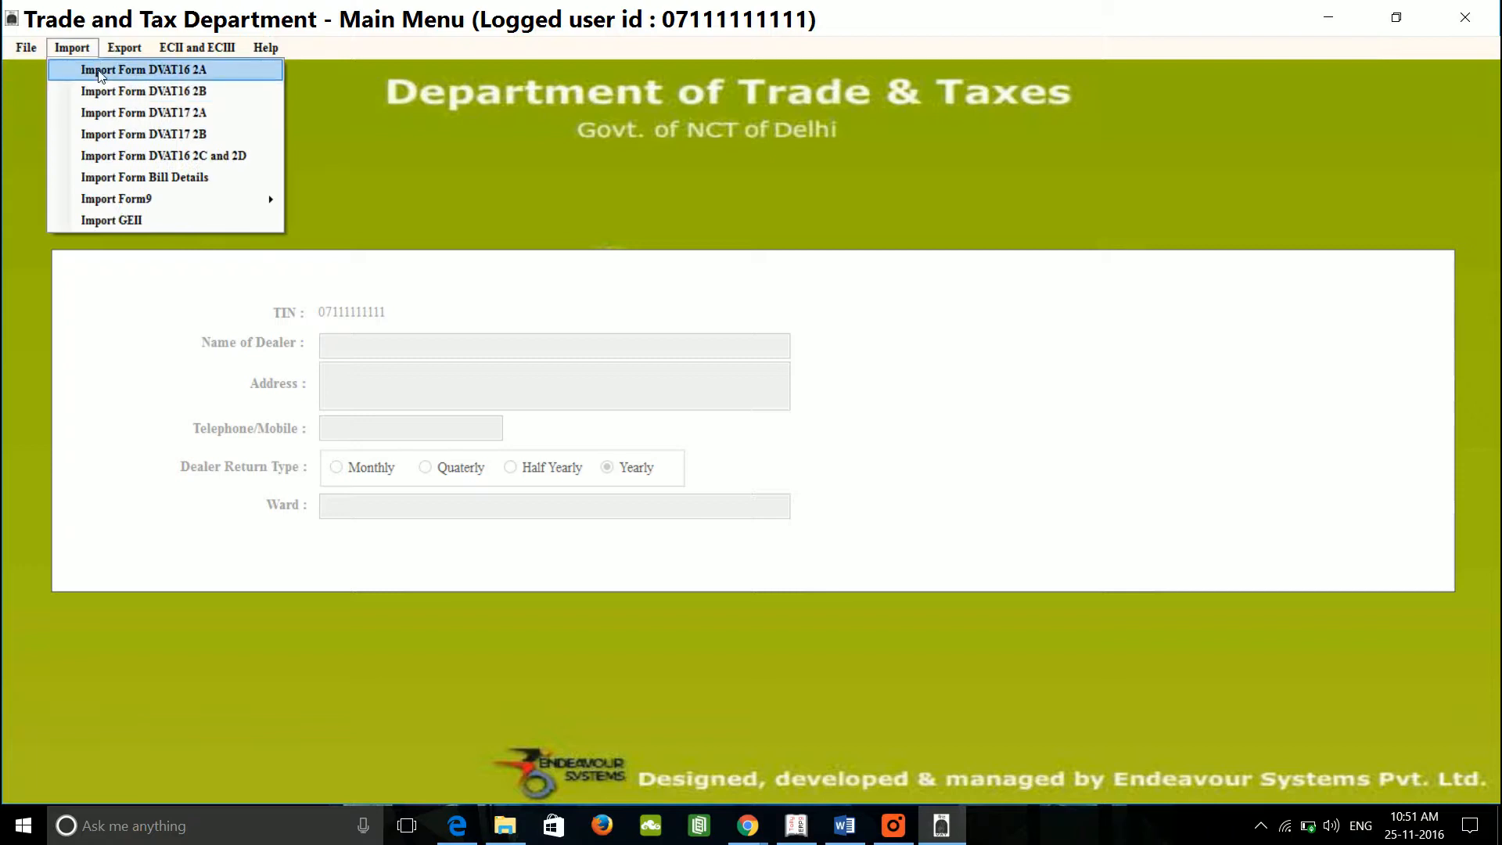
mouse_move(134, 52)
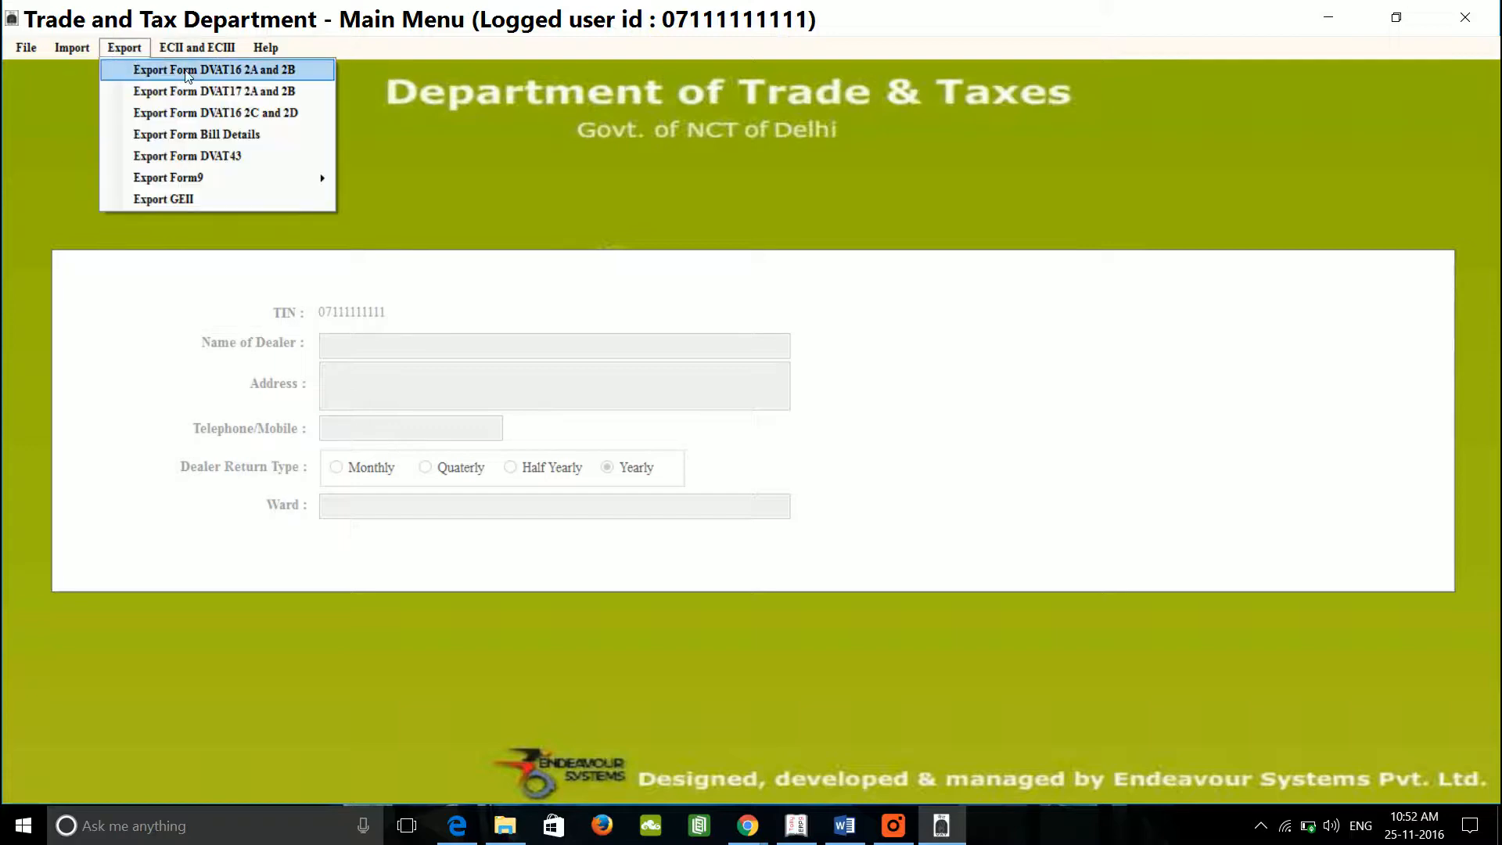
click(233, 71)
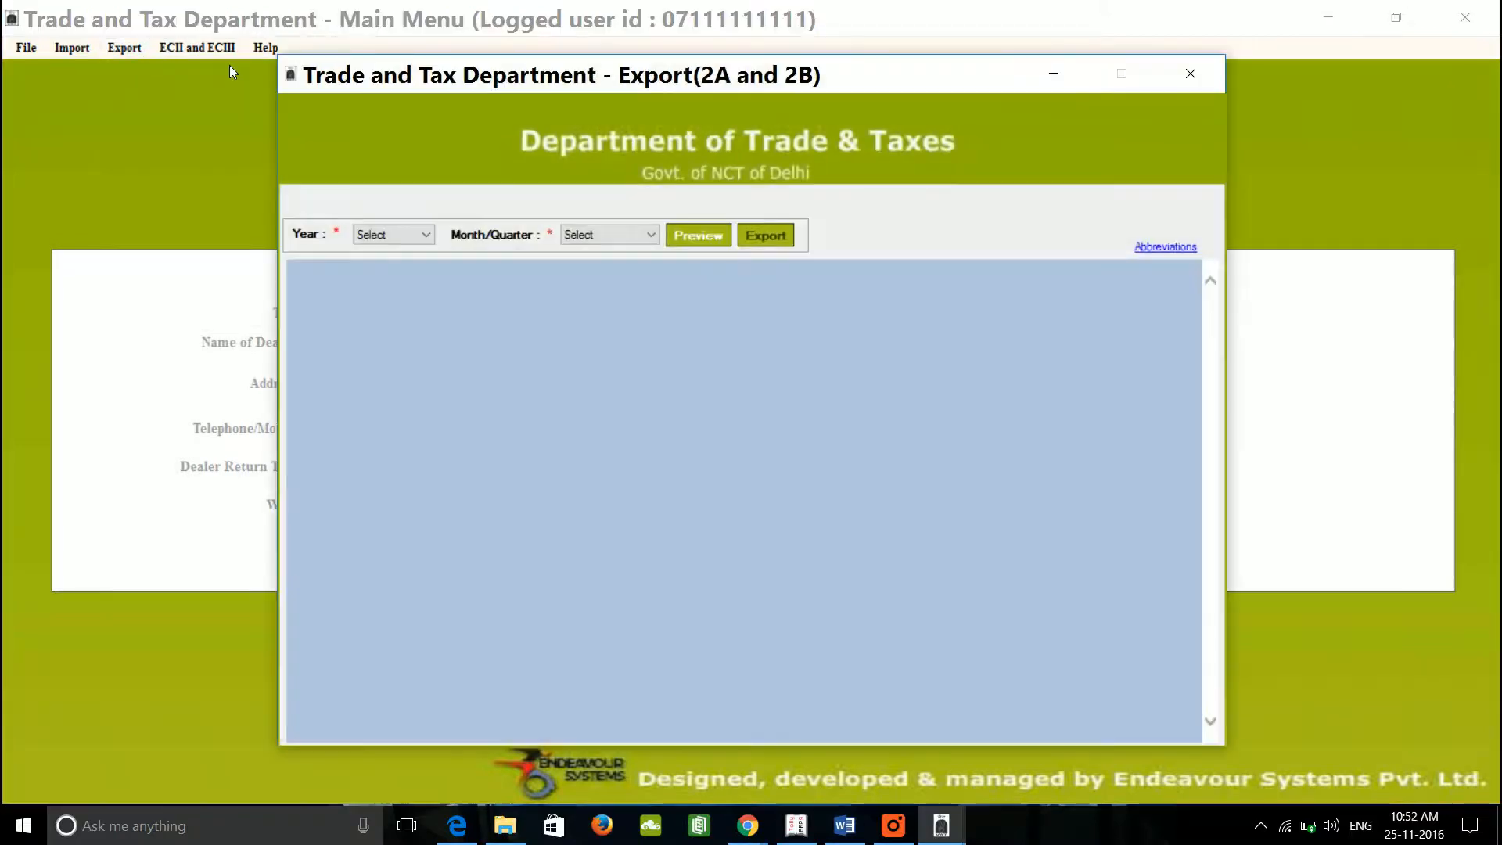
click(403, 235)
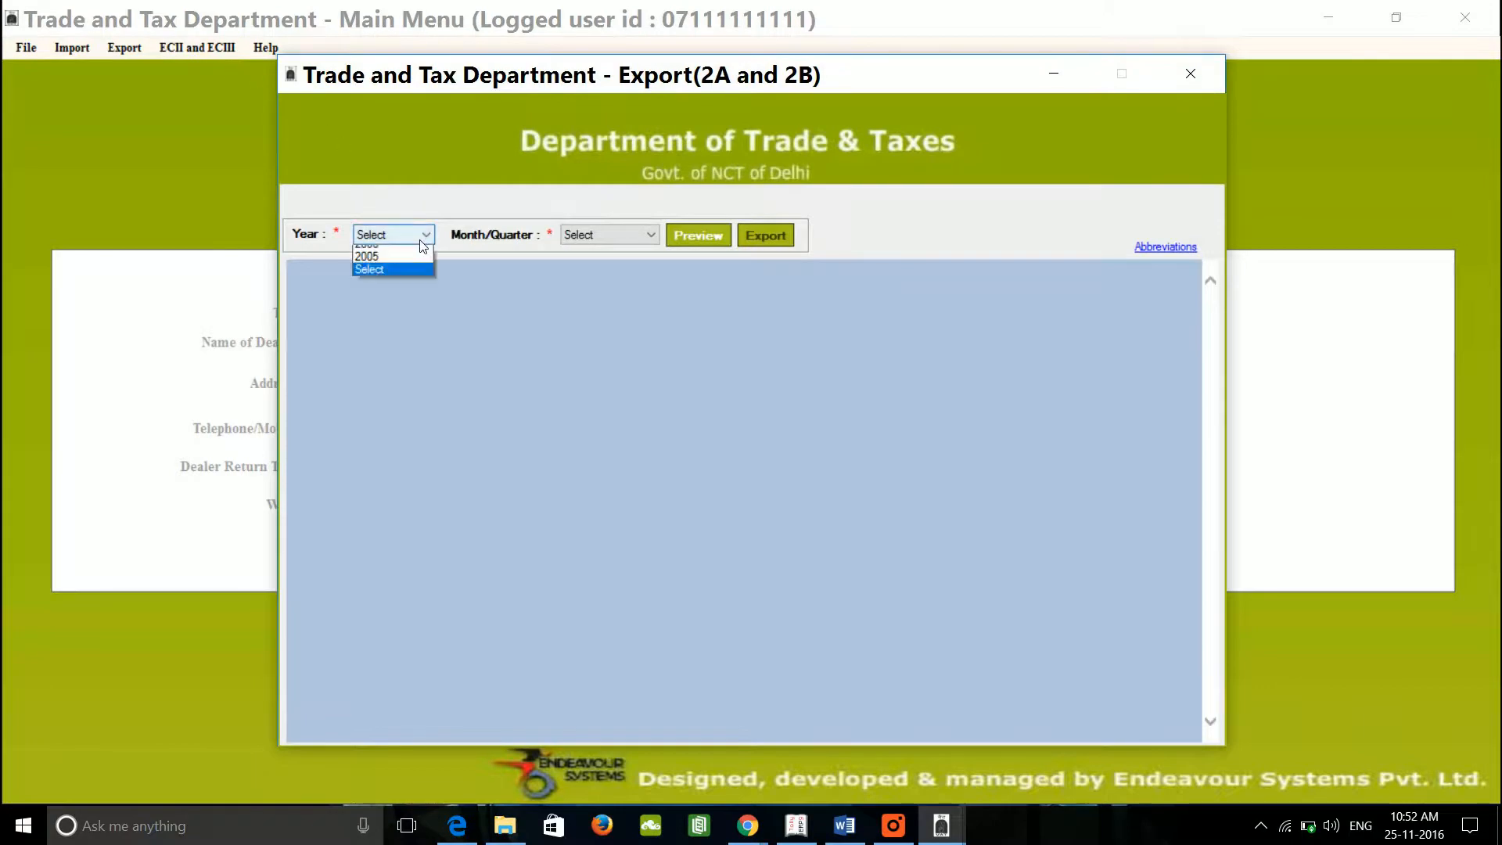
click(395, 253)
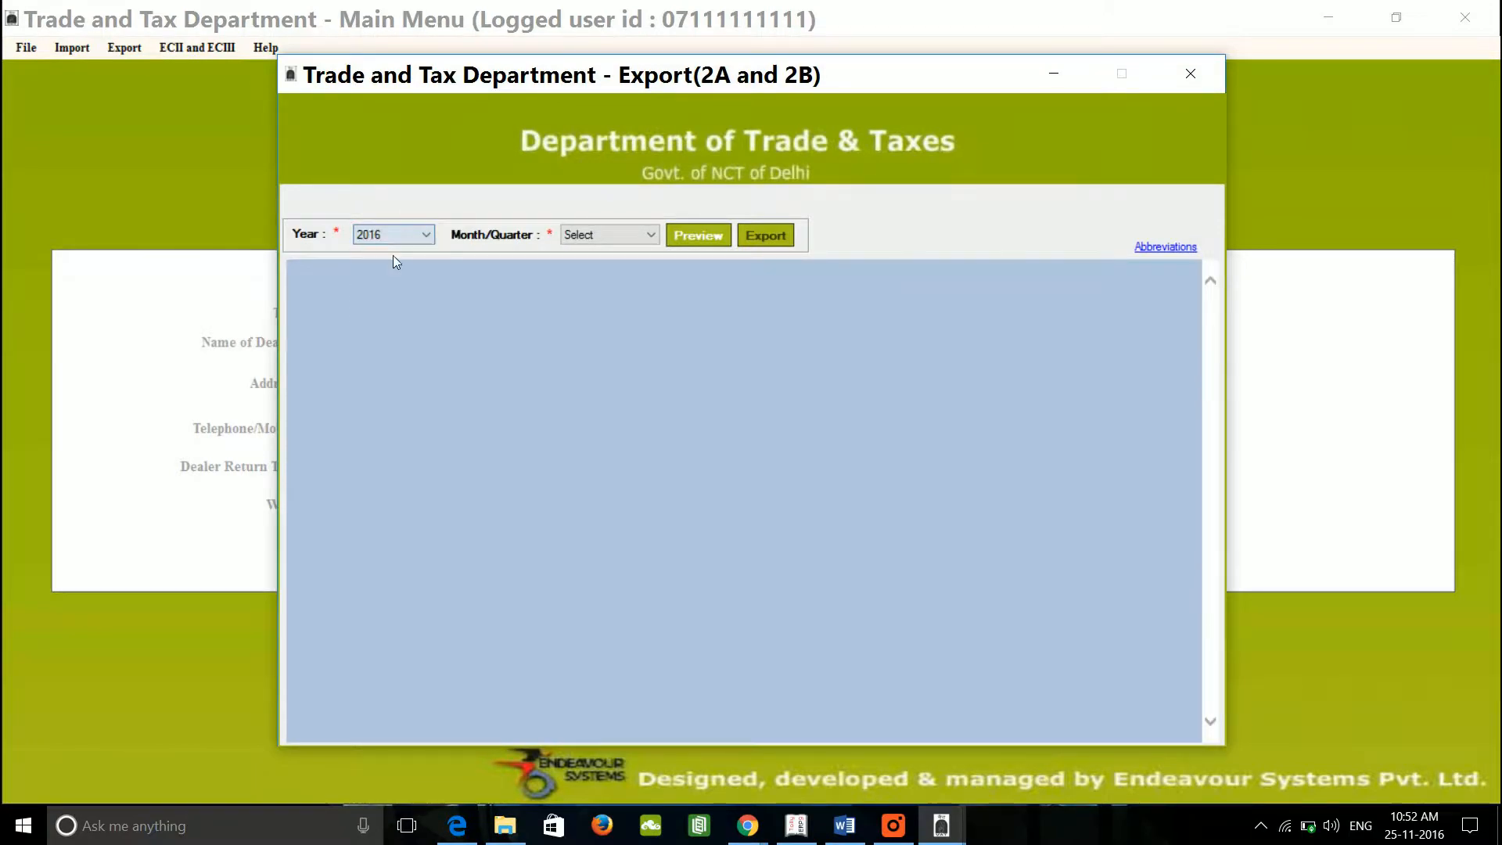
click(637, 237)
click(609, 254)
click(704, 239)
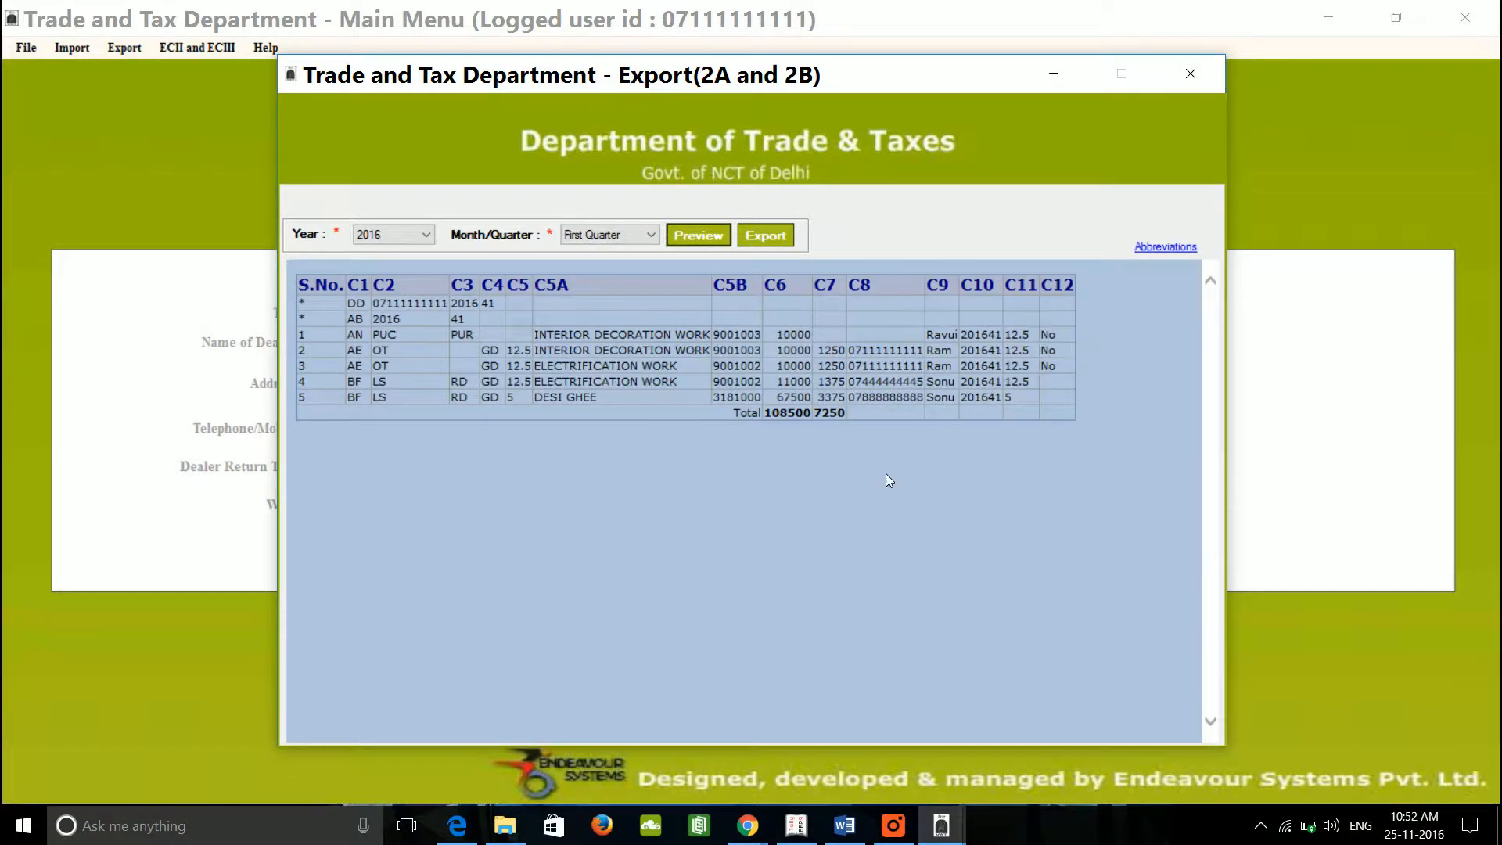
click(772, 237)
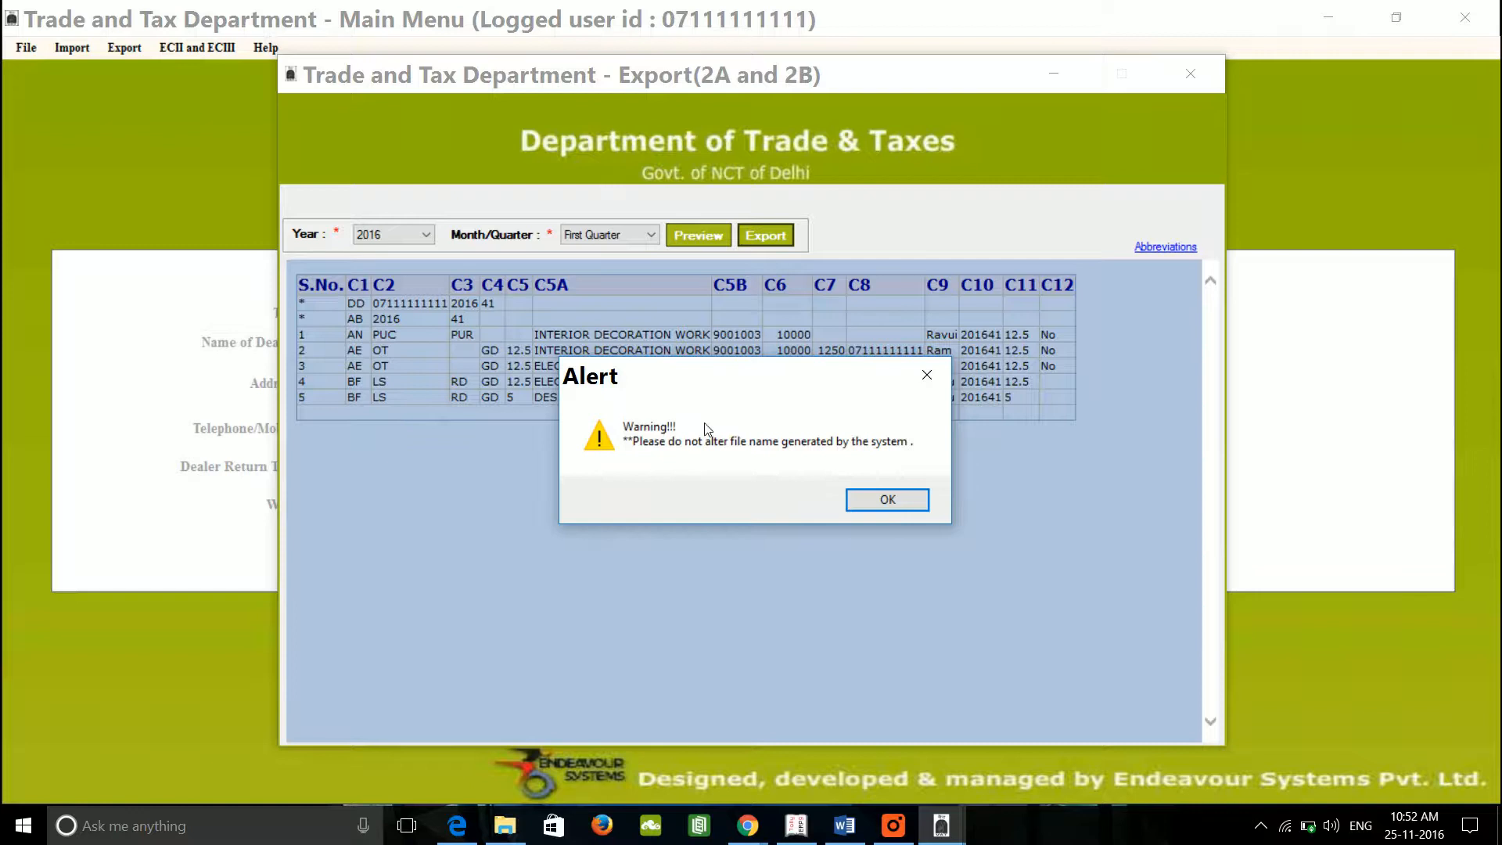
Step: Save the encrypted annexure text file to Videos, view it, then close the export window
click(877, 501)
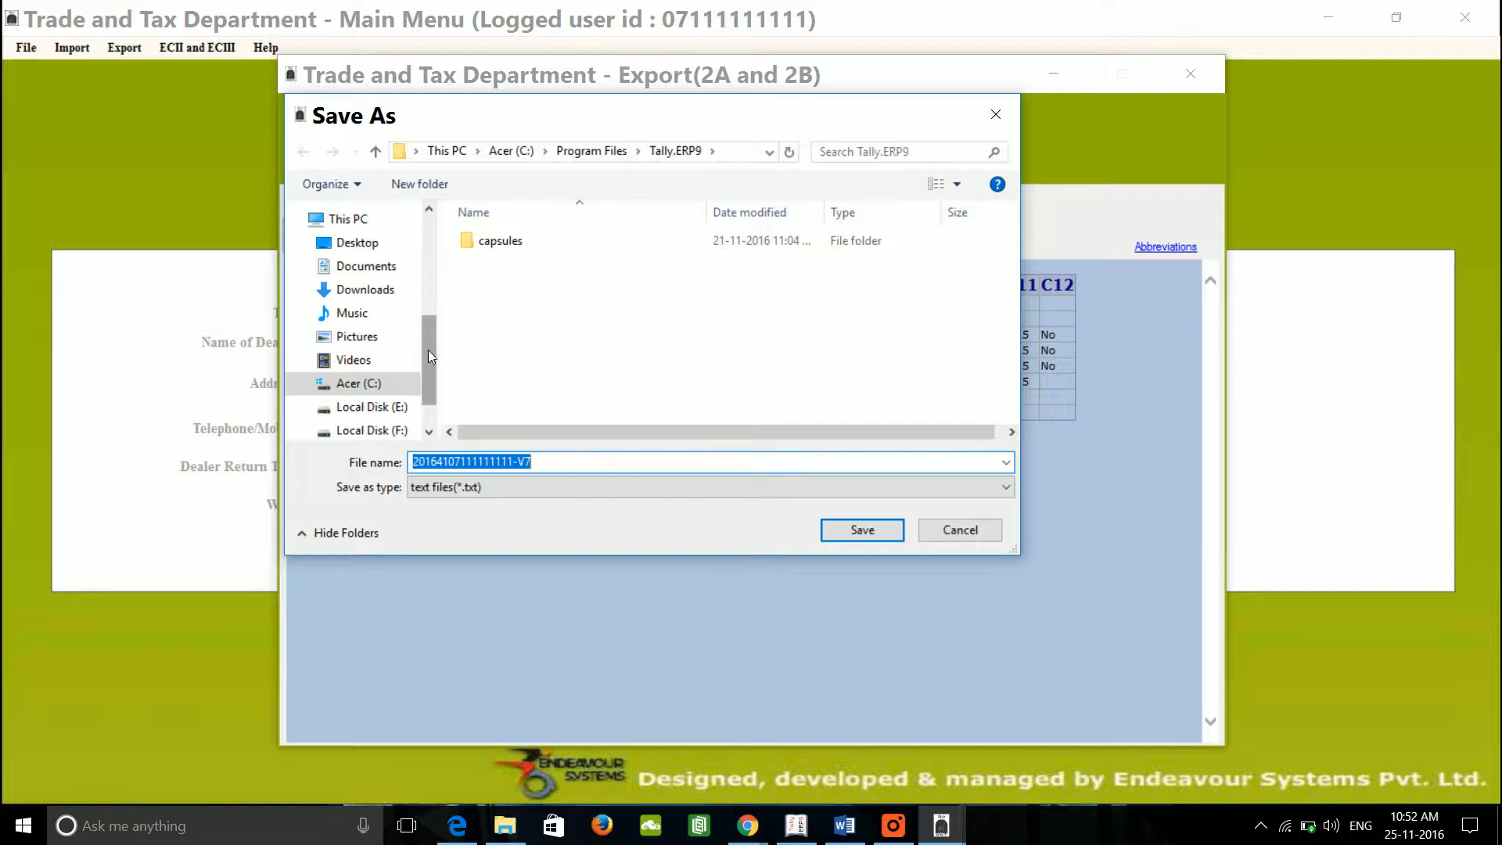
click(382, 362)
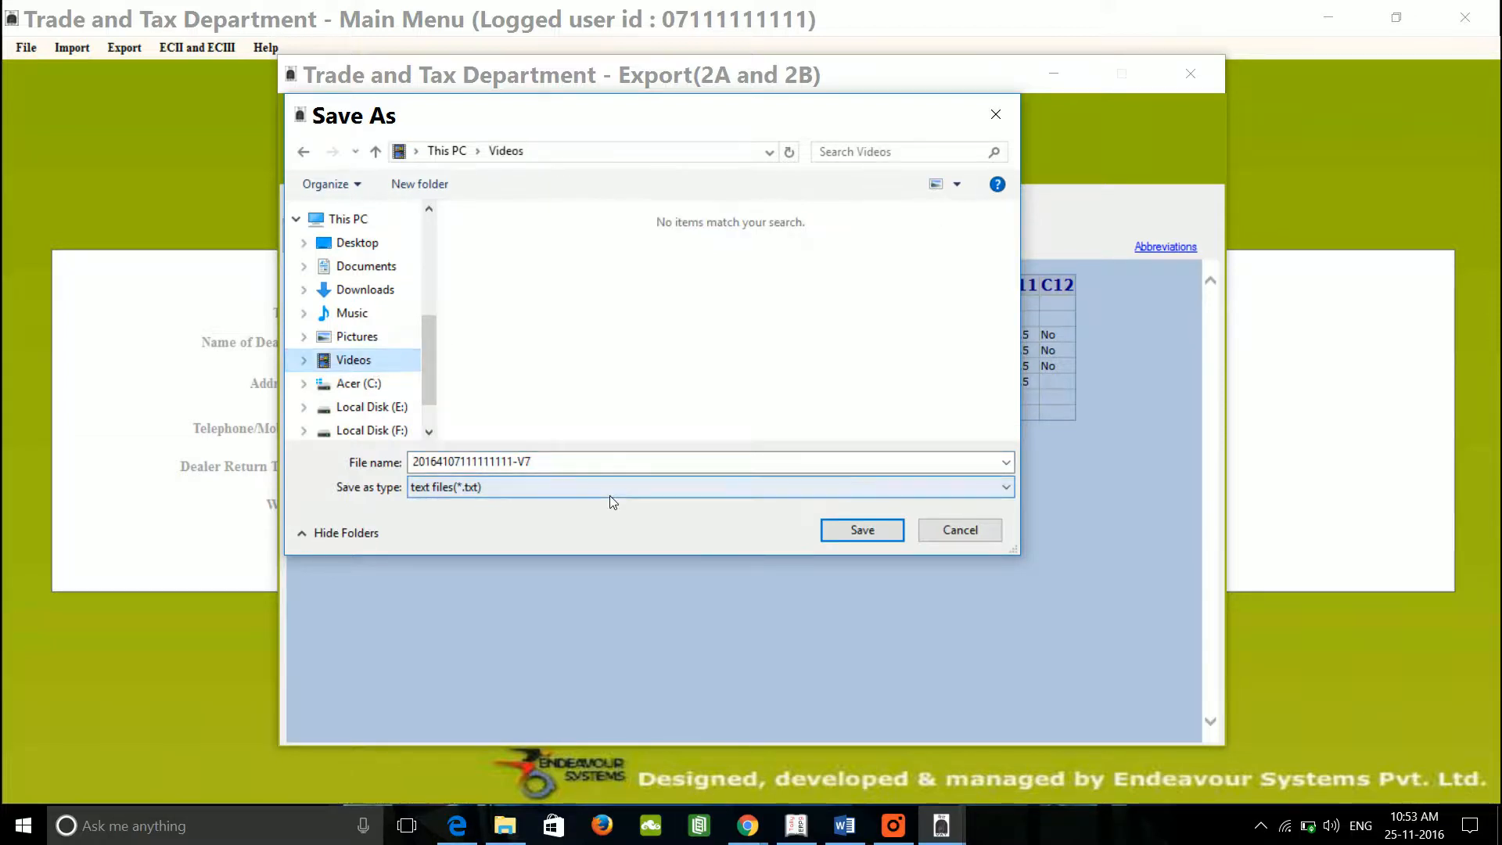
click(874, 533)
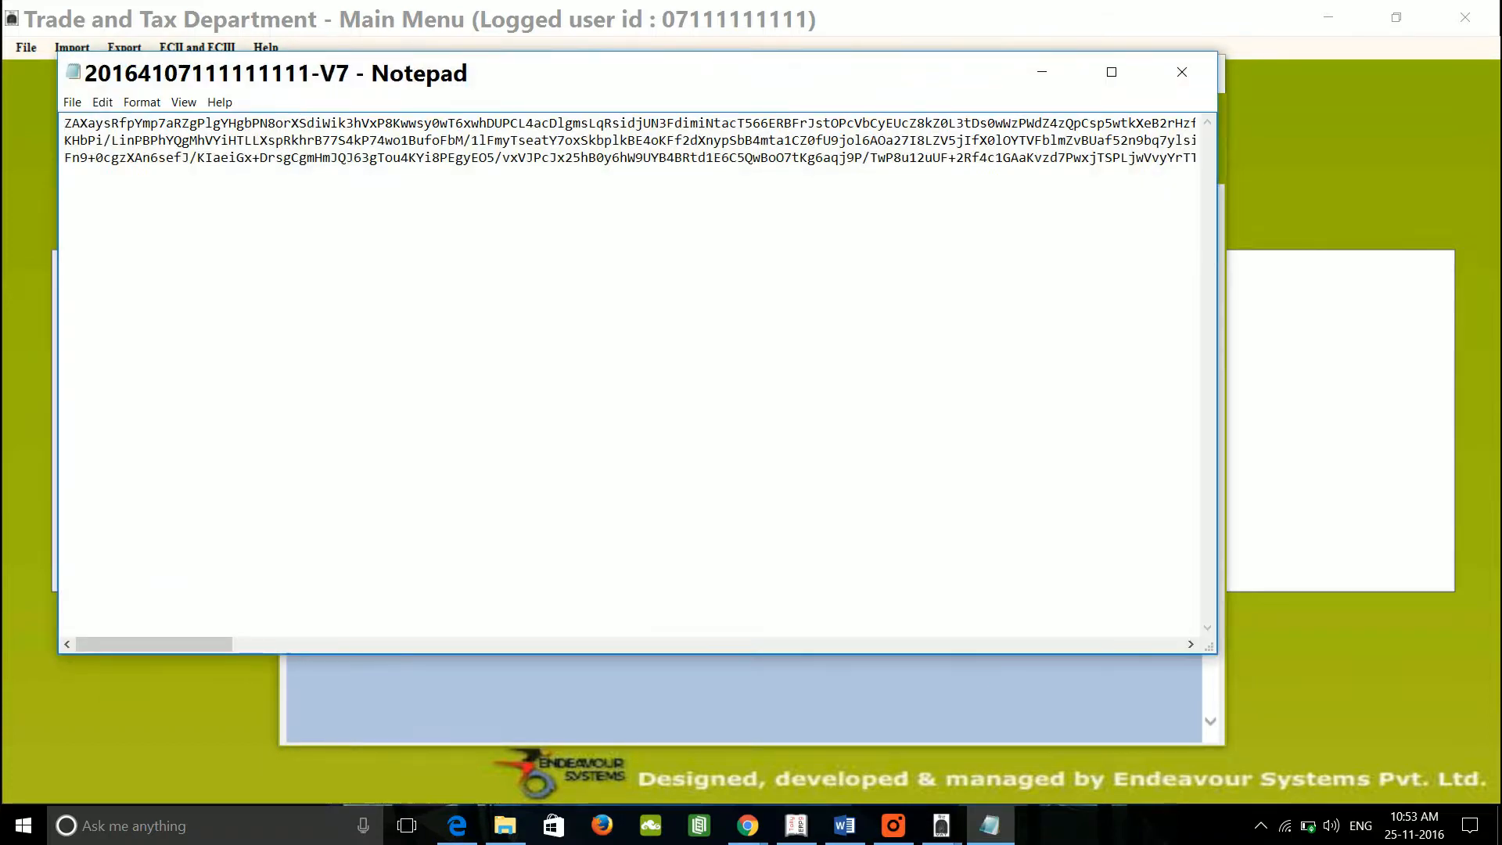
double_click(529, 72)
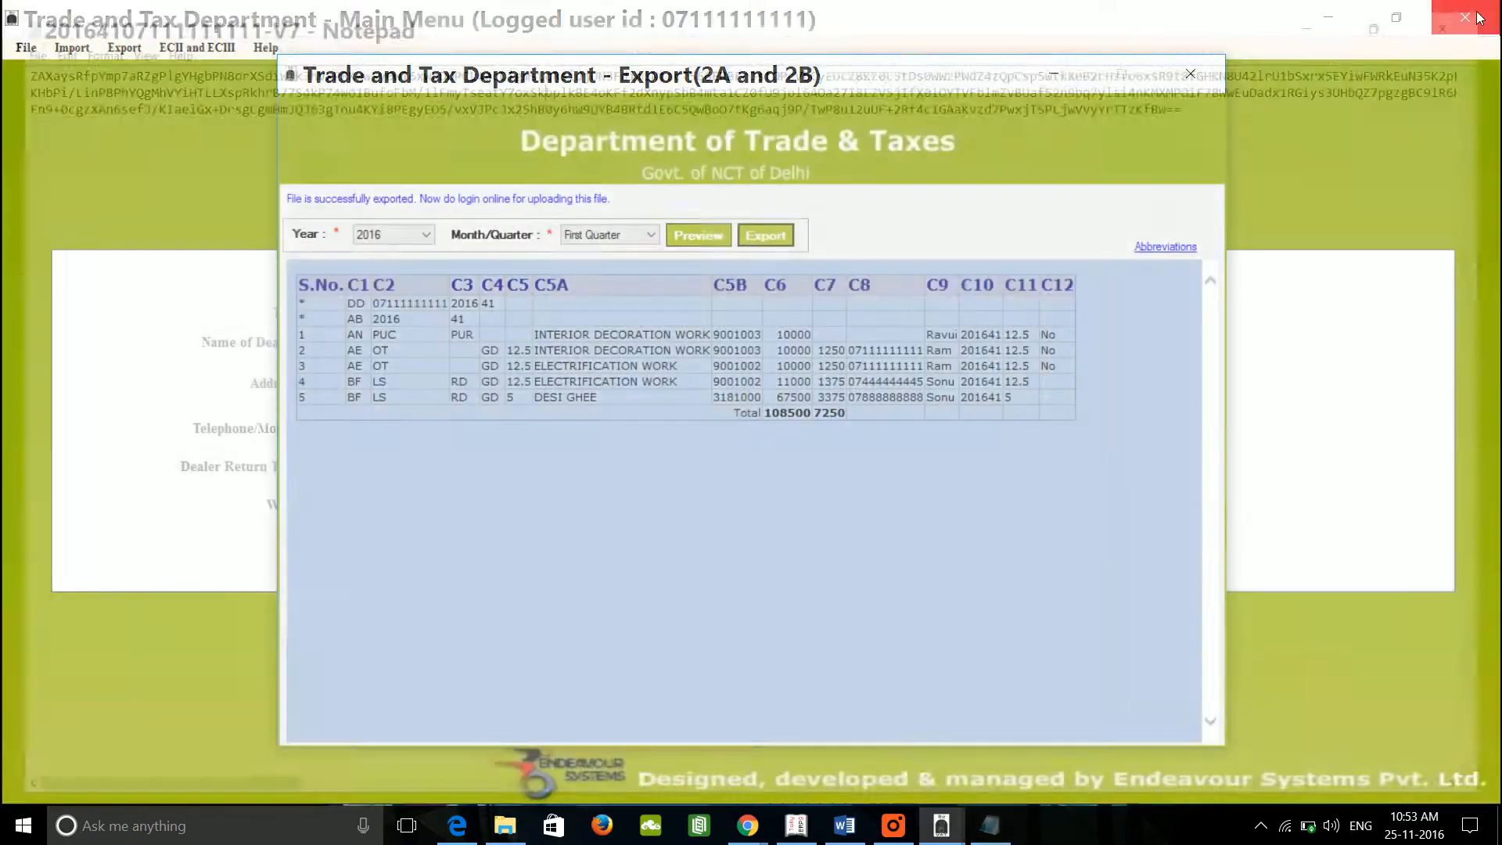
click(1479, 18)
click(1185, 75)
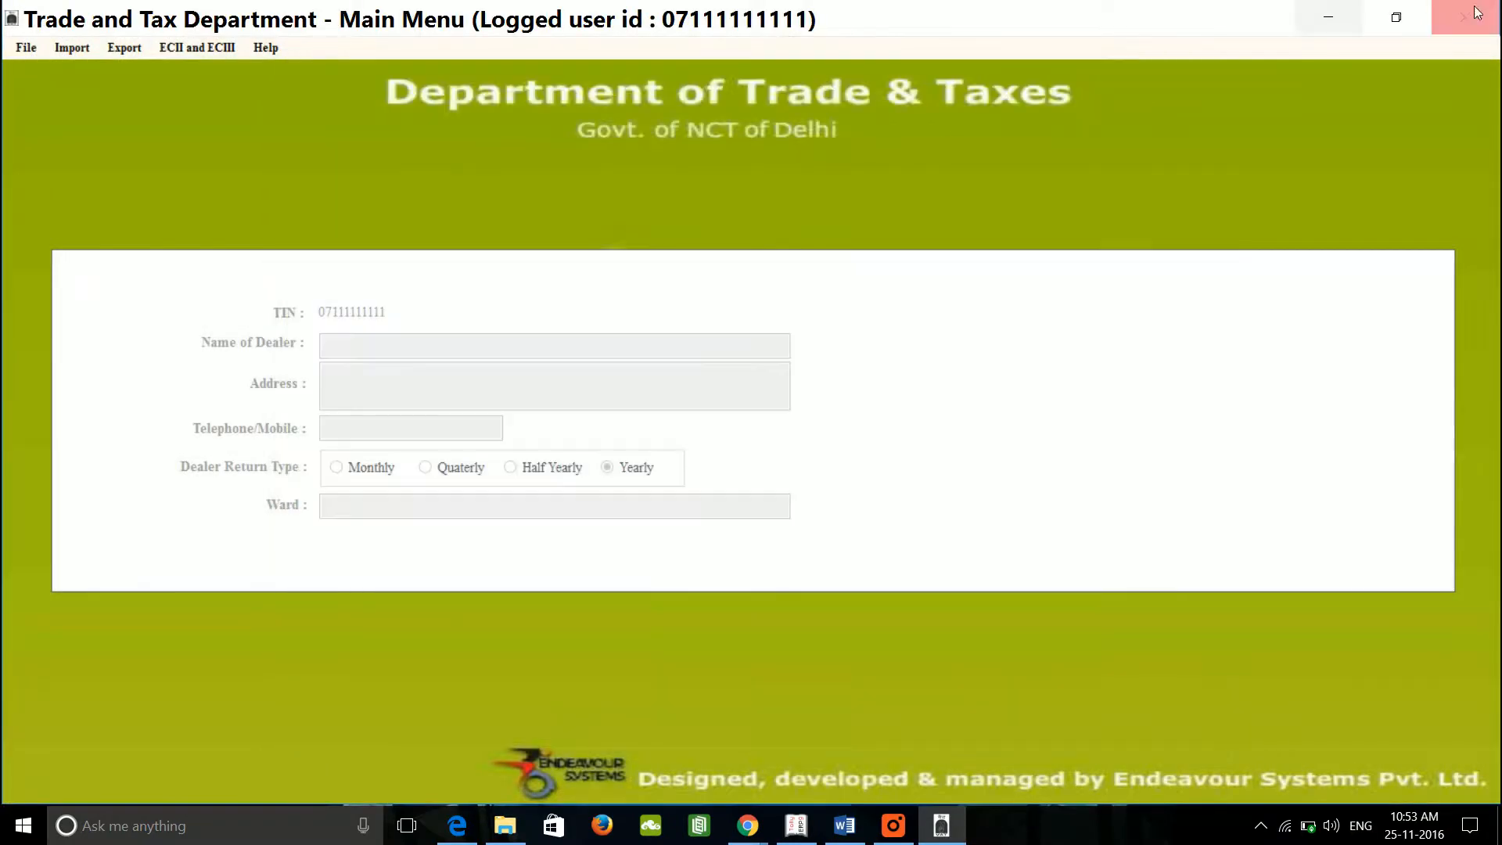
Step: Close the DVAT utility, verify the 2.15 KB export in Videos, and return to the Word notes
click(1476, 17)
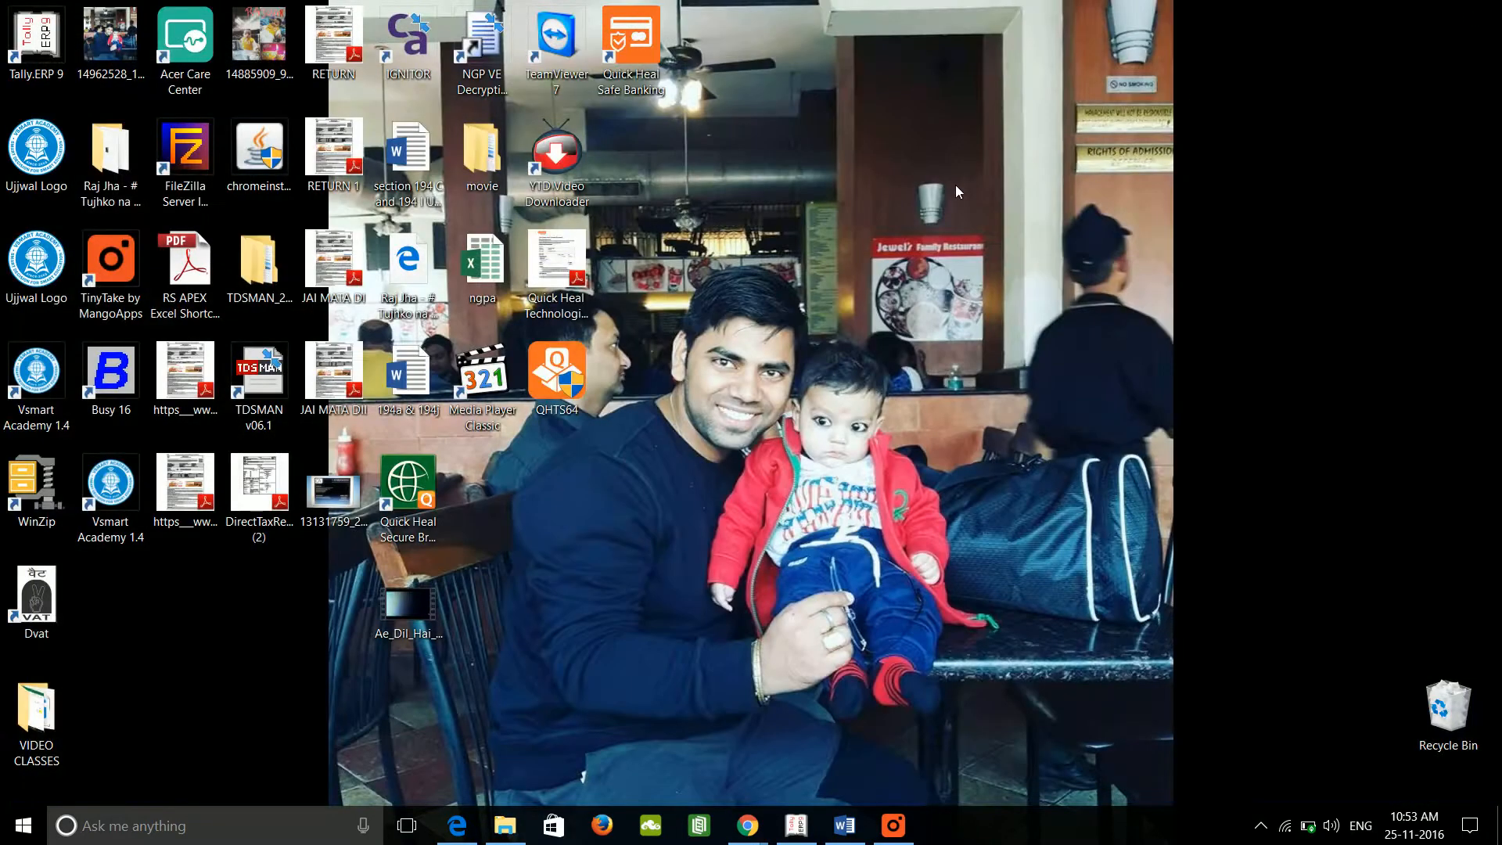
click(506, 828)
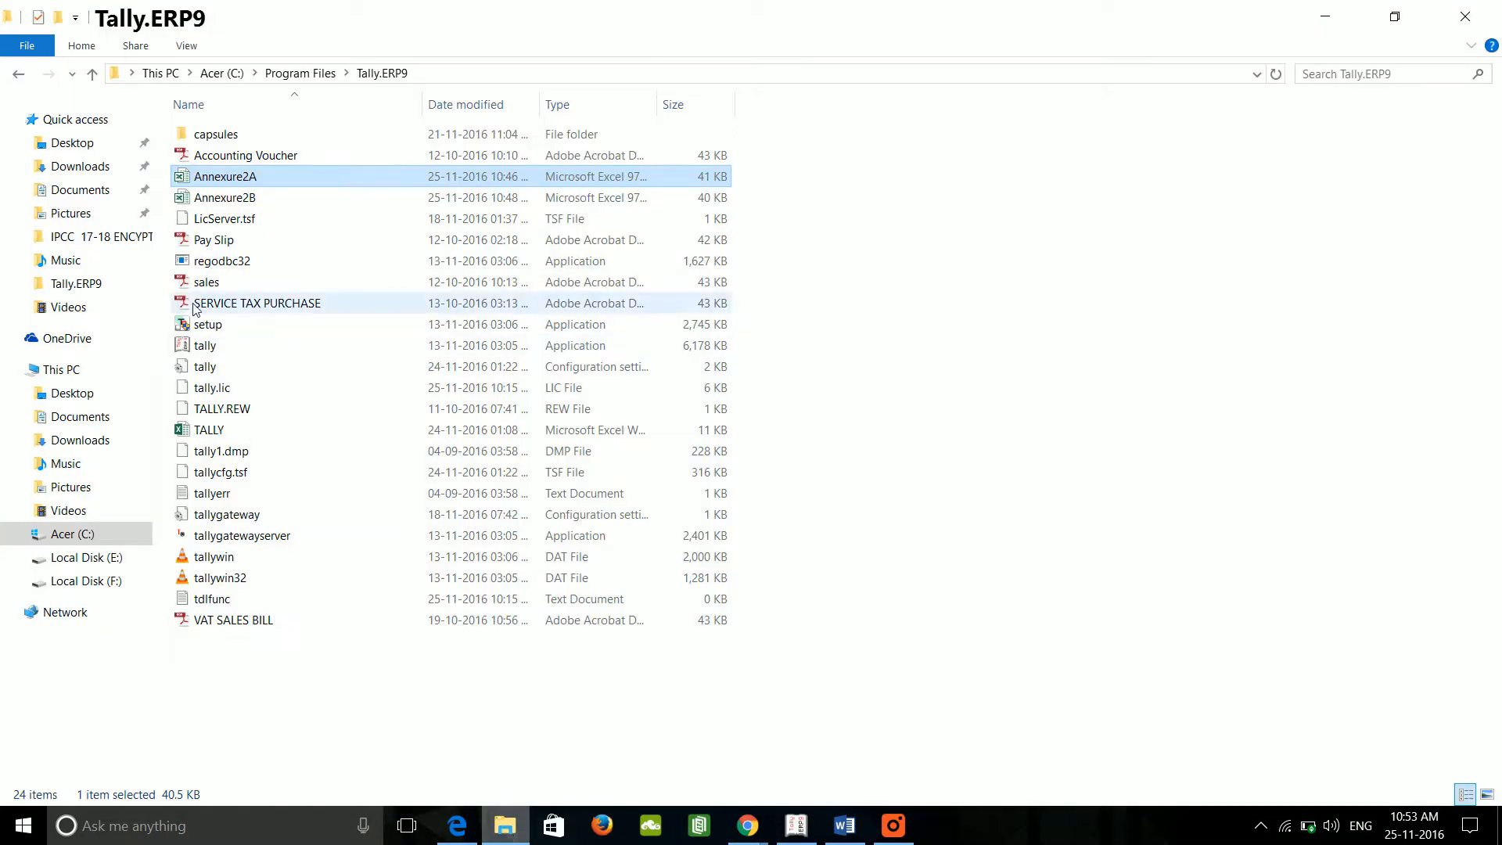
click(70, 513)
click(247, 191)
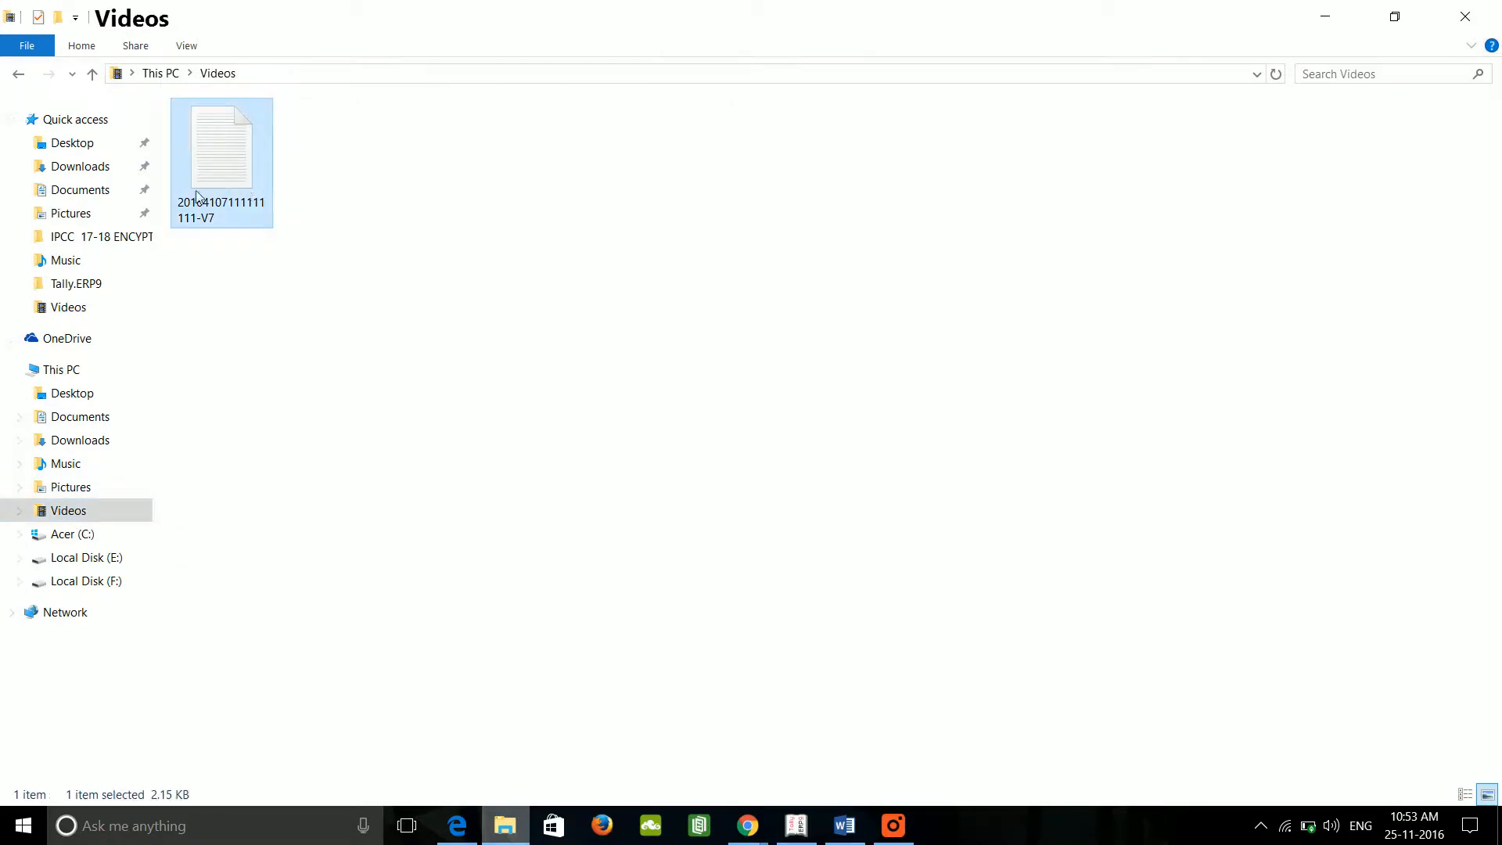
click(588, 493)
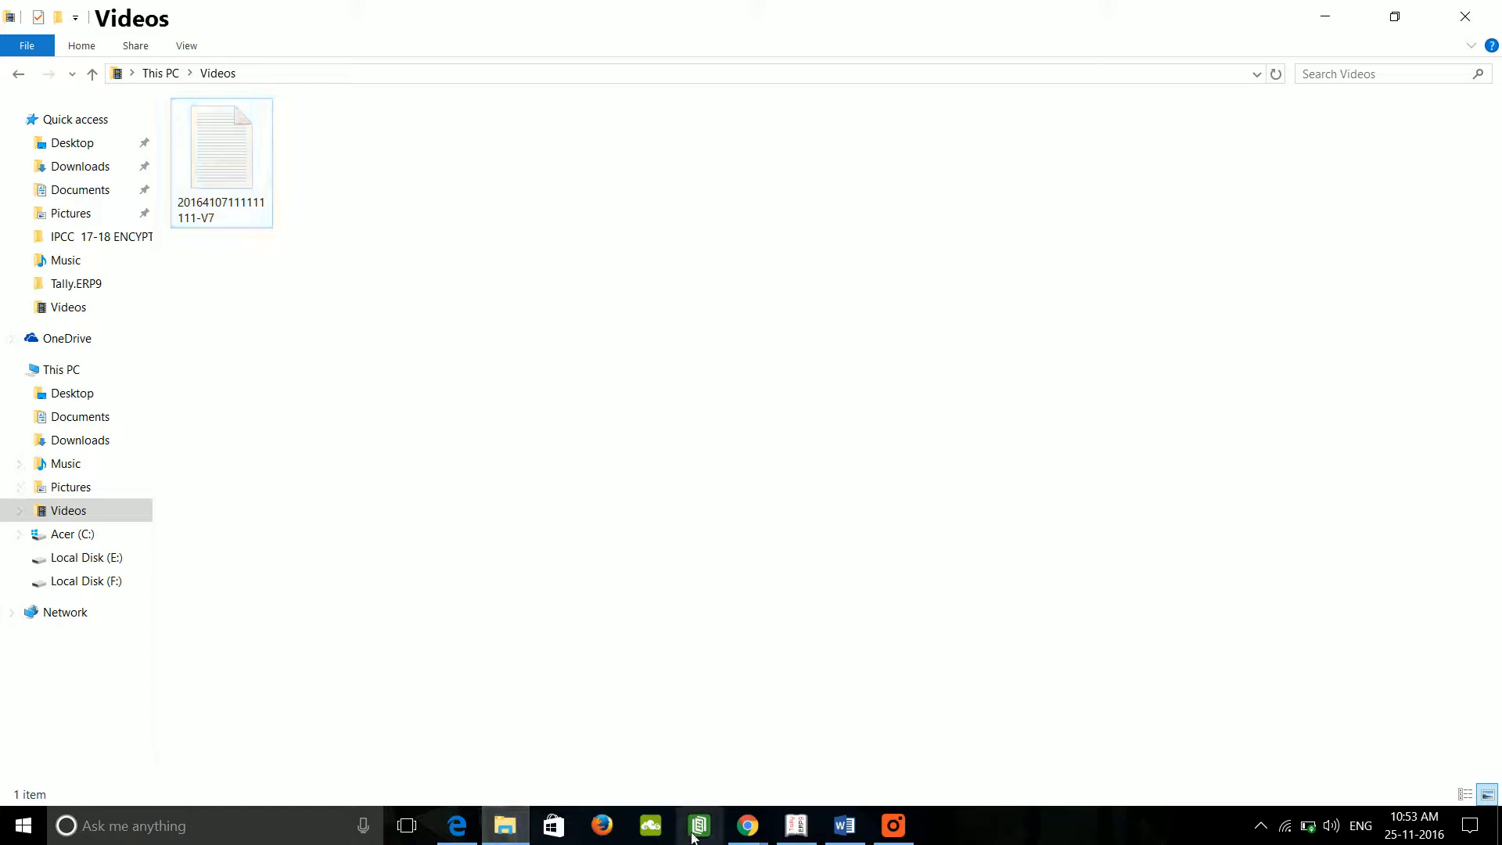
click(760, 834)
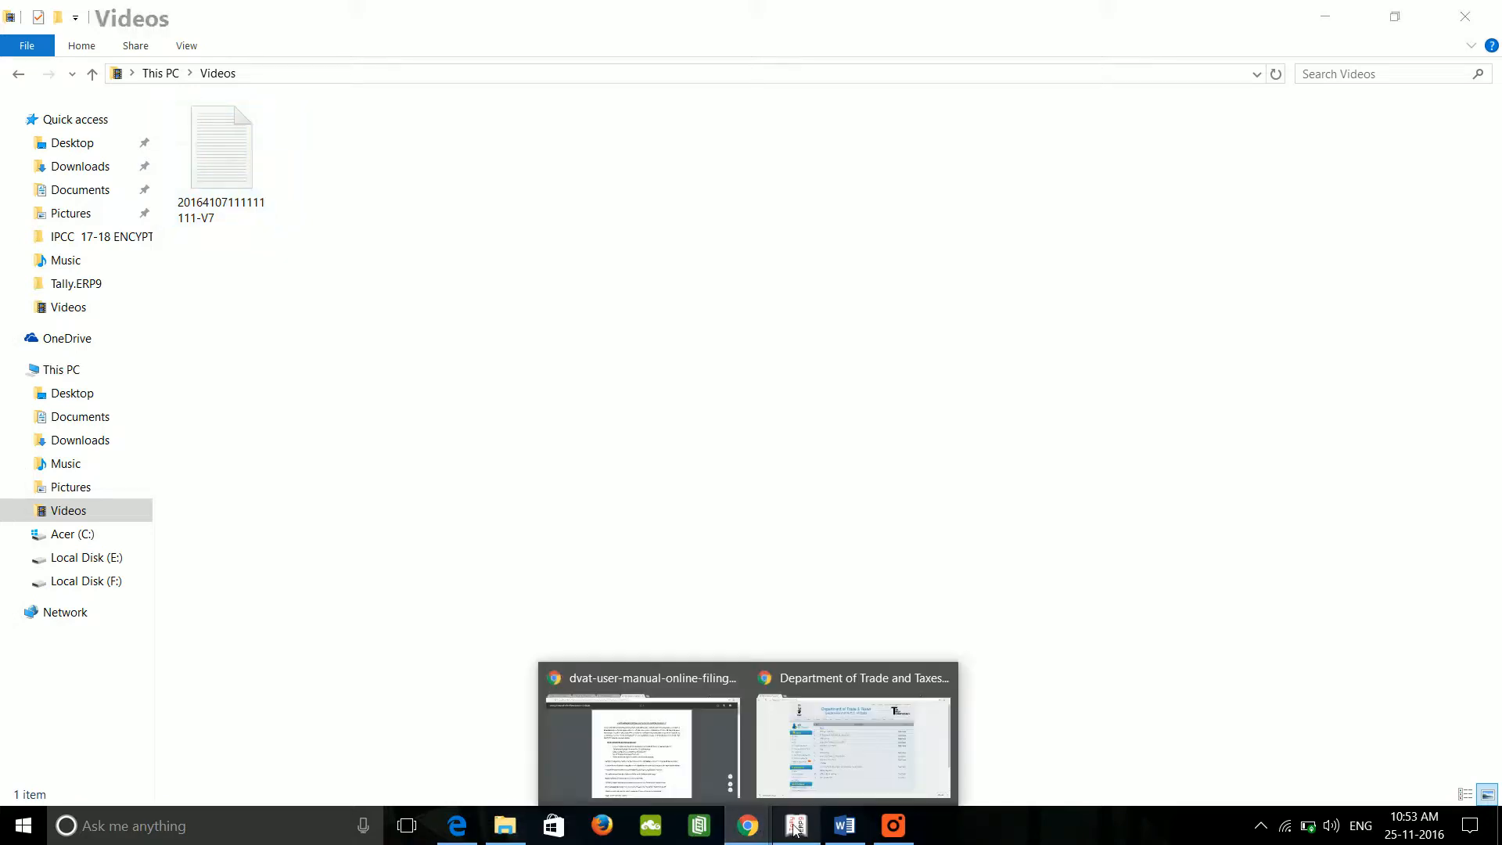
click(851, 835)
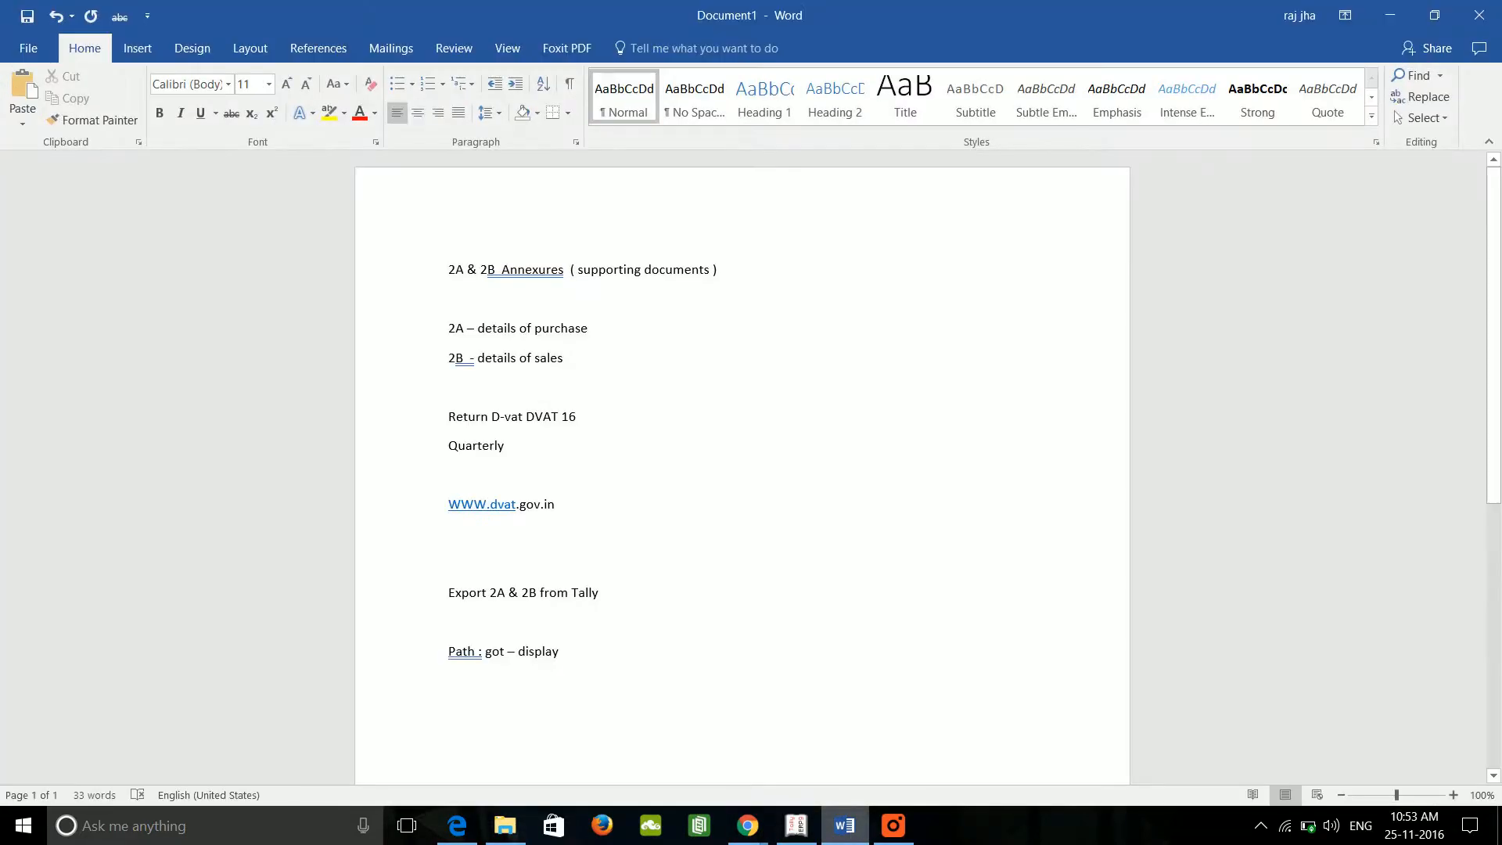
Step: Note 'upload 2A & 2B Notepad file to DVAT WEBSTE' in Word, then return to dvat.gov.in
click(451, 710)
text(upload )
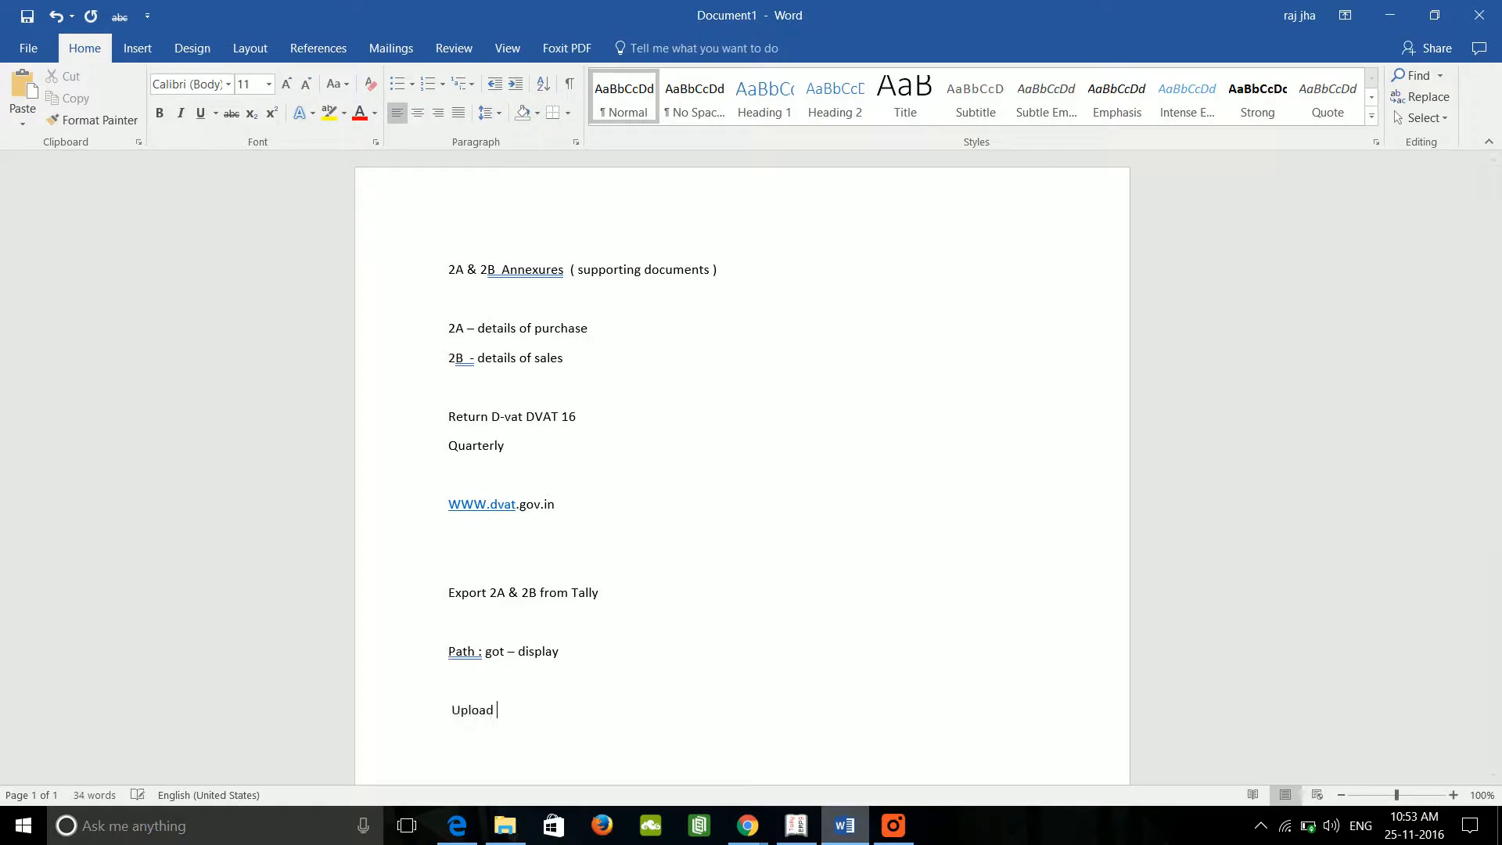
text(2A & 2B Notepad file to DVAT)
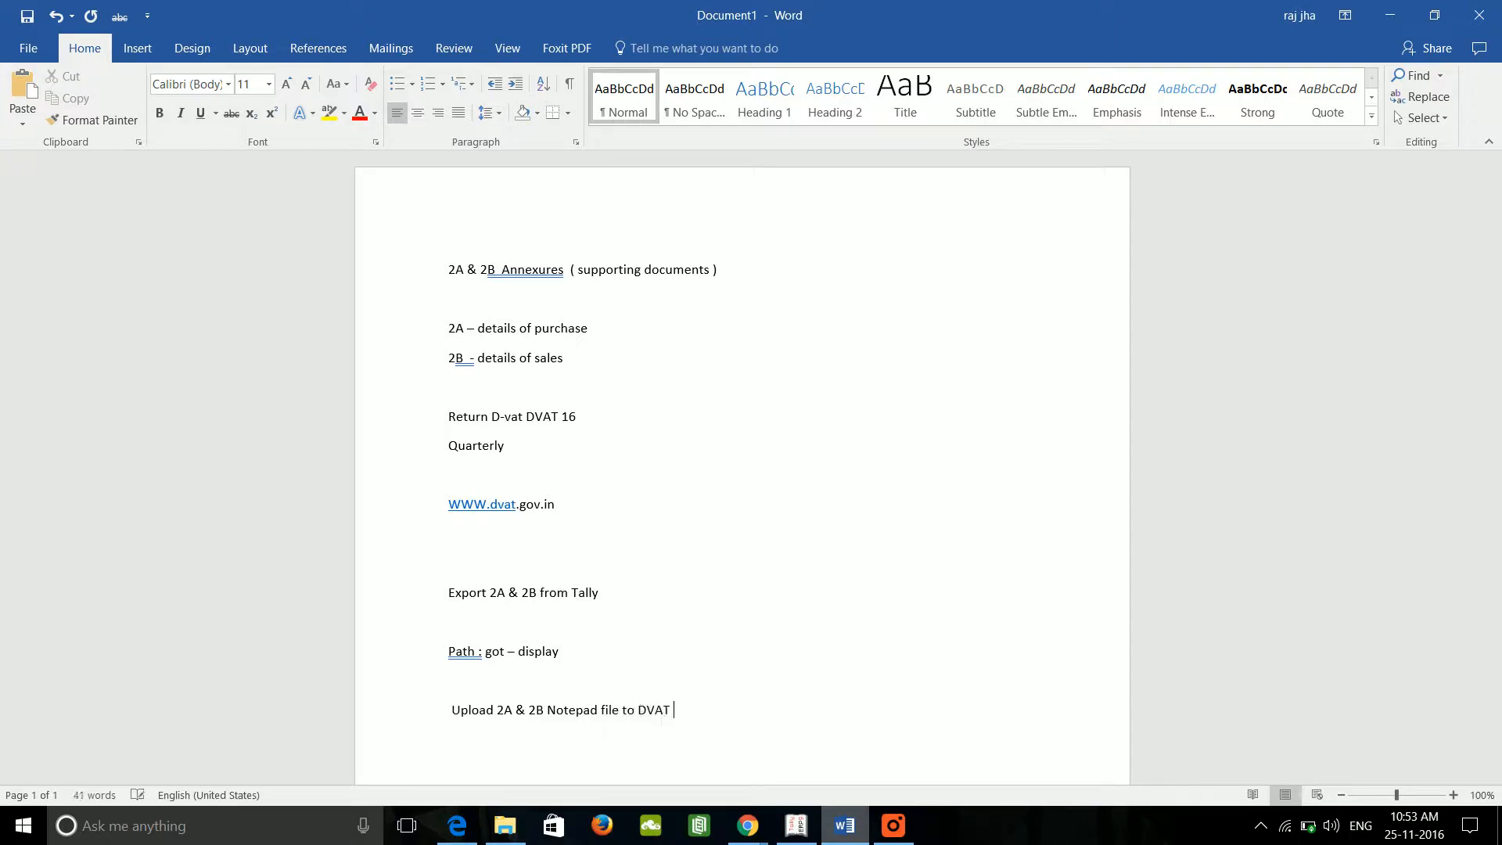
text( WEBSTE)
click(756, 827)
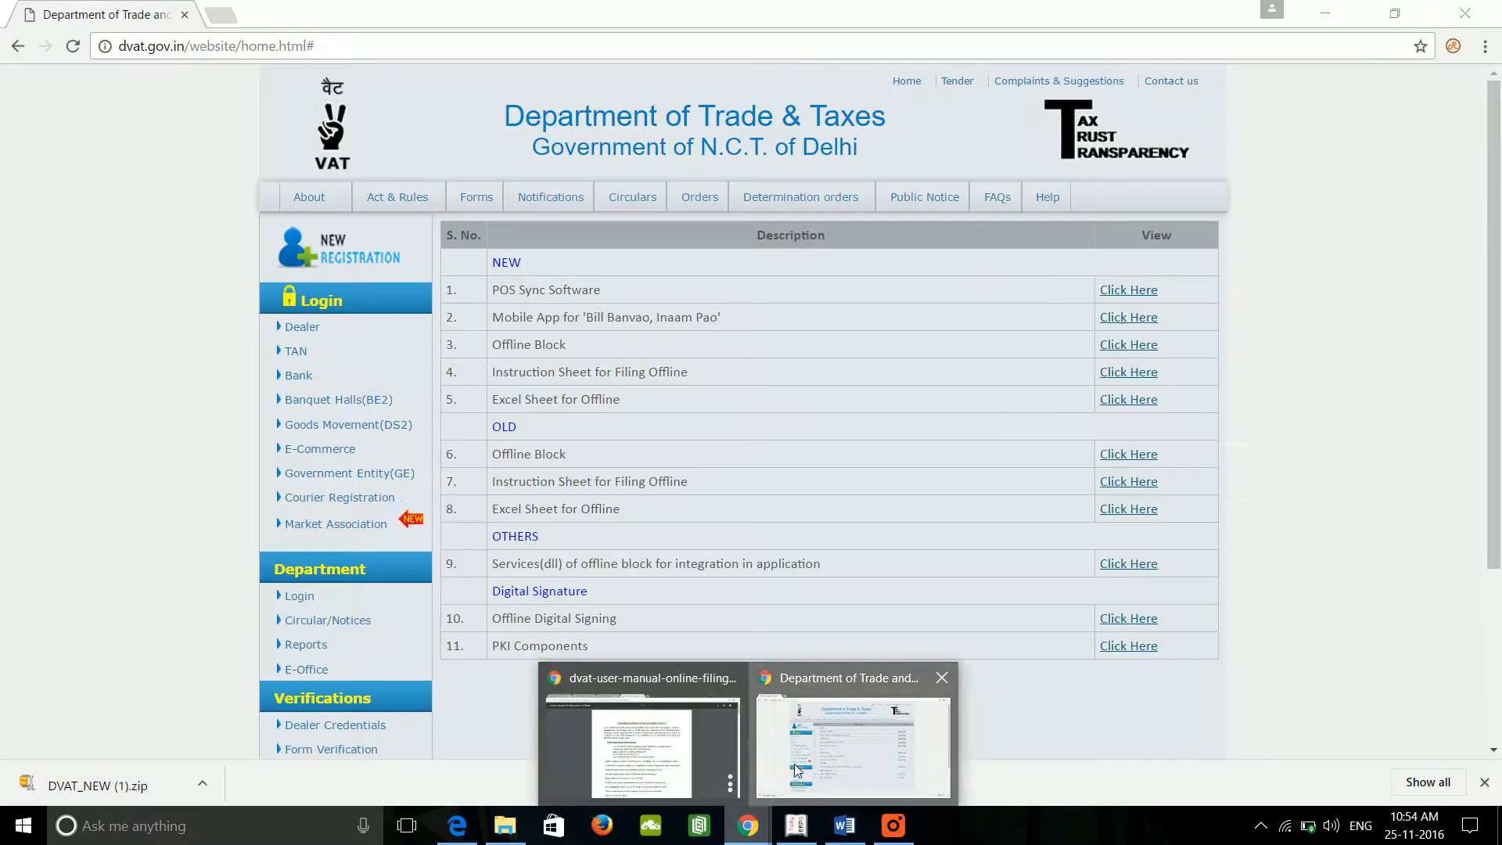
click(789, 645)
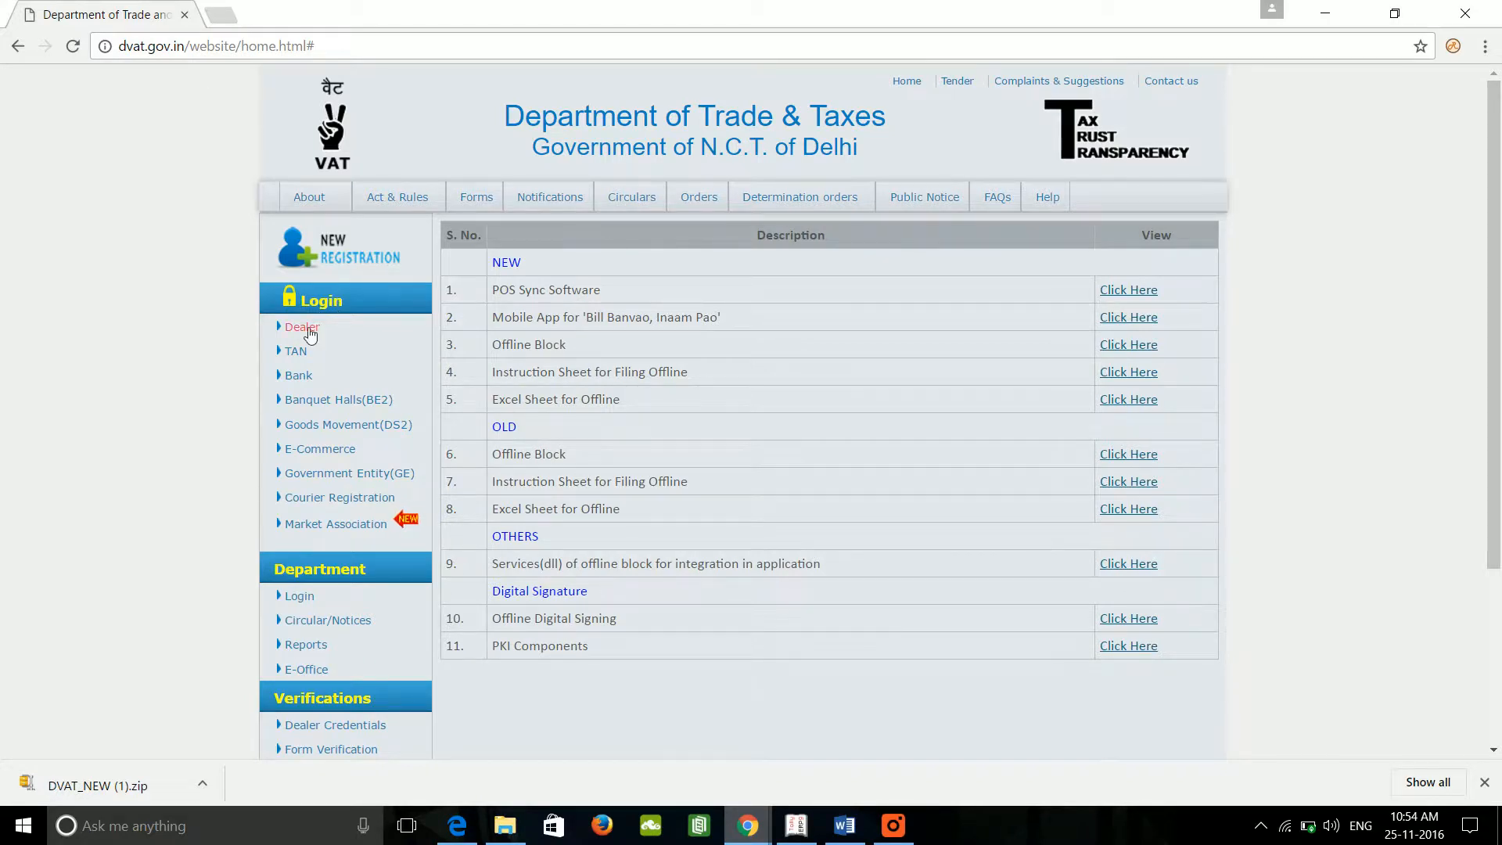
Step: Open the Dealer login page in a maximized window and enter the dealer's user ID
click(302, 328)
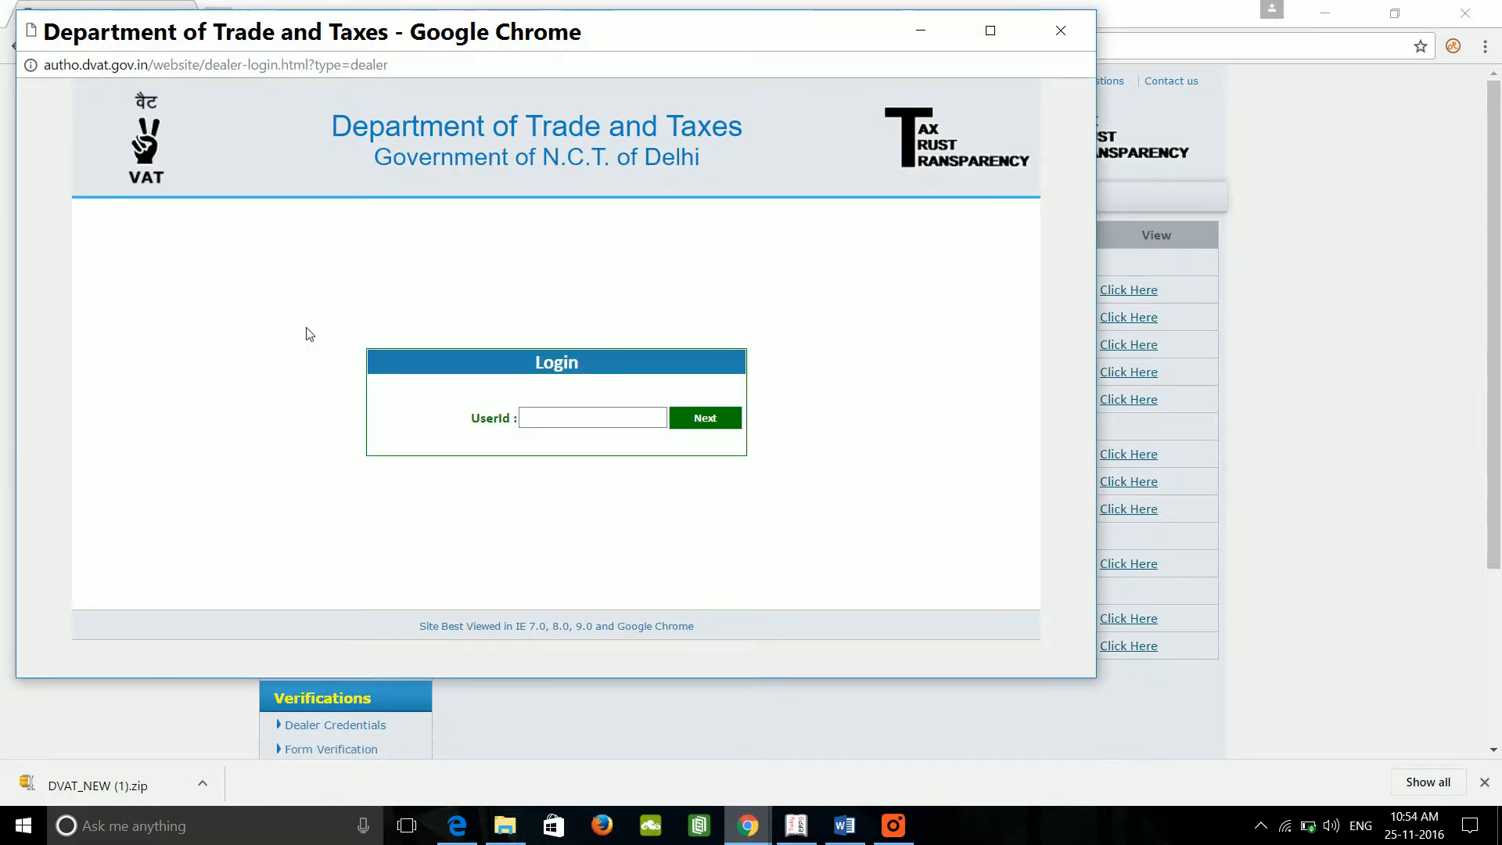
double_click(615, 43)
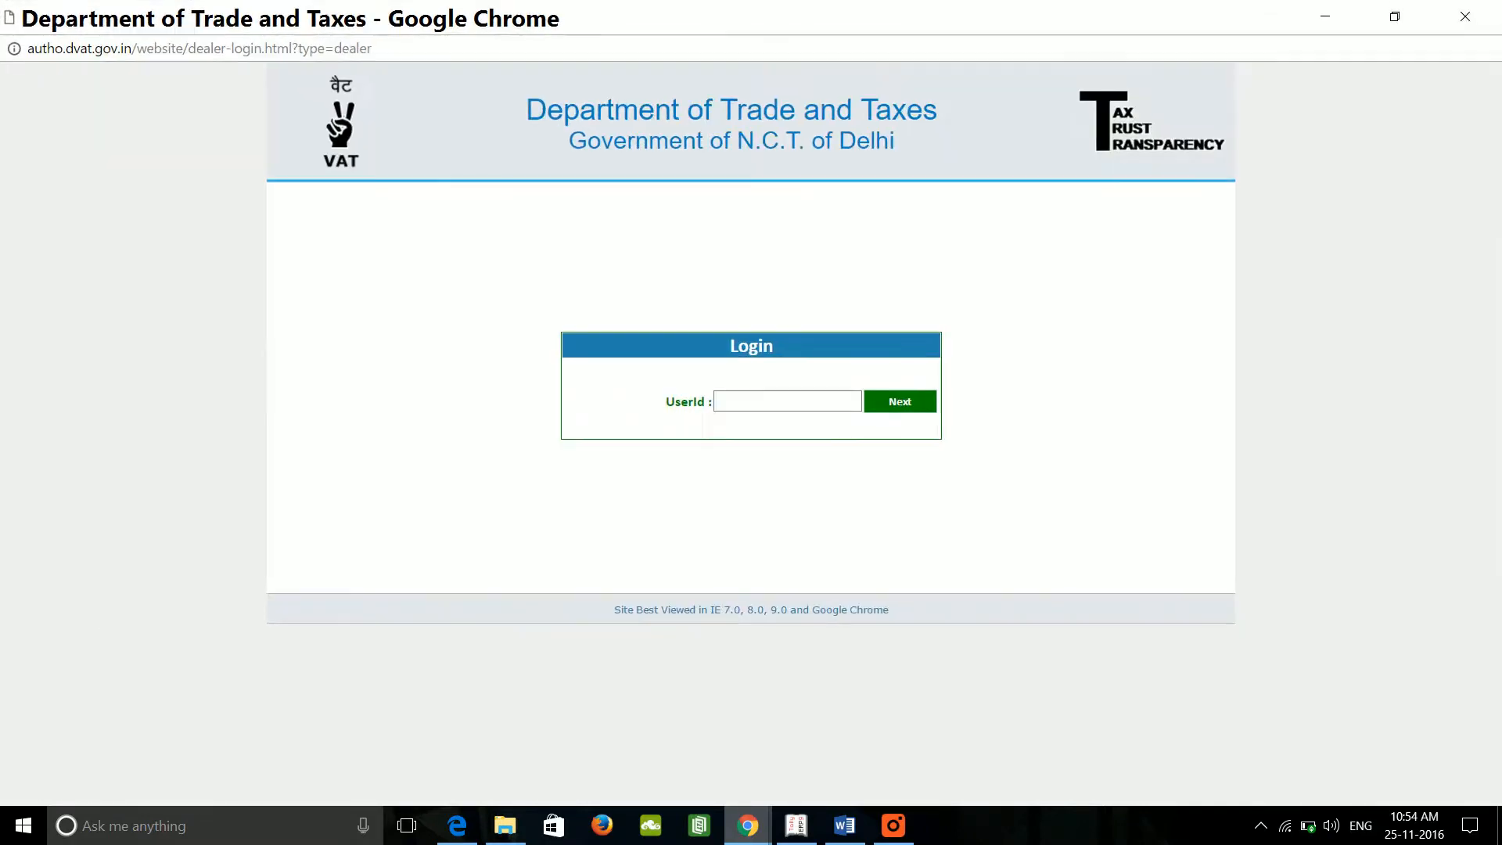
click(749, 401)
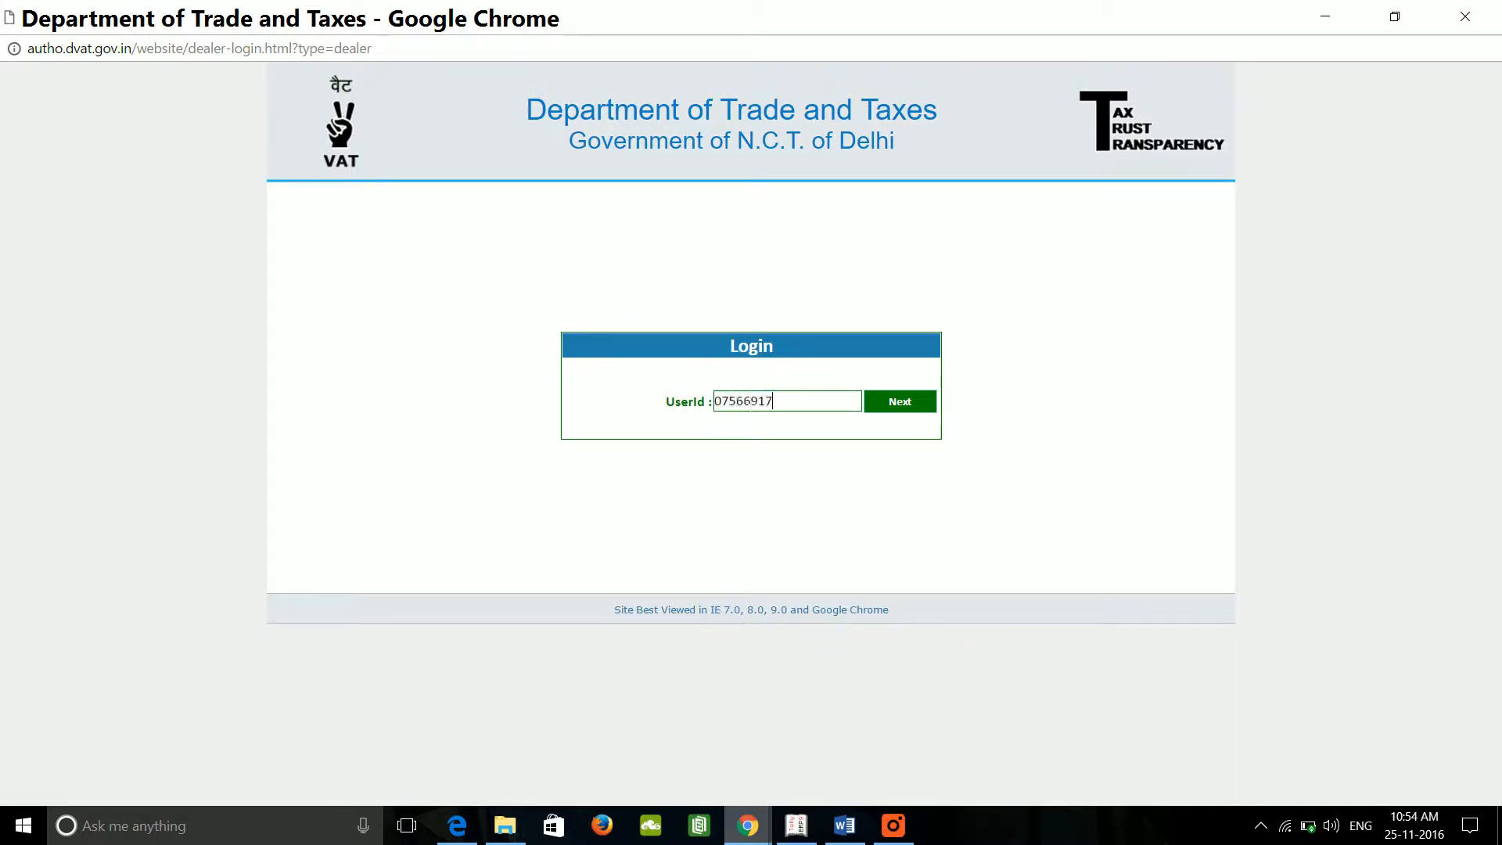
Step: Sign in with the dealer account password and the captcha image characters in capitals
click(908, 407)
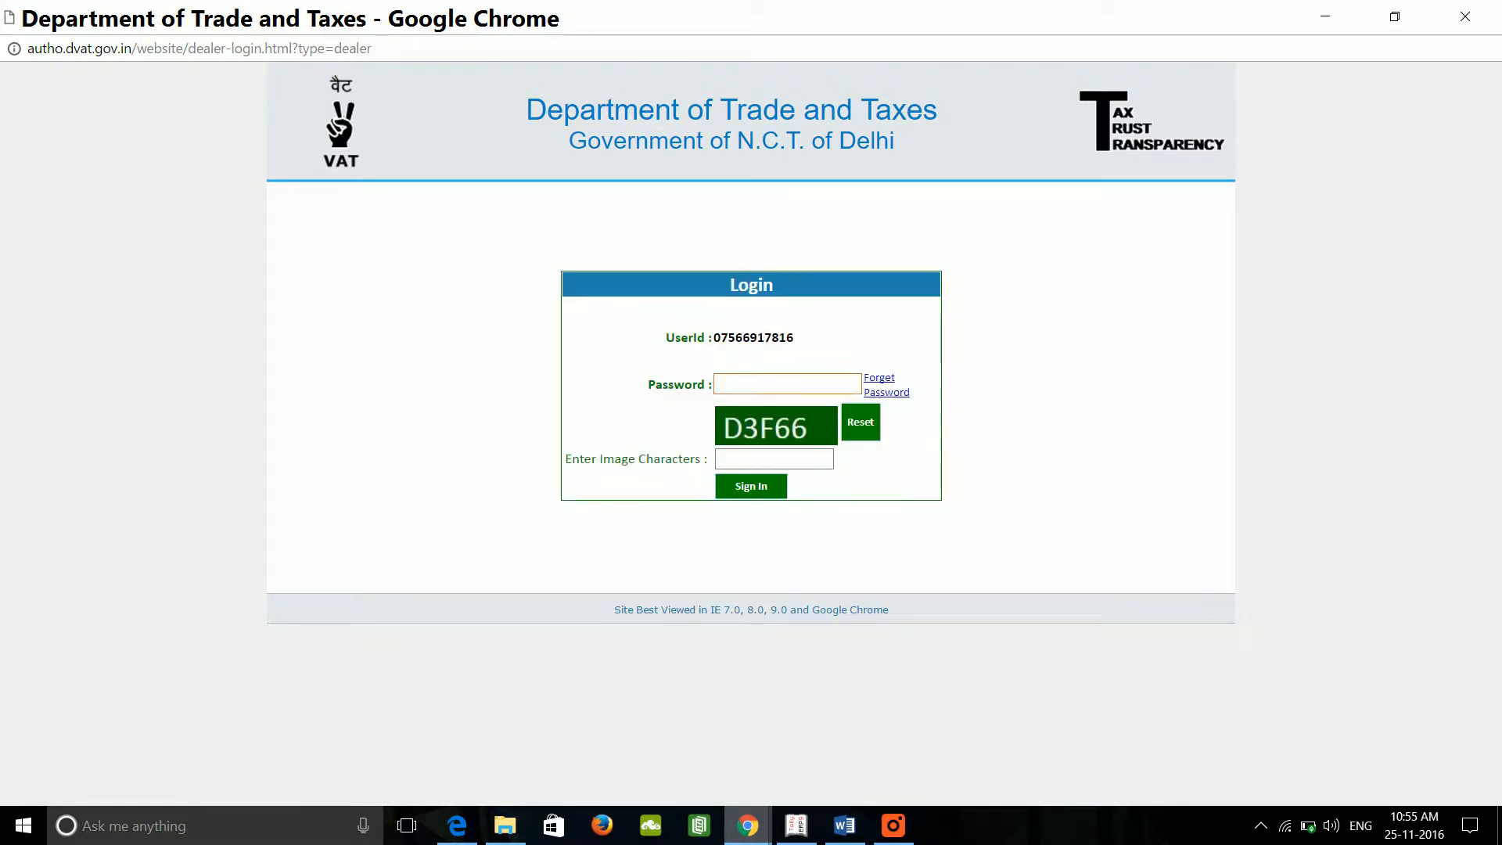
click(787, 383)
key(Caps_Lock)
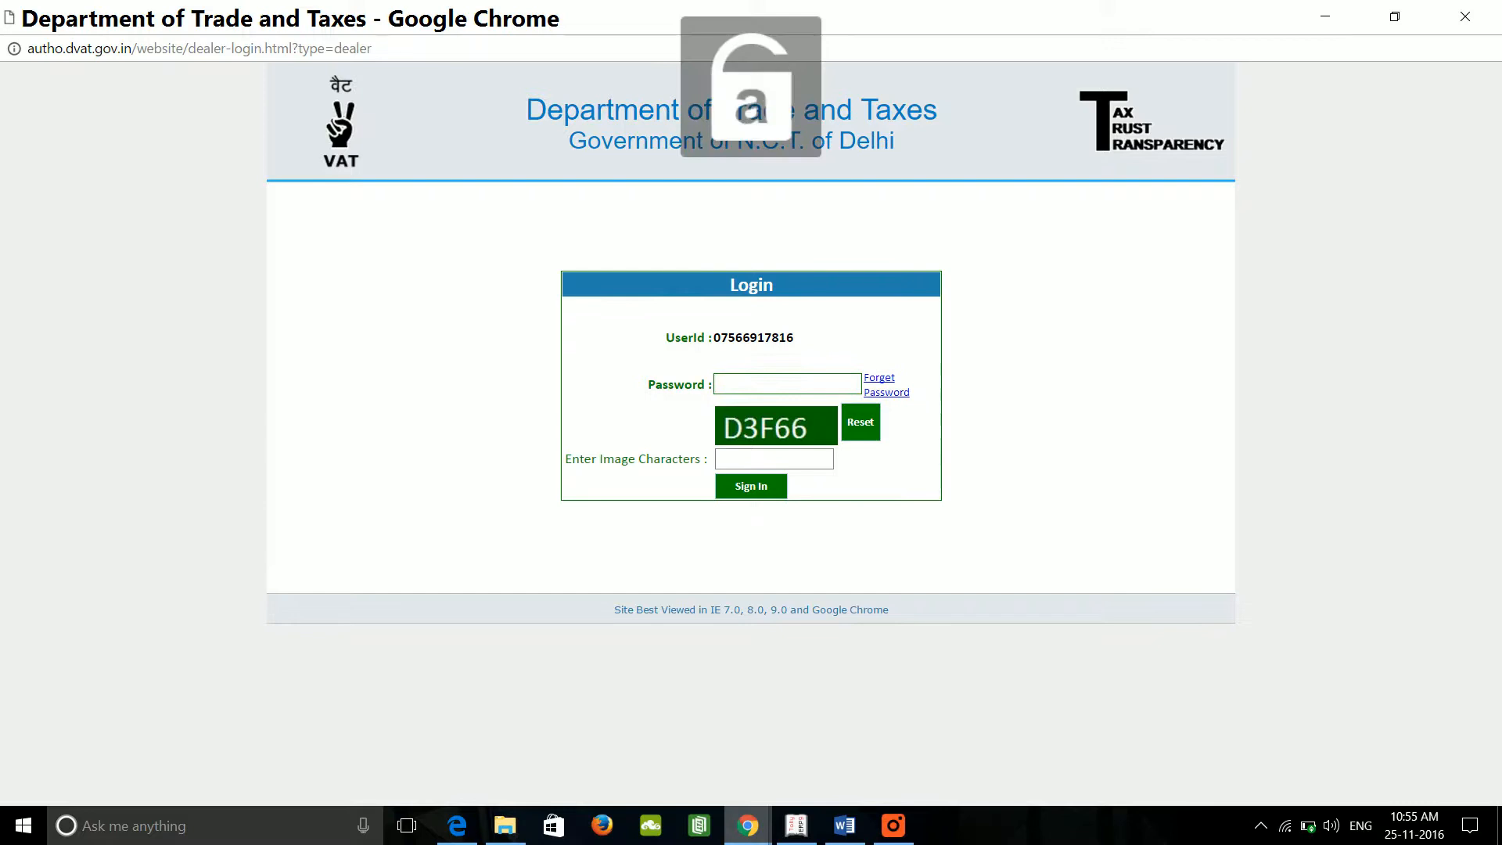
text(*********)
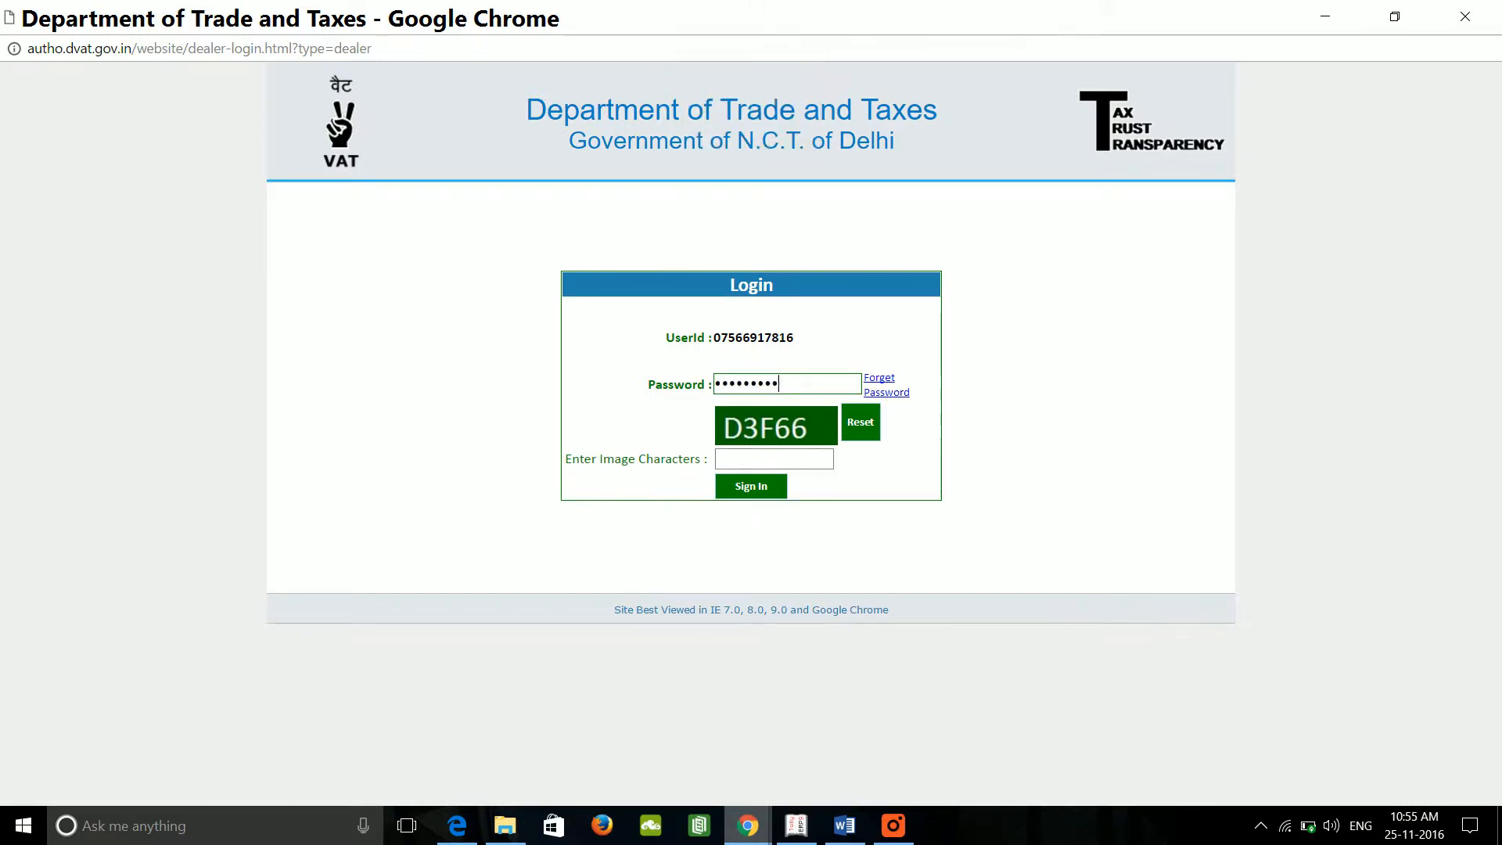
key(Tab)
key(Tab)
key(Tab)
key(Caps_Lock)
text(D)
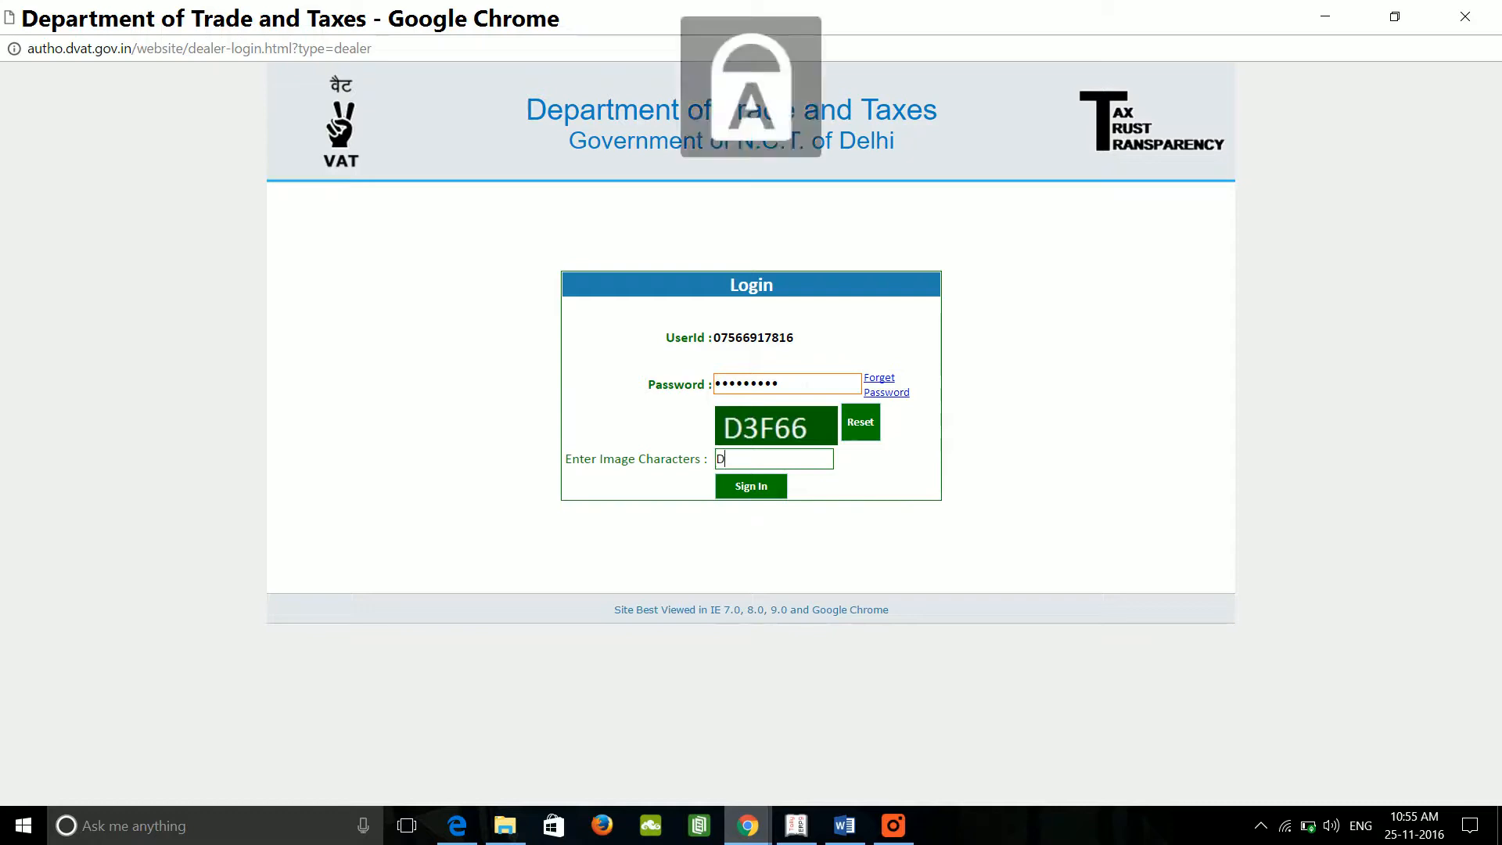
text(3)
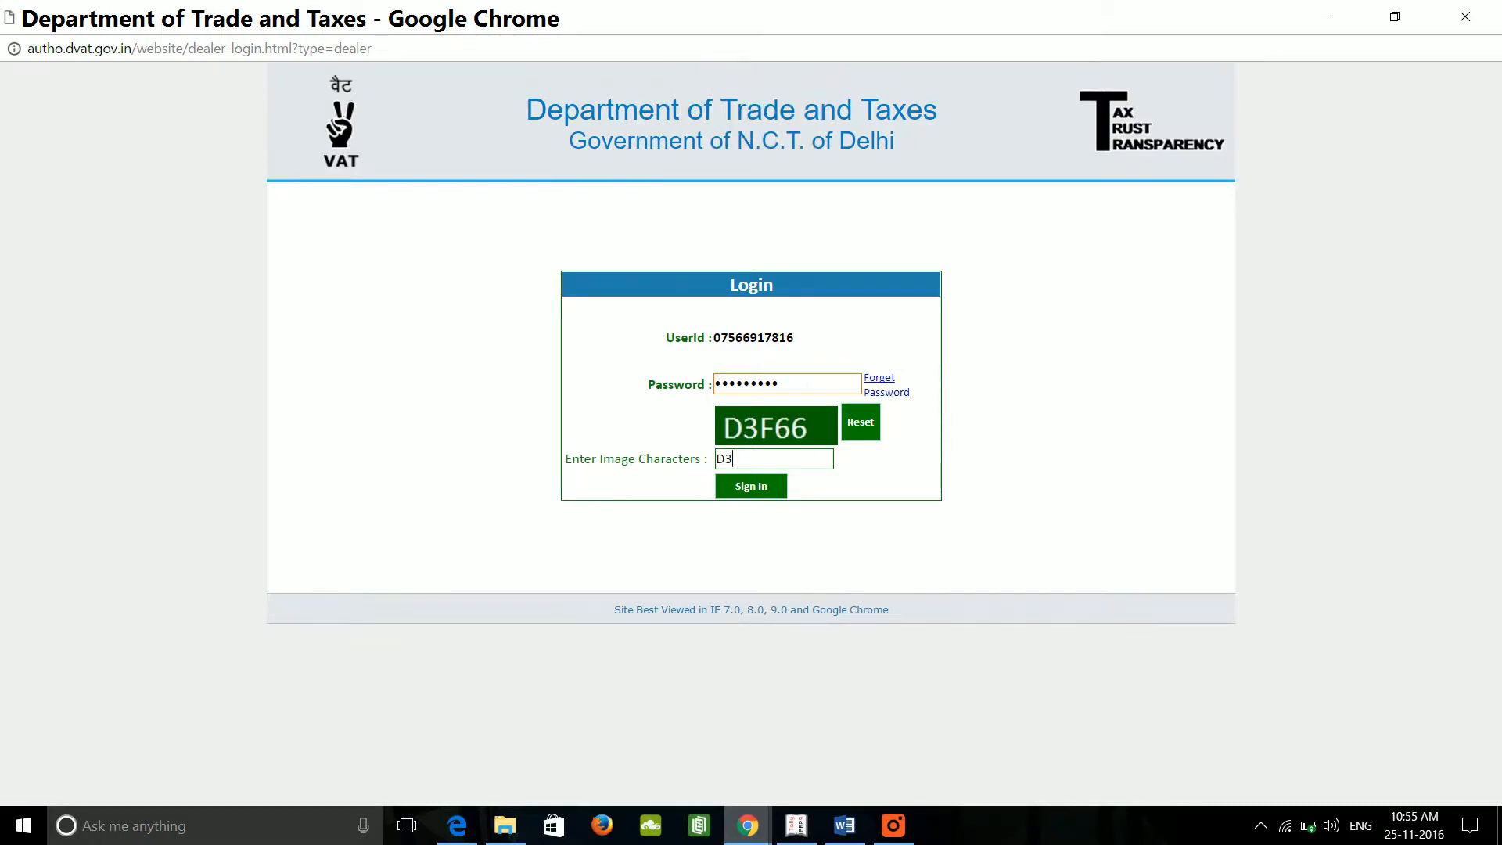
text(F66)
click(765, 491)
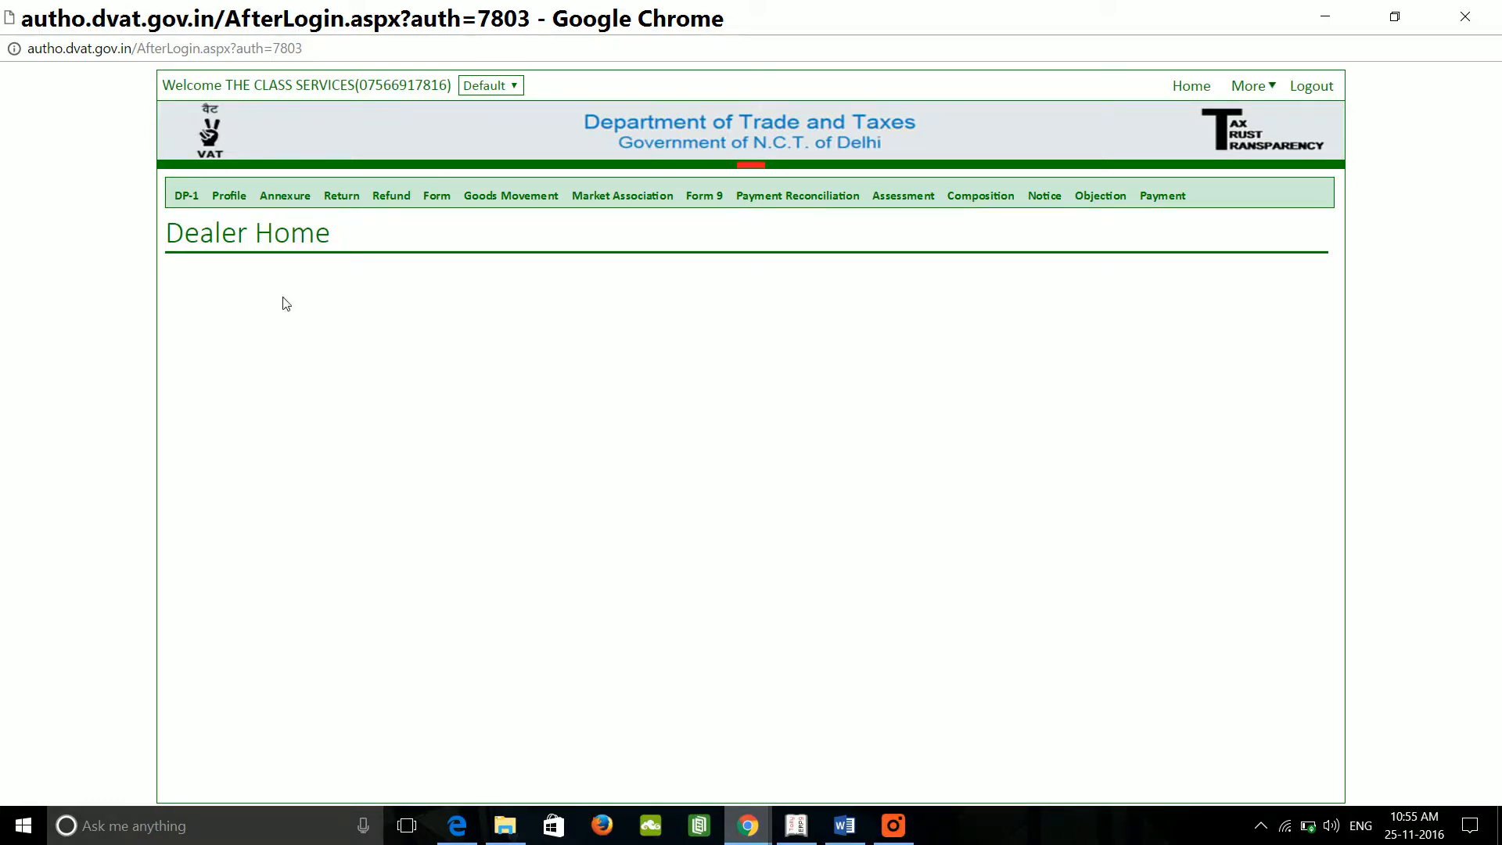
Step: Choose Annexure > Upload Annexure 2A2B Softcopy for the First Quarter-2016 tax period
click(284, 202)
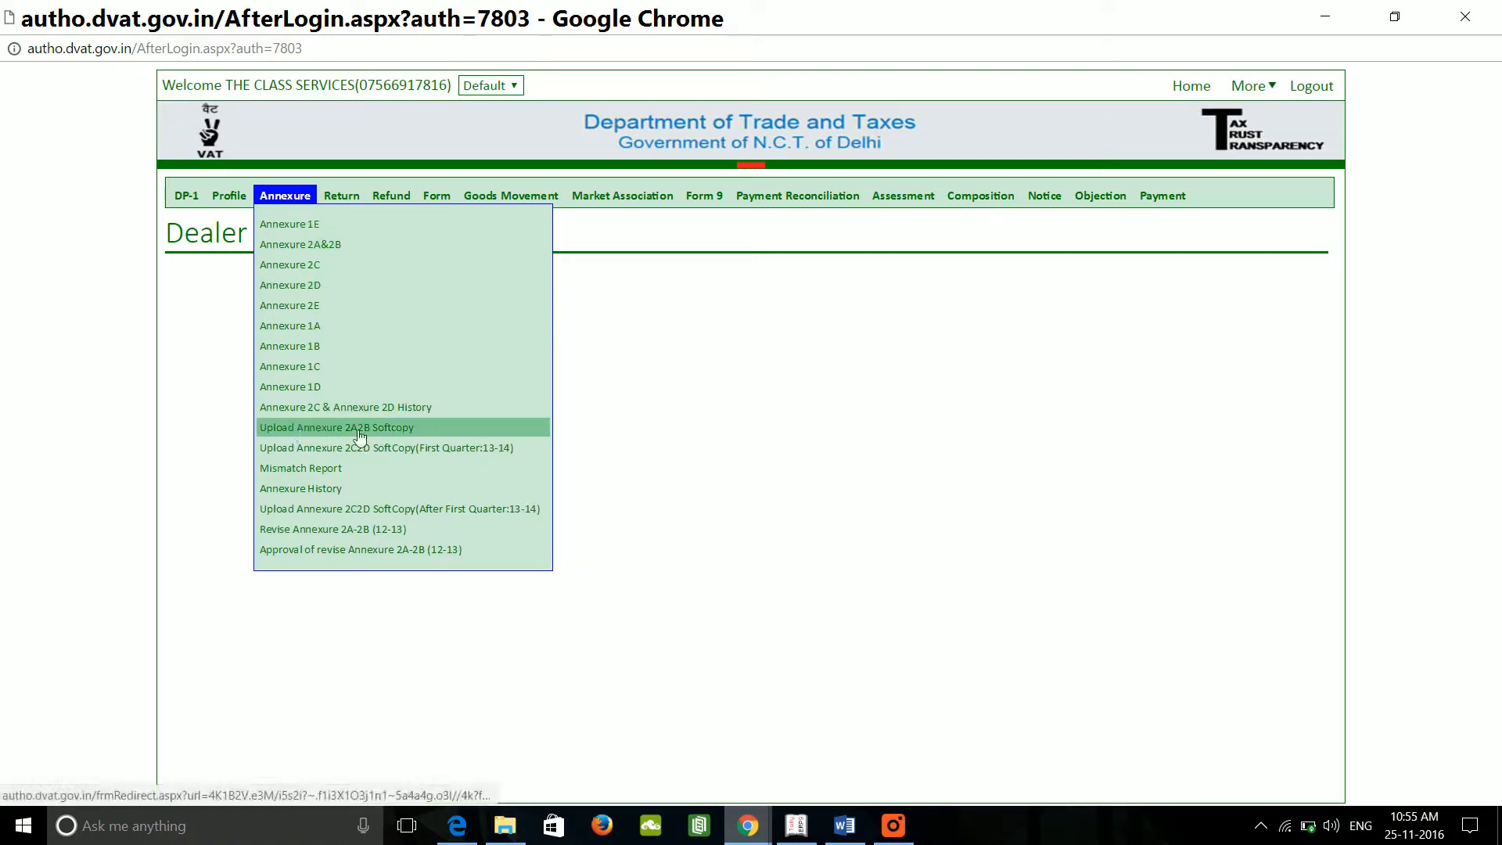
click(432, 430)
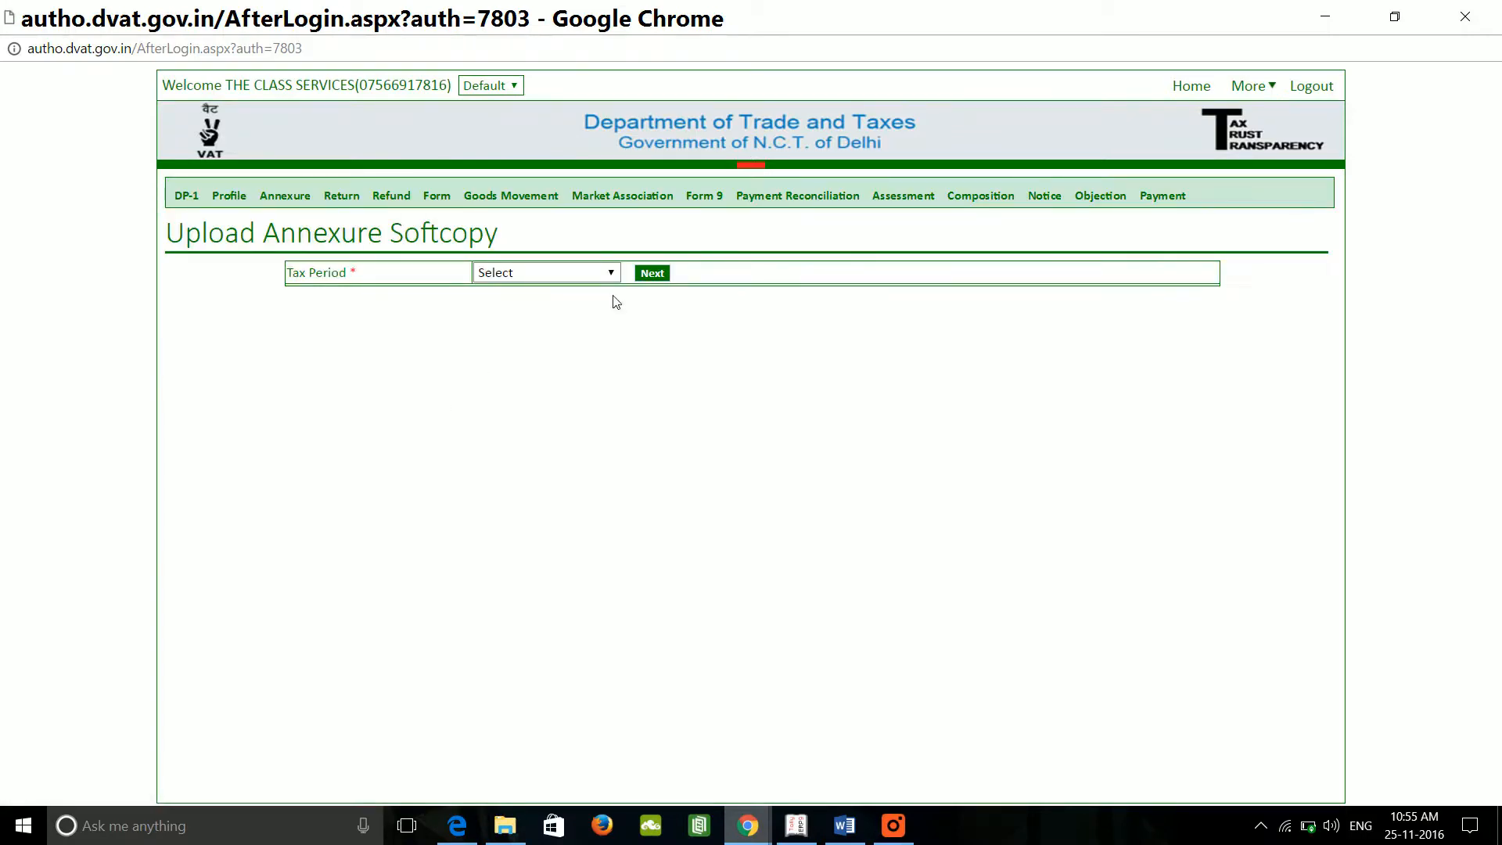
click(610, 274)
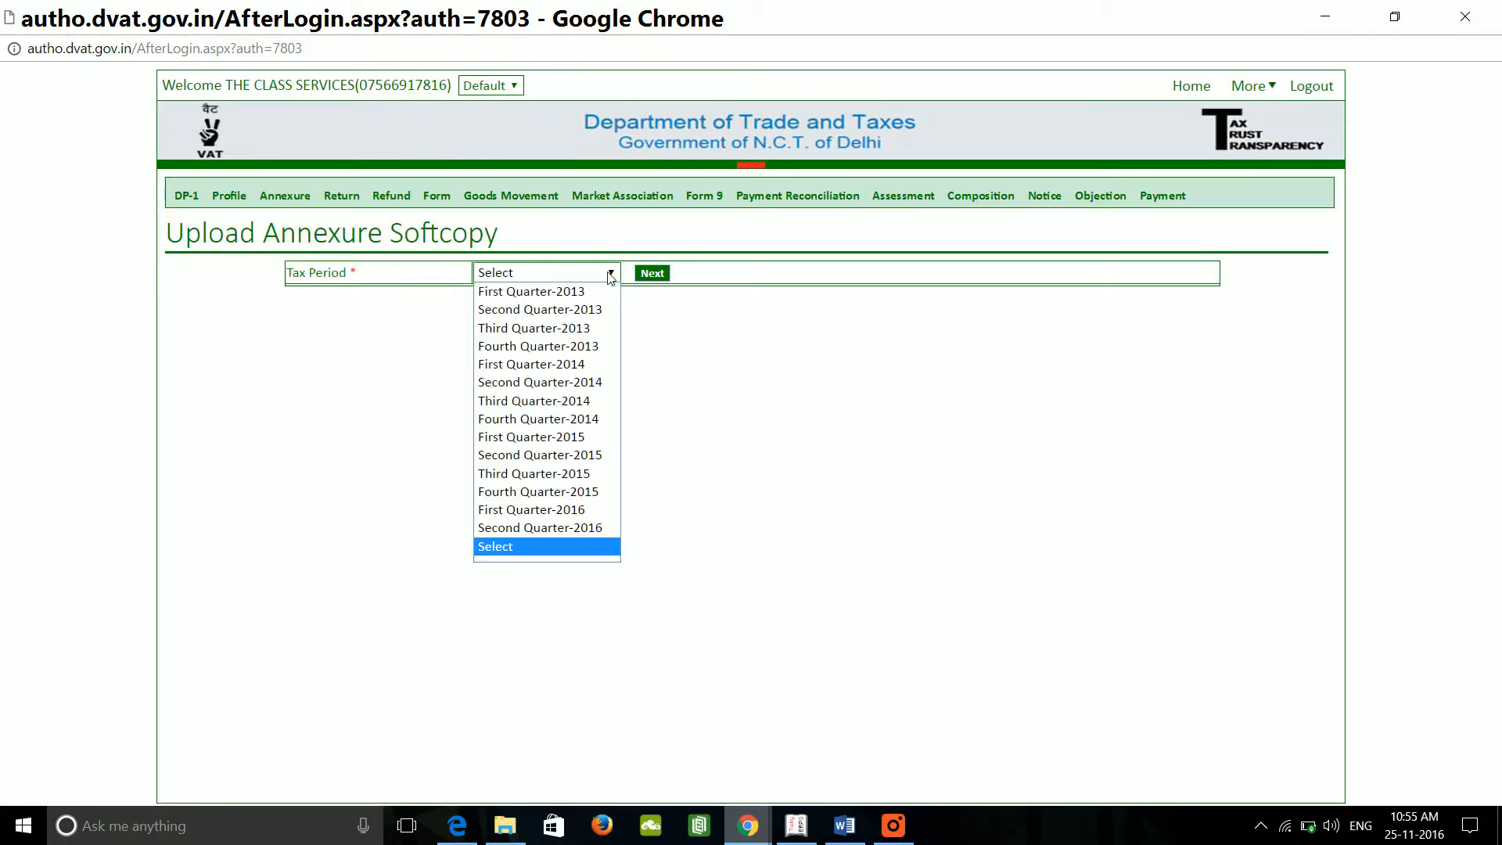
click(537, 510)
click(652, 274)
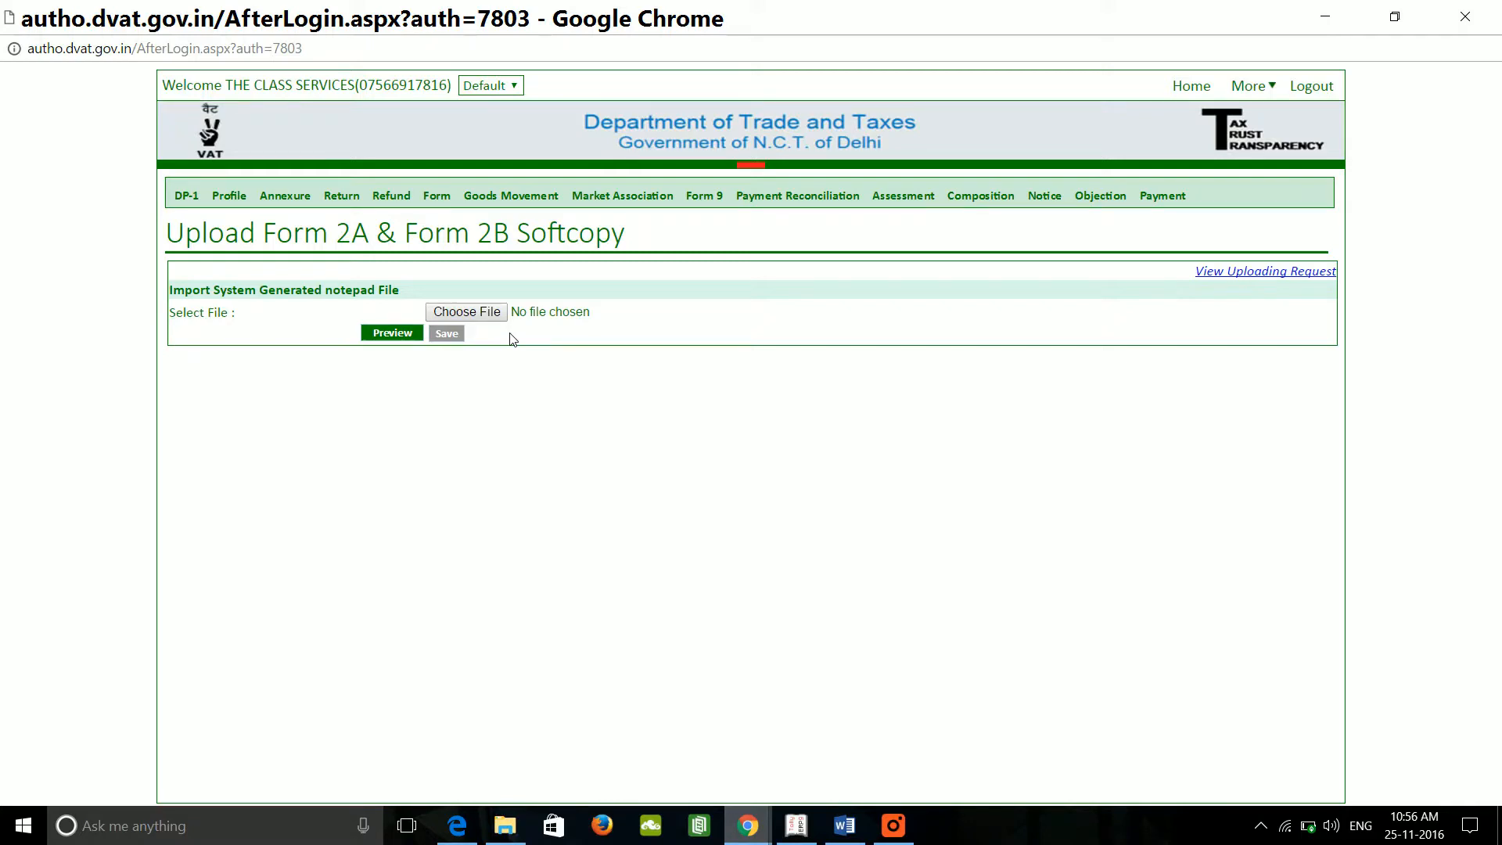
click(491, 312)
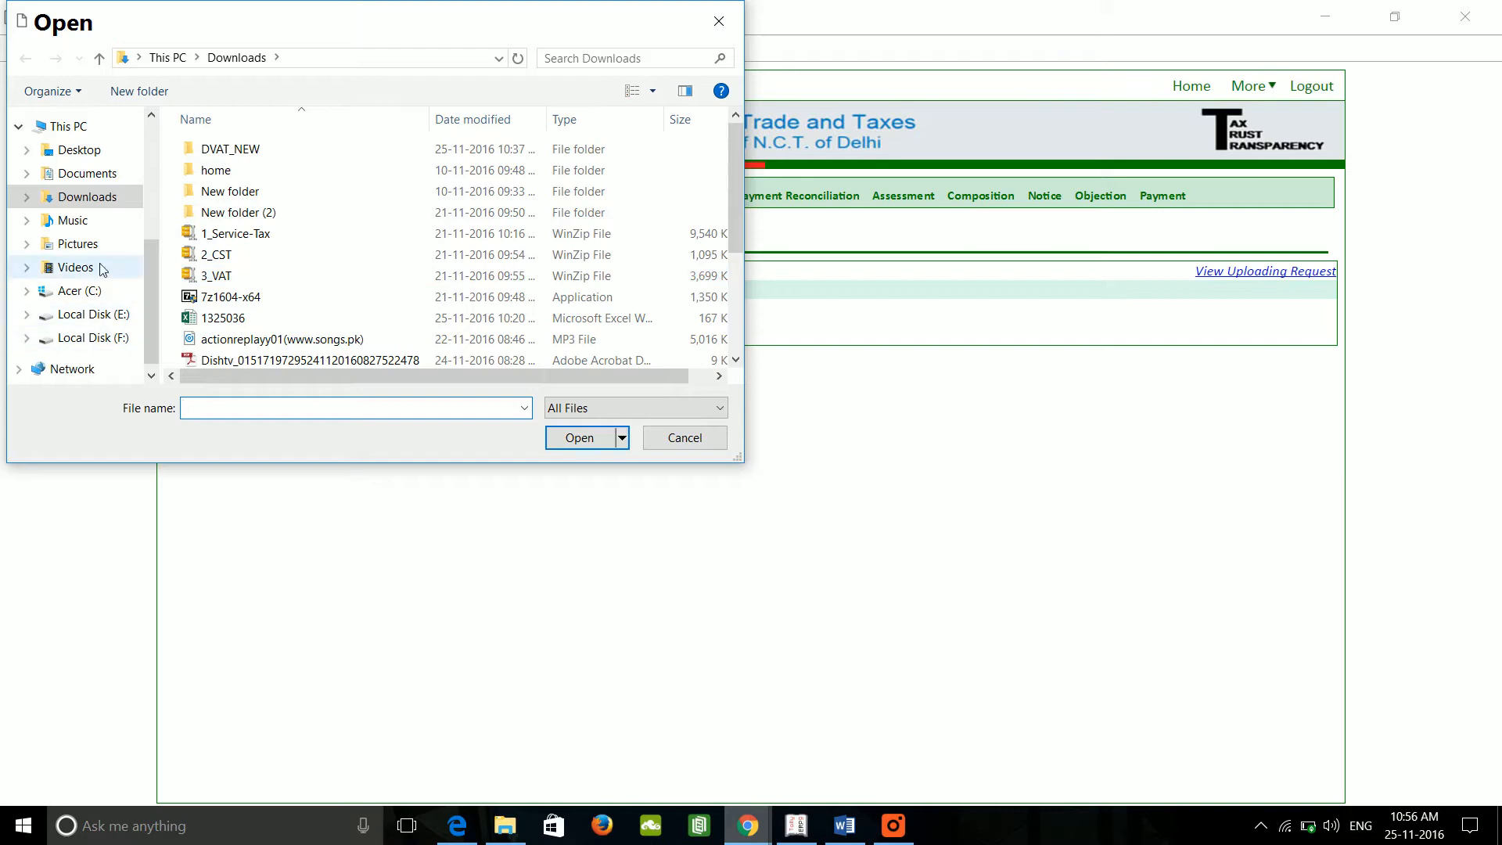
click(102, 268)
click(252, 191)
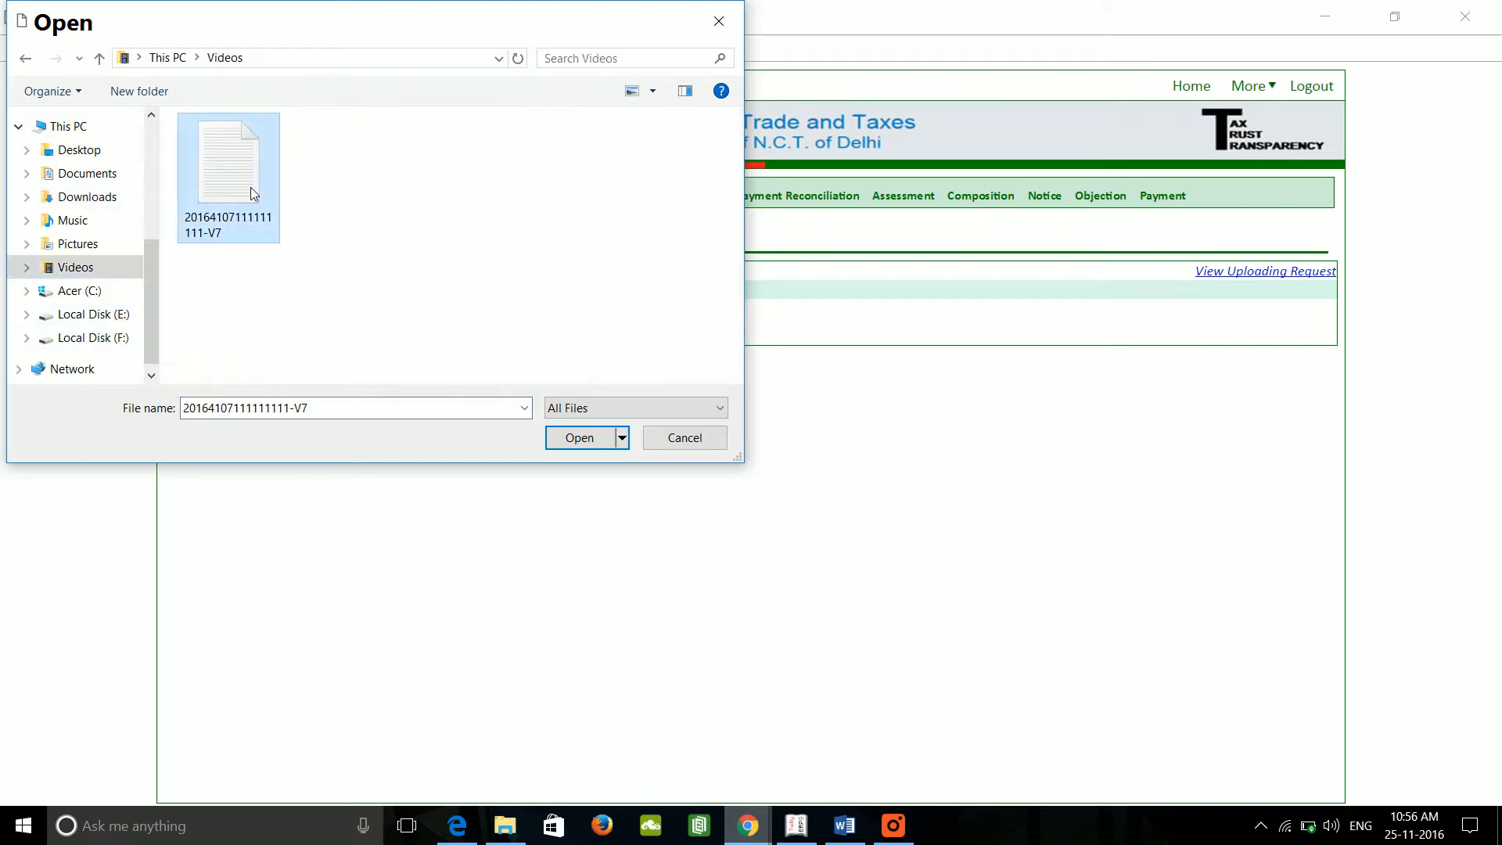
click(579, 438)
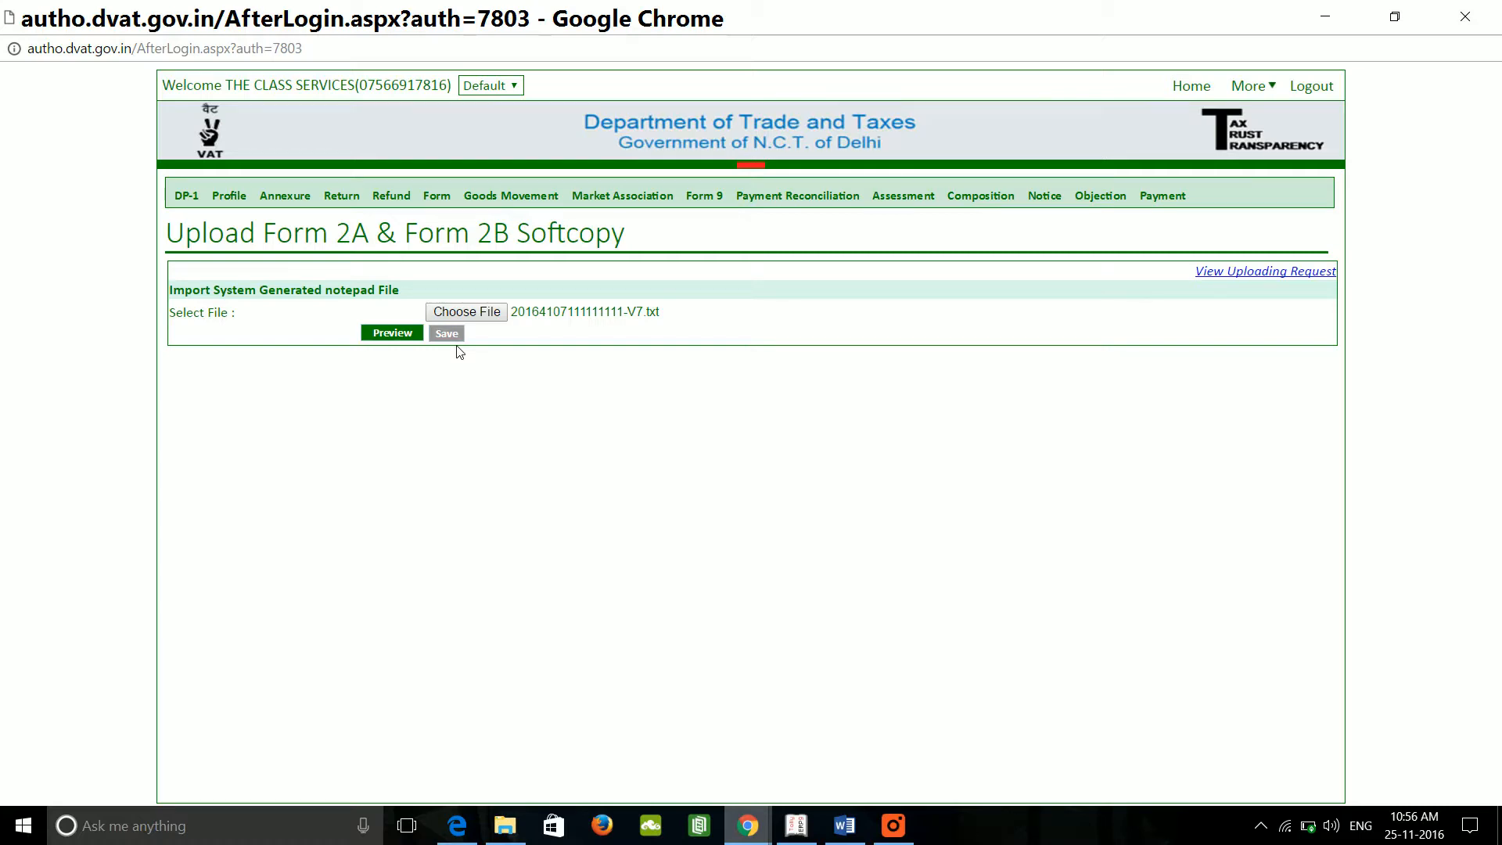
click(855, 828)
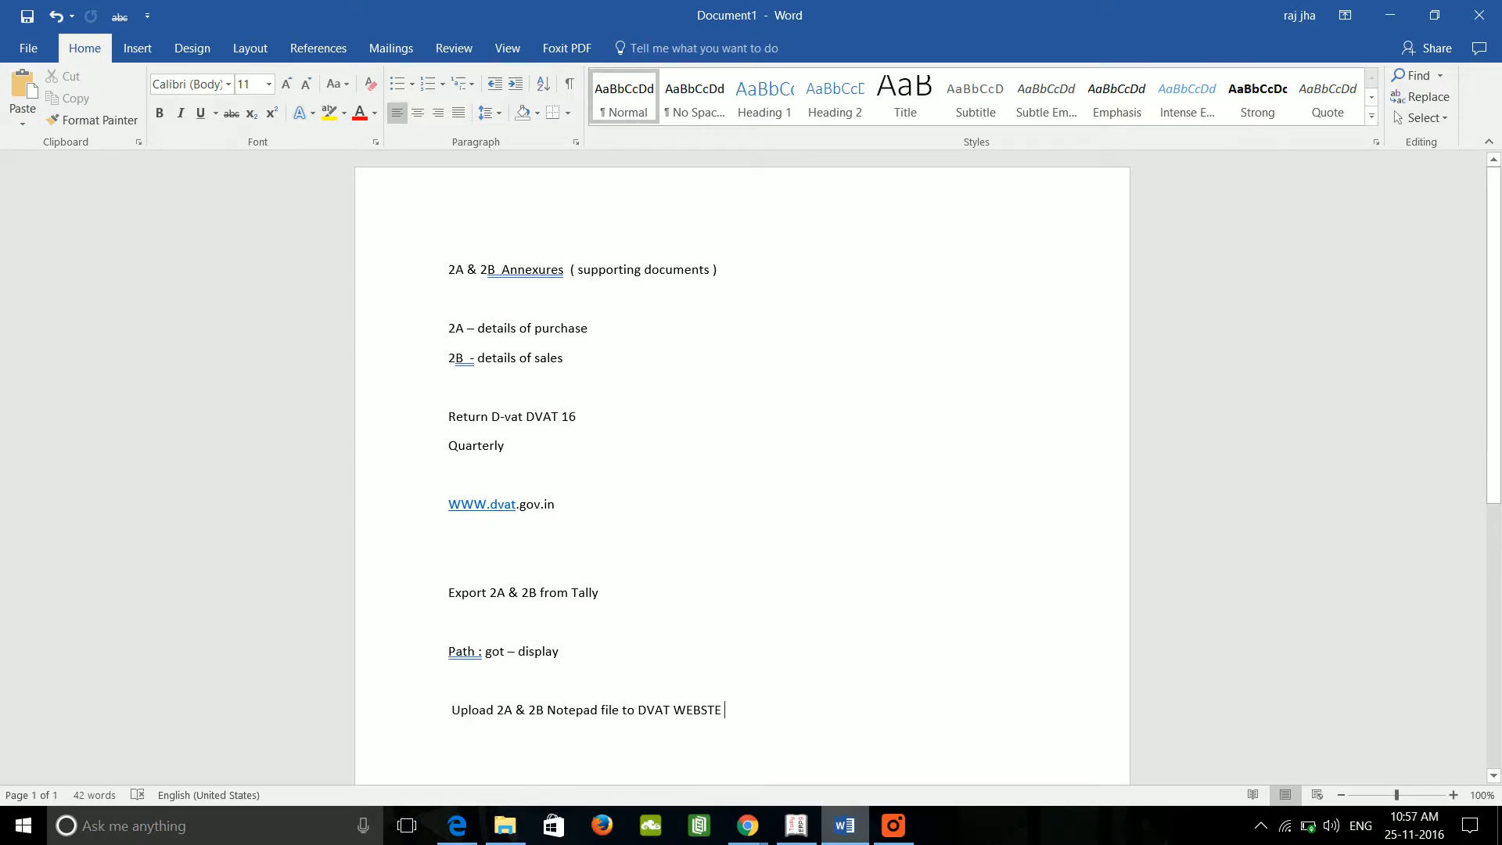
Step: Glance at the DVAT home page in Chrome, then return to File Explorer's Videos folder
click(503, 828)
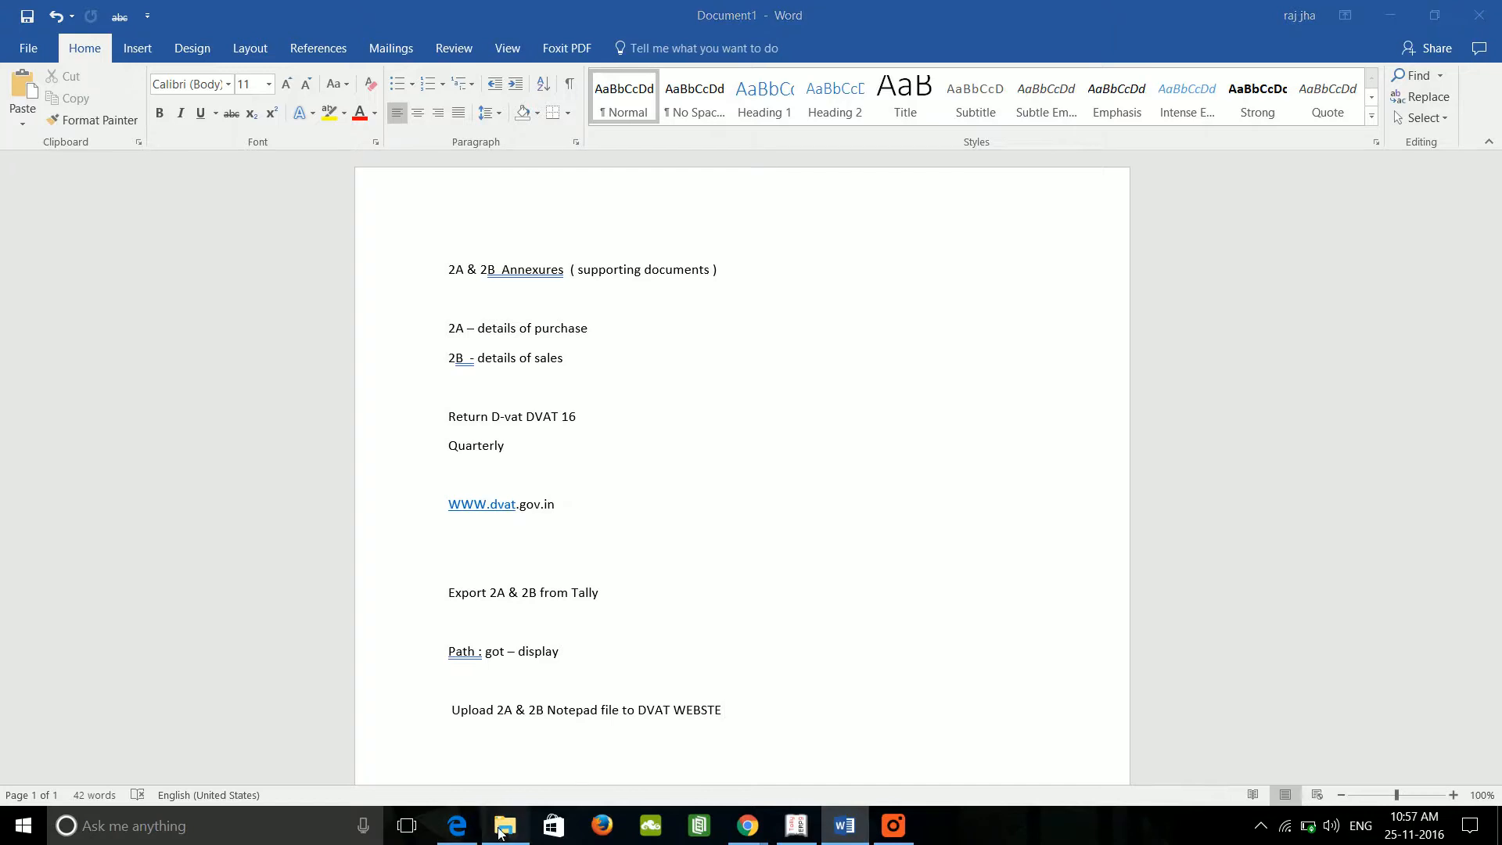
click(747, 823)
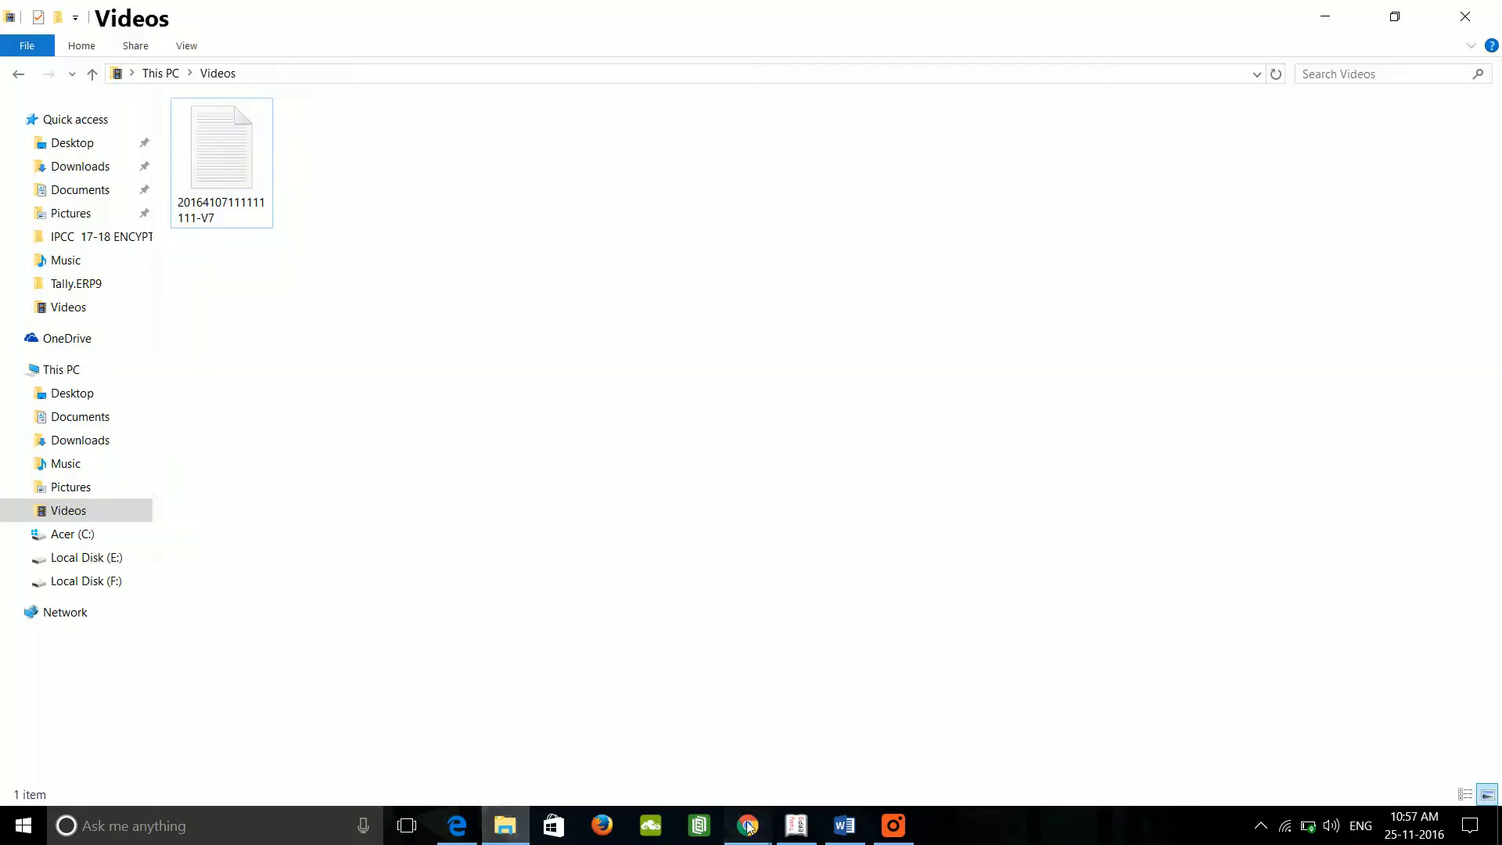
click(759, 796)
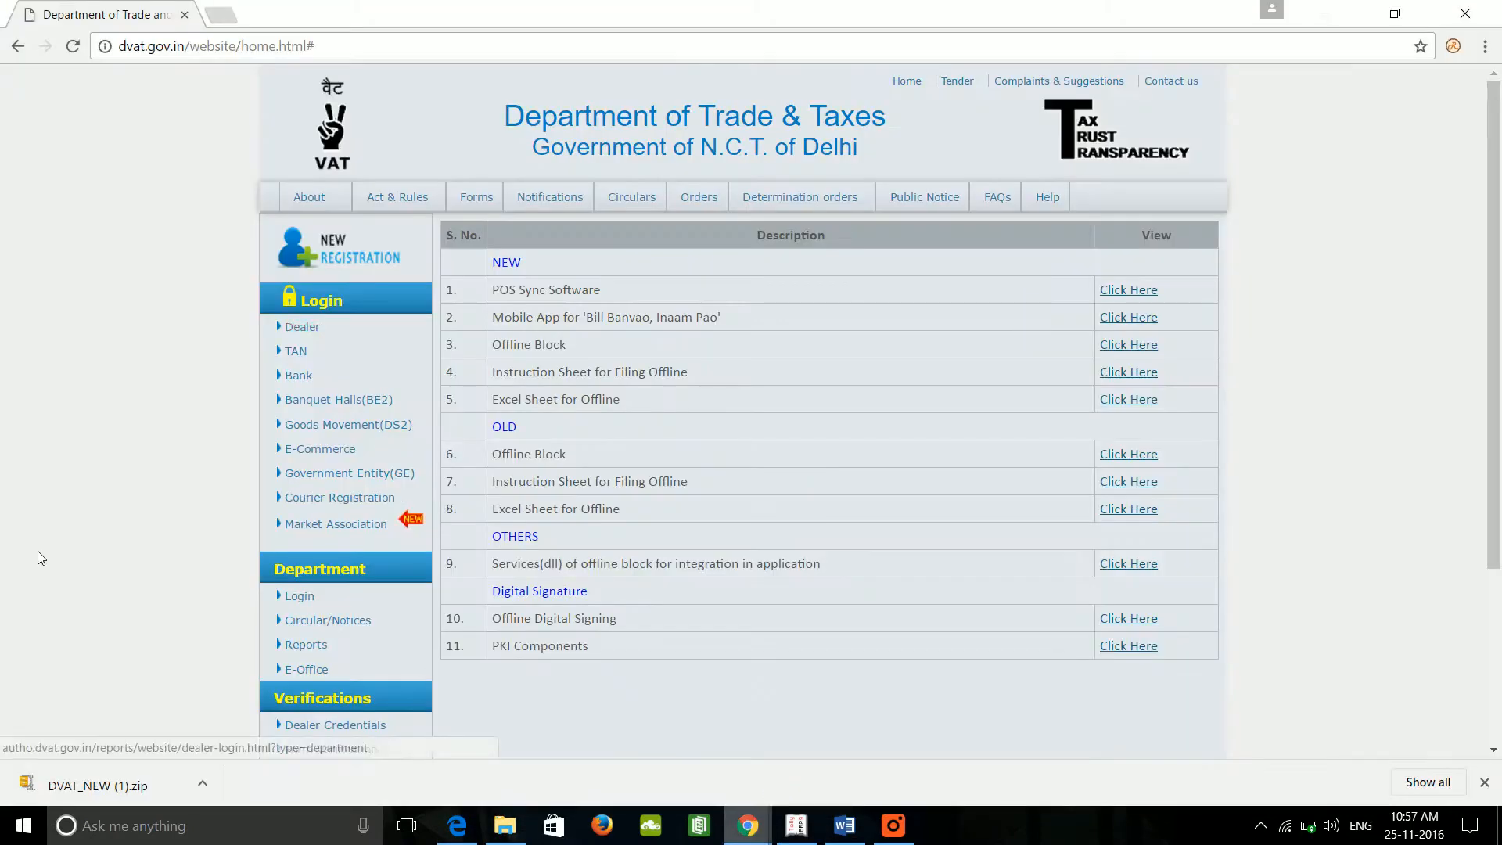
scroll(38, 551, down, 2)
scroll(656, 489, up, 3)
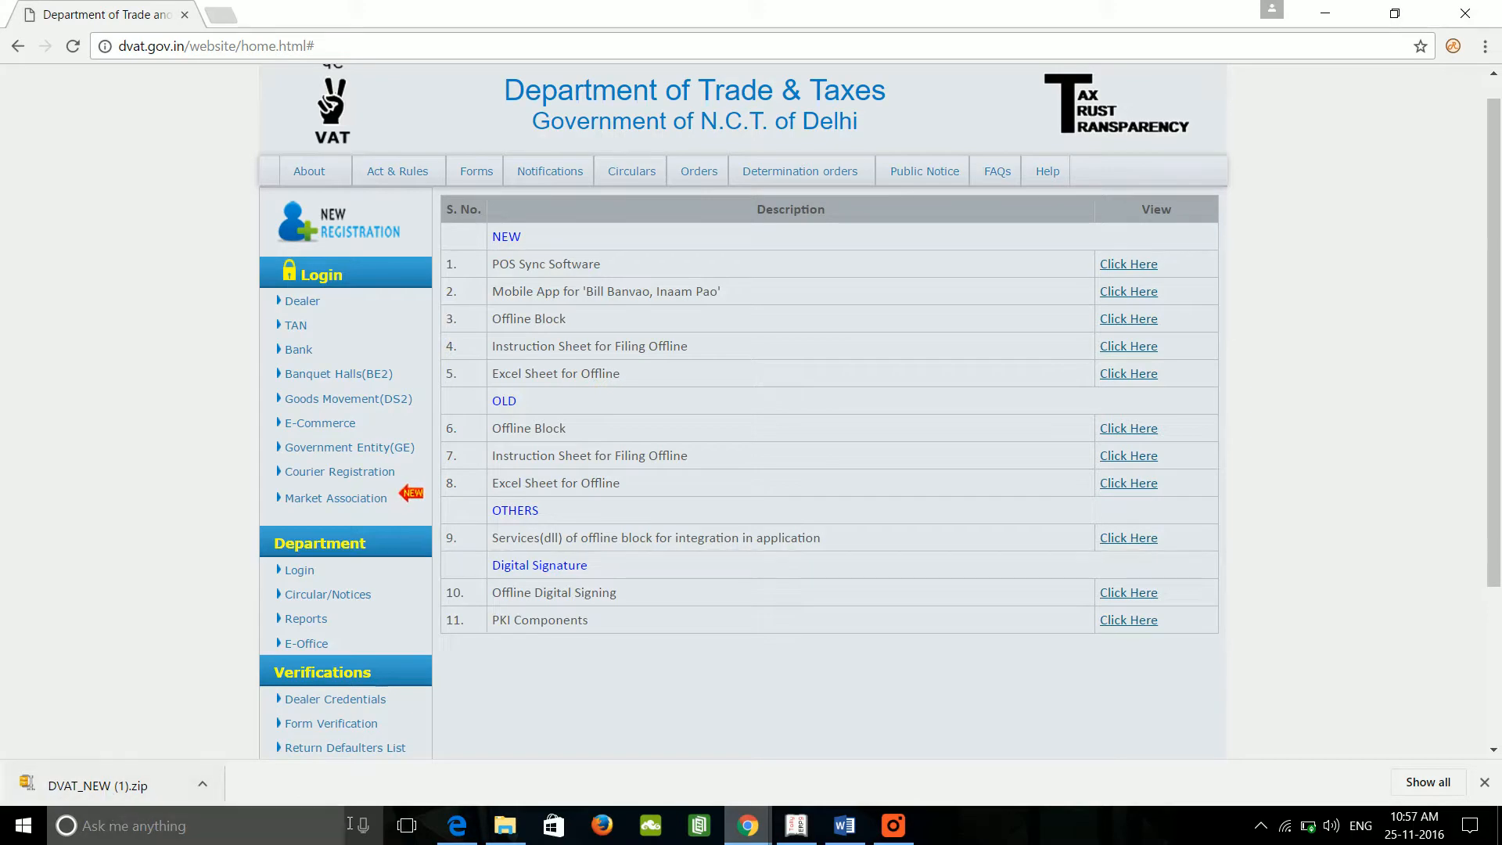
click(505, 826)
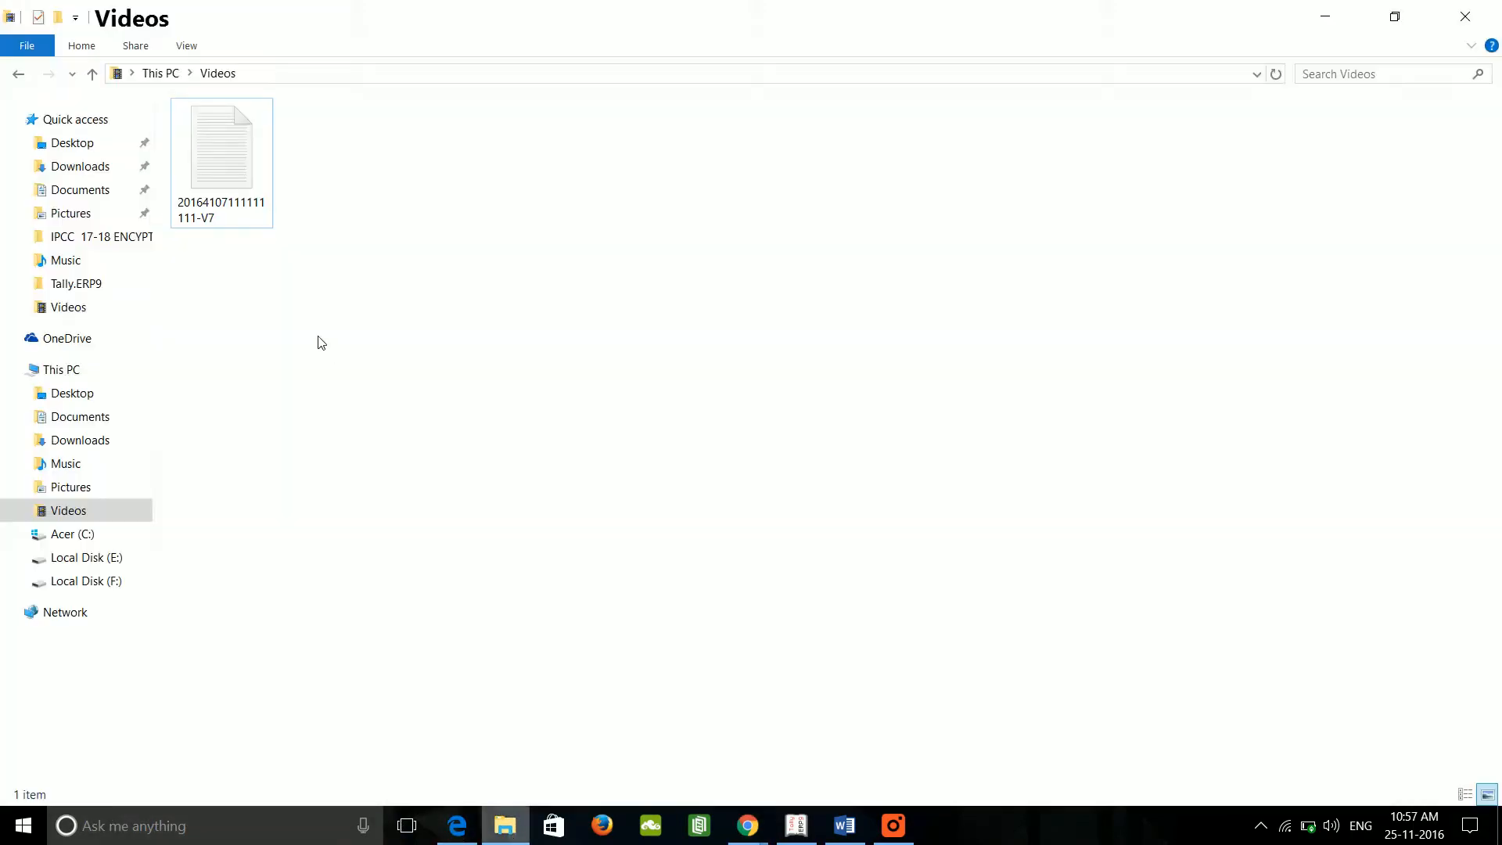
Step: In Downloads, open the extracted DVAT_NEW folder and its inner DVAT_NEW folder to find setup
click(118, 167)
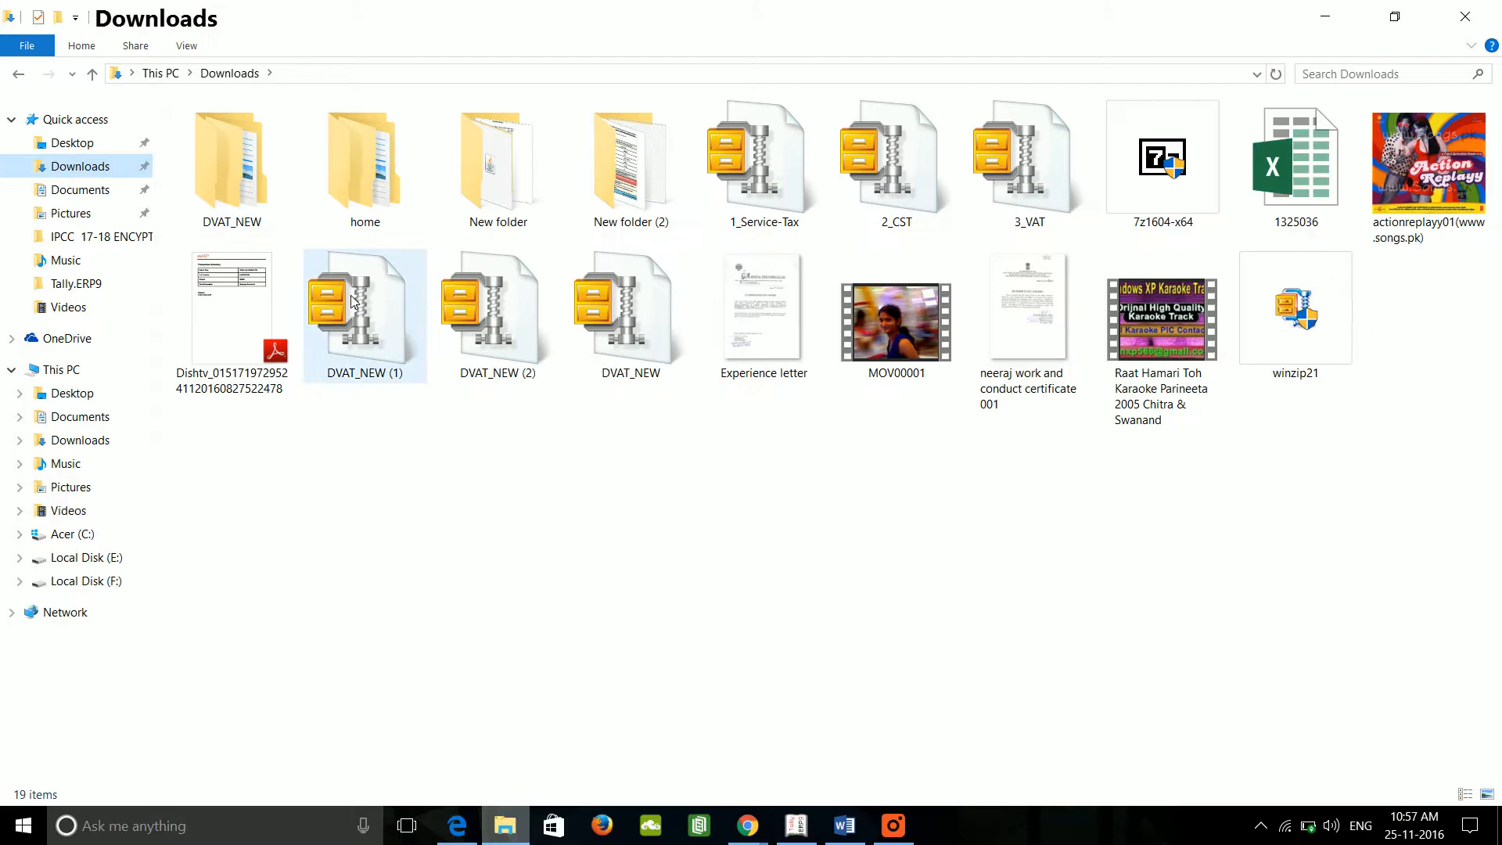
click(355, 303)
right_click(352, 297)
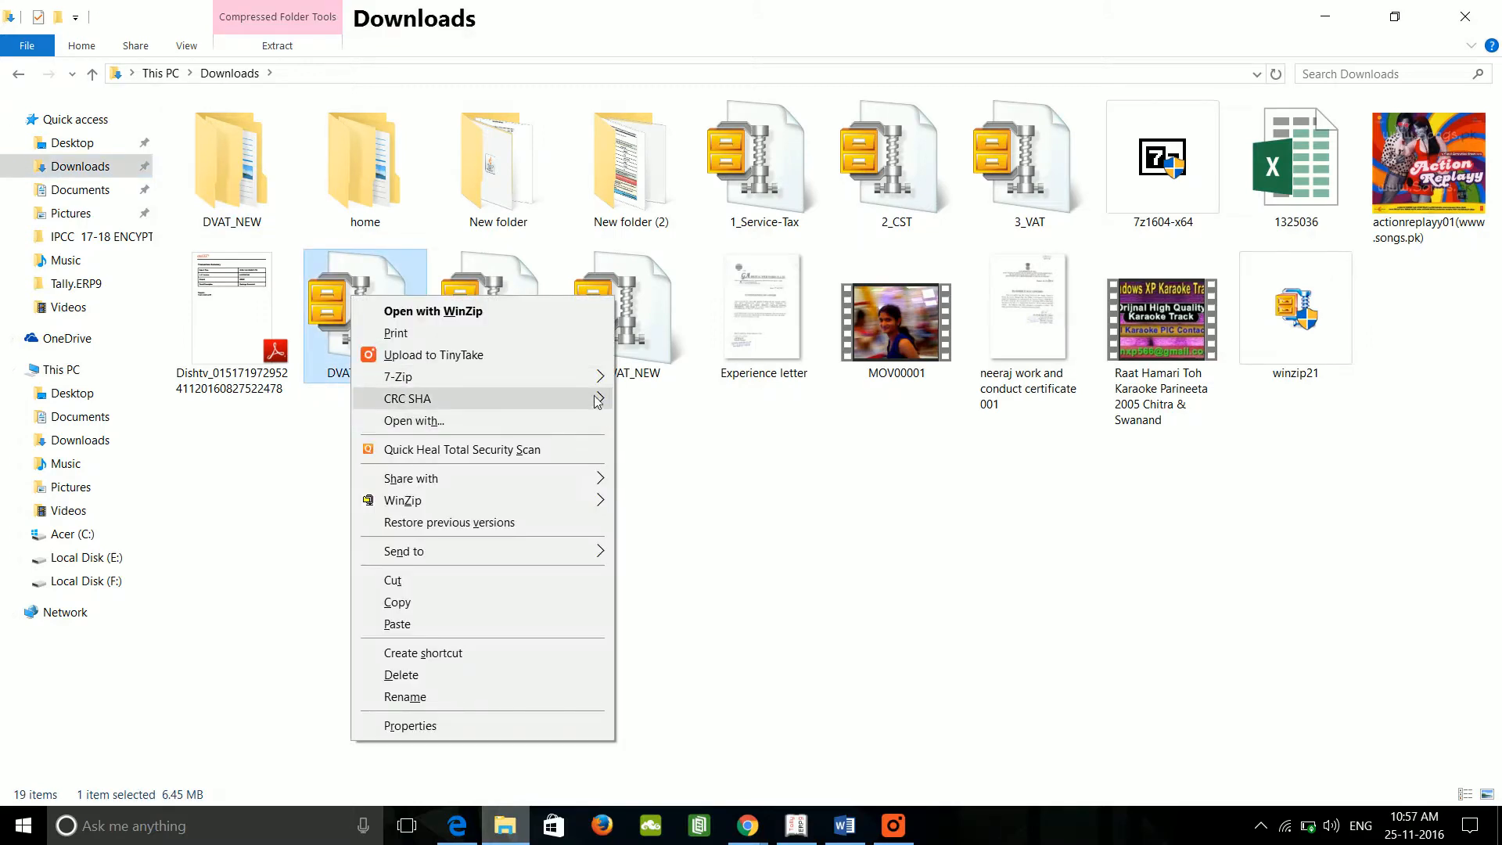
mouse_move(602, 378)
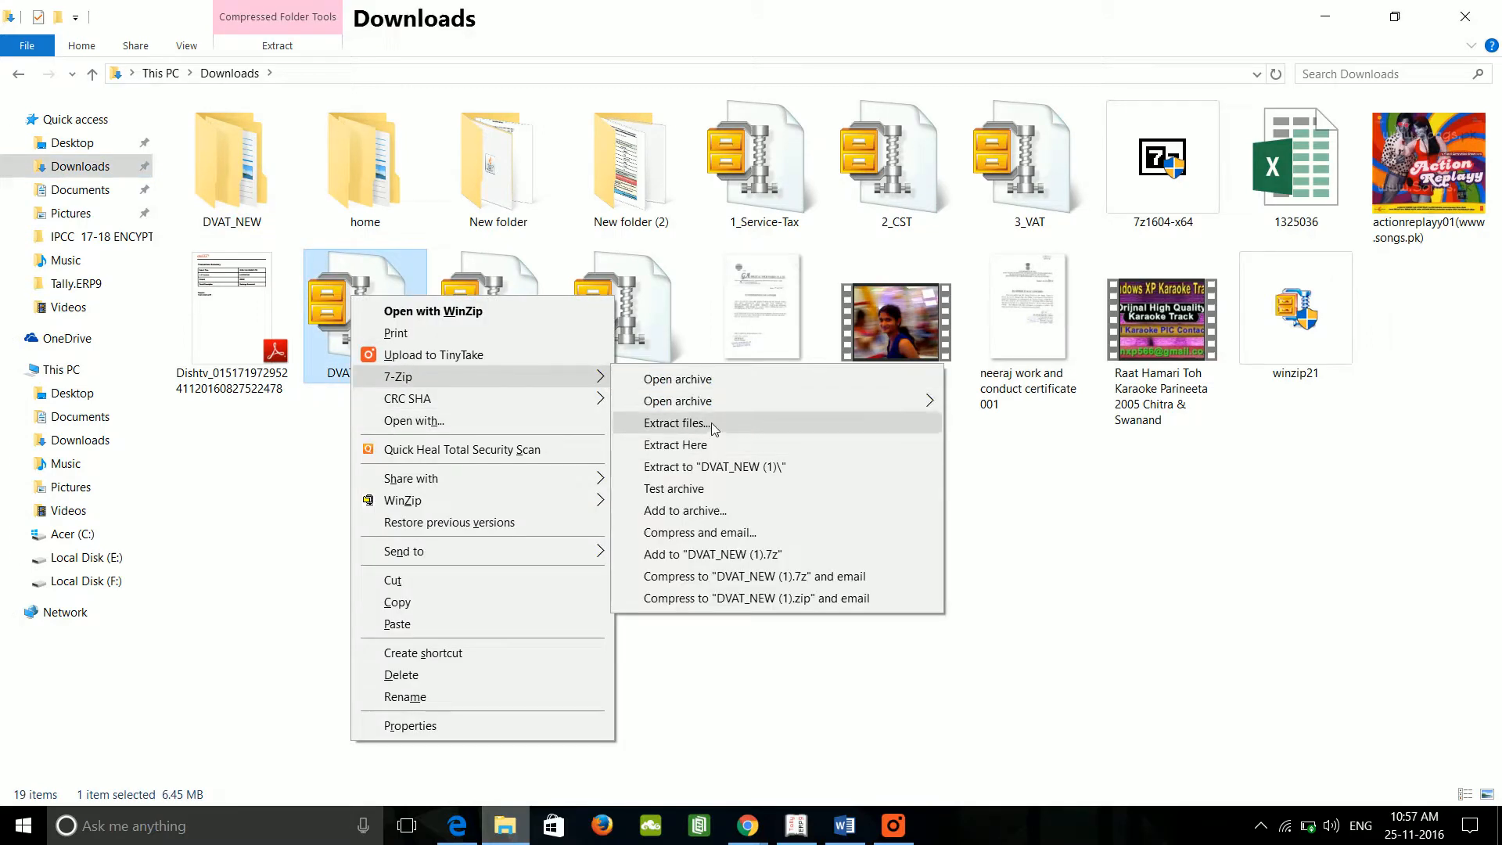
click(244, 185)
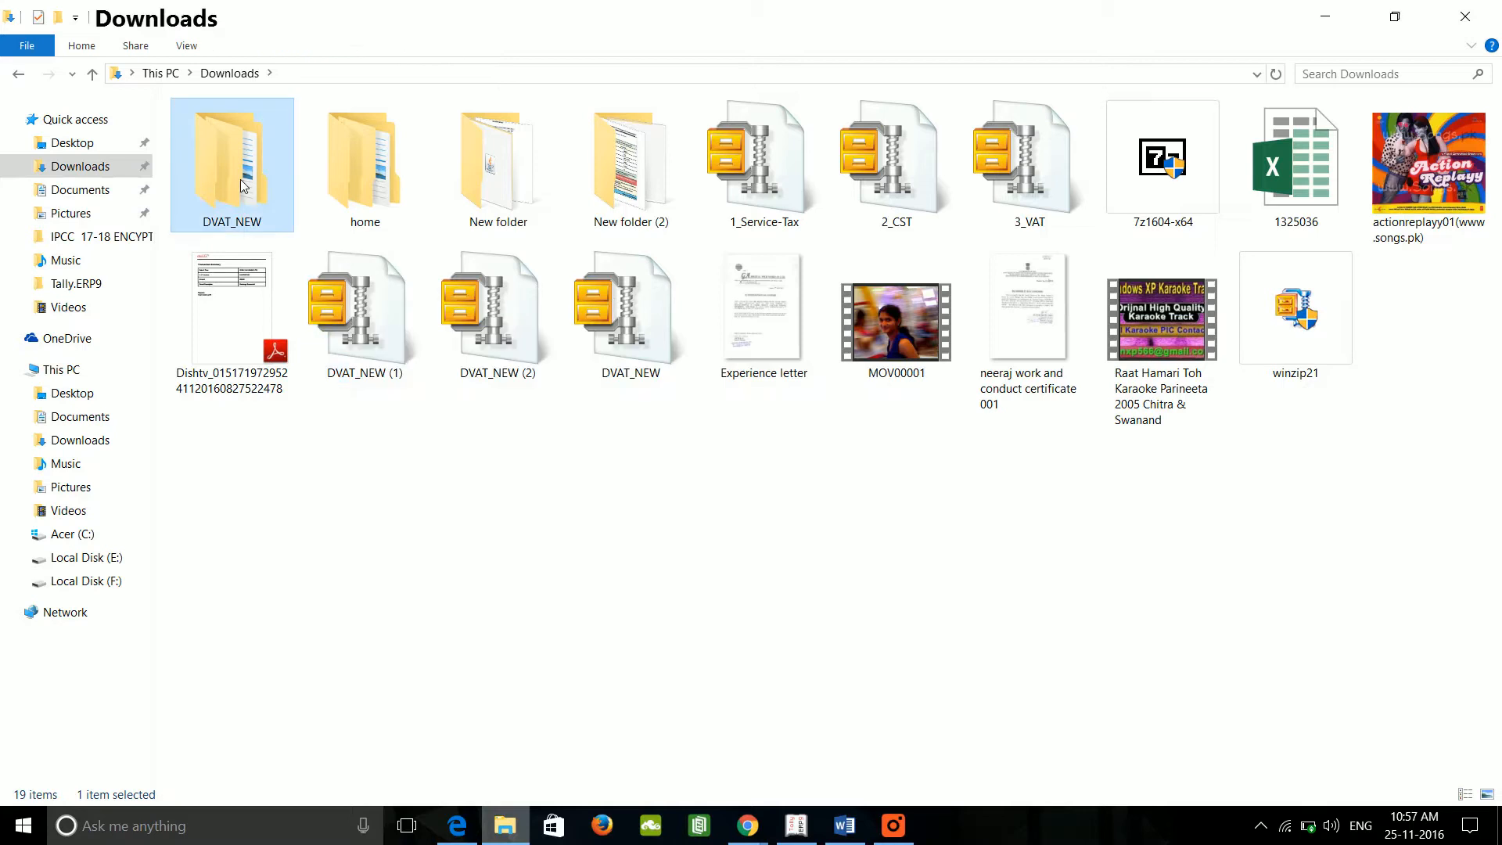
double_click(245, 185)
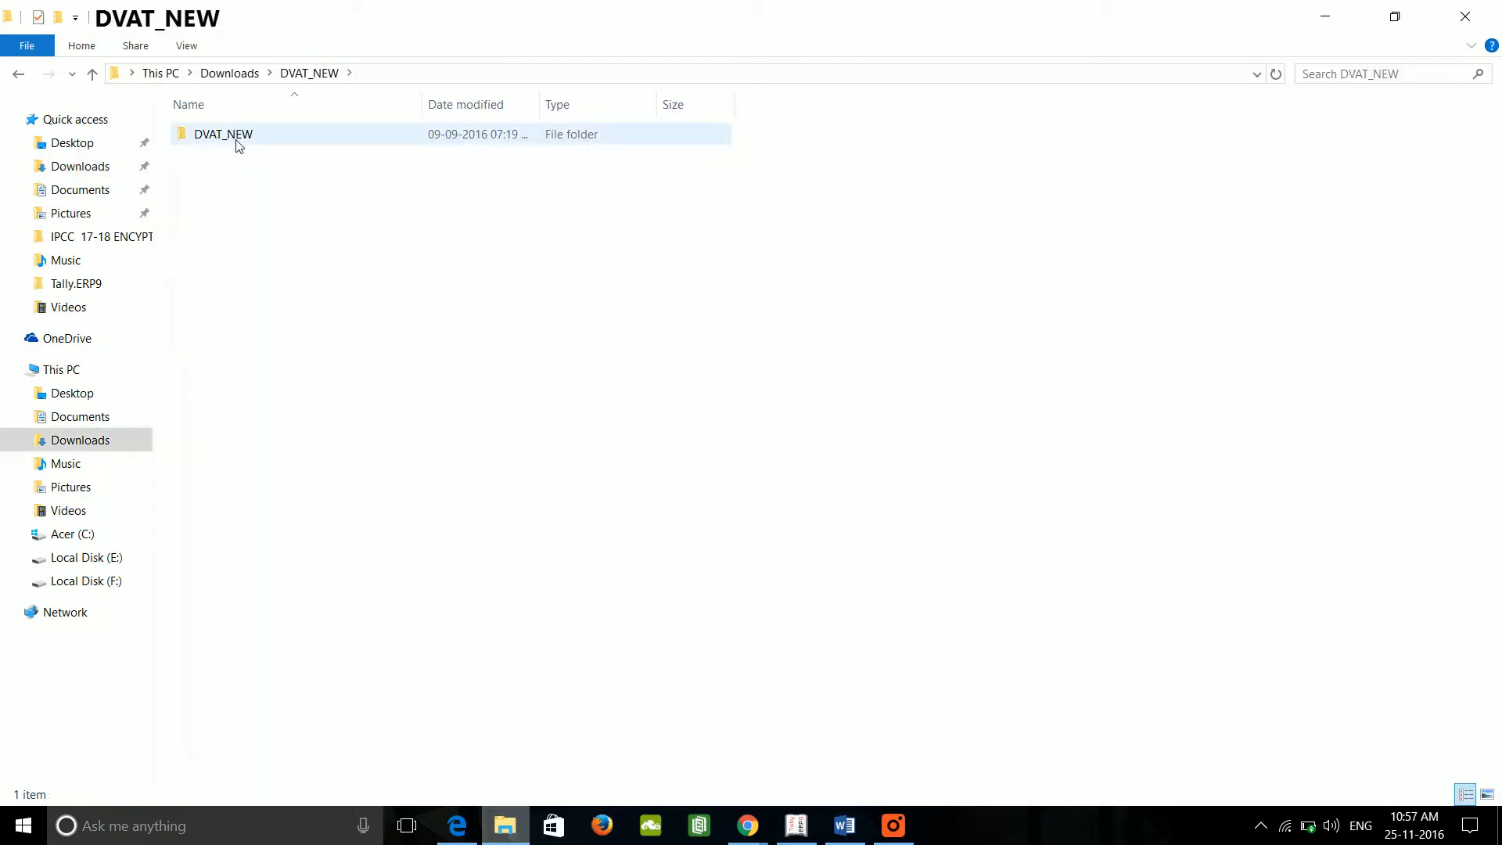
double_click(236, 142)
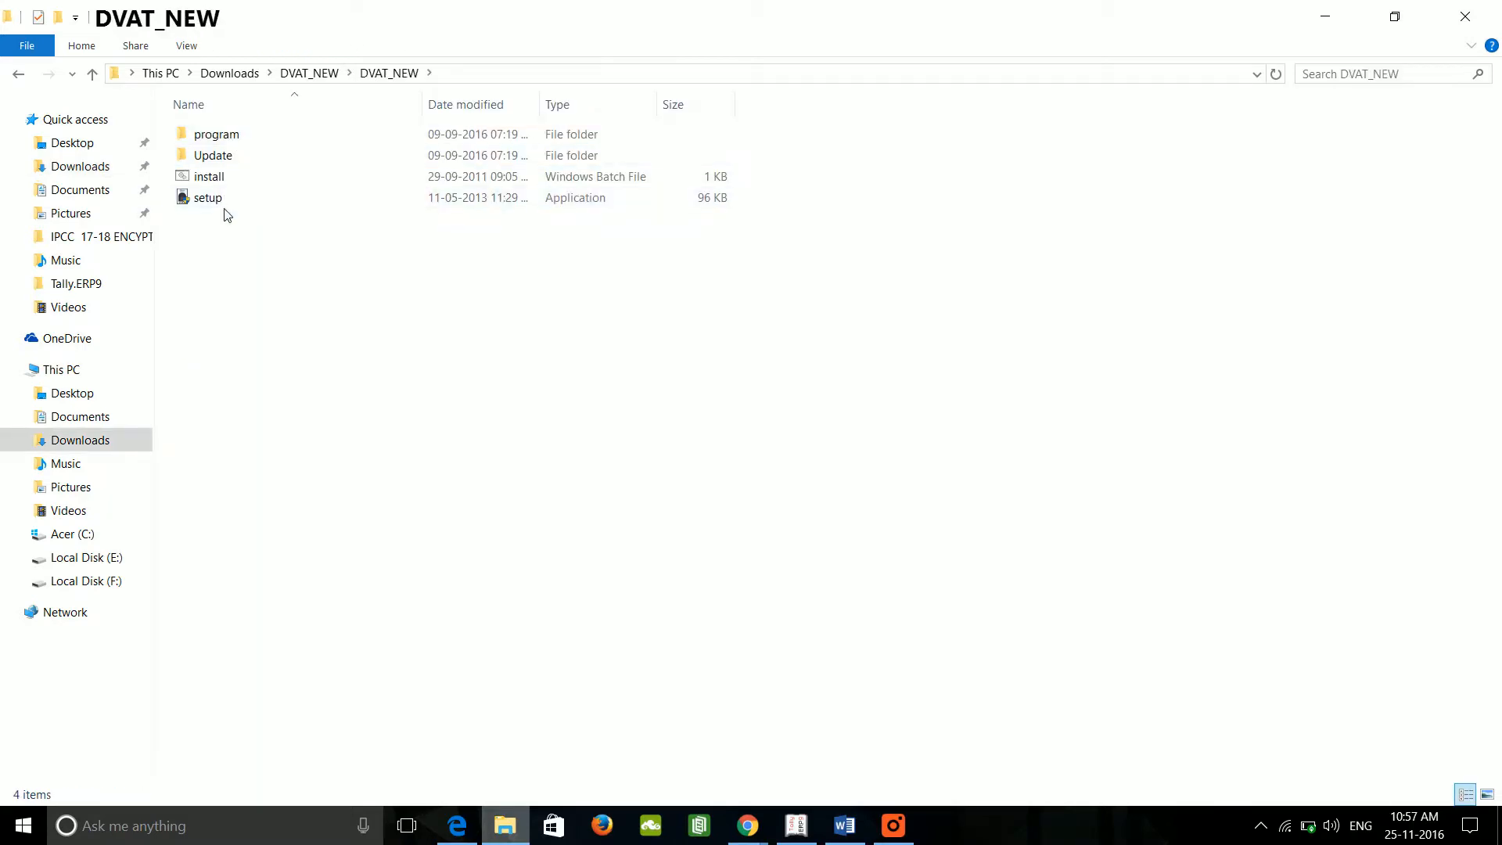
click(224, 206)
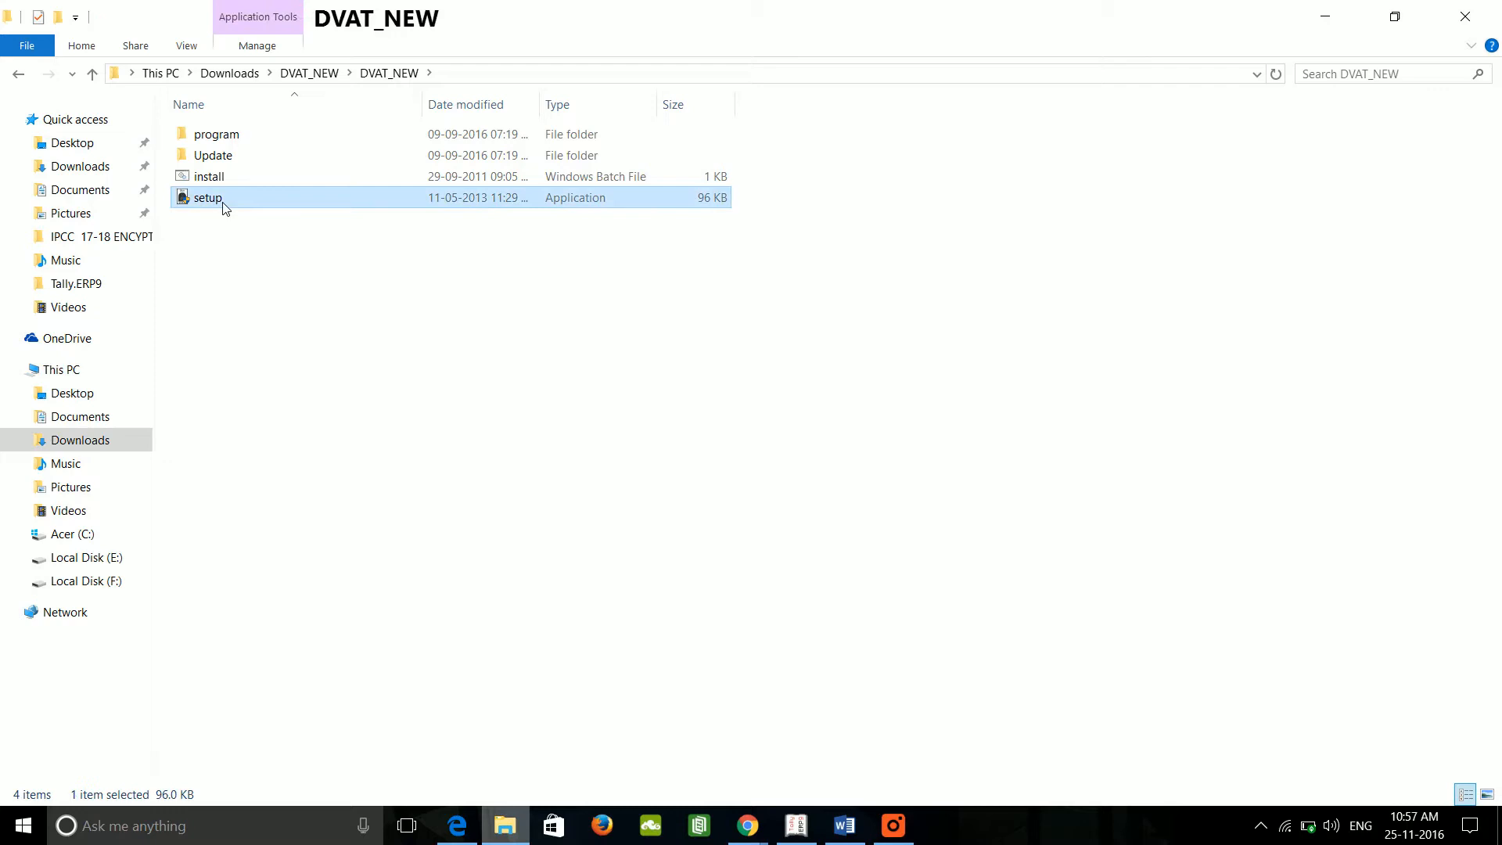
Step: Minimise Explorer, Chrome and Word to reveal the desktop and select the Dvat shortcut
click(1312, 22)
click(1398, 20)
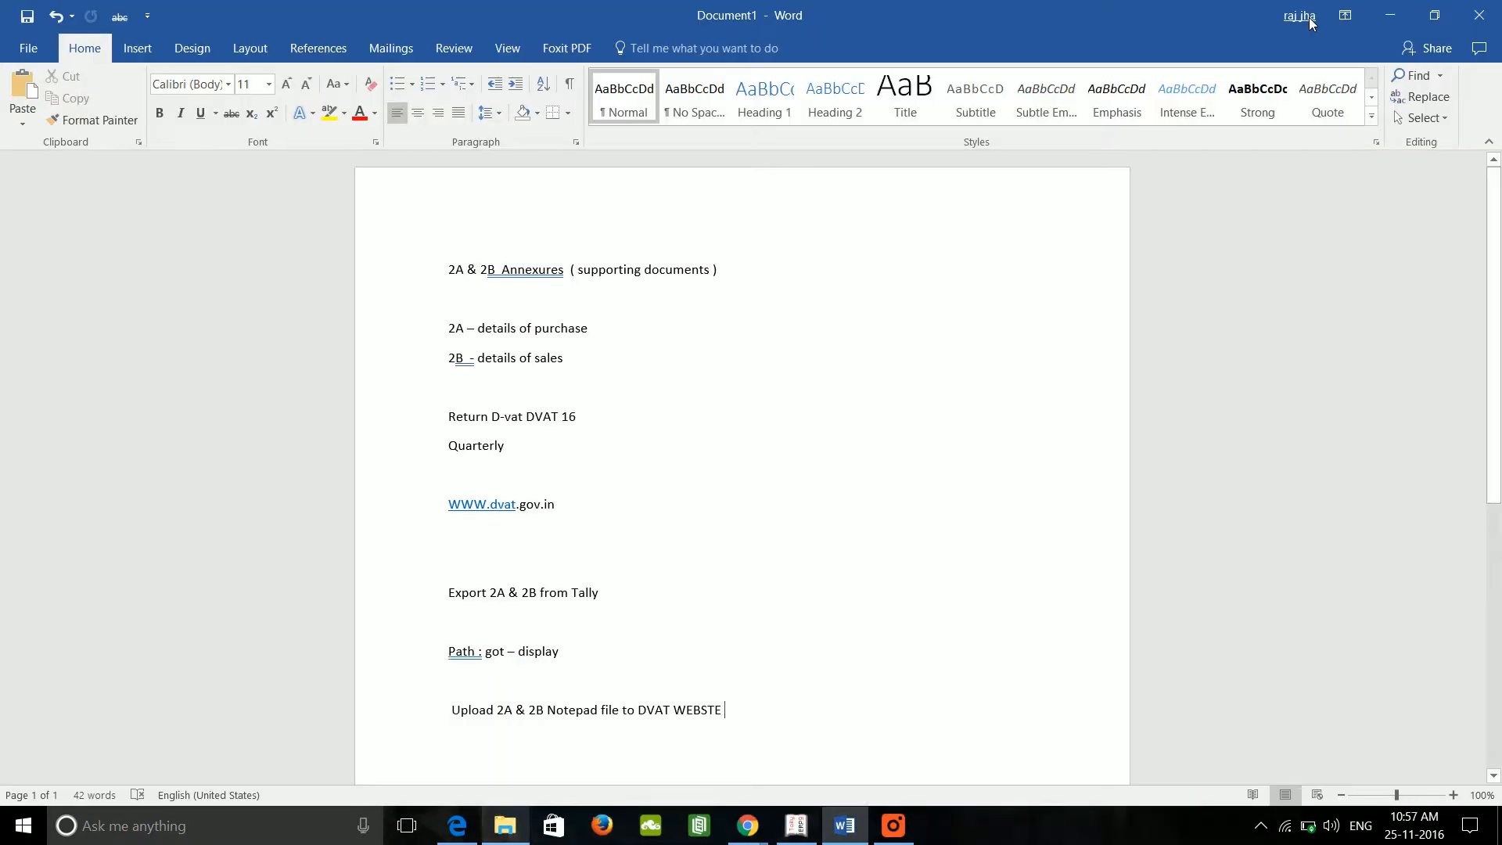
click(1396, 24)
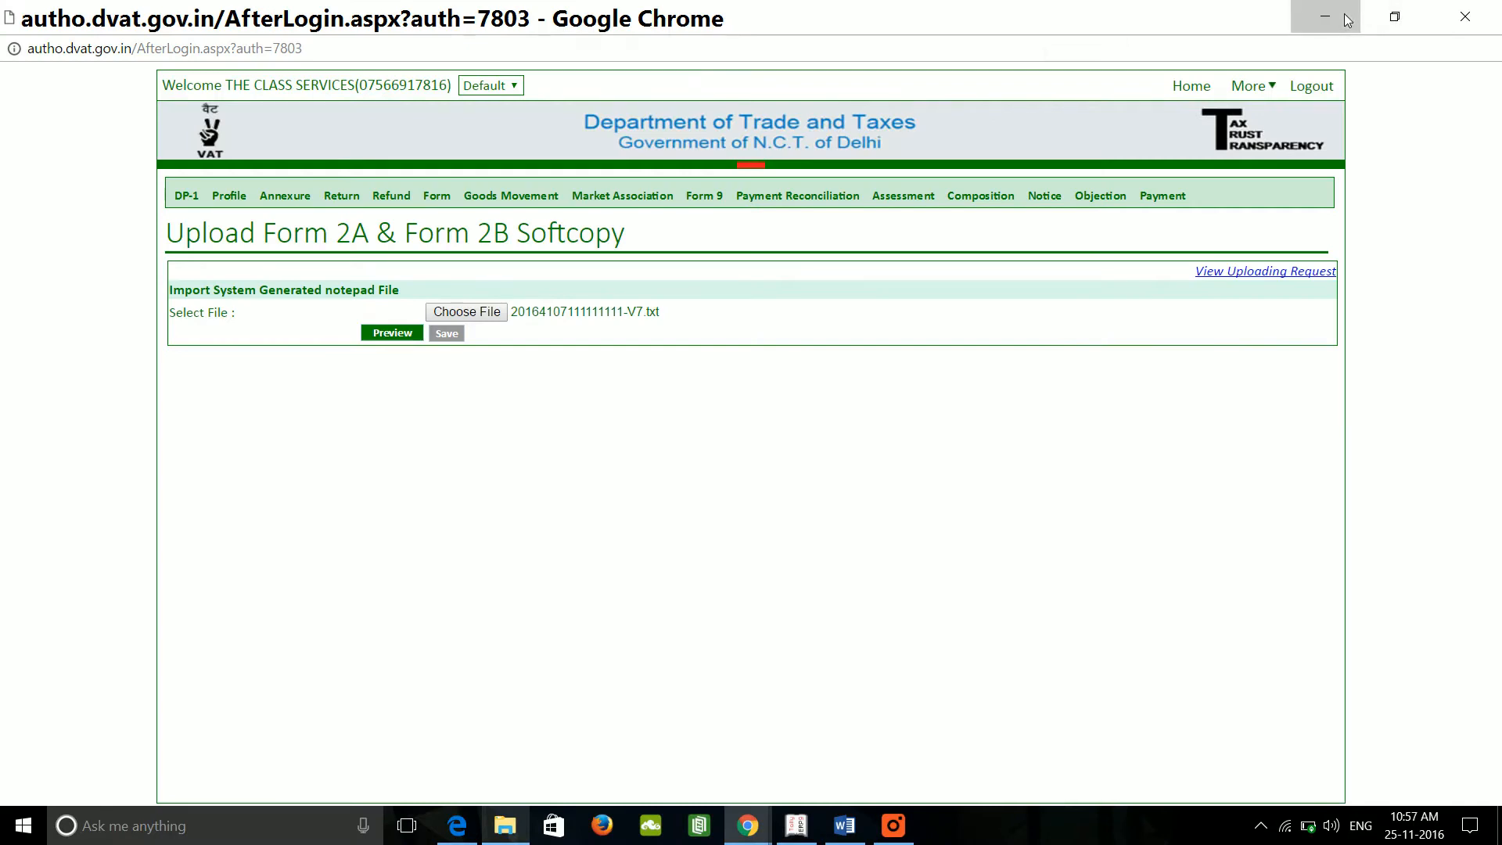
click(1348, 19)
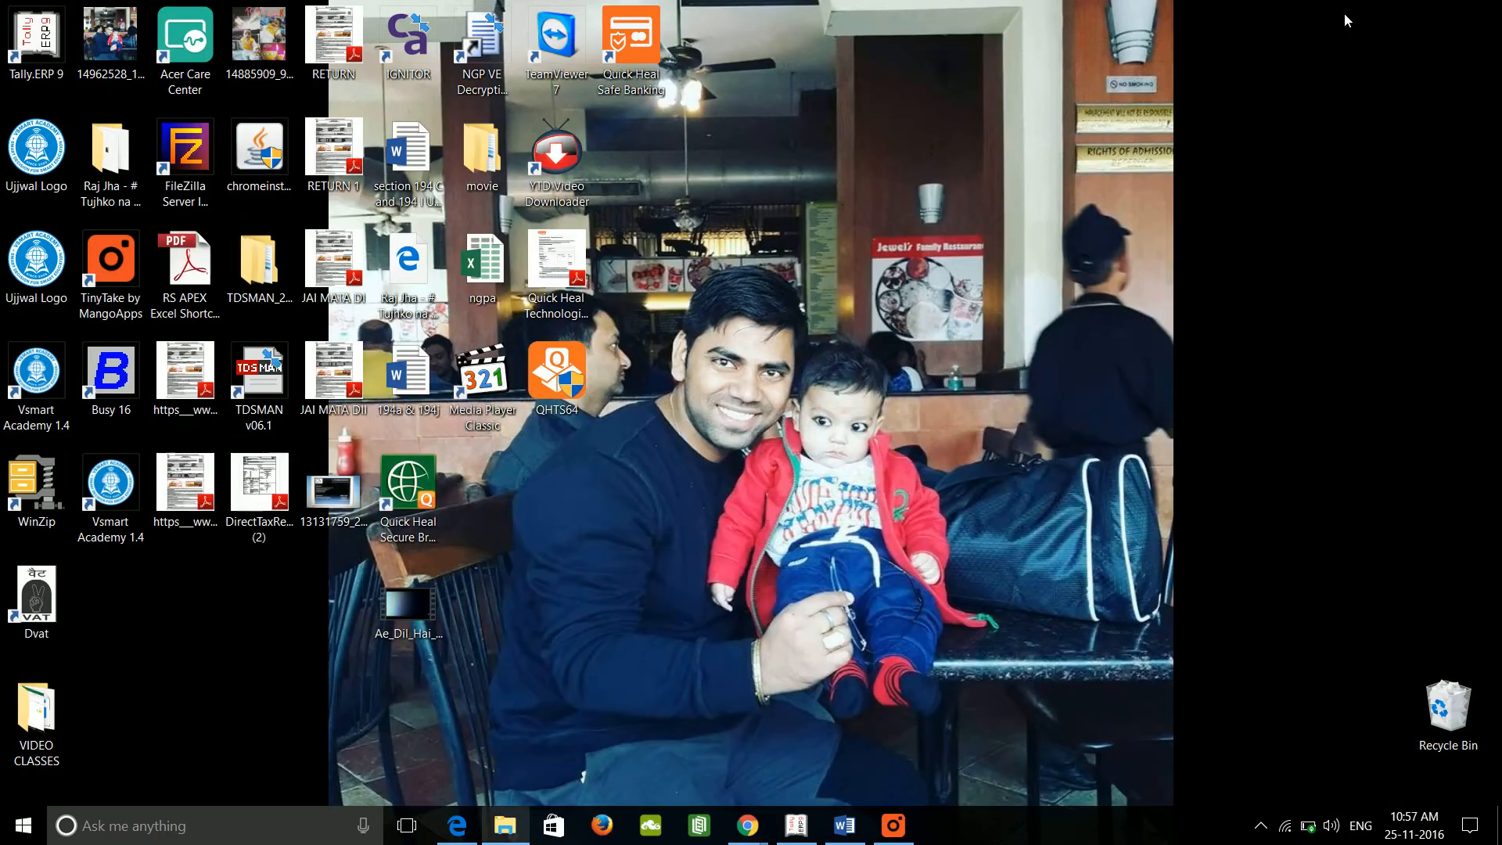
click(28, 594)
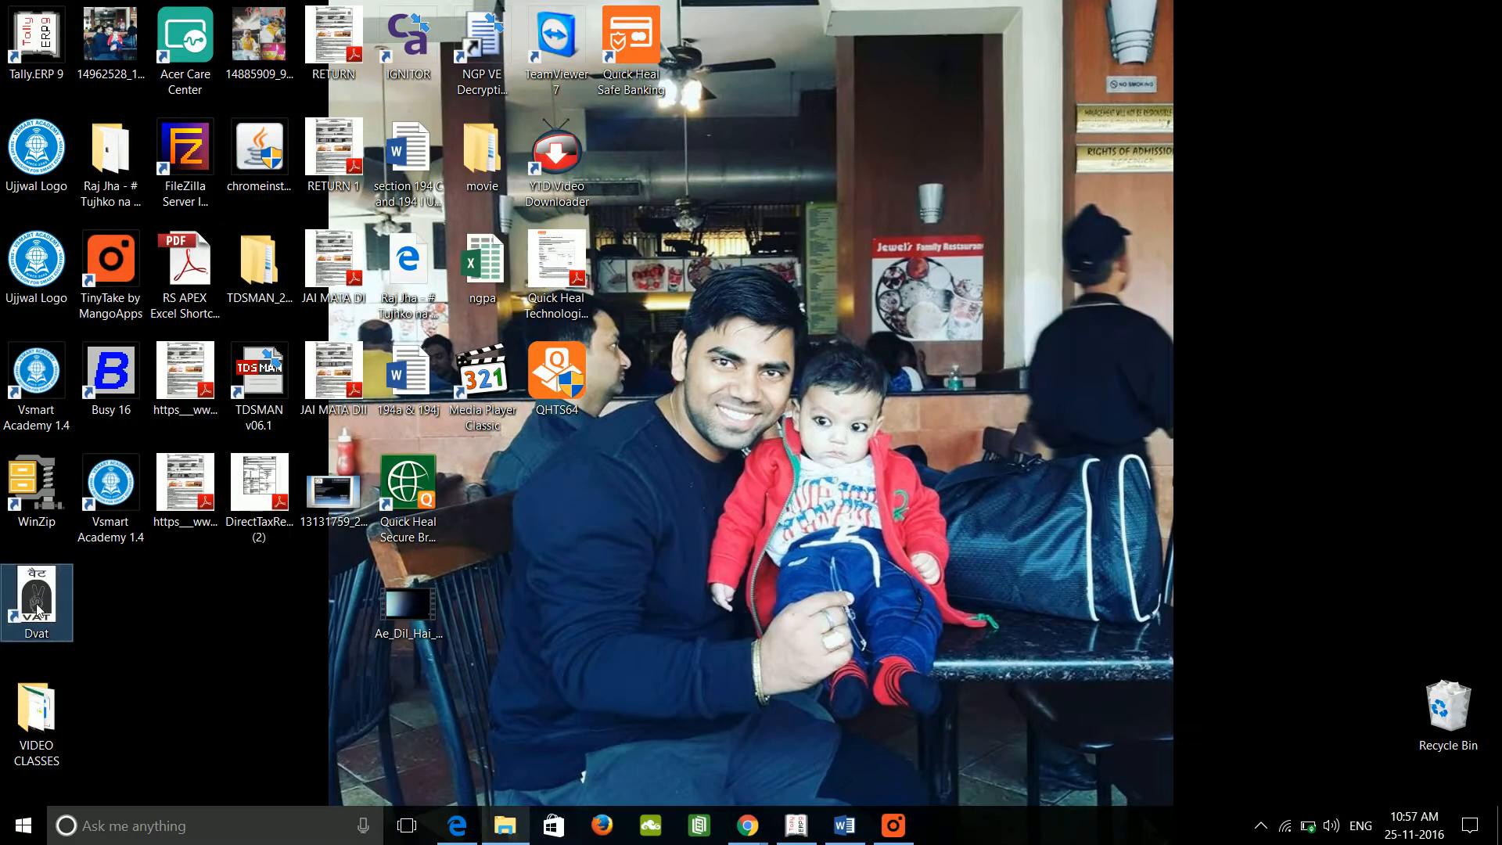
Step: Launch the Dvat utility, dismiss the Facebook notification, and restore the DVAT_NEW Explorer window
double_click(28, 595)
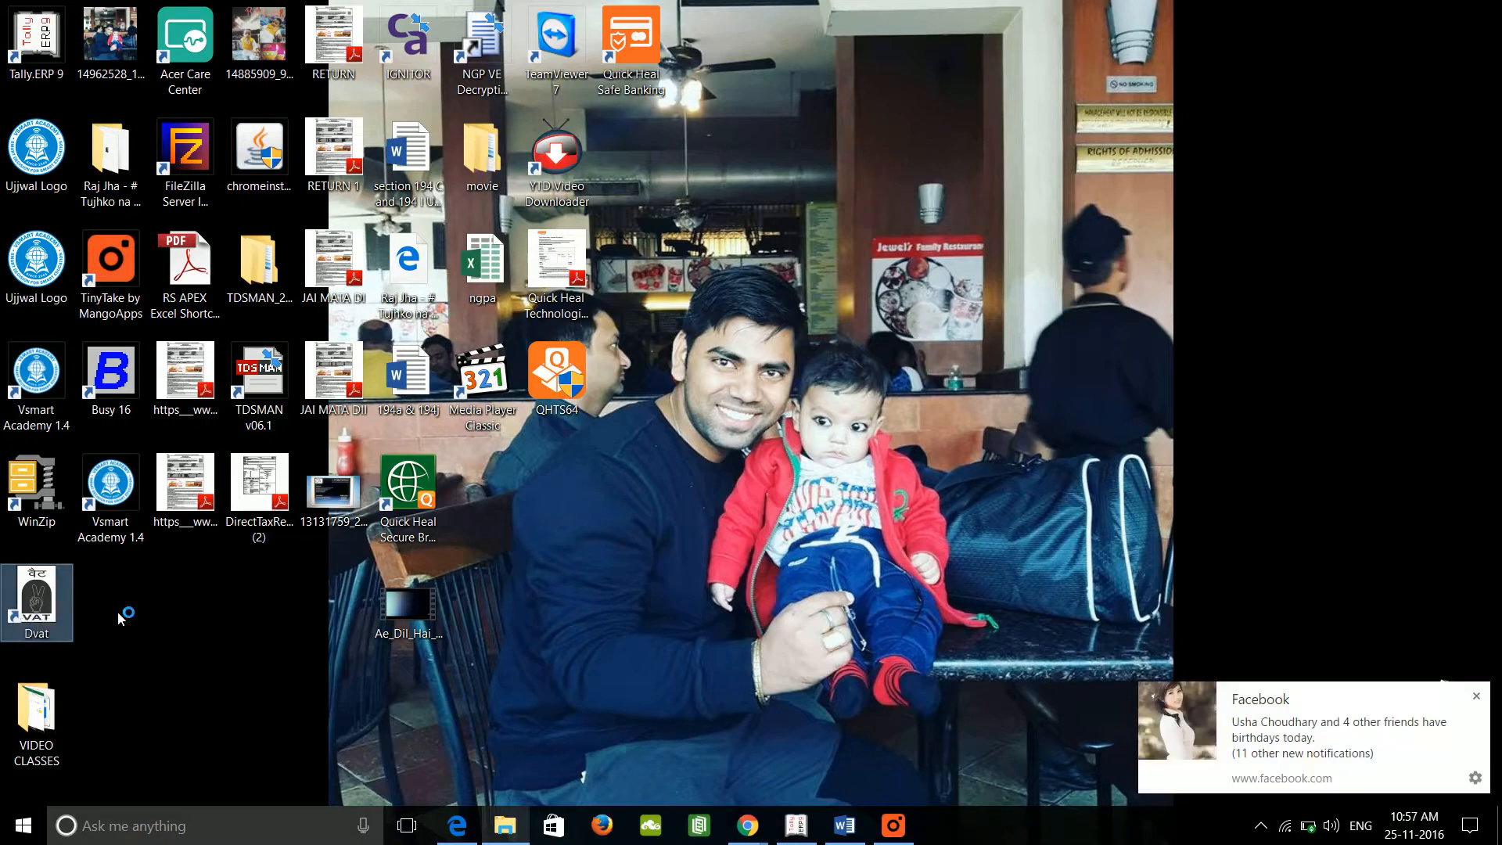
click(1477, 697)
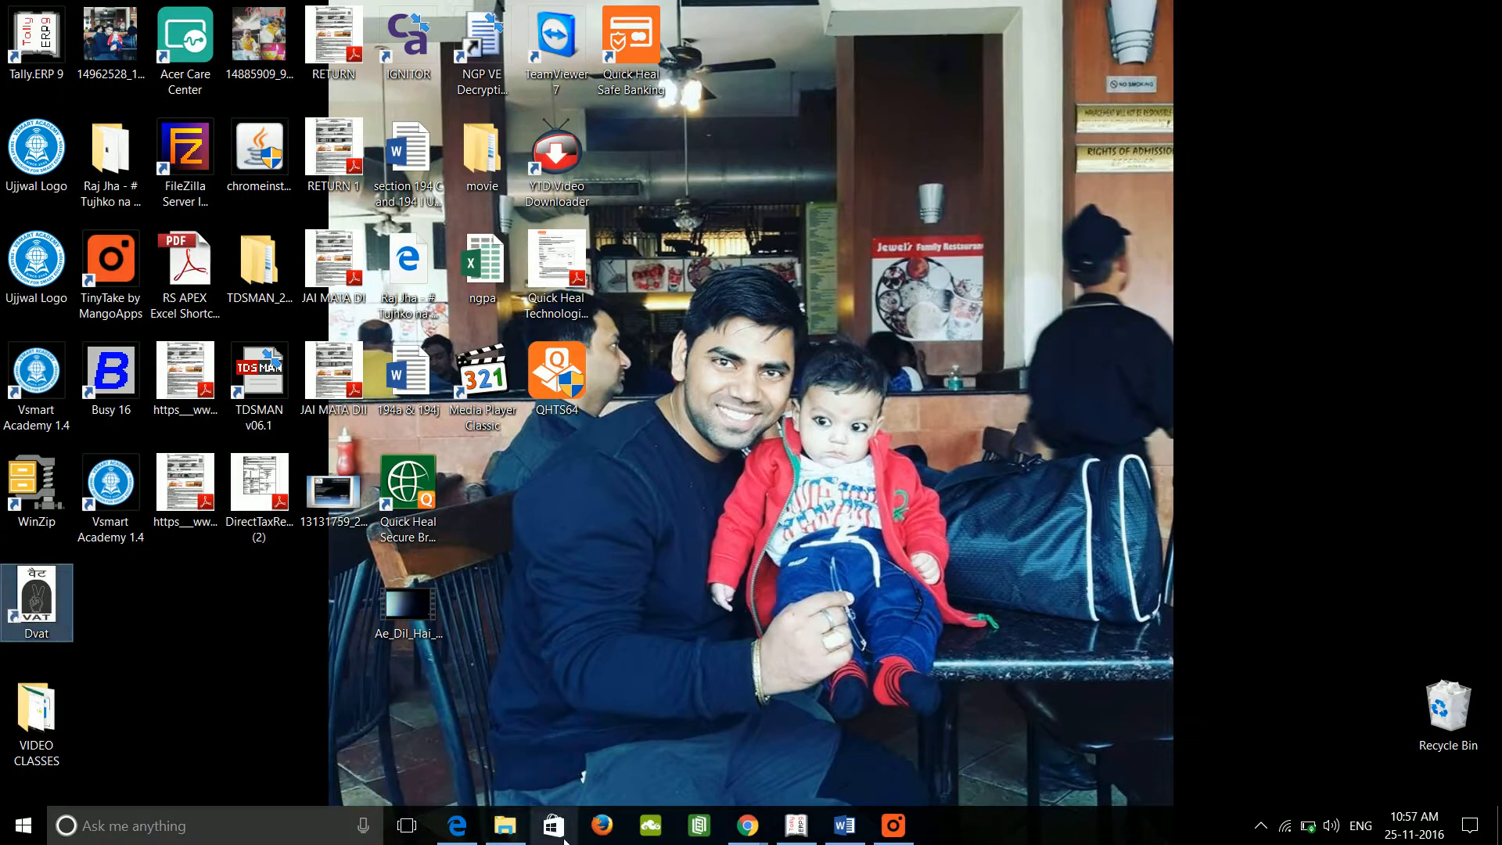
mouse_move(516, 826)
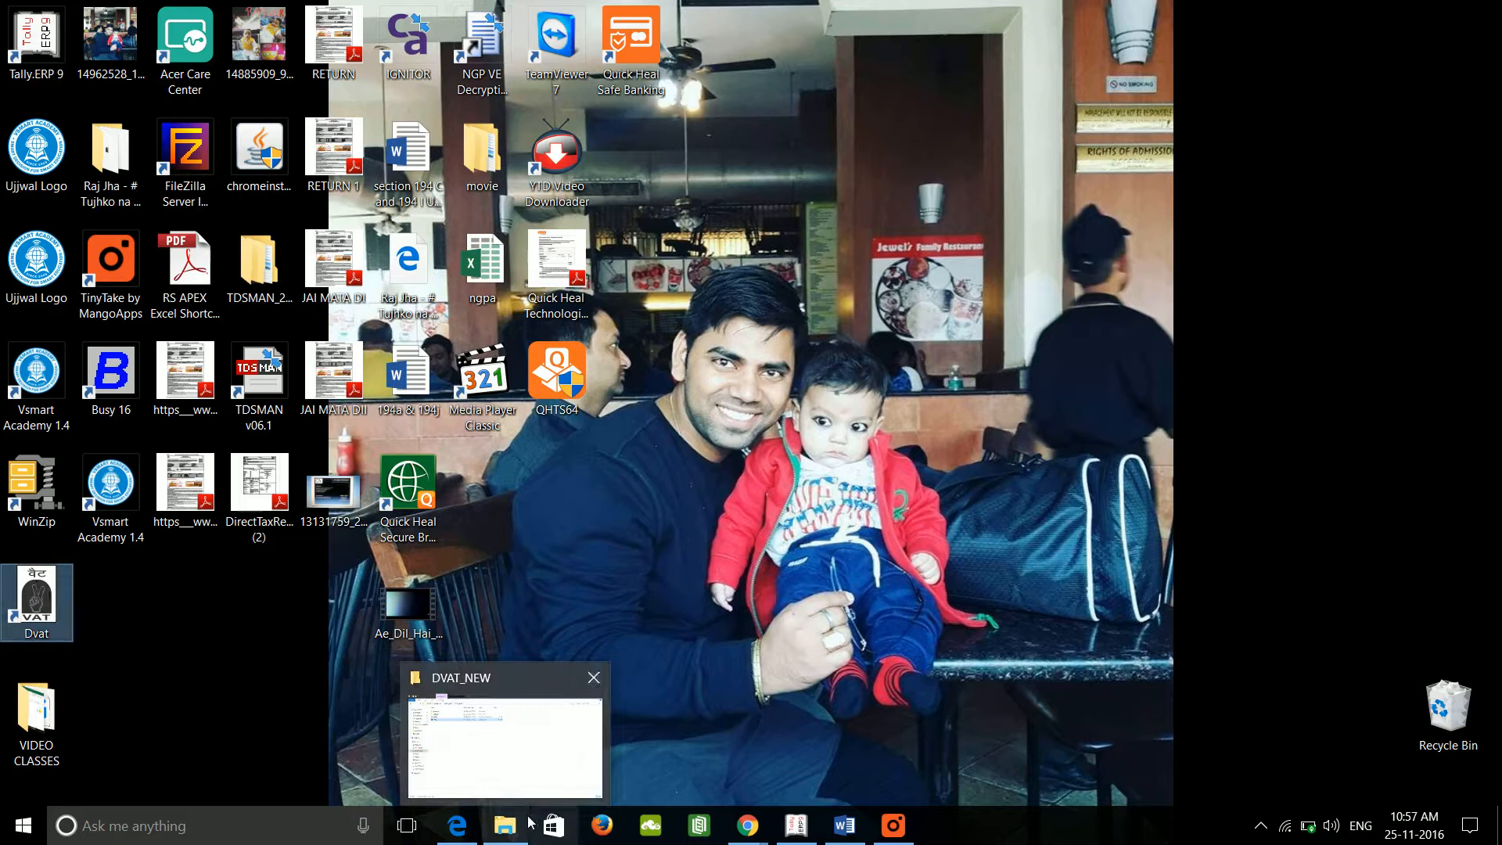
click(216, 686)
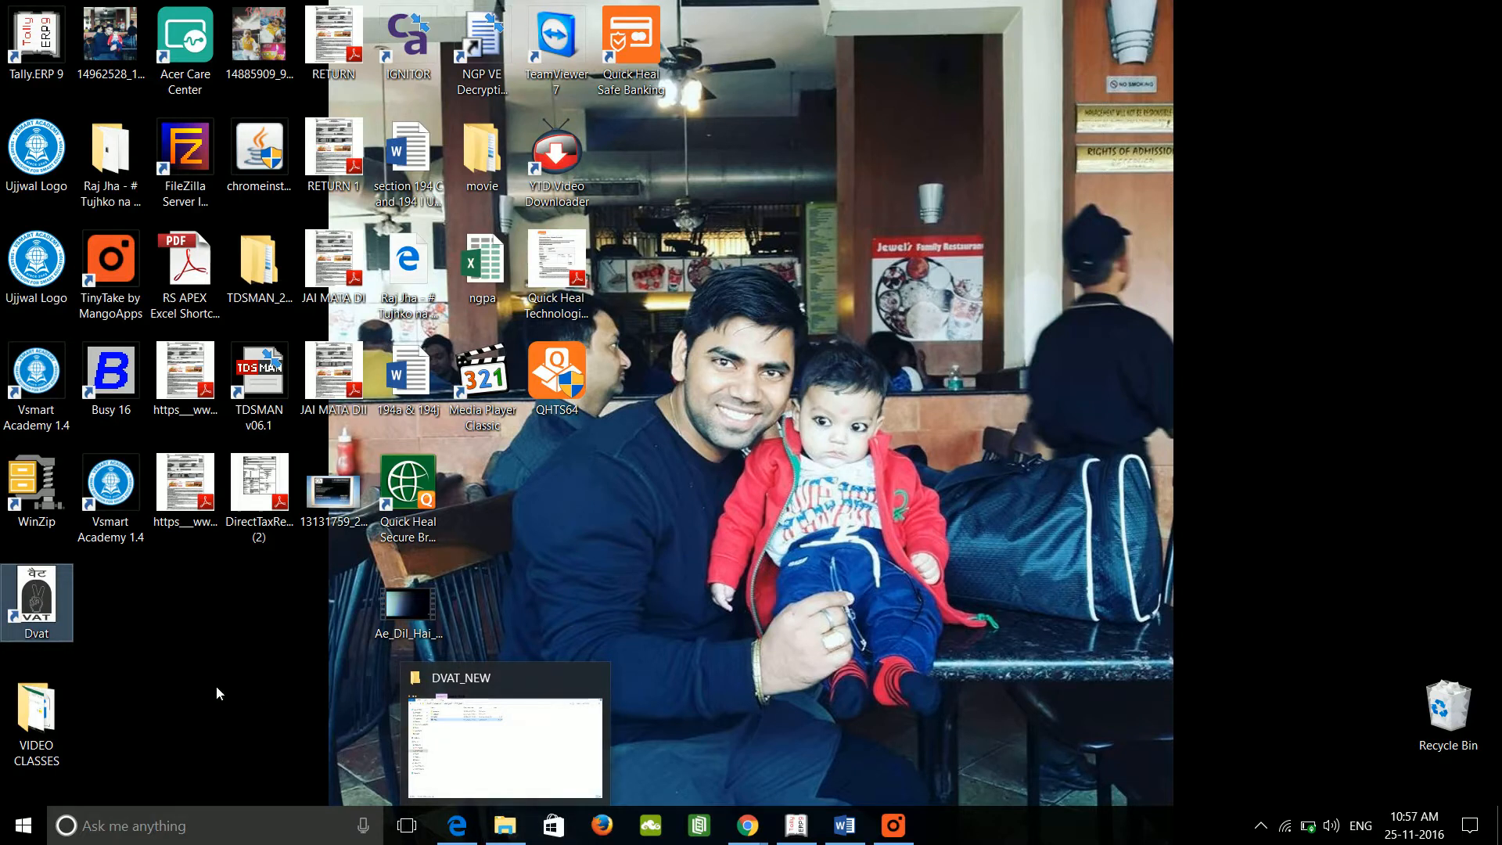
click(501, 828)
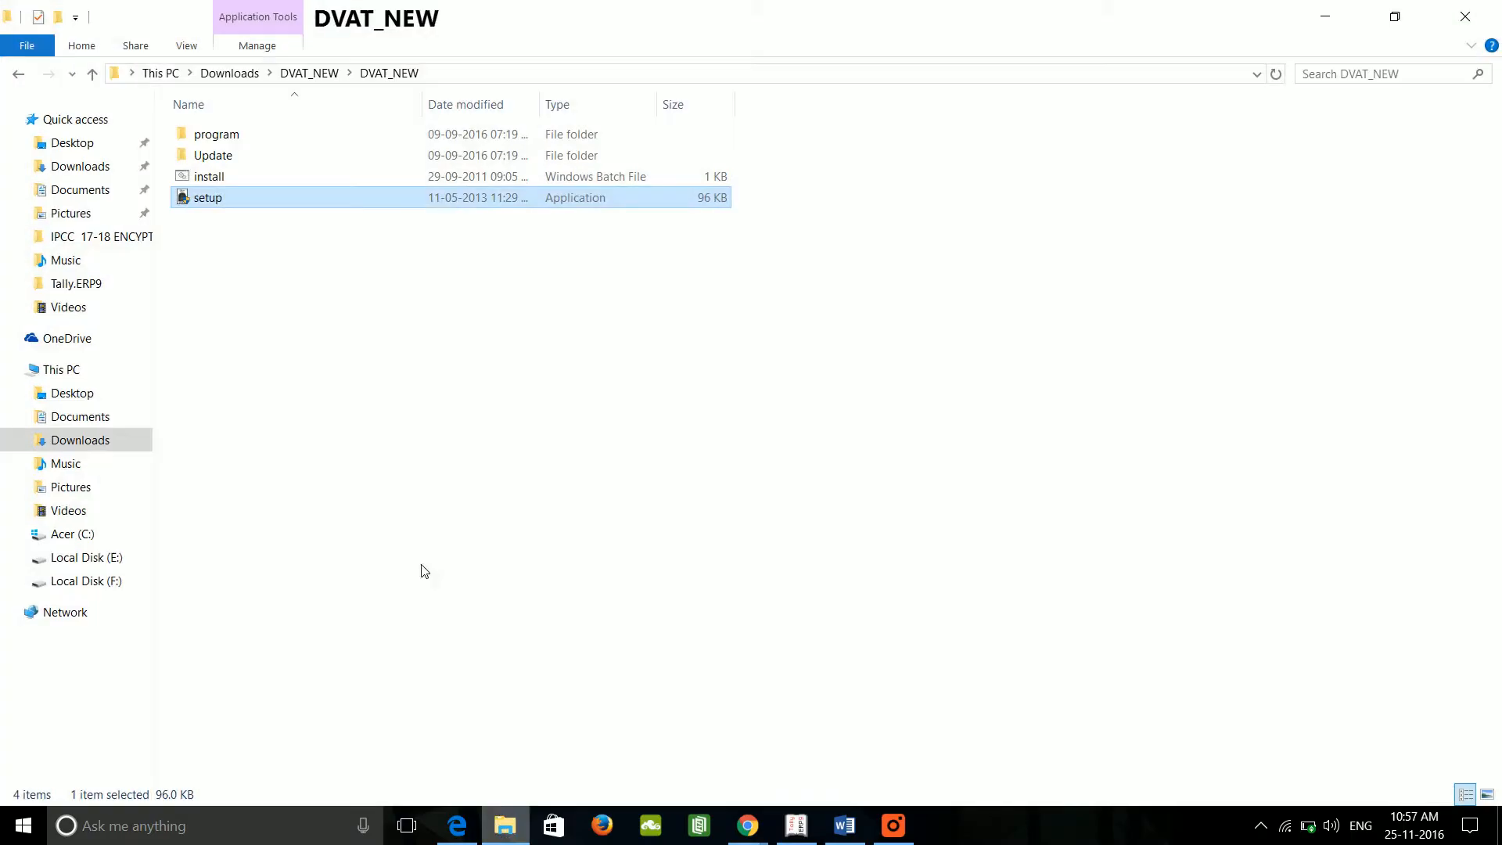
Step: Check the Annexure2A/2B templates in program > OtherResource, then open C: > Program Files > Tally.ERP9
double_click(237, 137)
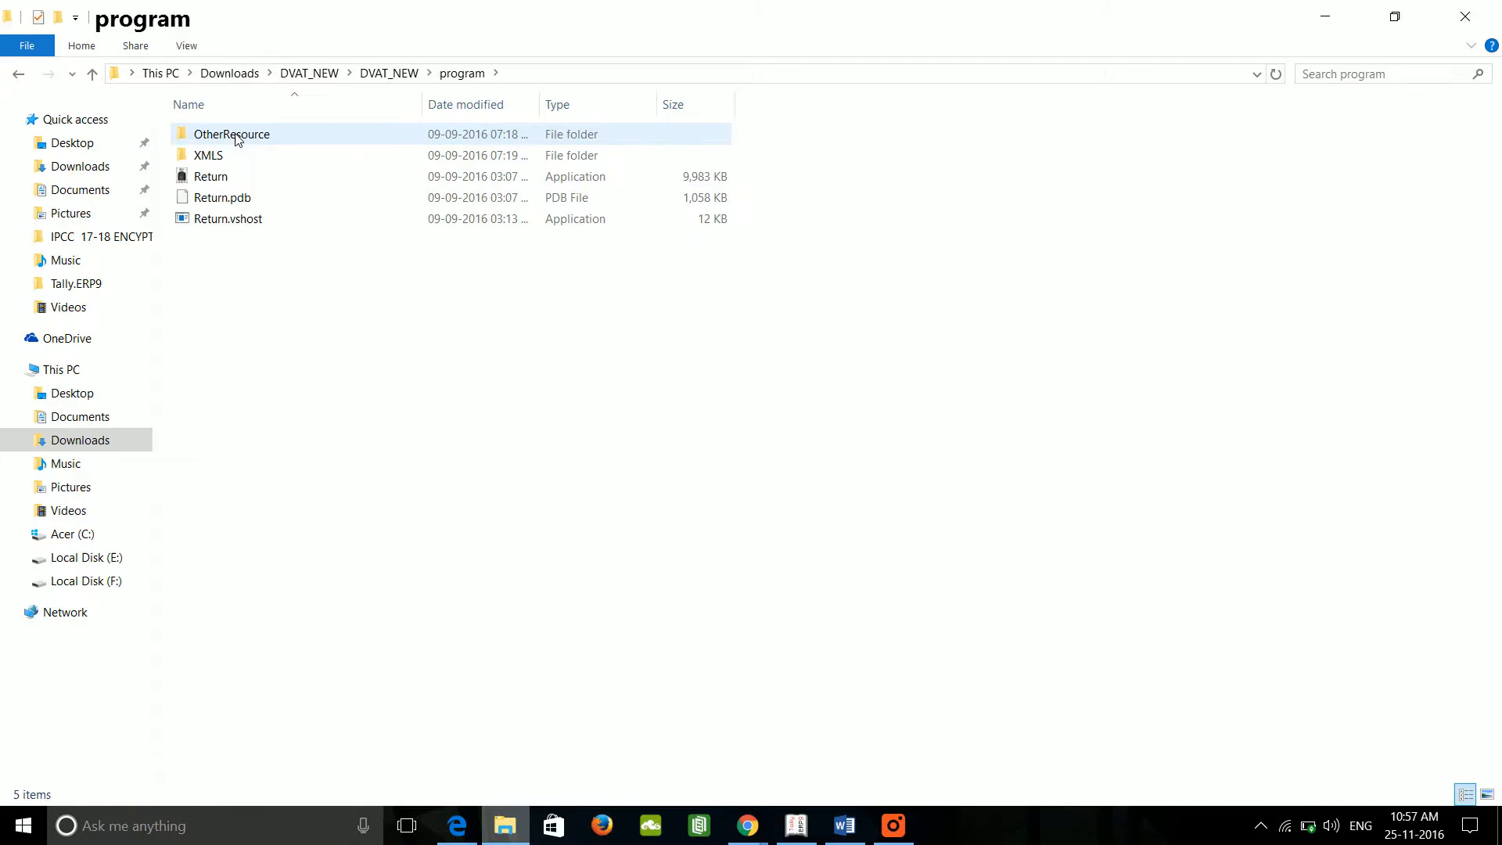
double_click(276, 136)
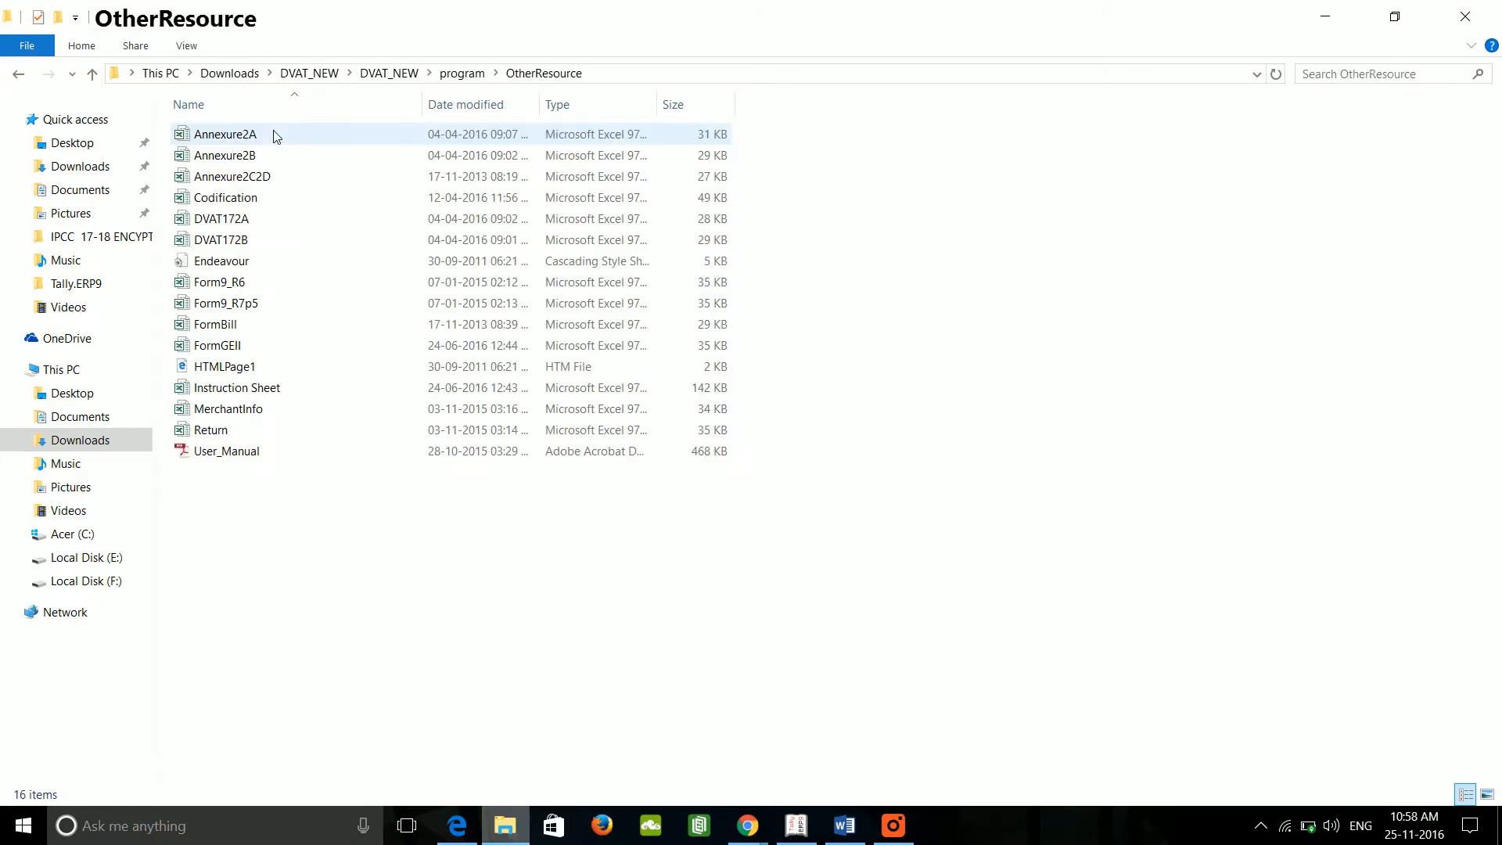
click(276, 136)
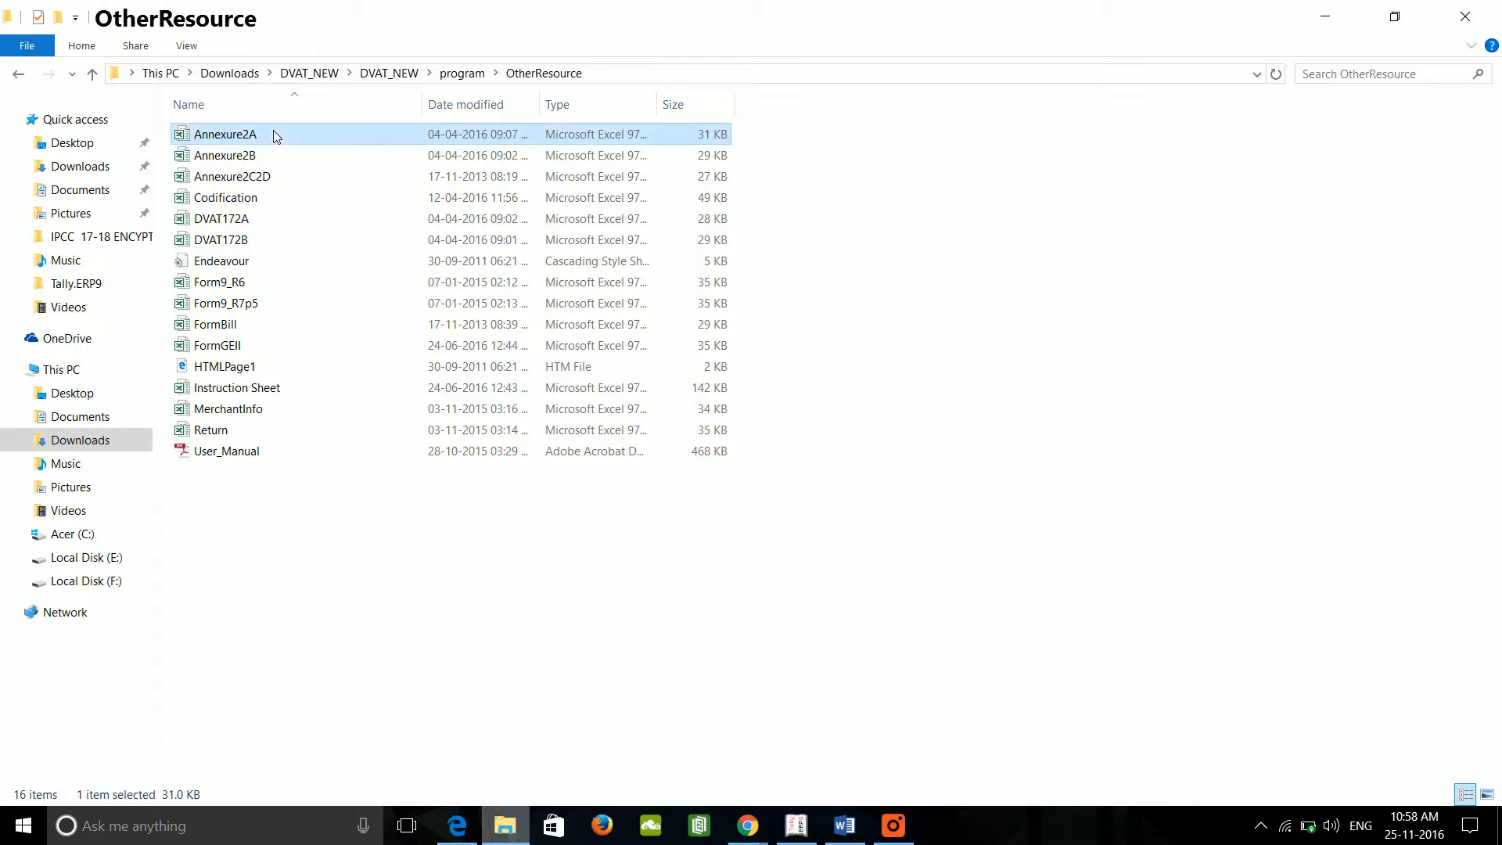
click(235, 159)
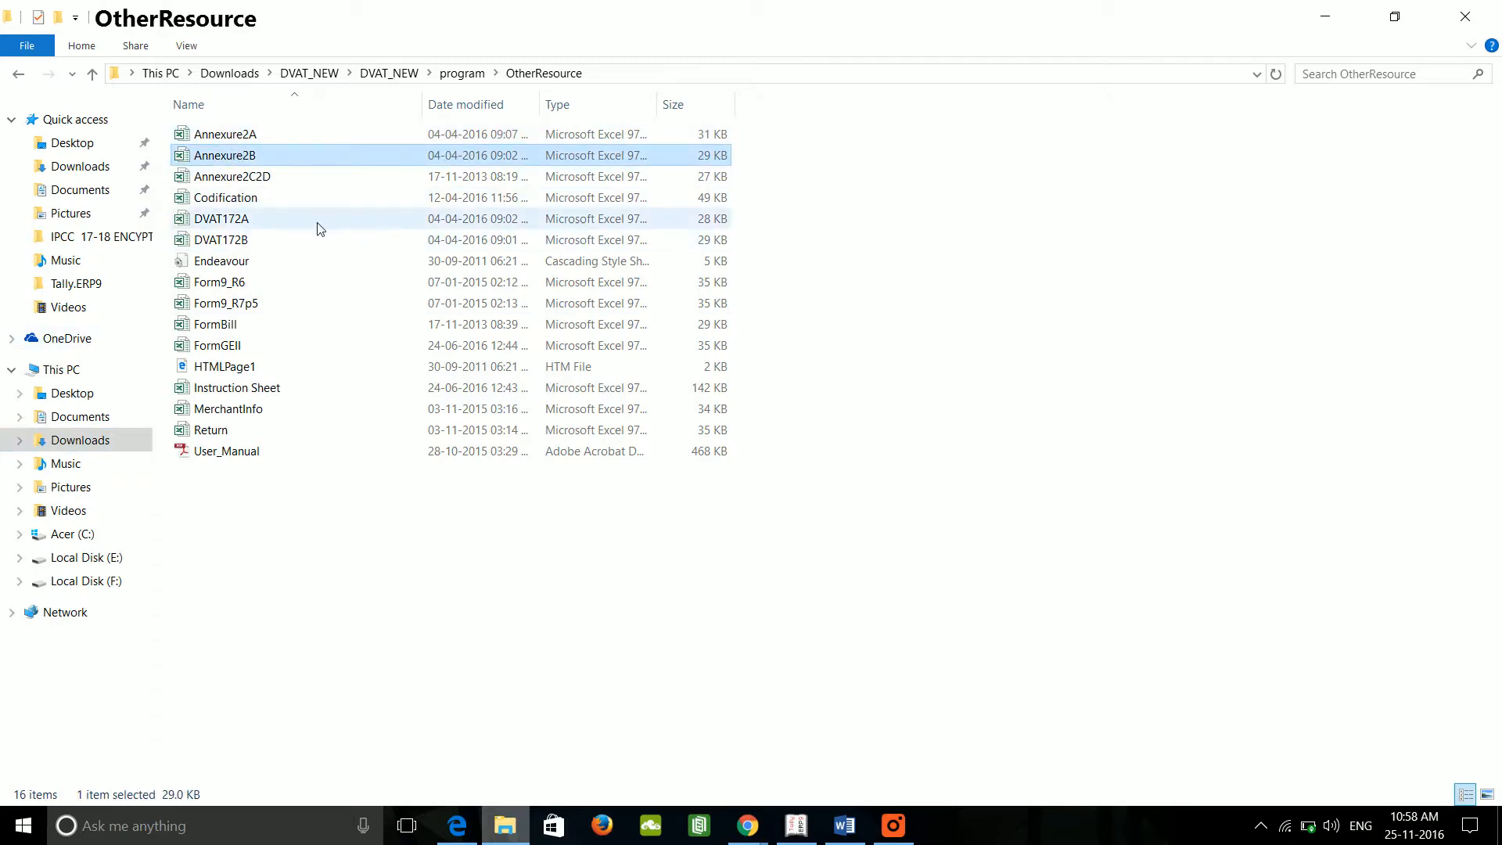
mouse_move(274, 159)
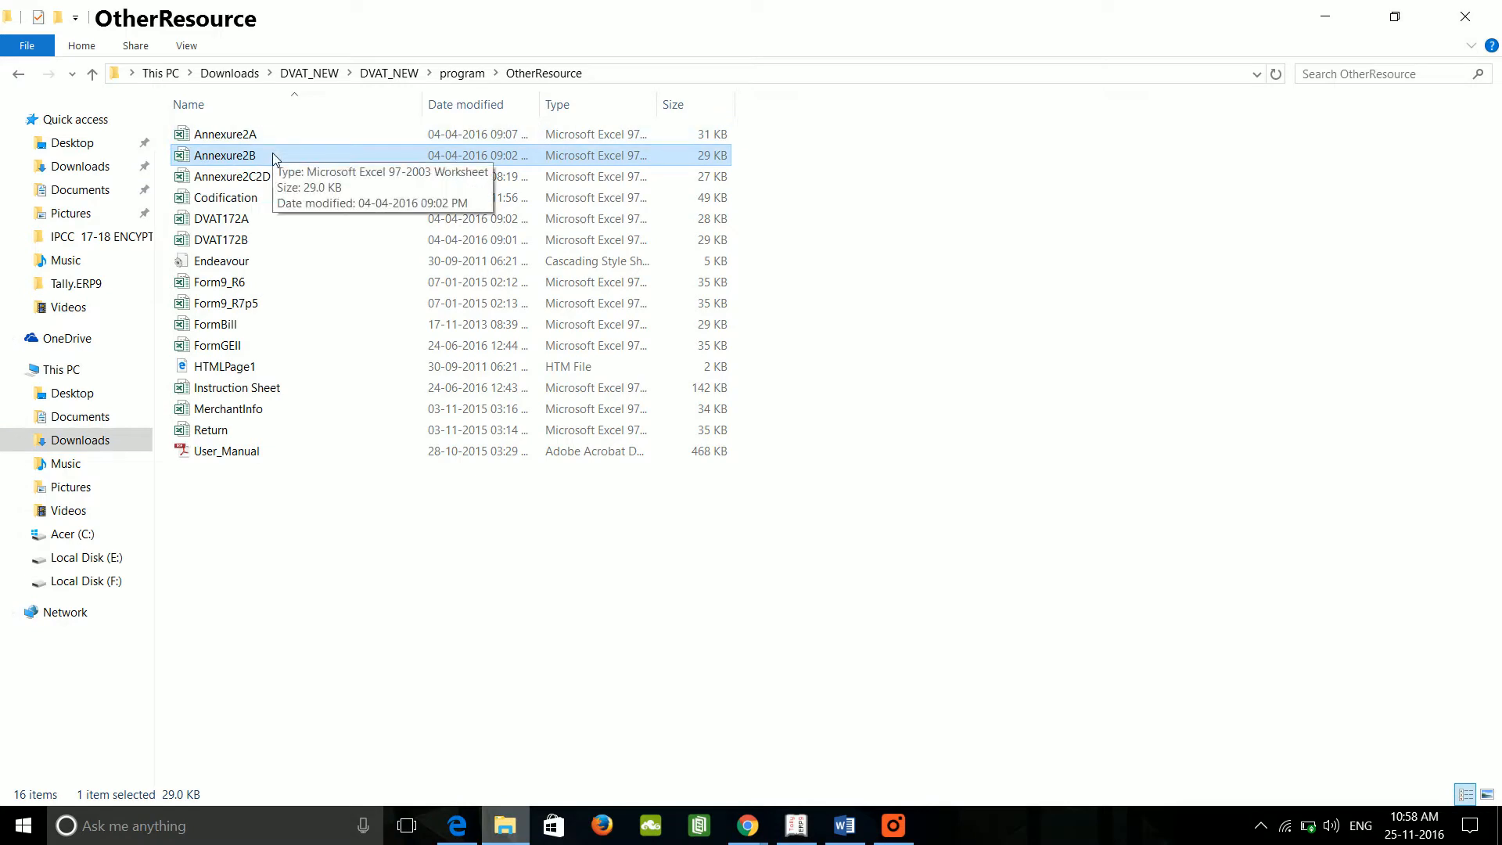
click(84, 535)
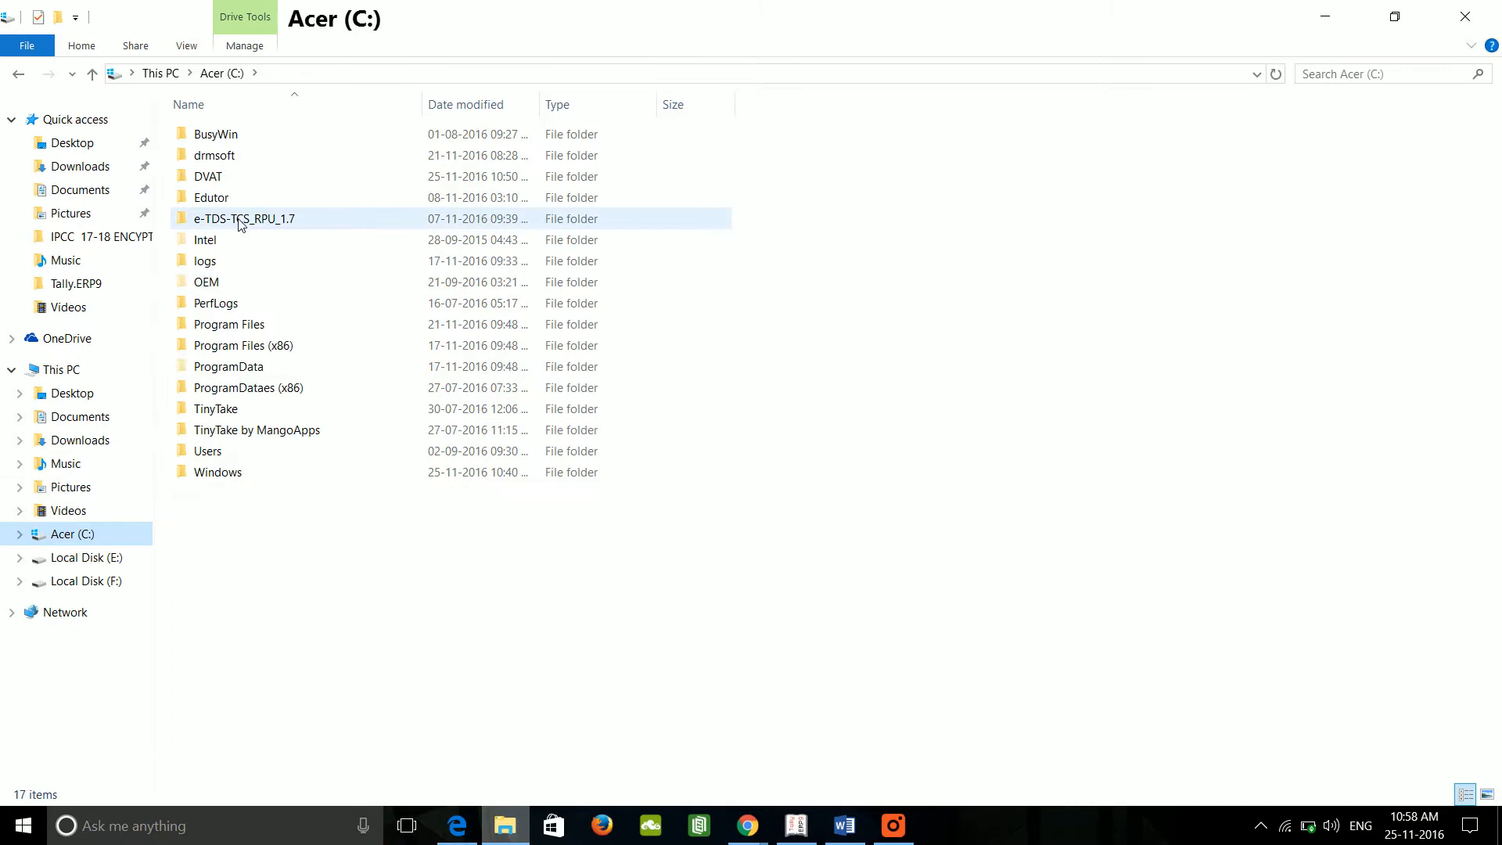
double_click(254, 327)
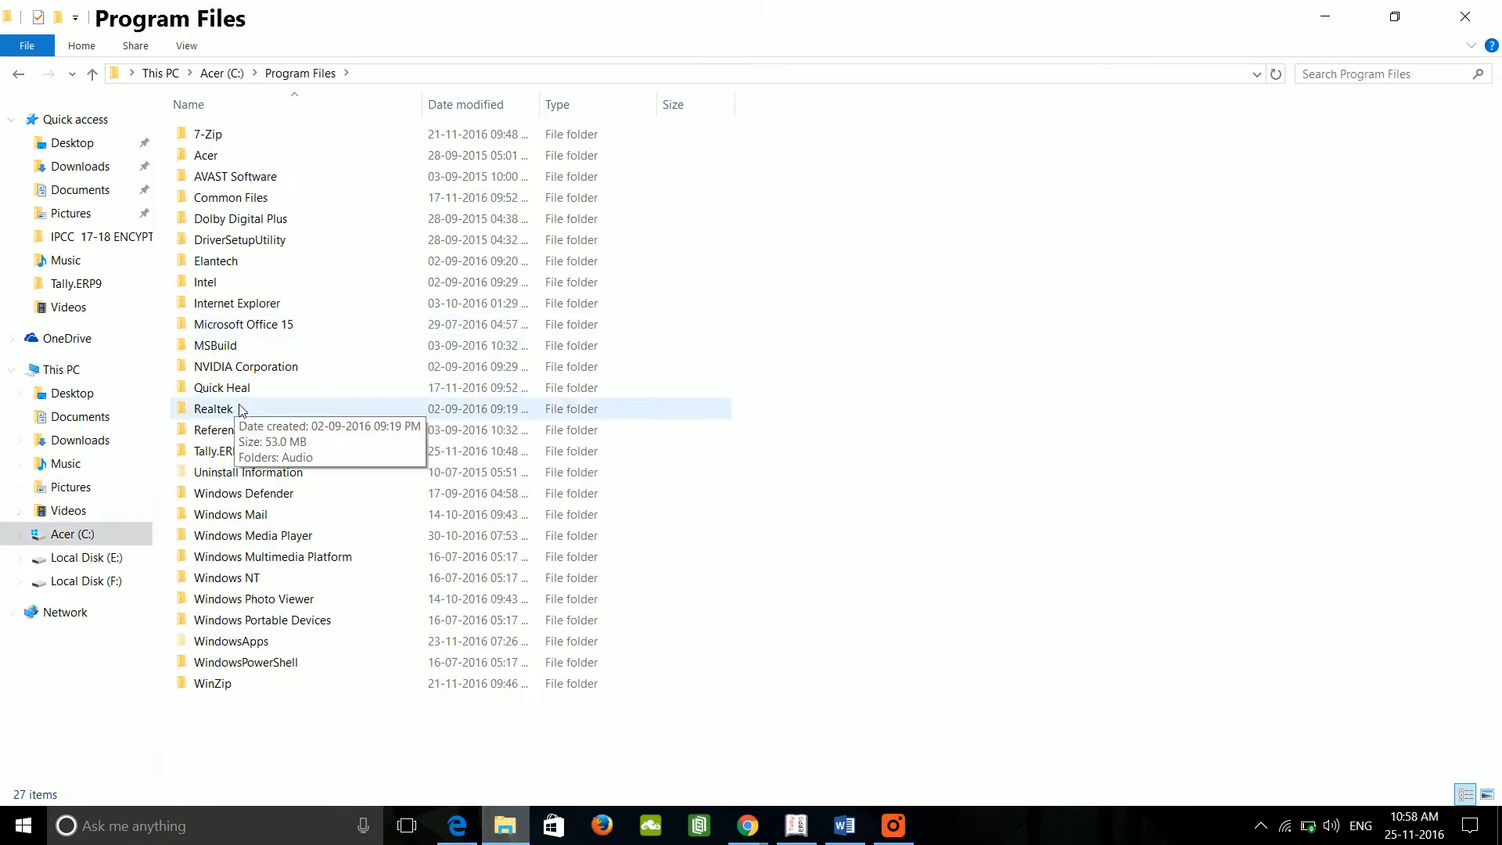
double_click(227, 452)
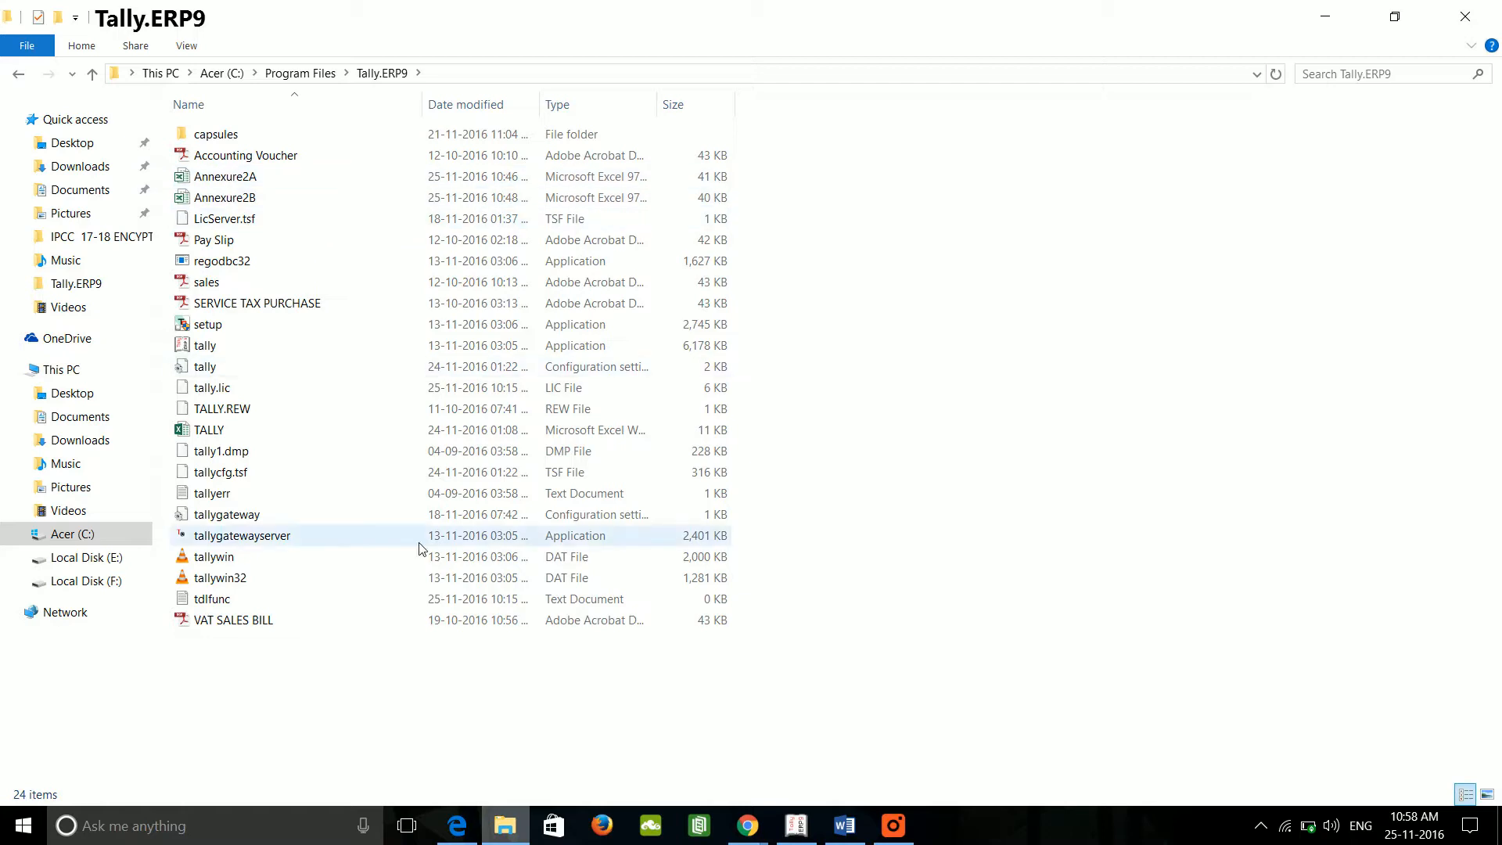
Step: Back in Tally, go from Gateway of Tally through Display > Statutory Reports > VAT Reports to VAT Returns
click(796, 828)
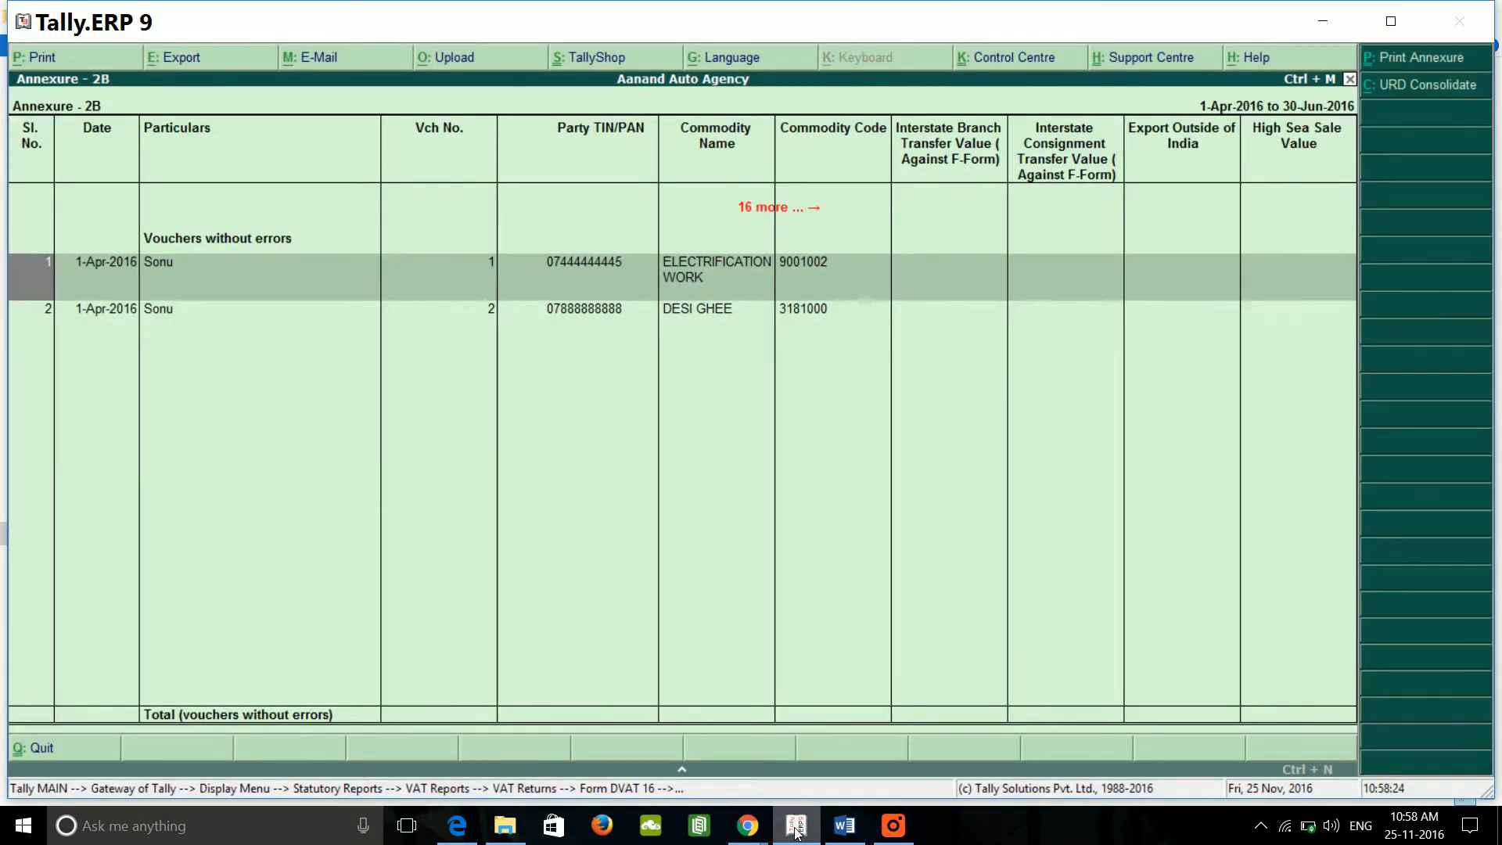
key(Escape)
key(Escape)
key(Escape)
key(Escape)
key(Escape)
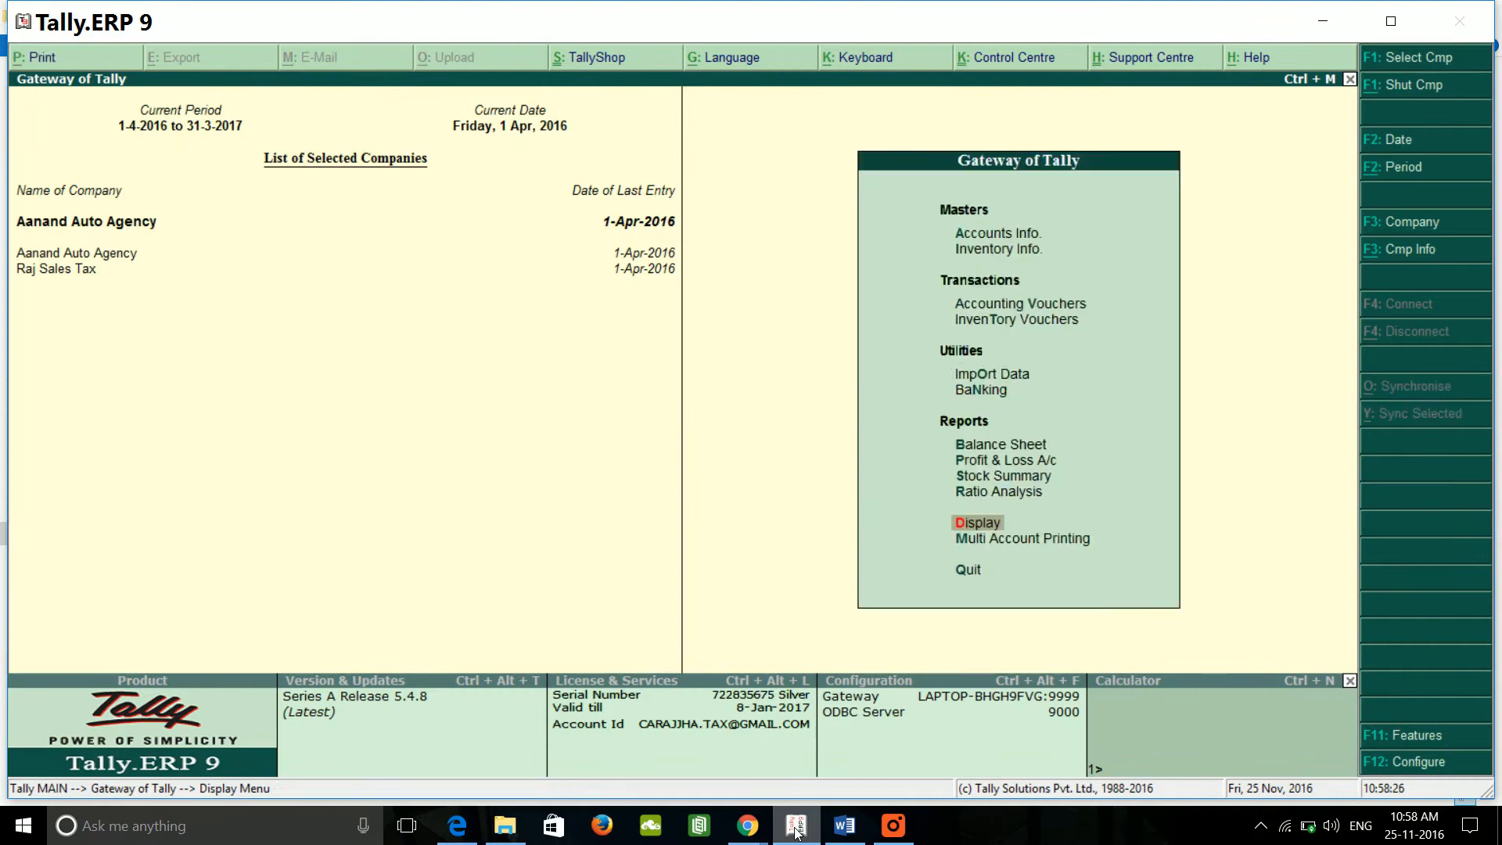
key(Escape)
key(Escape)
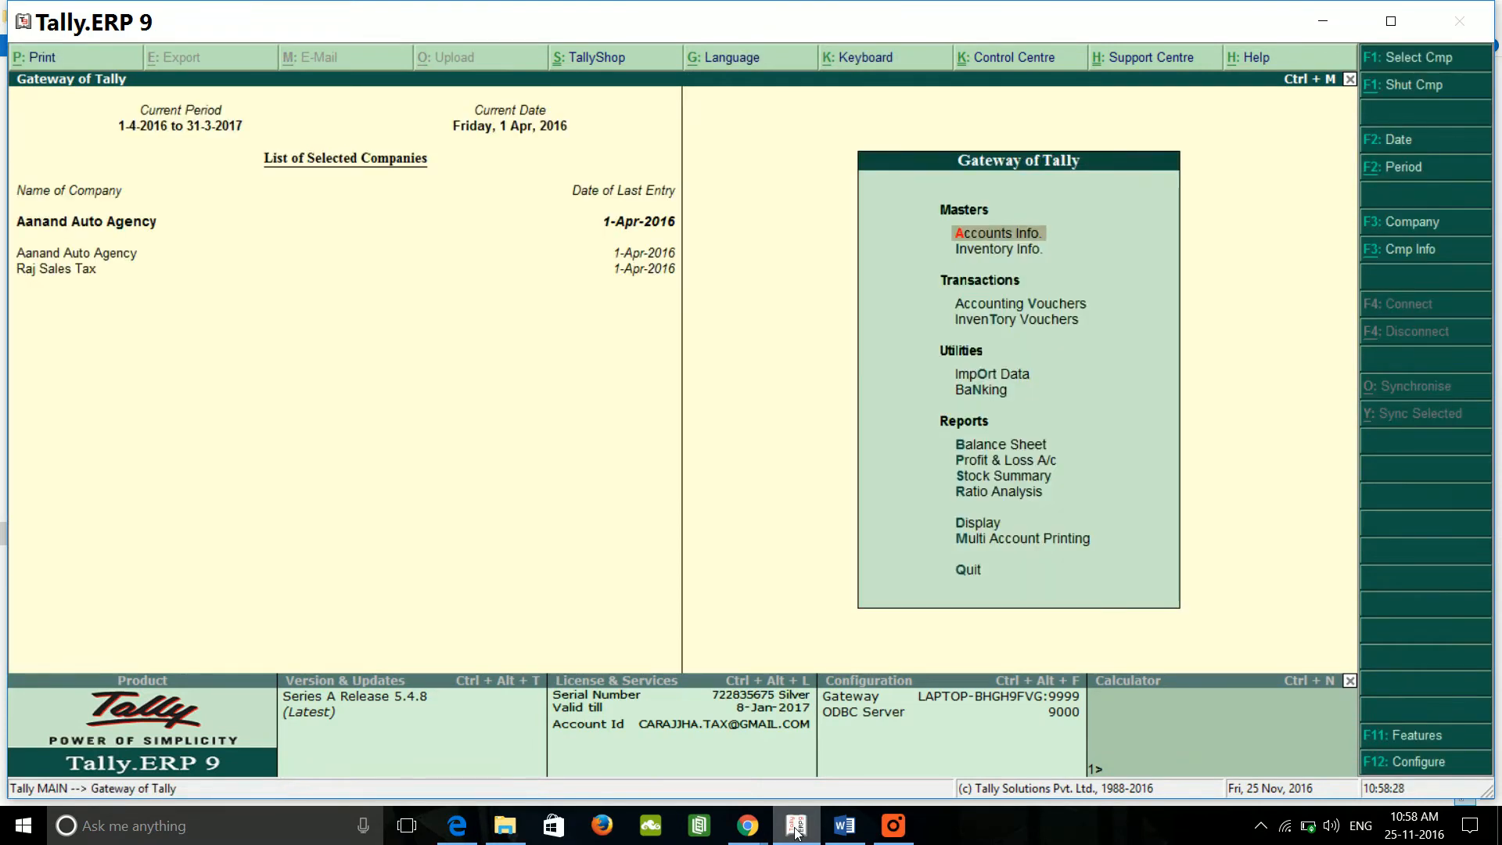
key(Down)
key(Down)
key(Down)
key(Down)
key(Down)
key(Down)
key(Down)
key(Down)
key(Down)
key(Down)
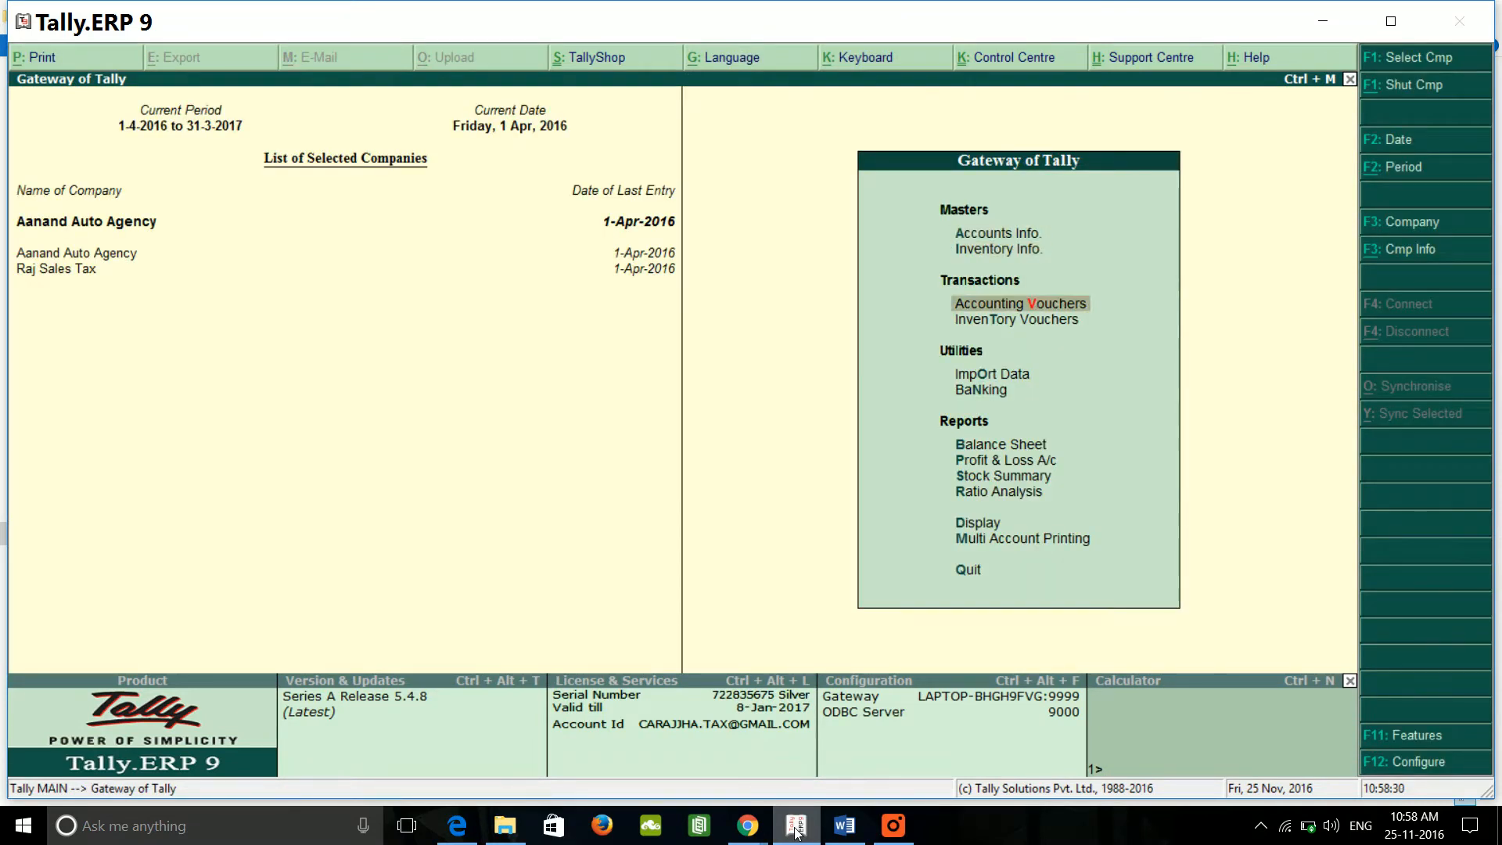
key(Return)
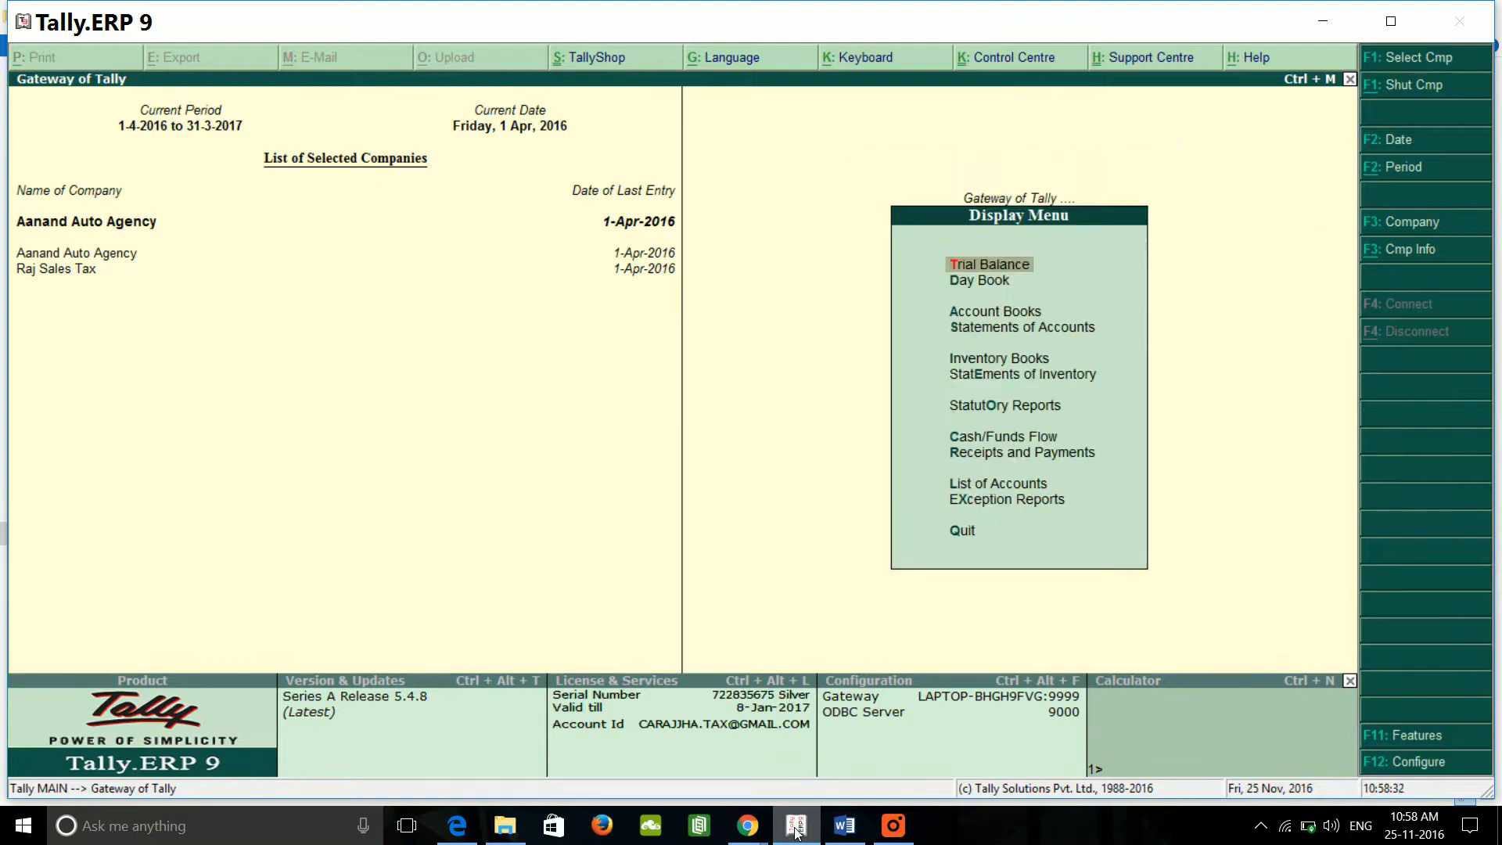
key(Down)
key(Down)
key(Down)
key(Down)
key(Down)
key(Down)
key(Down)
key(Up)
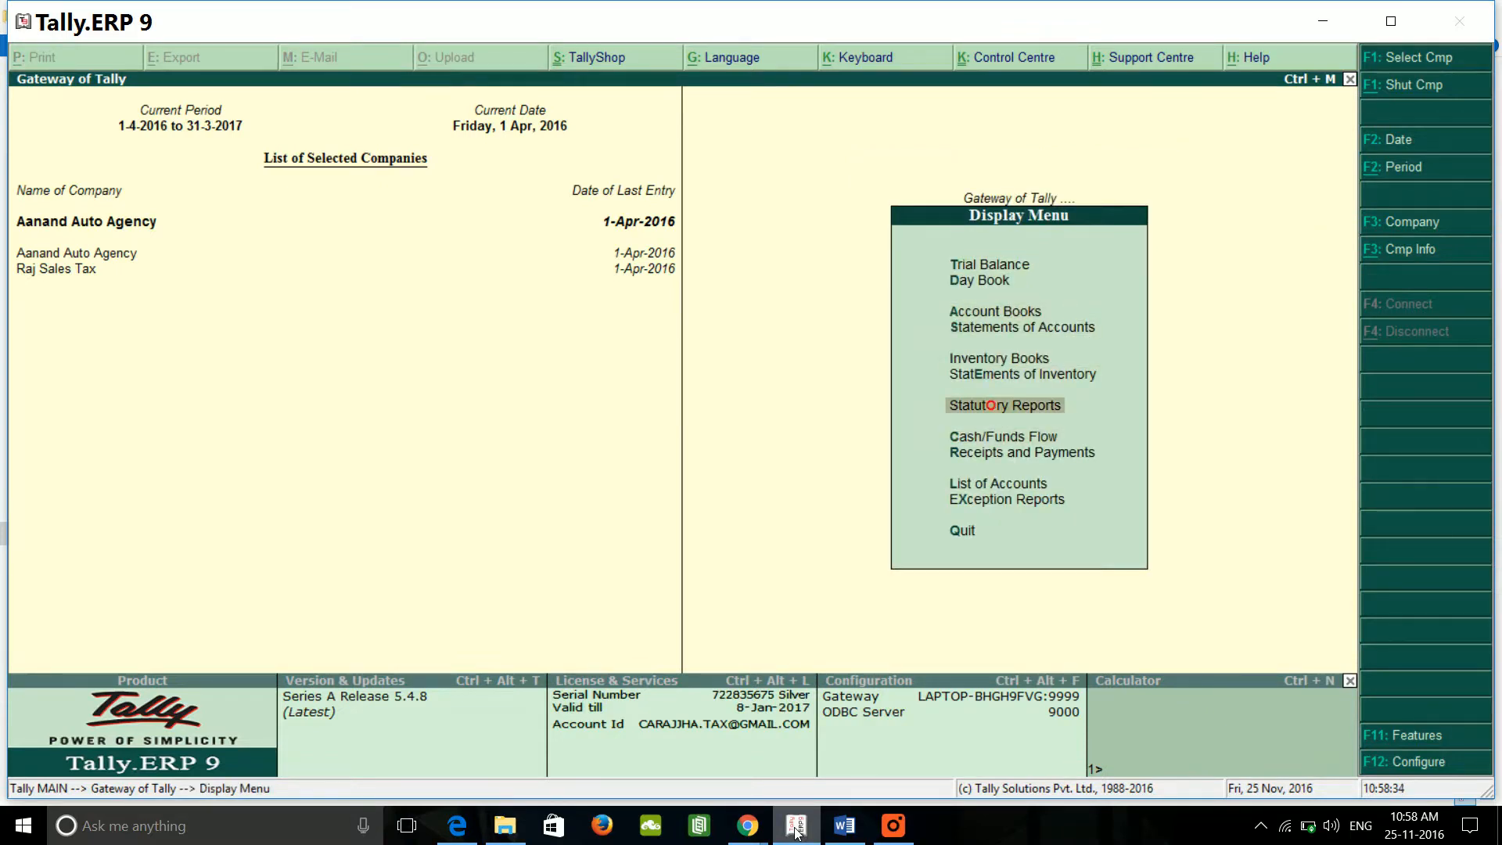
key(Return)
key(Return)
key(Return)
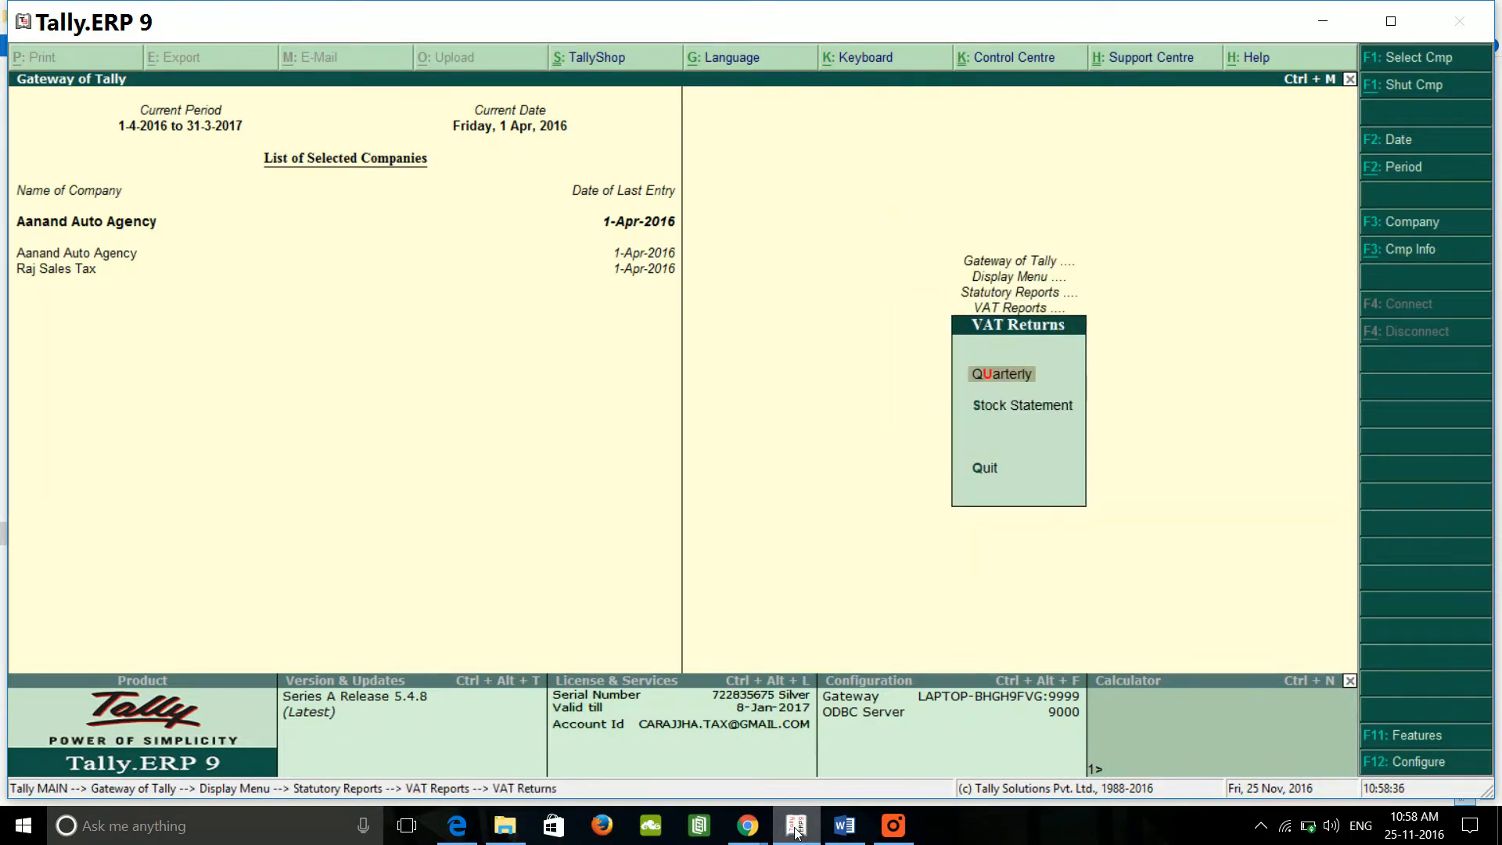
key(Return)
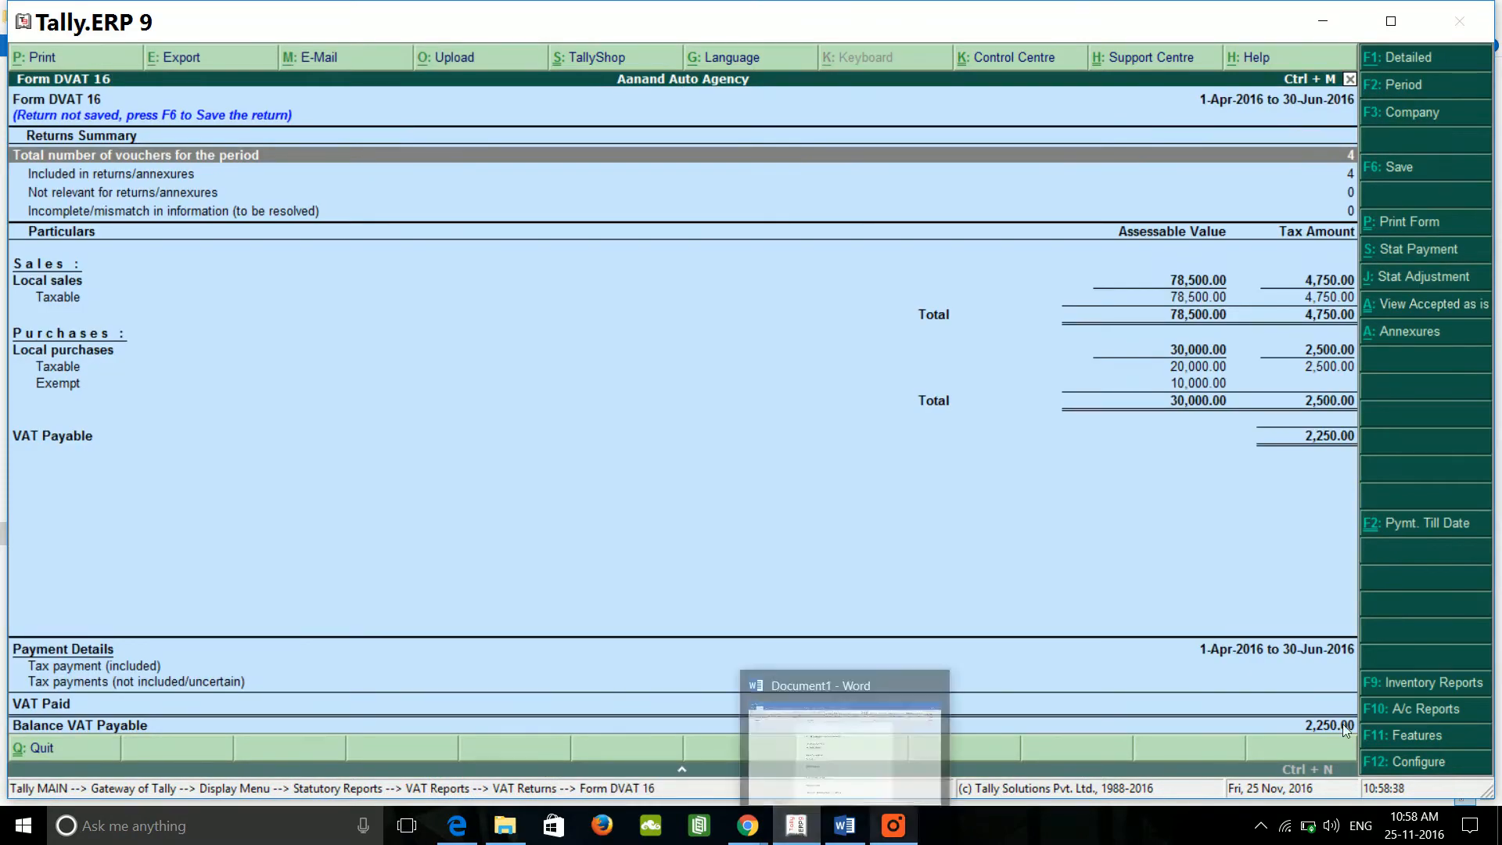
Step: Open Annexure 2A from the e-VAT annexures, export it to Annexure2A.xls, and close Excel
click(1433, 337)
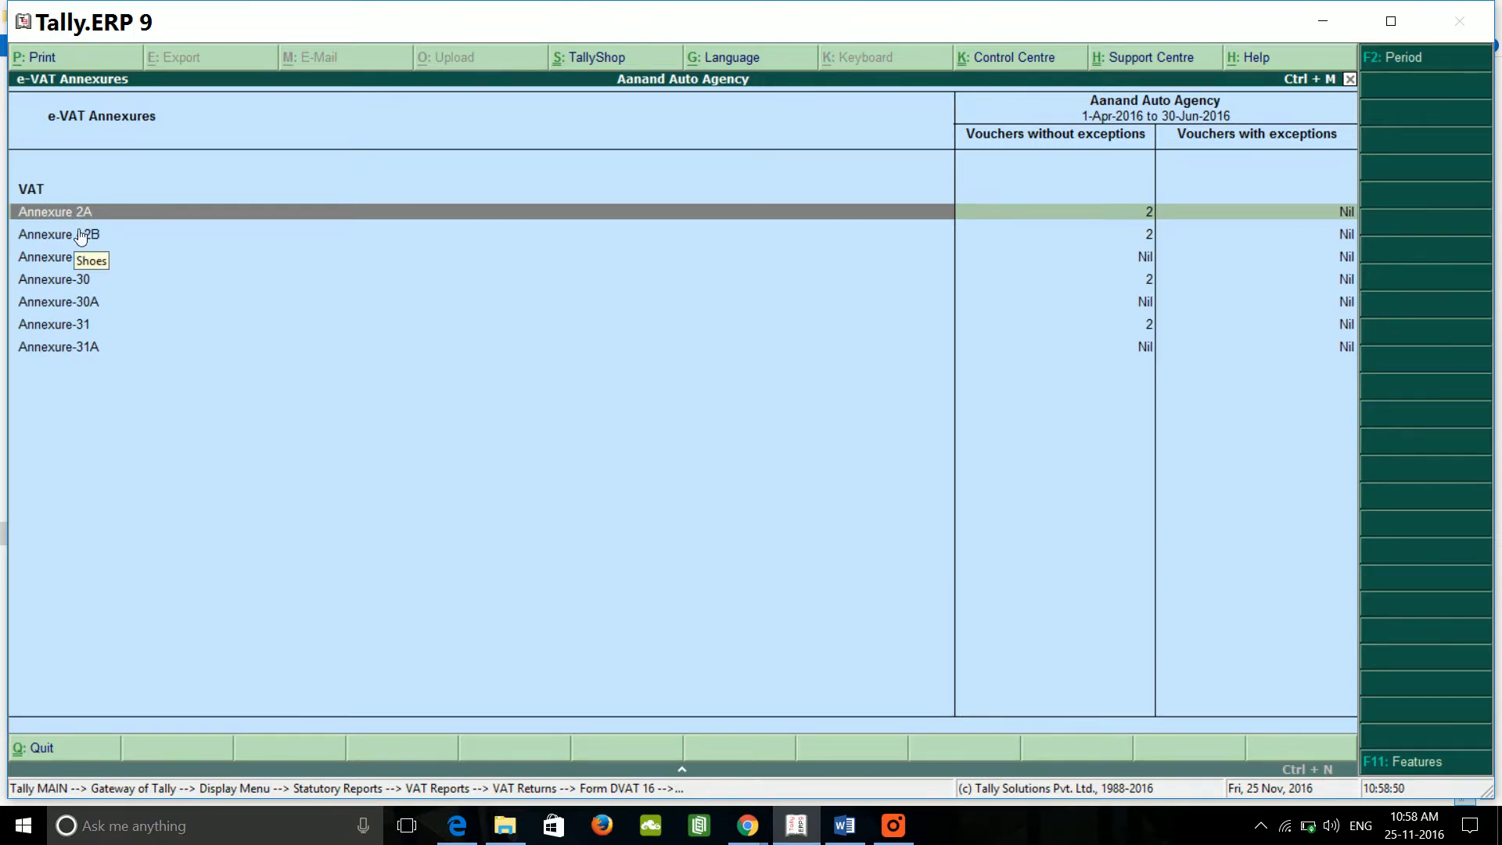
key(Return)
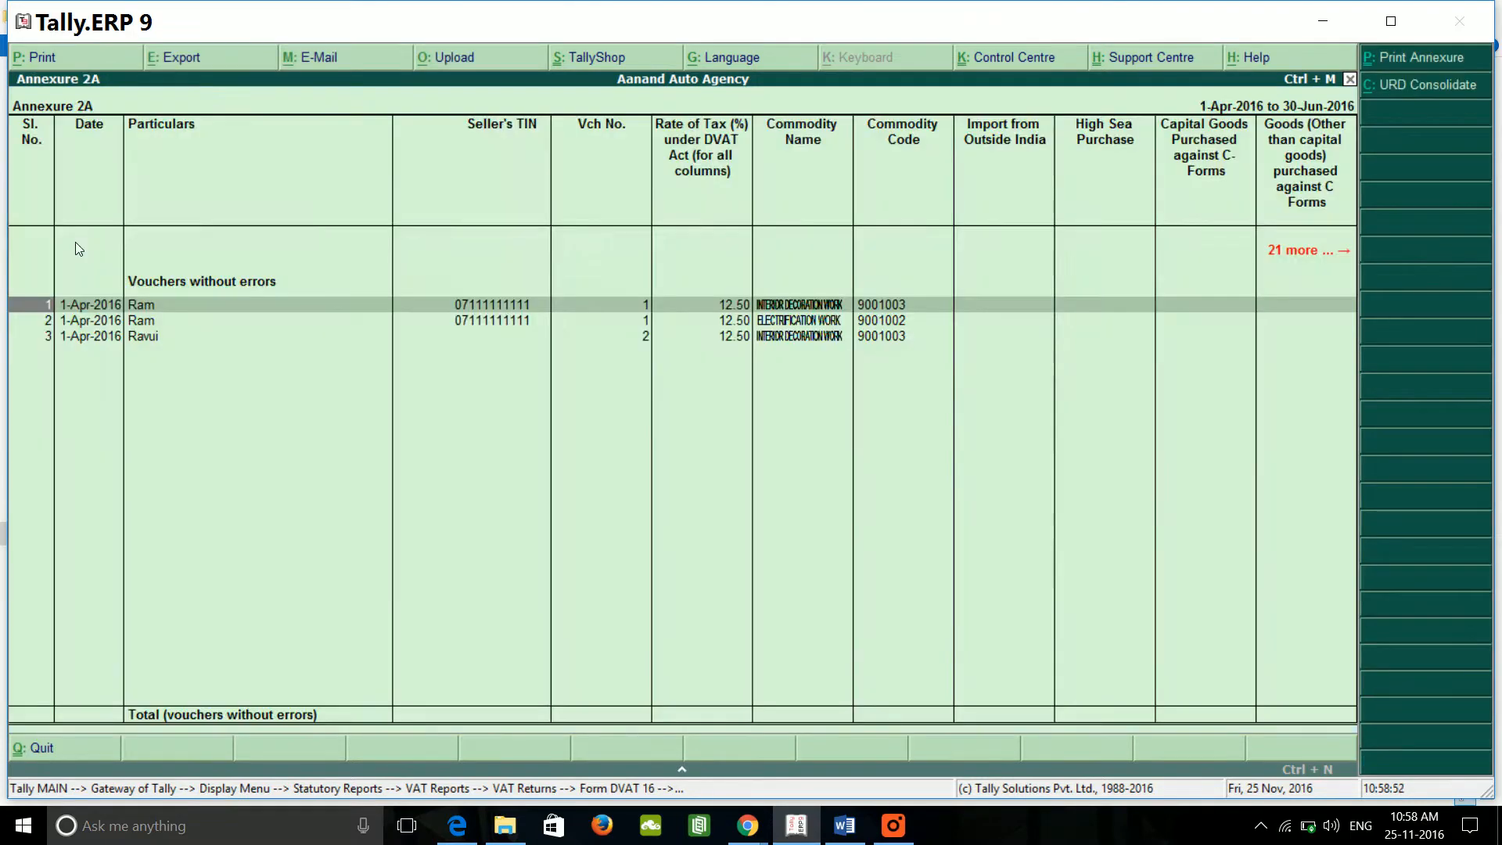
key(Down)
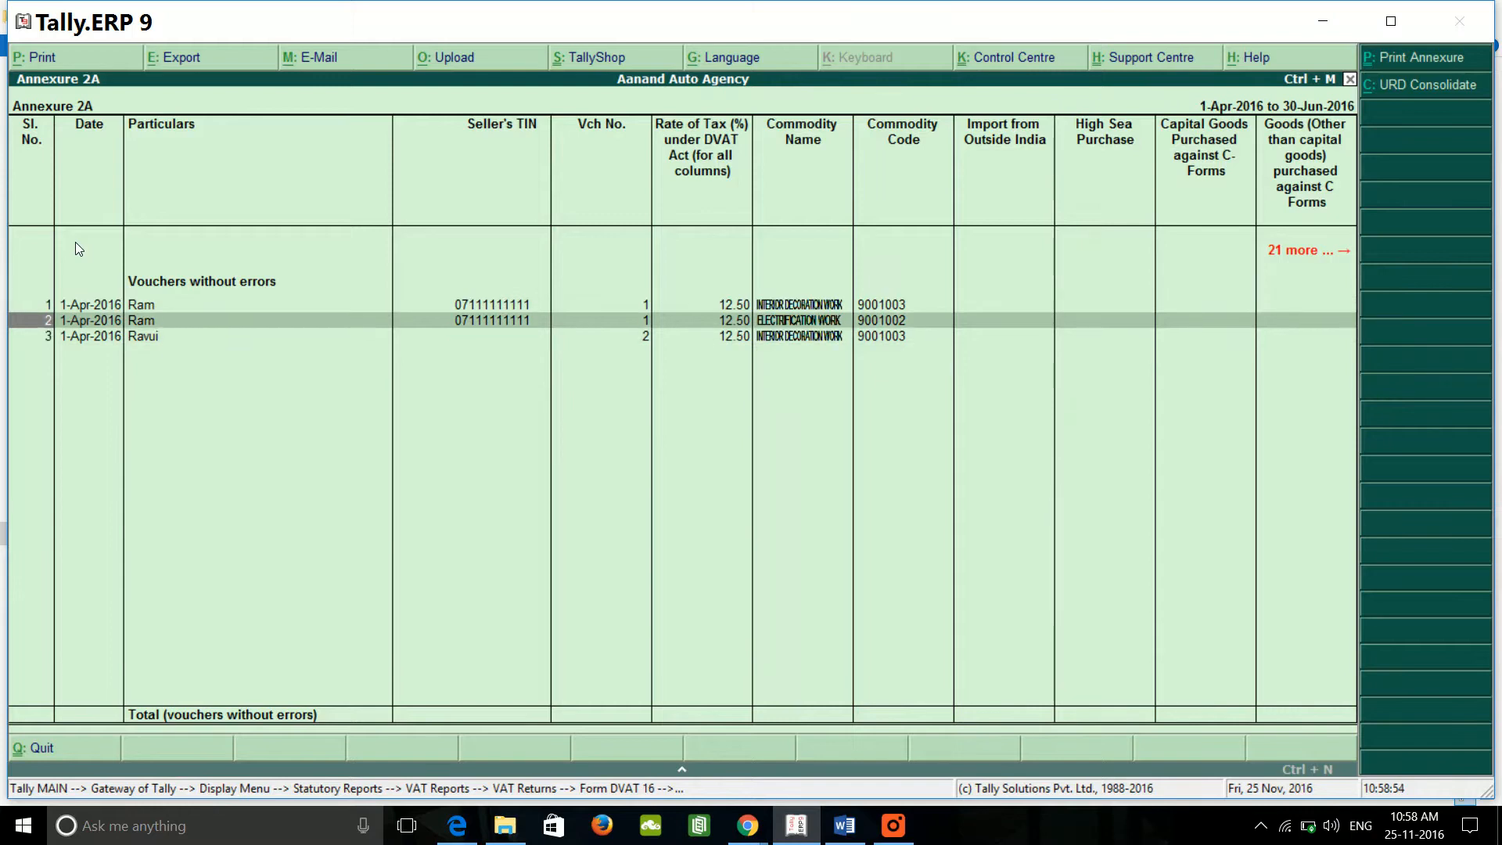
key(Up)
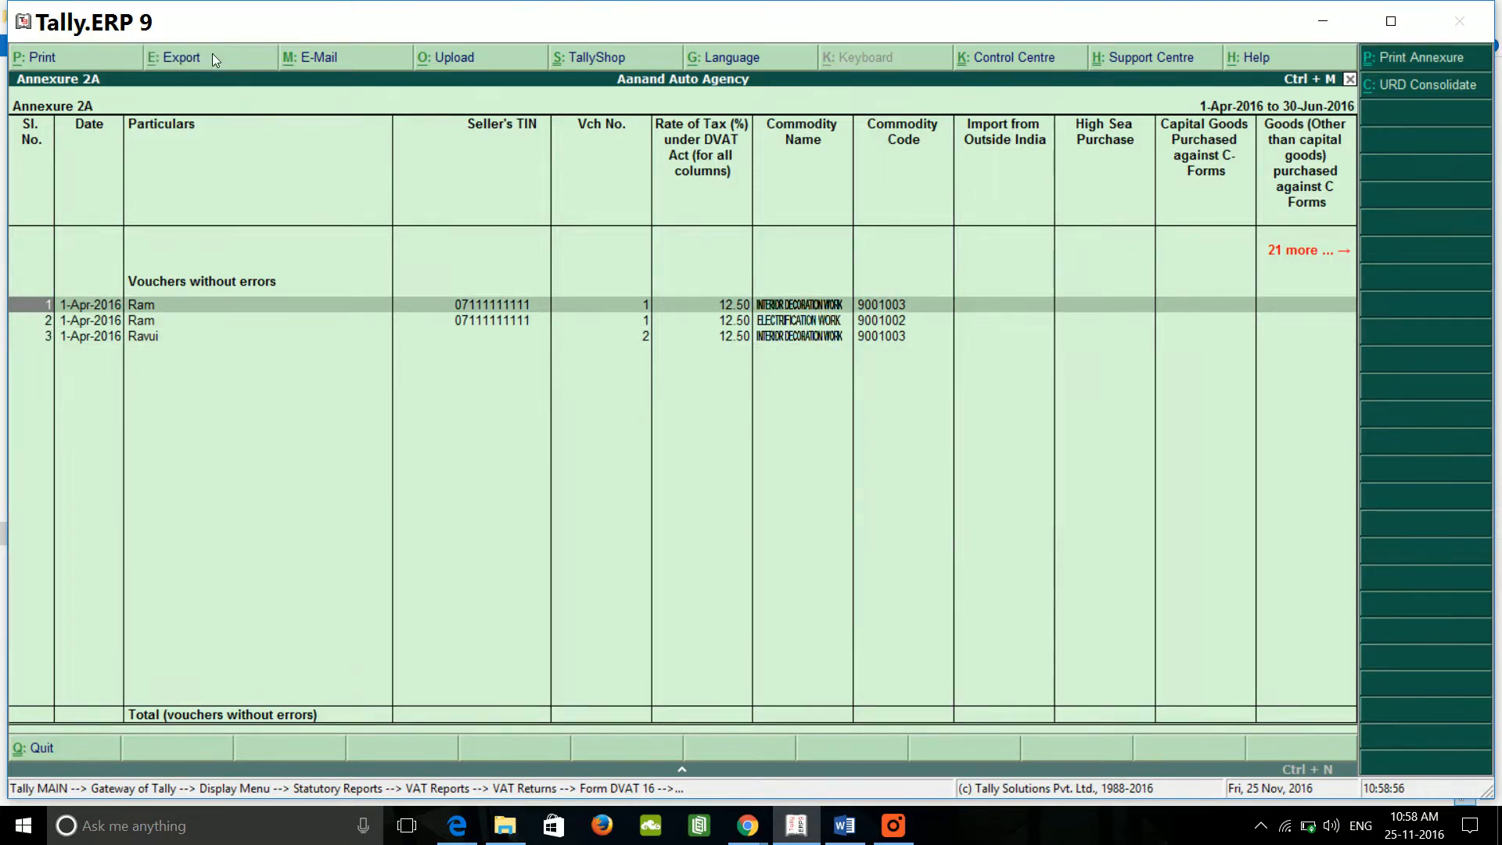
click(213, 53)
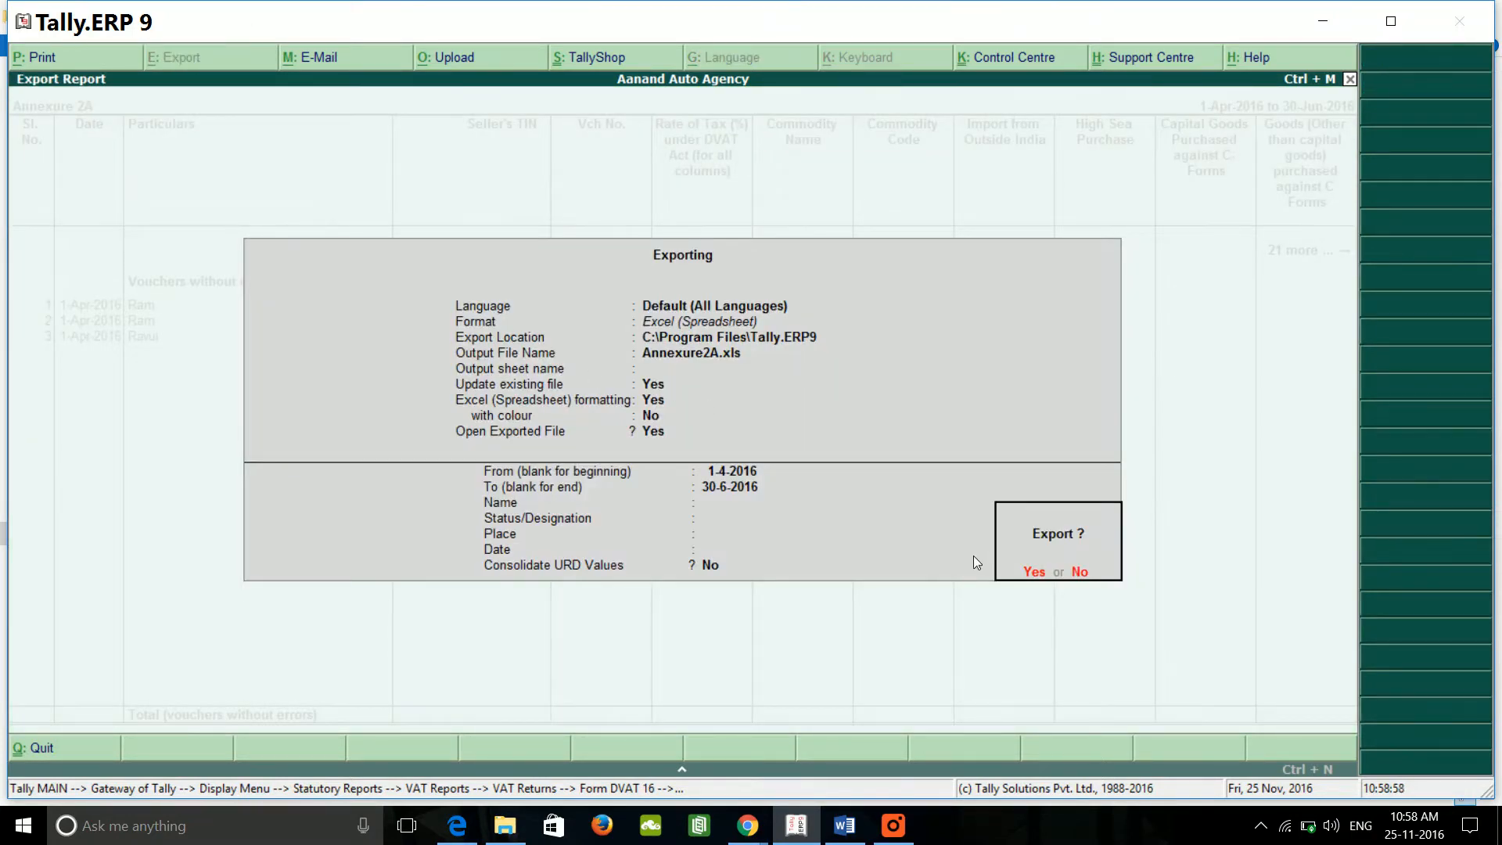
key(Return)
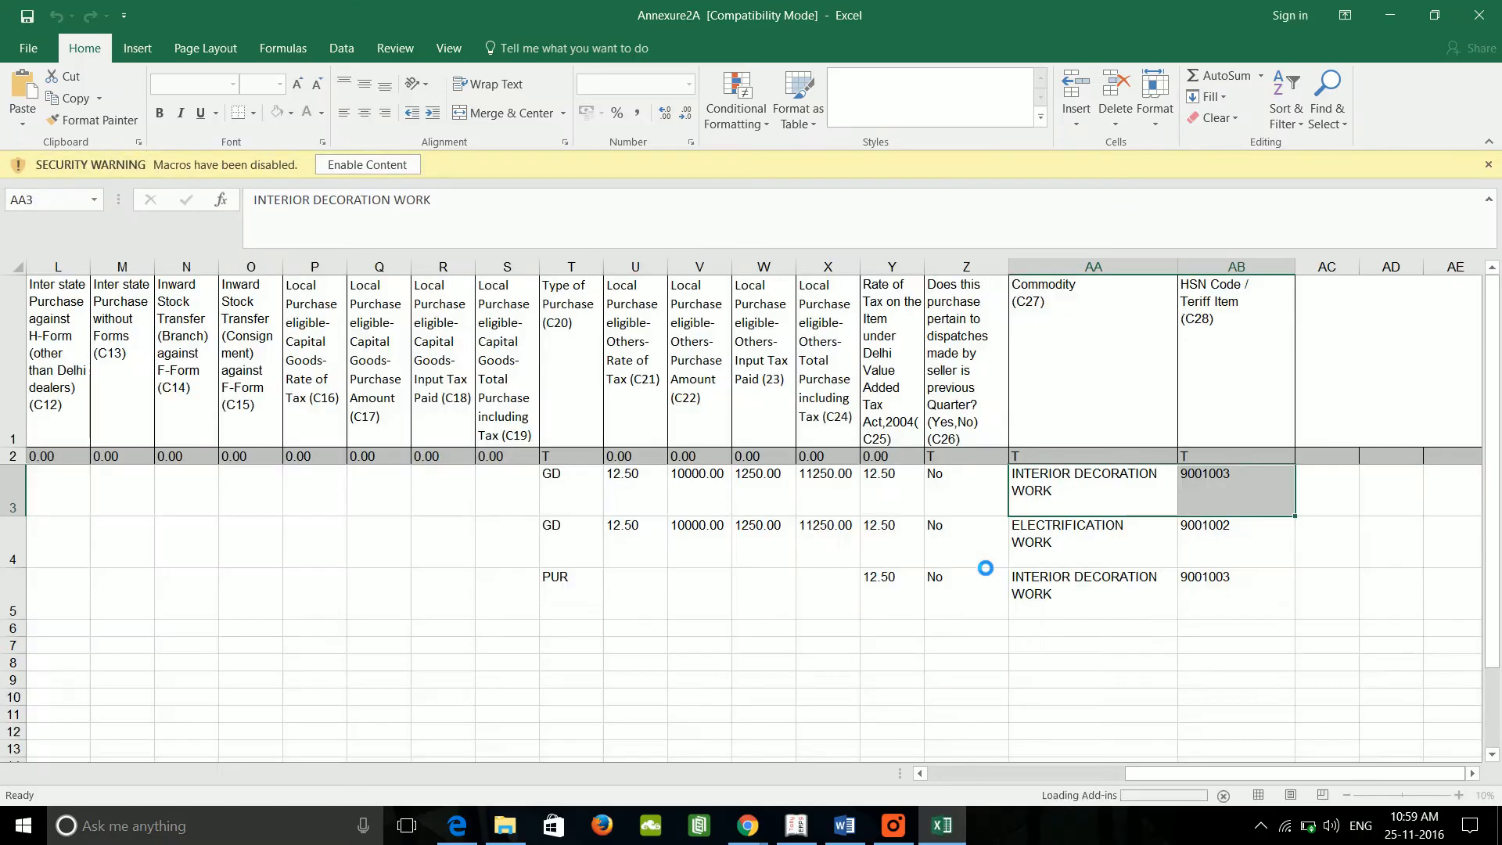
click(1489, 12)
Step: Open Annexure 2B, review its two vouchers, and export it to Annexure2B.xls
key(Escape)
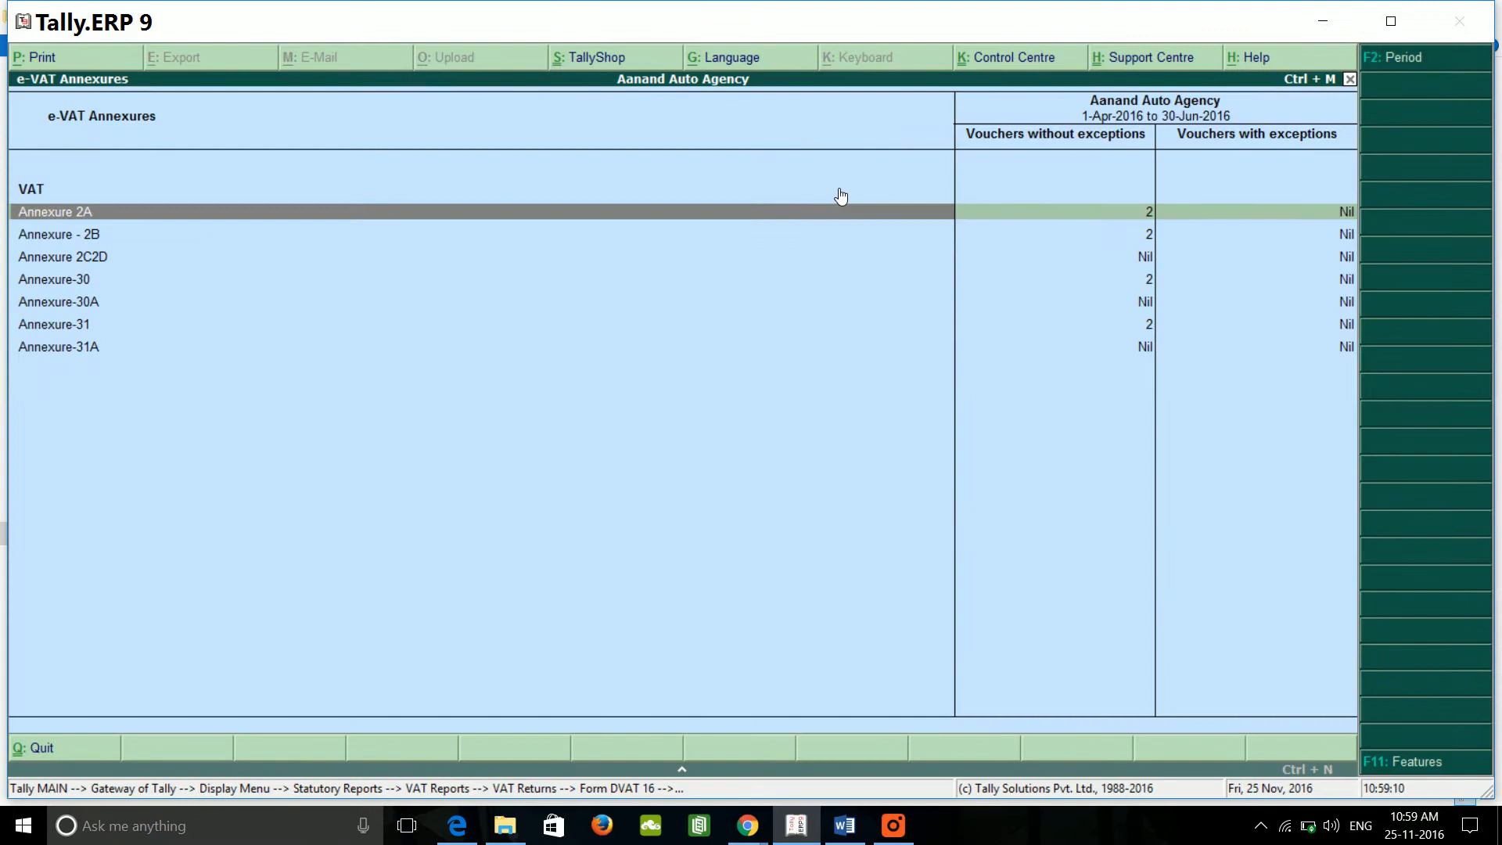
key(Down)
key(Return)
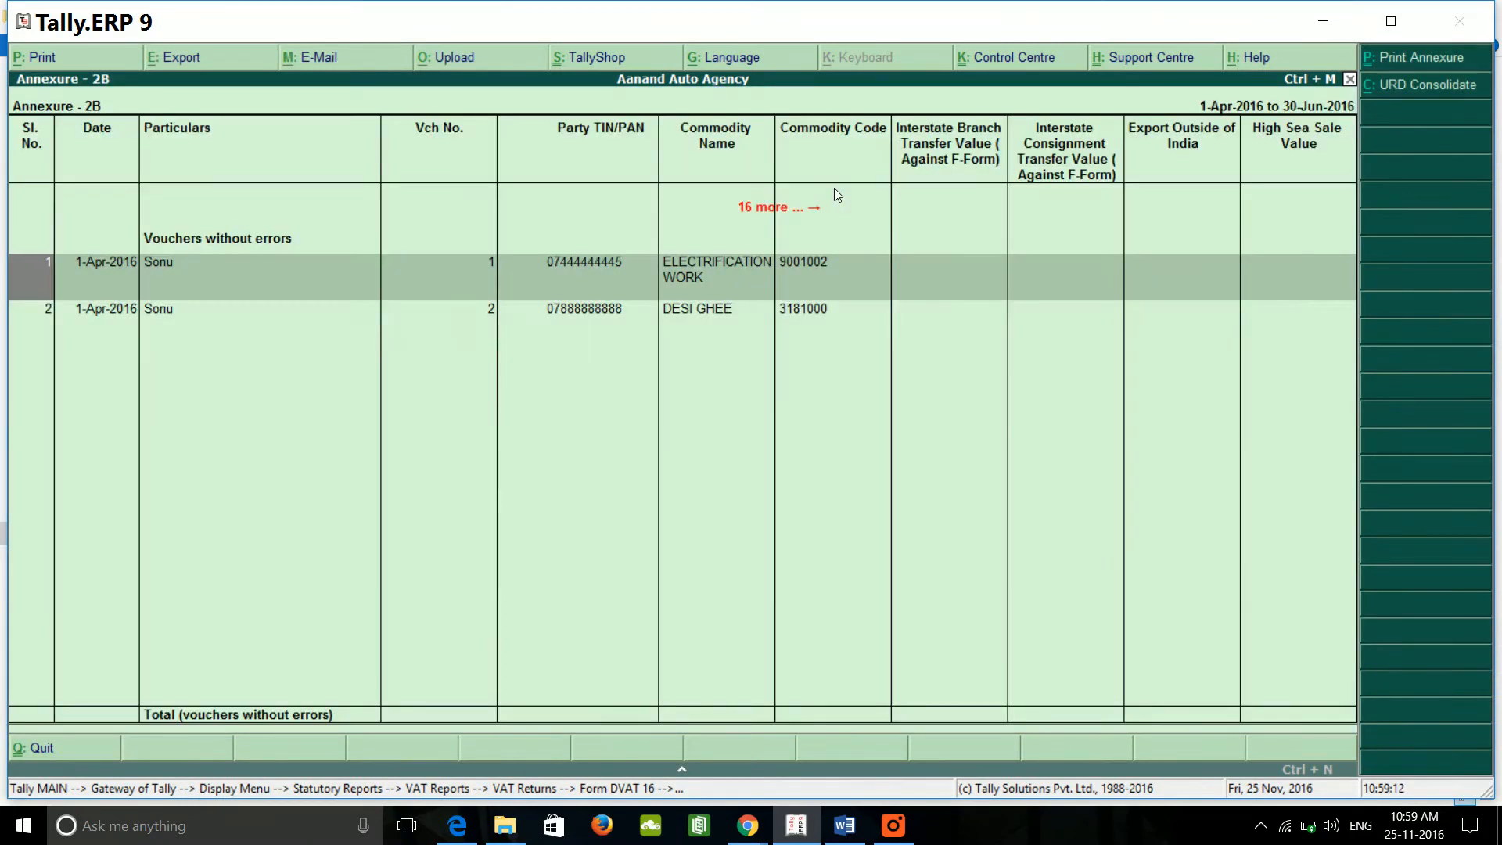
key(Down)
key(Up)
key(Down)
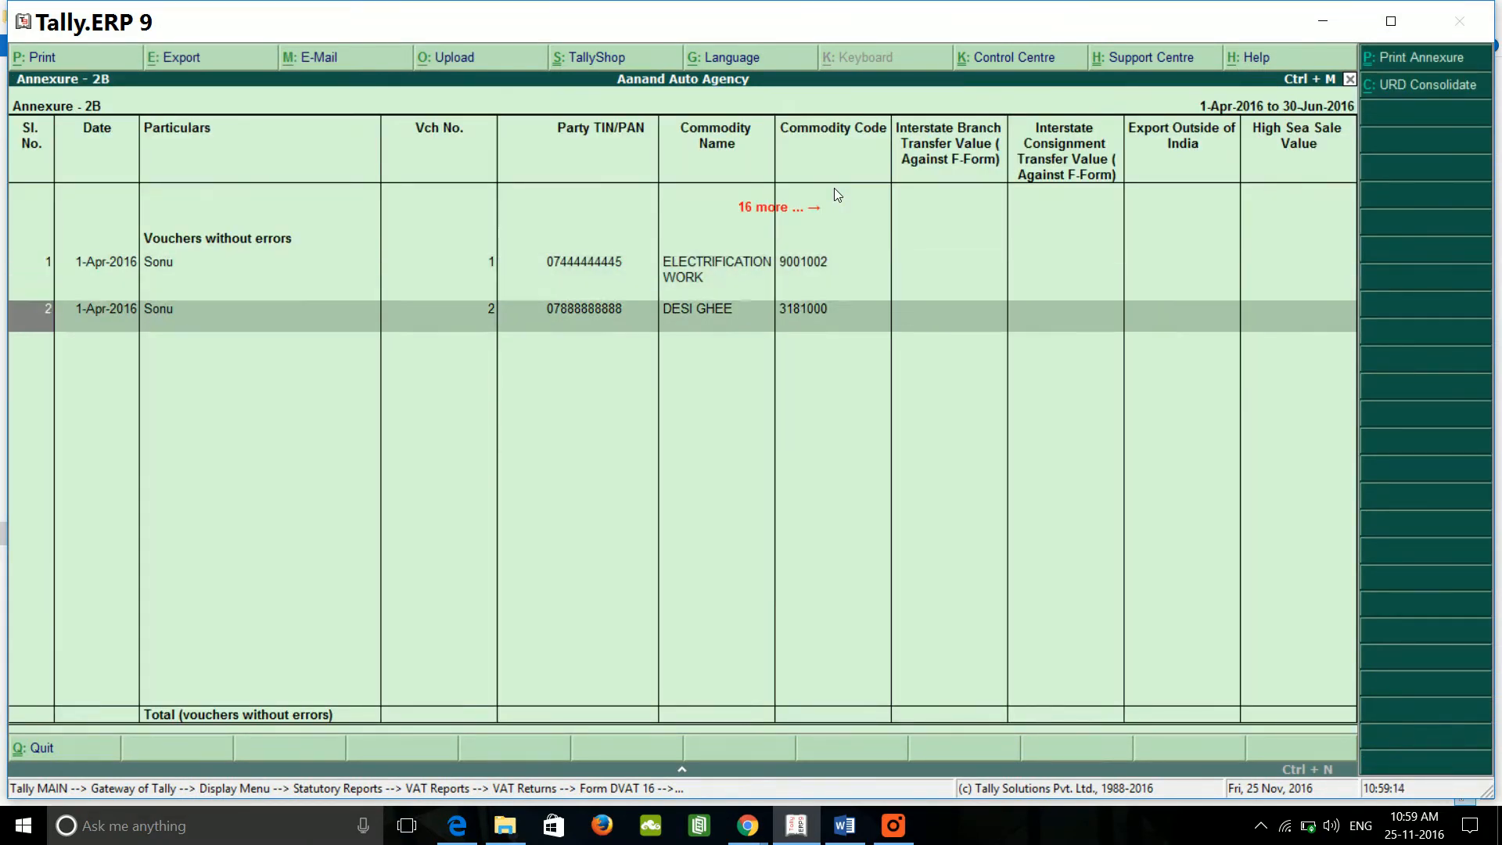
key(Up)
key(alt+e)
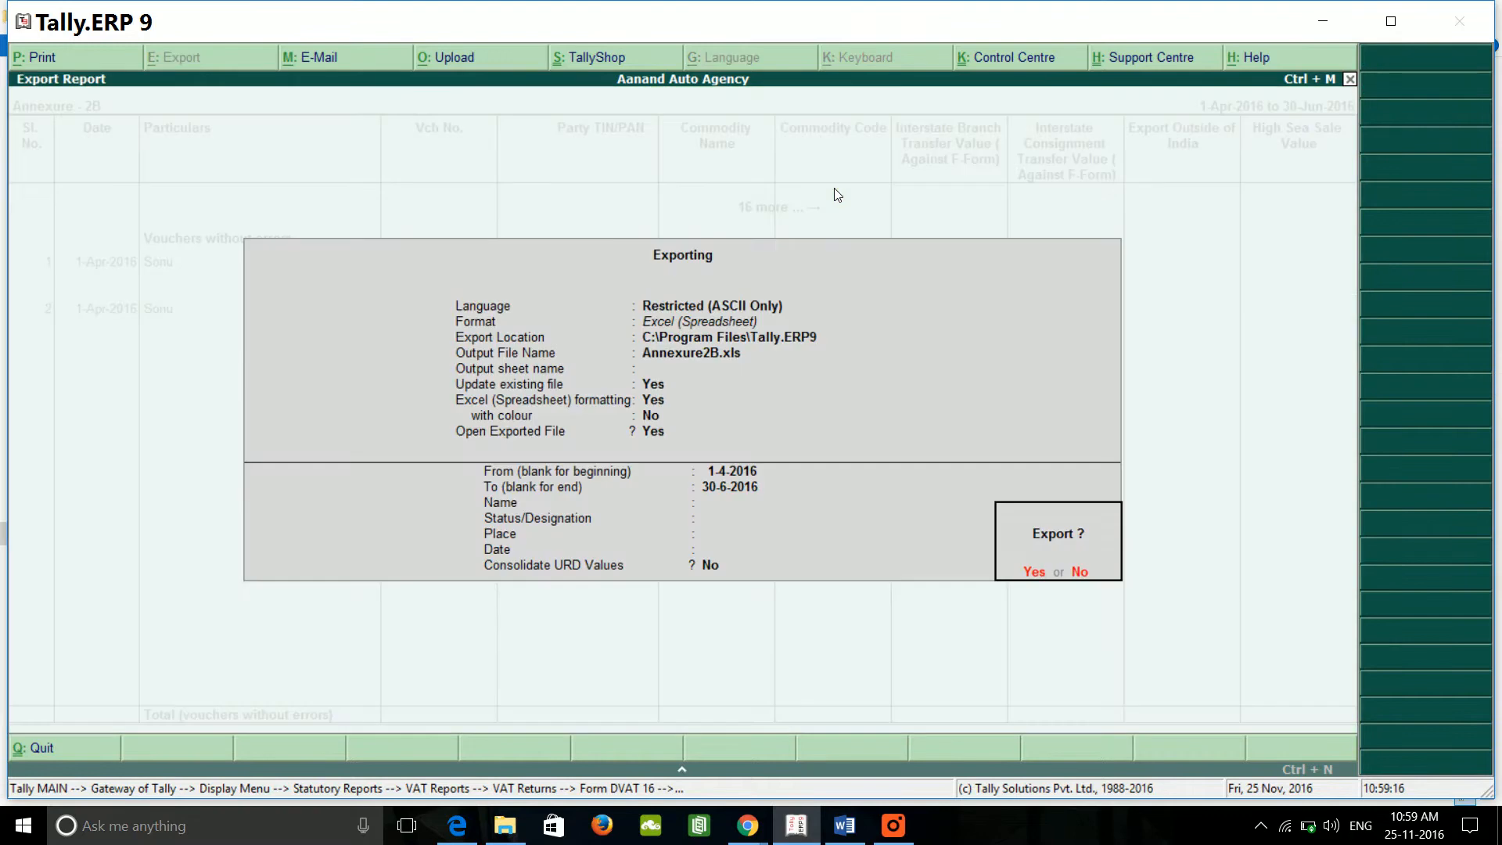
key(Return)
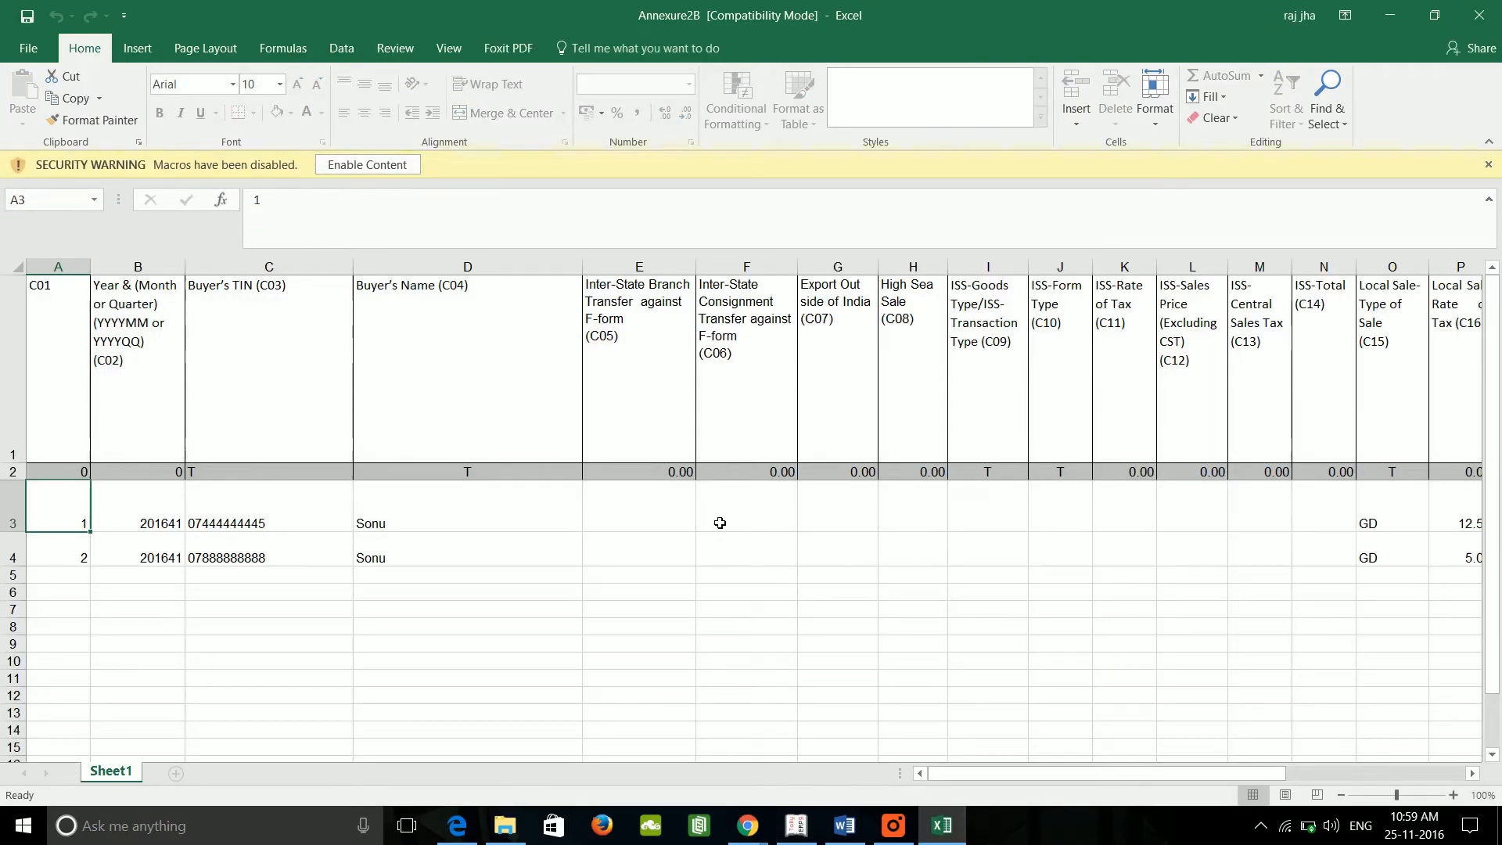
Step: Check the consignment value in F3 and the buyer name in D3, then leave the workbook
click(720, 523)
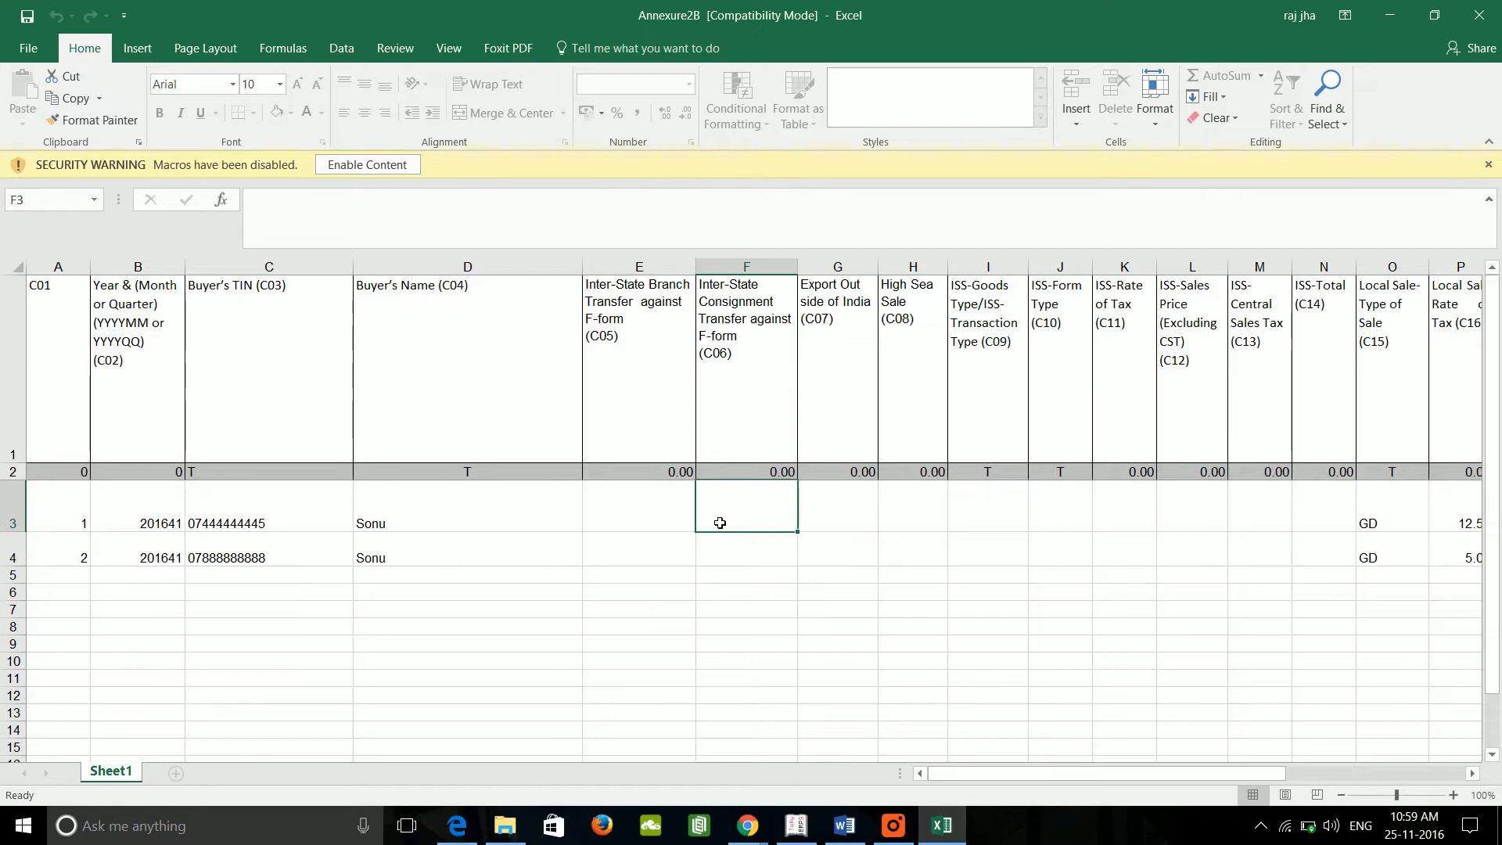
click(528, 522)
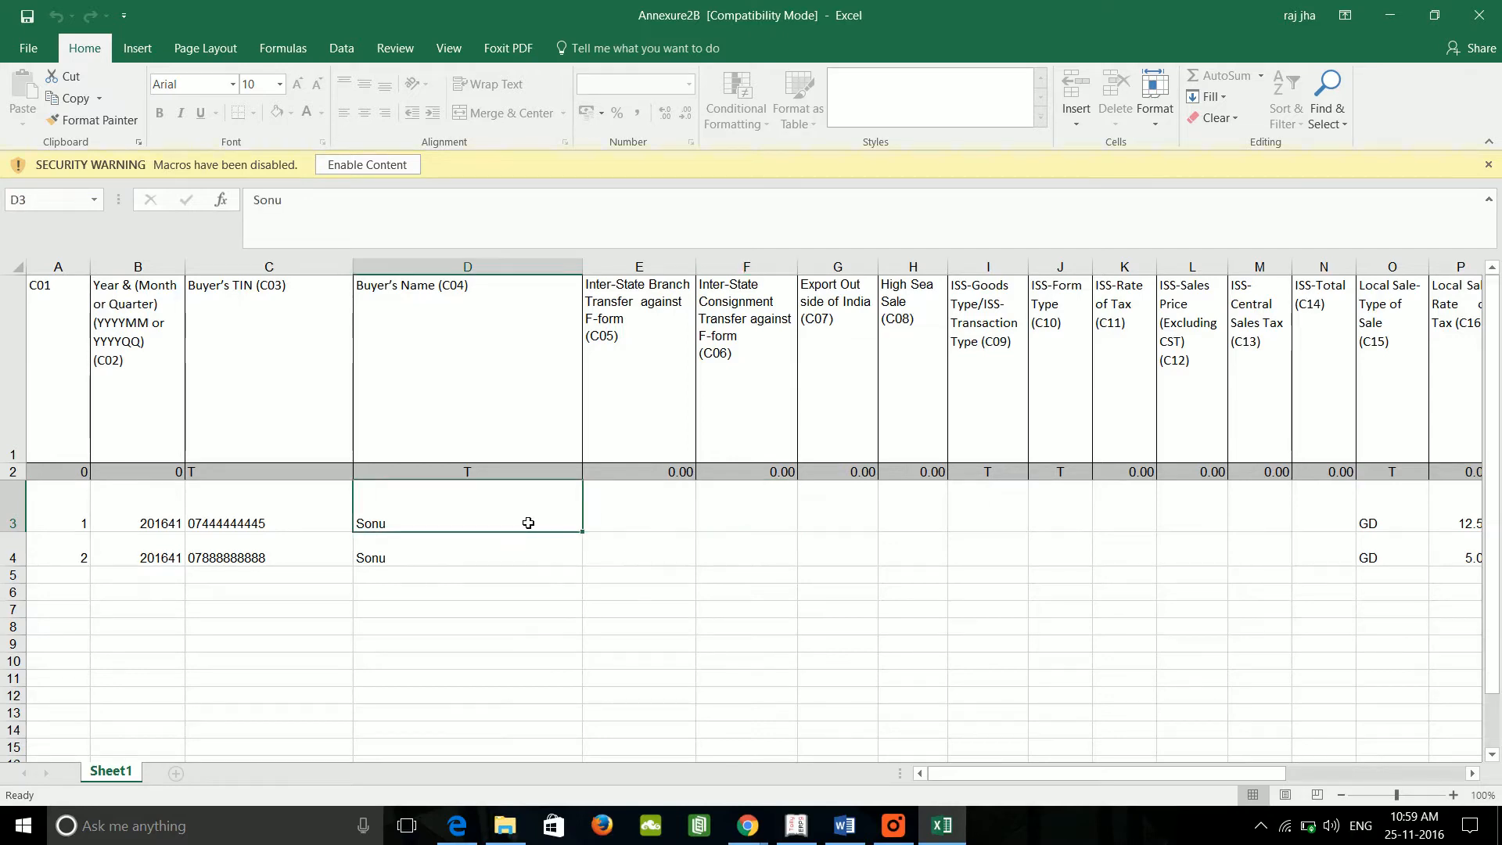
key(Right)
key(Right)
key(Down)
key(Down)
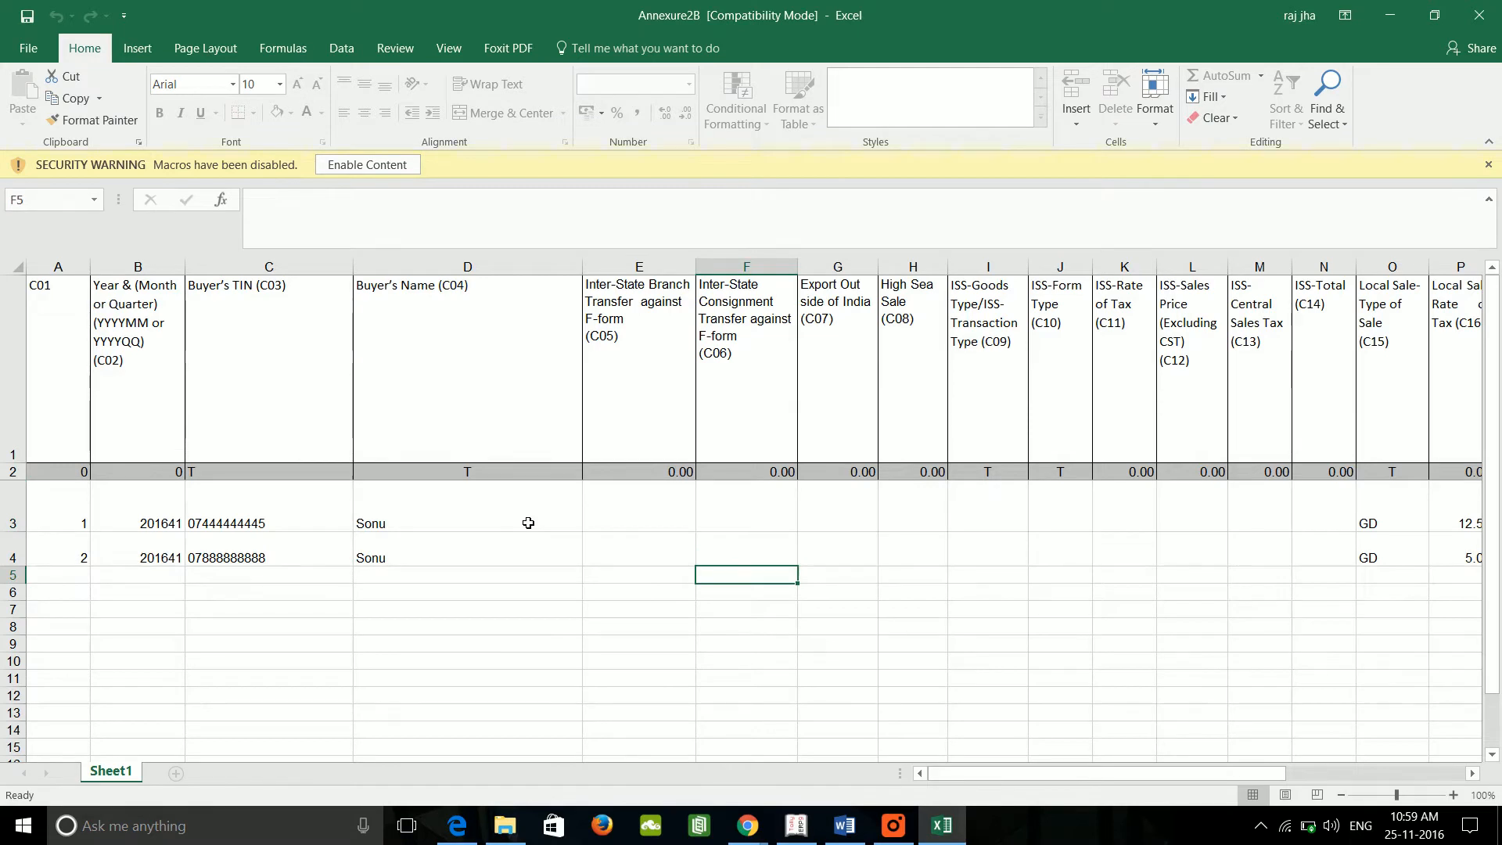
key(alt+Tab)
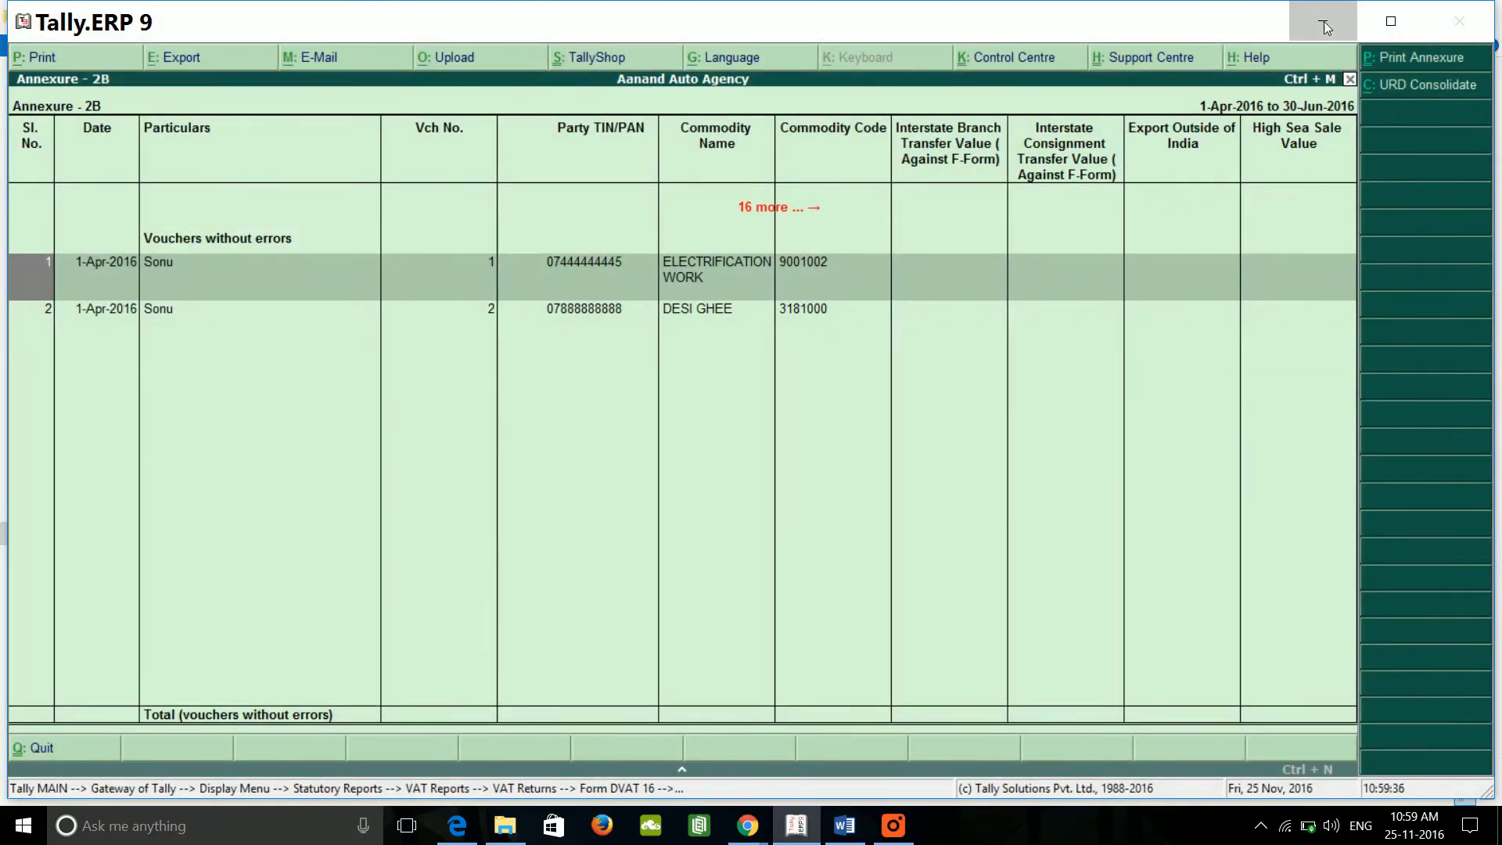
Step: Reveal the Tally.ERP9 folder's Annexure2A/2B workbooks, glance at the DVAT upload page, then minimize both windows
click(1327, 28)
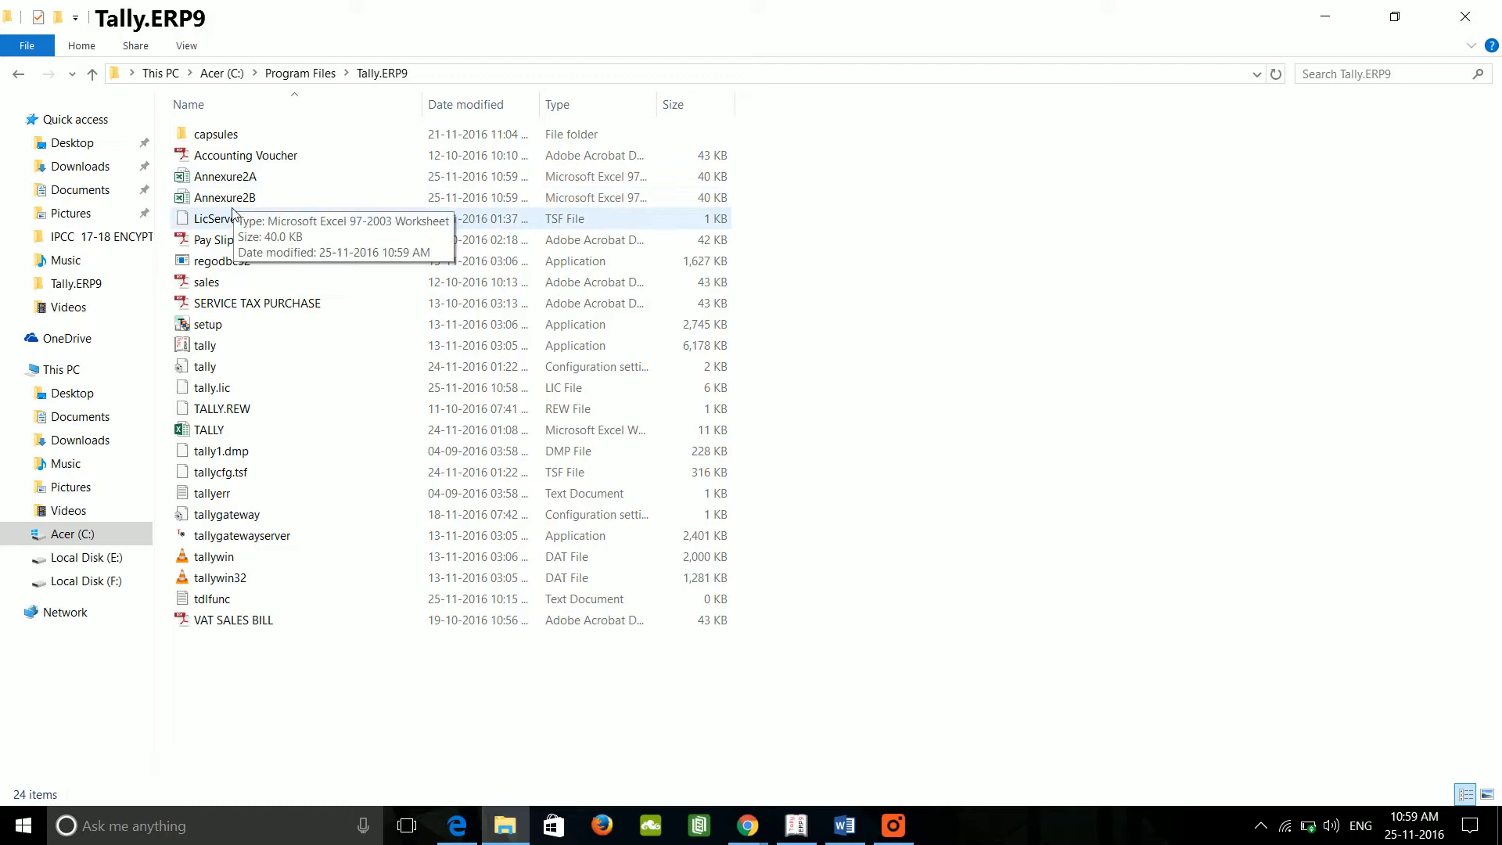
mouse_move(748, 825)
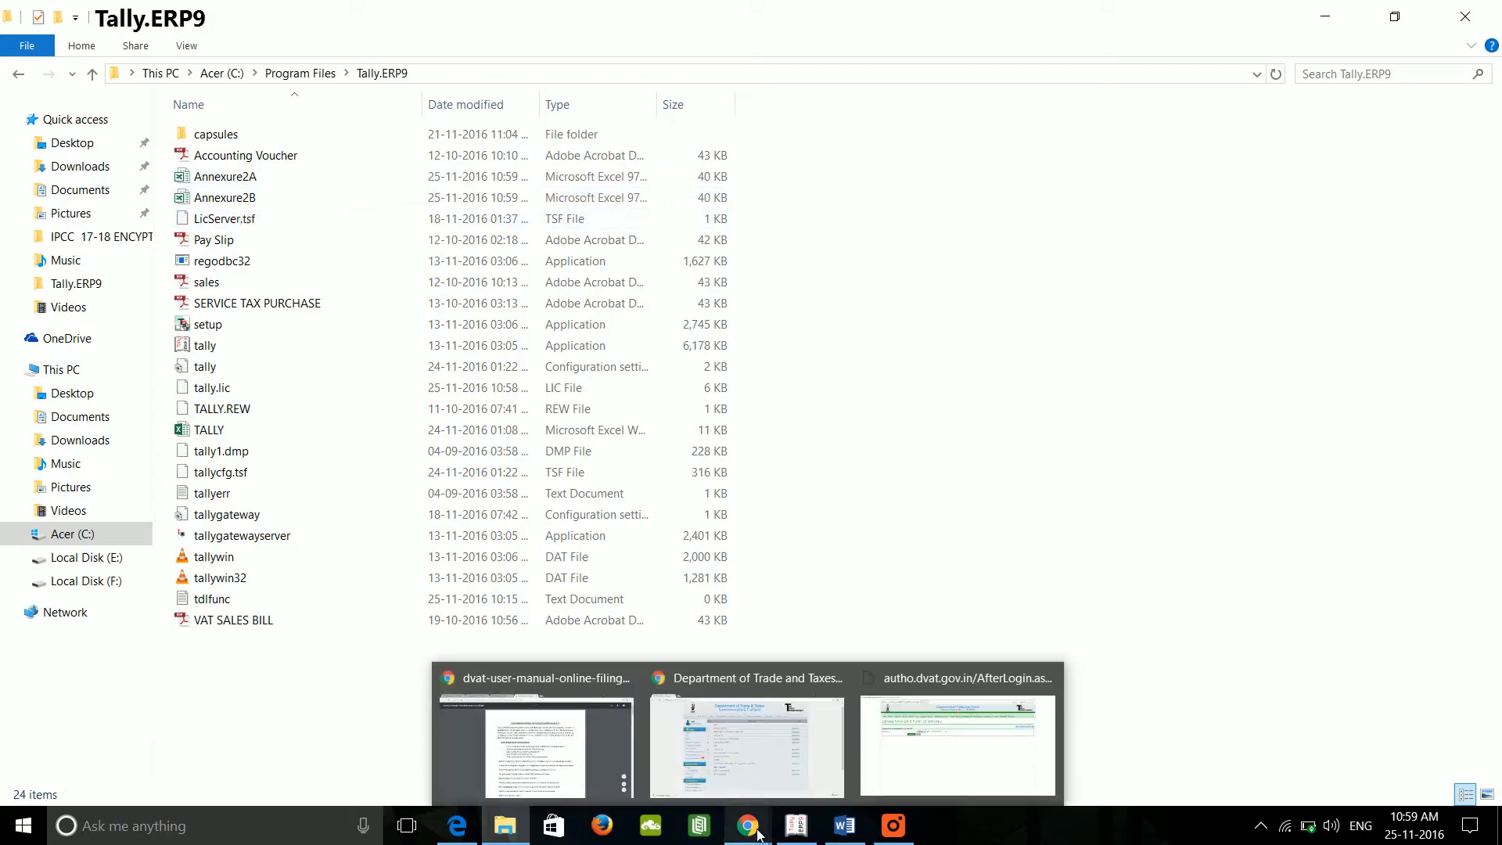
click(925, 747)
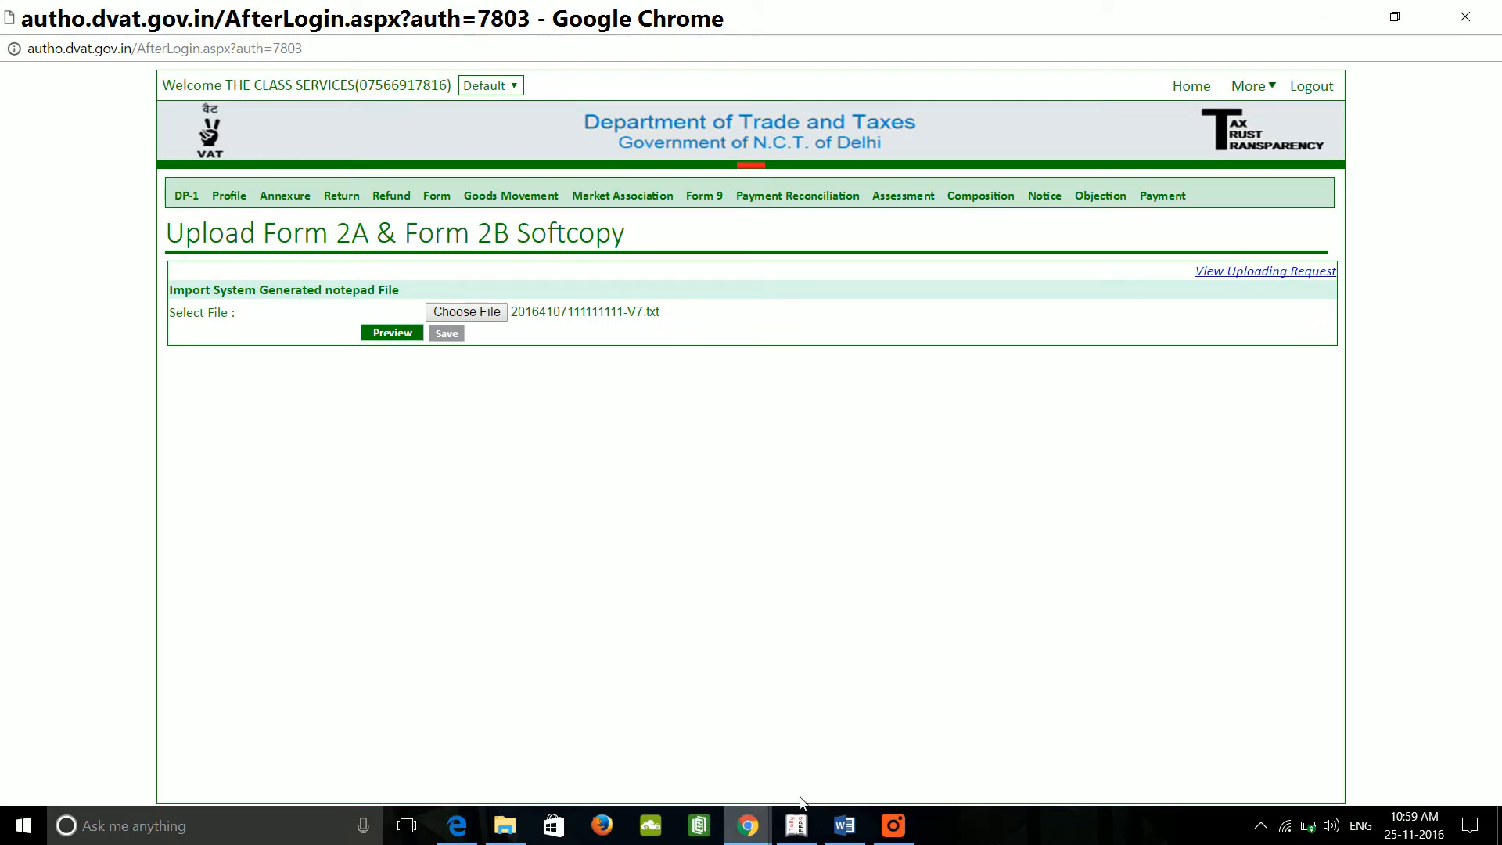
mouse_move(796, 823)
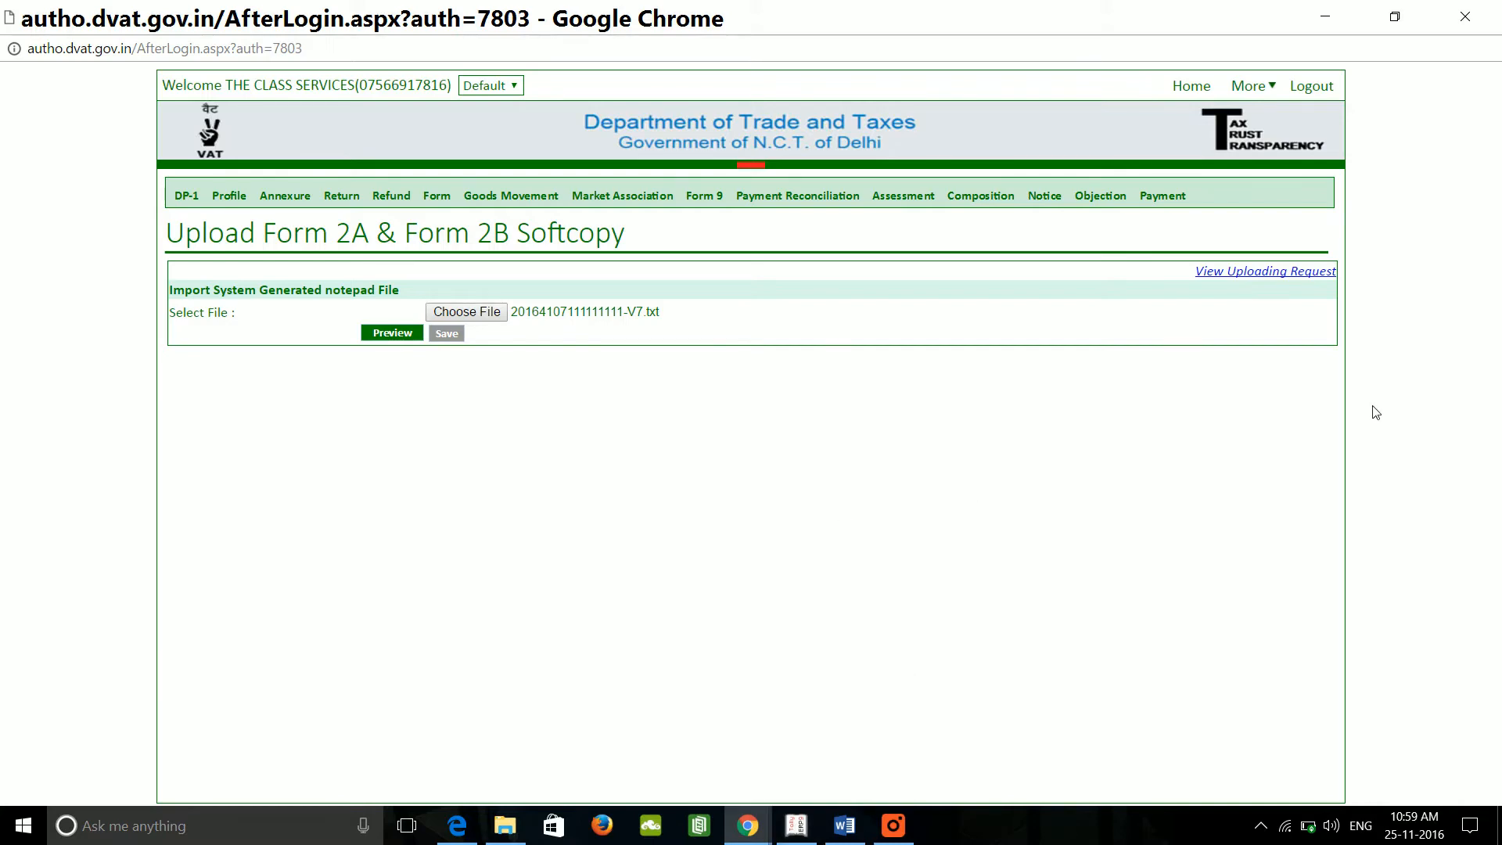
click(1349, 11)
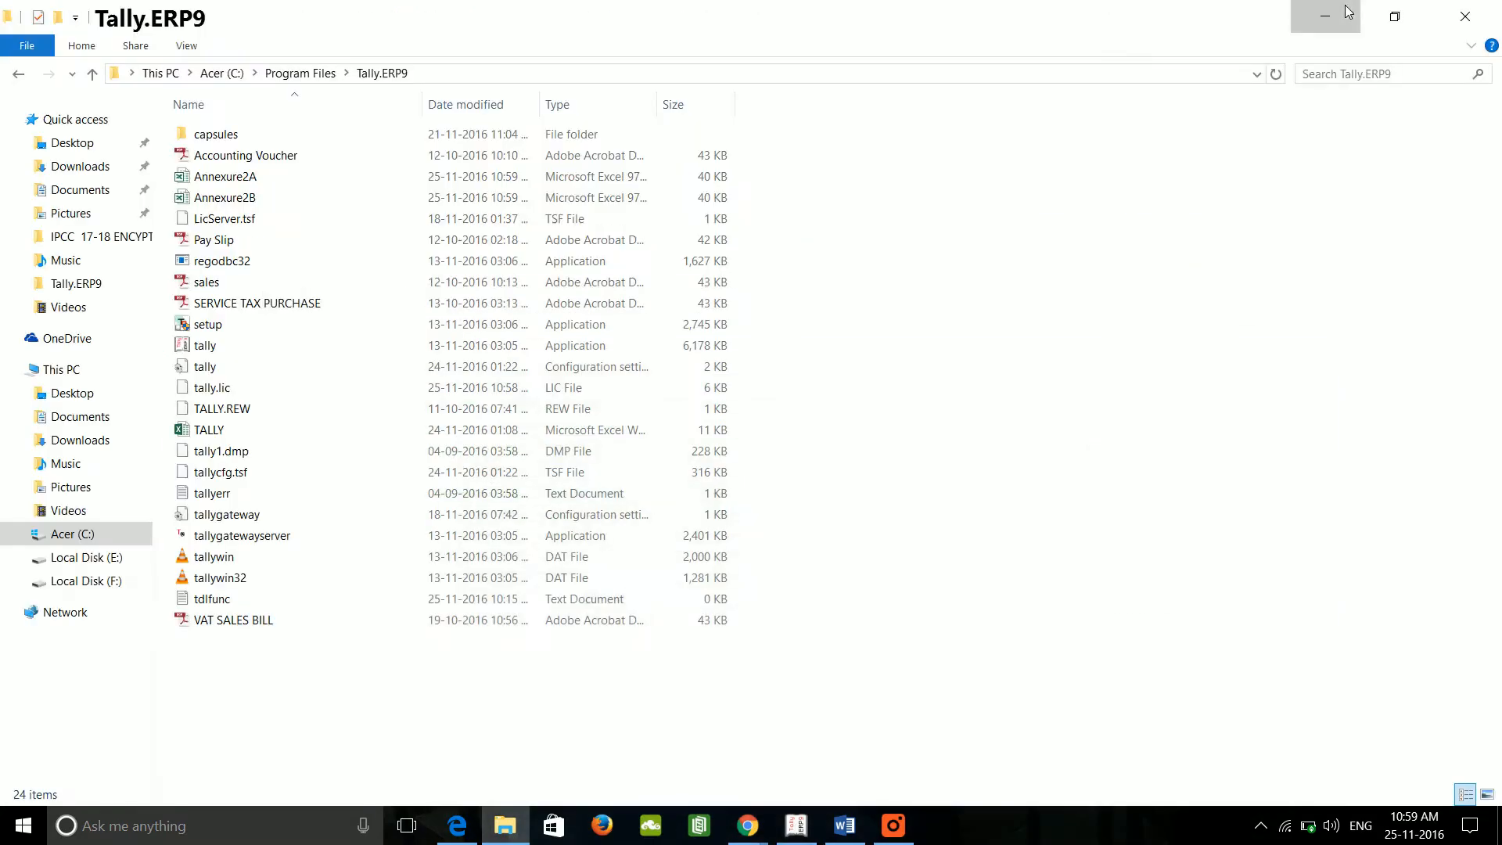
click(1346, 11)
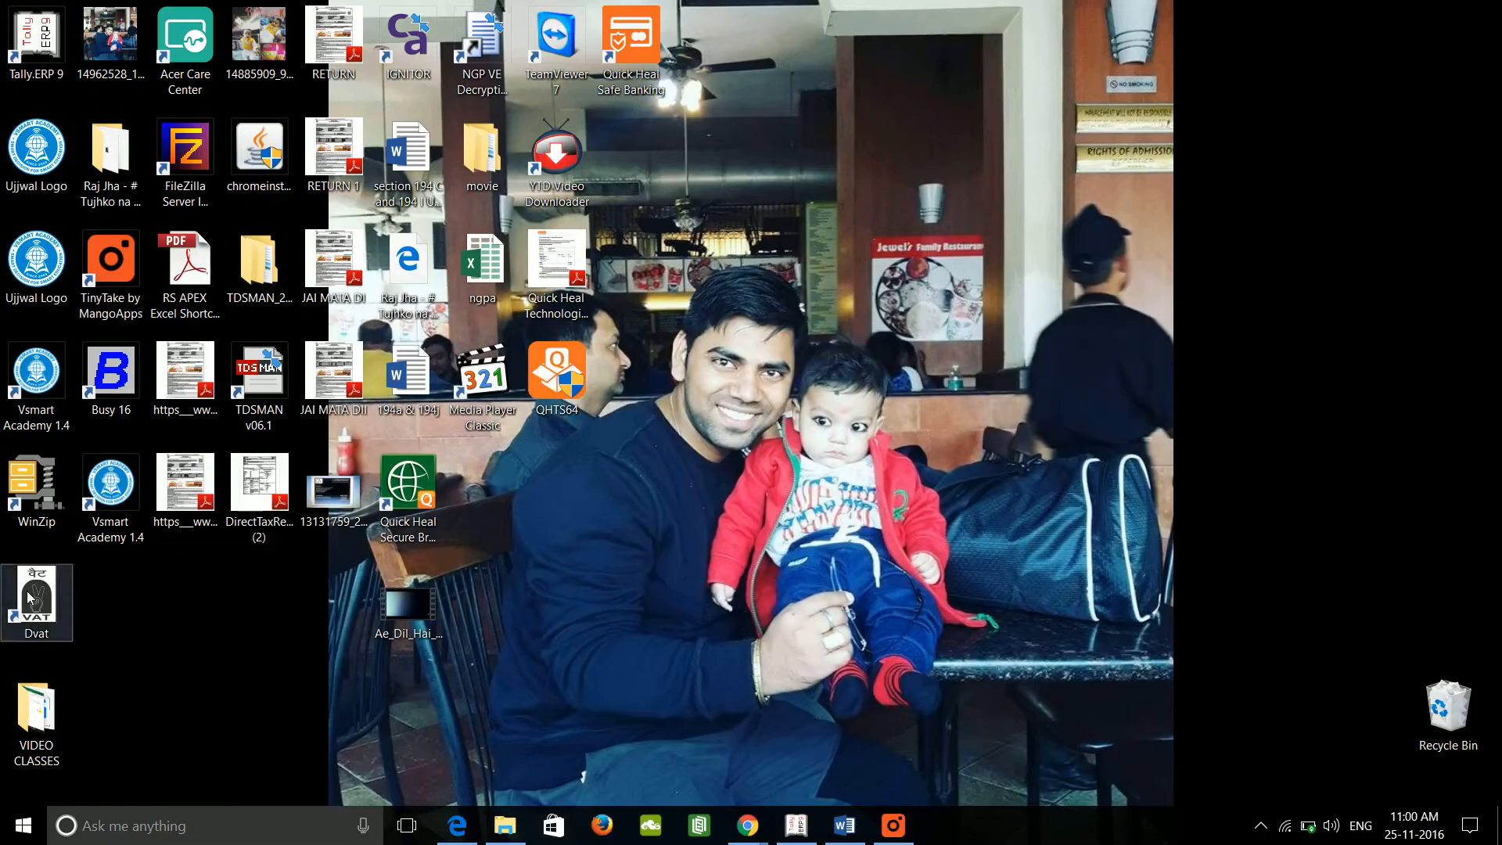
double_click(31, 598)
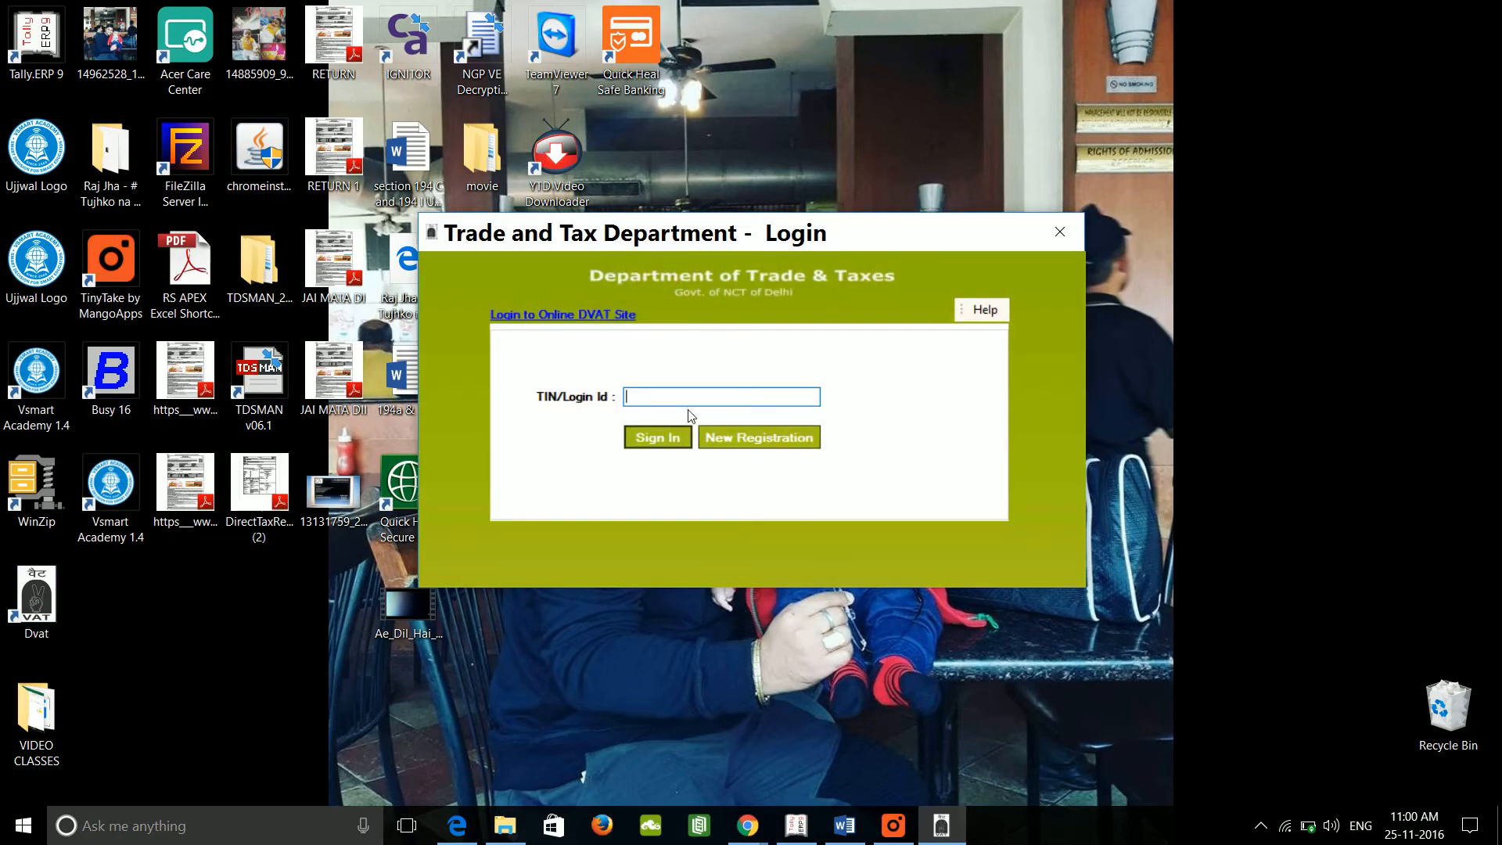
text(07111111111)
click(649, 441)
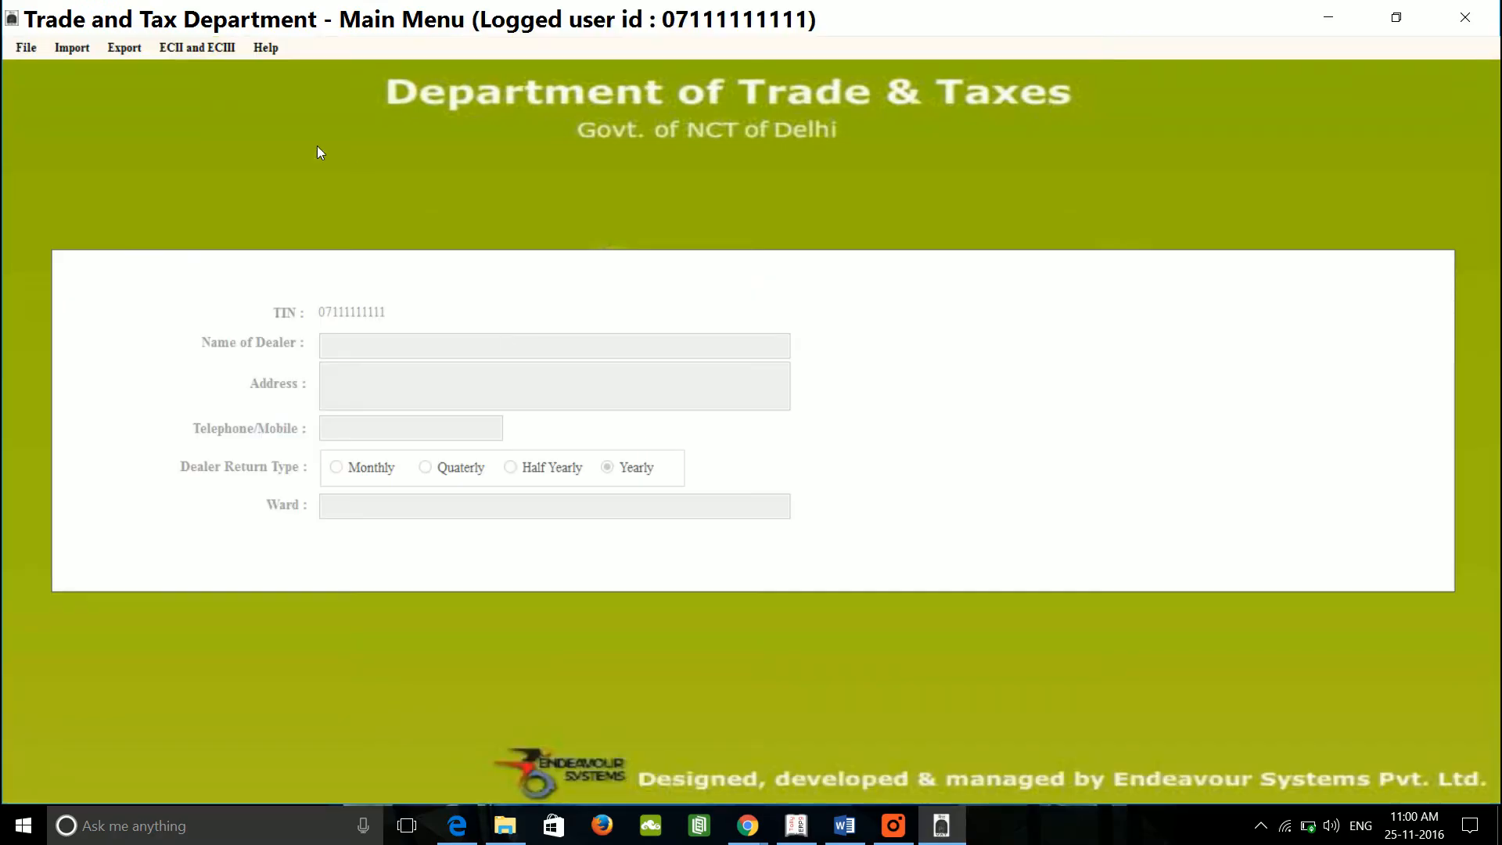
click(67, 56)
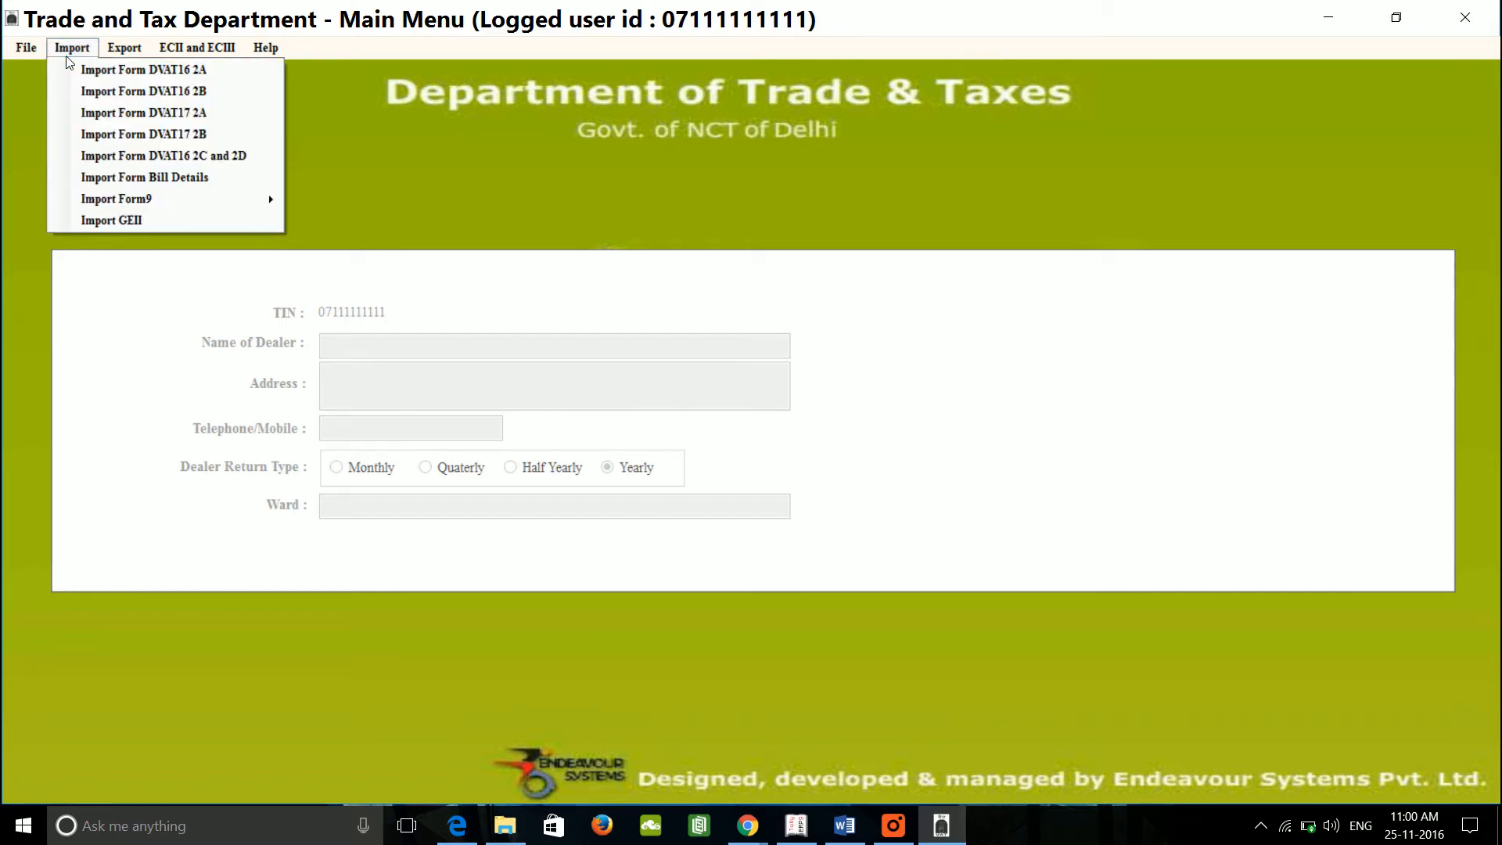
click(143, 72)
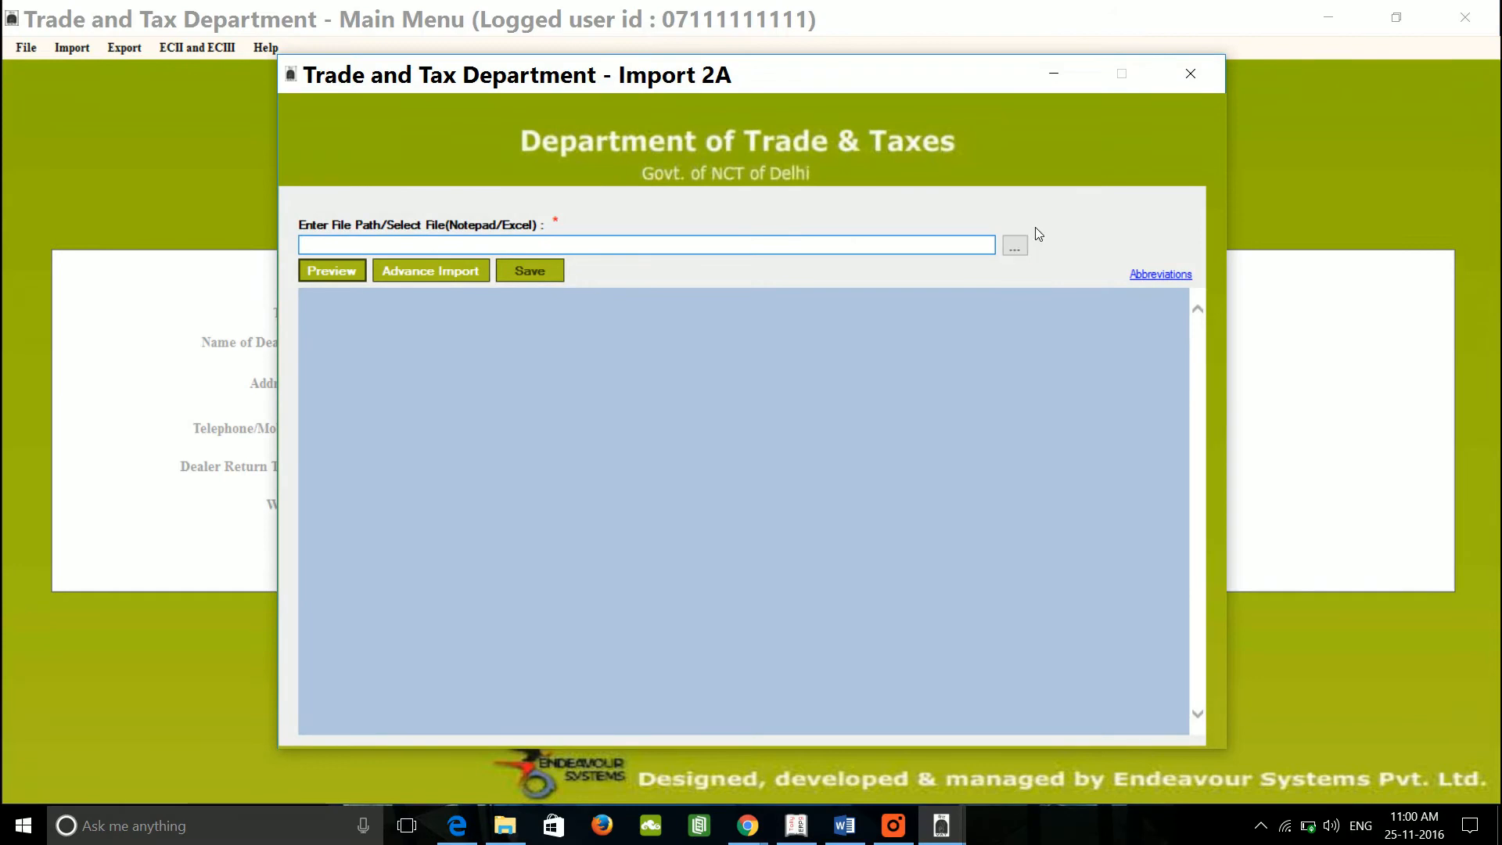
click(1191, 74)
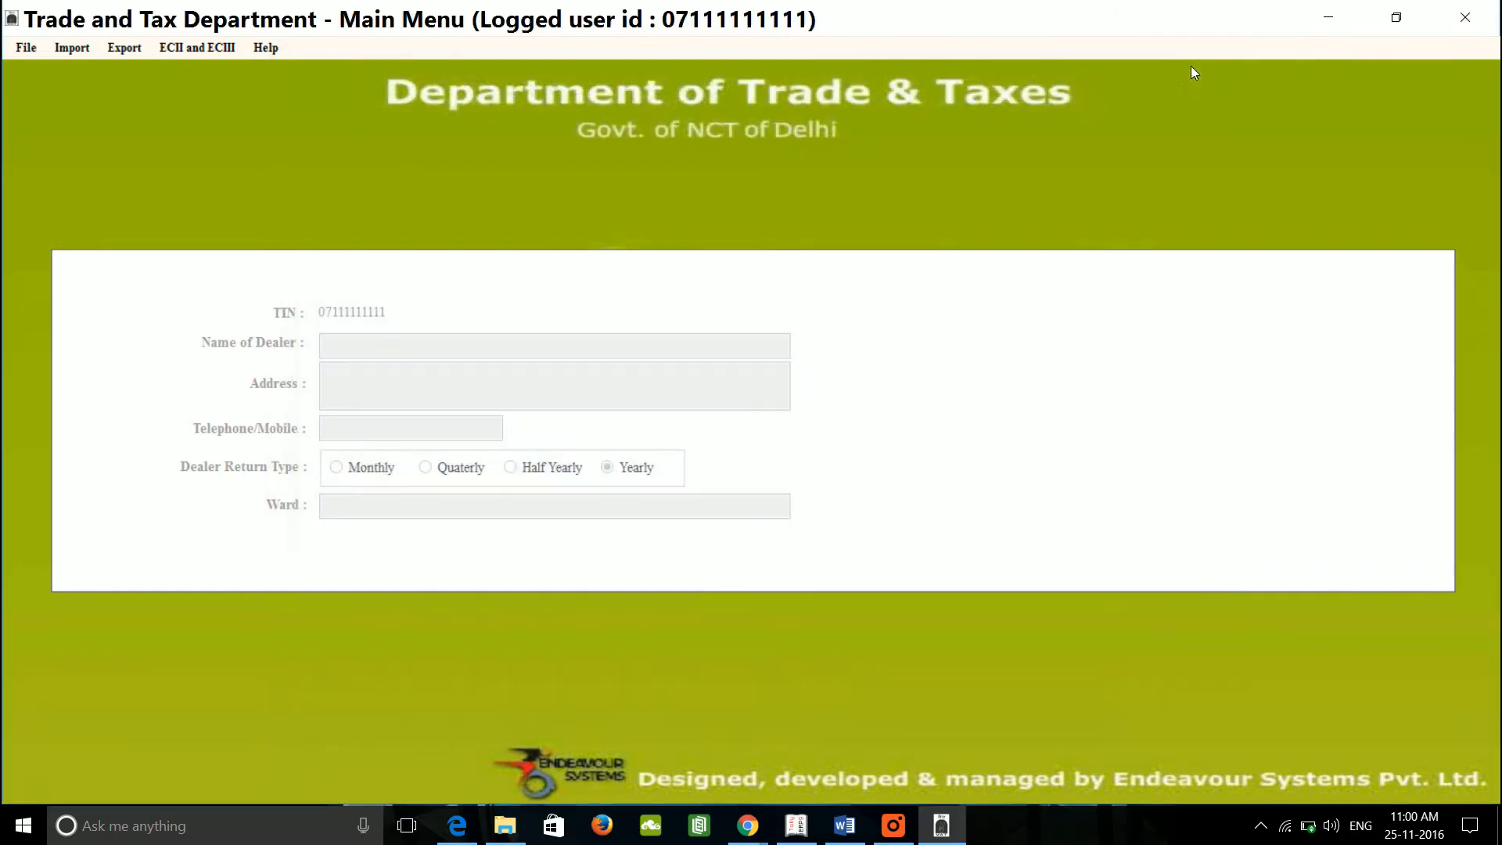
click(72, 48)
click(162, 92)
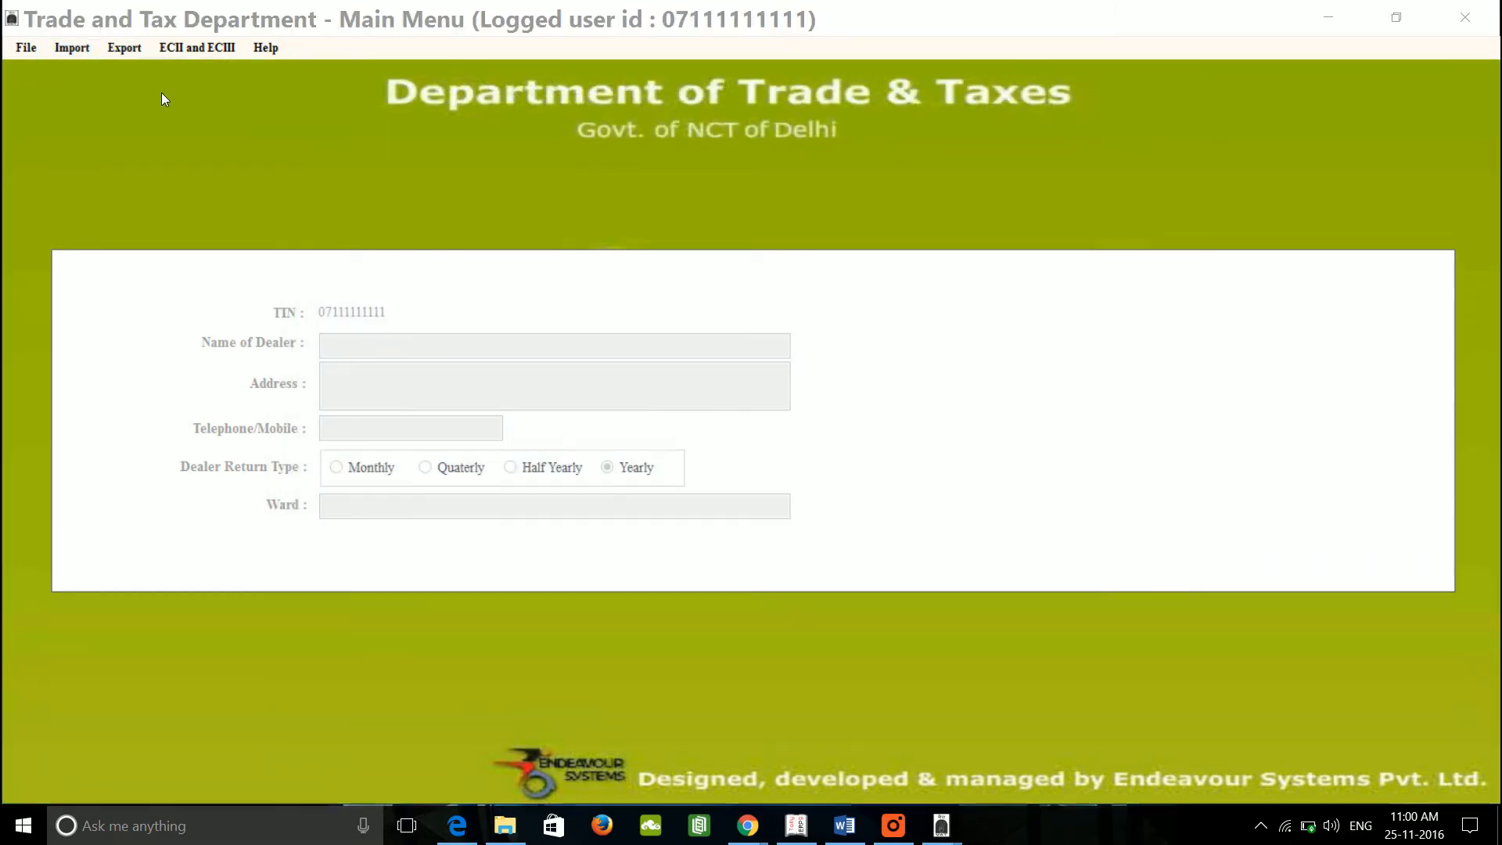
click(1186, 75)
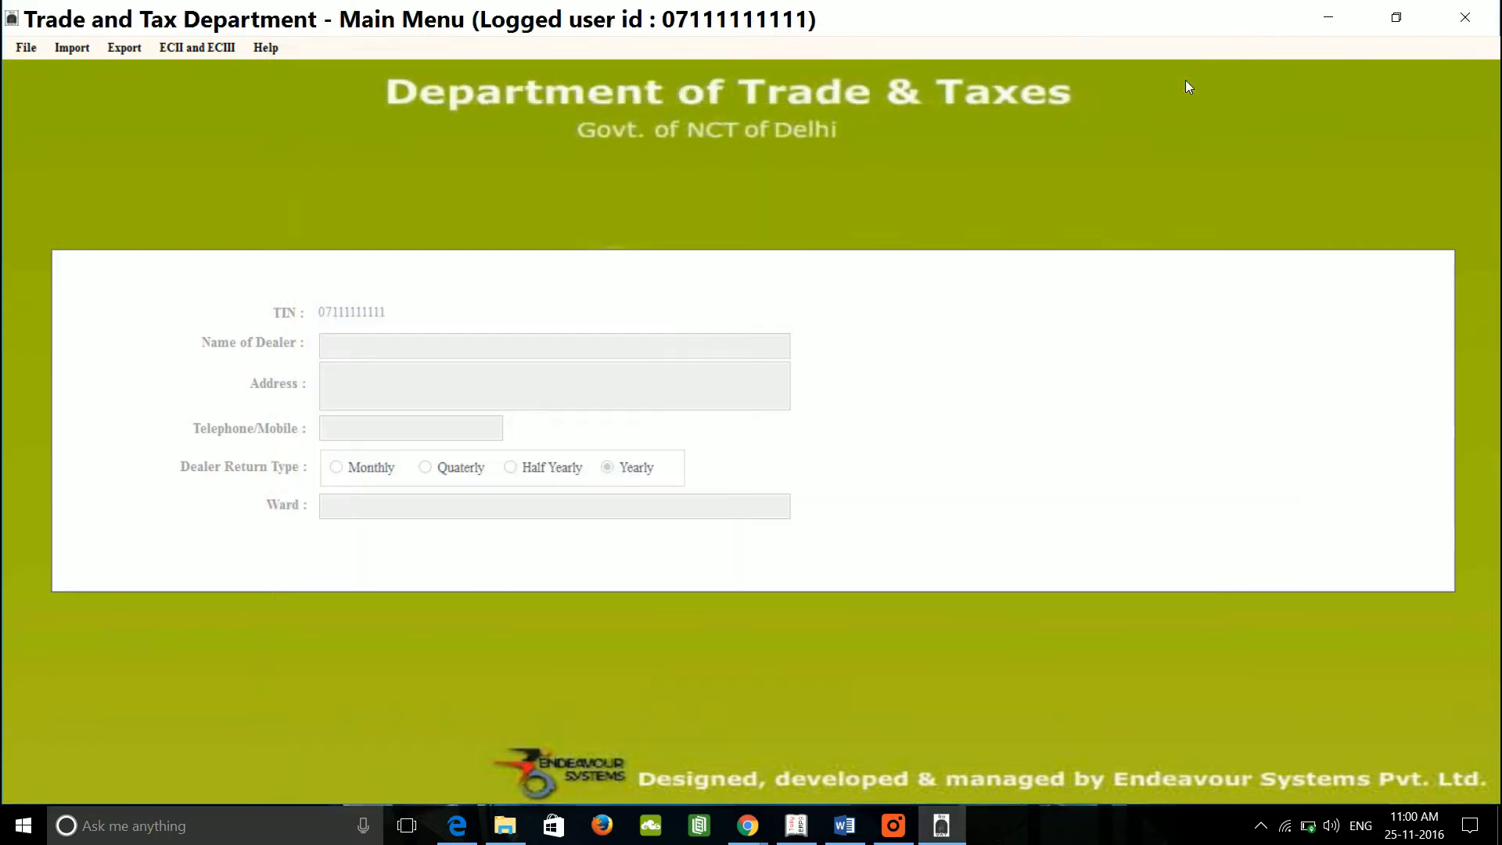
click(116, 48)
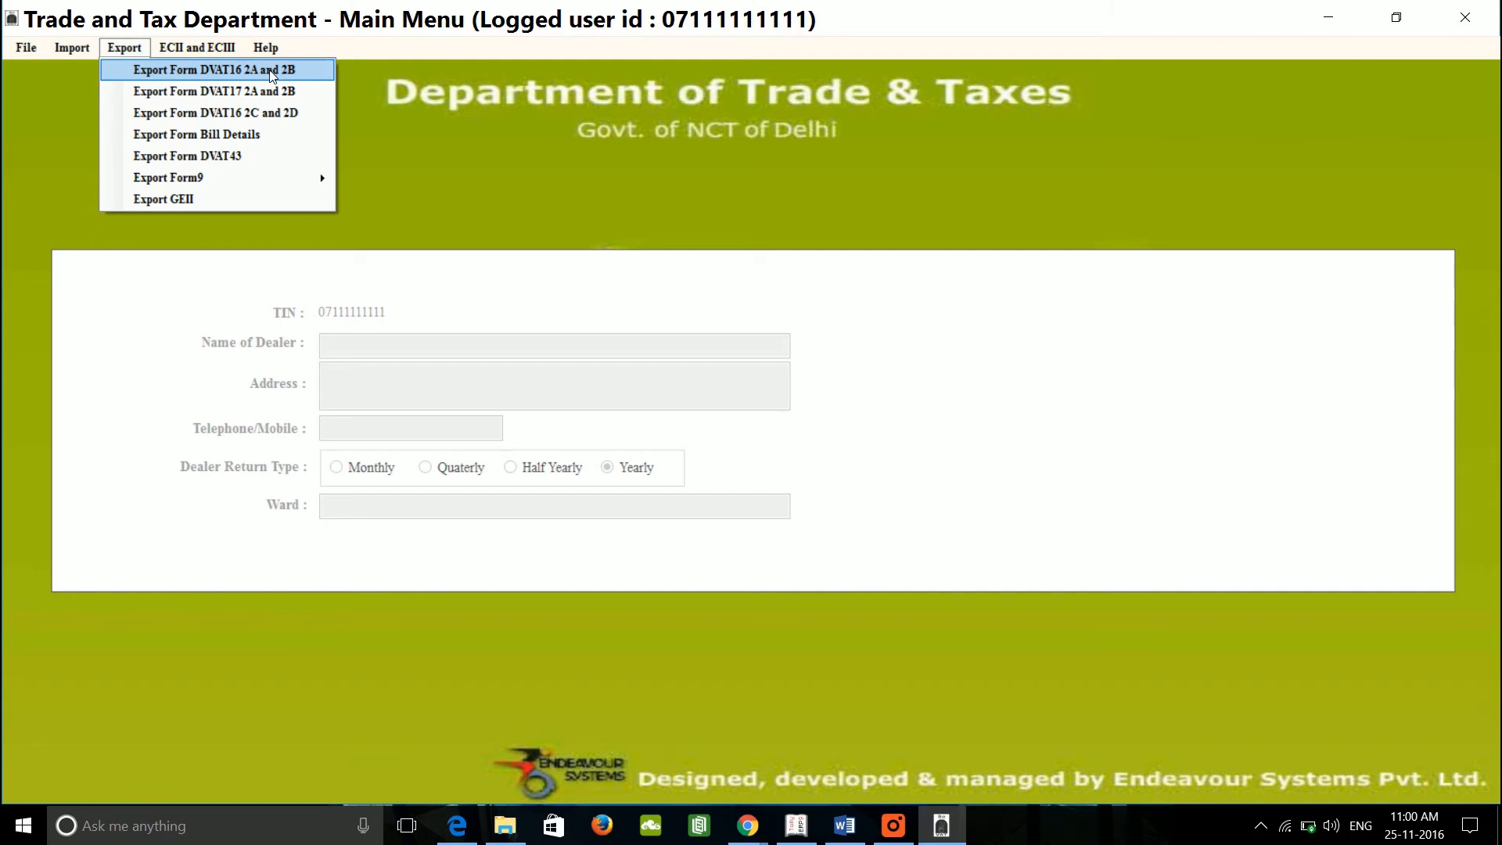
click(473, 163)
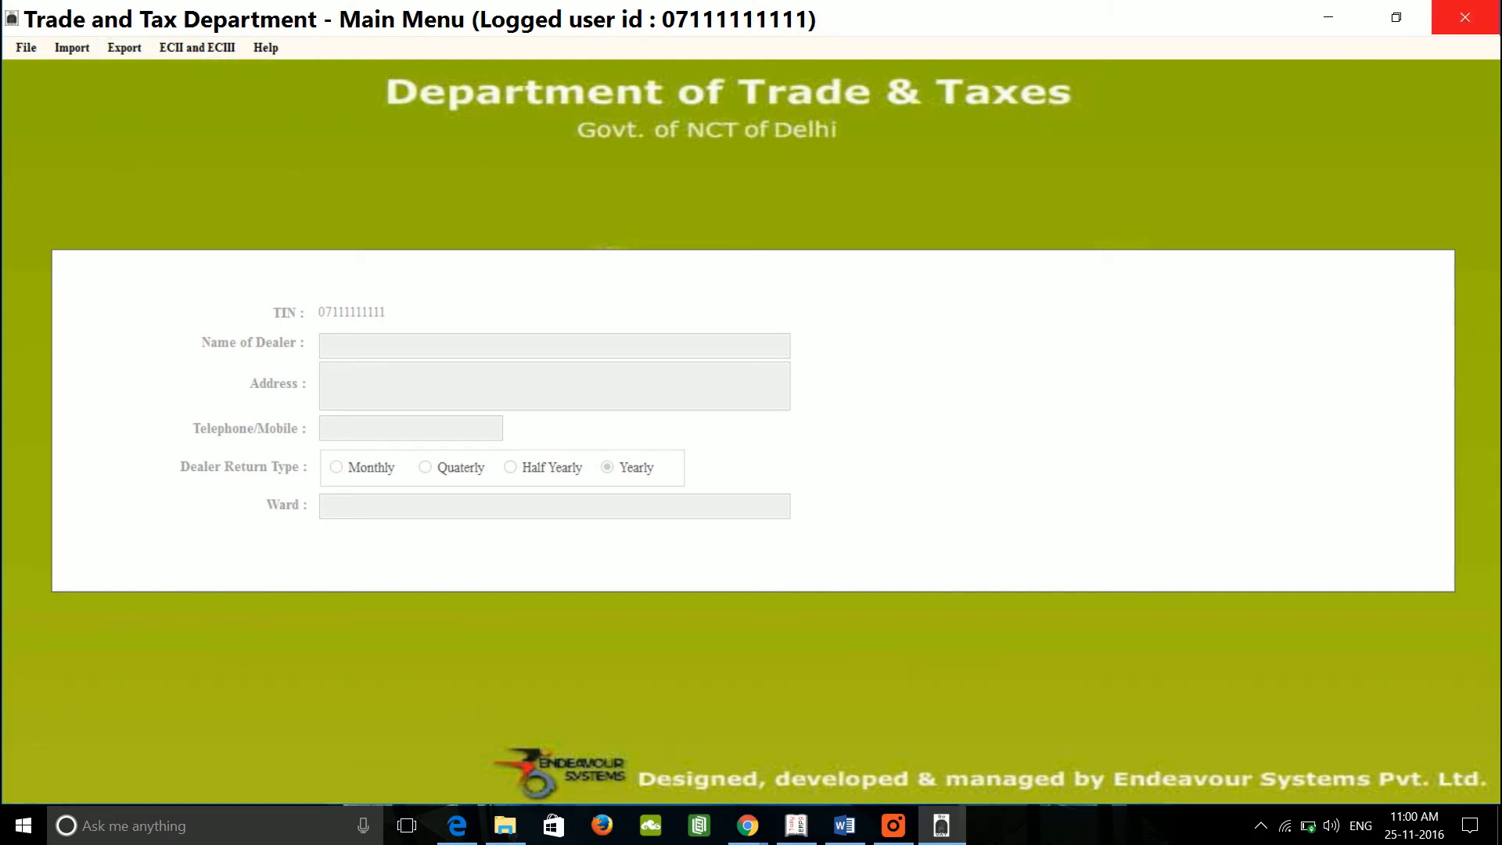
click(1491, 15)
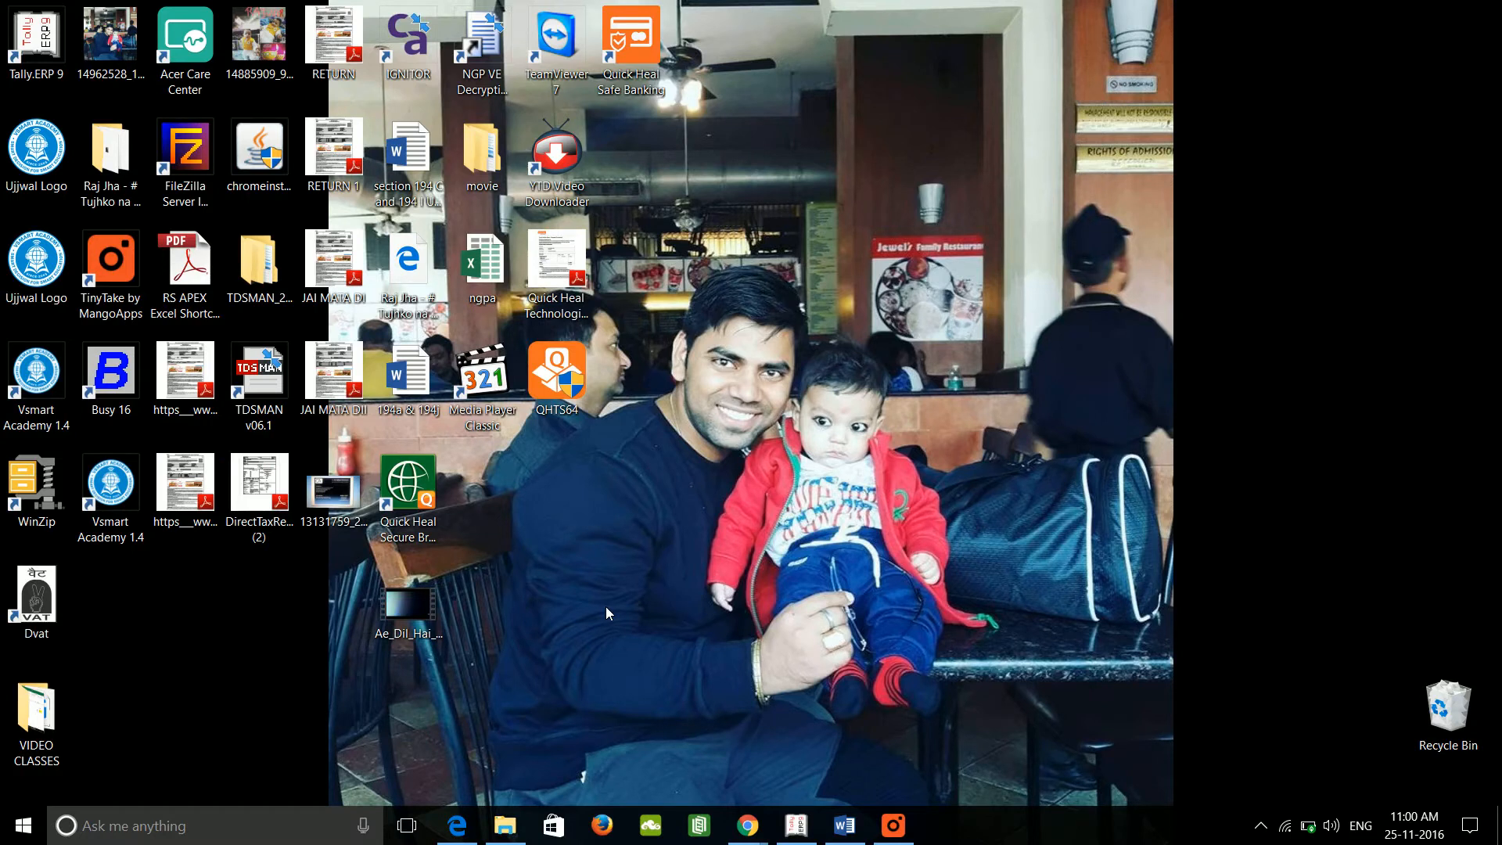
key(super+e)
click(83, 305)
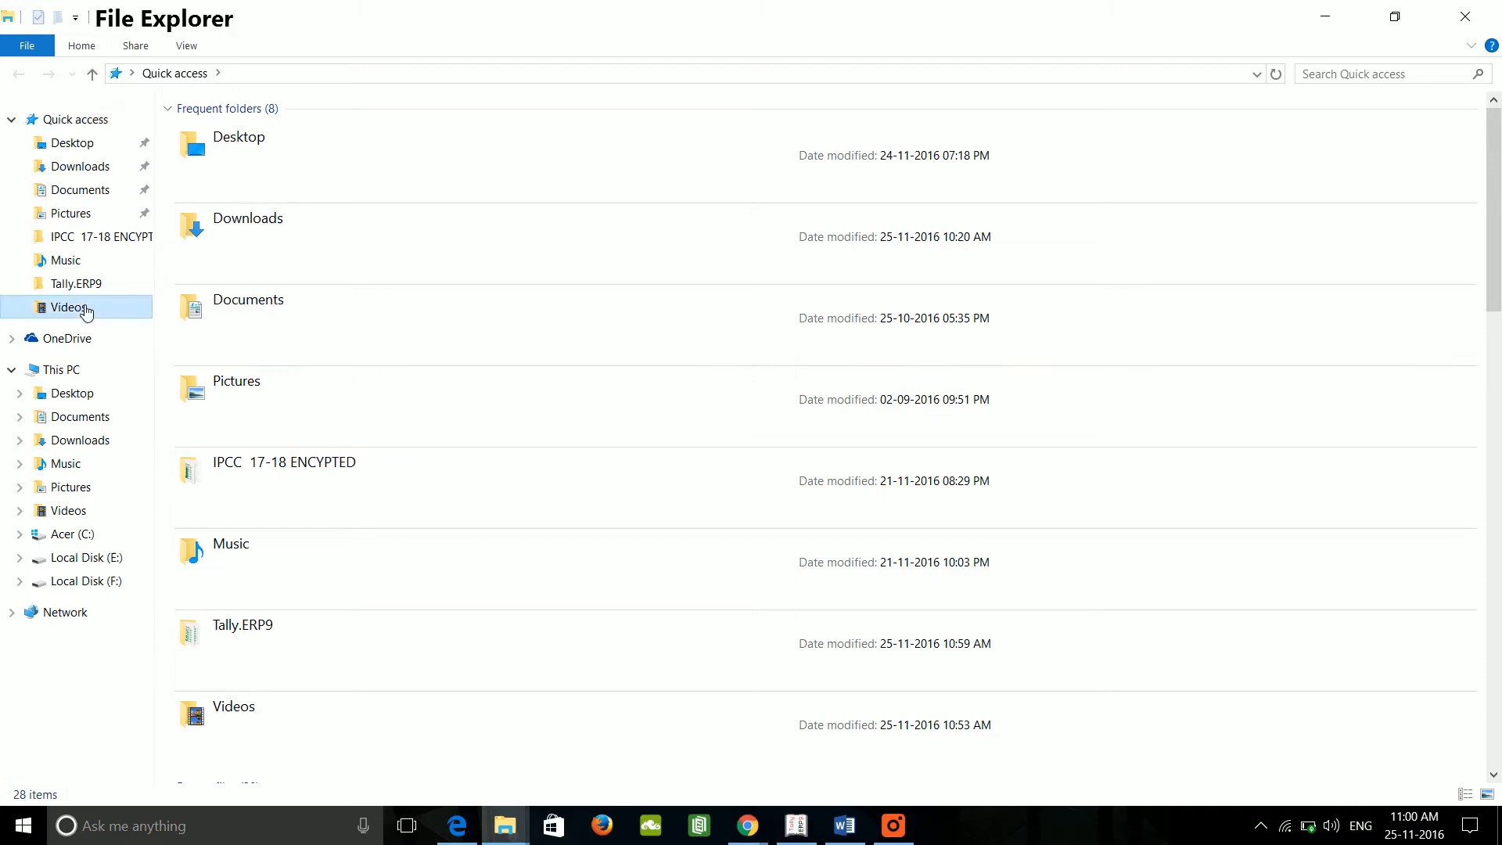
click(213, 150)
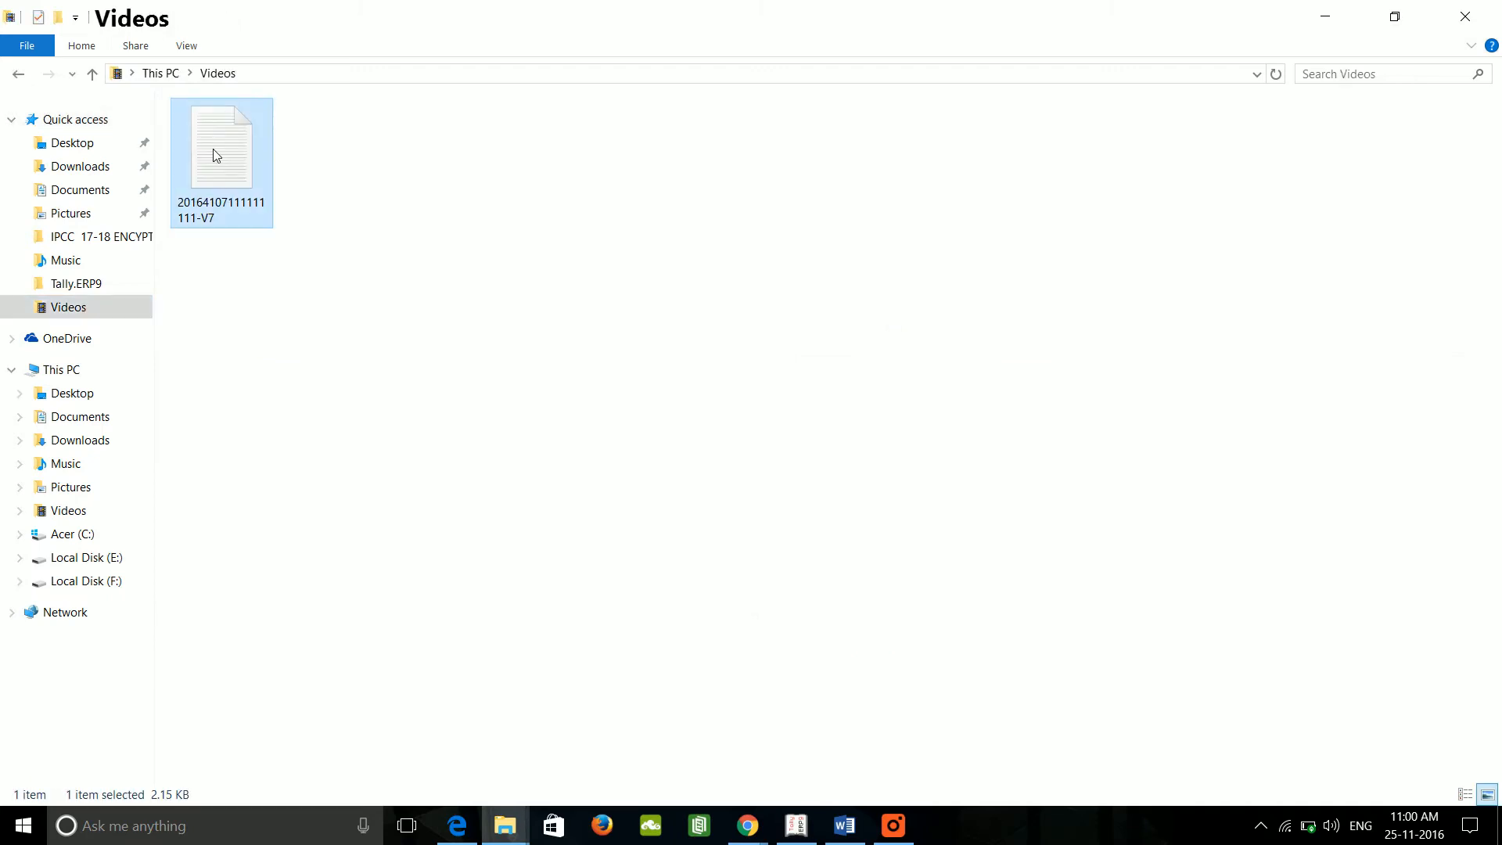
mouse_move(771, 838)
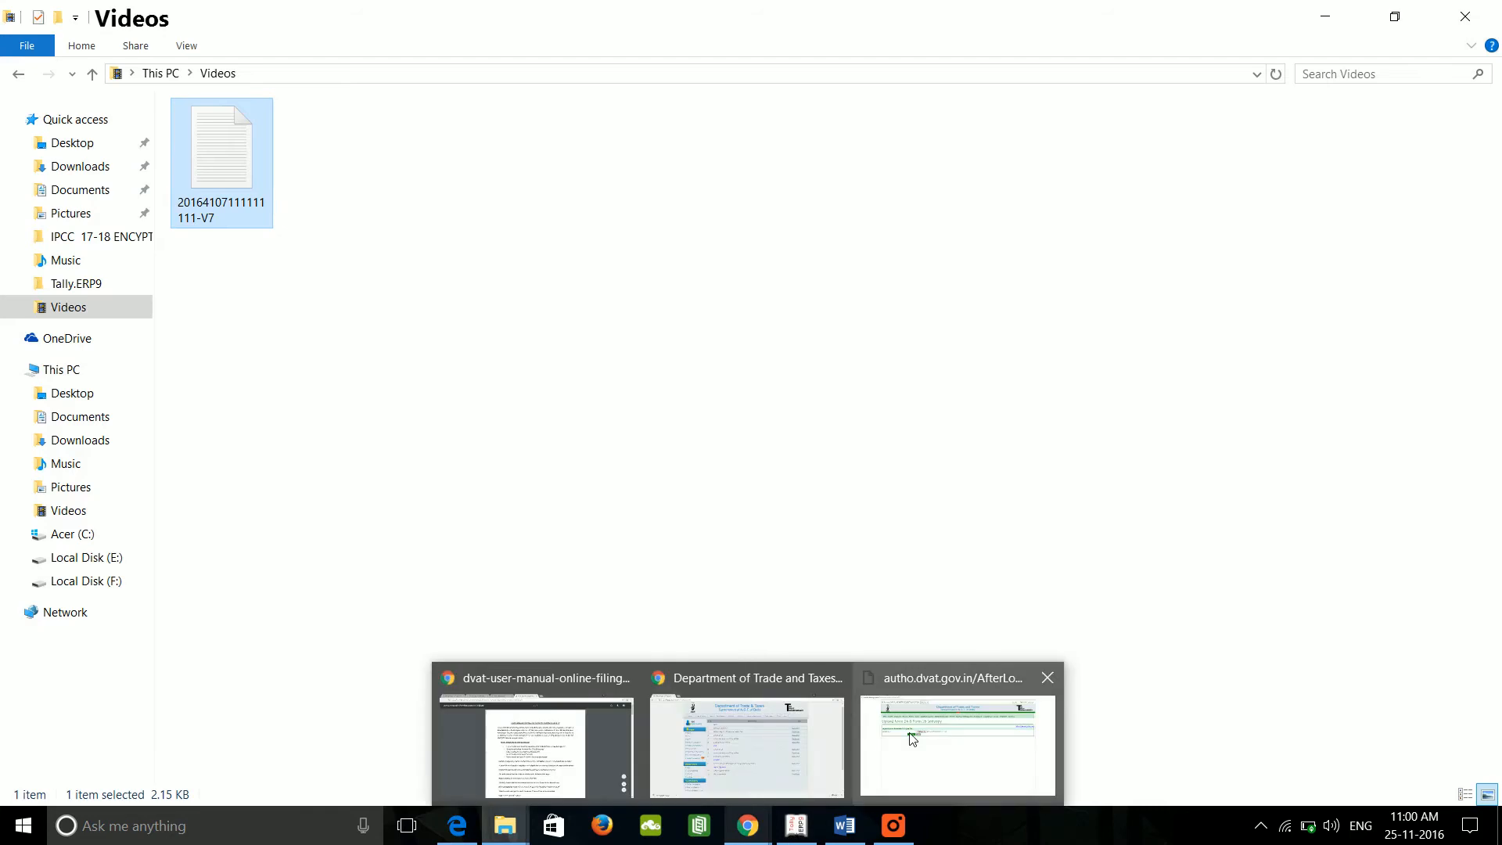
Step: On the DVAT portal's Upload Annexure 2A2B Softcopy page, choose First Quarter-2016 and continue
click(748, 731)
mouse_move(291, 205)
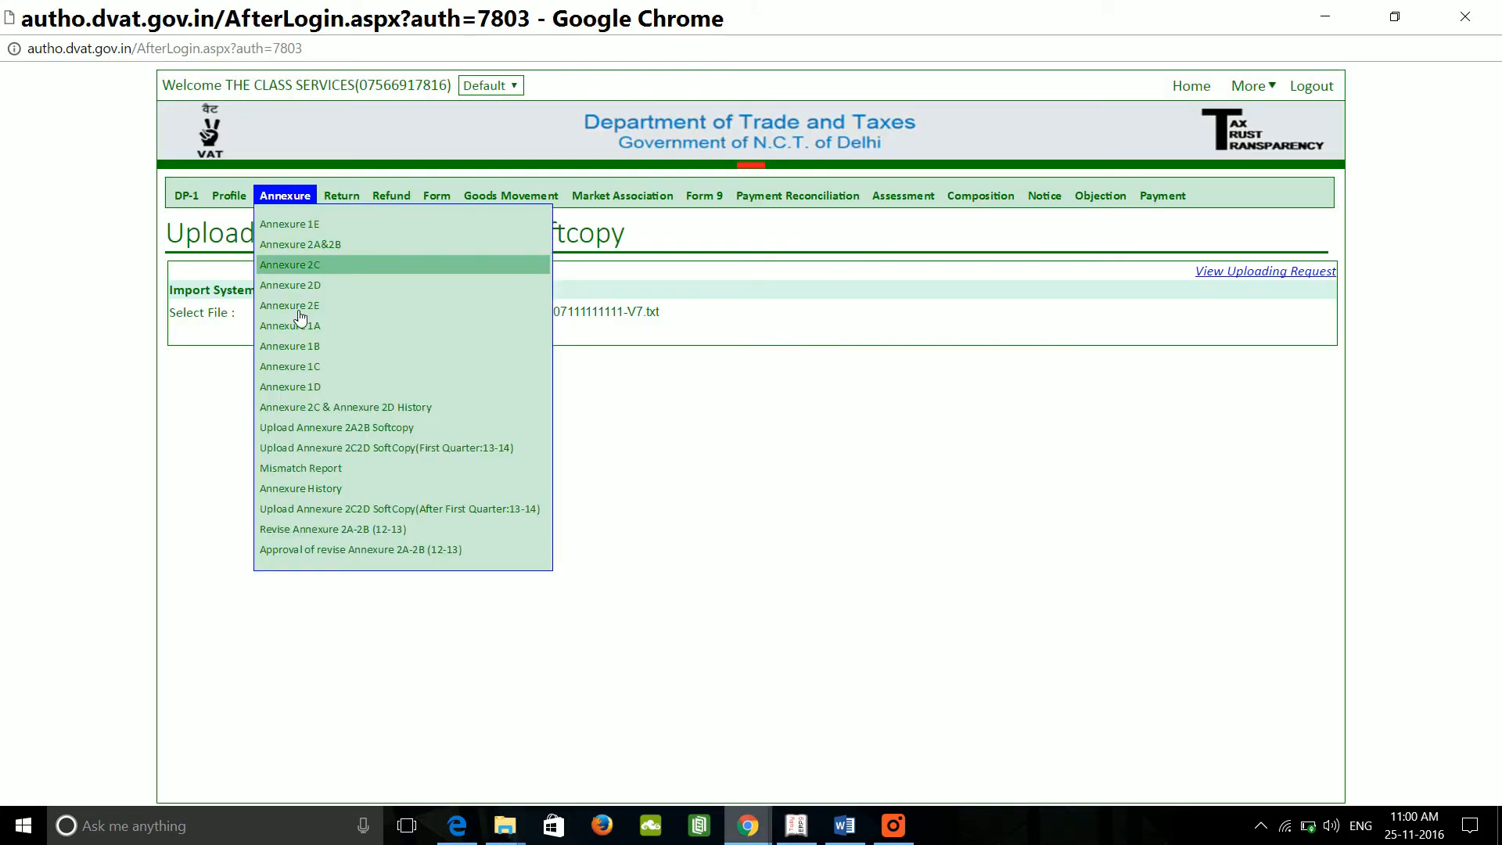
click(392, 430)
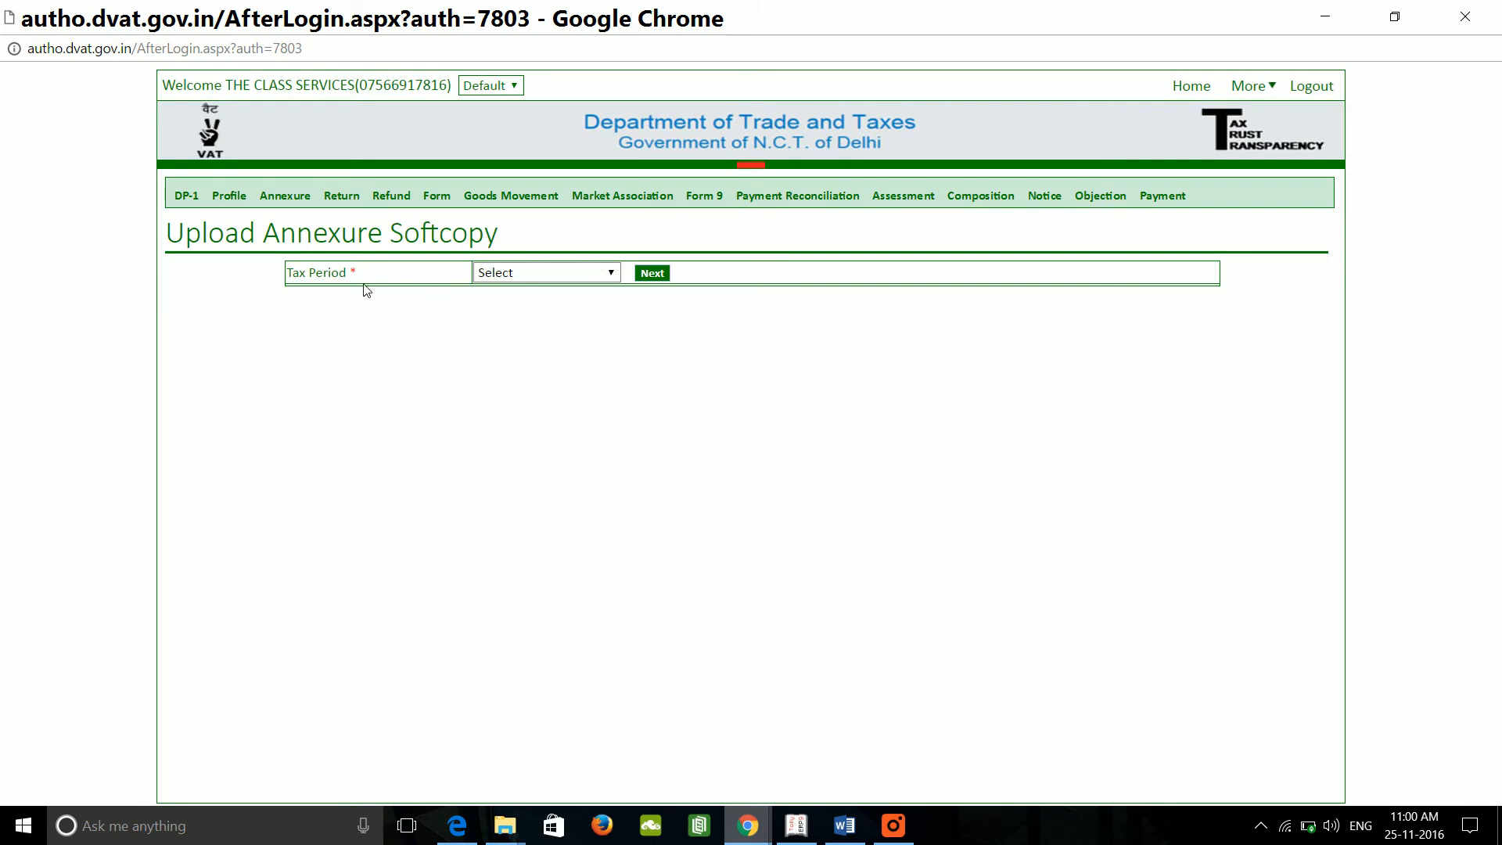
click(588, 279)
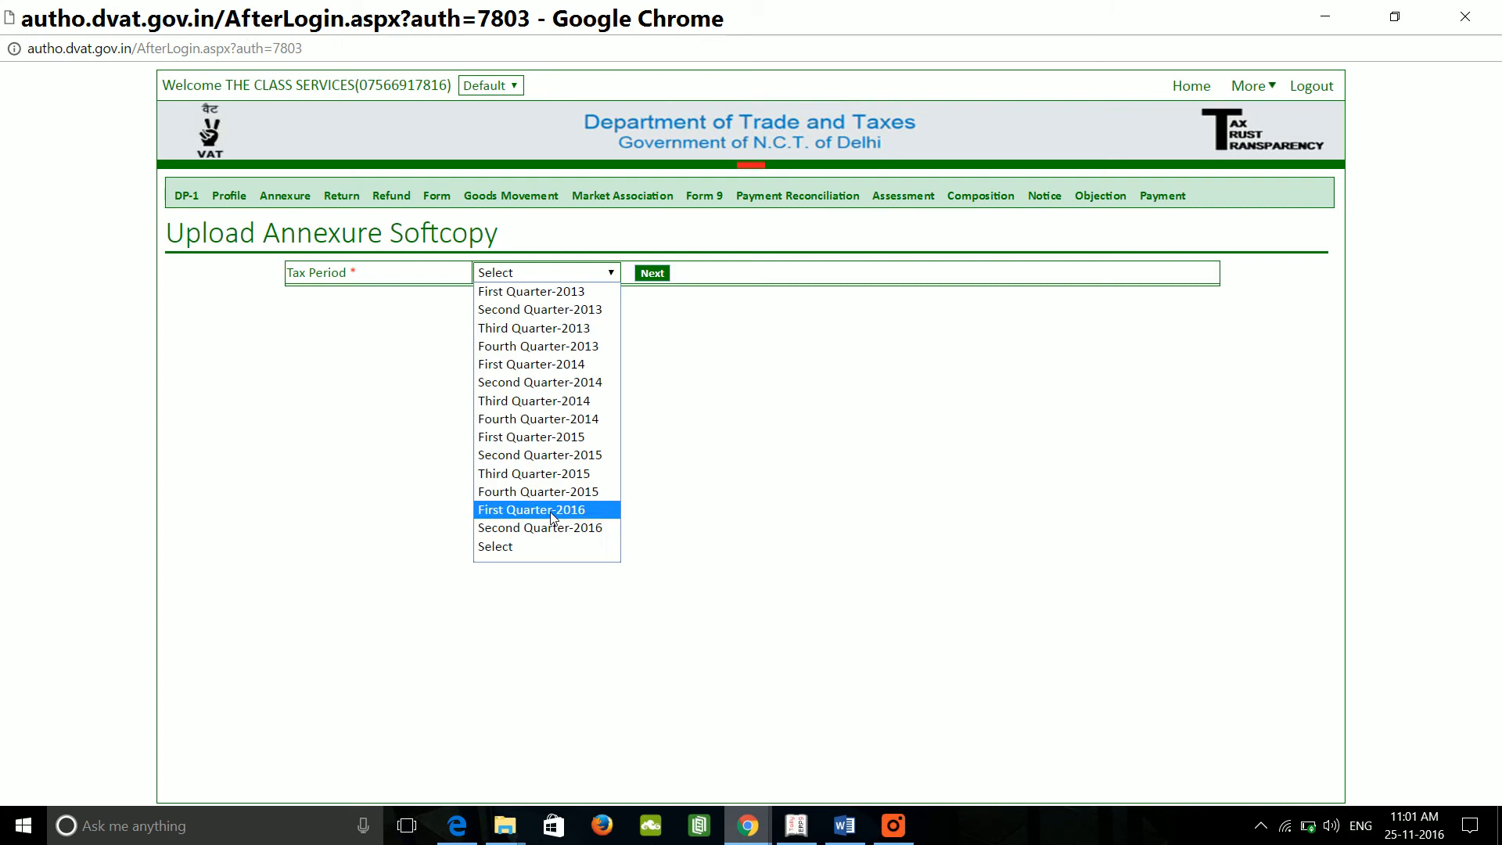
click(551, 509)
click(650, 275)
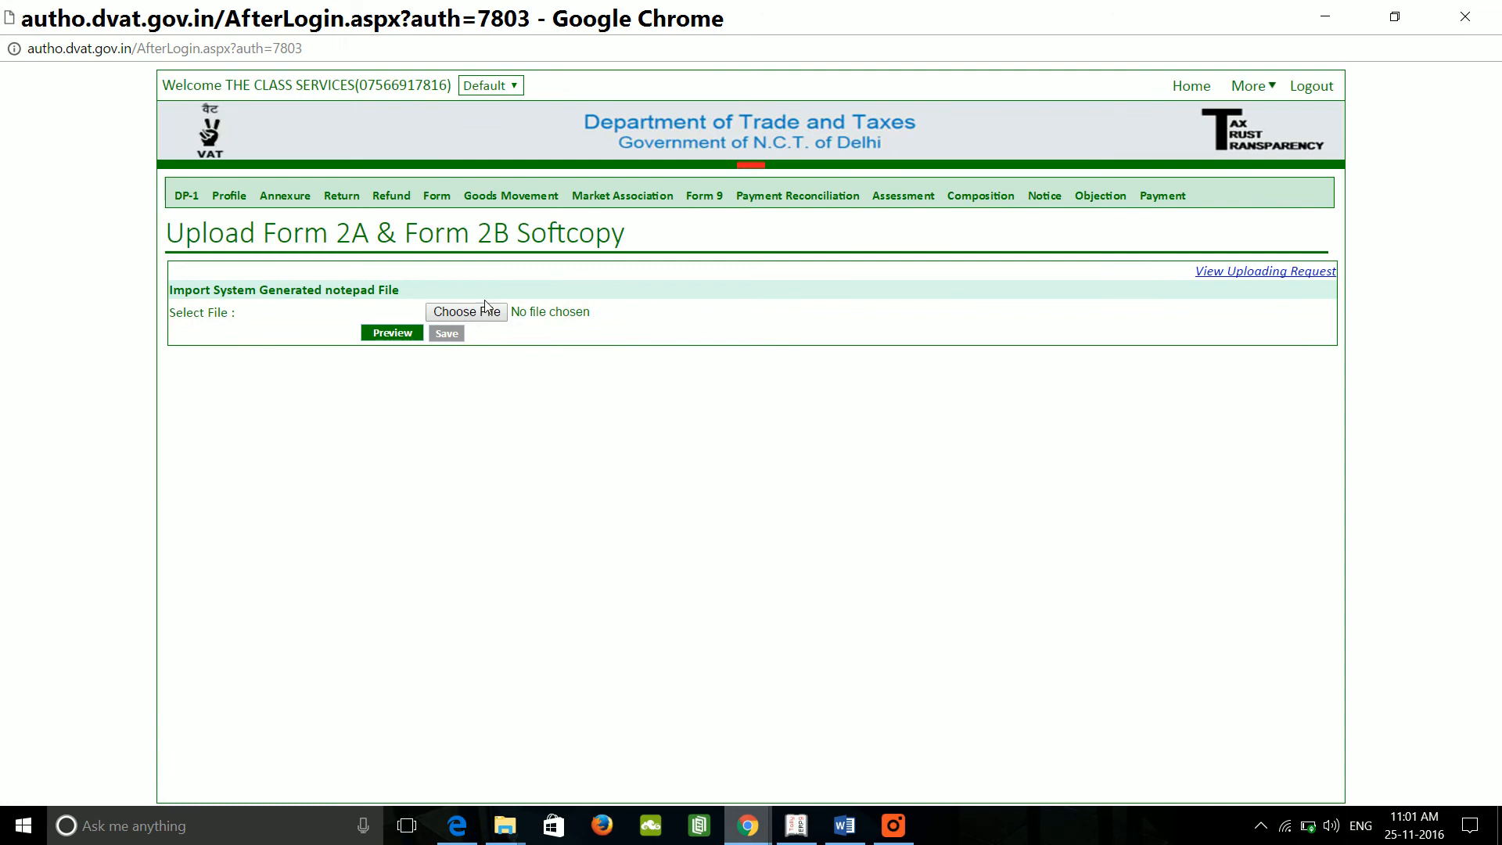
Step: Attach the generated annexure text file for upload and close Chrome
click(487, 310)
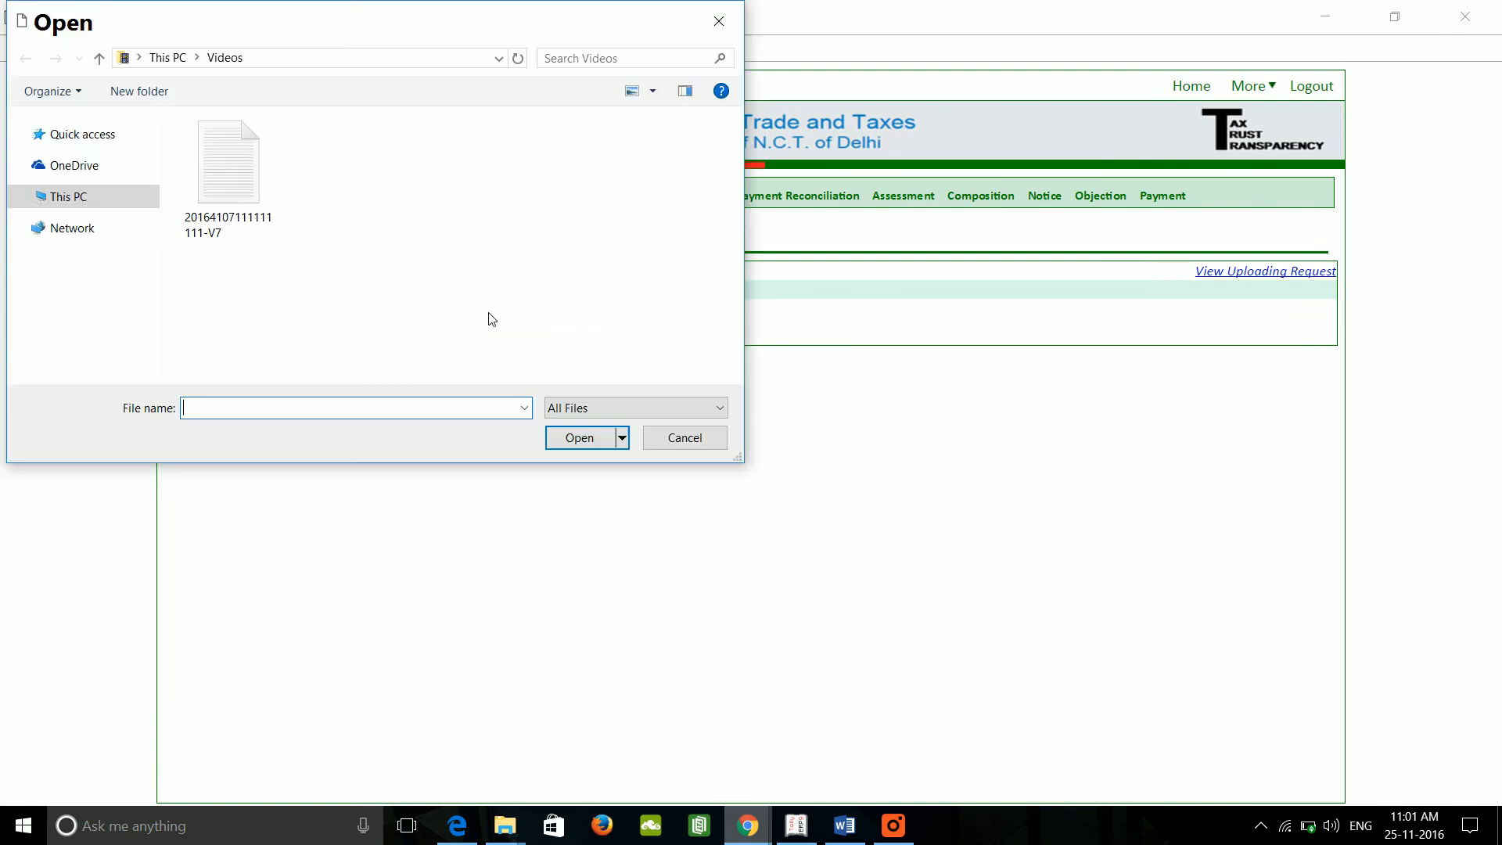
click(251, 202)
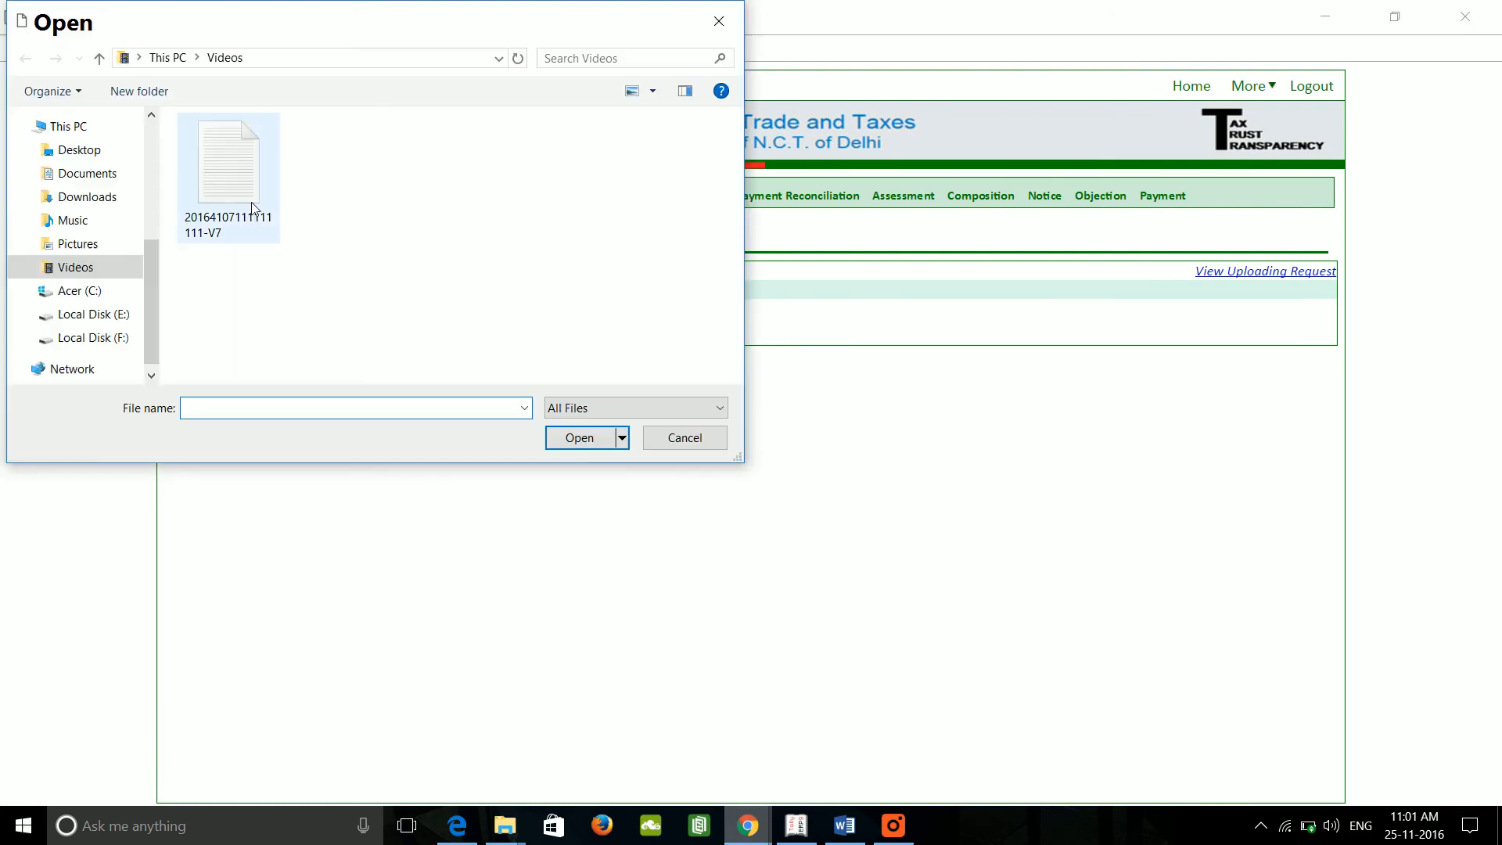
click(582, 439)
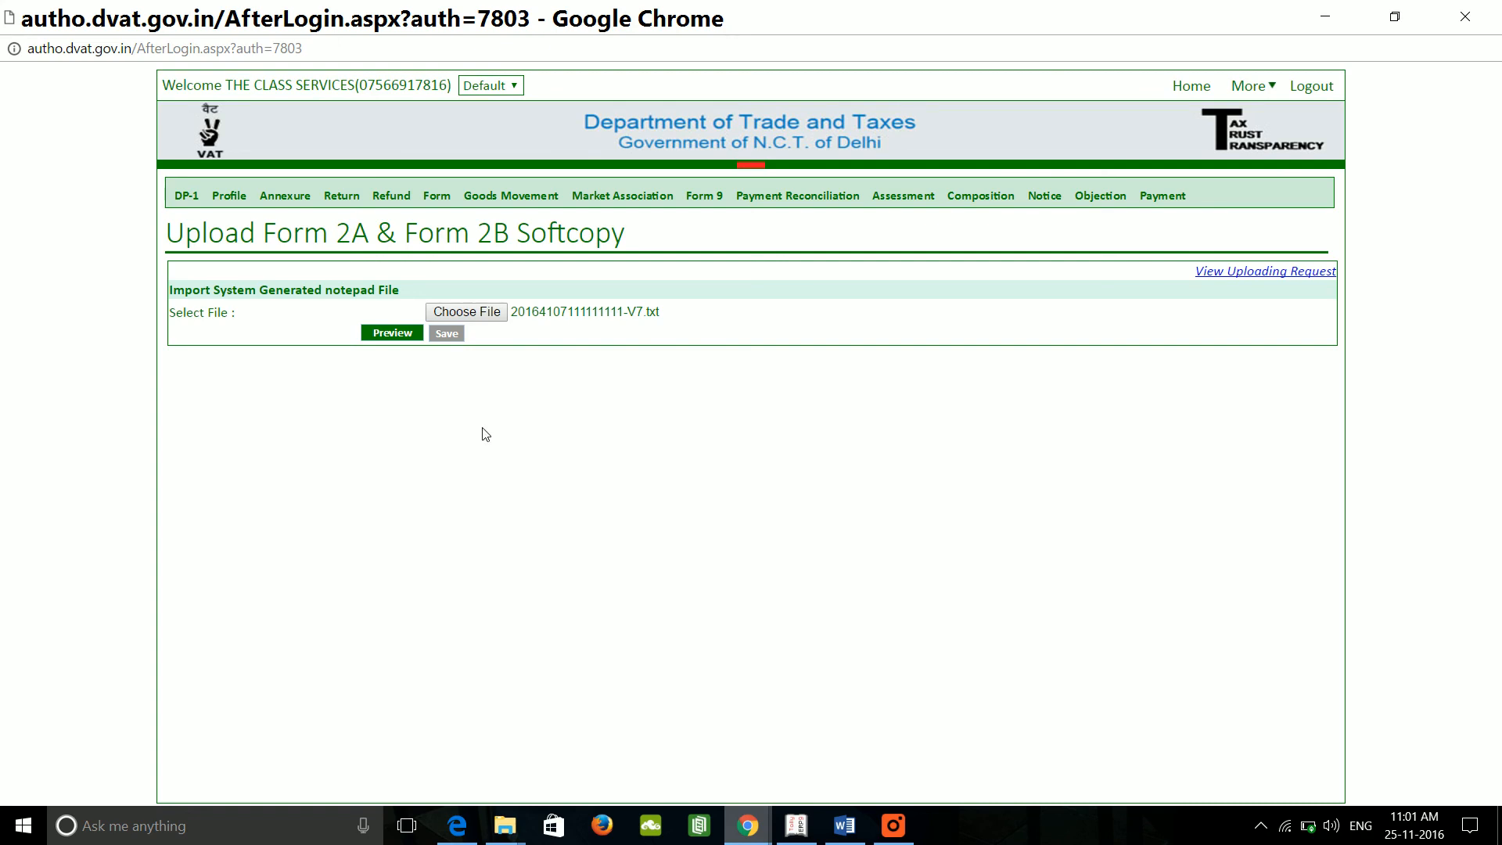
click(1484, 15)
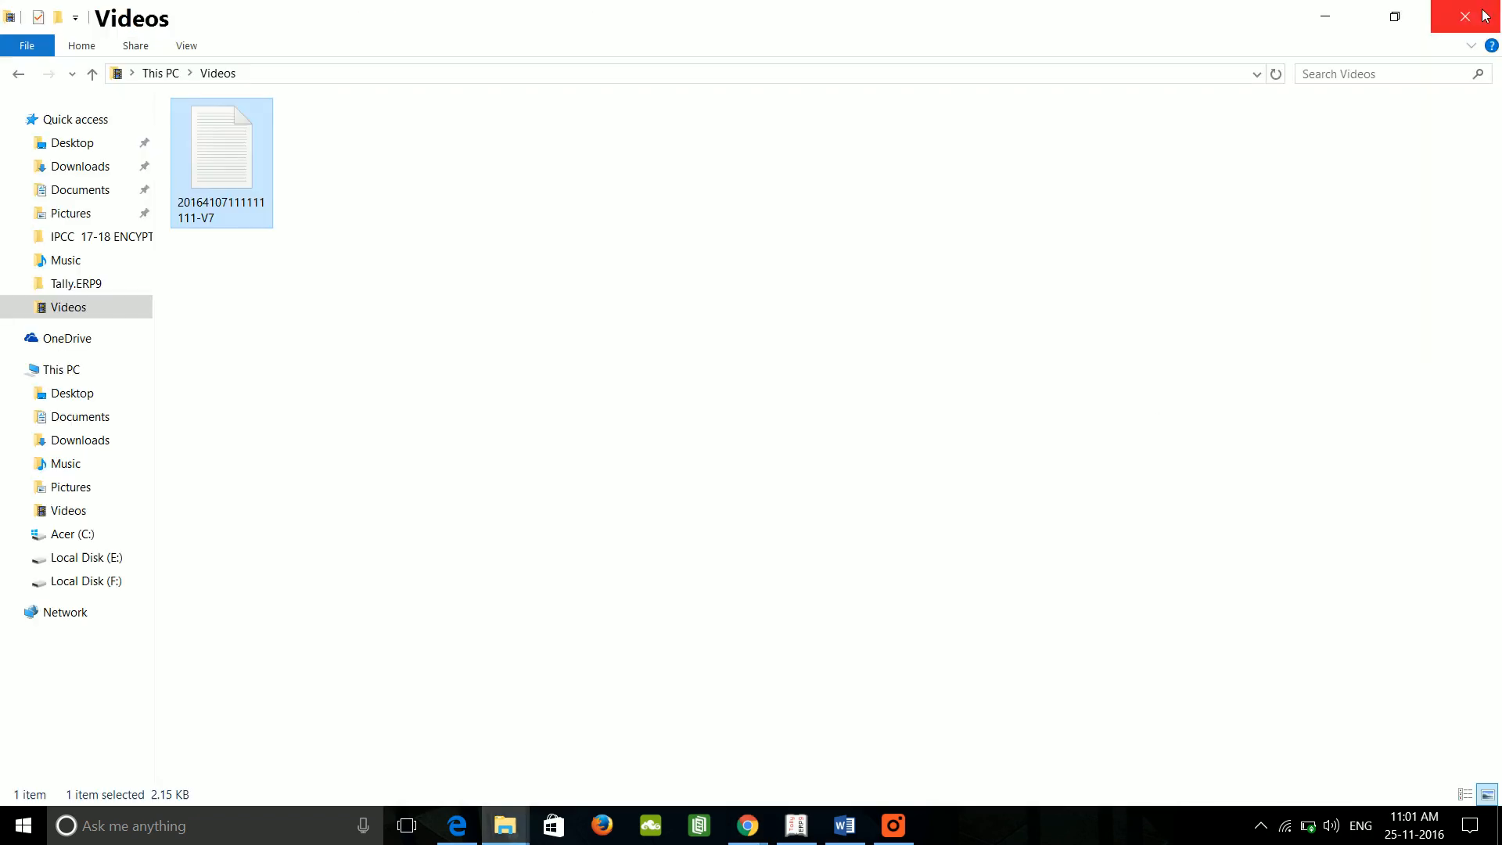